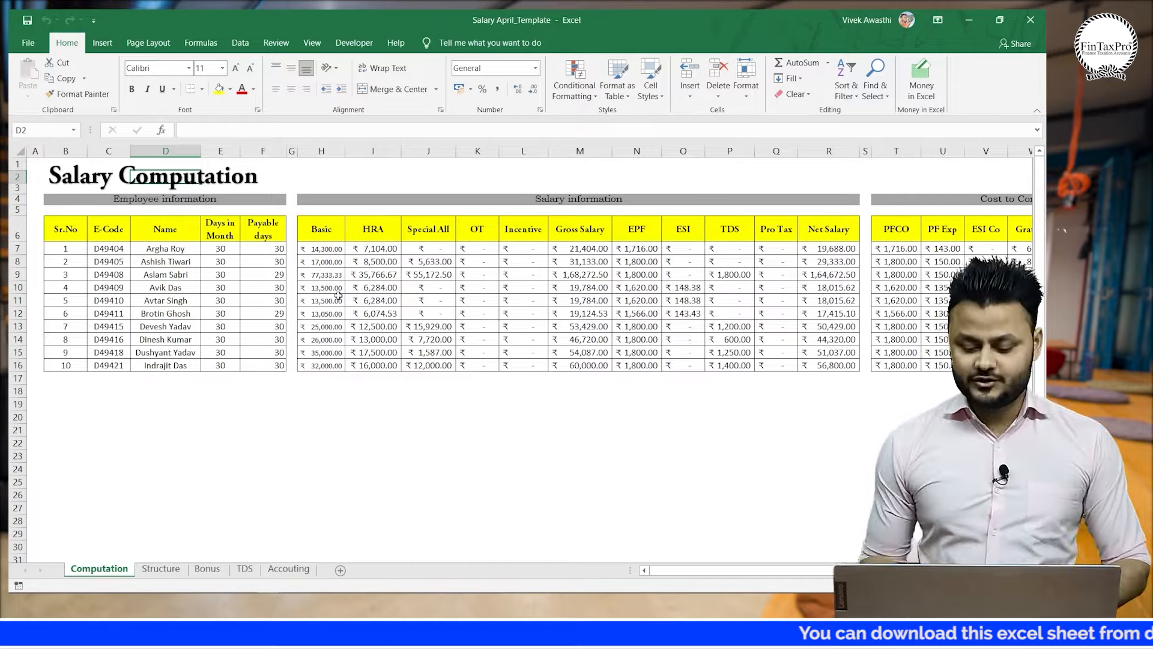
pyautogui.press('Left')
pyautogui.press('Left')
pyautogui.press('Left')
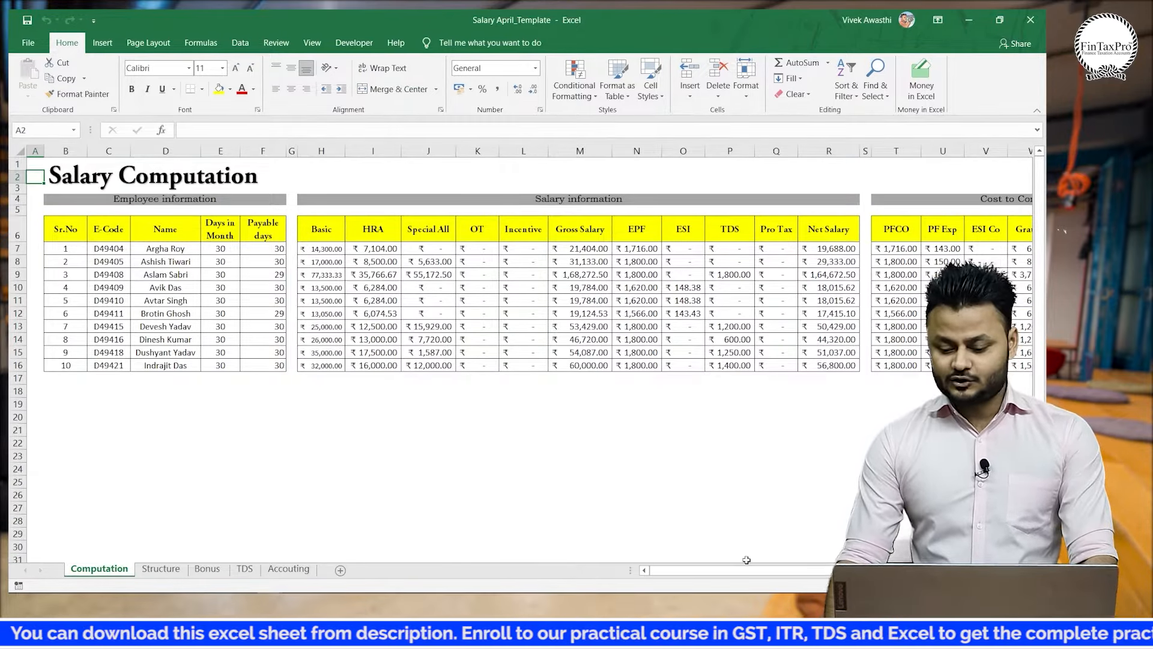
pyautogui.moveTo(787, 591)
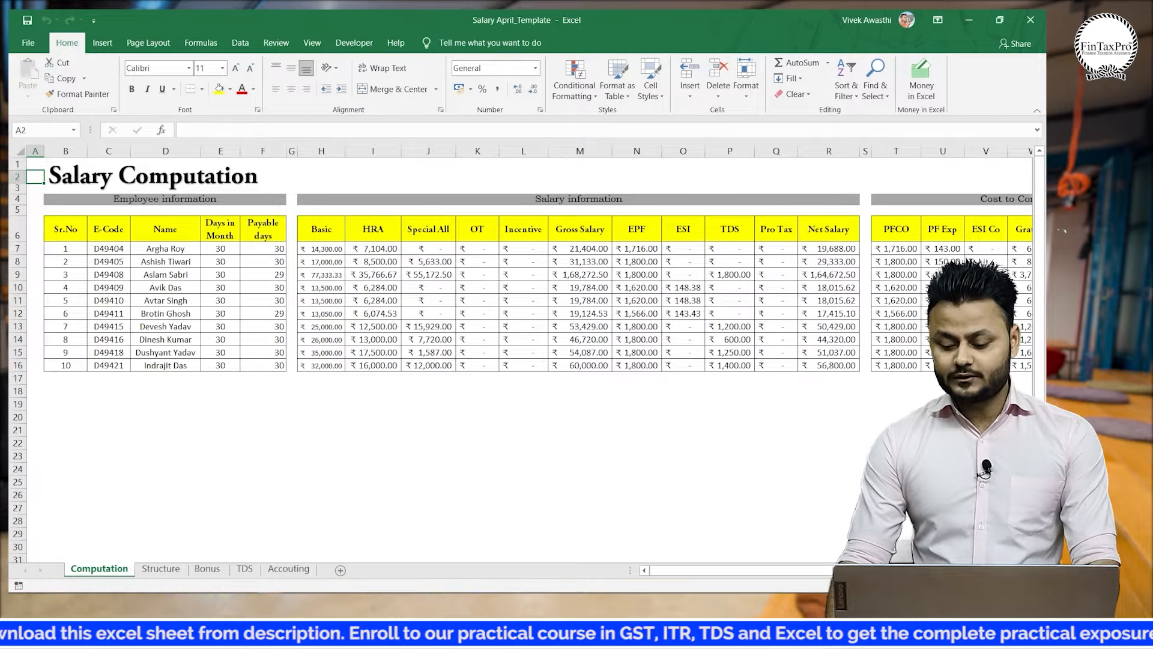
pyautogui.scroll(5, 304, 204)
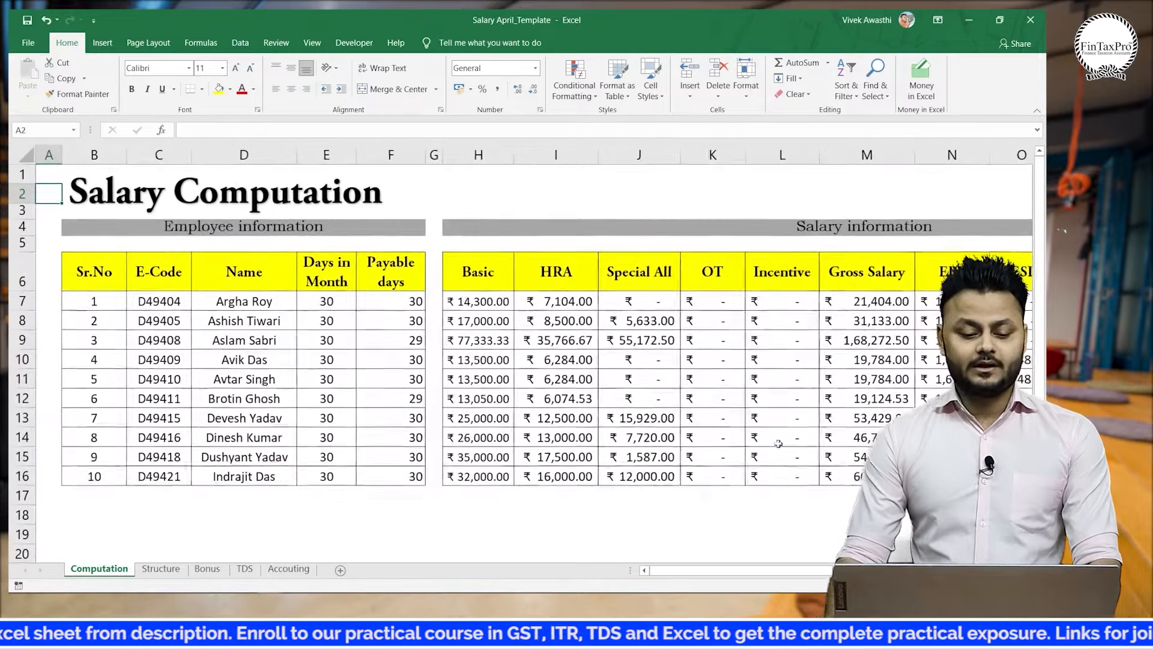
pyautogui.click(304, 204)
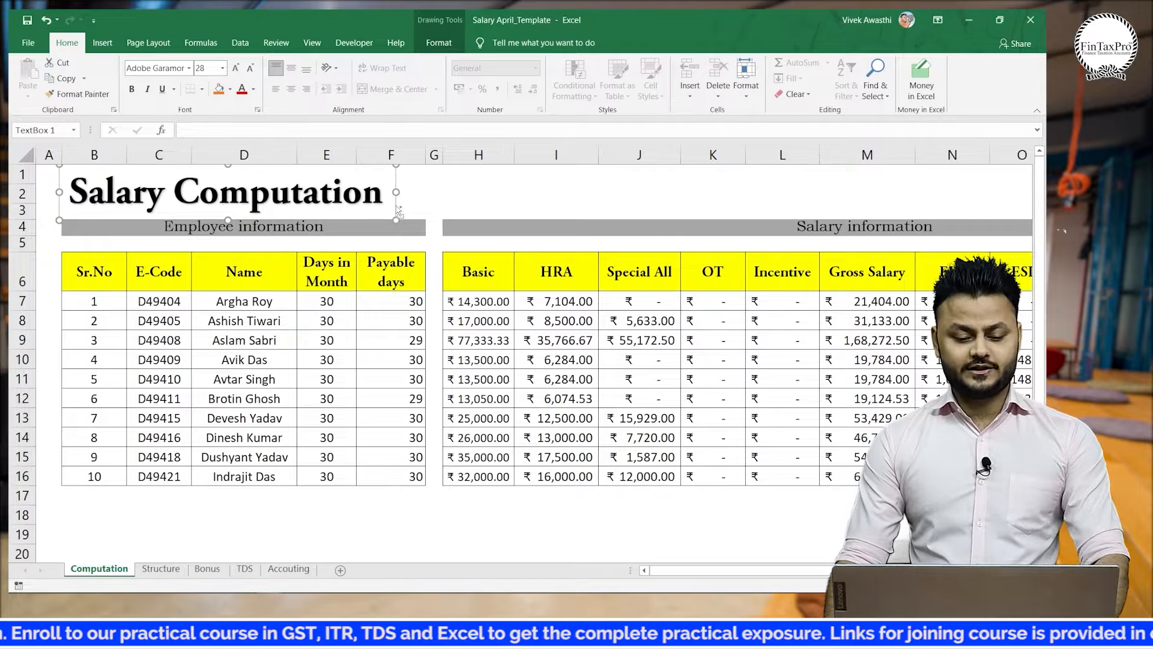
pyautogui.click(493, 177)
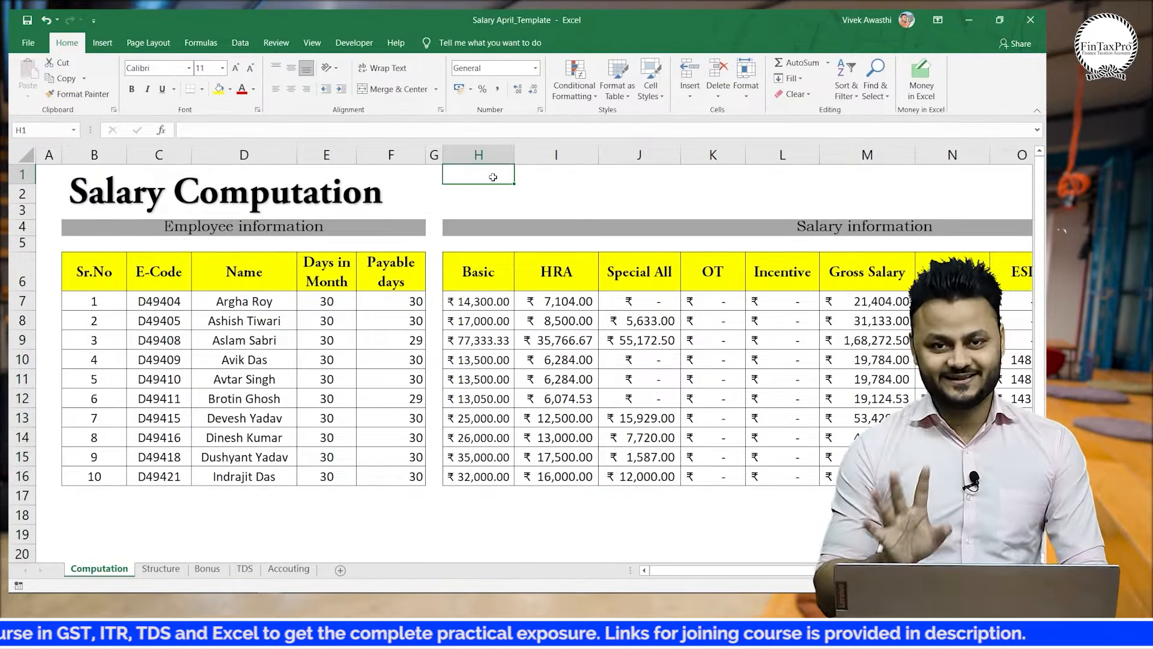
pyautogui.hotkey('alt', 'Tab')
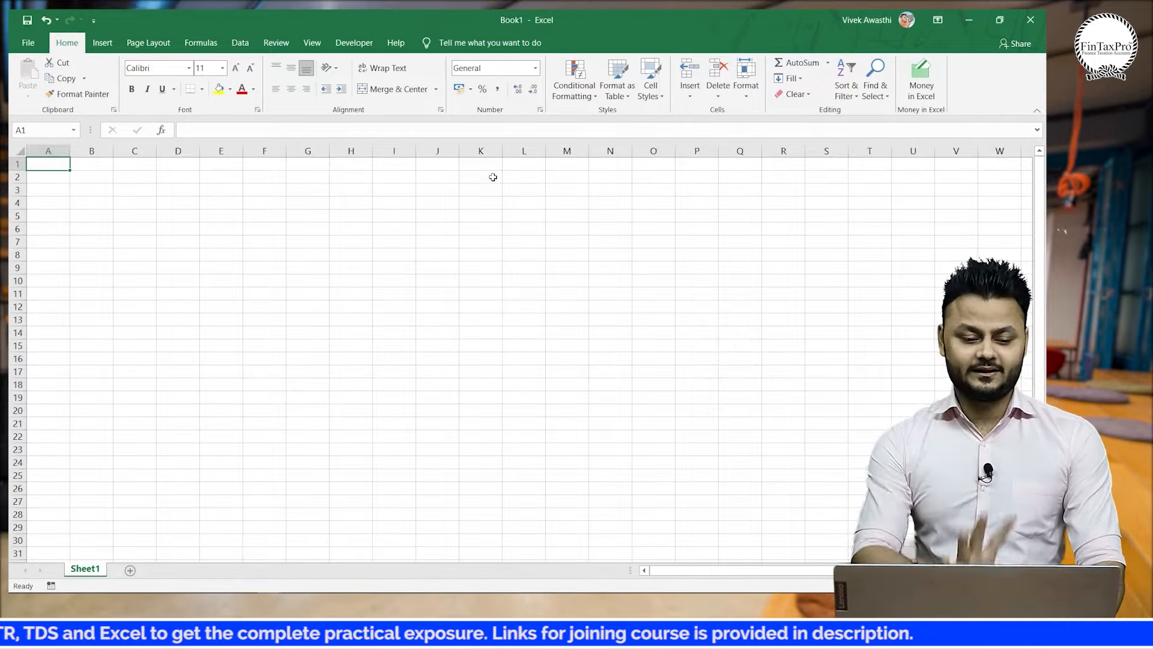
pyautogui.hotkey('alt', 'Tab')
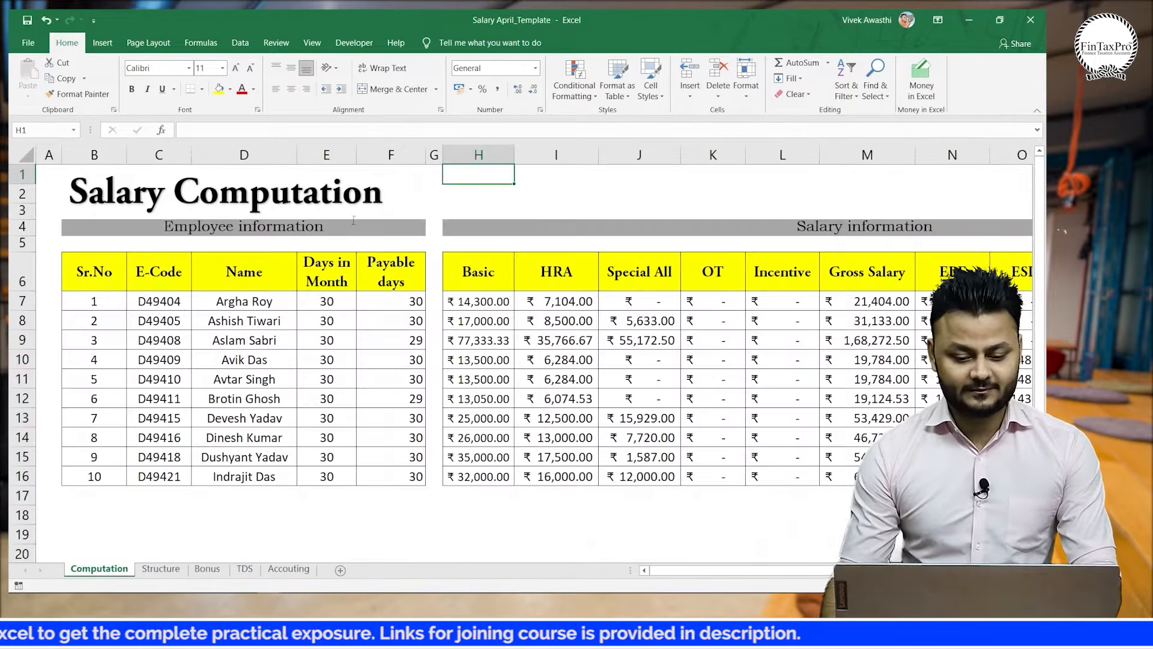
# Copy the "Salary Computation" title text box from Salary April_Template into the empty Sheet1 of Book1.
pyautogui.click(395, 192)
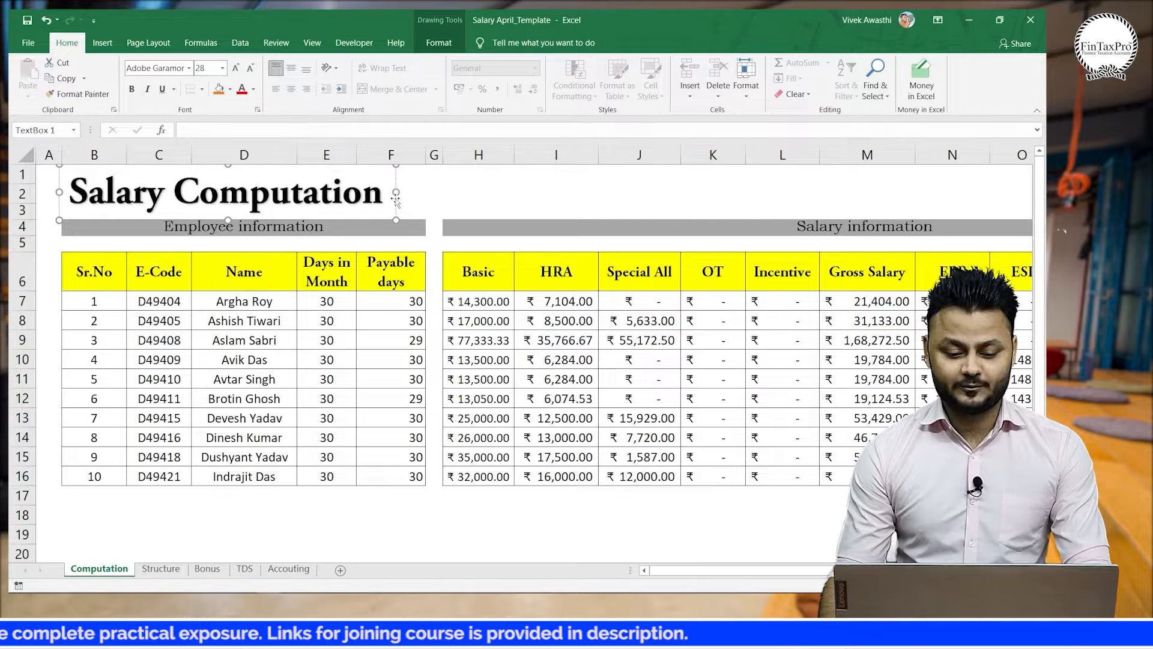
pyautogui.hotkey('ctrl', 'c')
pyautogui.hotkey('alt', 'Tab')
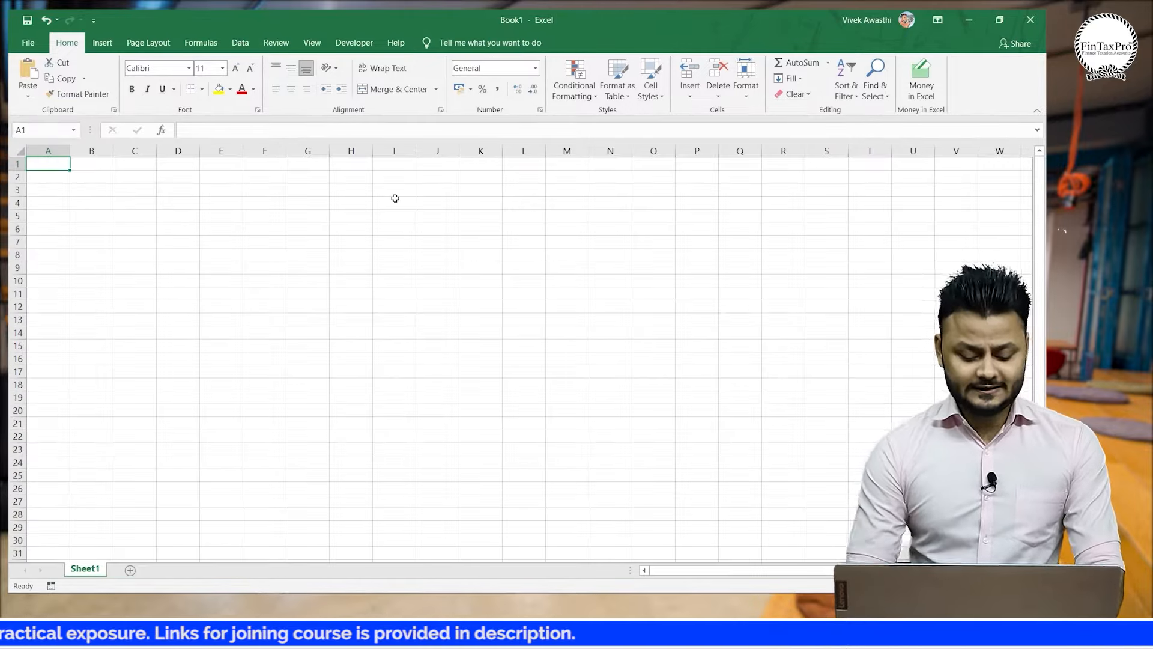
pyautogui.hotkey('ctrl', 'v')
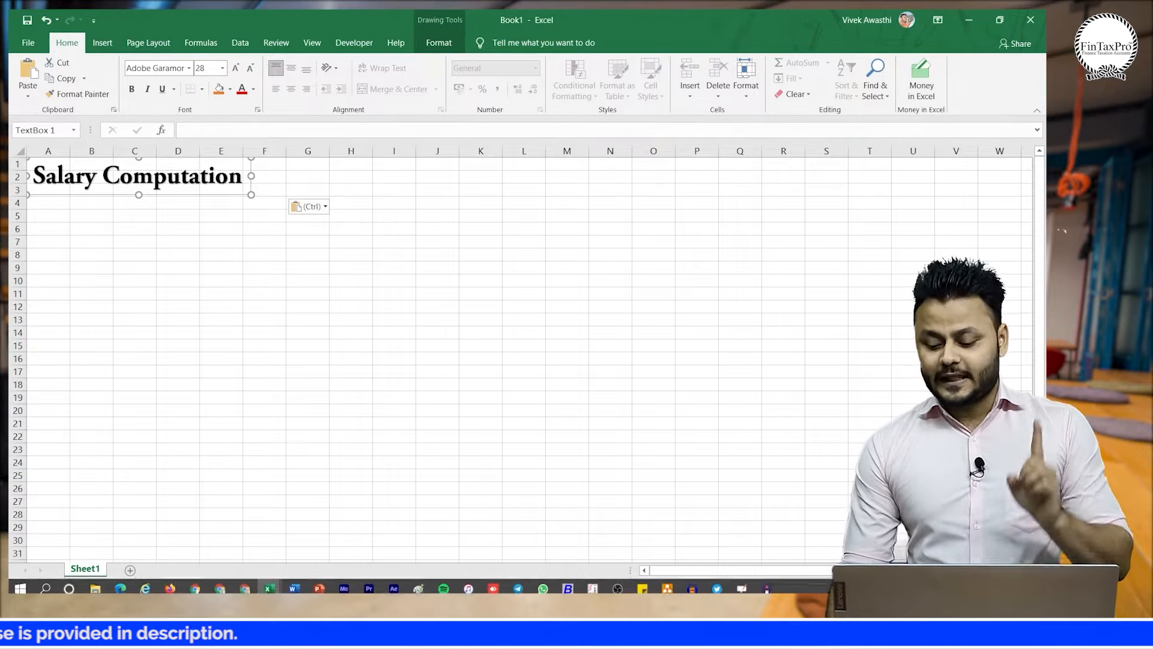
pyautogui.scroll(2, 516, 355)
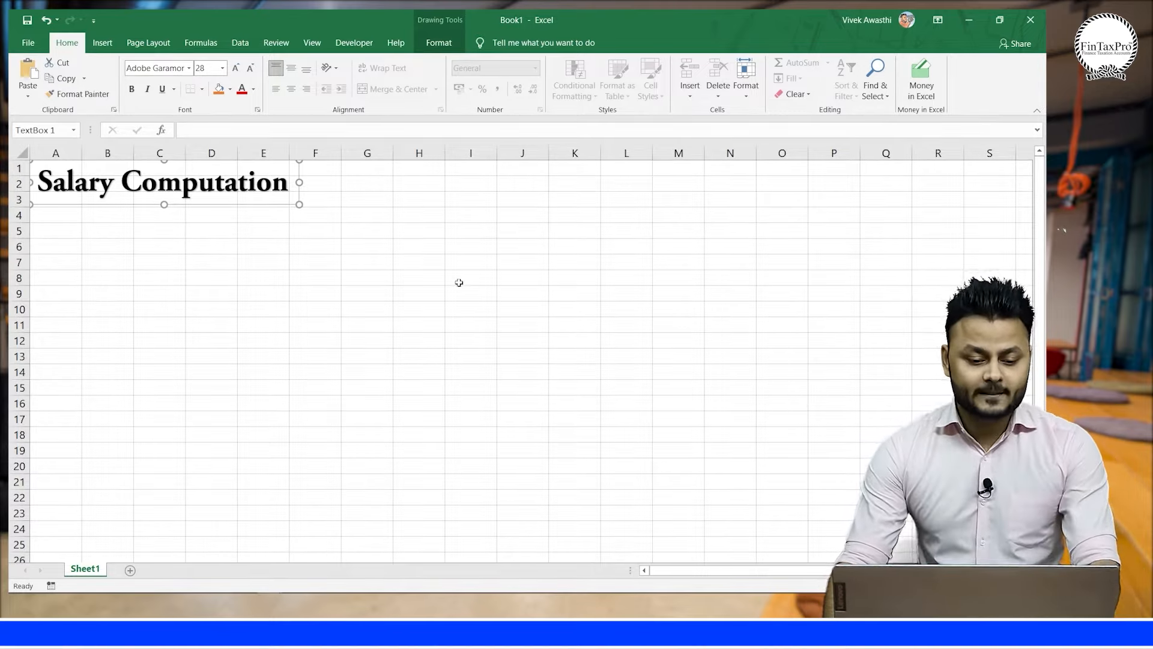
pyautogui.click(370, 248)
# Deselect the title text box in Salary April_Template, and hide the gridlines on Book1's Sheet1.
pyautogui.hotkey('alt', 'Tab')
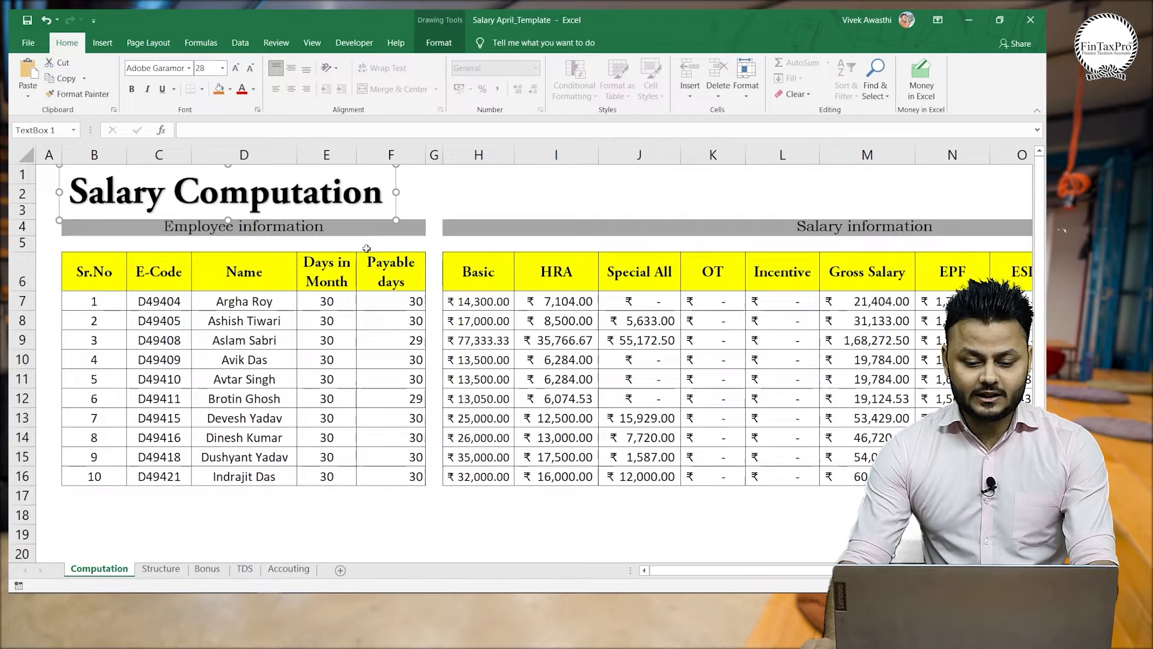
pyautogui.click(518, 195)
pyautogui.hotkey('alt', 'Tab')
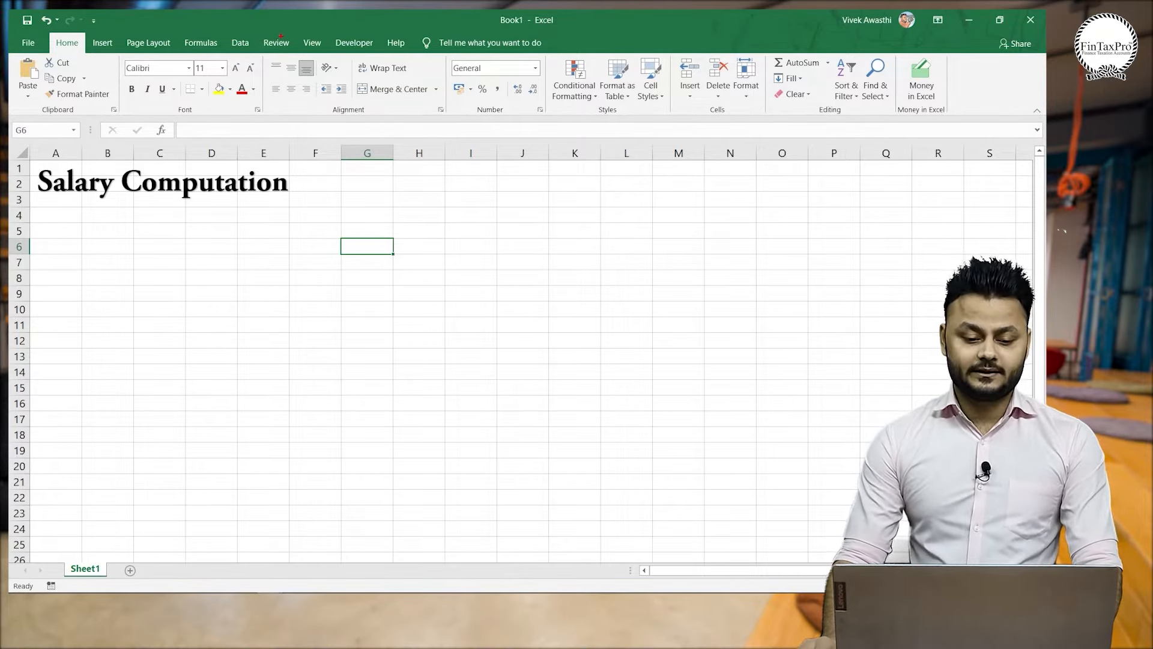
pyautogui.click(312, 43)
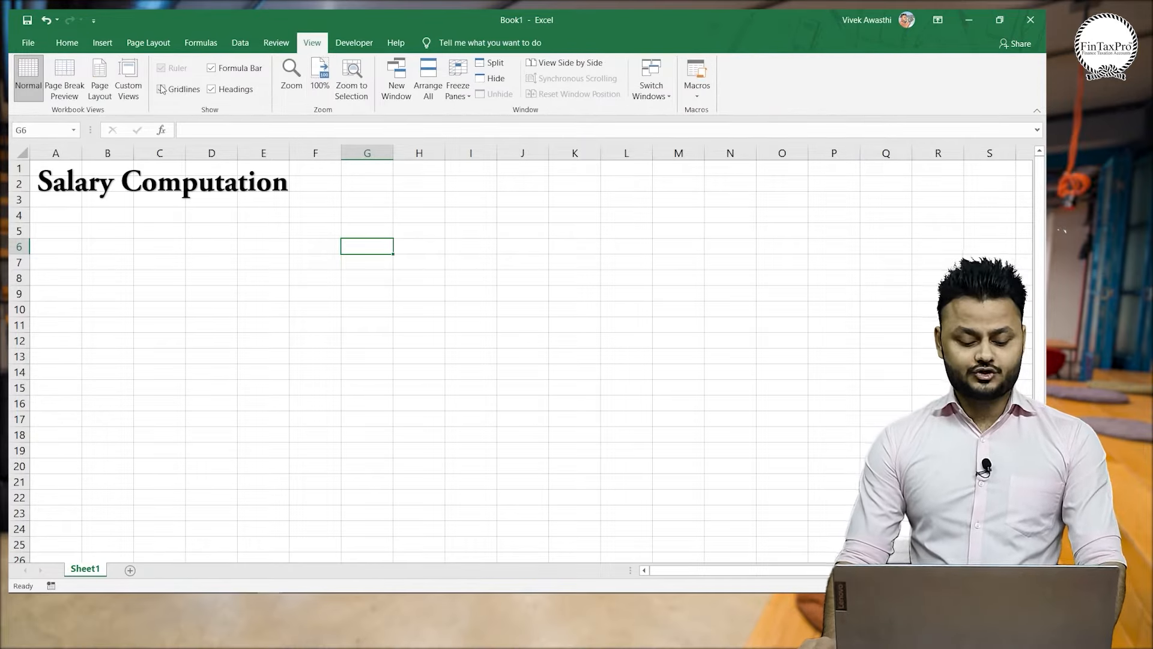
pyautogui.moveTo(150, 55); pyautogui.dragTo(259, 115)
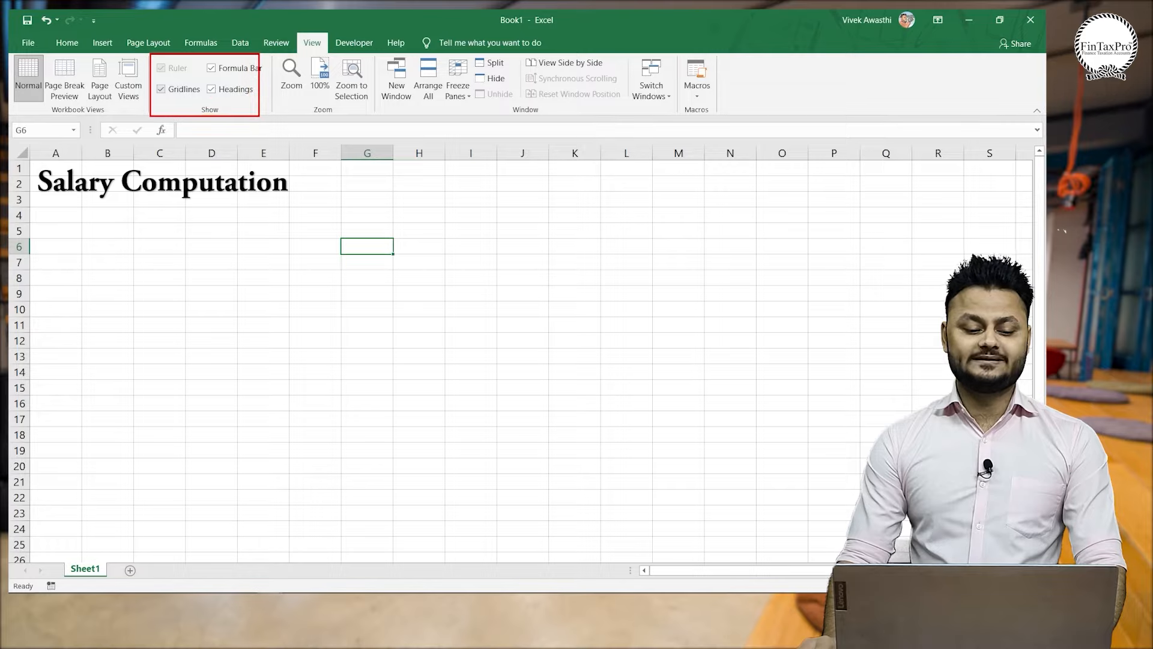
pyautogui.moveTo(155, 76); pyautogui.dragTo(205, 100)
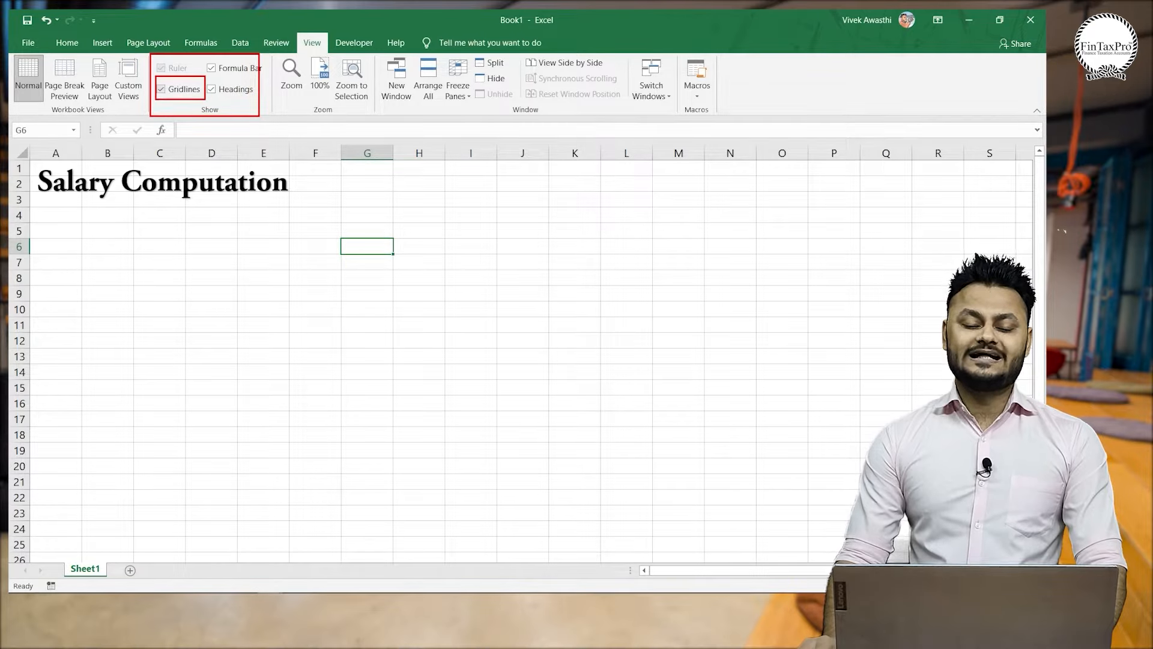
pyautogui.press('Escape')
pyautogui.click(161, 89)
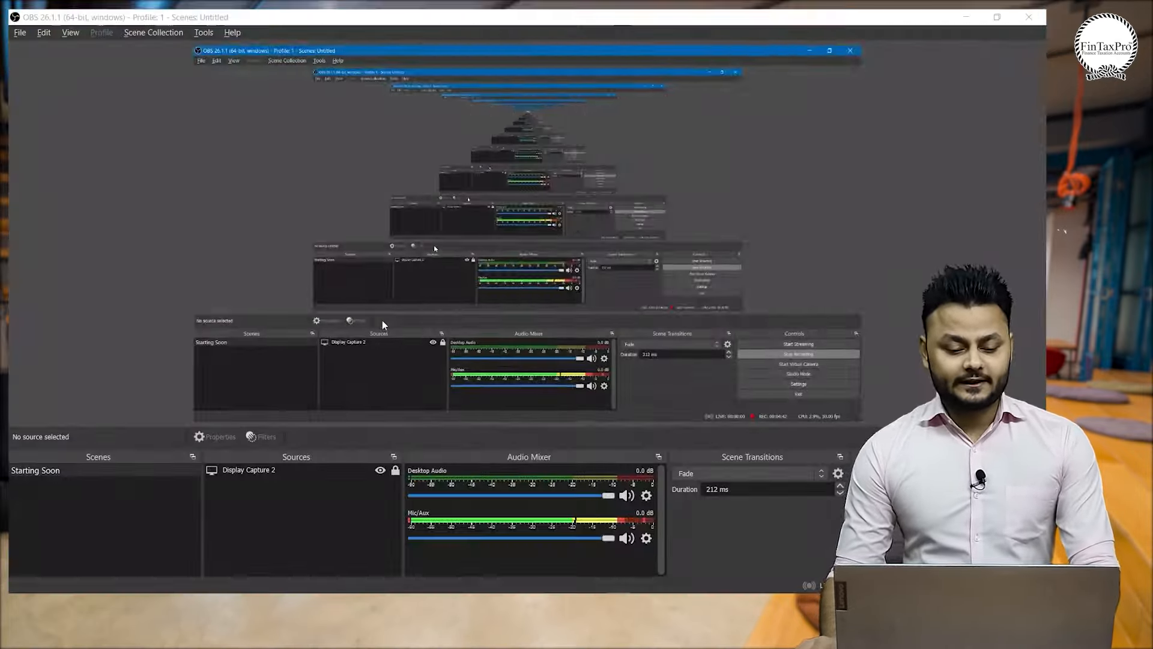
# In Salary April_Template, copy the section bands and column headers in B4:AA6 of the Computation sheet.
pyautogui.hotkey('alt', 'Tab')
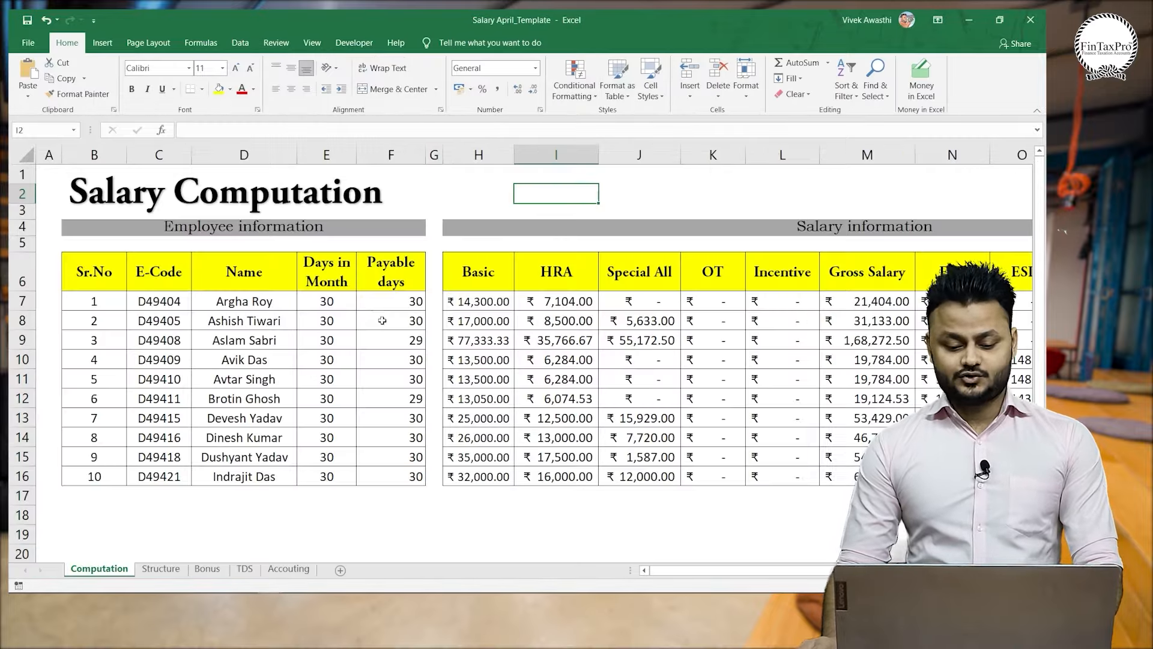
pyautogui.click(201, 226)
pyautogui.hotkey('shift', 'Right')
pyautogui.hotkey('shift', 'Right')
pyautogui.hotkey('shift', 'Right')
pyautogui.hotkey('shift', 'Right')
pyautogui.hotkey('shift', 'Right')
pyautogui.hotkey('shift', 'Right')
pyautogui.hotkey('shift', 'Right')
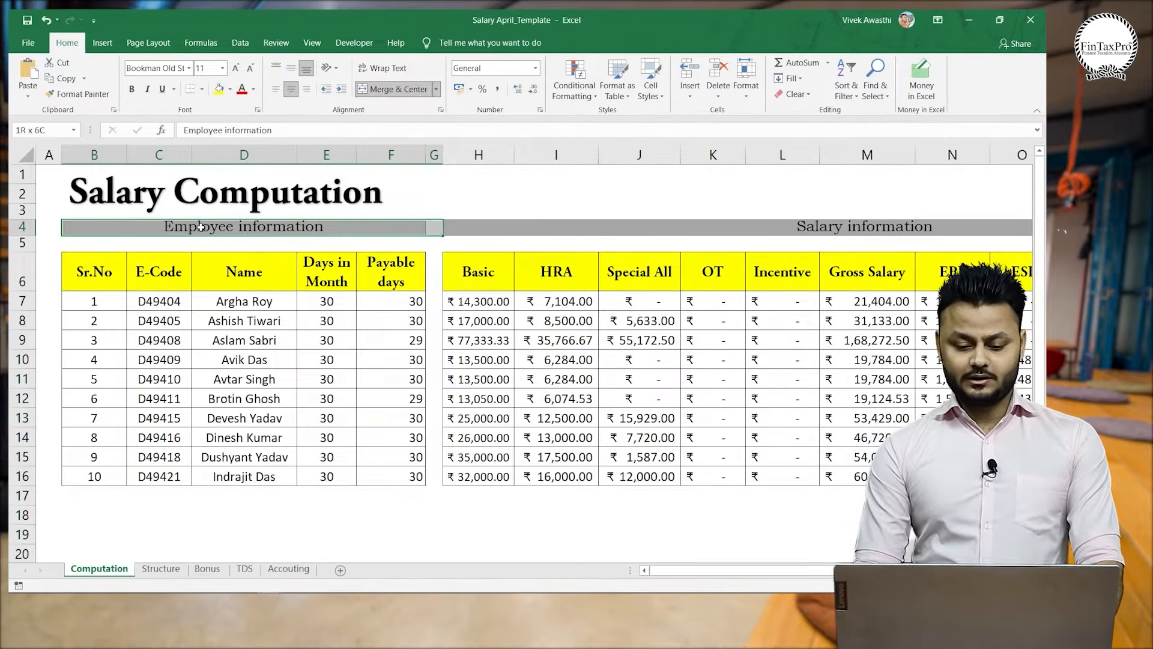
pyautogui.hotkey('shift', 'Left')
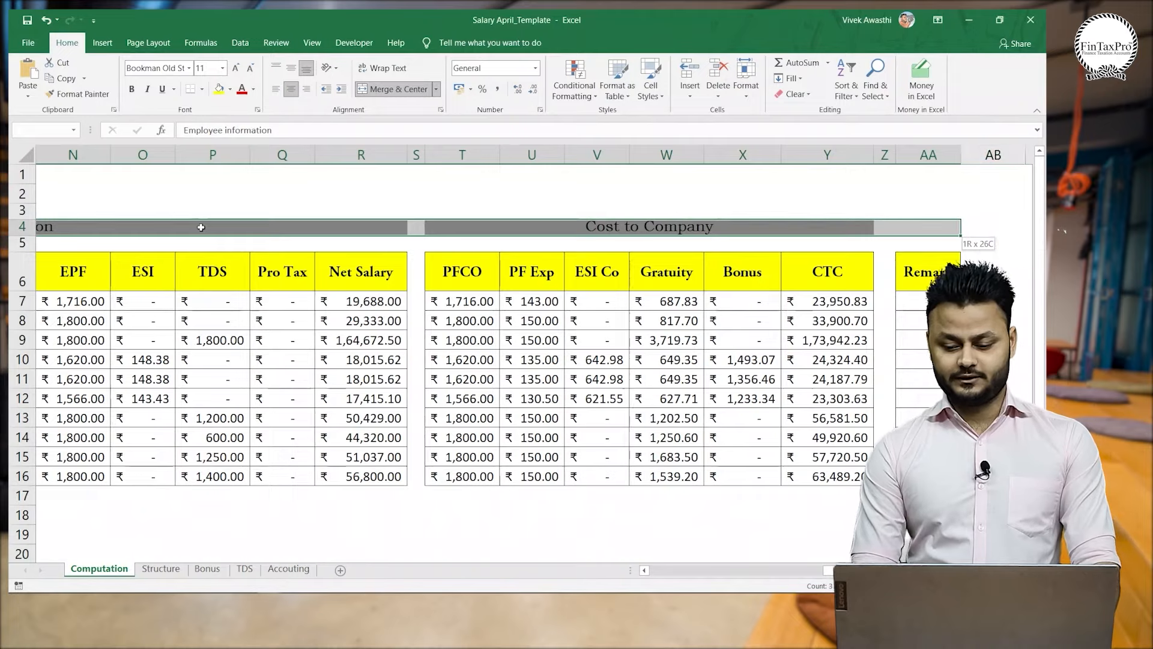
pyautogui.hotkey('shift', 'Down')
pyautogui.hotkey('shift', 'Down')
pyautogui.hotkey('ctrl', 'c')
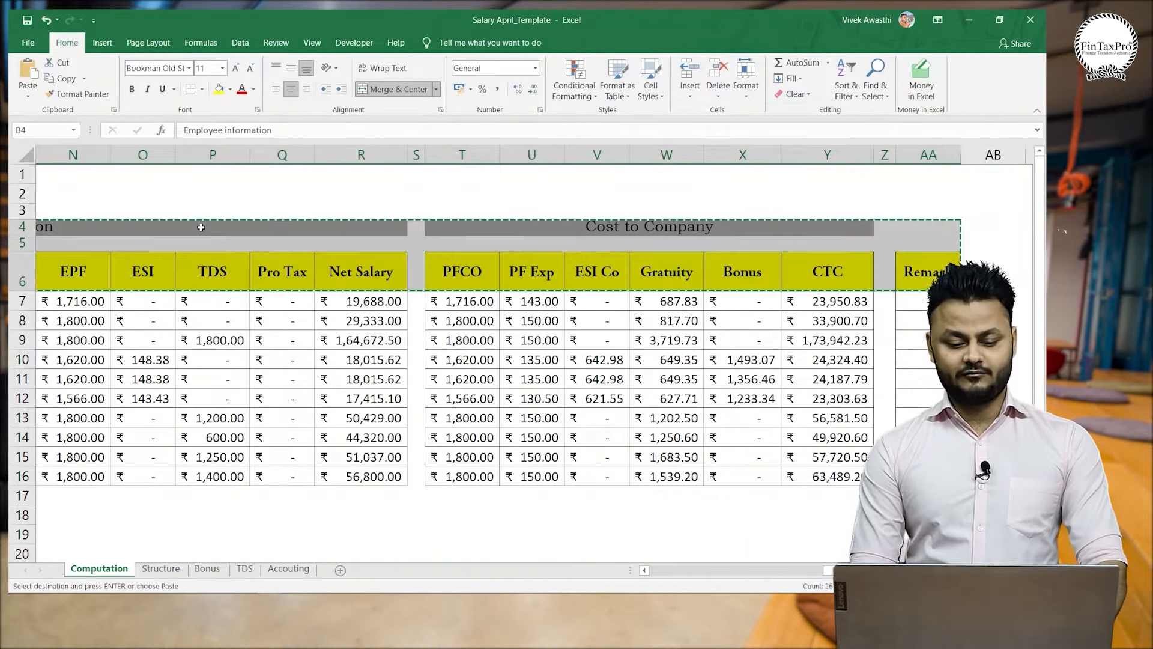
# Switch to Book1 and paste the copied bands and column headers into Sheet1 starting at cell A3.
pyautogui.hotkey('alt', 'Tab')
pyautogui.press('Left')
pyautogui.press('Left')
pyautogui.press('Left')
pyautogui.press('Left')
pyautogui.press('Left')
pyautogui.press('Left')
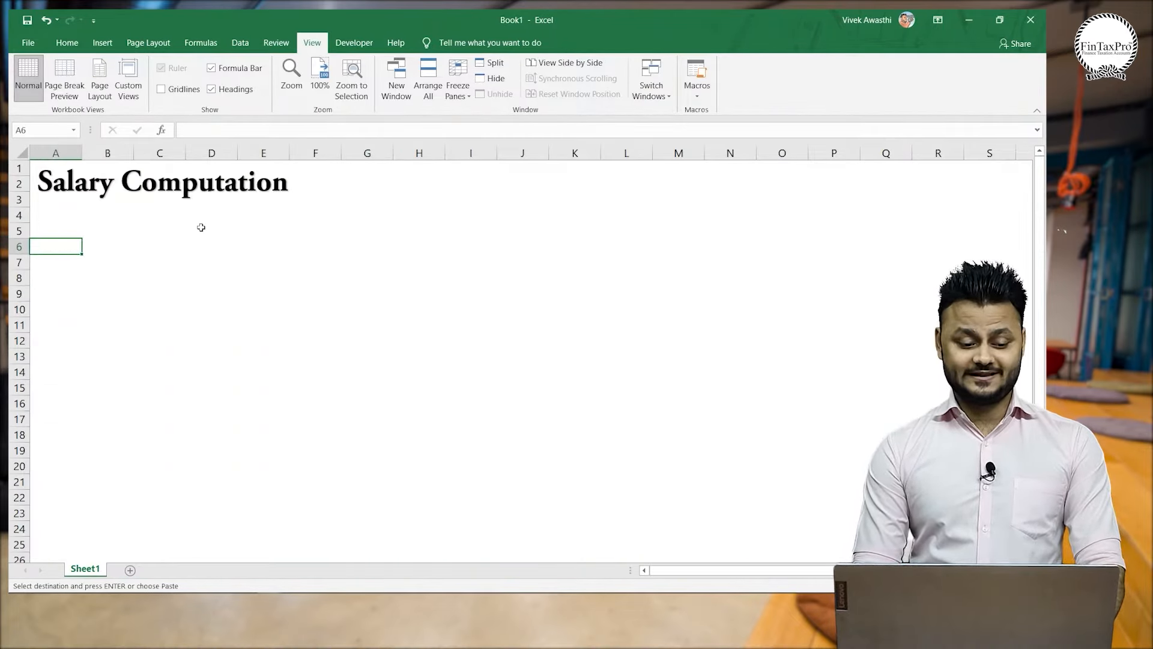
pyautogui.press('Up')
pyautogui.press('Up')
pyautogui.press('Up')
pyautogui.hotkey('ctrl', 'v')
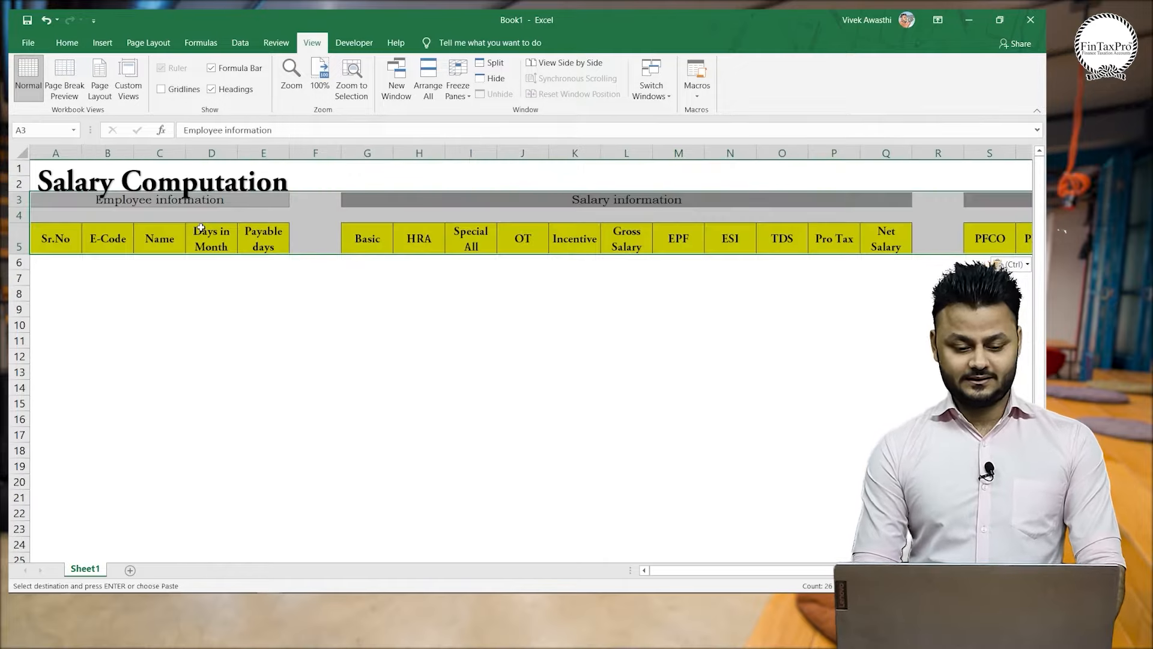
pyautogui.press('Down')
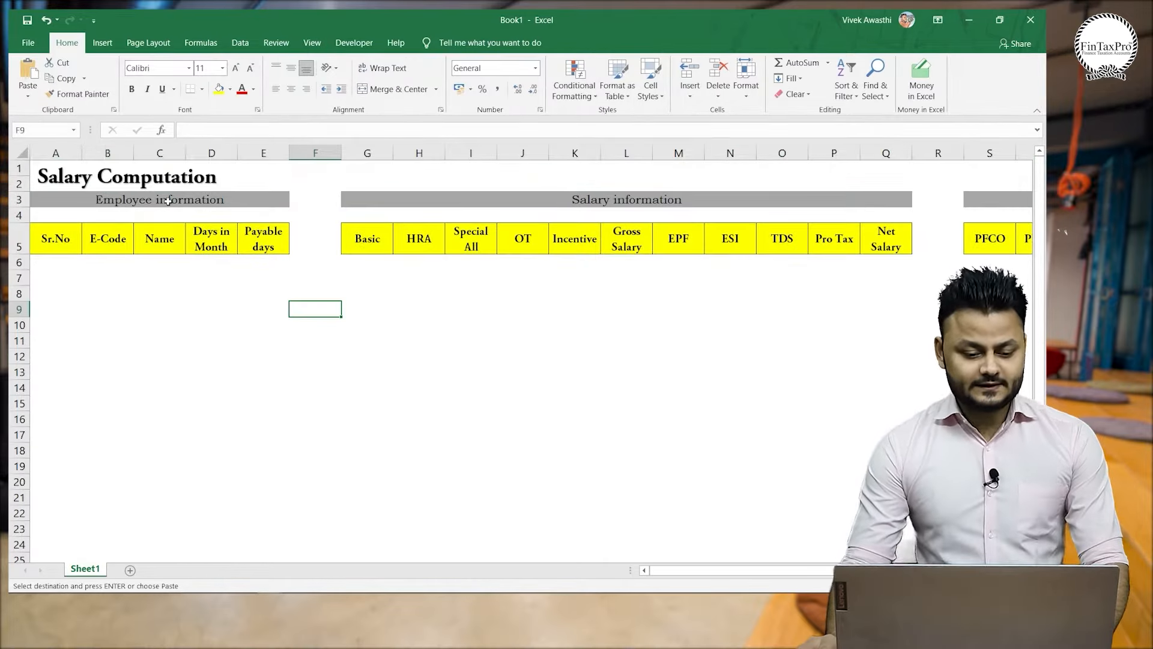
# Review the pasted header row from Employee information across to the Remark column, and return to its start.
pyautogui.click(175, 203)
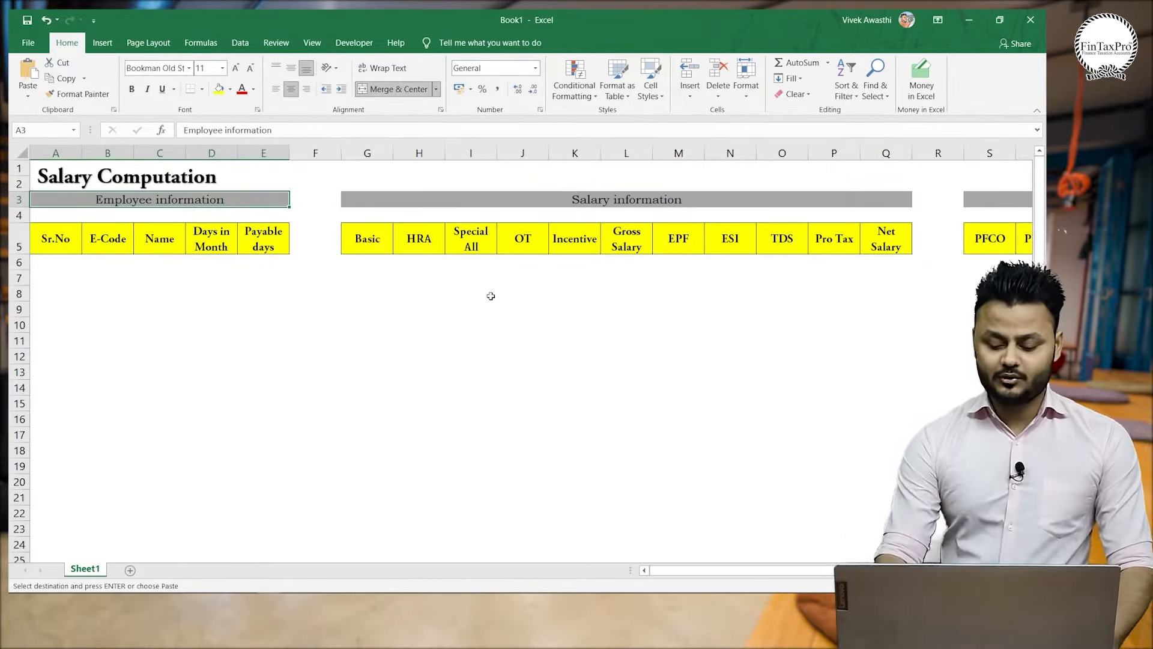
pyautogui.press('Right')
pyautogui.press('Right')
pyautogui.press('Right')
pyautogui.press('Right')
pyautogui.press('Right')
pyautogui.press('Right')
pyautogui.press('Right')
pyautogui.press('Right')
pyautogui.press('Right')
pyautogui.press('Right')
pyautogui.press('Right')
pyautogui.press('Right')
pyautogui.press('Right')
pyautogui.press('Right')
pyautogui.press('Right')
pyautogui.press('Right')
pyautogui.press('Right')
pyautogui.press('Right')
pyautogui.press('Right')
pyautogui.press('Right')
pyautogui.press('Right')
pyautogui.press('Left')
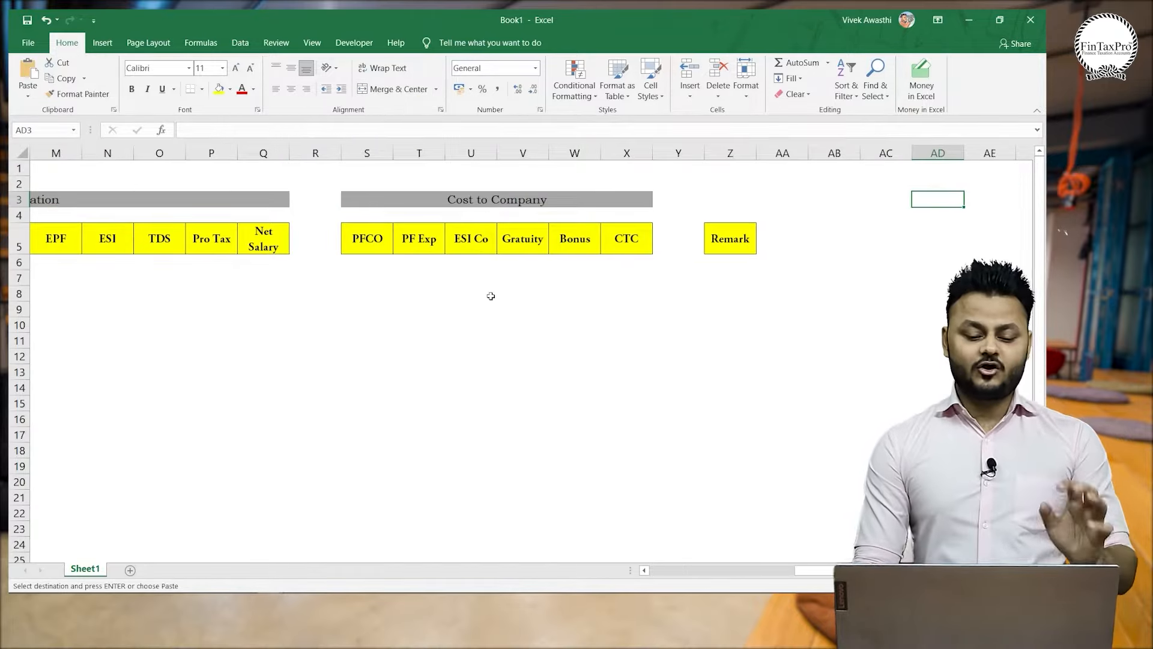
pyautogui.press('Home')
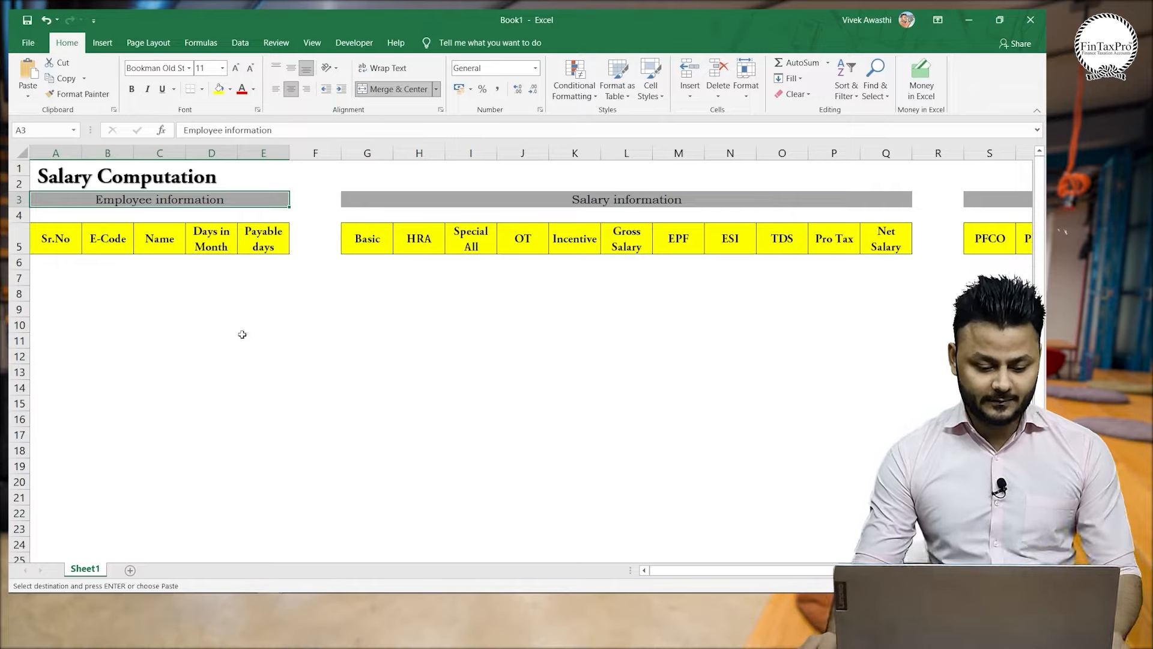
# Rename Sheet1 in Book1 as "Computation Sheet".
pyautogui.rightClick(97, 569)
pyautogui.click(130, 446)
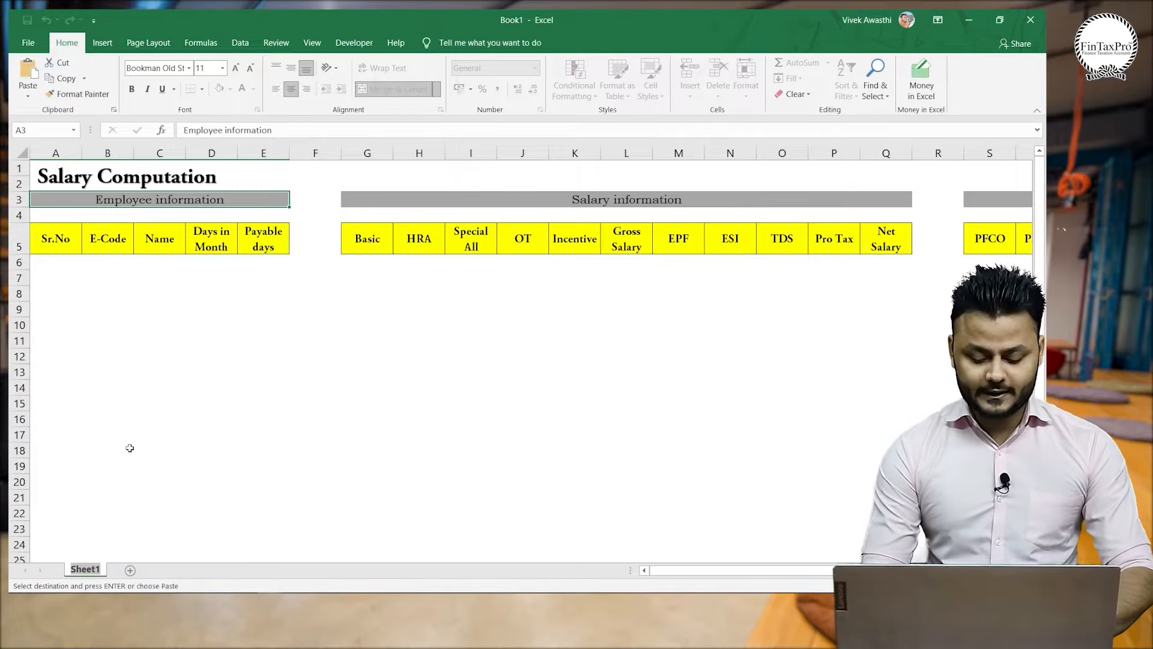
pyautogui.write('Computation Sheet')
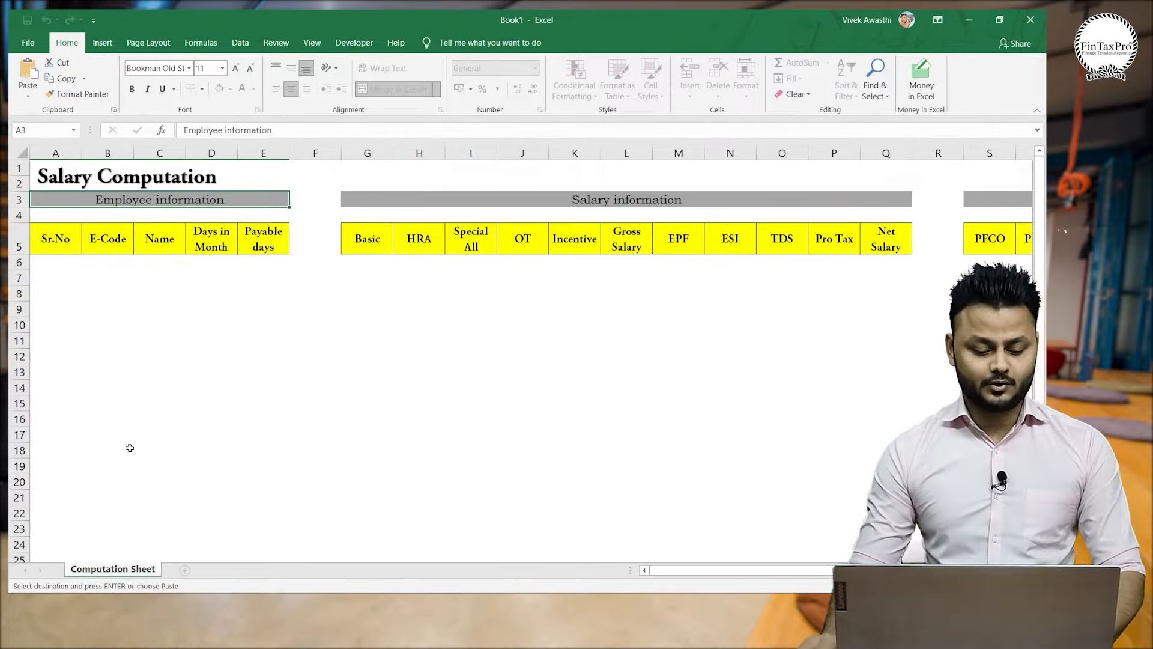
pyautogui.click(130, 448)
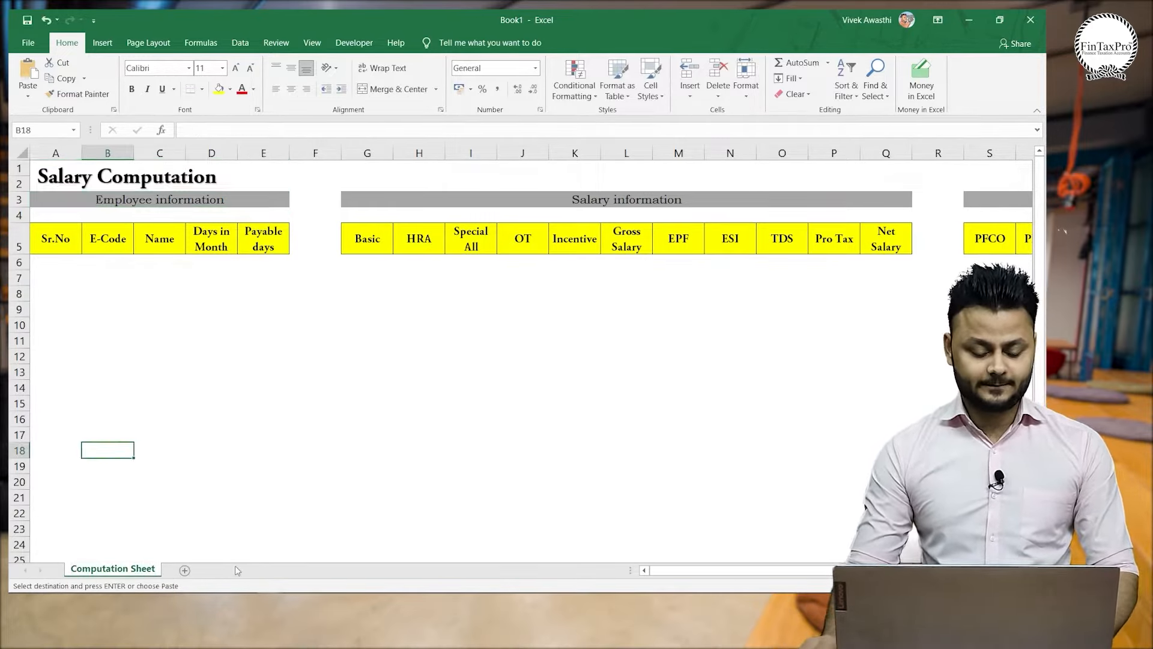
# Switch to Salary April_Template, open its Structure sheet, and return to Book1.
pyautogui.click(40, 265)
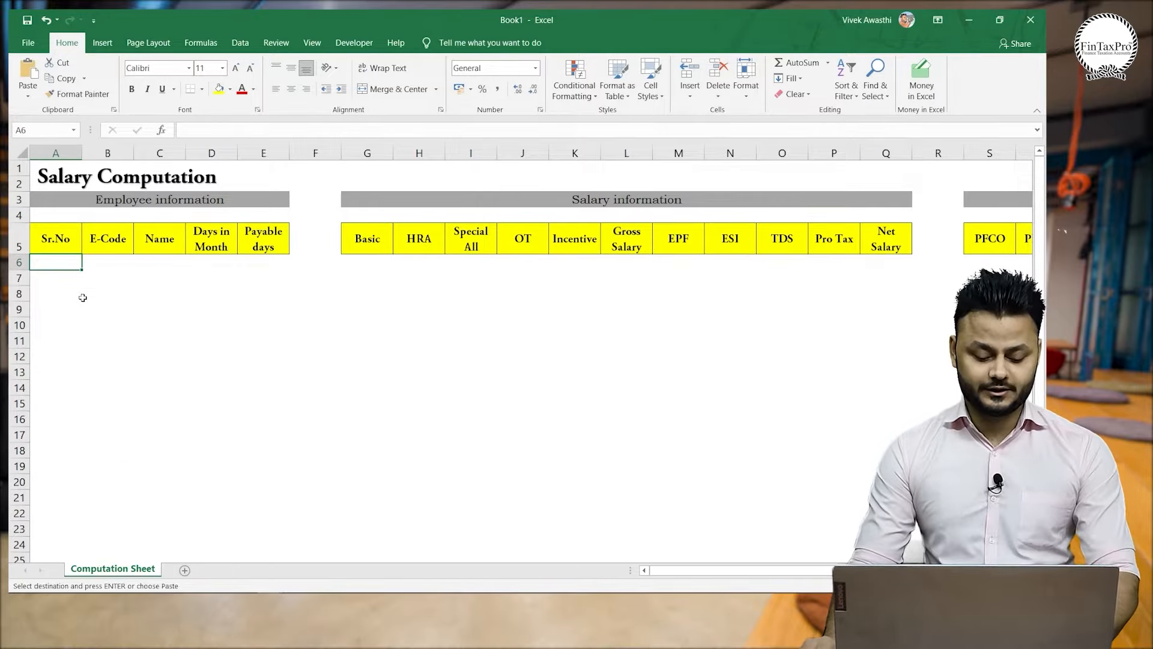
pyautogui.hotkey('alt', 'Tab')
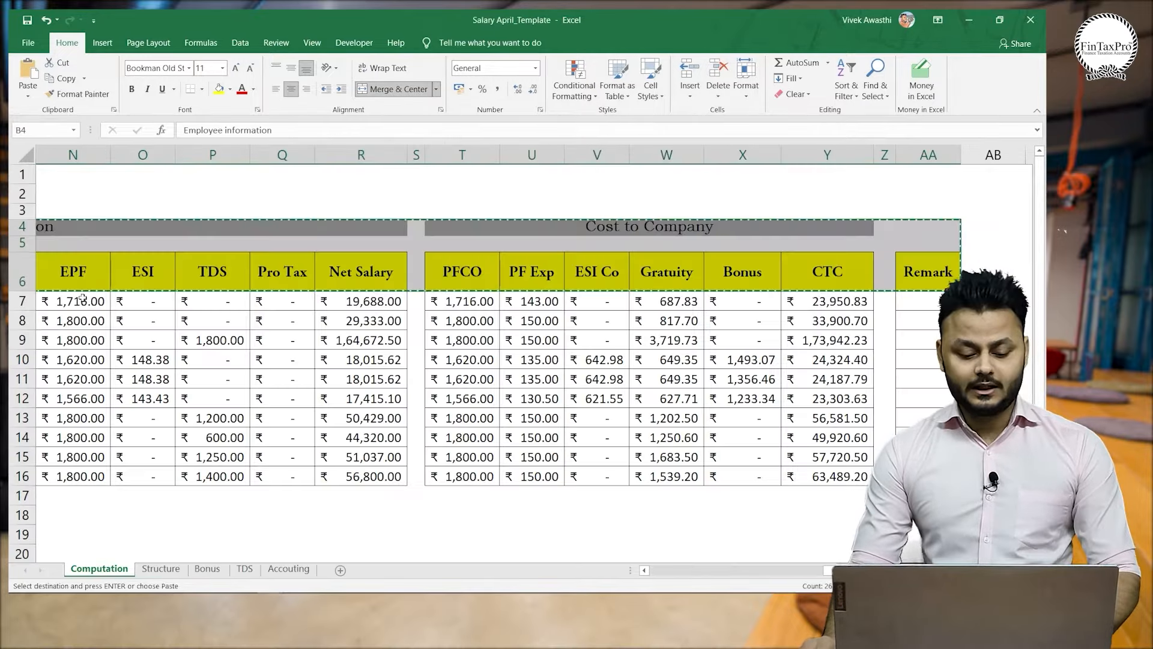
pyautogui.click(159, 572)
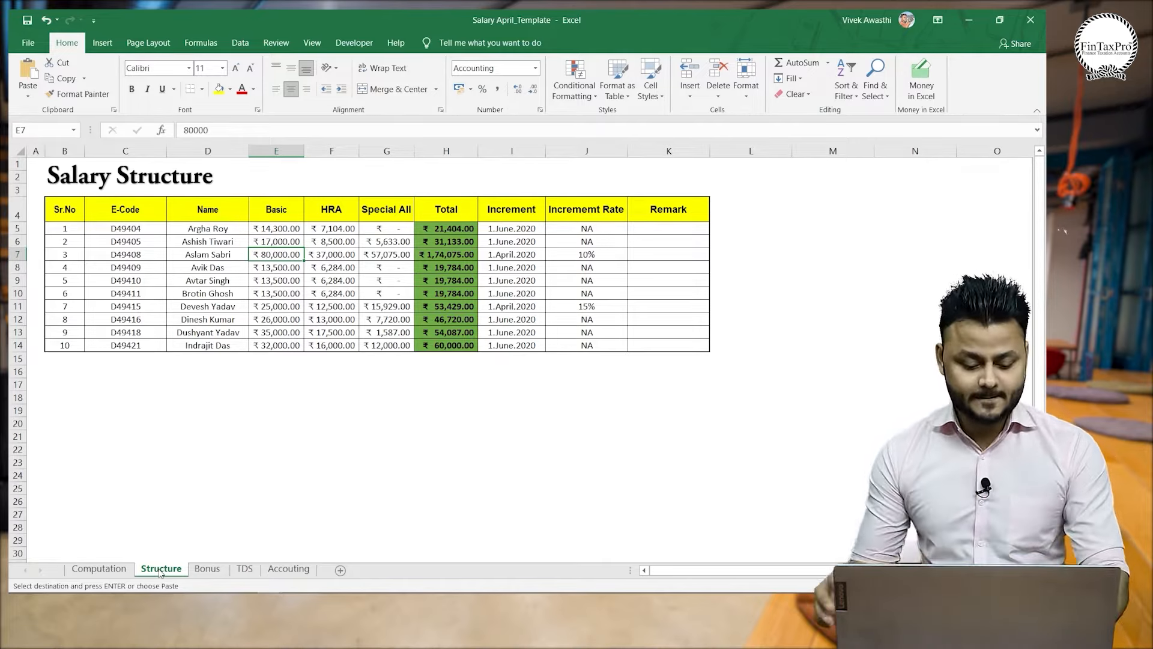
pyautogui.hotkey('alt', 'Tab')
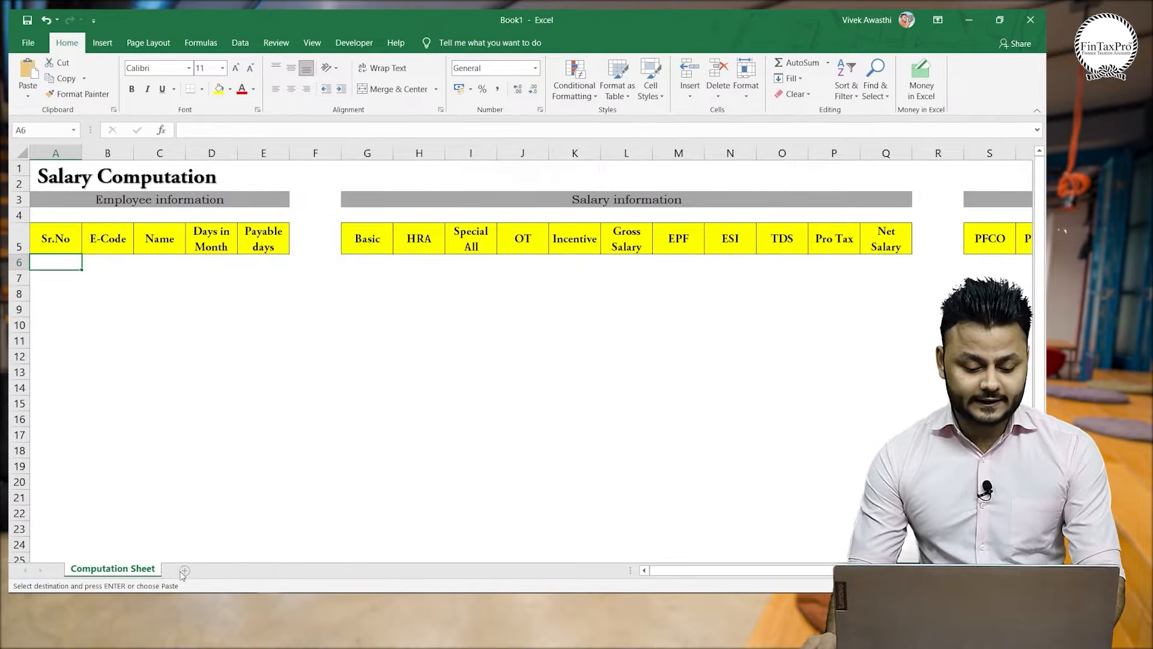
# Add a second sheet to Book1 named "Structure" and make A1 its active cell.
pyautogui.click(184, 570)
pyautogui.rightClick(182, 568)
pyautogui.click(221, 445)
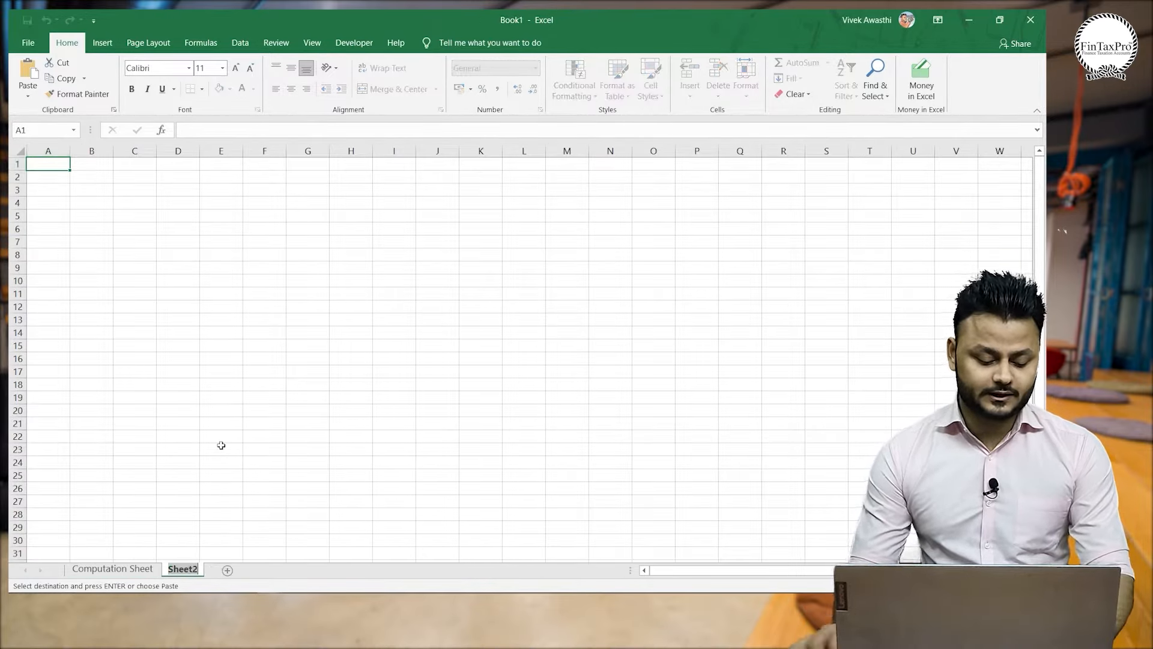
pyautogui.write('Structure')
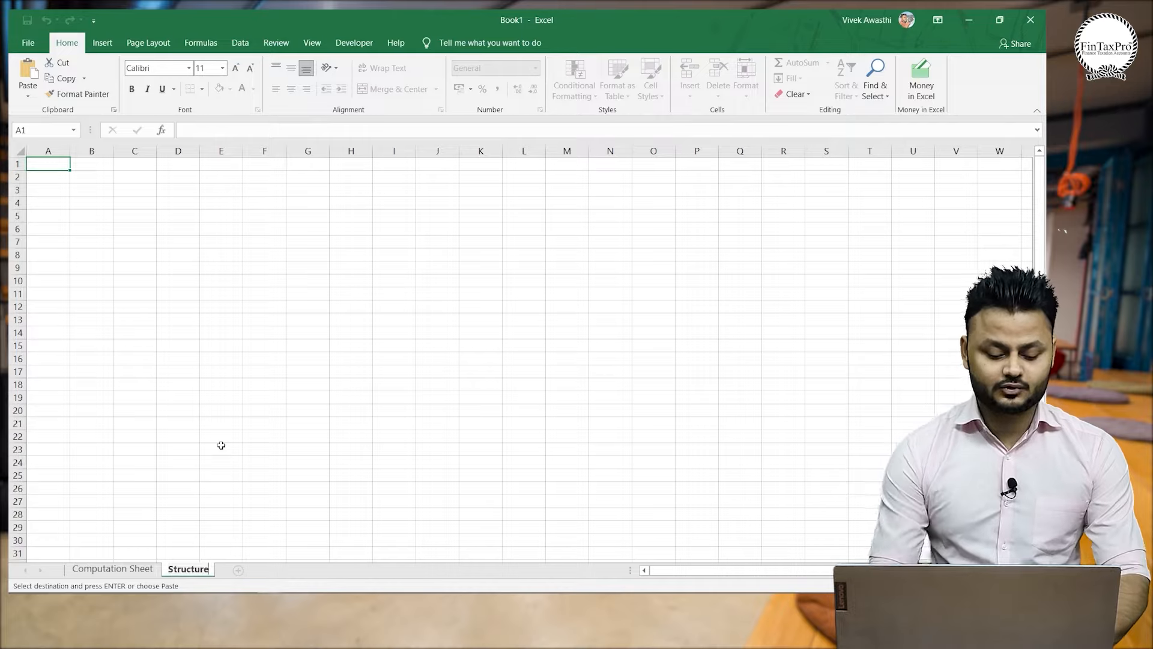
pyautogui.click(188, 215)
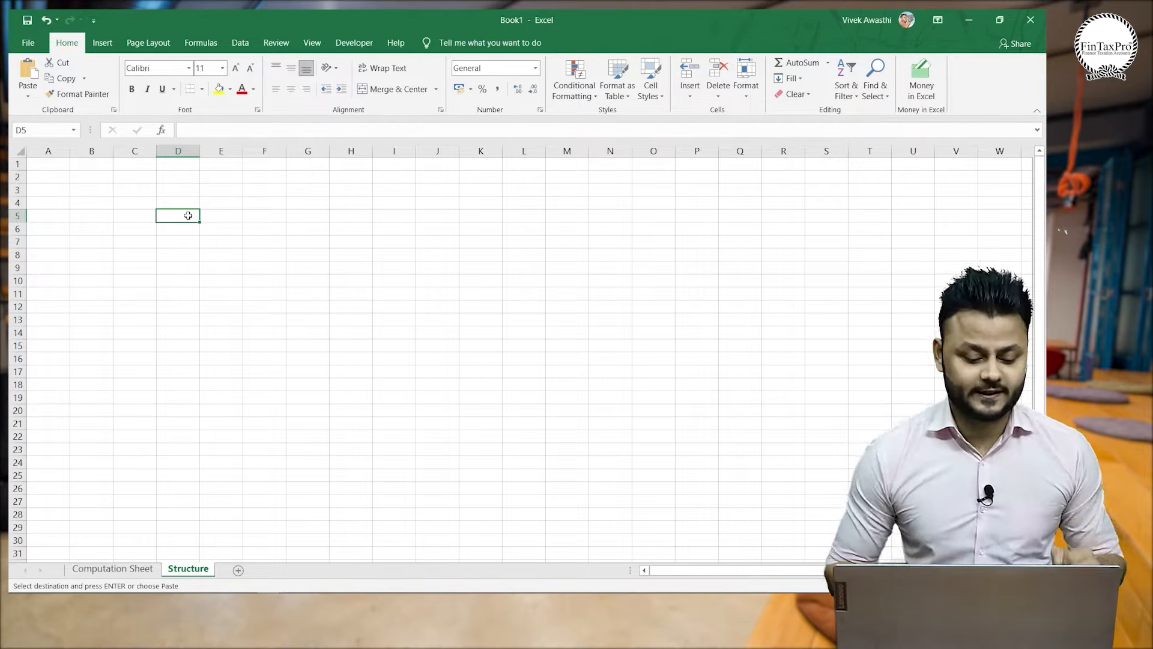
pyautogui.press('Home')
pyautogui.press('Up')
pyautogui.press('Up')
pyautogui.press('Up')
pyautogui.press('Up')
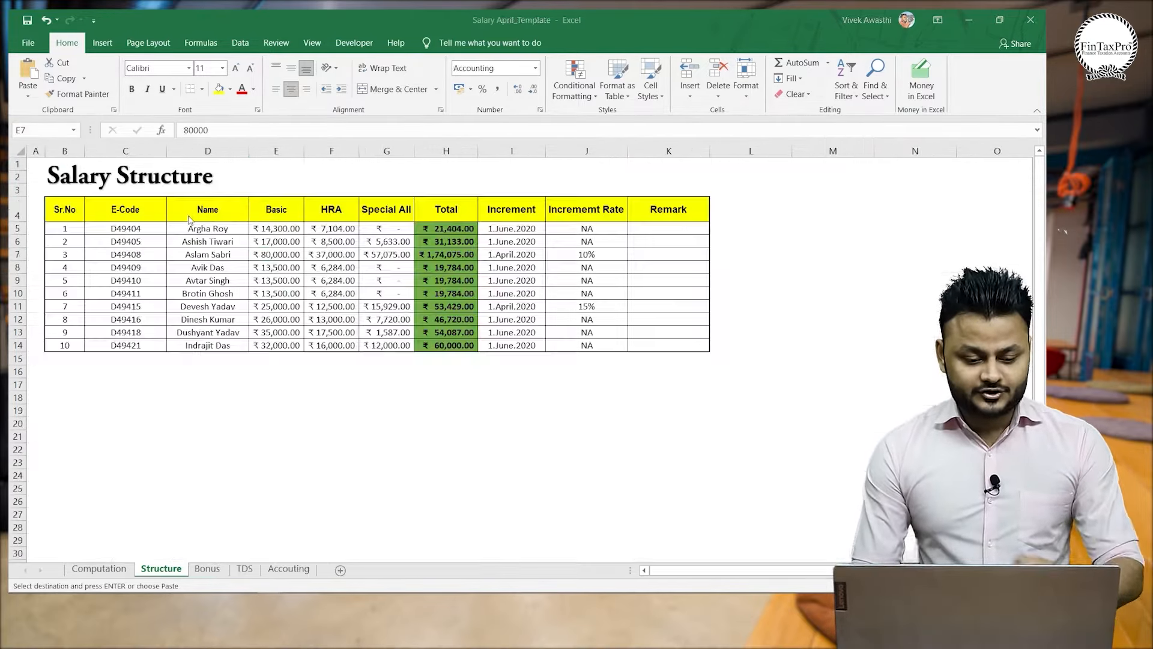
# Copy the salary structure table in B3:K14 of Salary April_Template and paste it at A1 of Book1's Structure sheet.
pyautogui.press('Up')
pyautogui.press('Up')
pyautogui.press('Up')
pyautogui.press('Up')
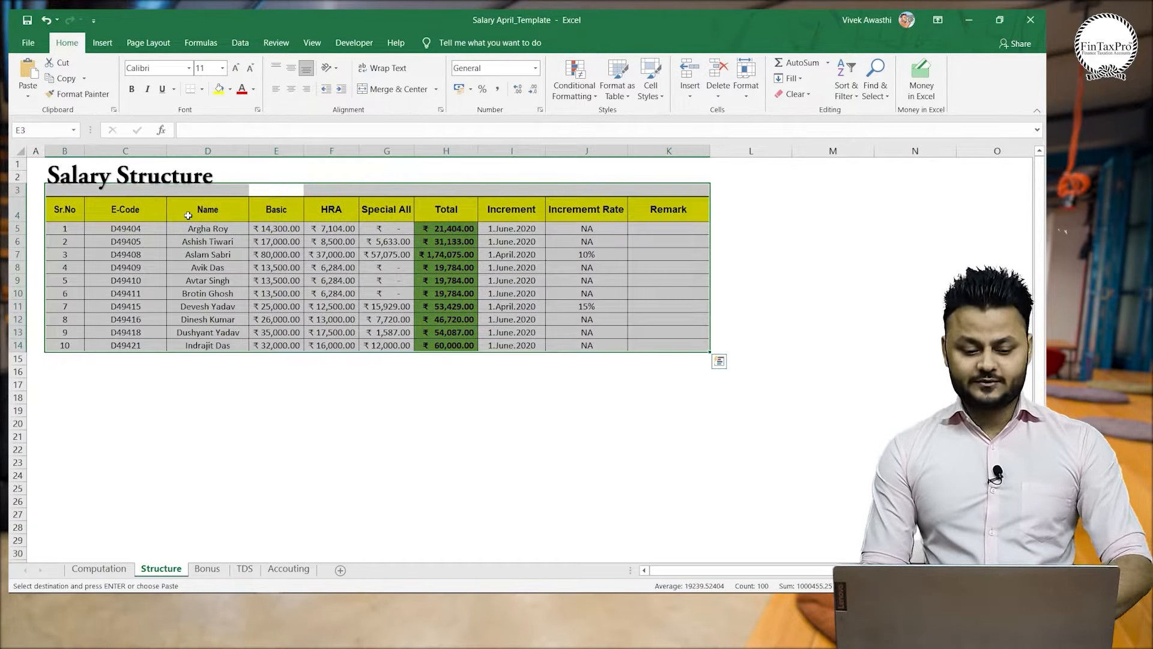
pyautogui.hotkey('alt', 'Tab')
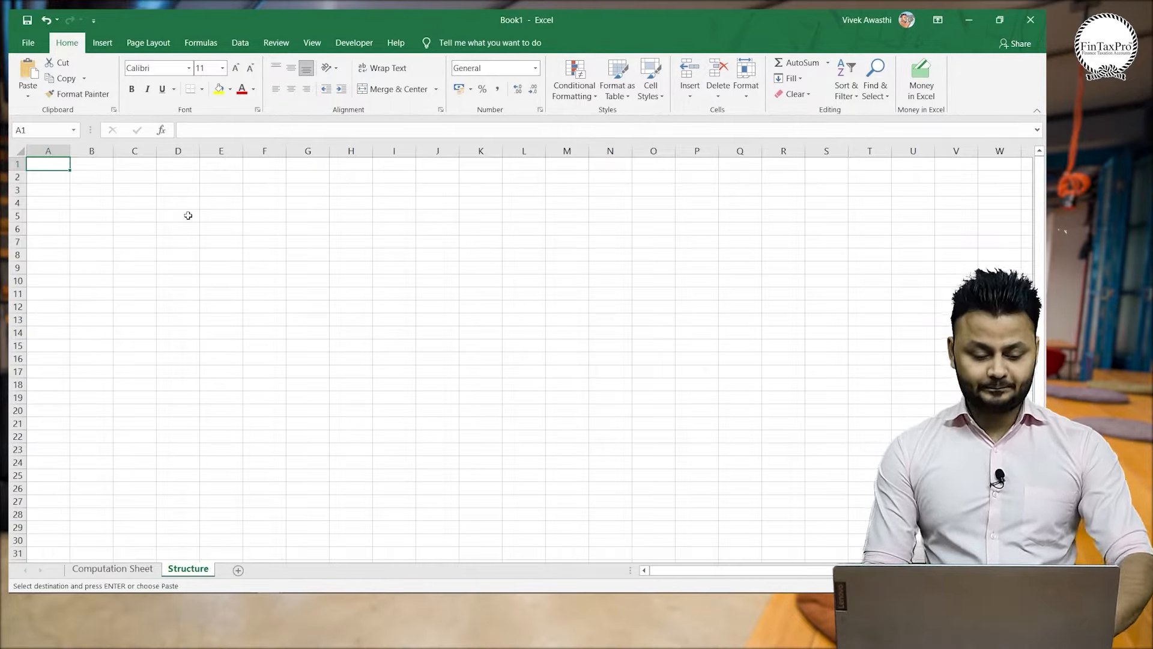
pyautogui.hotkey('ctrl', 'v')
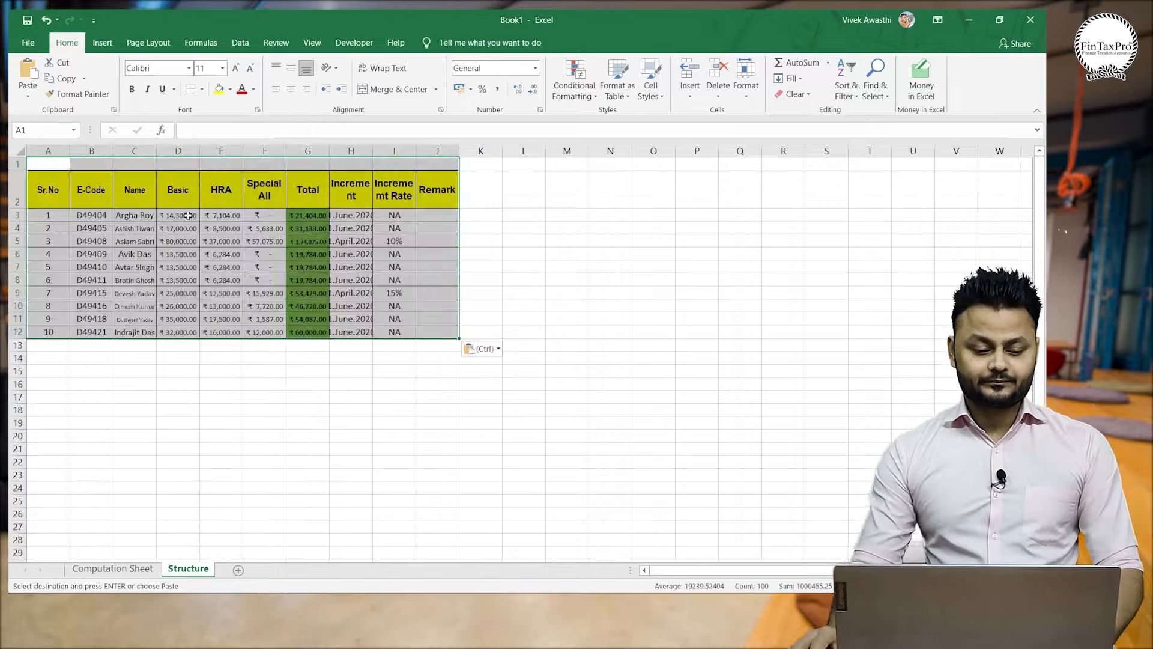
# Autofit the widths of all columns on the Structure sheet in Book1.
pyautogui.click(26, 151)
pyautogui.doubleClick(70, 150)
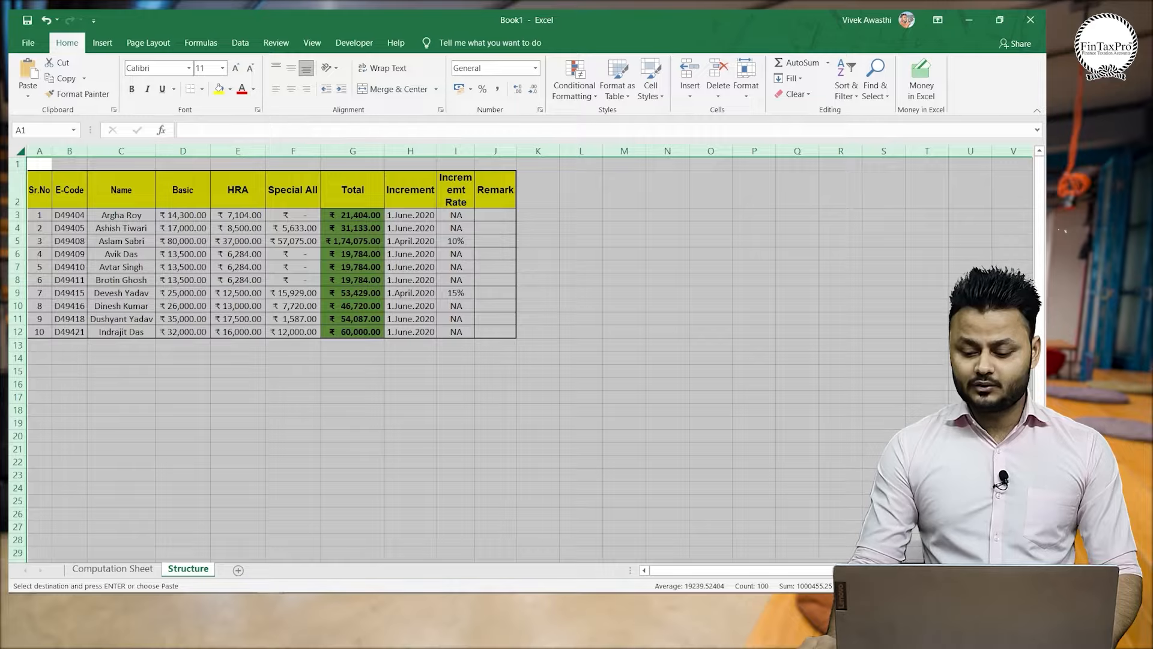
pyautogui.scroll(4, 522, 355)
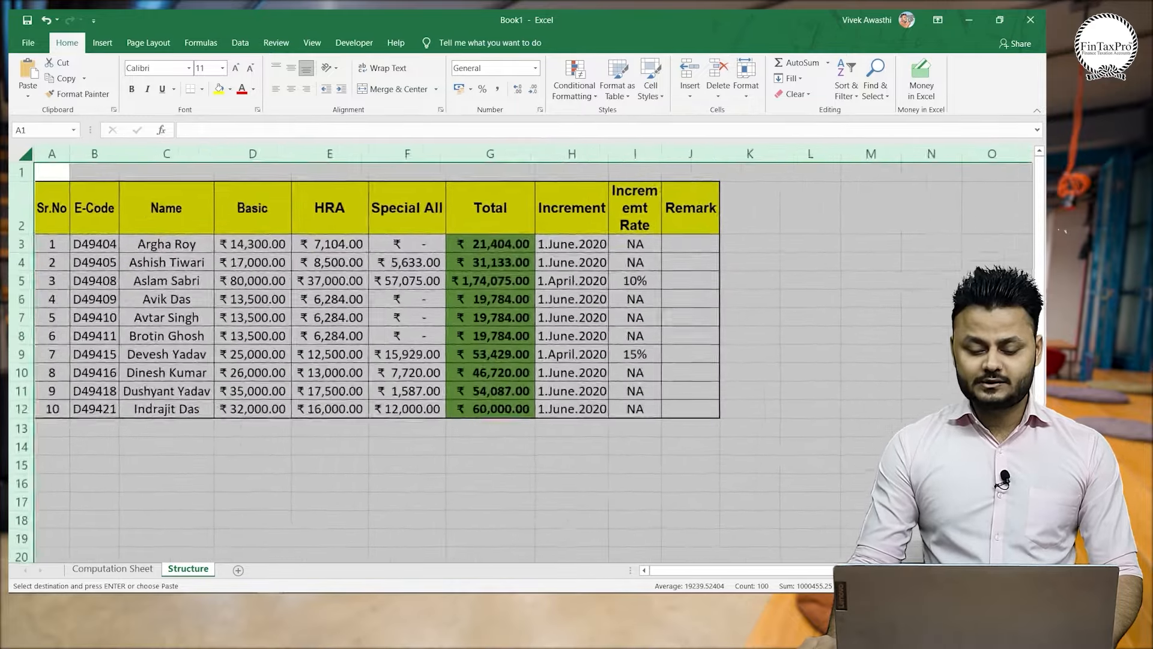
pyautogui.scroll(1, 268, 294)
# Go through the first employee's row of the Structure sheet from Sr.No across to Basic.
pyautogui.click(353, 255)
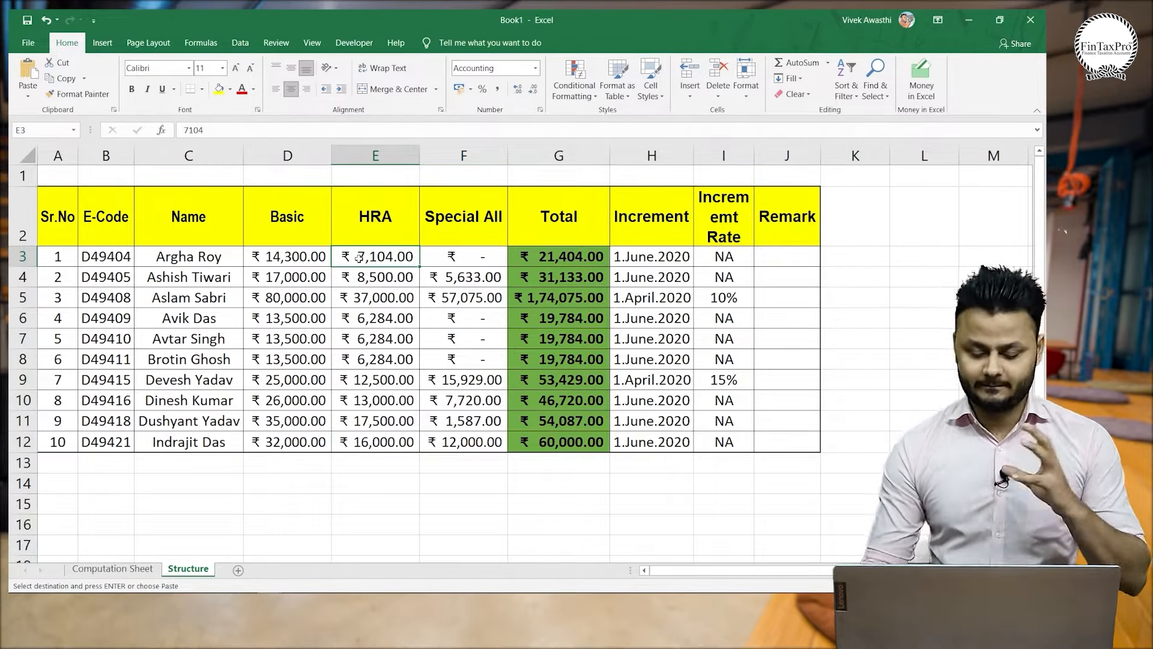
pyautogui.press('Left')
pyautogui.press('Left')
pyautogui.press('Left')
pyautogui.press('Left')
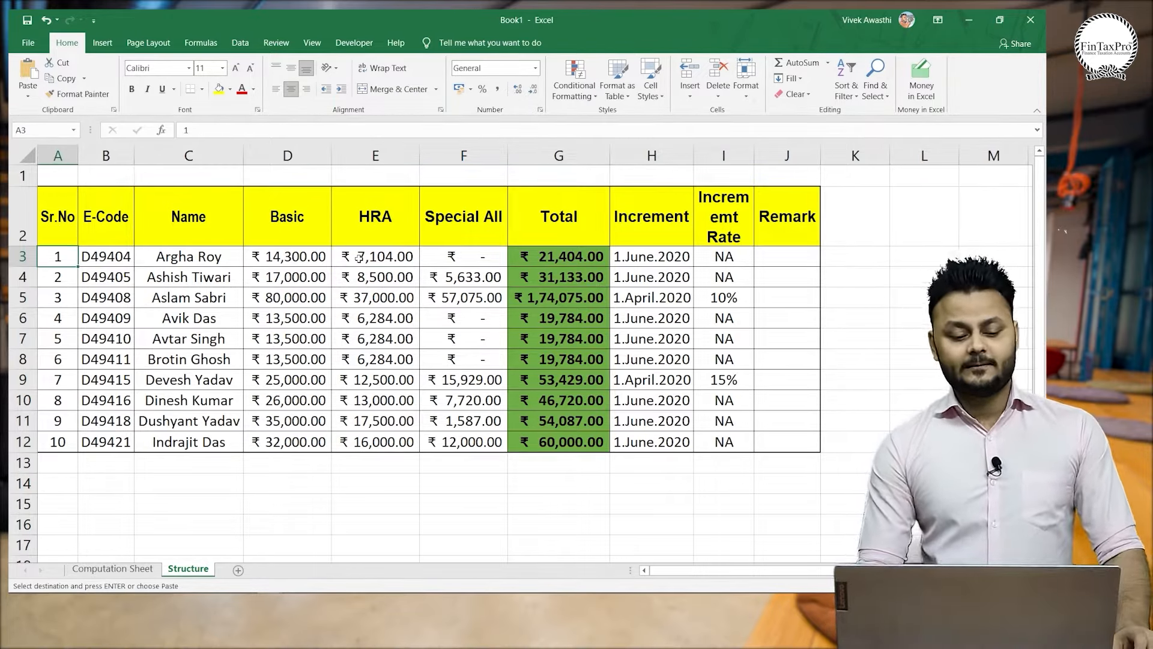
pyautogui.press('Right')
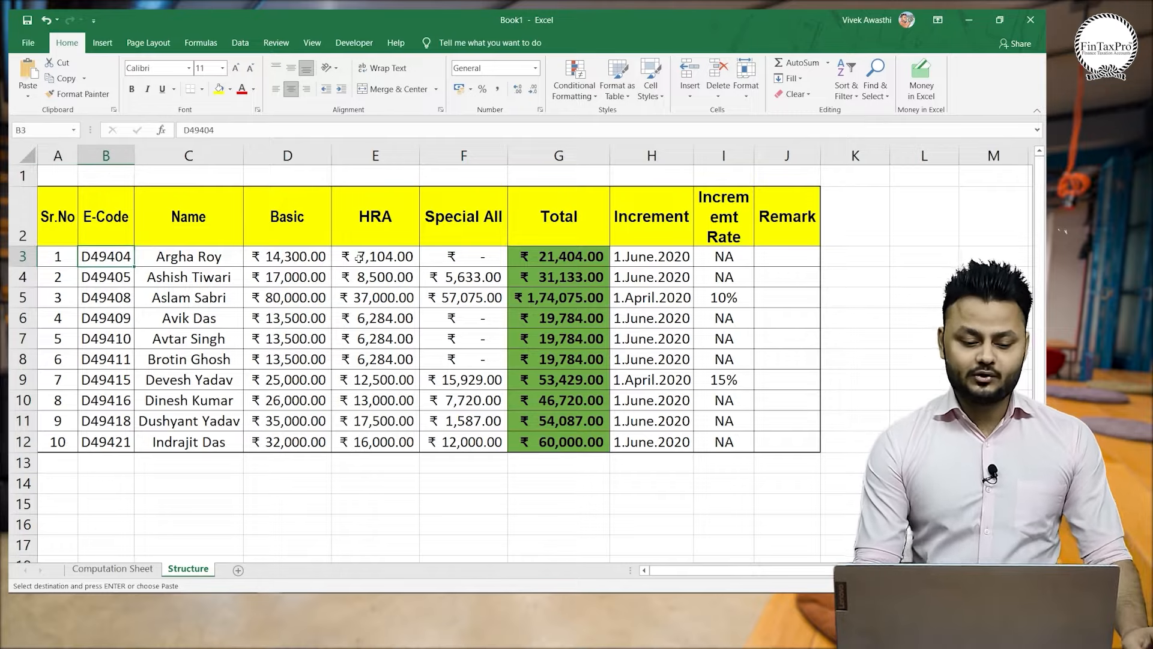
pyautogui.press('Right')
pyautogui.press('Right')
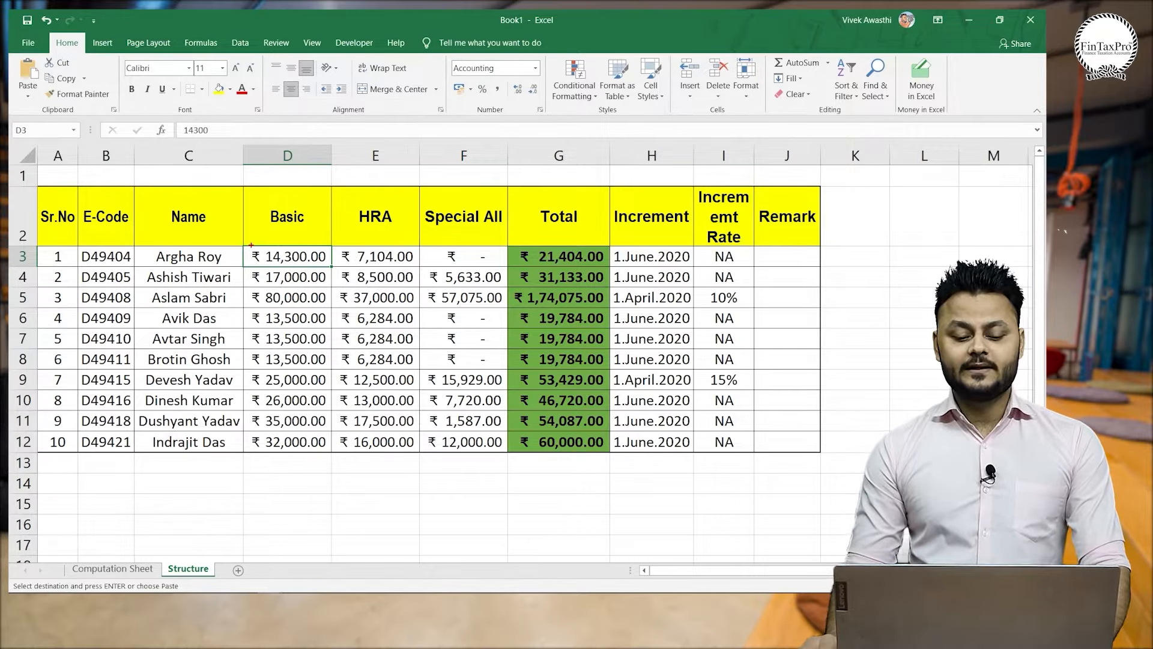
pyautogui.moveTo(251, 245)
pyautogui.mouseDown()
pyautogui.moveTo(314, 268)
pyautogui.moveTo(336, 269)
pyautogui.moveTo(354, 251)
pyautogui.moveTo(425, 268)
pyautogui.mouseUp()
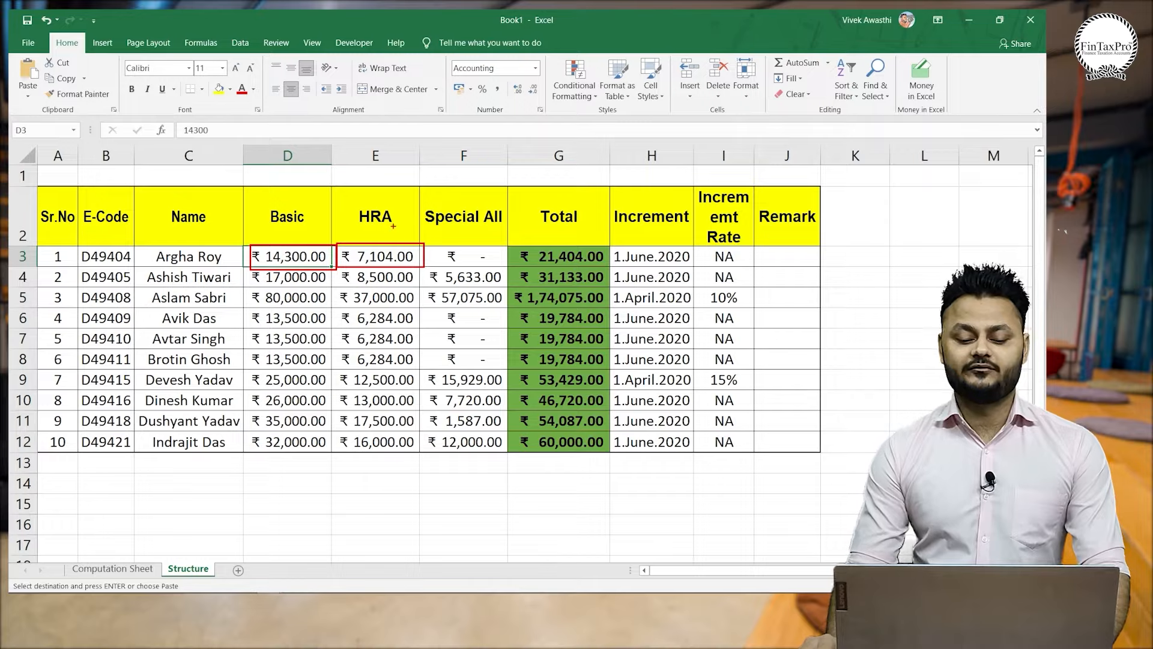
pyautogui.moveTo(393, 225)
pyautogui.mouseDown()
pyautogui.moveTo(378, 237)
pyautogui.moveTo(424, 238)
pyautogui.moveTo(435, 222)
pyautogui.mouseUp()
pyautogui.moveTo(352, 187)
pyautogui.mouseDown()
pyautogui.moveTo(328, 184)
pyautogui.moveTo(267, 224)
pyautogui.mouseUp()
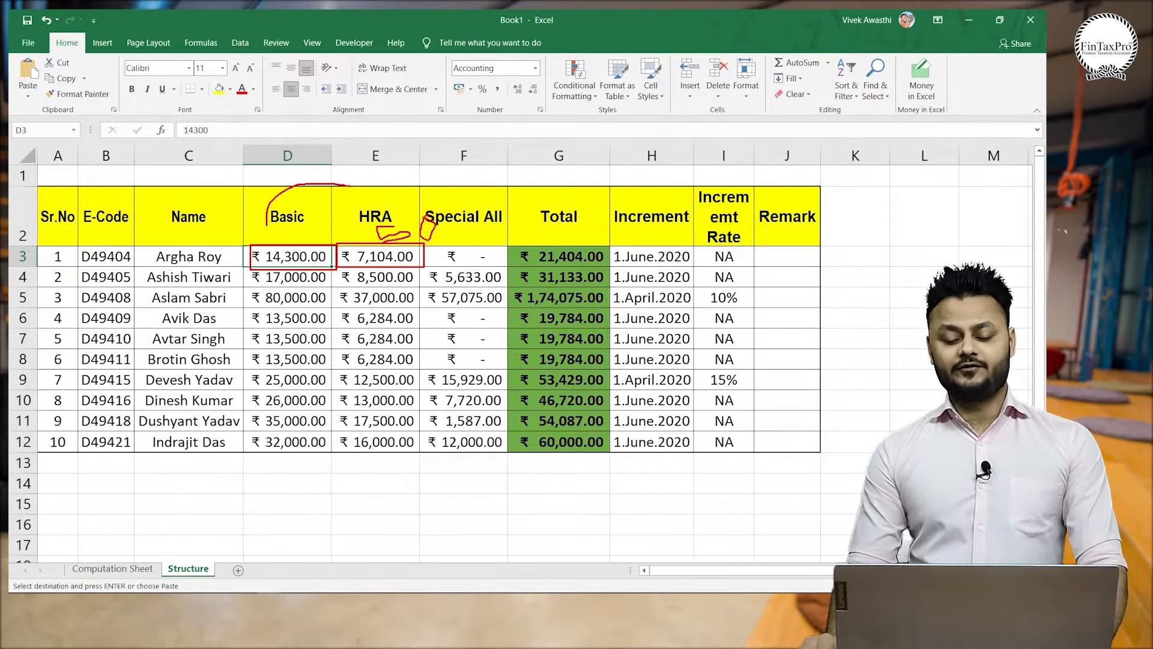
pyautogui.moveTo(481, 236)
pyautogui.mouseDown()
pyautogui.moveTo(456, 256)
pyautogui.moveTo(486, 244)
pyautogui.mouseUp()
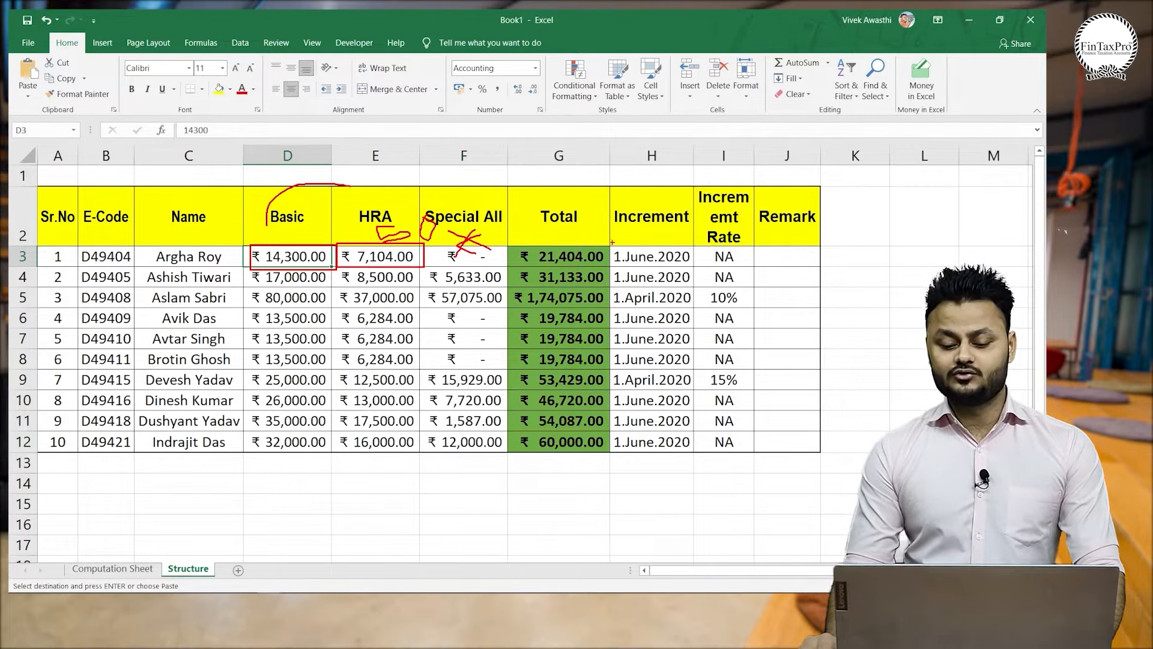
pyautogui.moveTo(598, 237)
pyautogui.mouseDown()
pyautogui.moveTo(549, 236)
pyautogui.moveTo(540, 268)
pyautogui.moveTo(560, 232)
pyautogui.mouseUp()
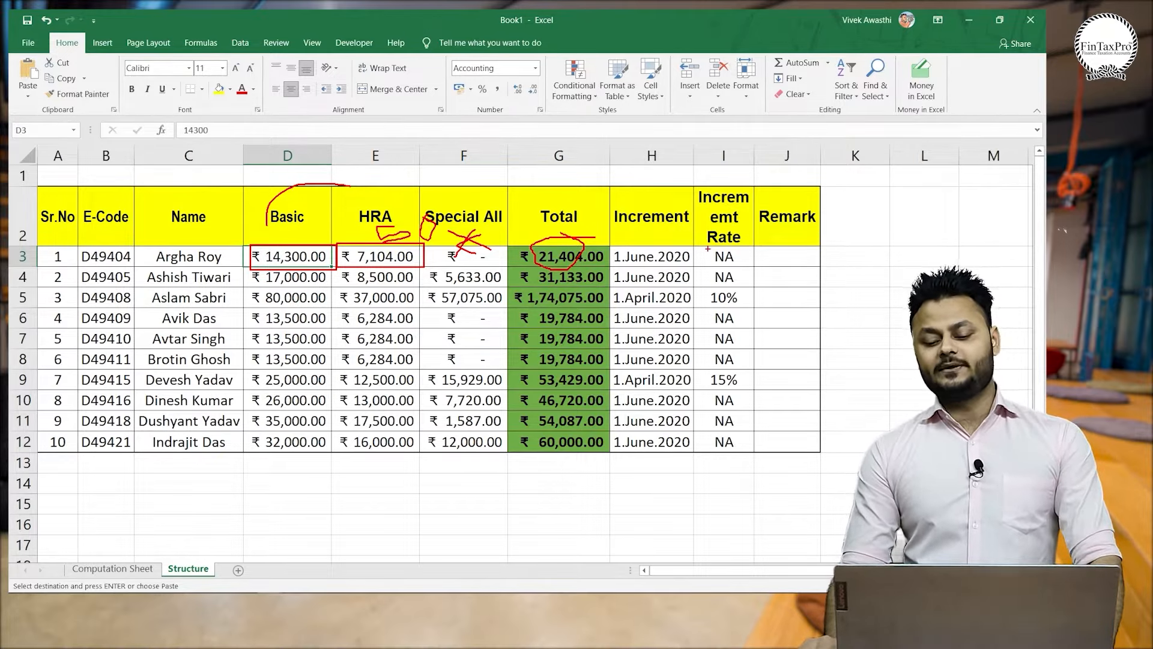
pyautogui.moveTo(707, 249); pyautogui.dragTo(751, 264)
pyautogui.moveTo(680, 232); pyautogui.dragTo(646, 251)
pyautogui.moveTo(636, 228); pyautogui.dragTo(678, 243)
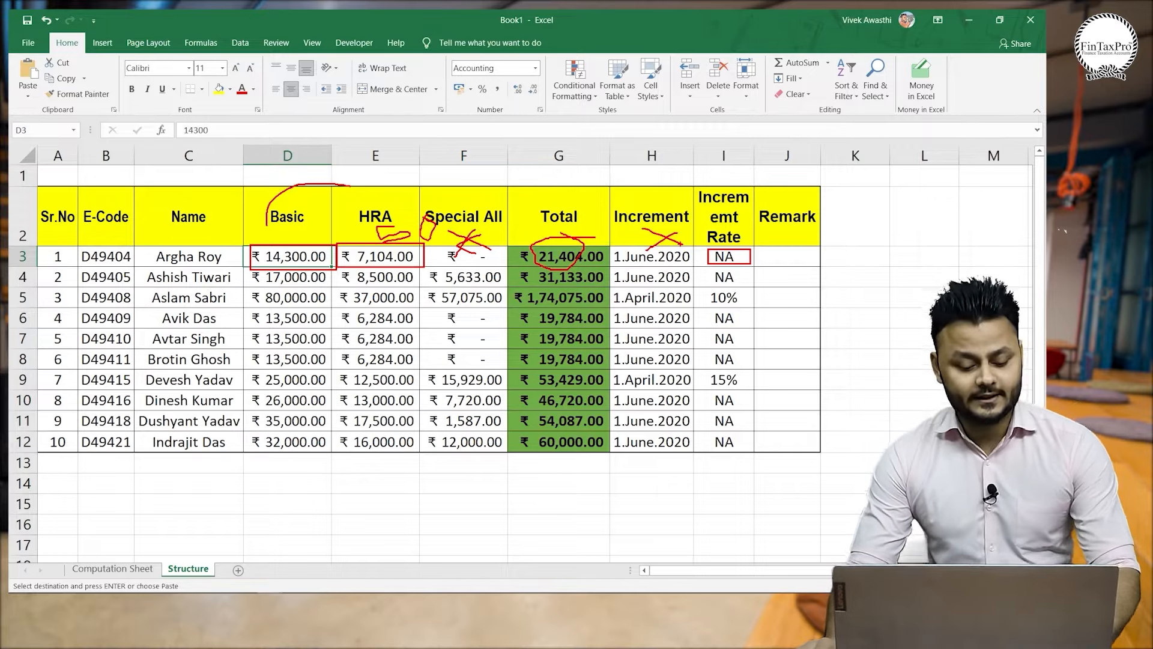
pyautogui.press('Escape')
pyautogui.hotkey('ctrl', '2')
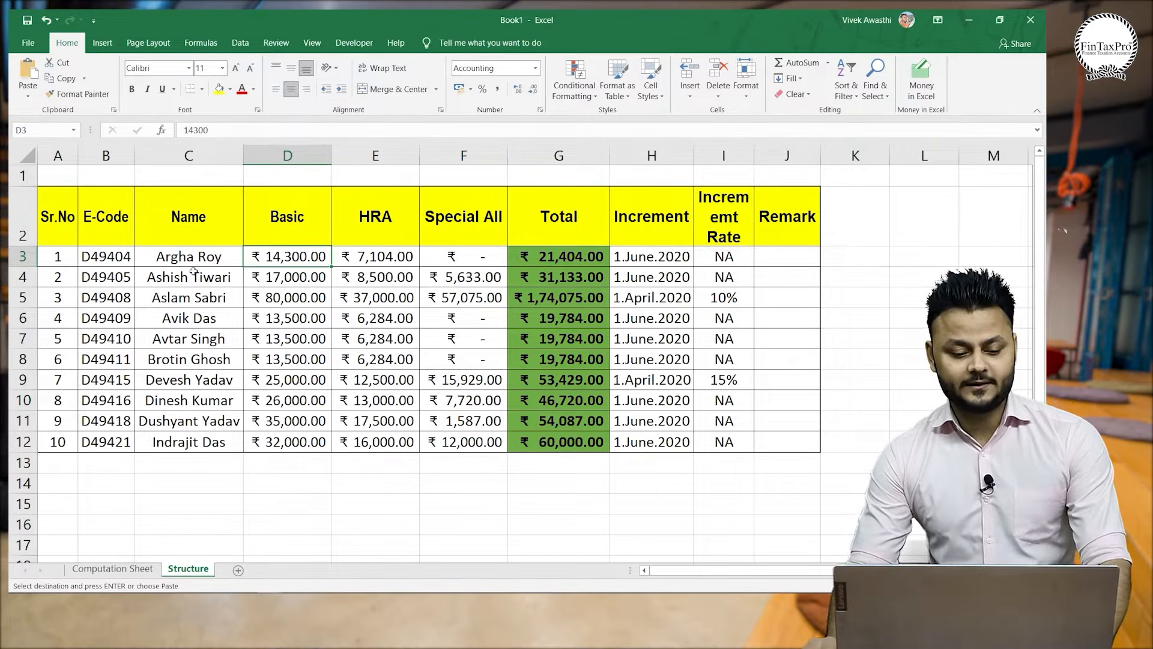
pyautogui.moveTo(142, 267)
pyautogui.mouseDown()
pyautogui.moveTo(274, 305)
pyautogui.moveTo(239, 287)
pyautogui.moveTo(614, 287)
pyautogui.mouseUp()
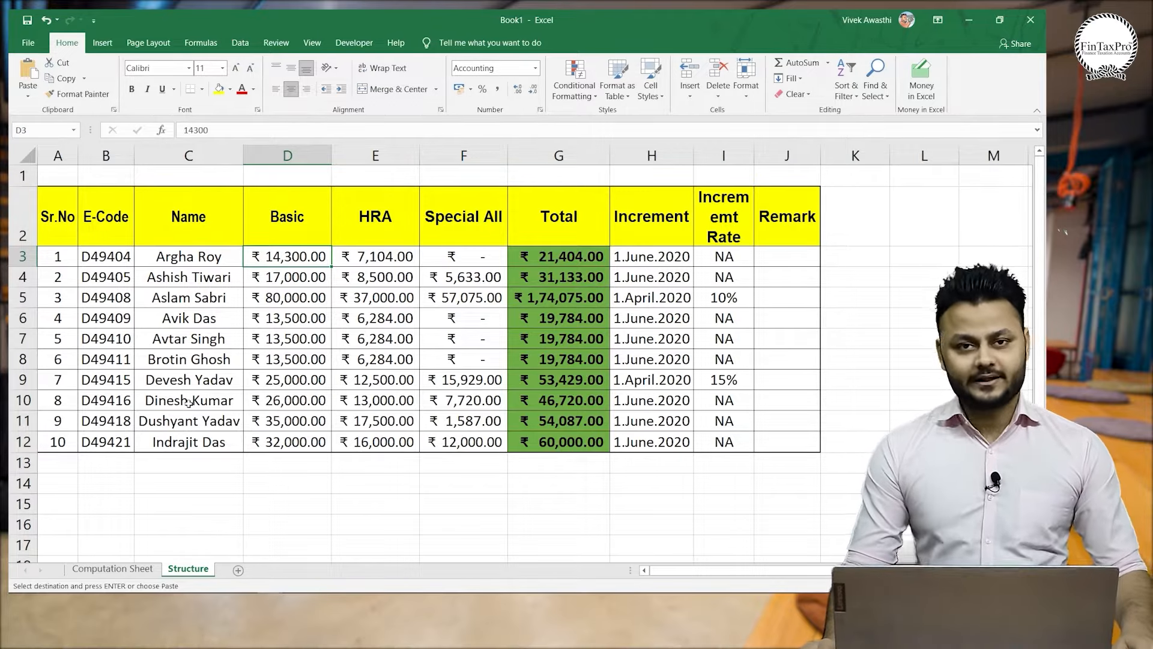
# Review both Book1 sheets, then the Bonus, TDS and Computation sheets of Salary April_Template, ending at the Sr.No header.
pyautogui.click(108, 567)
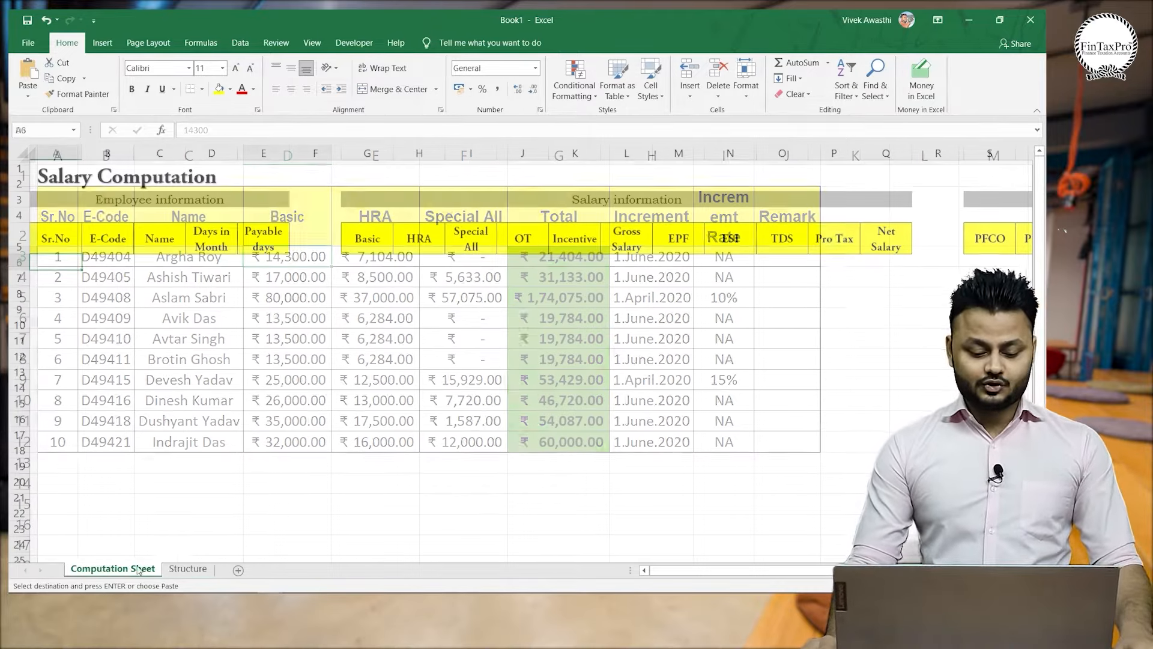
pyautogui.click(179, 569)
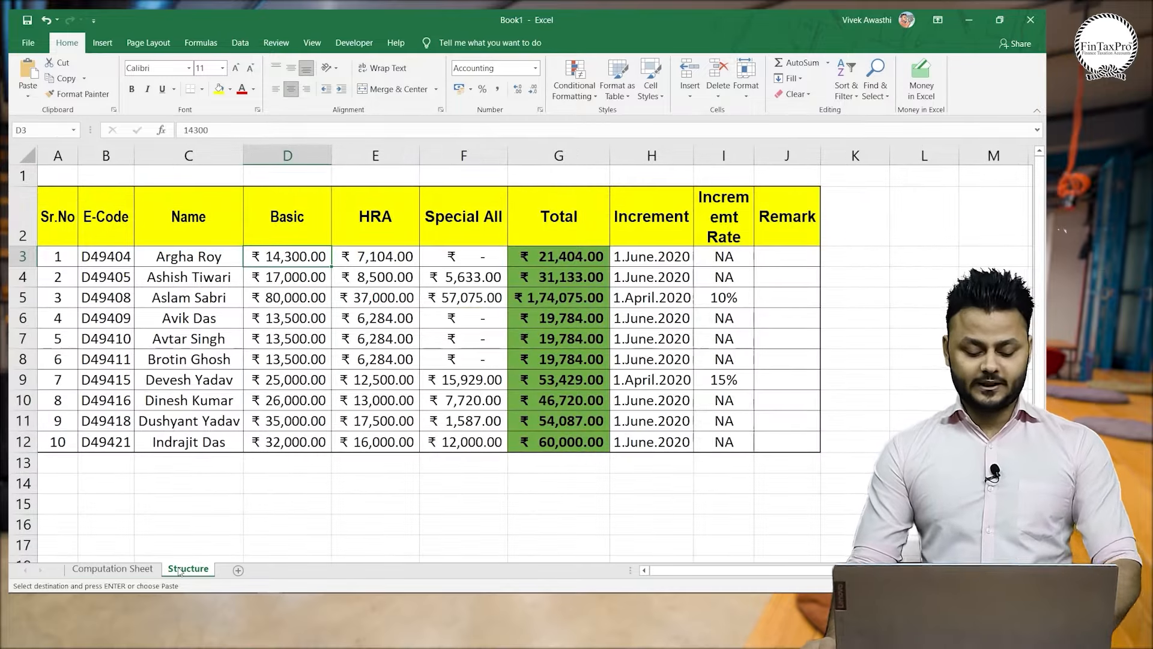
pyautogui.hotkey('alt', 'Tab')
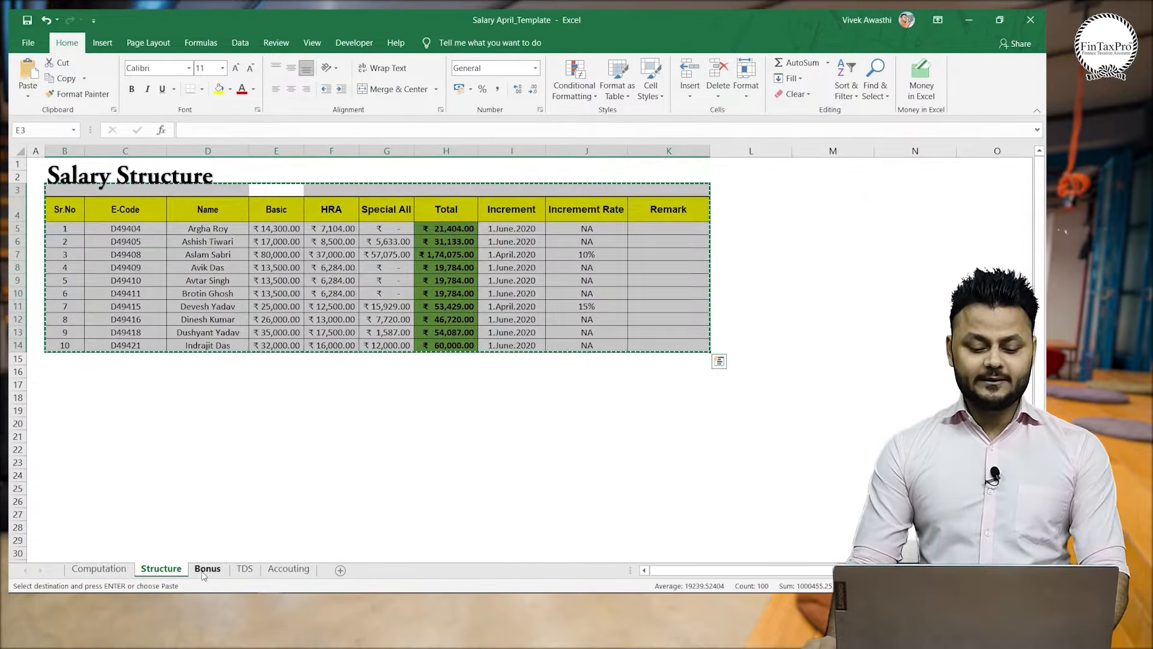
pyautogui.click(203, 574)
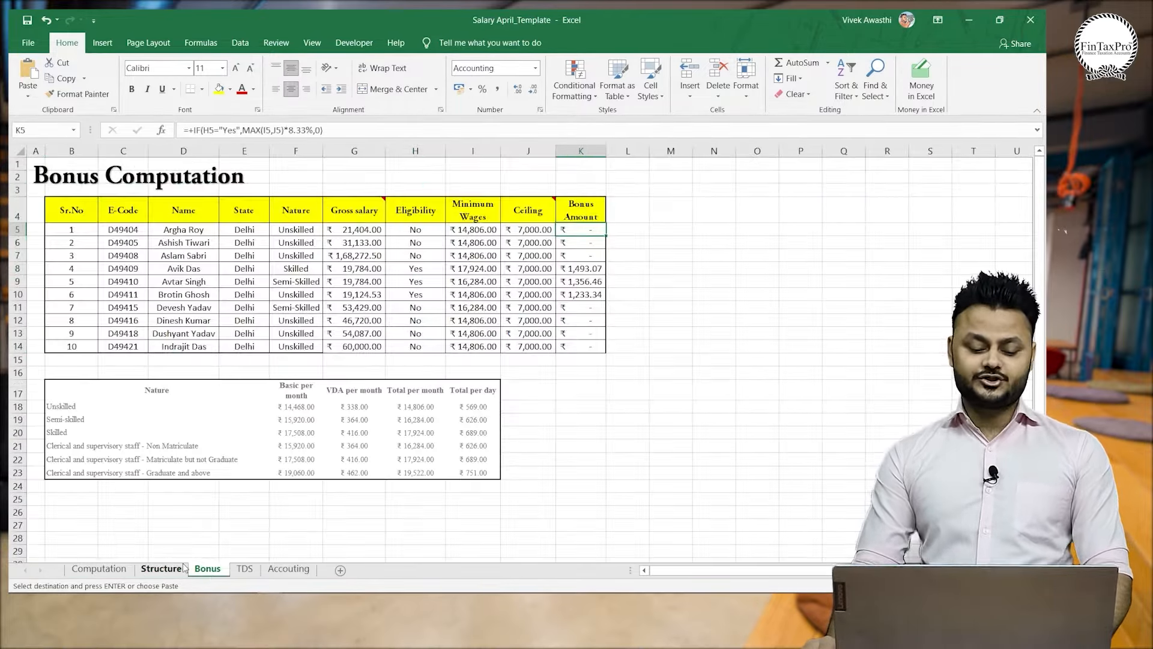
pyautogui.click(245, 569)
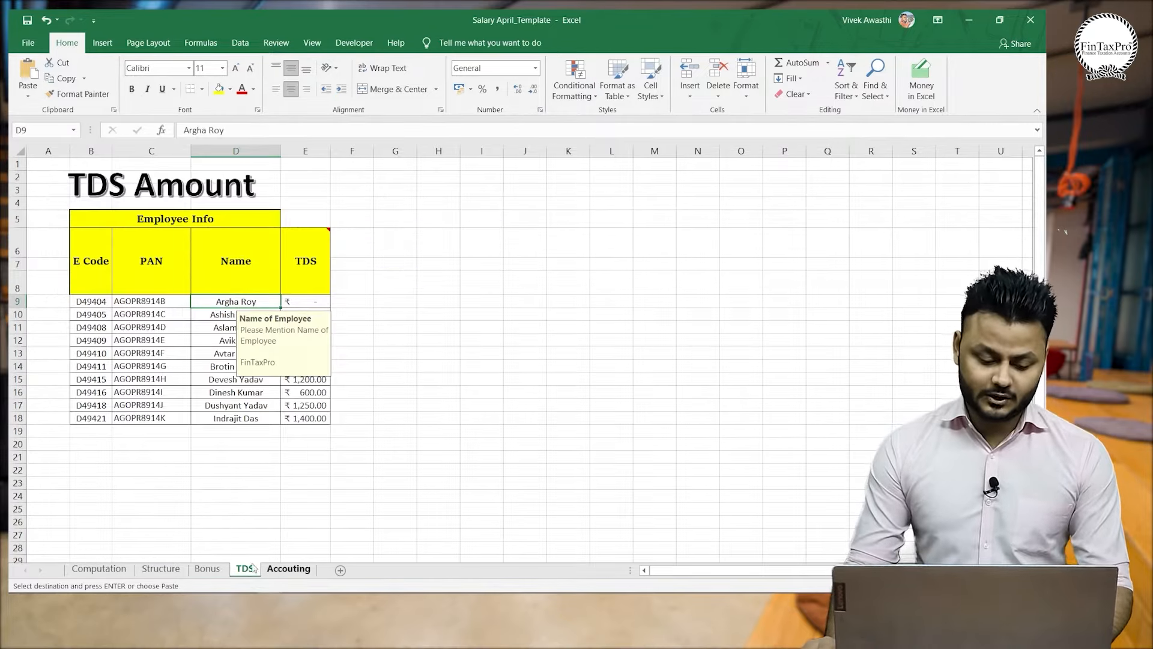
pyautogui.click(82, 569)
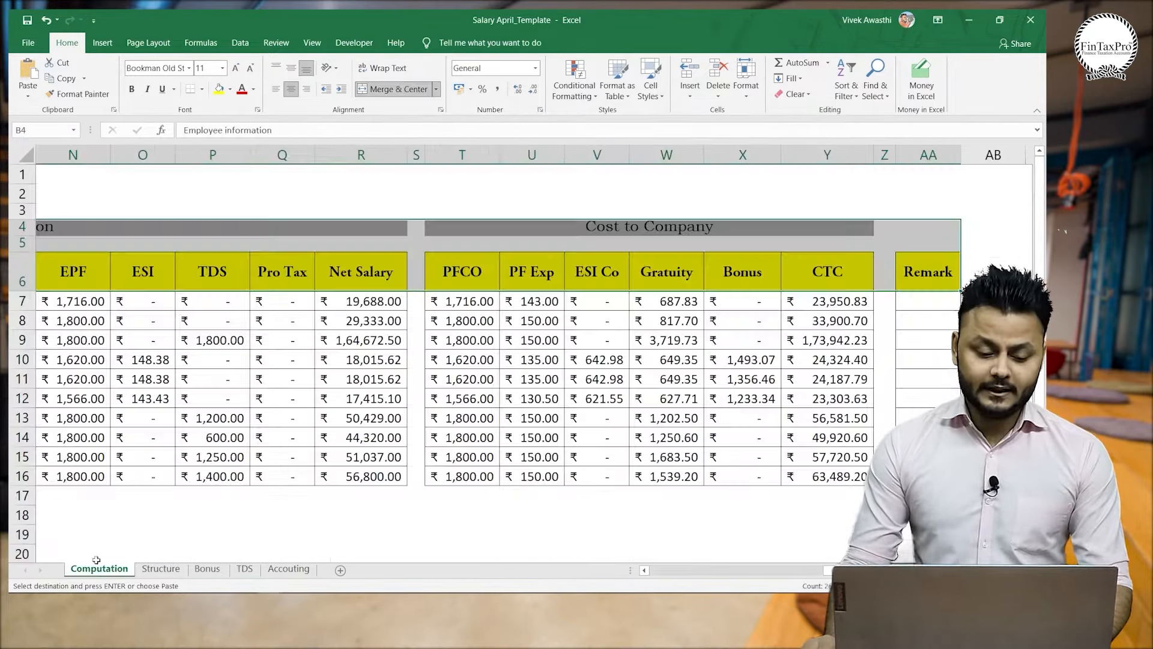
pyautogui.click(201, 287)
pyautogui.hotkey('ctrl', 'Left')
pyautogui.hotkey('ctrl', 'Left')
pyautogui.hotkey('ctrl', 'Left')
pyautogui.hotkey('ctrl', 'Left')
pyautogui.press('Right')
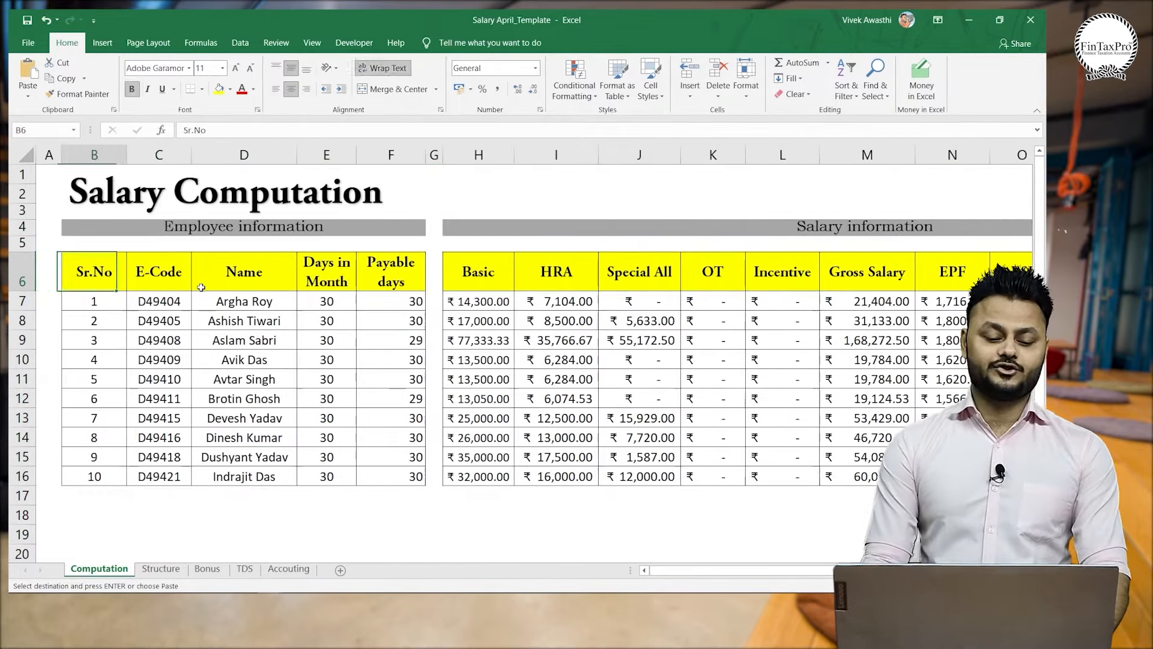
# Switch to Book1 and save it to the Desktop under the file name Udemy_Salary Computation.
pyautogui.hotkey('alt', 'Tab')
pyautogui.press('Left')
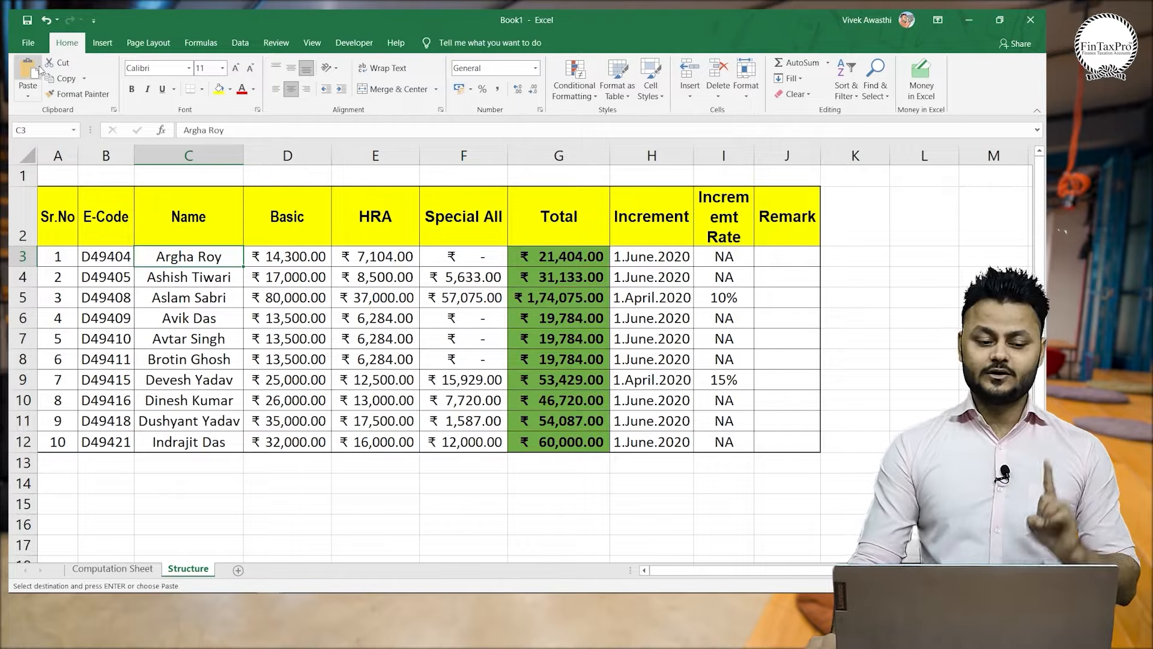
pyautogui.hotkey('ctrl', 's')
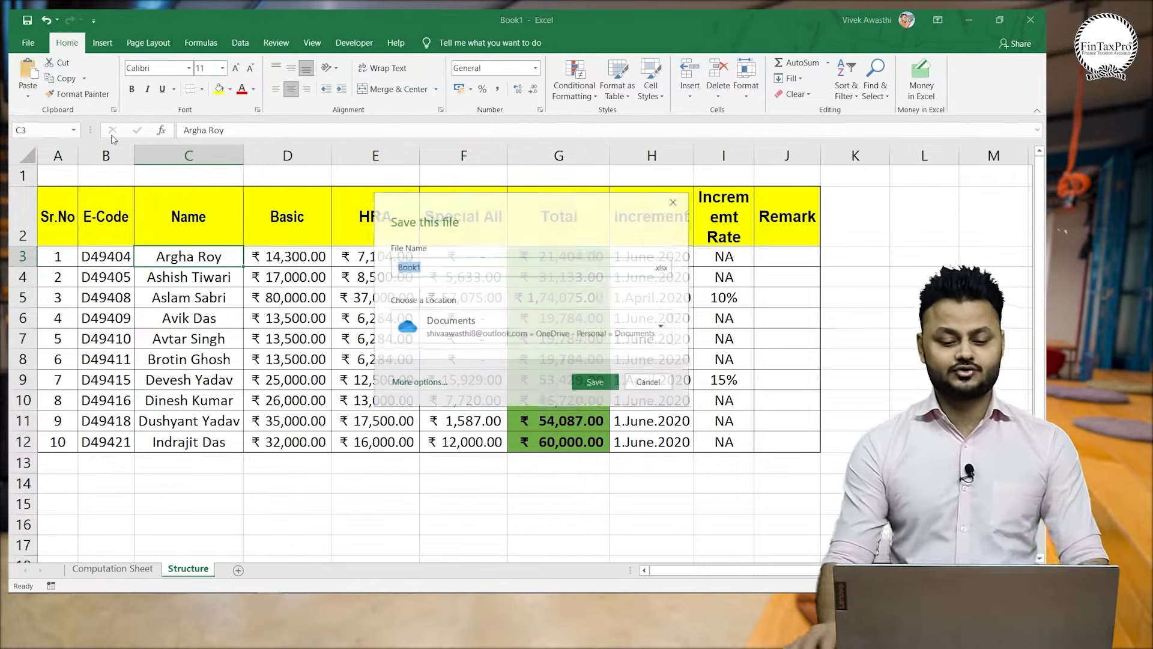
pyautogui.click(479, 335)
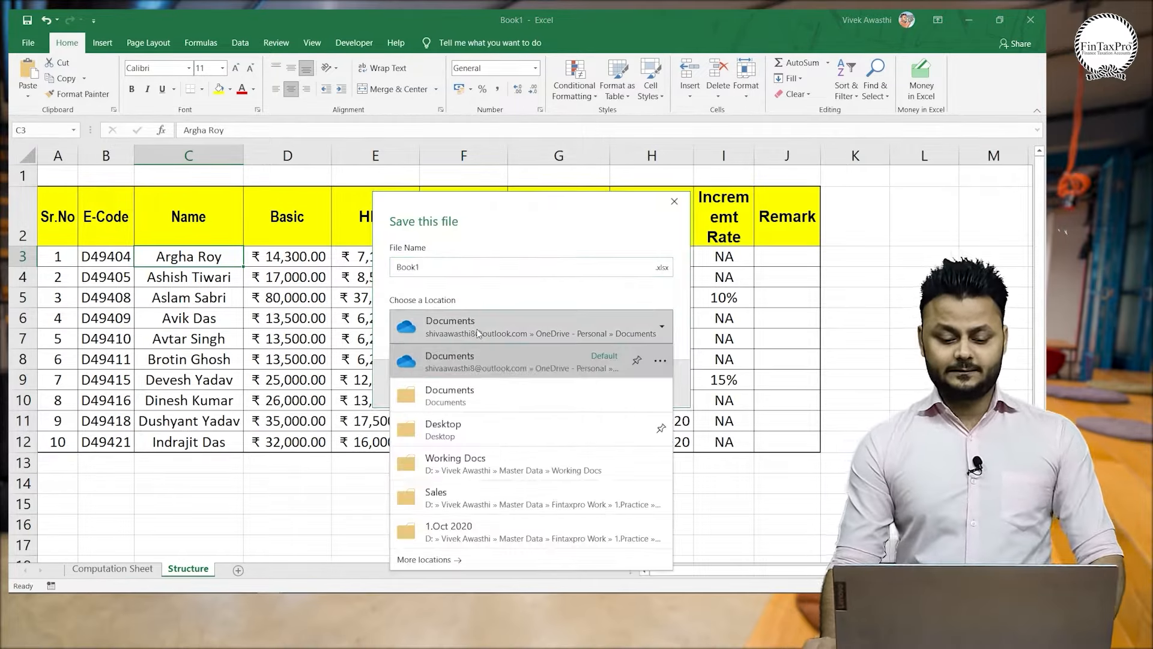
pyautogui.click(491, 427)
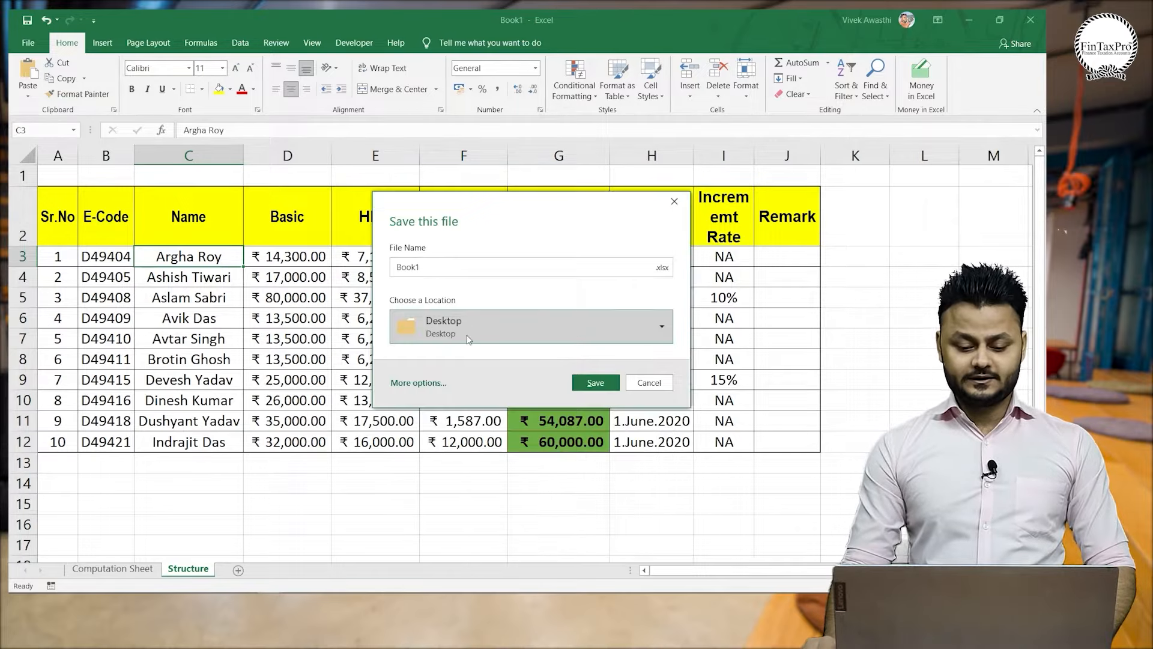
pyautogui.doubleClick(447, 265)
pyautogui.write('U')
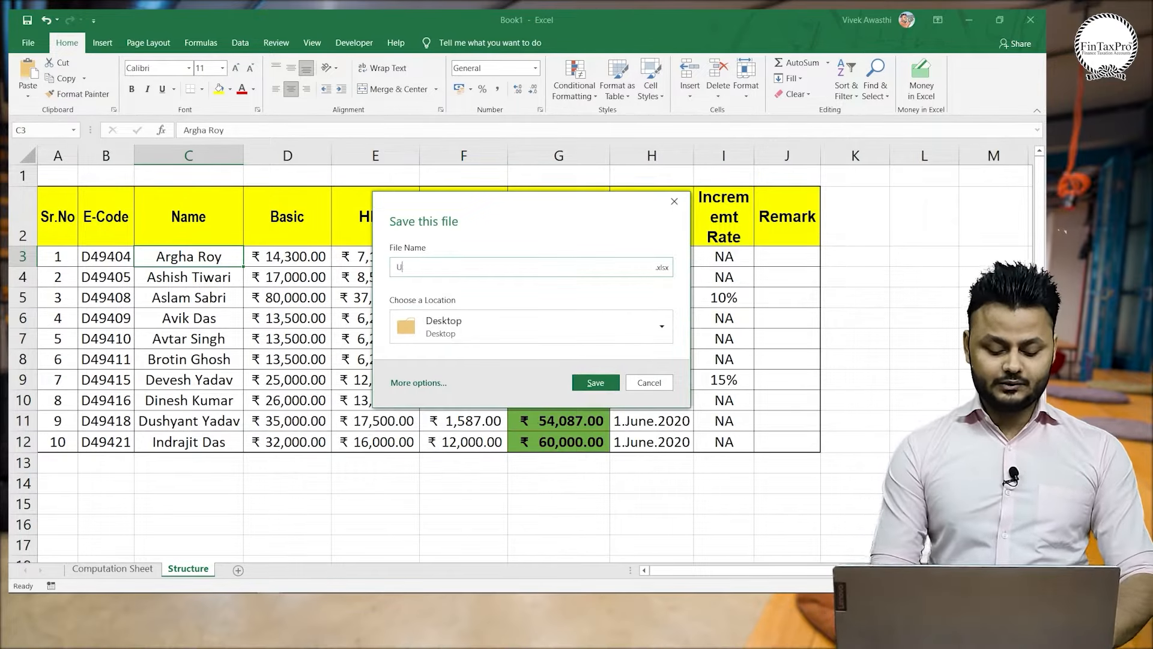
pyautogui.write('demyn')
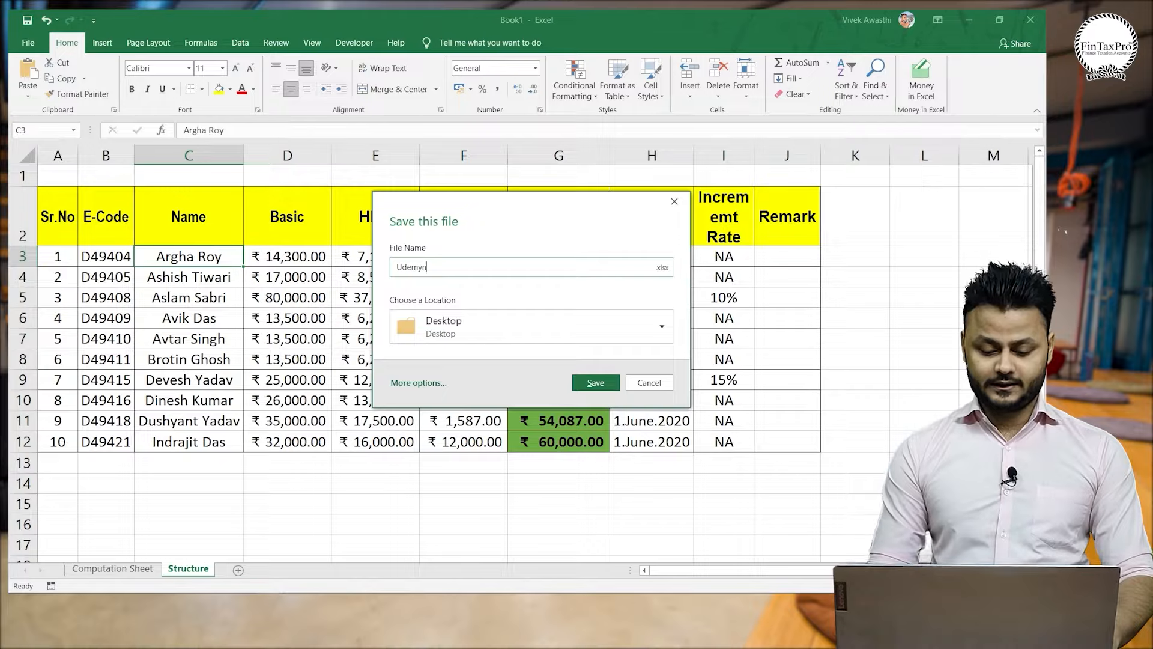
pyautogui.hotkey('ctrl', 'a')
pyautogui.write('Udemy')
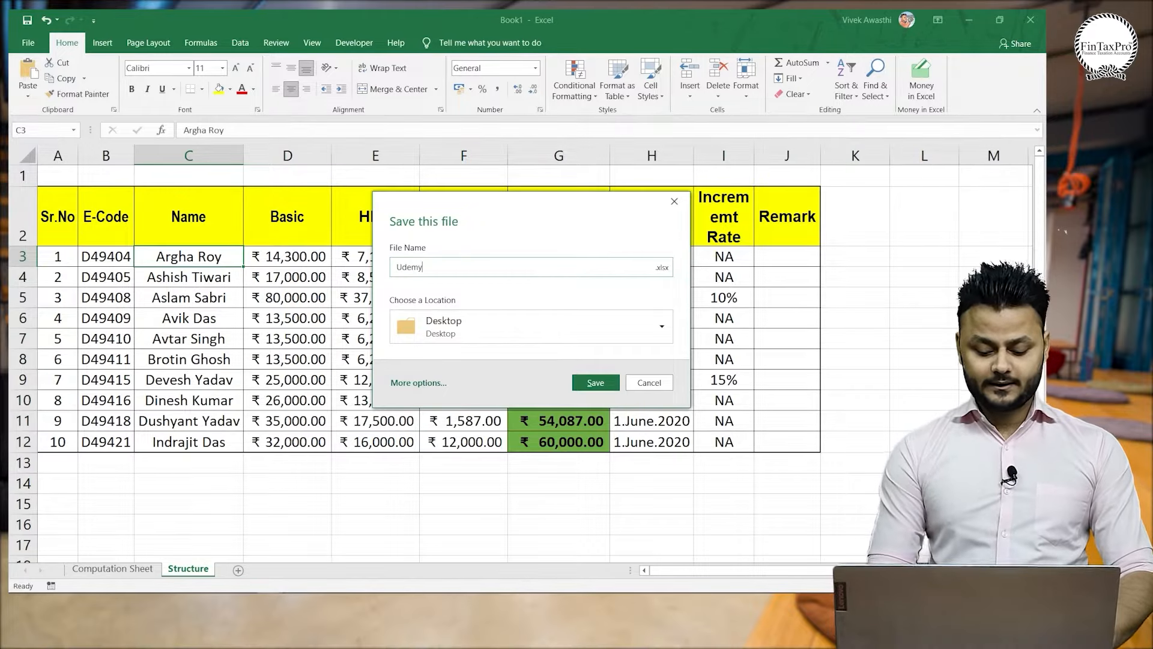
pyautogui.write('_Salary Co')
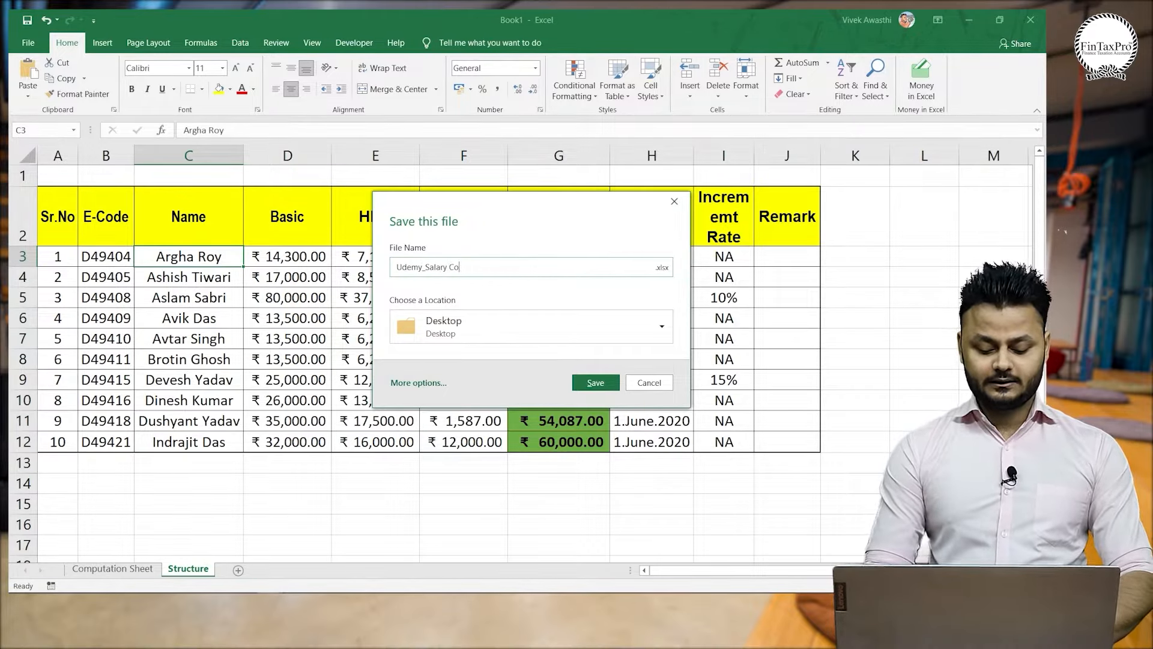
pyautogui.write('mputation')
pyautogui.press('Return')
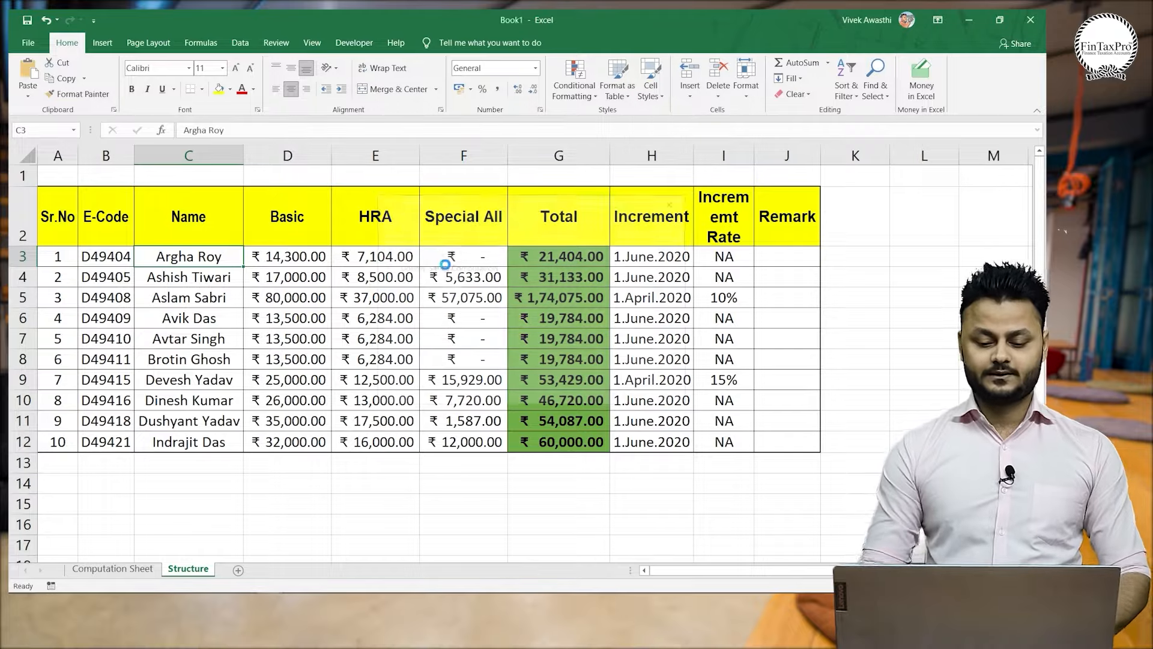
# Try to bring the employee codes into B6 of the Computation Sheet with the formula +Structure!B3:B12.
pyautogui.click(112, 566)
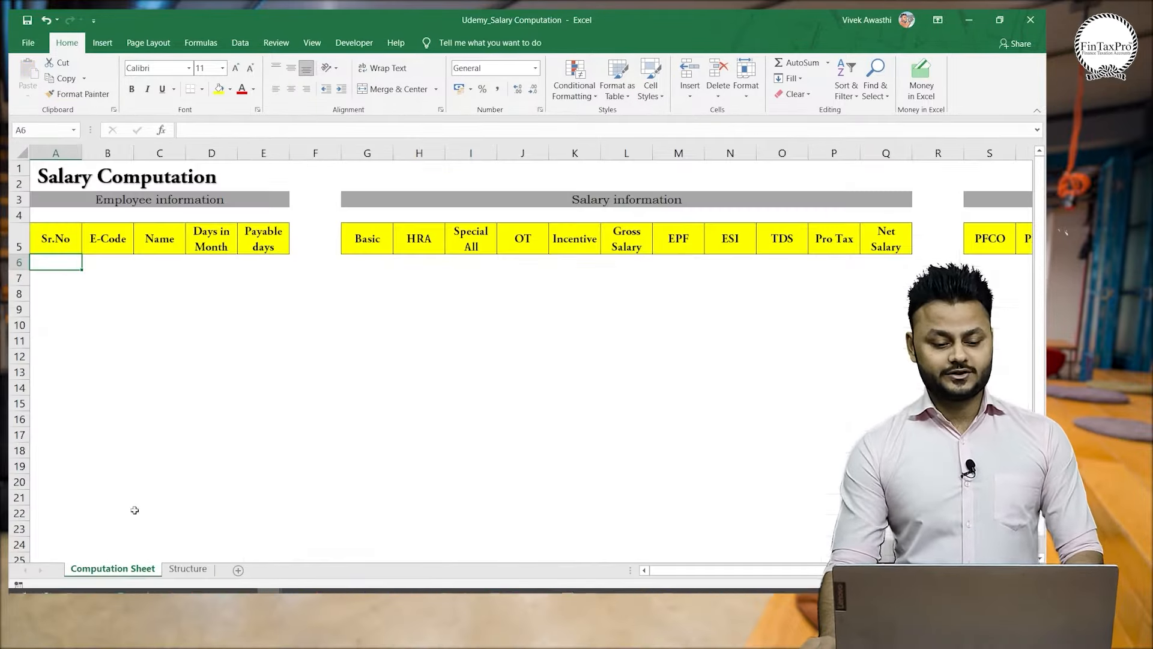
pyautogui.press('Right')
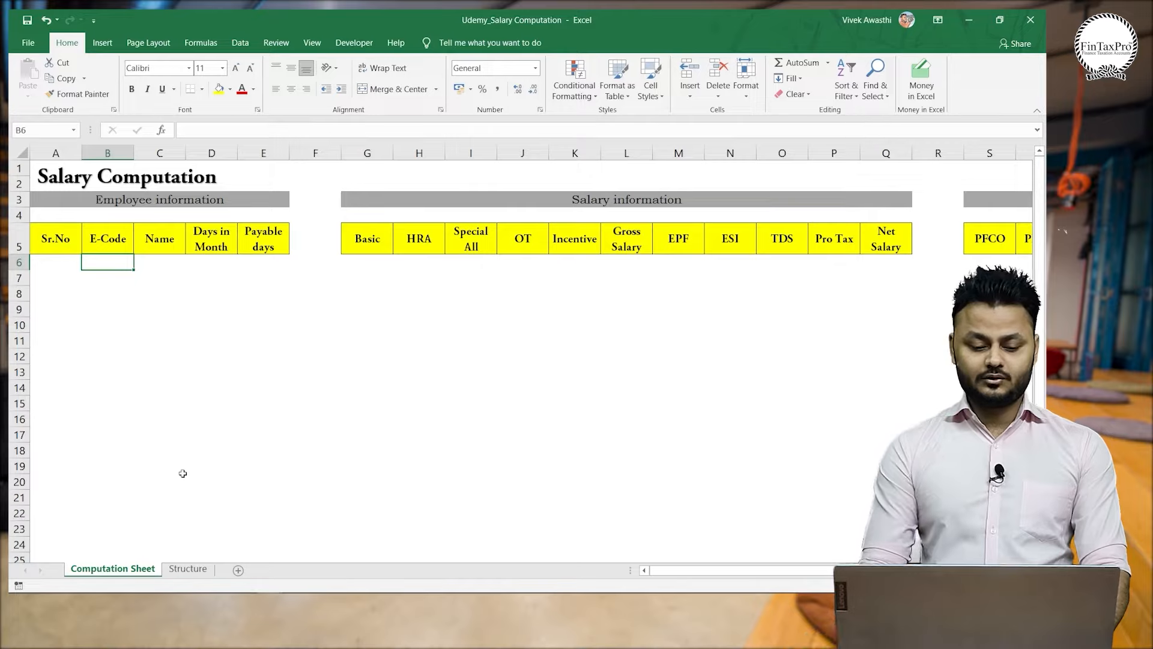
pyautogui.write('+')
pyautogui.click(188, 568)
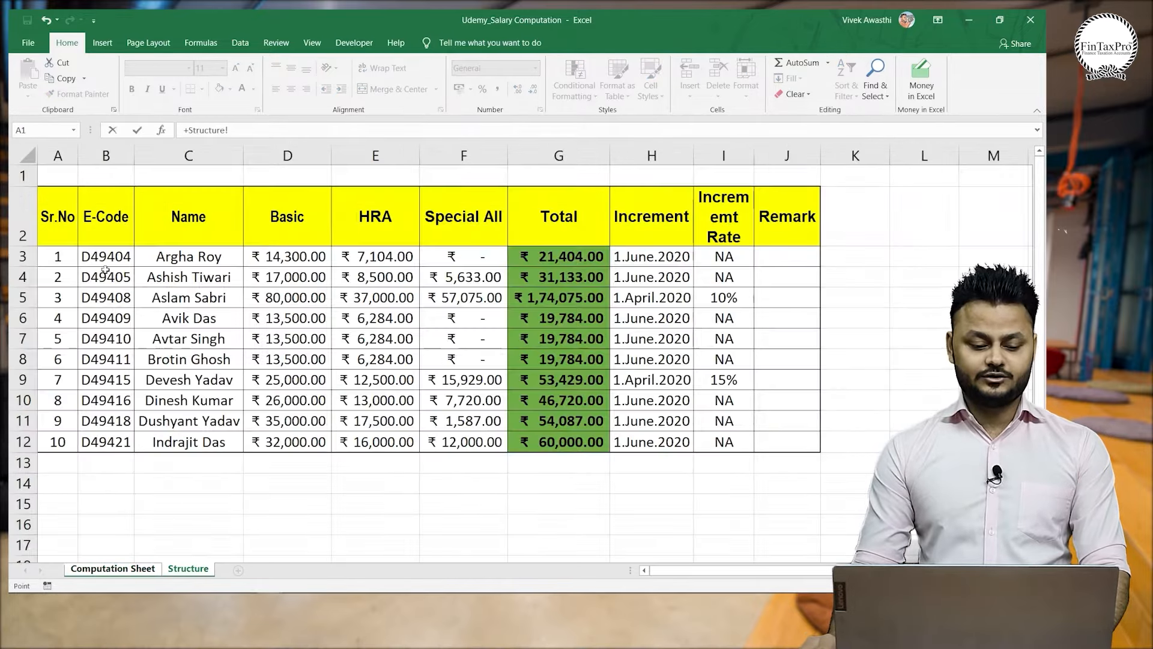
pyautogui.moveTo(105, 256); pyautogui.dragTo(116, 436)
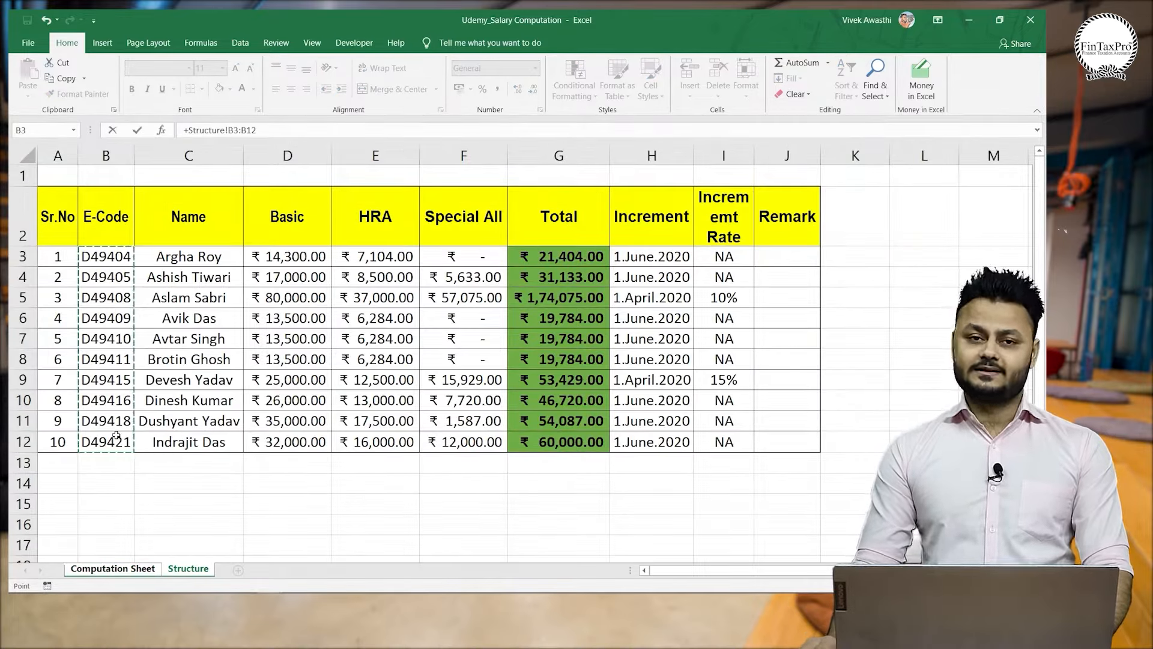
pyautogui.press('Return')
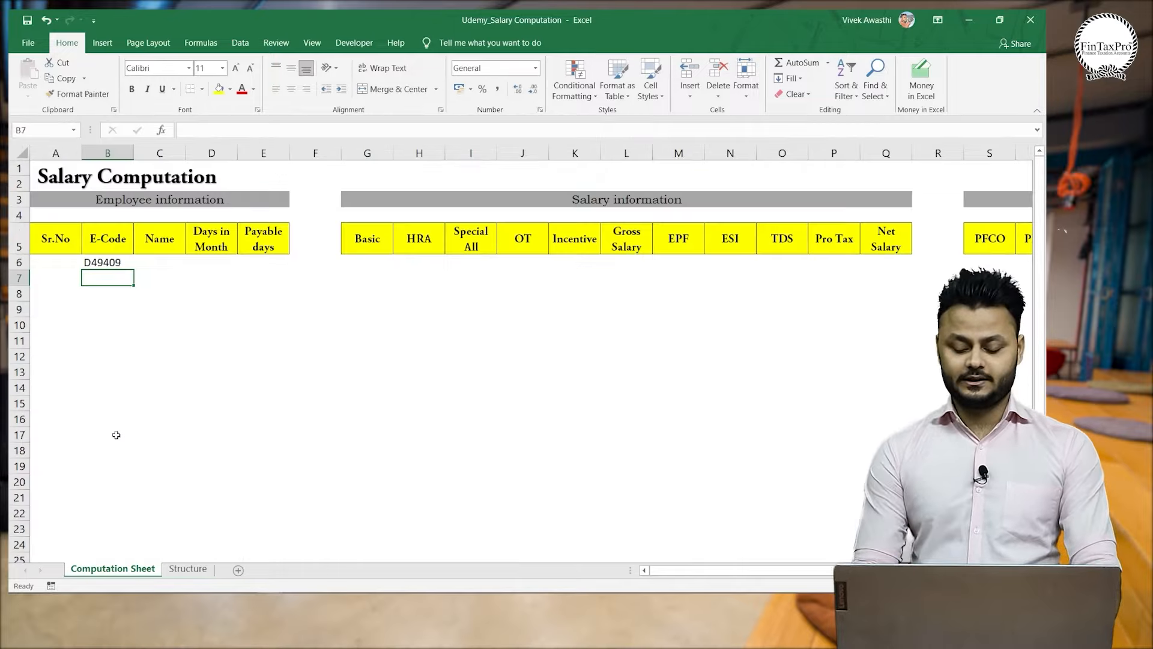
pyautogui.press('Up')
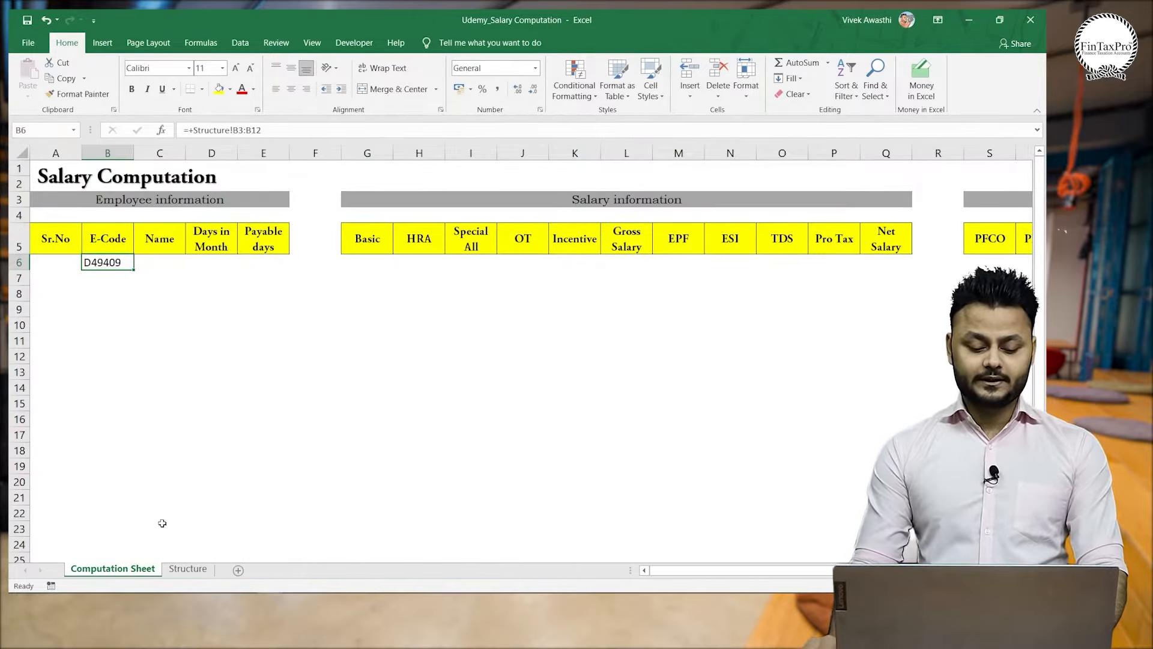
# Copy the employee codes in B3:B12 of the Structure sheet and paste them at B6 of the Computation Sheet, replacing the formula.
pyautogui.click(193, 570)
pyautogui.click(100, 257)
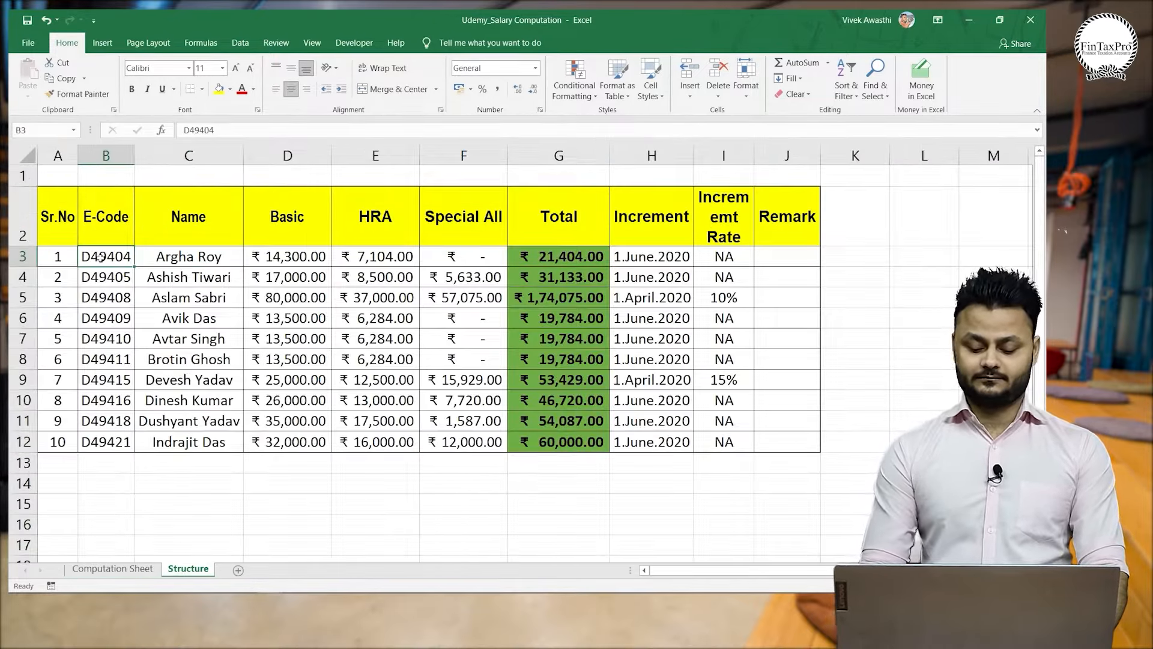
pyautogui.hotkey('ctrl', 'shift', 'Down')
pyautogui.hotkey('ctrl', 'c')
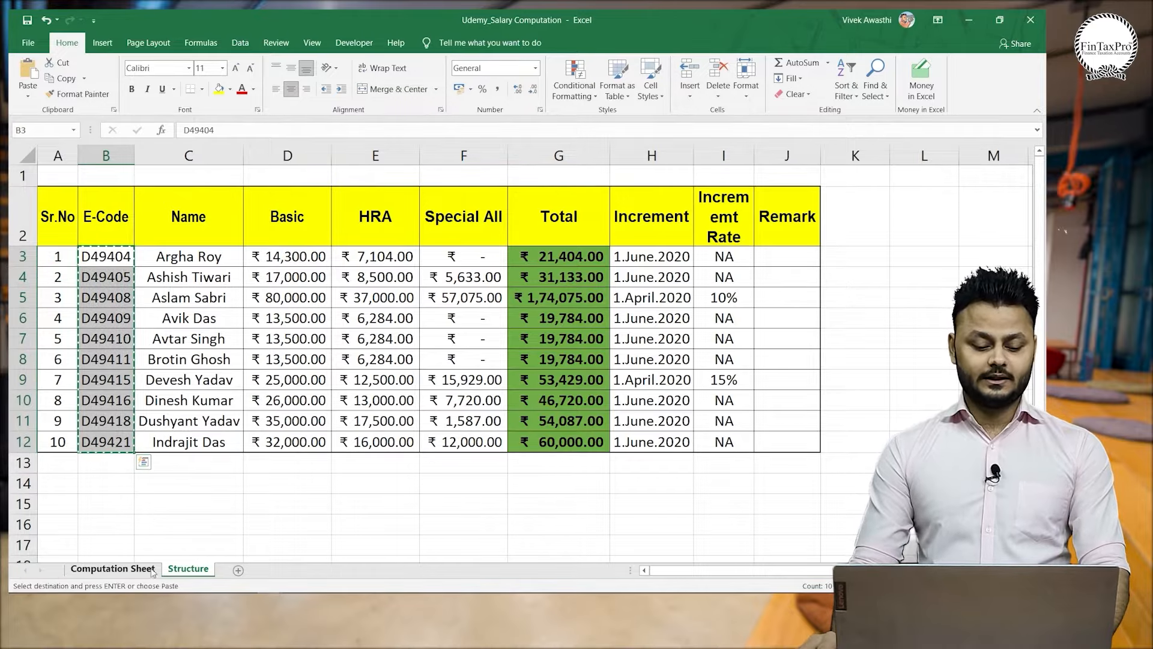
pyautogui.click(114, 569)
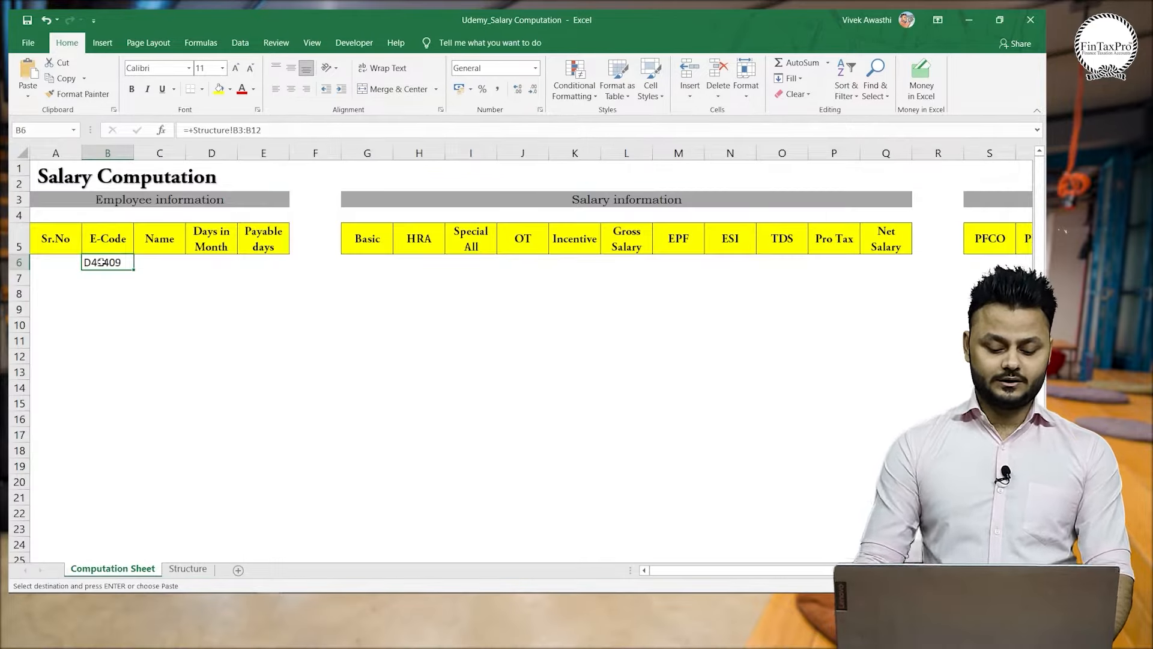
pyautogui.hotkey('ctrl', 'v')
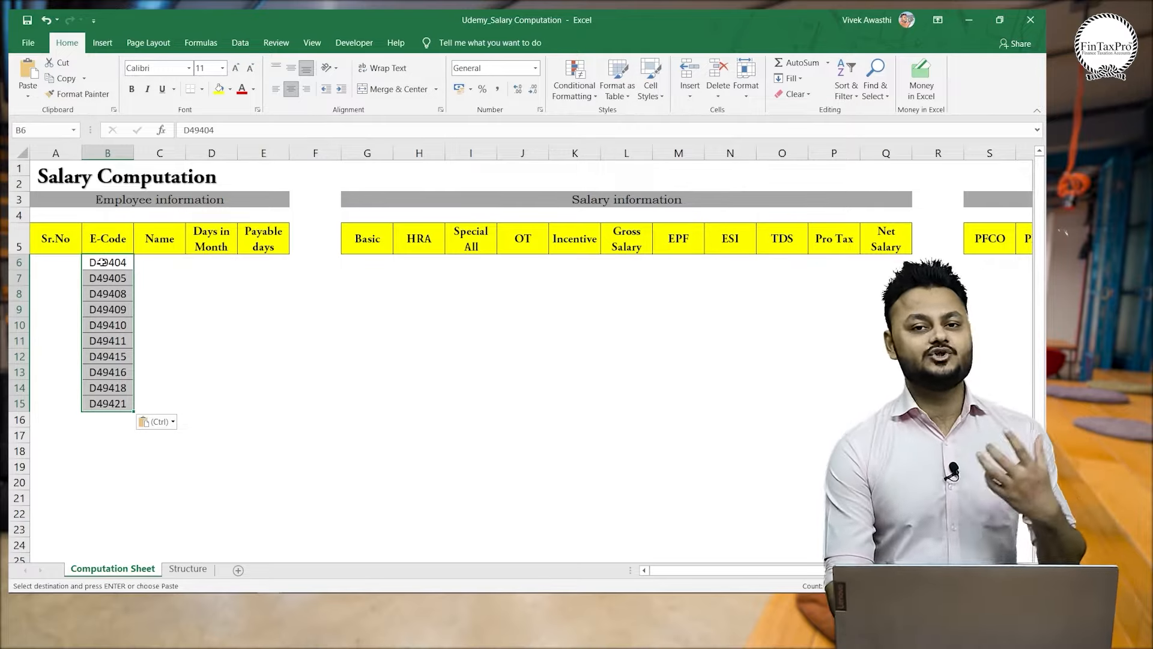
# Start the Sr.No column by entering 1 in A6 and the formula +A6+1 in A7.
pyautogui.press('Left')
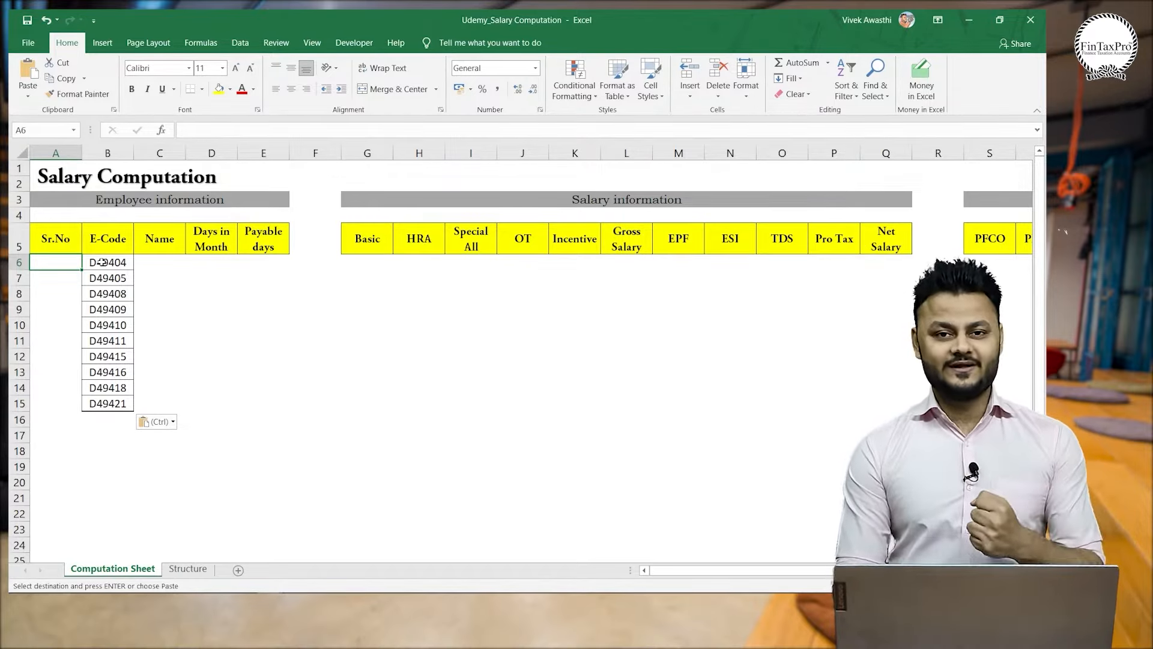
pyautogui.write('1')
pyautogui.press('Return')
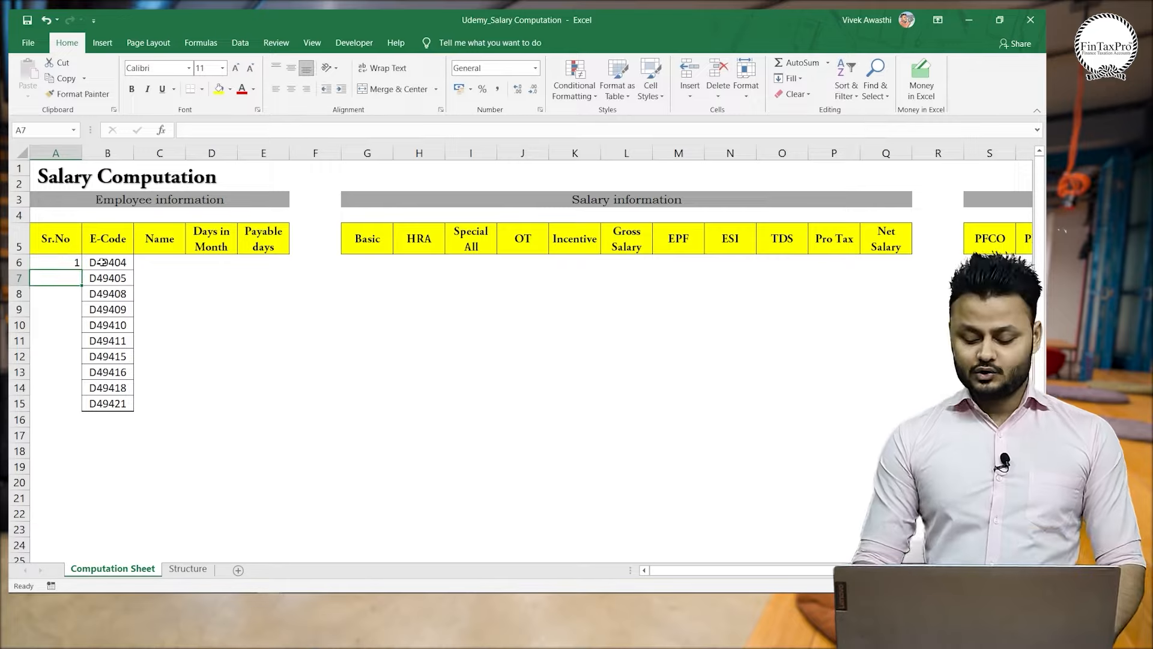
pyautogui.write('+')
pyautogui.press('Up')
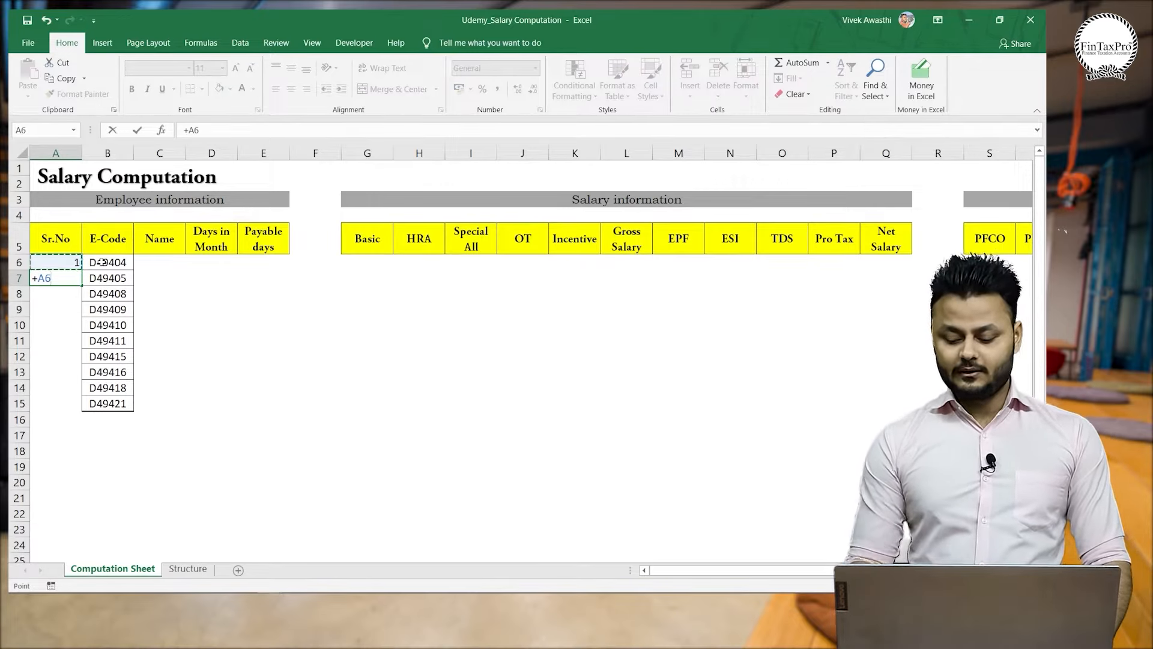
pyautogui.press('Return')
# Fill the serial number formula from A7 down to A15, alongside the last employee code.
pyautogui.press('Up')
pyautogui.hotkey('shift', 'Down')
pyautogui.hotkey('shift', 'Down')
pyautogui.hotkey('shift', 'Down')
pyautogui.hotkey('shift', 'Down')
pyautogui.hotkey('shift', 'Down')
pyautogui.hotkey('shift', 'Down')
pyautogui.hotkey('shift', 'Down')
pyautogui.hotkey('shift', 'Down')
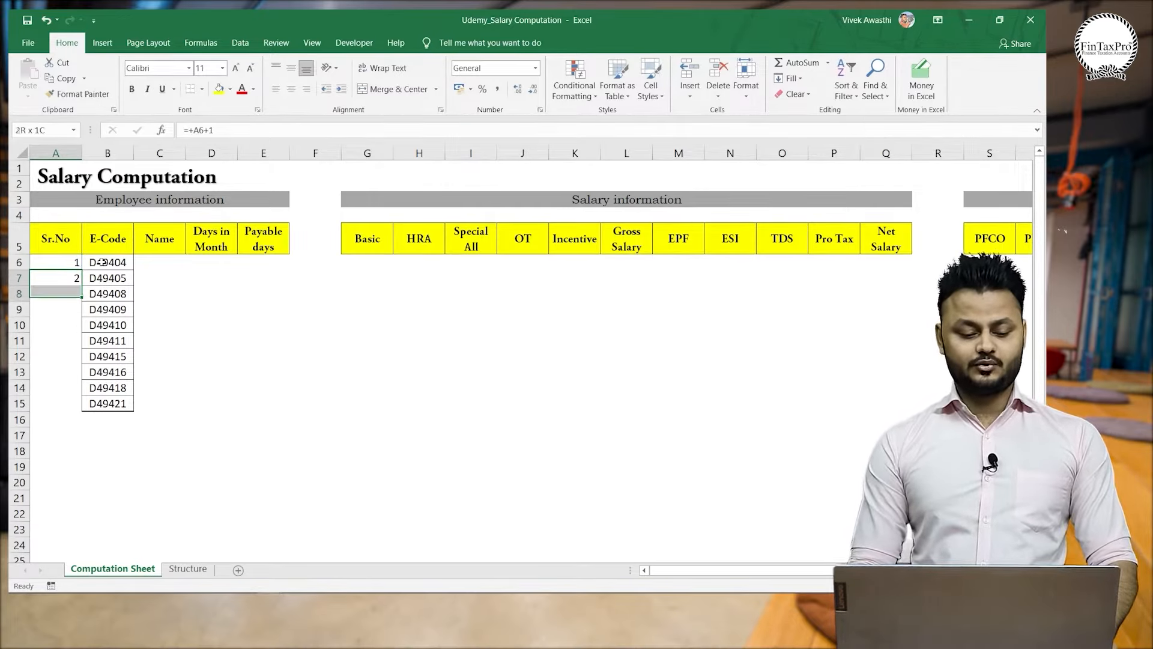
pyautogui.hotkey('ctrl', 'd')
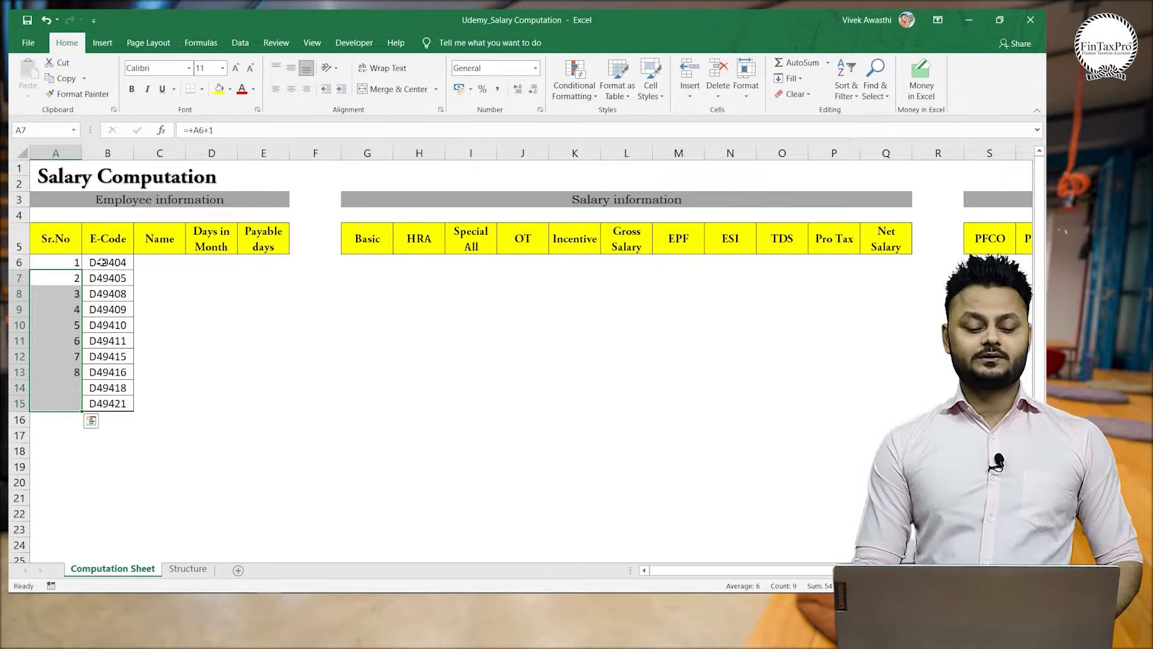
# Add borders to the Sr.No column from its header in A5 down to A15.
pyautogui.press('Up')
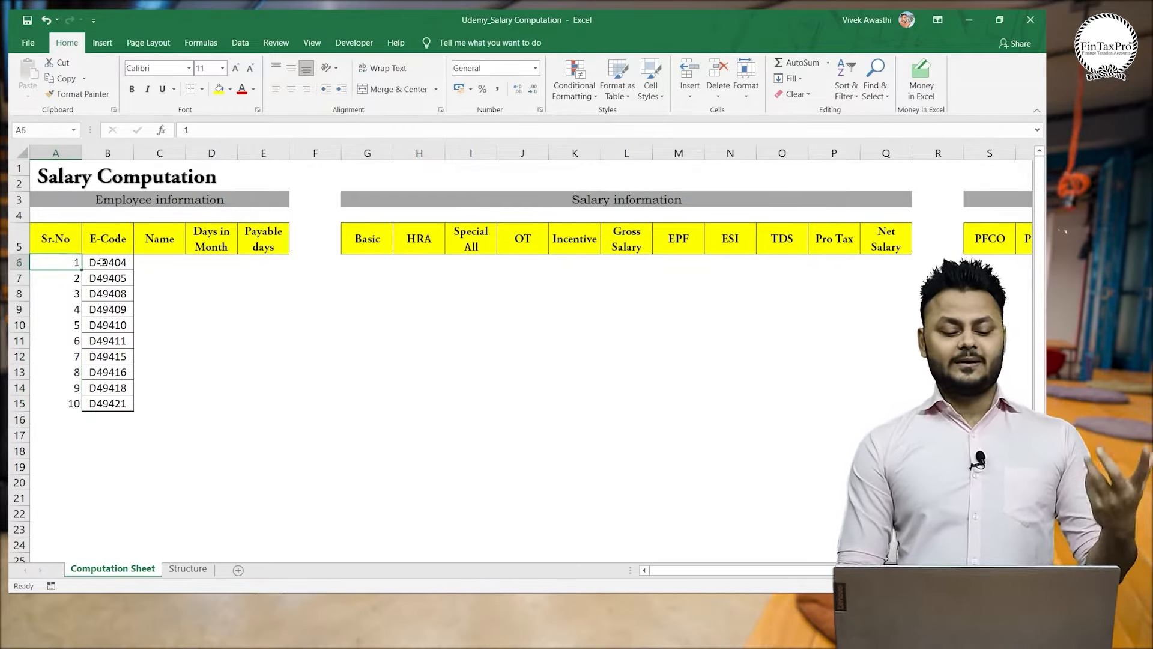
pyautogui.press('Up')
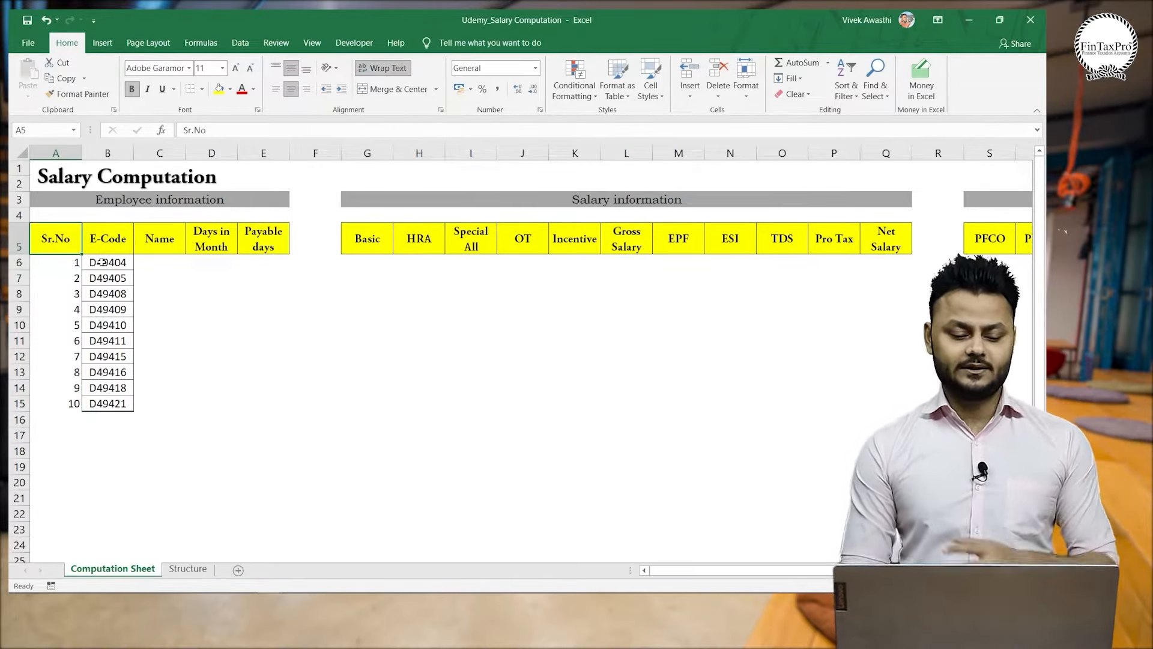
pyautogui.press('Right')
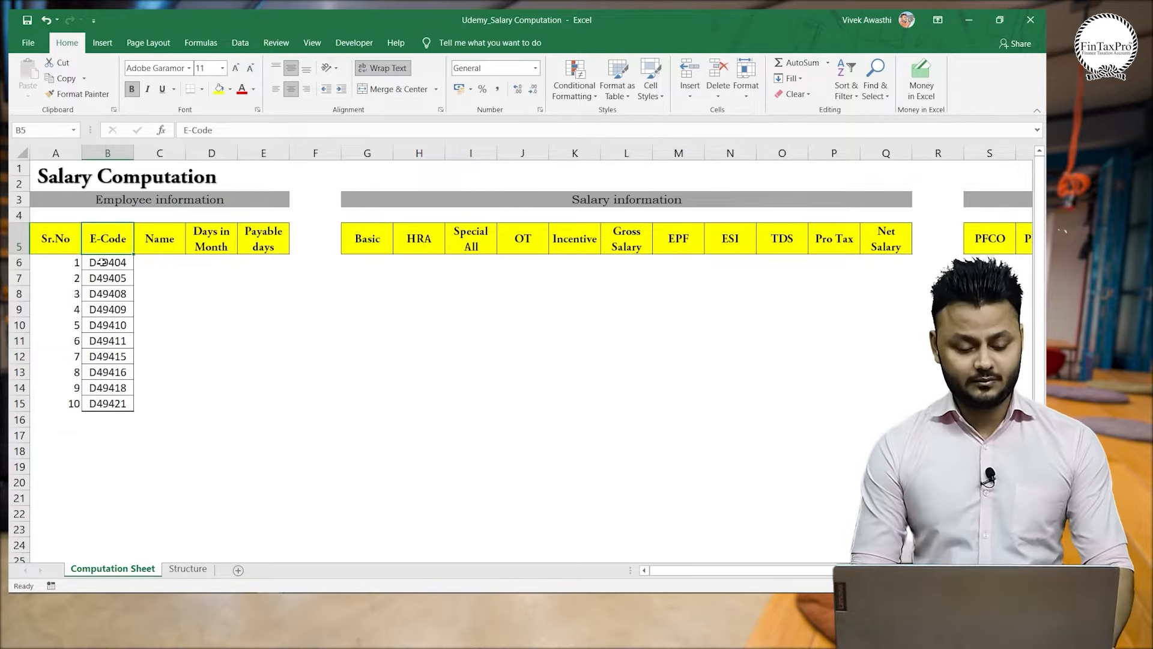
pyautogui.press('Left')
pyautogui.hotkey('ctrl', 'shift', 'Down')
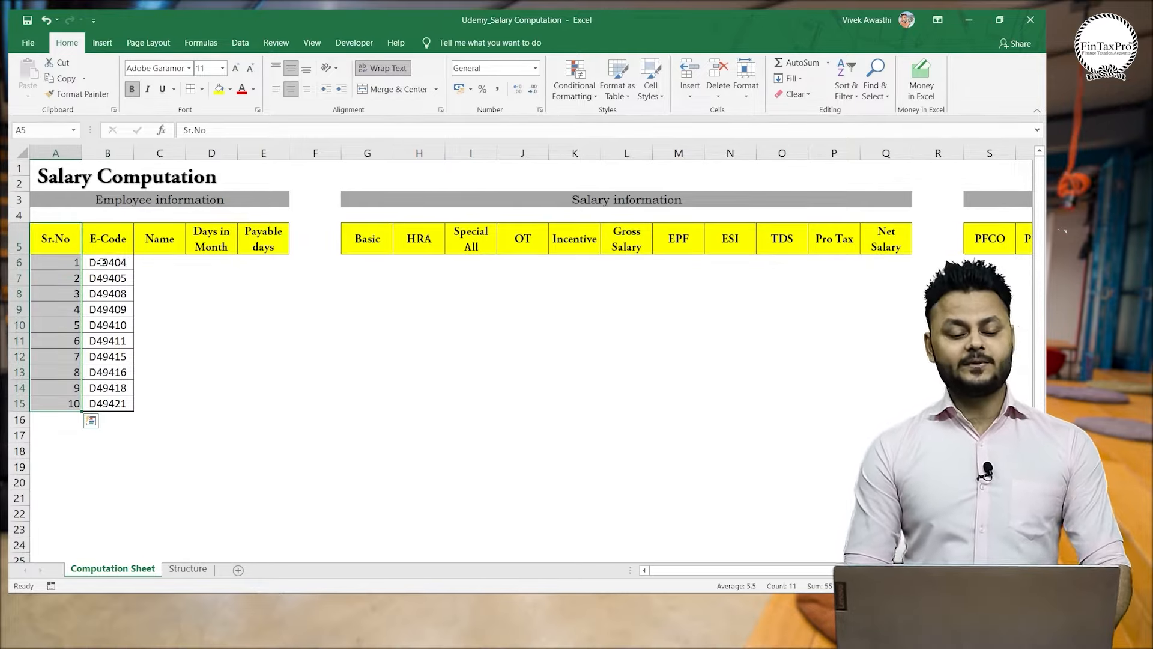
# Go down the serial numbers in column A to the last employee's row, A15.
pyautogui.press('Down')
pyautogui.press('Down')
pyautogui.press('Down')
pyautogui.press('Down')
pyautogui.press('Down')
pyautogui.press('Down')
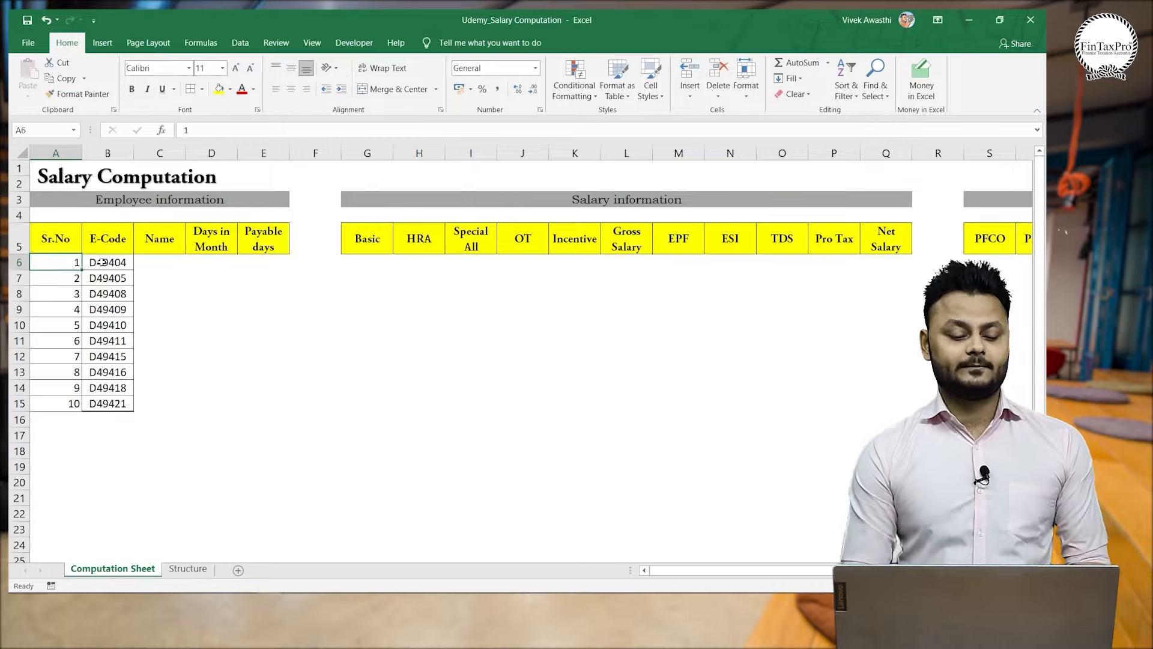
pyautogui.press('Down')
pyautogui.press('Down')
pyautogui.press('Down')
pyautogui.press('Down')
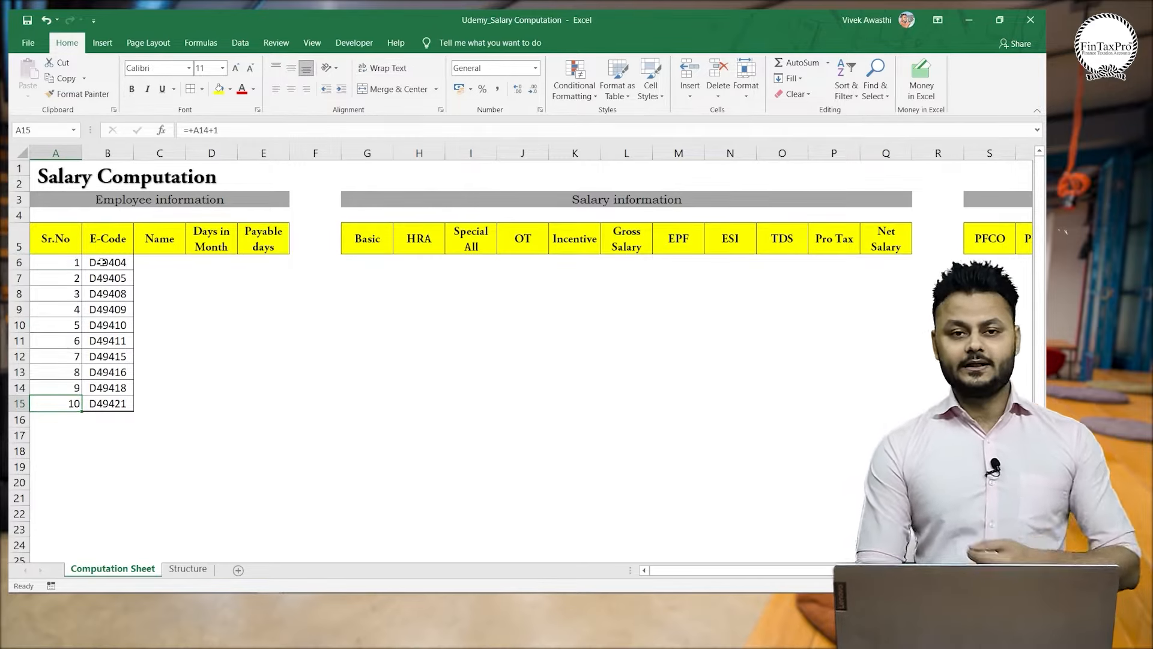
# Check the first employee's name on the Structure sheet and return to C6 under Name on the Computation Sheet.
pyautogui.press('Right')
pyautogui.press('Right')
pyautogui.hotkey('ctrl', 'Up')
pyautogui.press('Down')
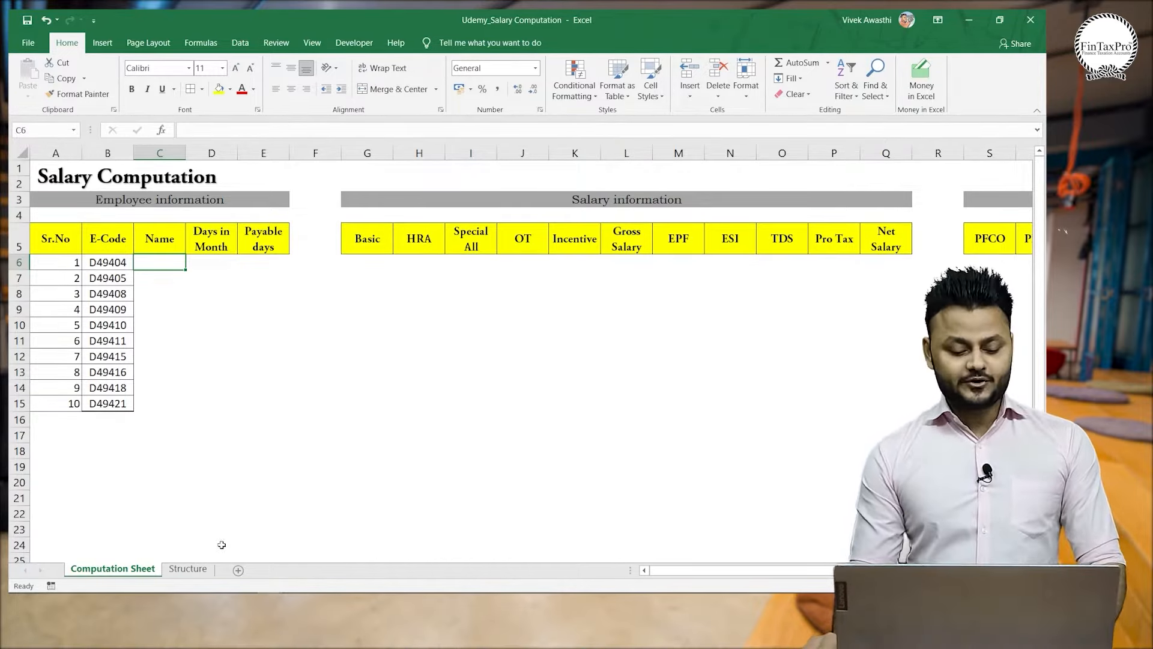
pyautogui.click(184, 571)
pyautogui.click(173, 262)
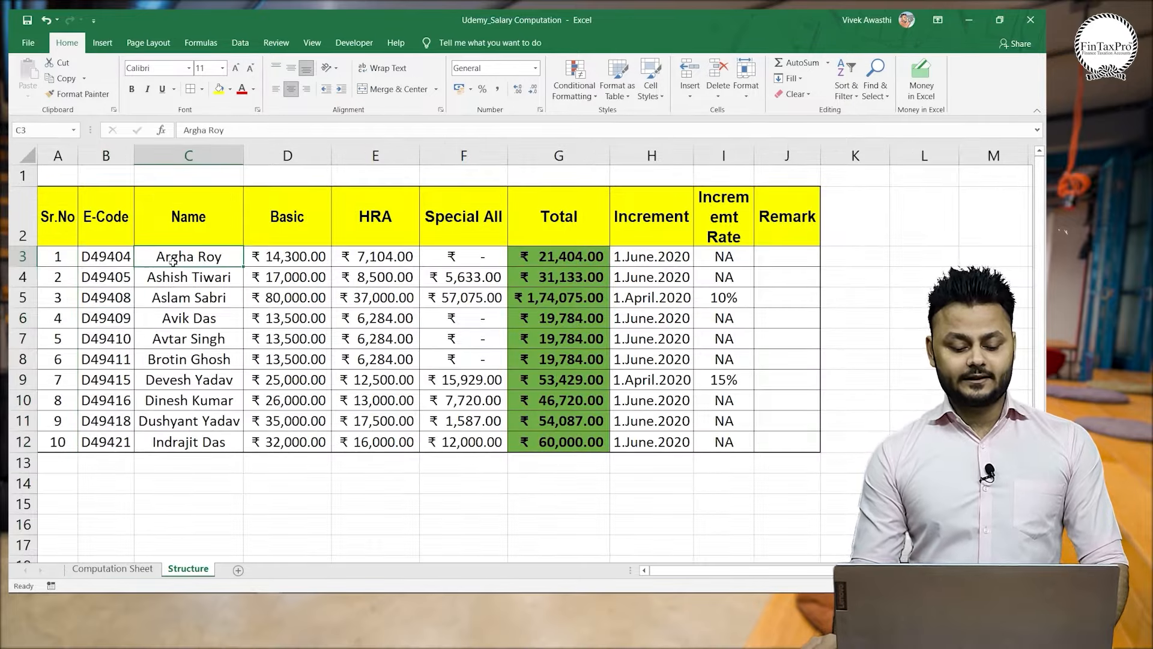
pyautogui.click(123, 568)
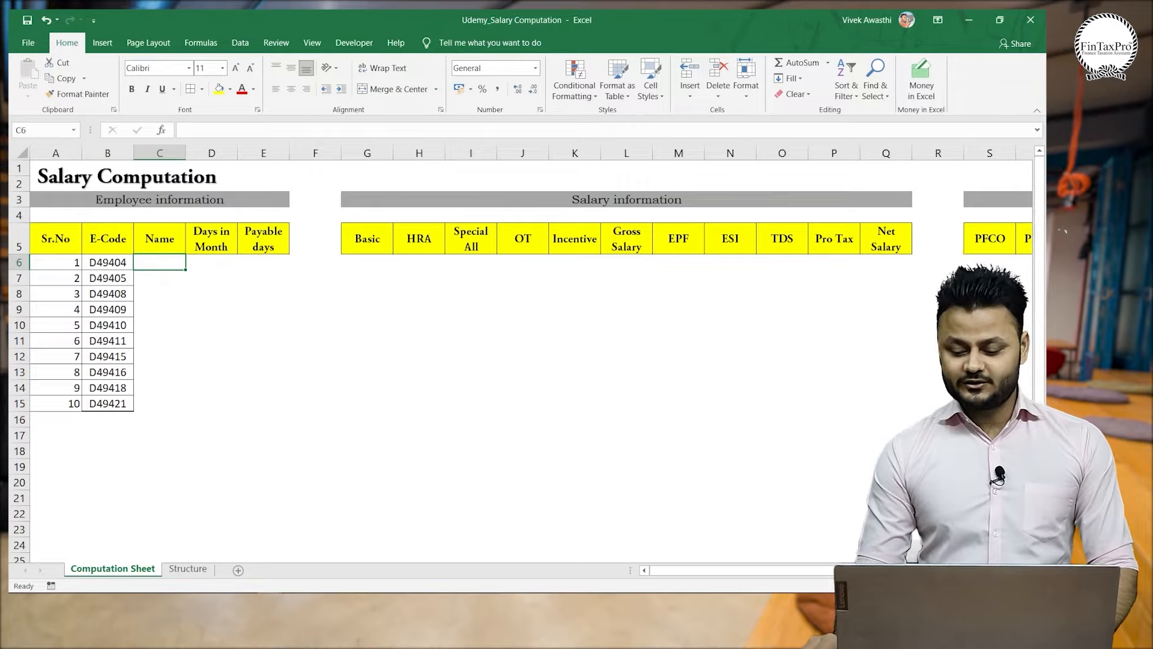
pyautogui.keyDown('ctrl'); pyautogui.scroll(1, 660, 479); pyautogui.keyUp('ctrl')
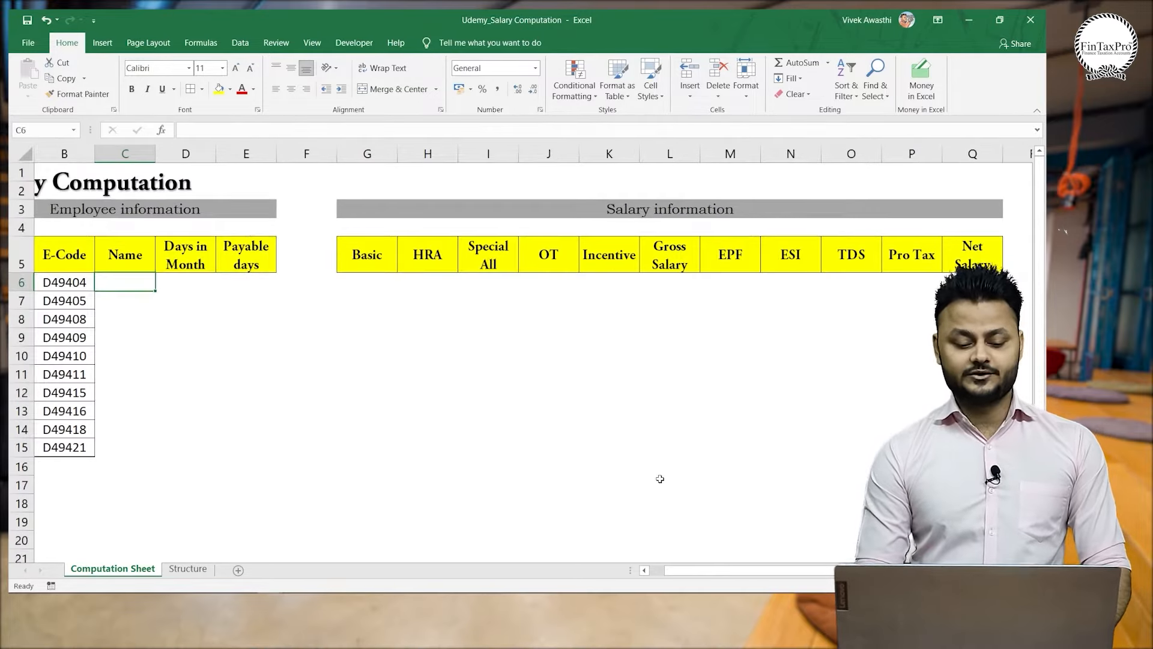
pyautogui.press('Home')
pyautogui.press('Right')
pyautogui.press('Right')
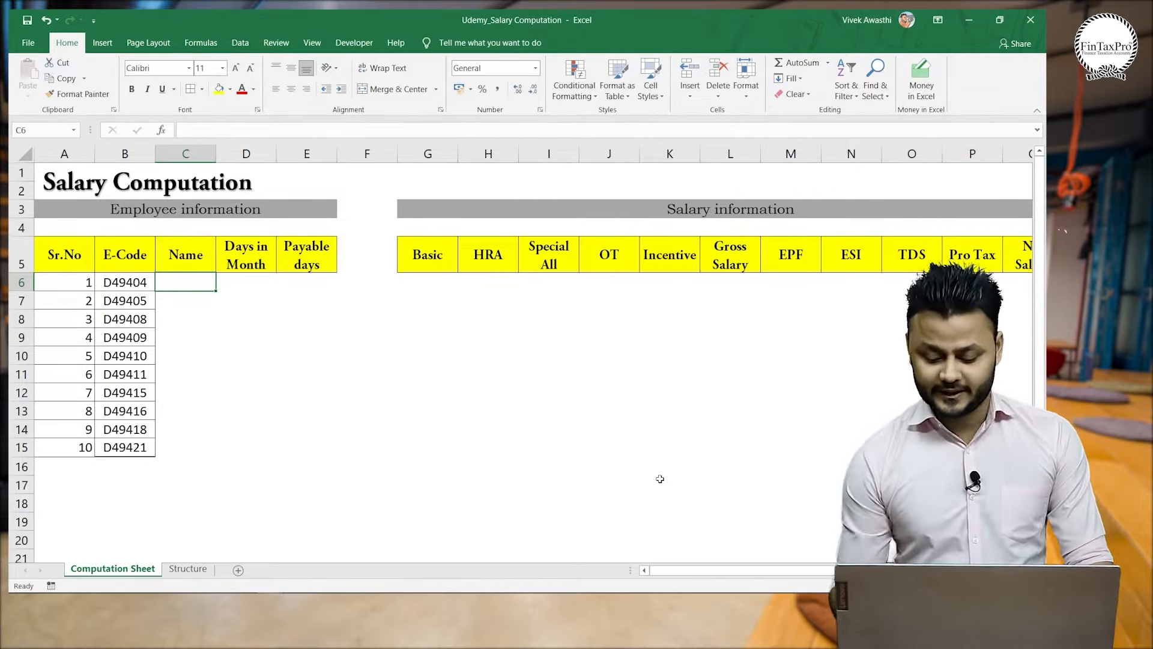
# Enter +VLOOKUP(B6,Structure!B3:C12,2,0) in C6 to look up the first employee's name from the Structure sheet.
pyautogui.write('+vlo')
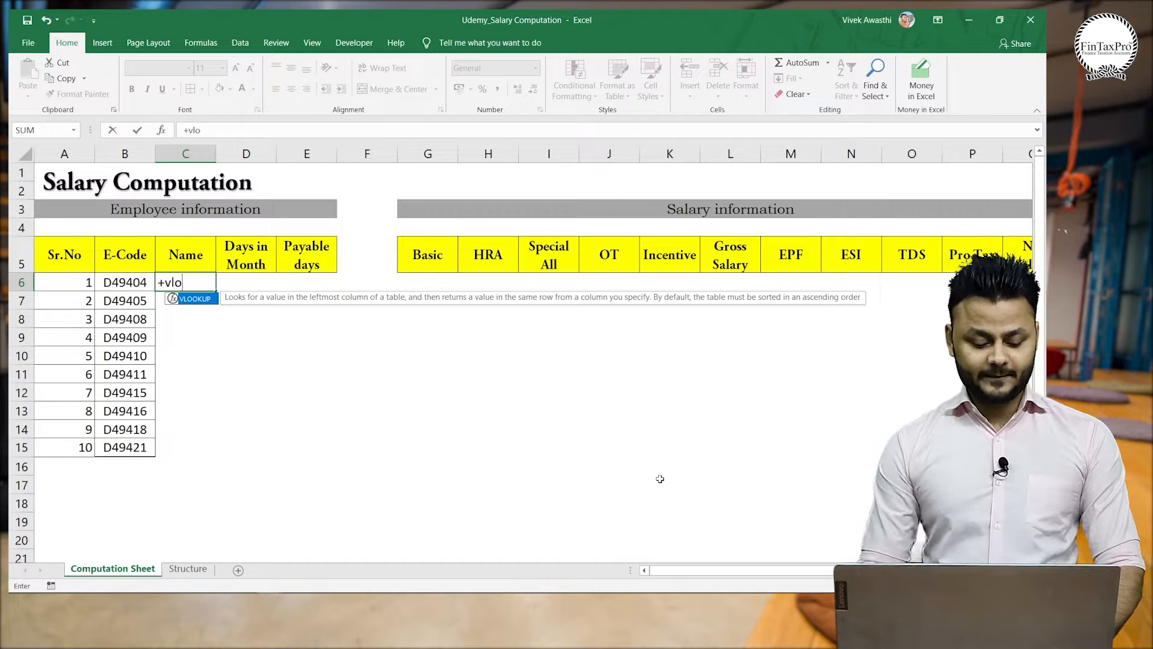
pyautogui.press('Tab')
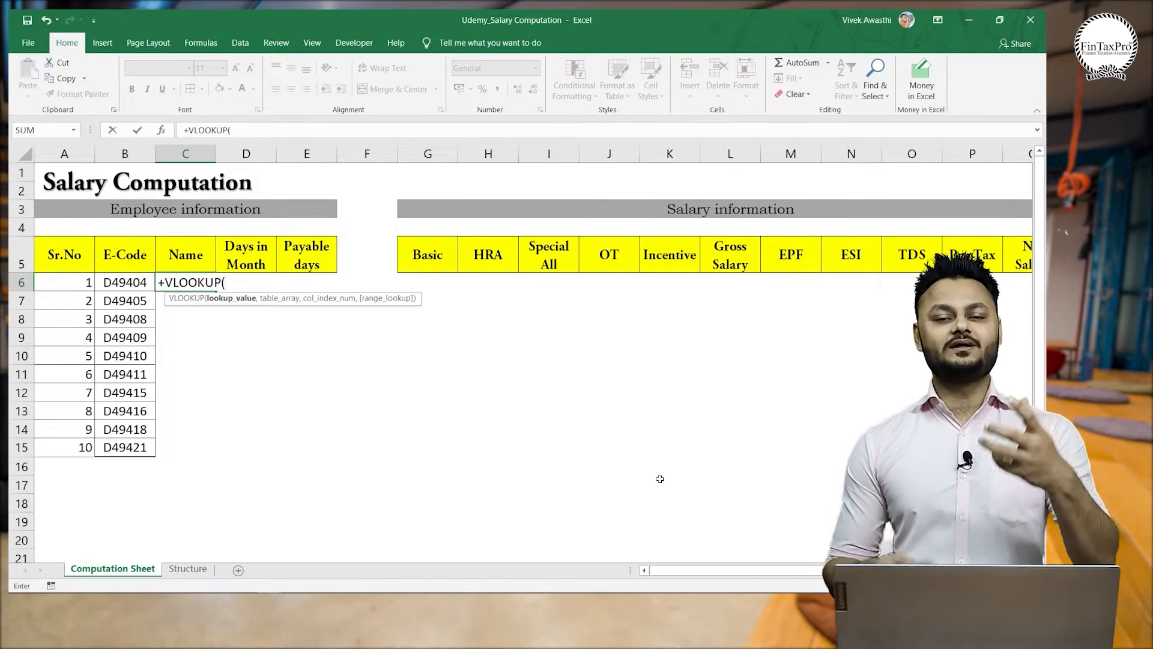
pyautogui.click(110, 278)
pyautogui.write(',')
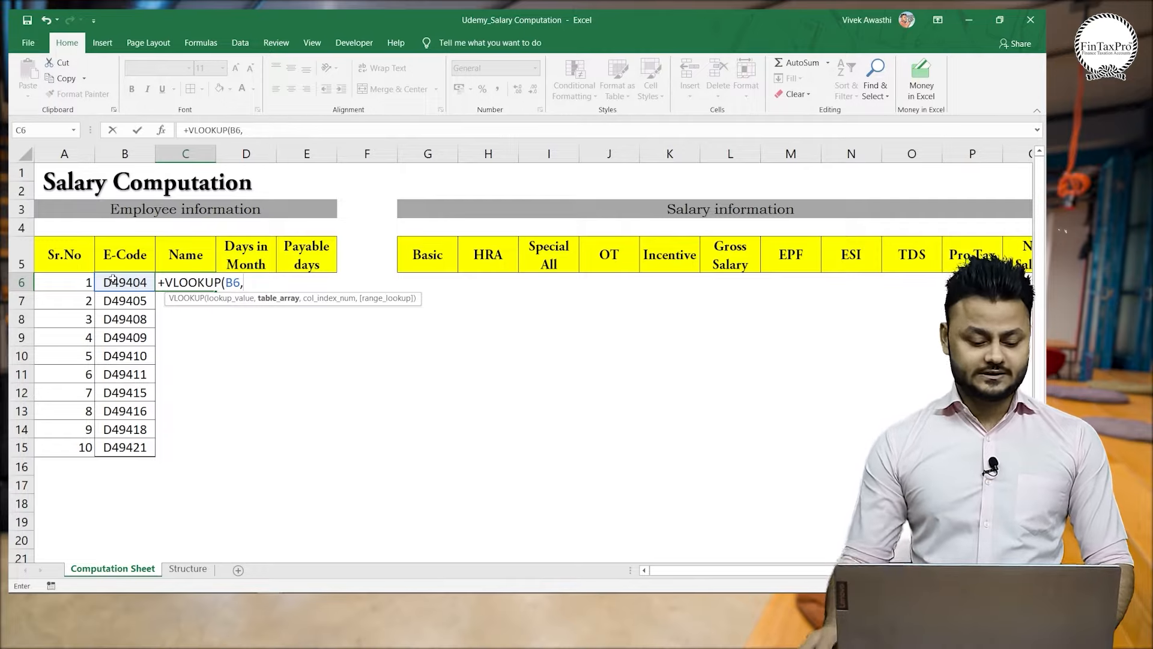
pyautogui.click(186, 569)
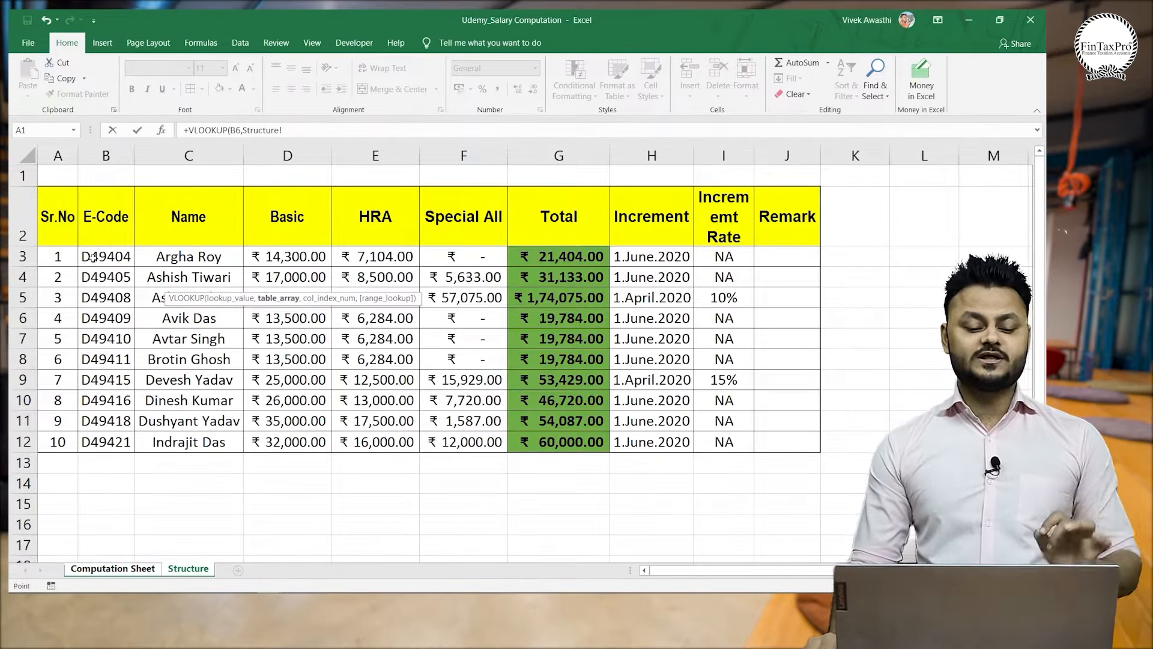
pyautogui.moveTo(91, 257); pyautogui.dragTo(220, 280)
pyautogui.moveTo(221, 359); pyautogui.dragTo(223, 442)
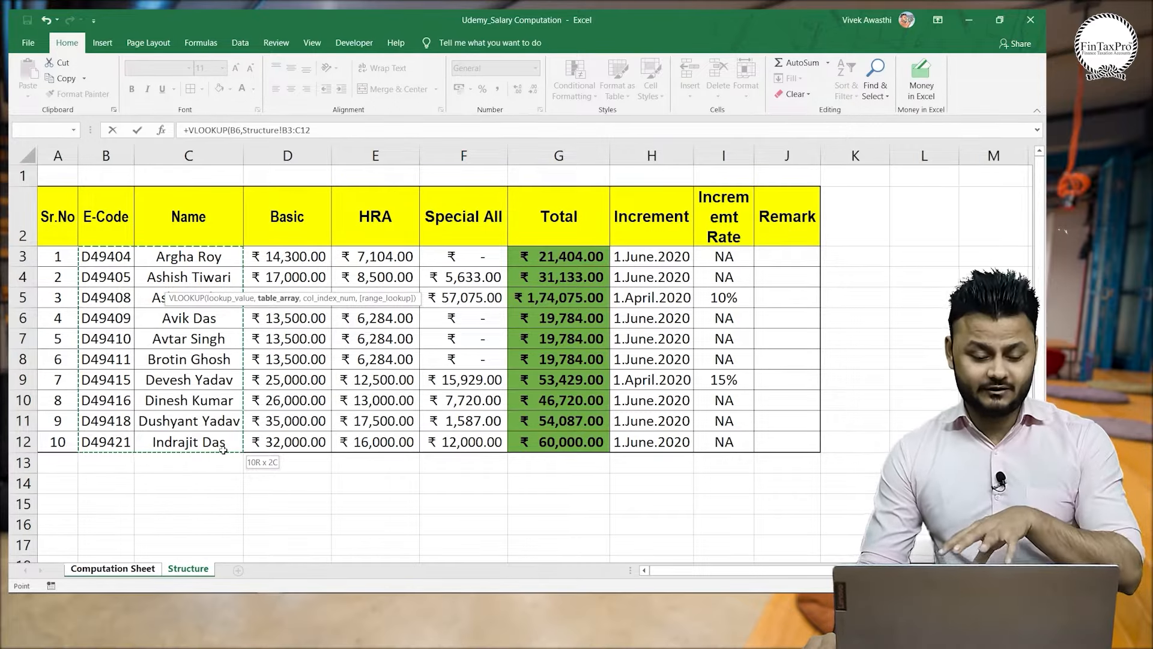
pyautogui.moveTo(223, 449); pyautogui.dragTo(222, 449)
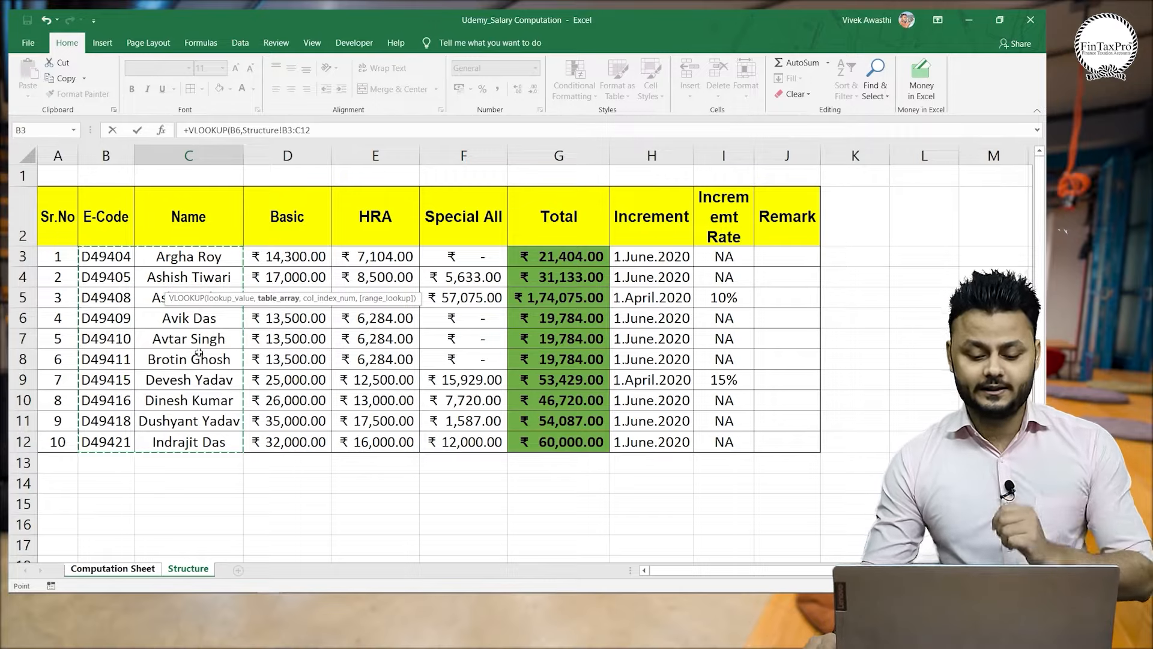
pyautogui.write(',')
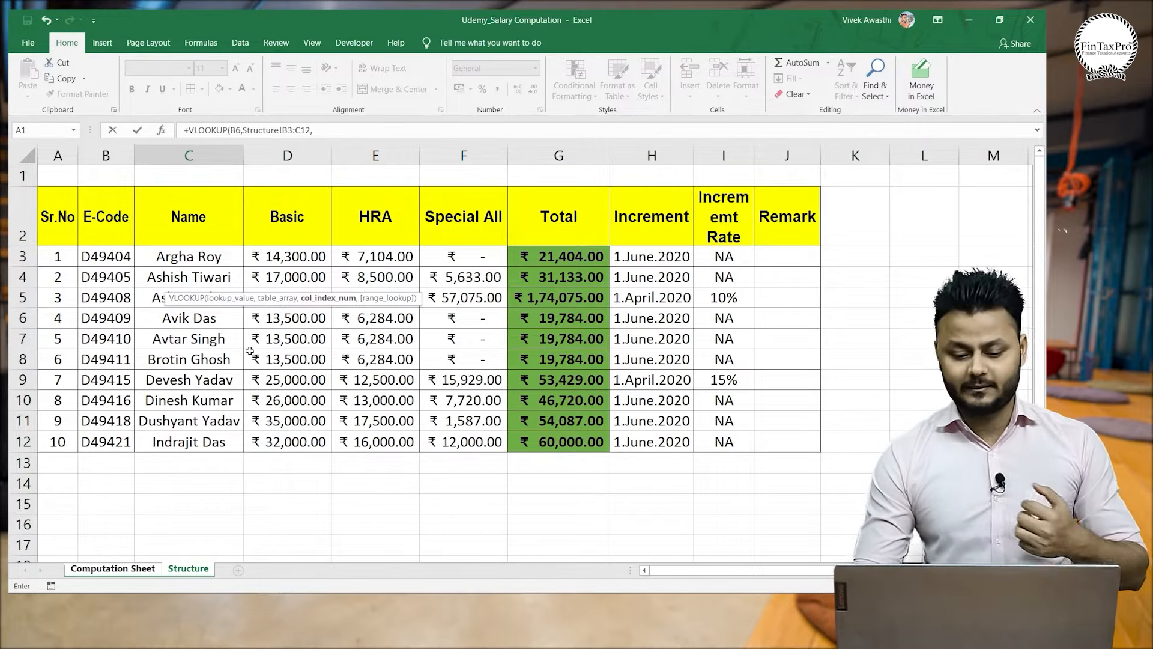
pyautogui.write(',0')
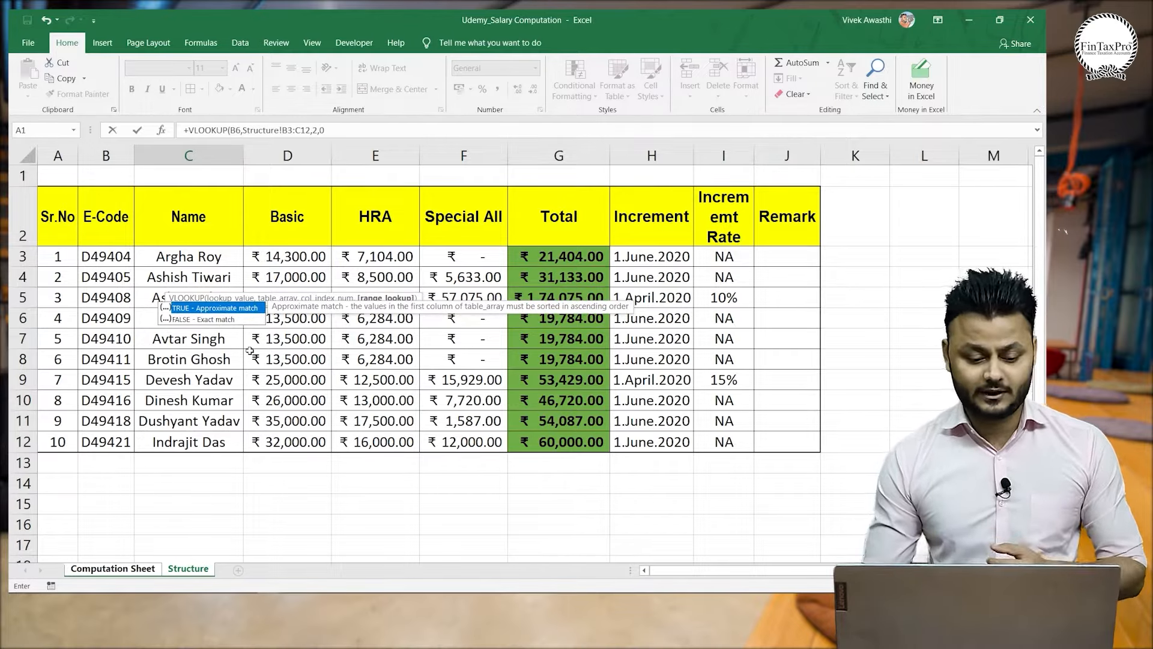
pyautogui.press('Return')
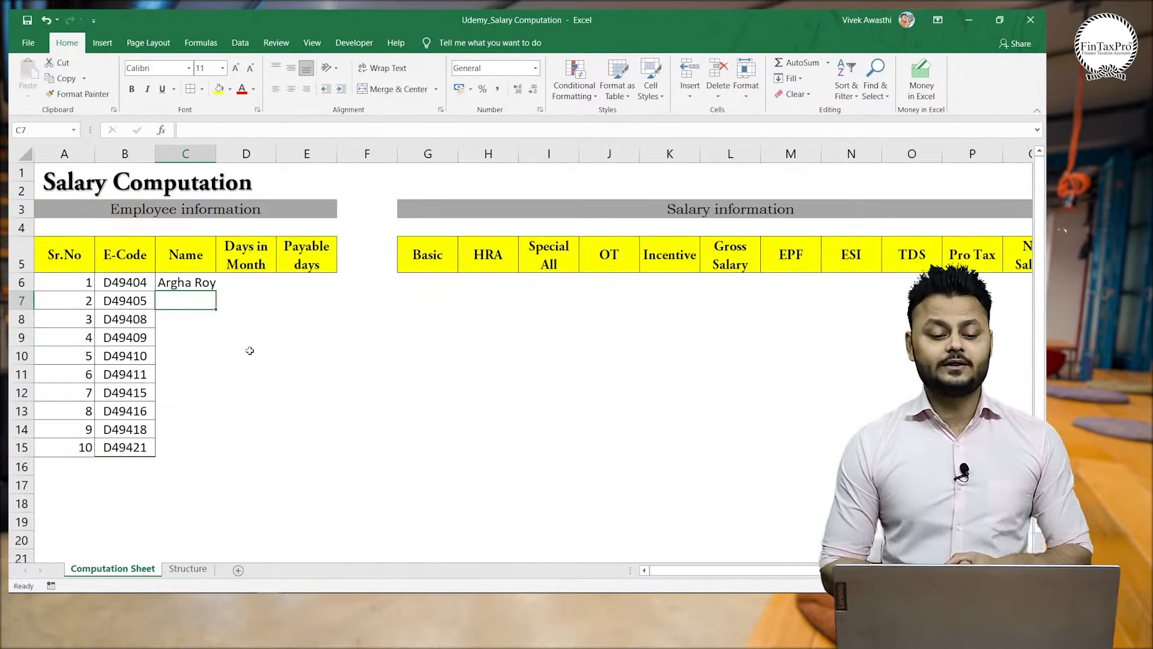
# Copy the name lookup formula from C6 down to C15, the last employee's row.
pyautogui.press('Up')
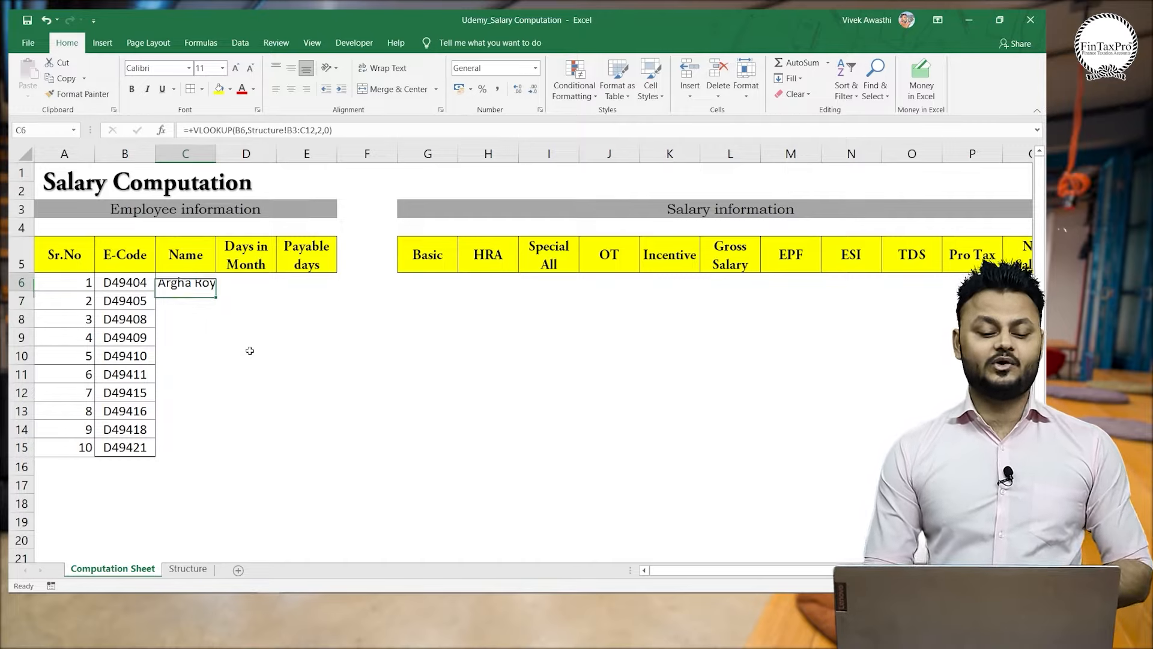
pyautogui.hotkey('ctrl', 'c')
pyautogui.press('Left')
pyautogui.hotkey('ctrl', 'Down')
pyautogui.press('Right')
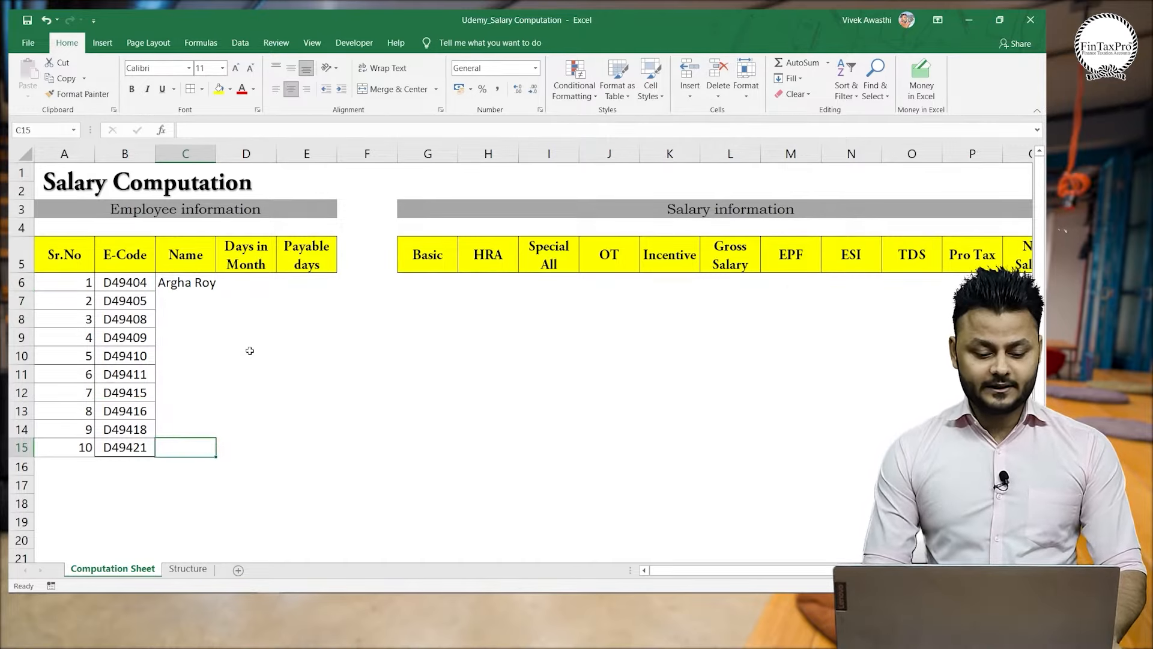
pyautogui.hotkey('ctrl', 'shift', 'Up')
pyautogui.hotkey('ctrl', 'v')
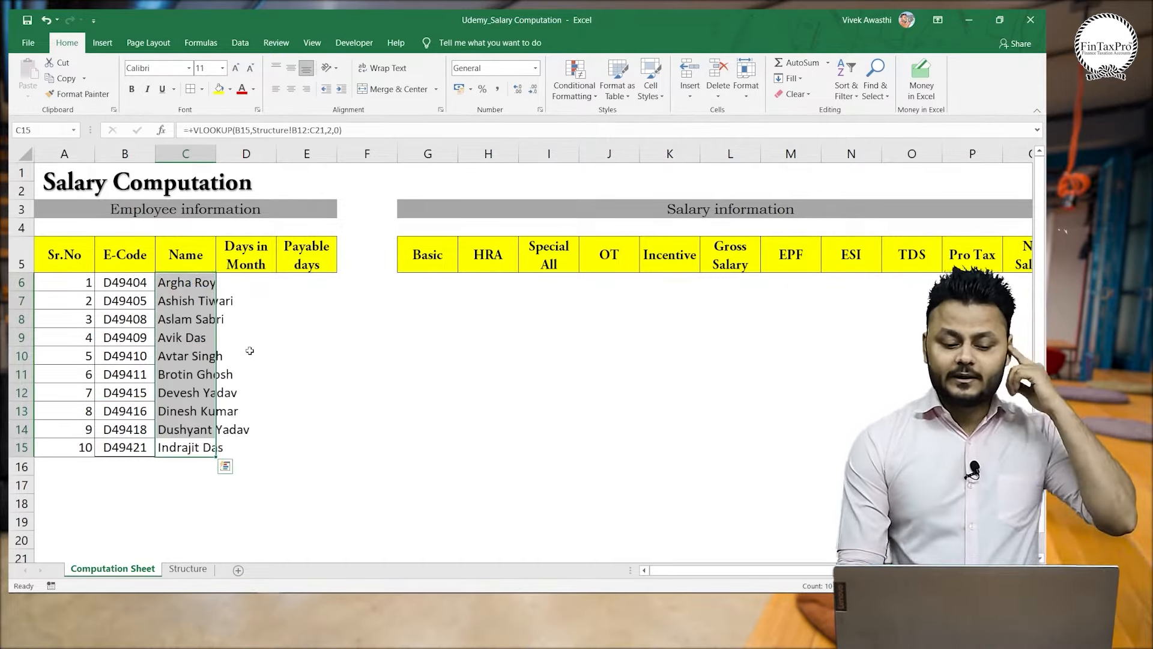
pyautogui.press('Escape')
pyautogui.press('Down')
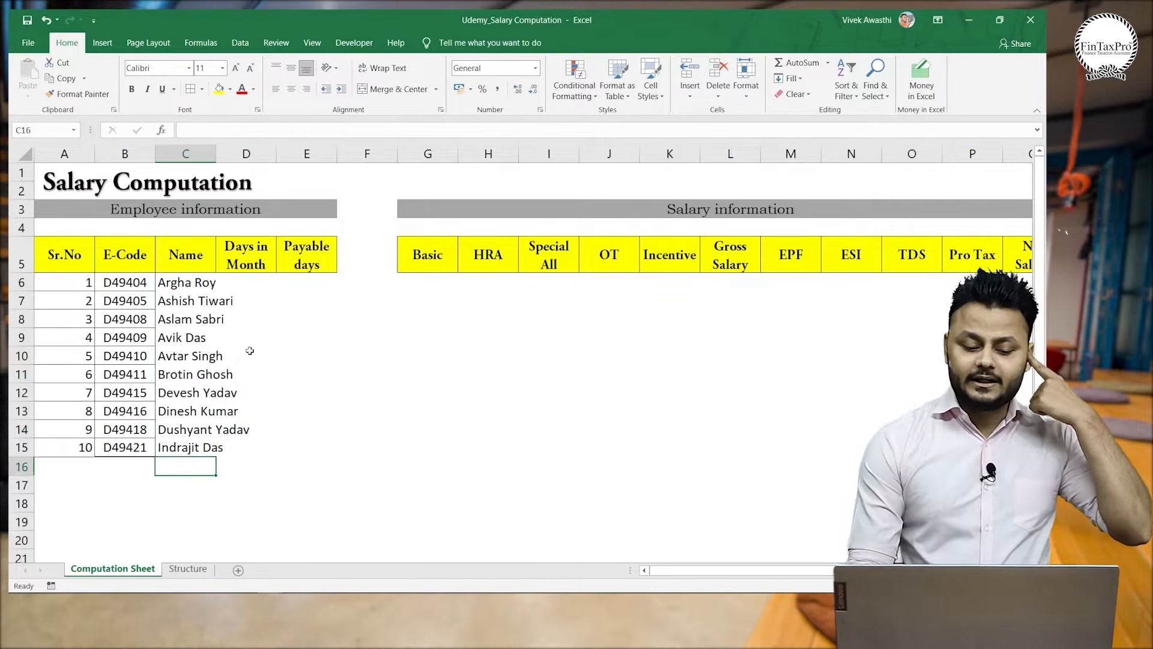
pyautogui.press('Up')
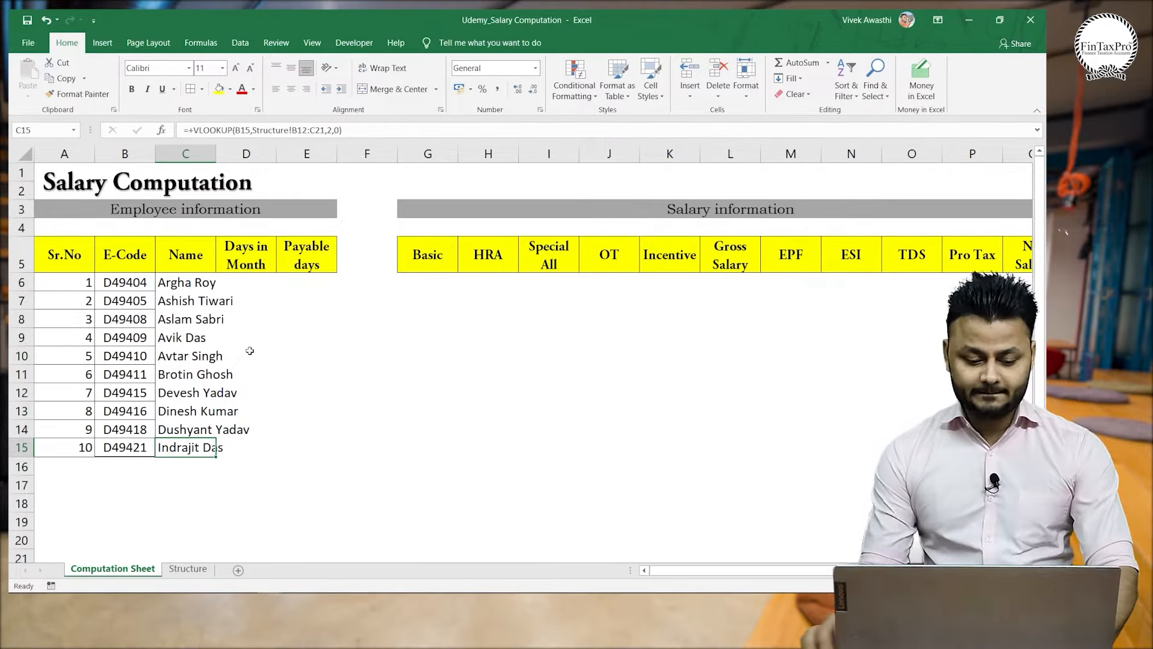
pyautogui.press('XF86AudioLowerVolume')
pyautogui.press('Down')
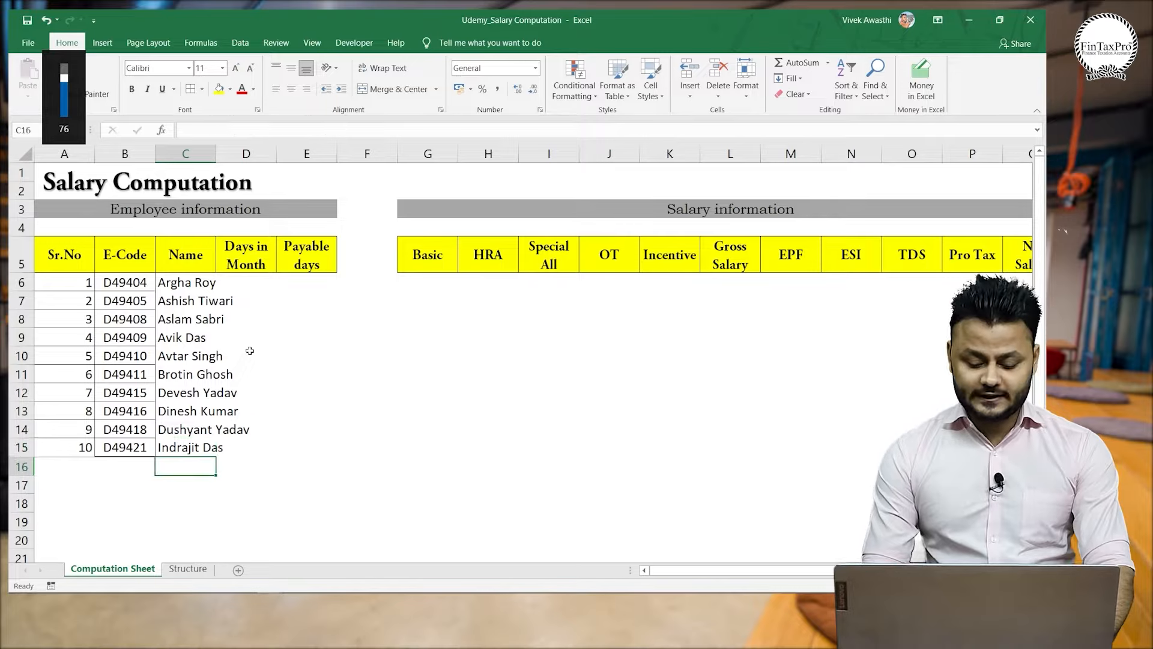
# Lock the table range of the lookup formula in C6 as absolute references, Structure!$B$3:$C$12.
pyautogui.press('Up')
pyautogui.press('Up')
pyautogui.press('Up')
pyautogui.press('Up')
pyautogui.press('Up')
pyautogui.press('Up')
pyautogui.press('Up')
pyautogui.press('Up')
pyautogui.press('Up')
pyautogui.press('Up')
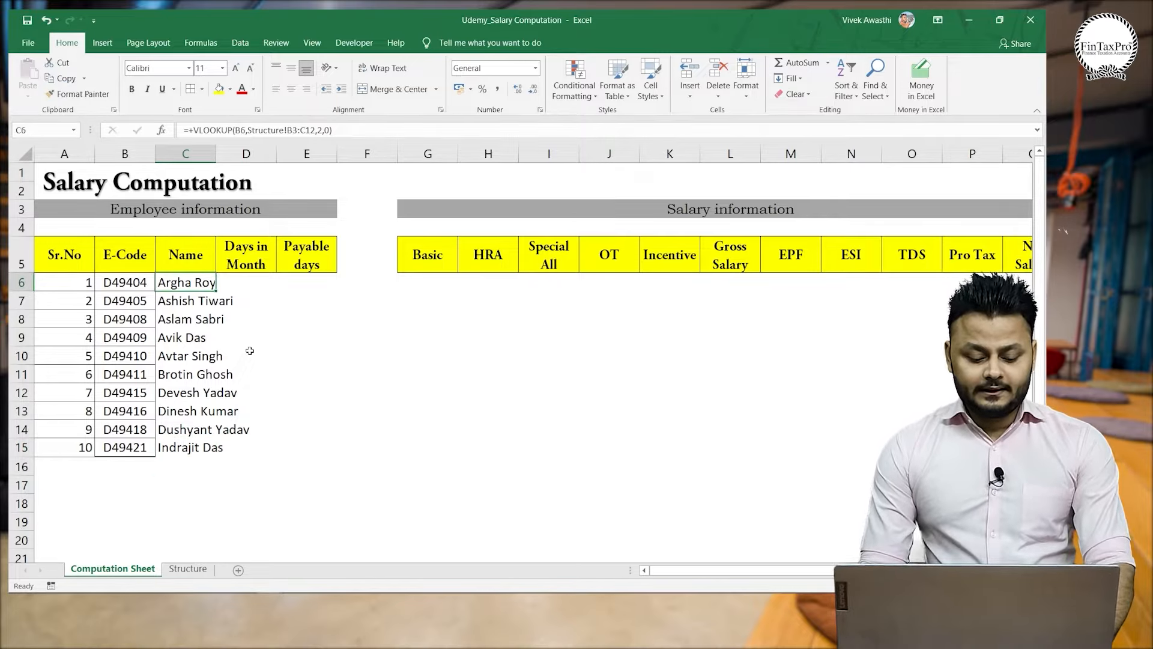
pyautogui.press('XF86AudioLowerVolume')
pyautogui.press('F2')
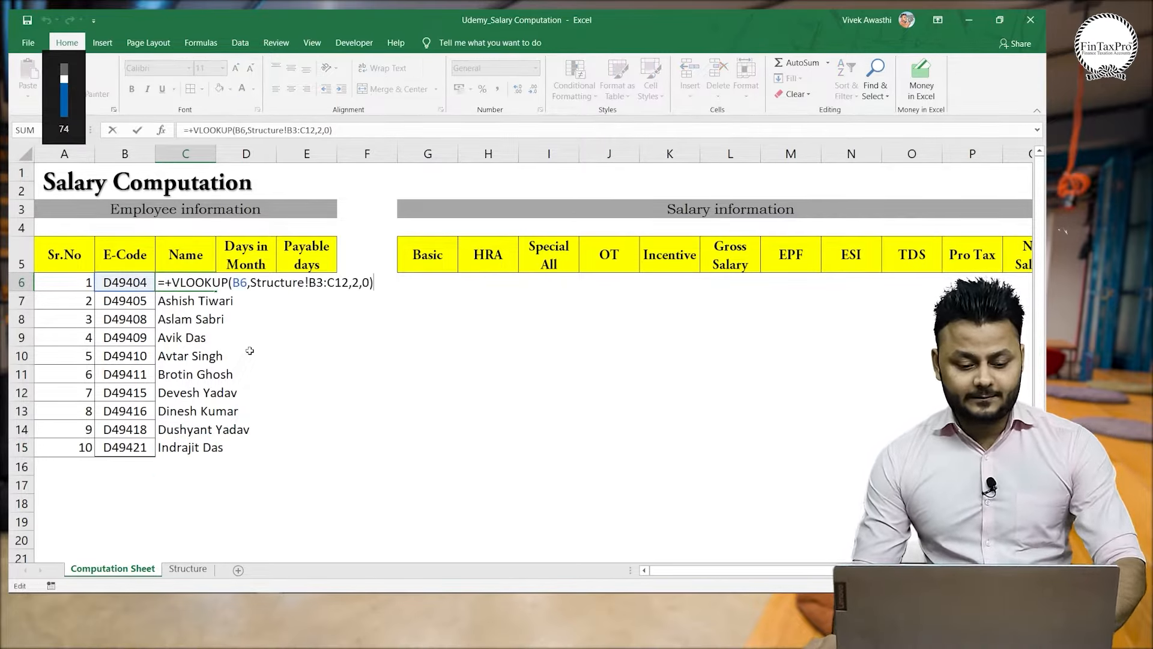
pyautogui.press('Left')
pyautogui.press('Left')
pyautogui.press('Left')
pyautogui.press('Left')
pyautogui.press('Left')
pyautogui.press('Left')
pyautogui.press('Left')
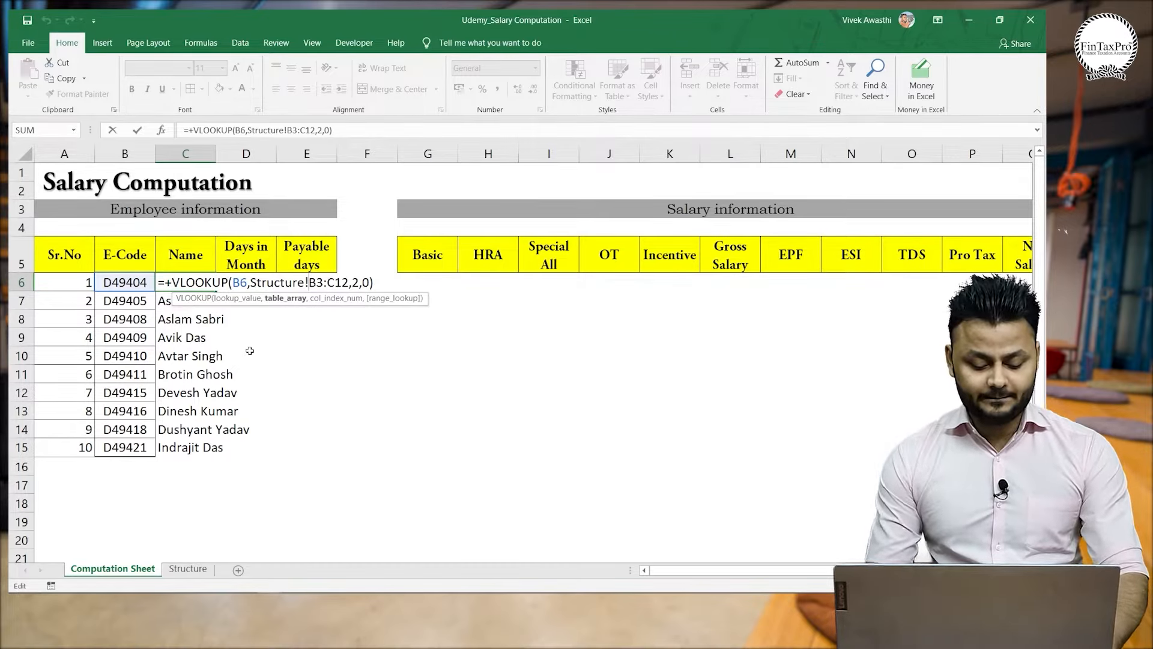
pyautogui.press('F4')
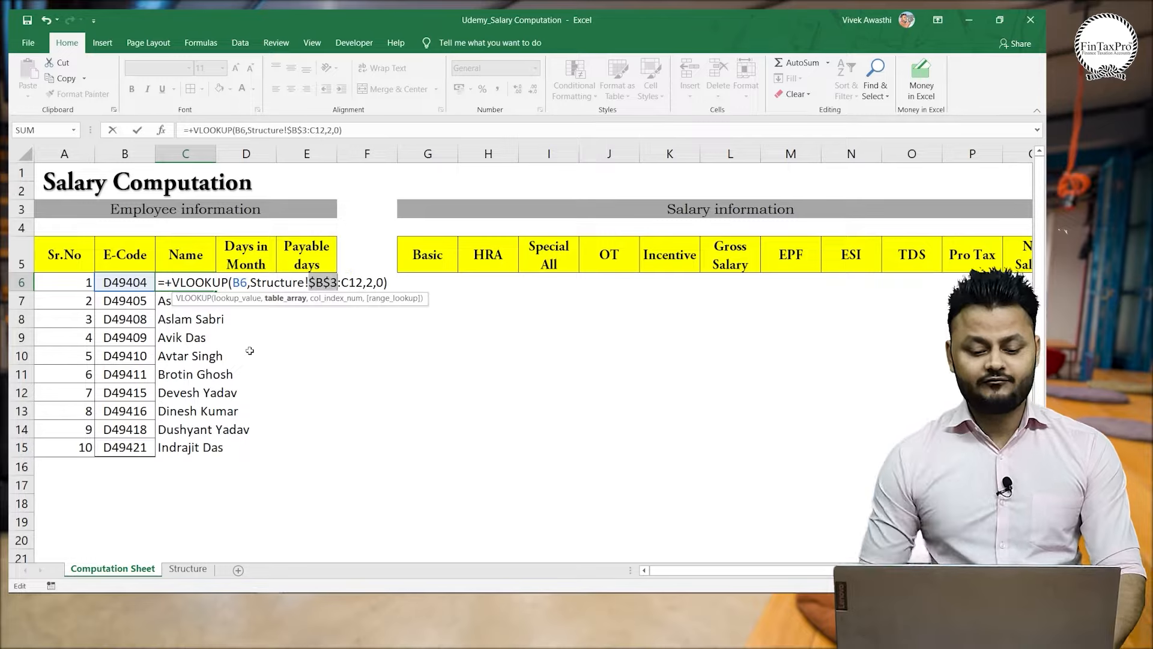
pyautogui.press('Right')
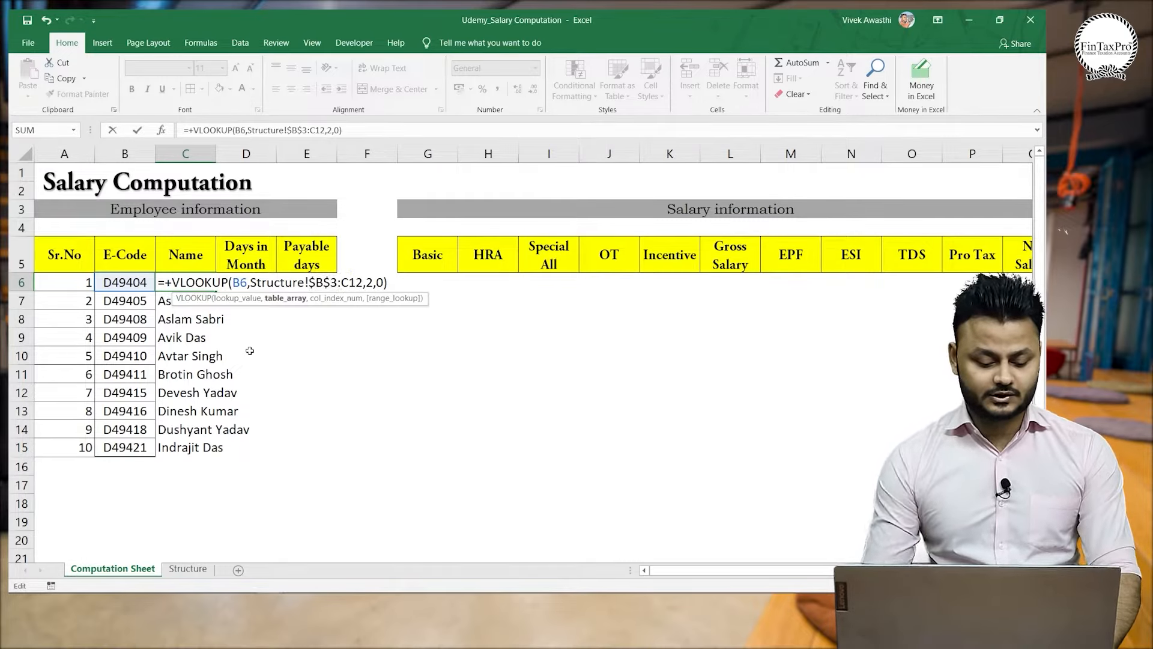
pyautogui.press('F4')
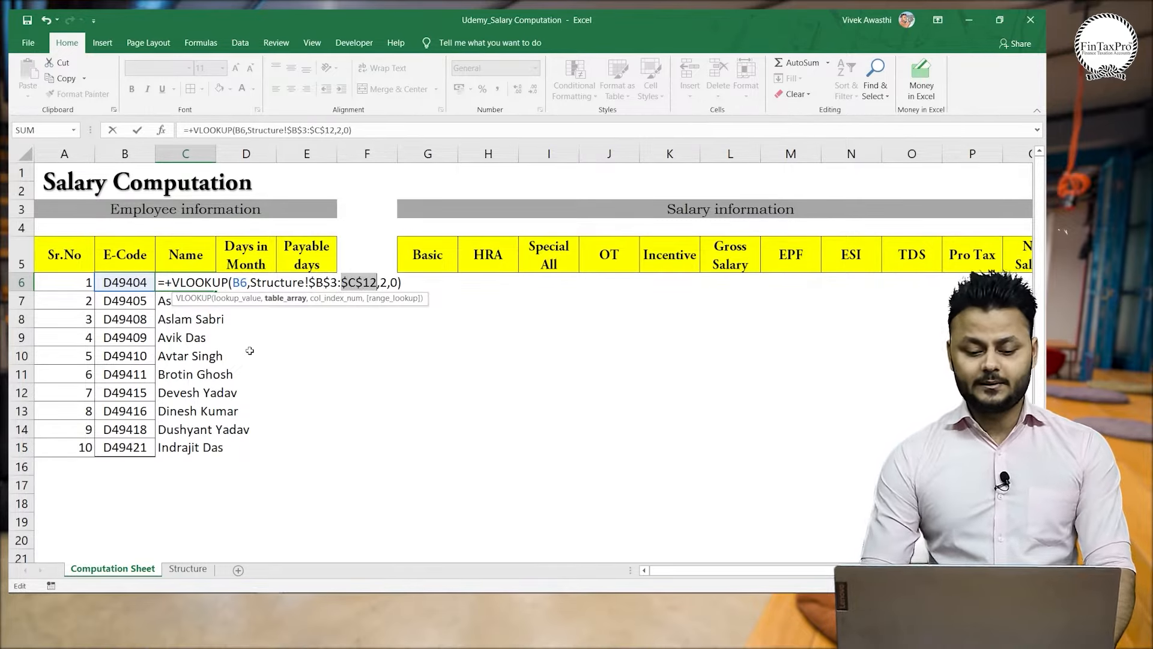
pyautogui.press('Return')
# Fill the lookup formula with the locked range from C6 down to C15 in the Name column.
pyautogui.press('Up')
pyautogui.hotkey('ctrl', 'shift', 'Down')
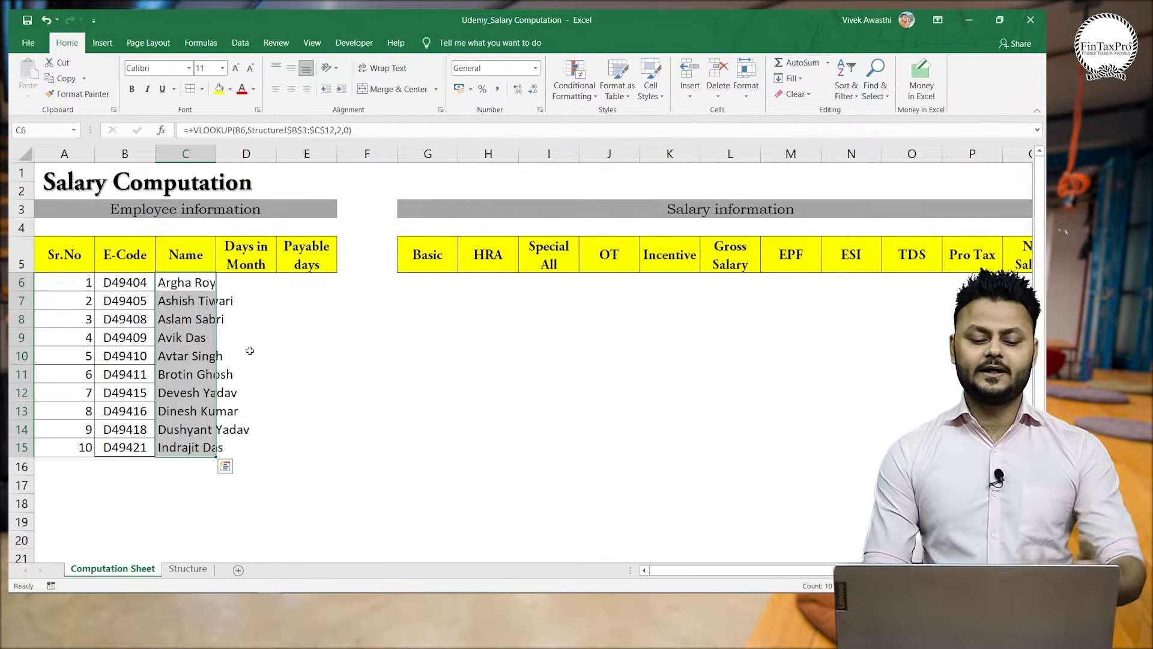
pyautogui.hotkey('ctrl', 'd')
pyautogui.hotkey('ctrl', 'd')
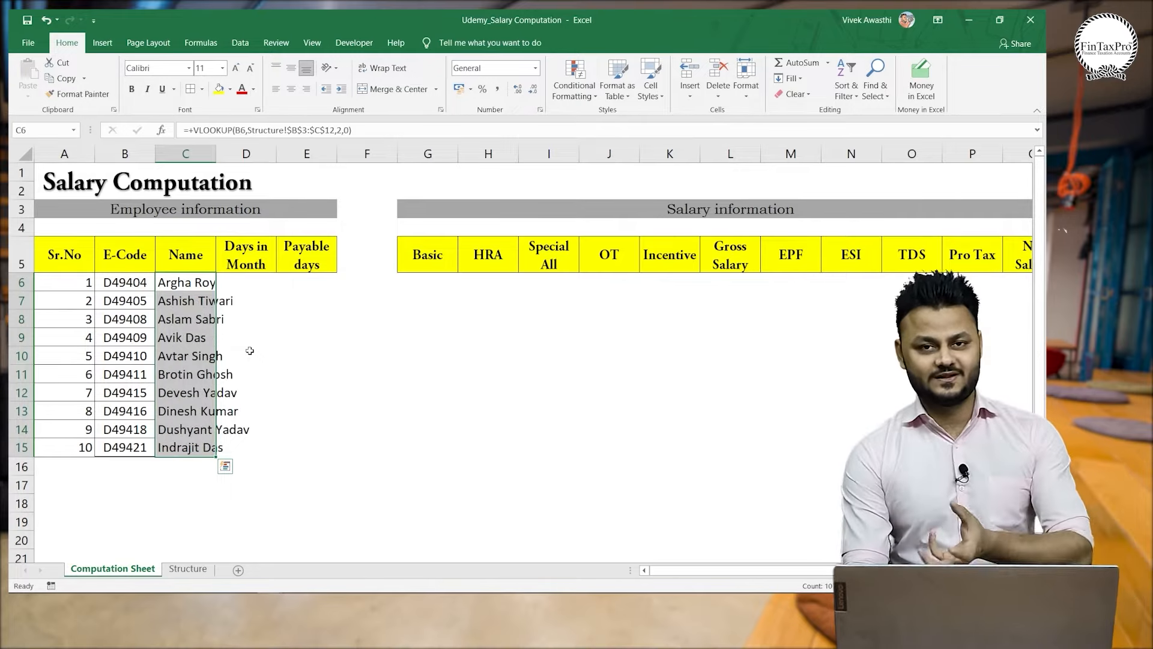
# Check the table range in the Name column's lookup formulas and compare it with B3:C12 on the Structure sheet.
pyautogui.press('Down')
pyautogui.press('Down')
pyautogui.press('Down')
pyautogui.press('Down')
pyautogui.press('Down')
pyautogui.press('Down')
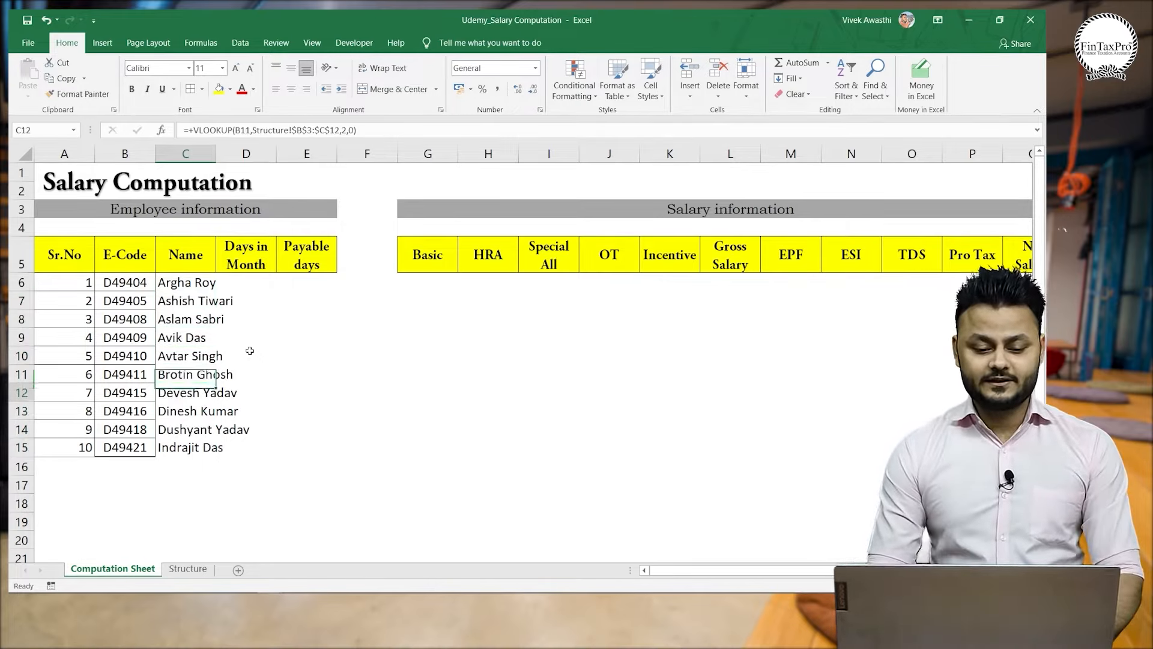
pyautogui.press('Up')
pyautogui.press('Up')
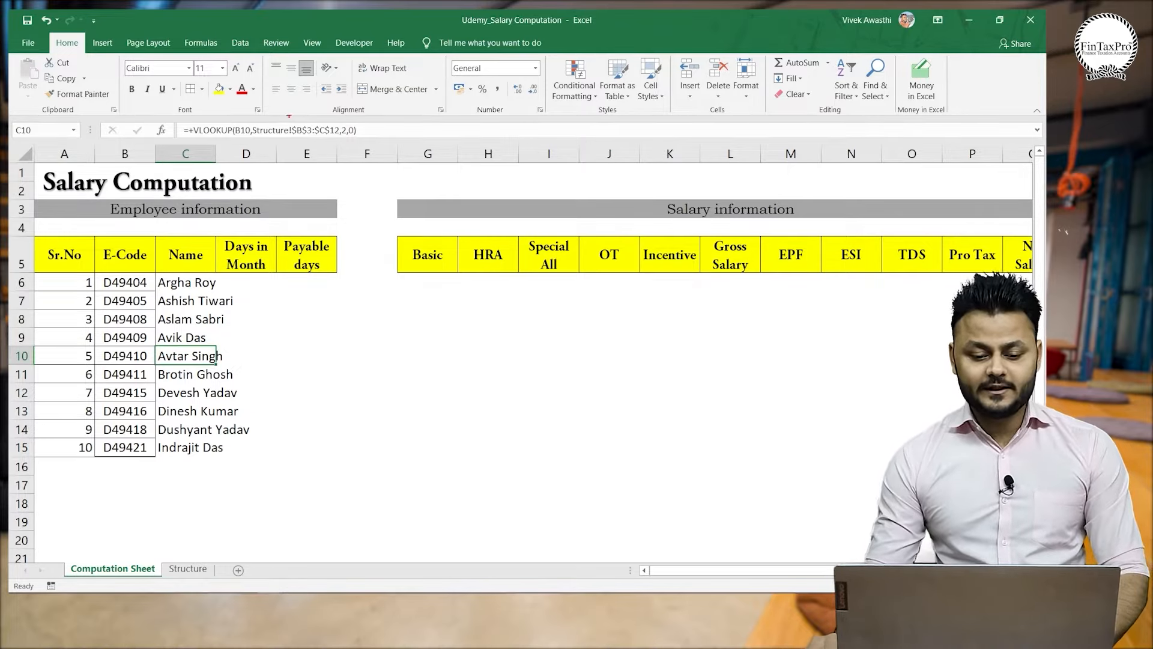
pyautogui.moveTo(288, 121); pyautogui.dragTo(356, 137)
pyautogui.press('Escape')
pyautogui.press('Down')
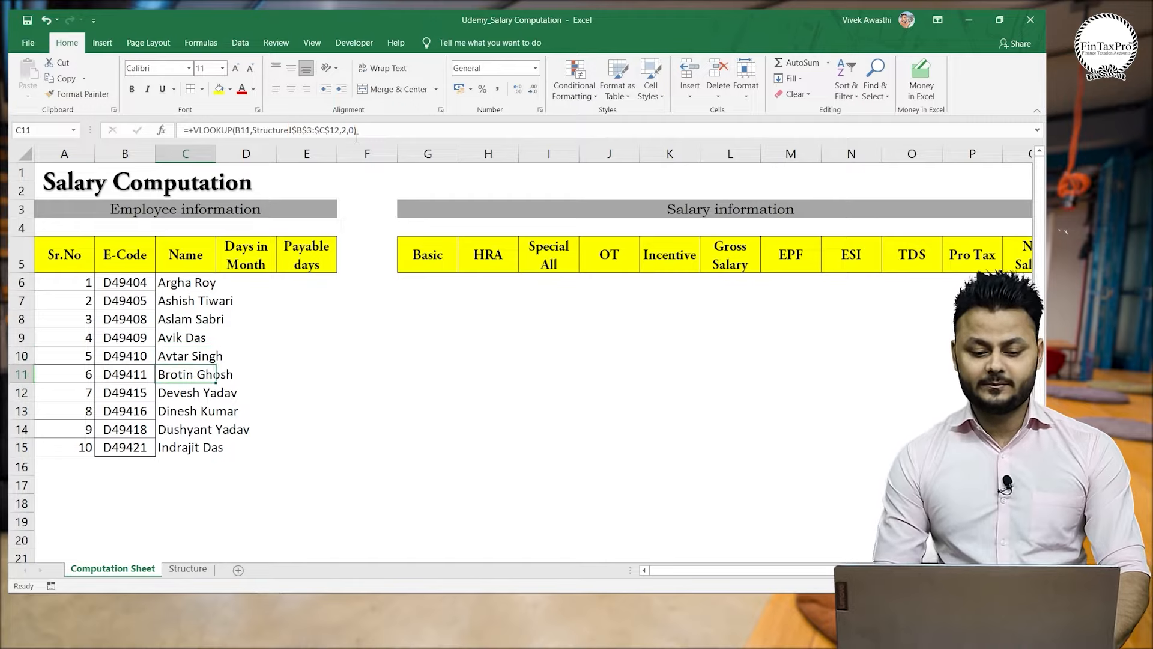
pyautogui.press('Down')
pyautogui.press('Down')
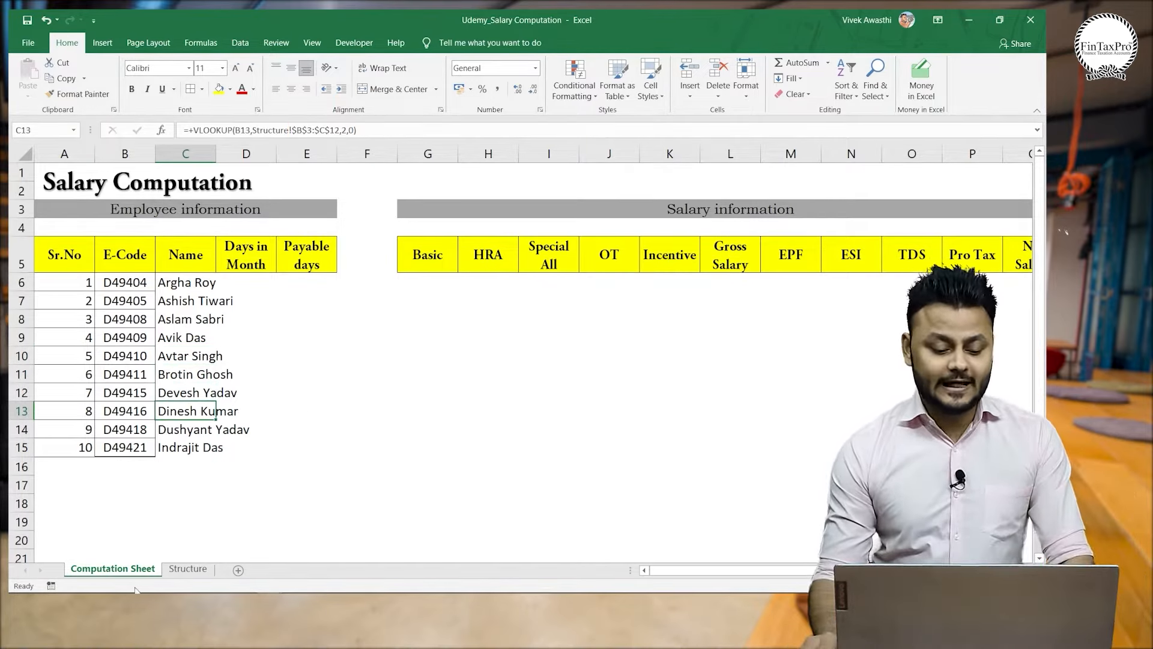
pyautogui.click(188, 568)
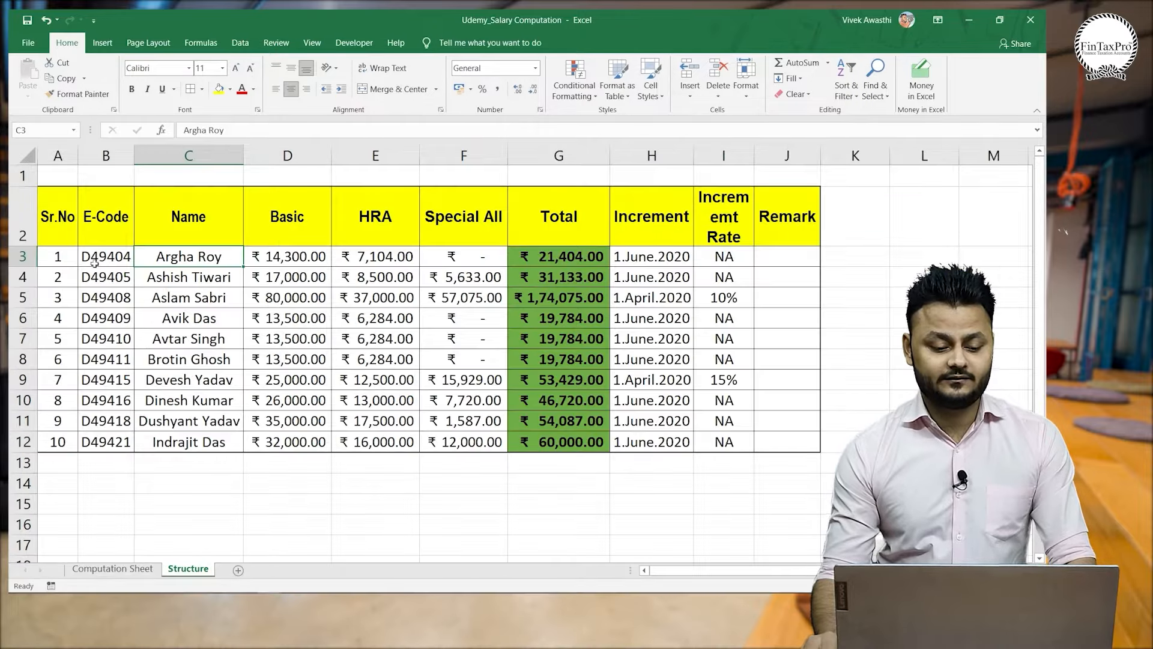
pyautogui.moveTo(96, 259); pyautogui.dragTo(195, 447)
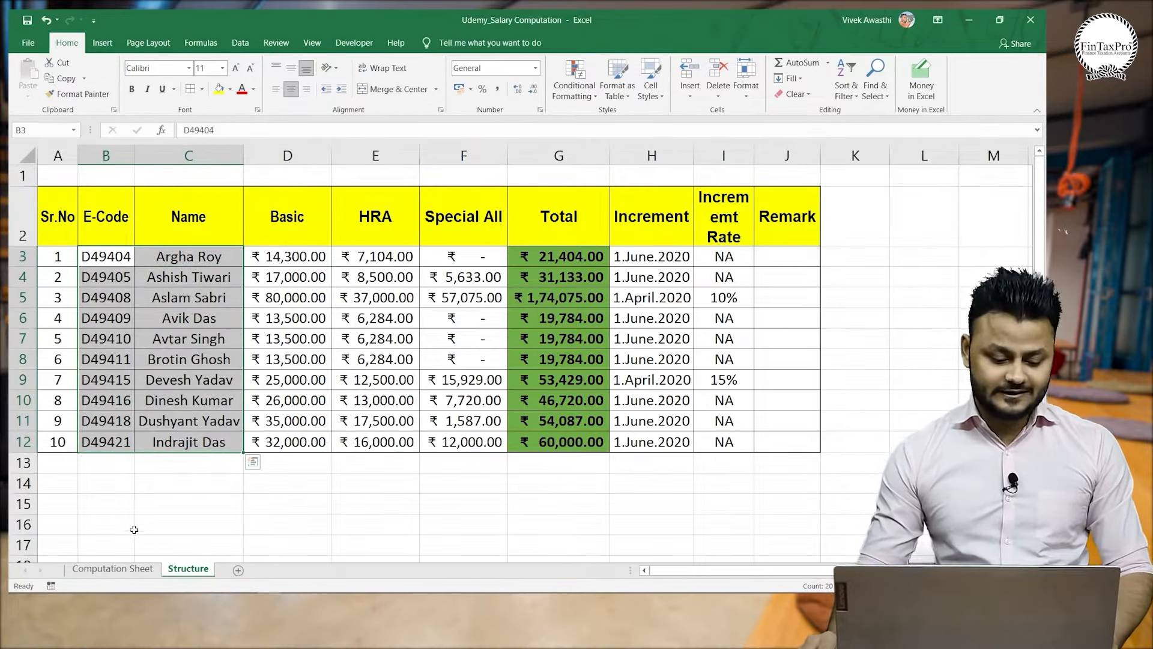
# Return to the Computation Sheet and fit the width of the Name column to its contents.
pyautogui.click(114, 569)
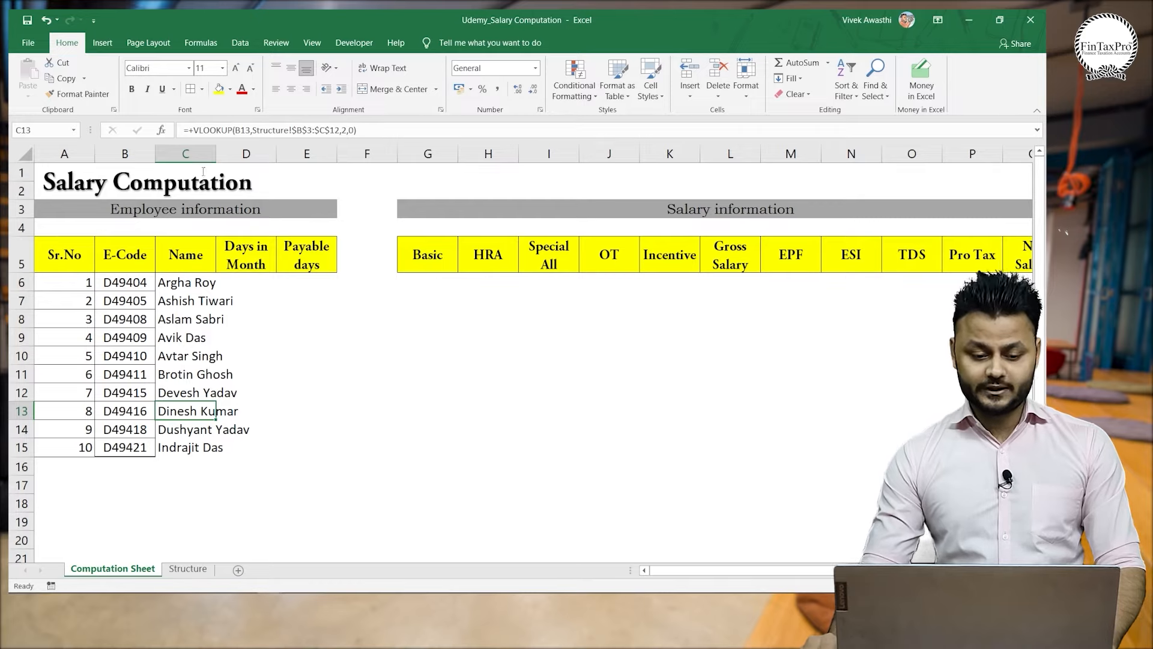
pyautogui.doubleClick(216, 156)
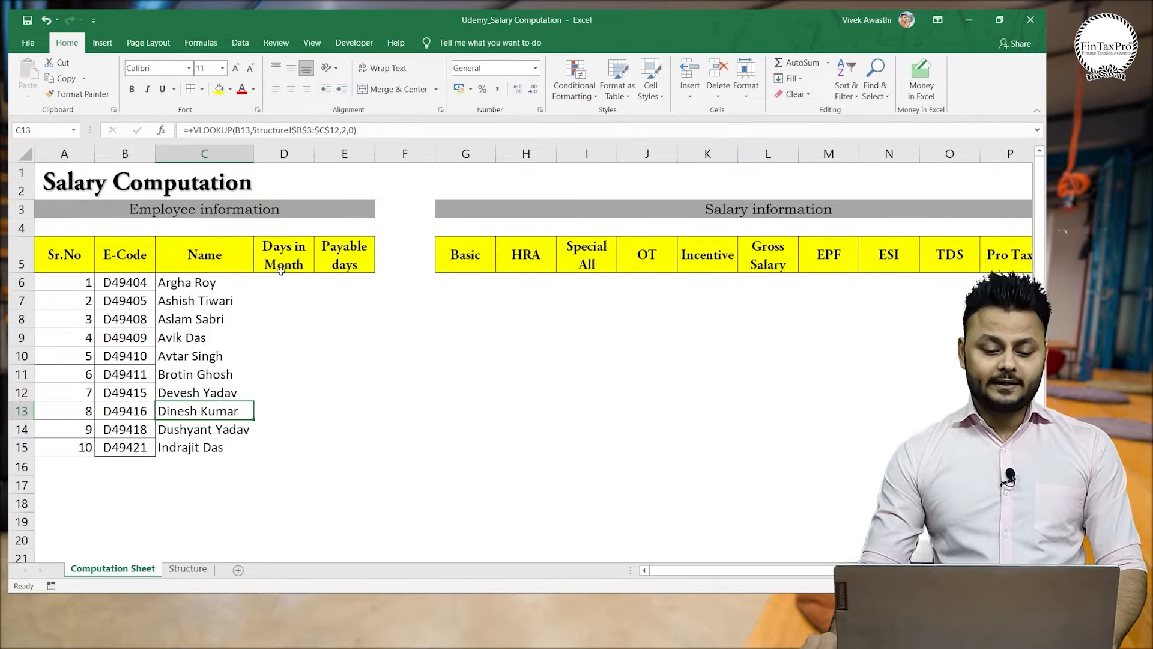
# Enter 31 as Days in Month in D6, fill it down to D15, and go to E6 under Payable days.
pyautogui.click(294, 285)
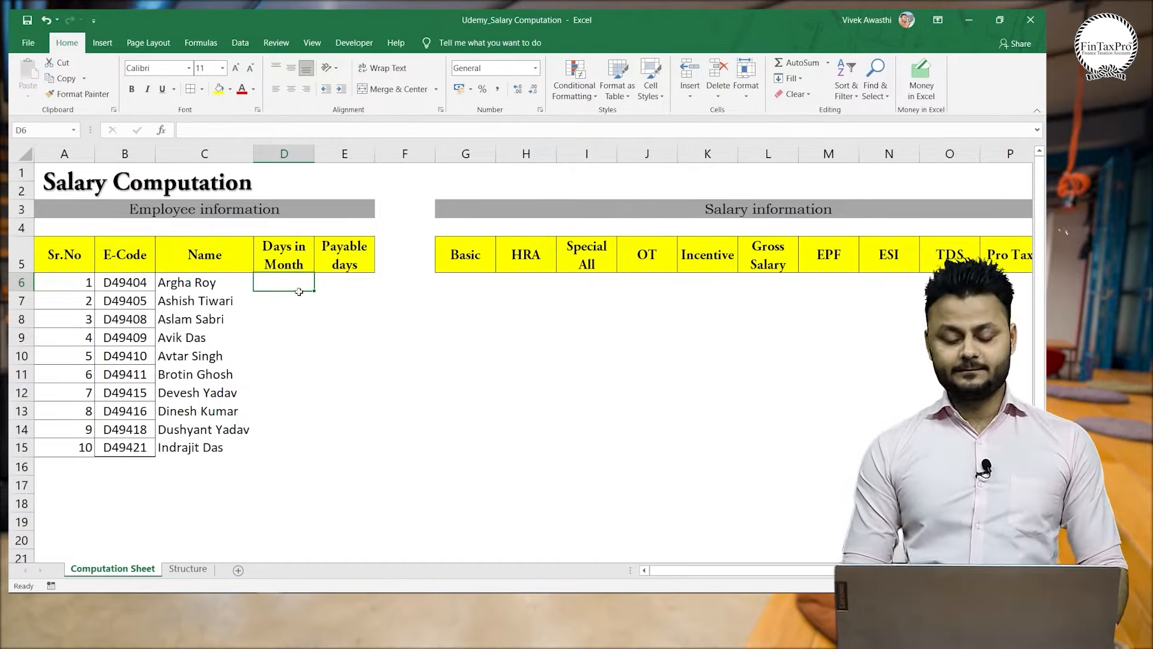
pyautogui.write('31')
pyautogui.press('Return')
pyautogui.press('Up')
pyautogui.hotkey('shift', 'Down')
pyautogui.hotkey('shift', 'Down')
pyautogui.hotkey('shift', 'Down')
pyautogui.hotkey('shift', 'Down')
pyautogui.hotkey('shift', 'Down')
pyautogui.hotkey('shift', 'Down')
pyautogui.hotkey('shift', 'Down')
pyautogui.hotkey('shift', 'Down')
pyautogui.hotkey('shift', 'Down')
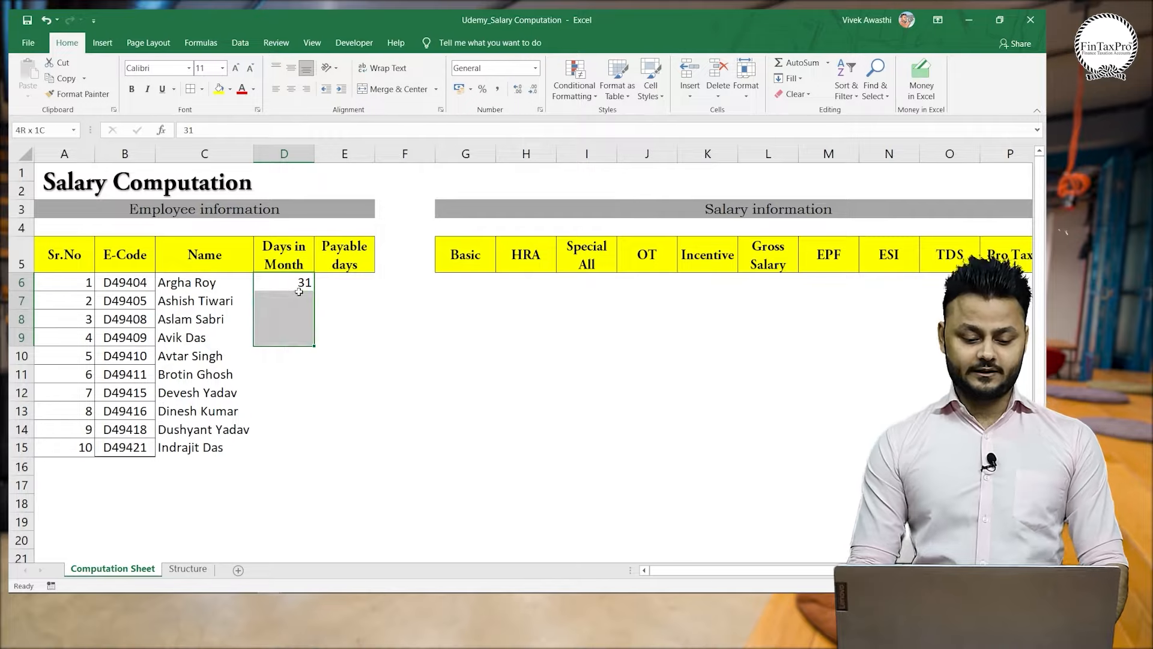
pyautogui.hotkey('ctrl', 'd')
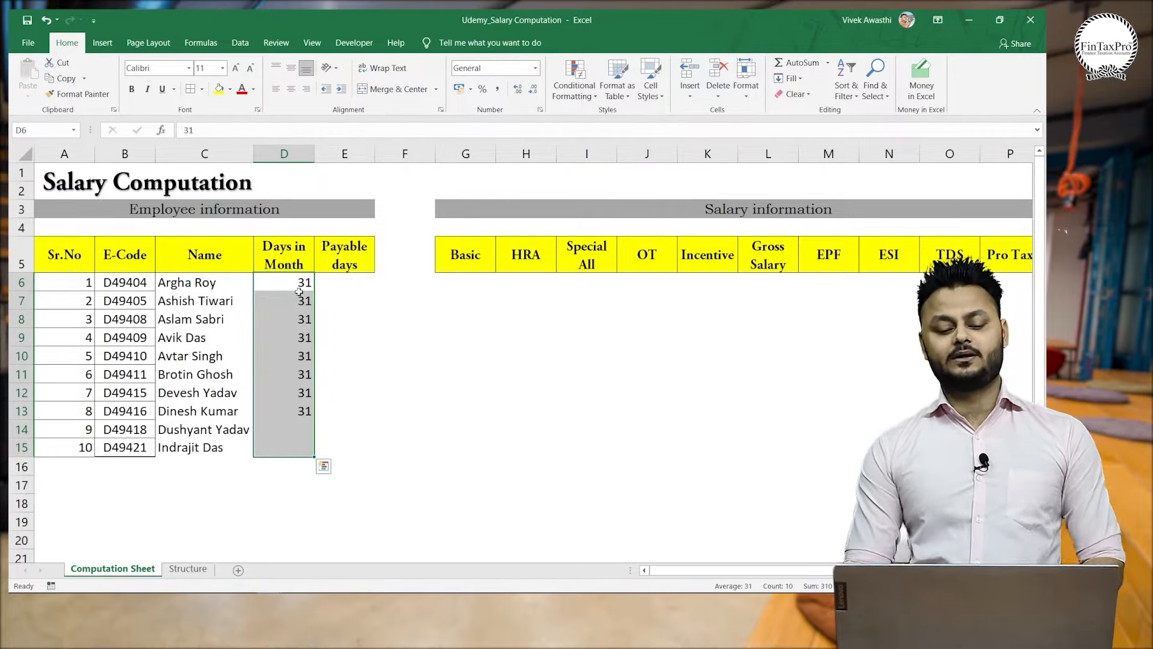
pyautogui.press('Right')
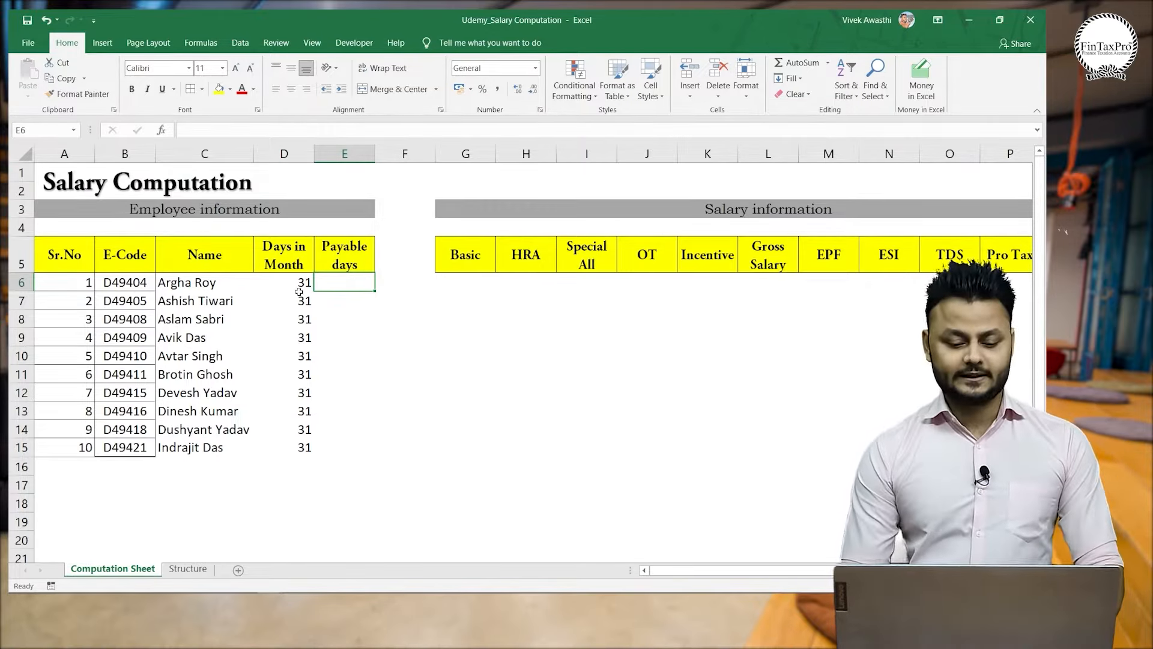
# Enter 31 as Payable days in E6 and fill it down to E15.
pyautogui.write('31')
pyautogui.press('Return')
pyautogui.press('Left')
pyautogui.hotkey('ctrl', 'Down')
pyautogui.hotkey('ctrl', 'Right')
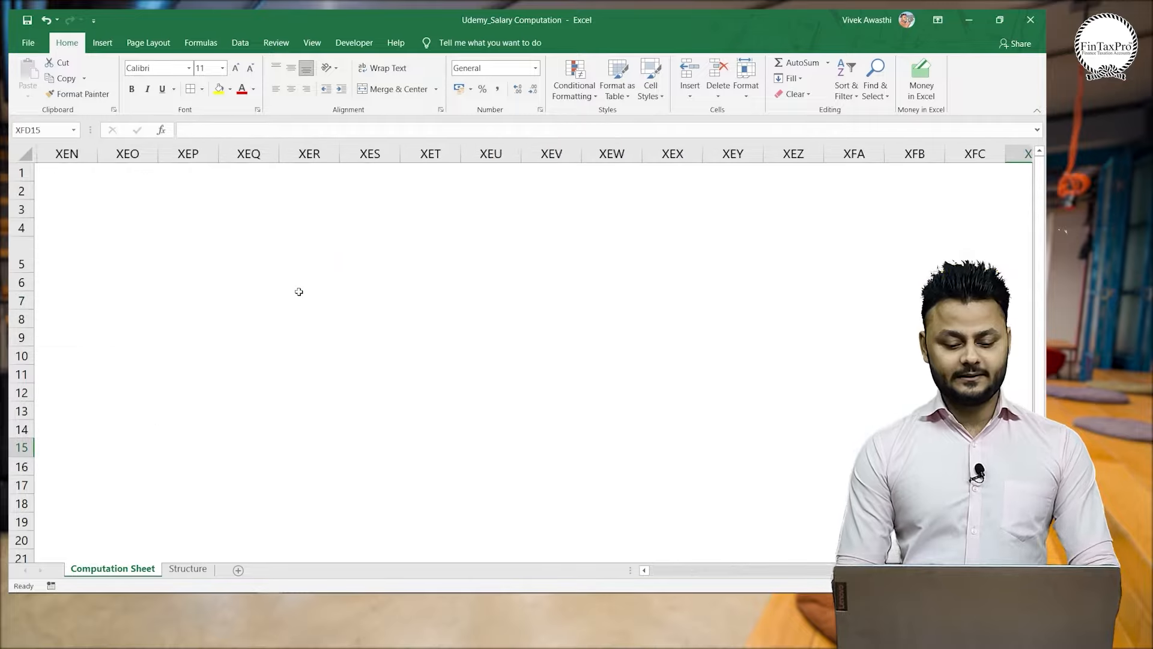
pyautogui.hotkey('ctrl', 'Left')
pyautogui.press('Left')
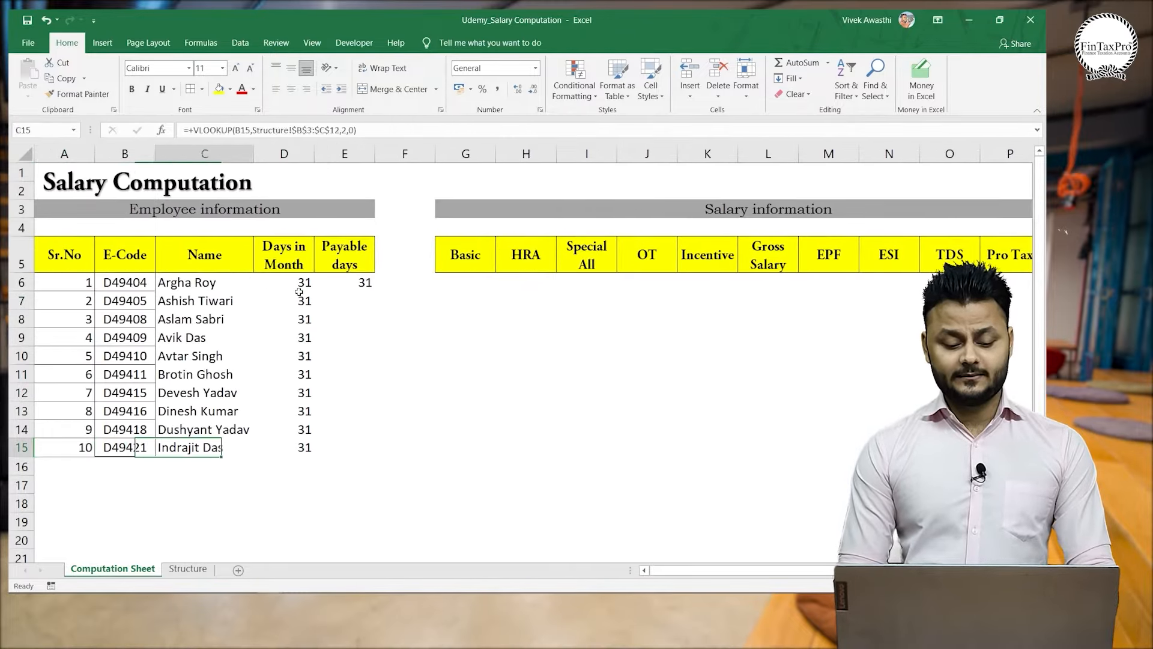
pyautogui.press('Right')
pyautogui.press('Right')
pyautogui.hotkey('ctrl', 'shift', 'Up')
pyautogui.hotkey('ctrl', 'd')
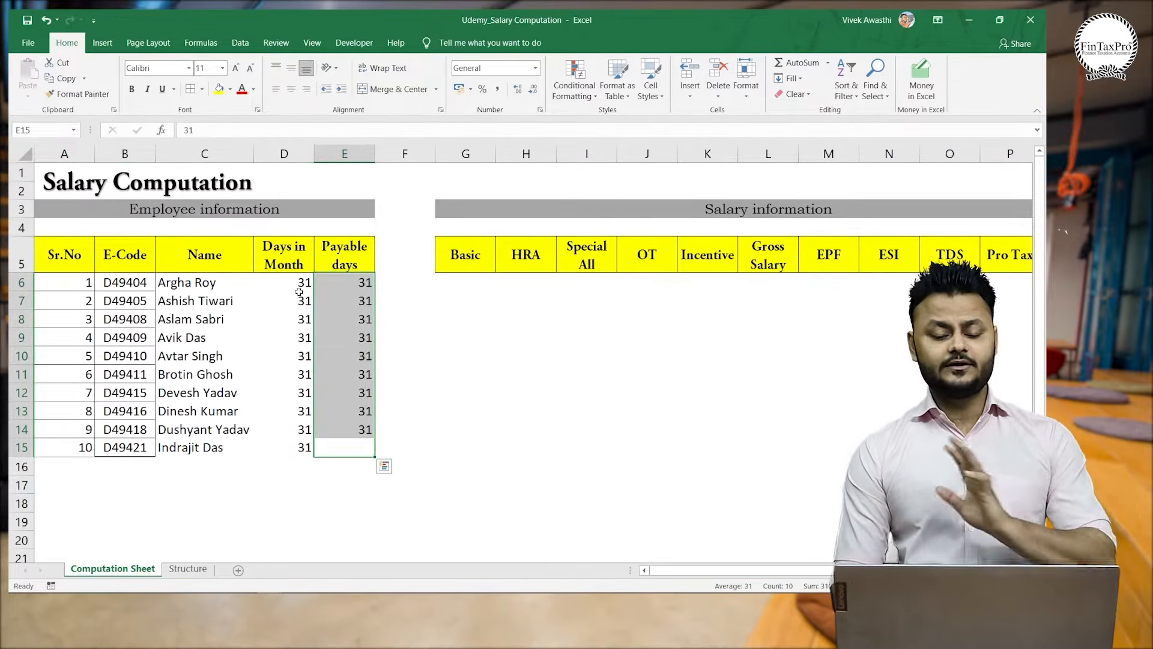
# Review the Payable days entries, the empty Basic cell G6, and the E-Code based lookup formula in C6.
pyautogui.press('Up')
pyautogui.press('Up')
pyautogui.press('Up')
pyautogui.press('Up')
pyautogui.press('Up')
pyautogui.press('Up')
pyautogui.press('Up')
pyautogui.press('Up')
pyautogui.press('Up')
pyautogui.press('Up')
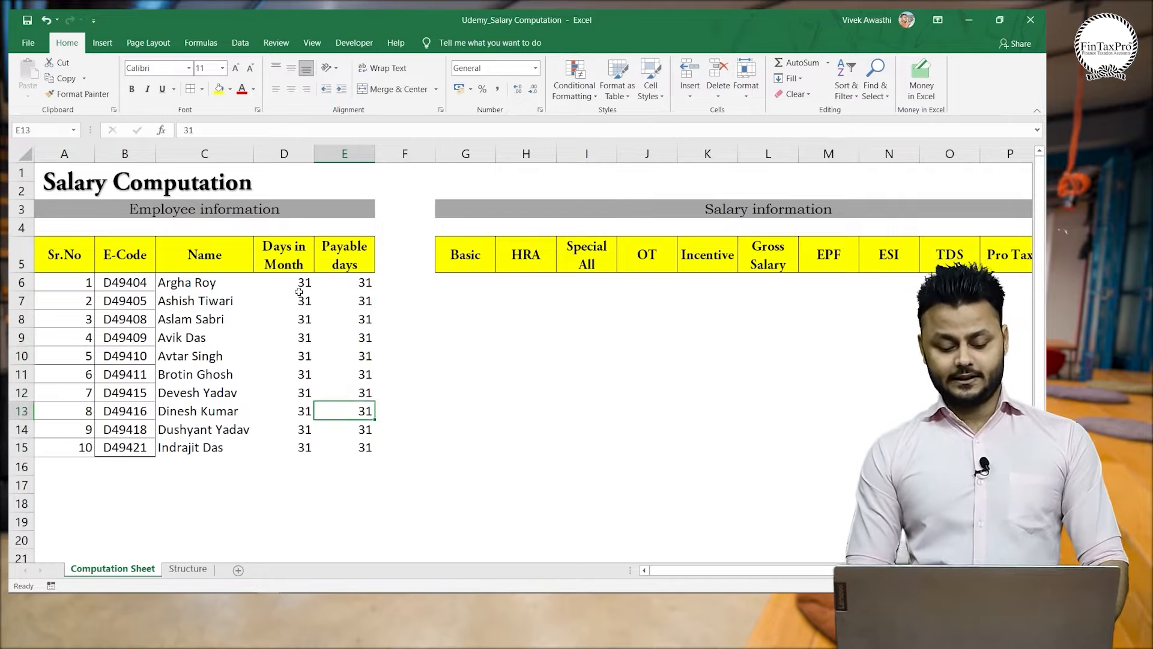
pyautogui.press('Right')
pyautogui.press('Right')
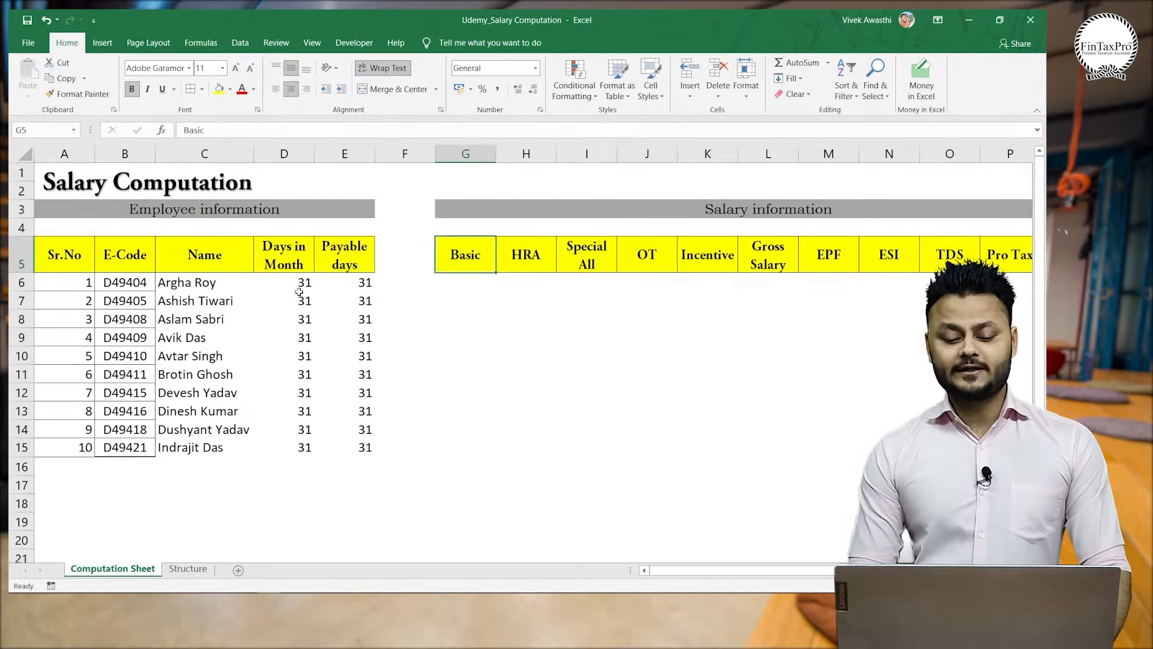
pyautogui.press('Down')
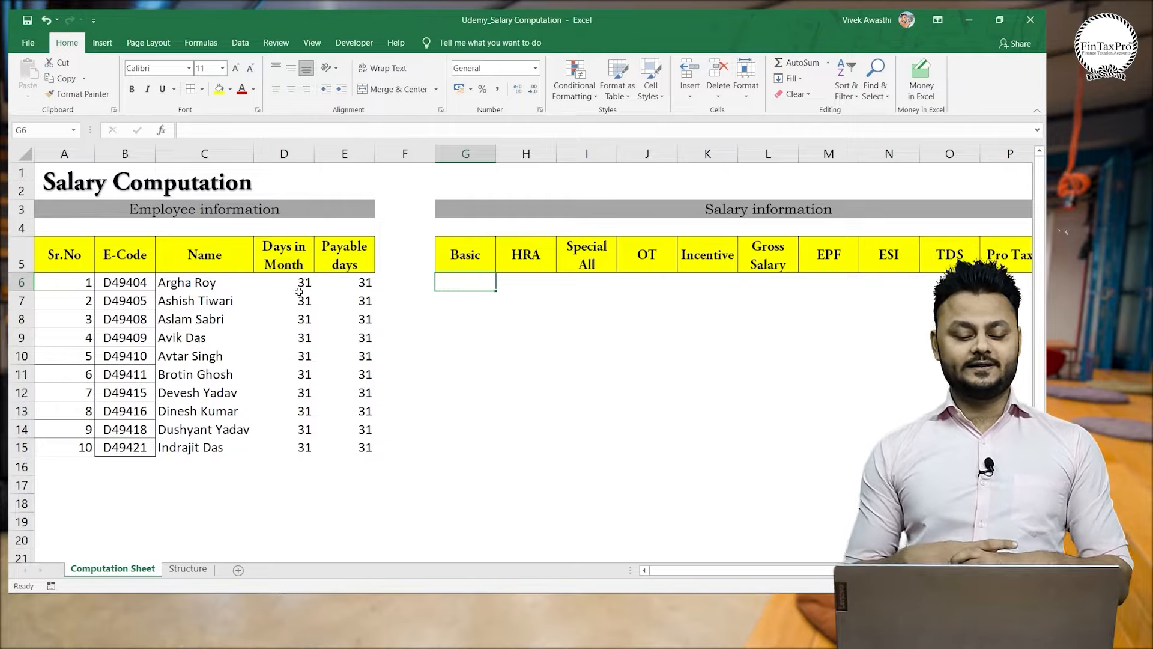
pyautogui.press('Left')
pyautogui.press('Left')
pyautogui.press('Left')
pyautogui.press('Left')
pyautogui.press('Left')
pyautogui.press('Left')
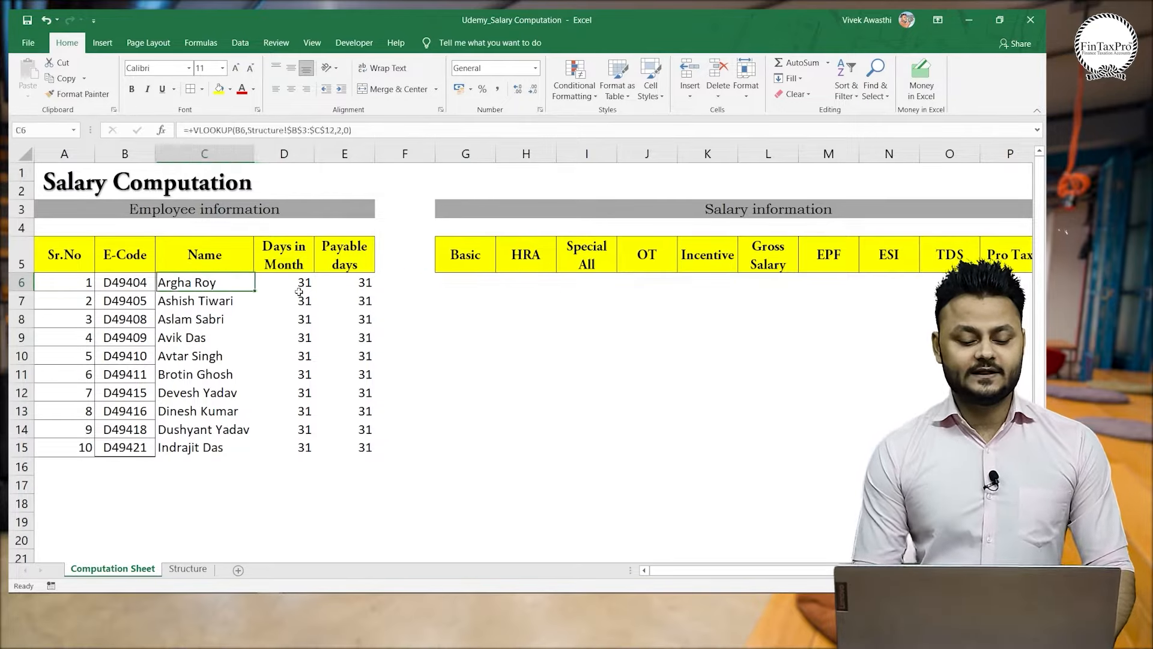
pyautogui.press('Right')
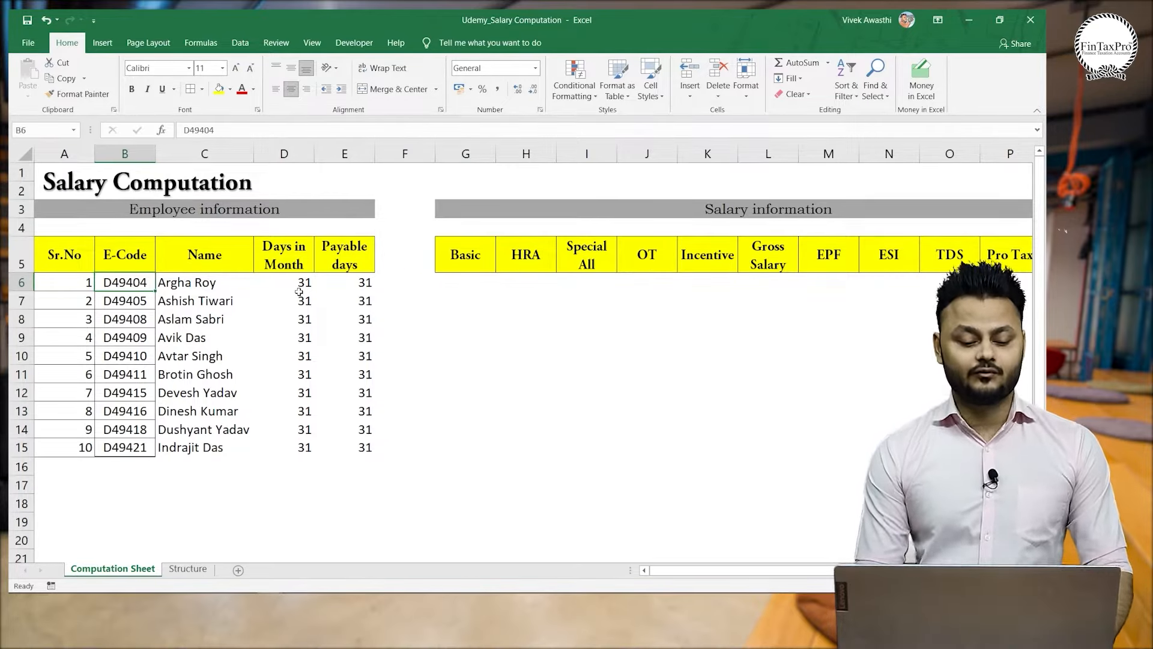
pyautogui.press('Right')
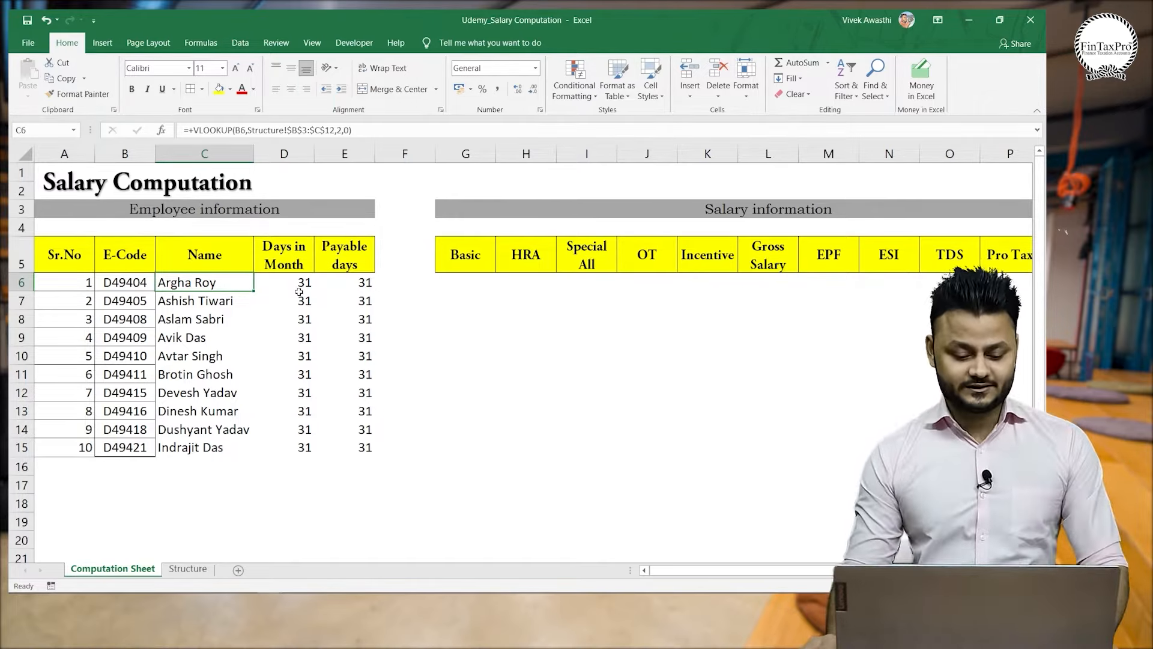
# Look at the salary components on the Structure sheet and the first employee's Basic and Payable days cells on the Computation Sheet.
pyautogui.click(191, 569)
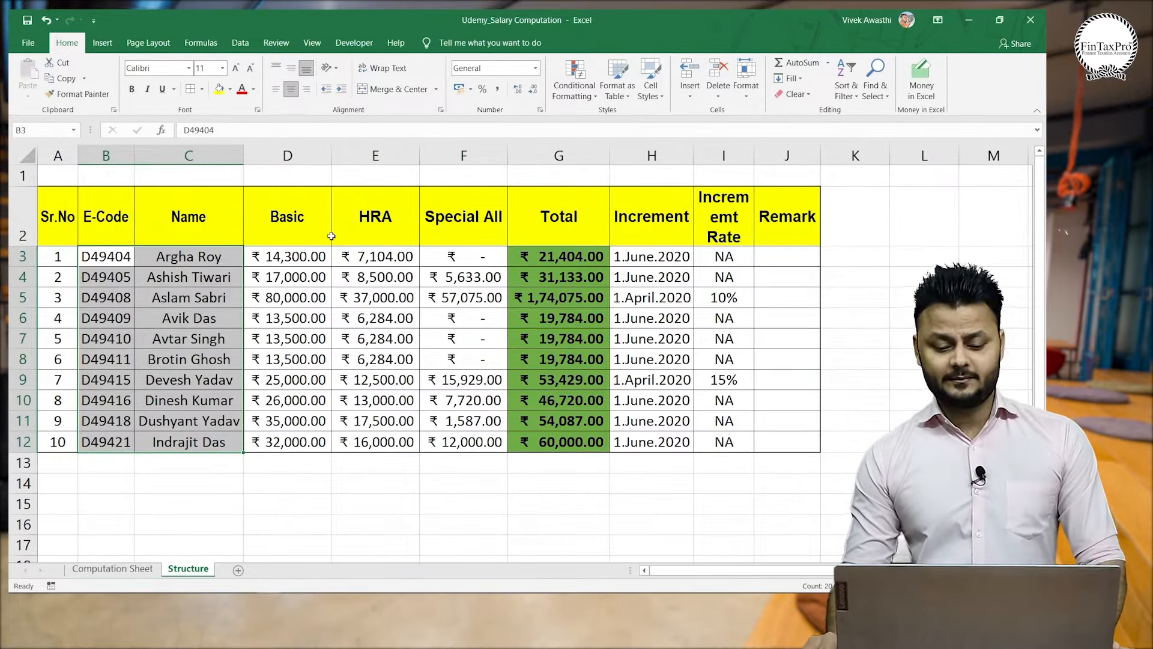
pyautogui.click(115, 568)
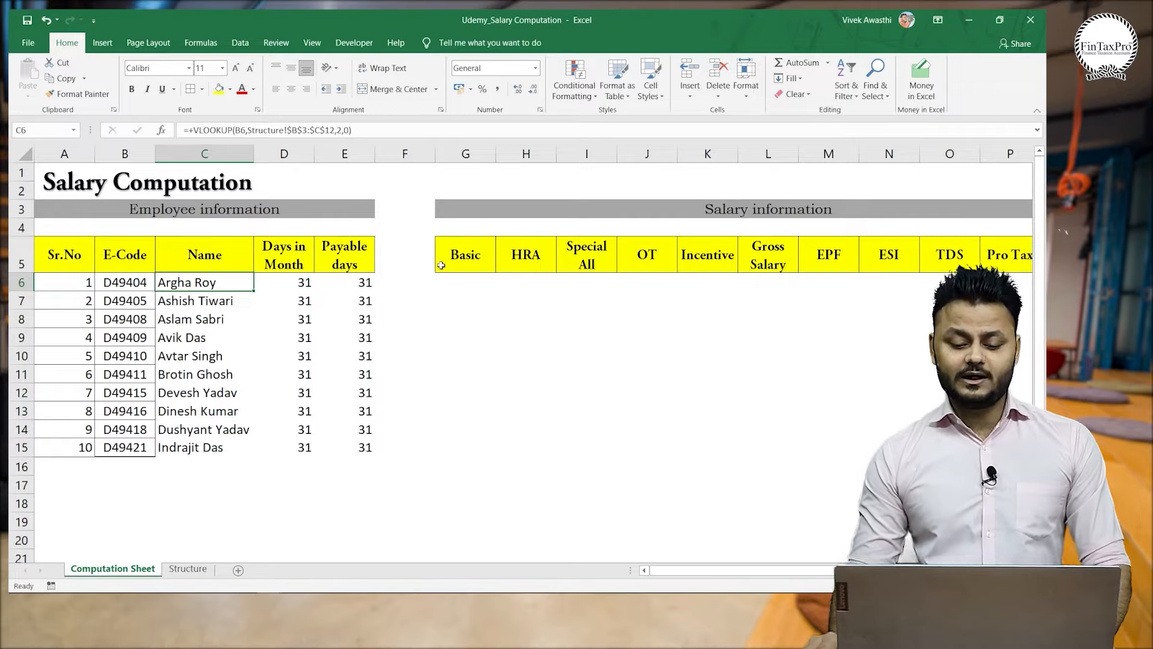
pyautogui.click(466, 284)
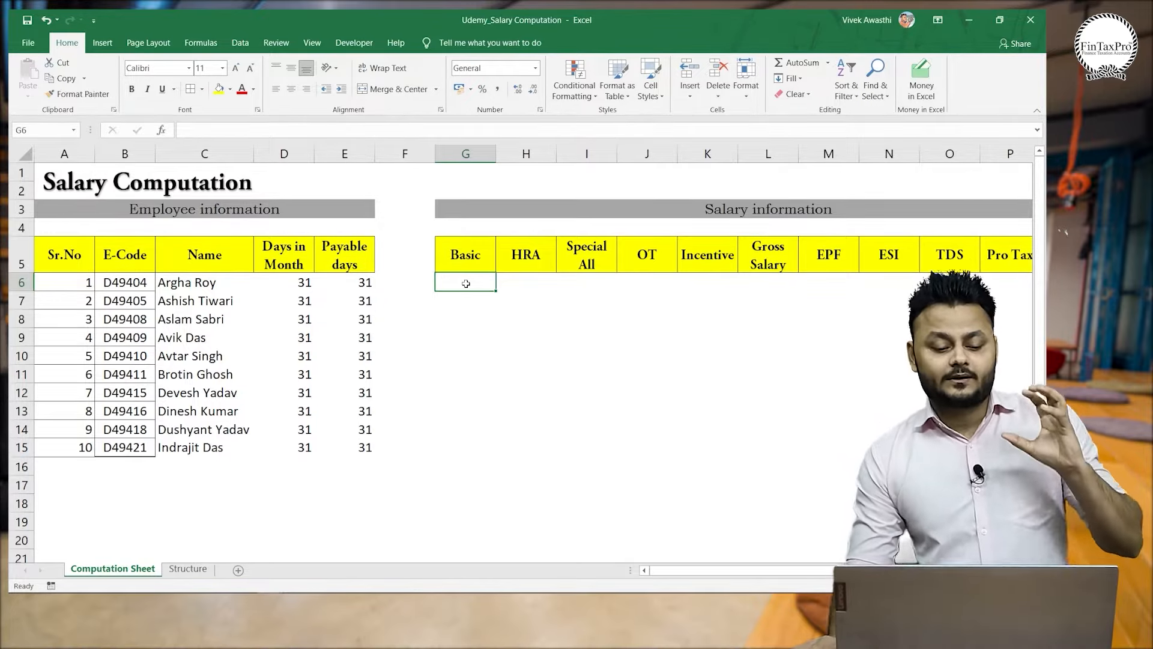
pyautogui.hotkey('shift', 'space')
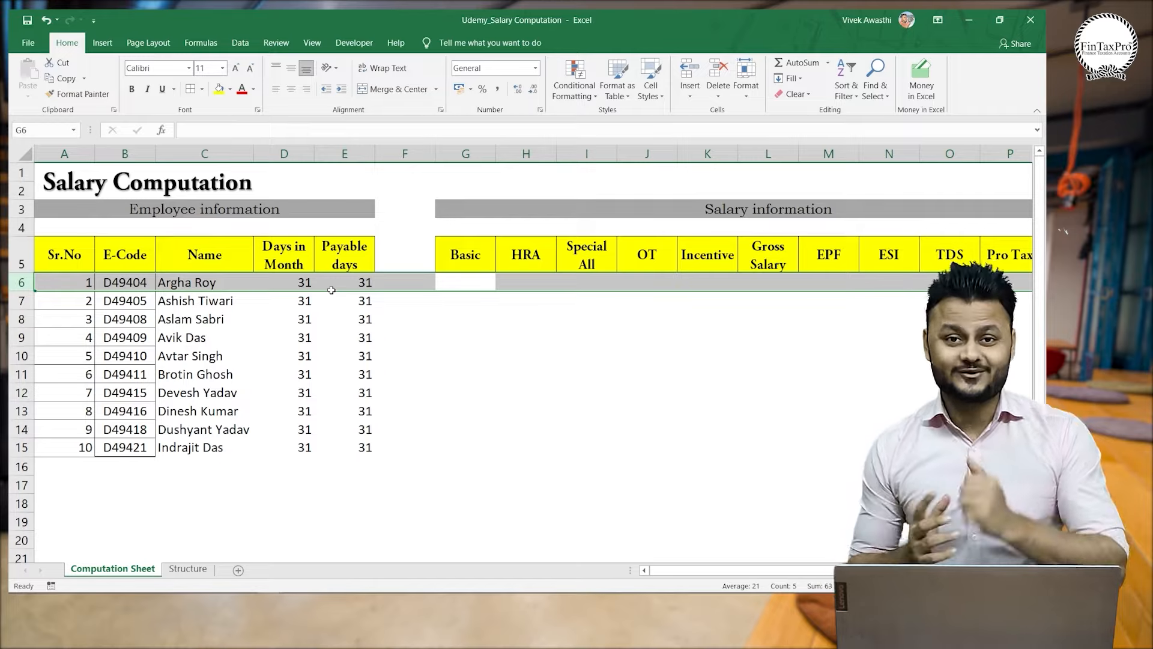
pyautogui.click(328, 288)
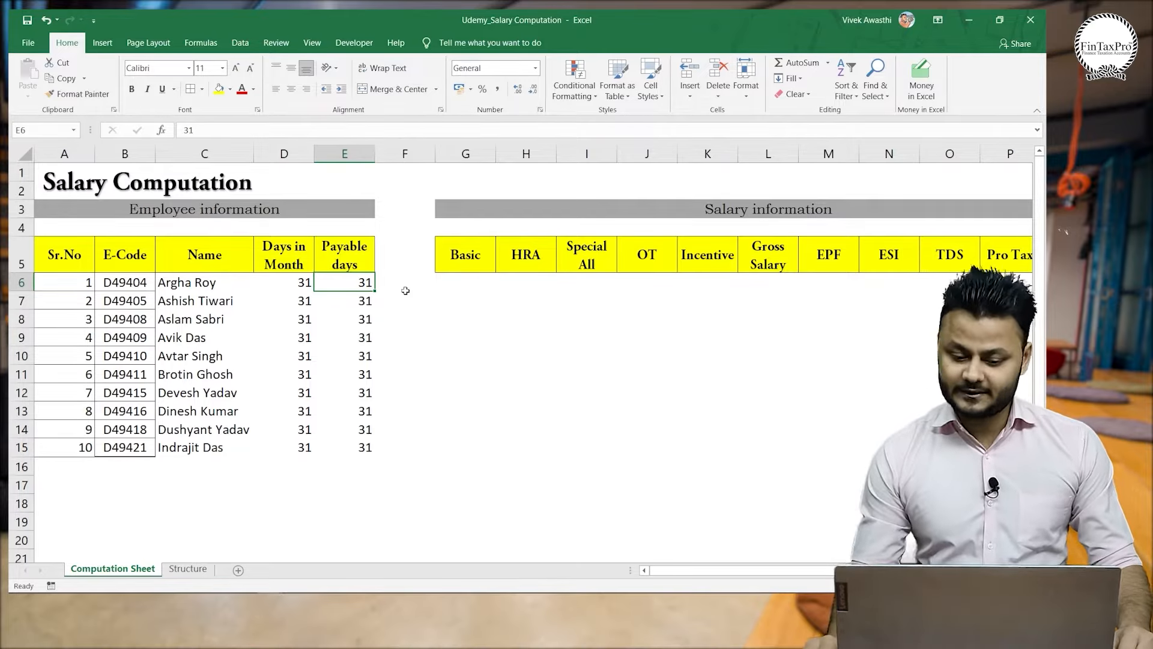
# Enter =VLOOKUP(B6,Structure!B3:D12,3,0) in G6 to fetch the first employee's Basic salary by E-Code.
pyautogui.click(454, 277)
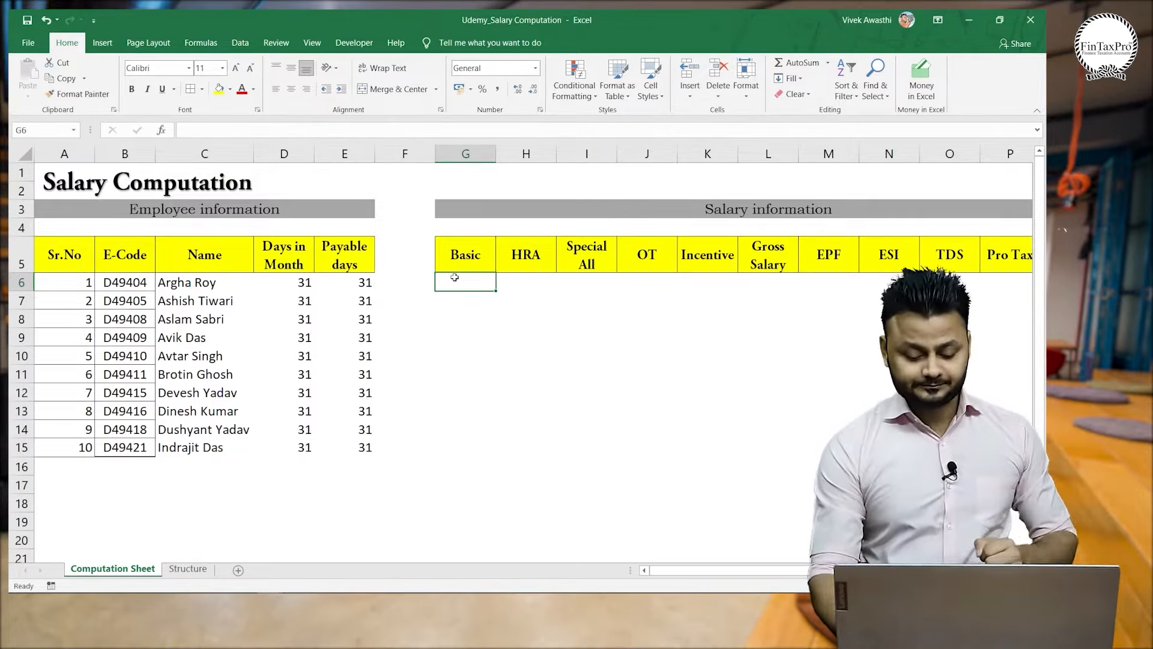
pyautogui.write('=')
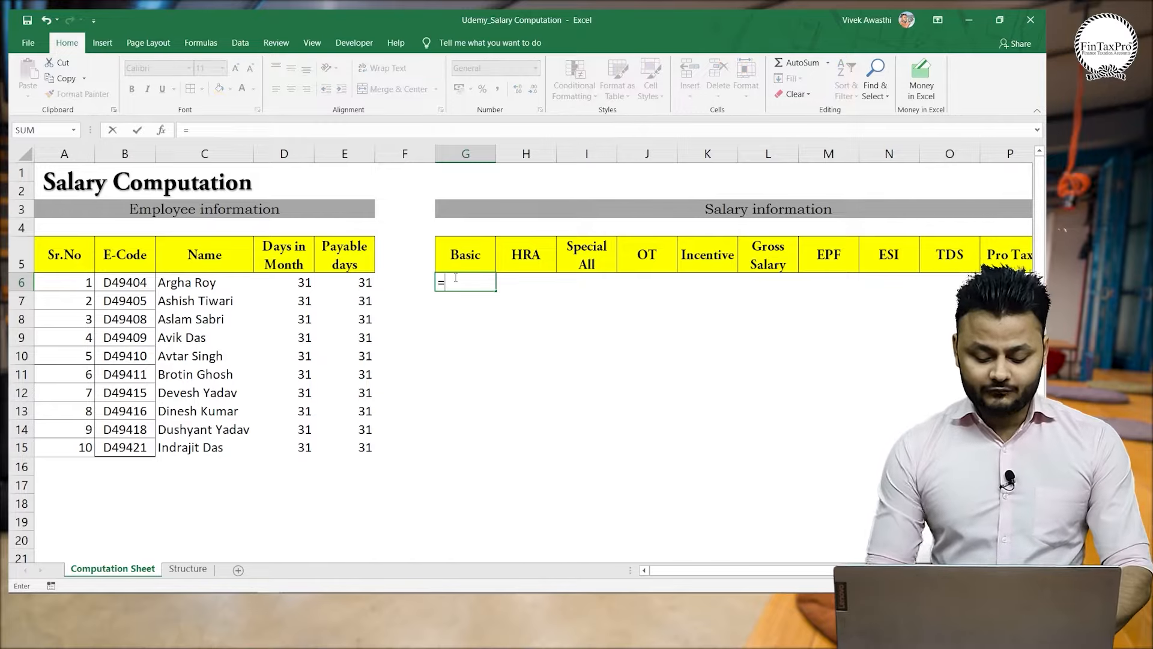
pyautogui.write('vlo')
pyautogui.press('Tab')
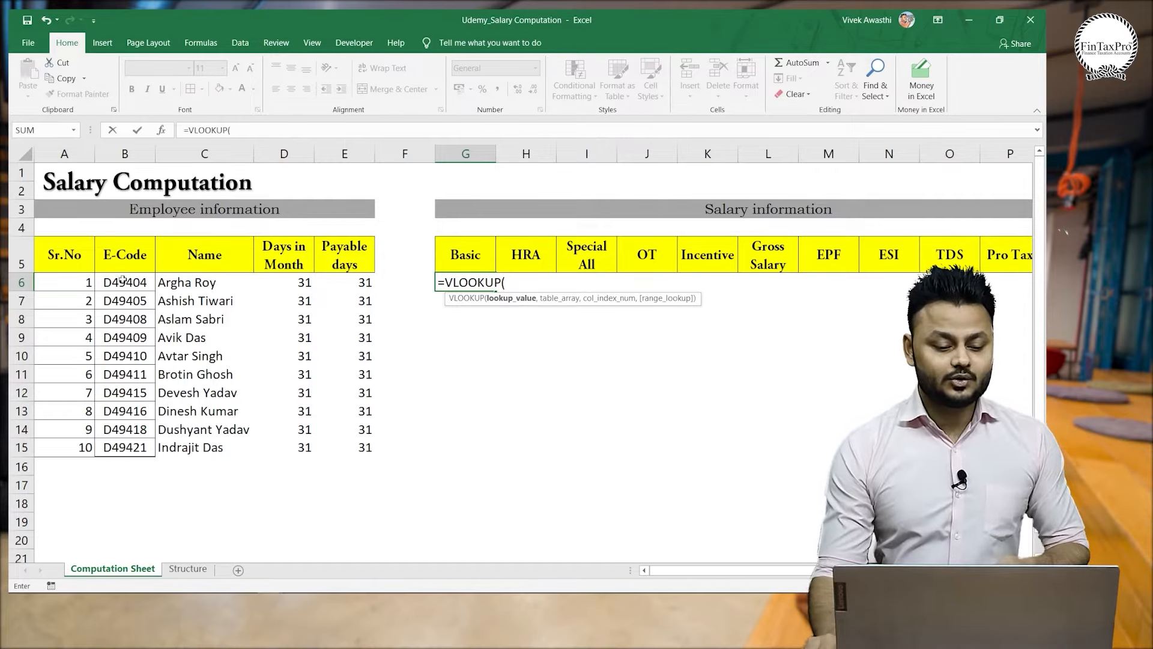
pyautogui.click(124, 280)
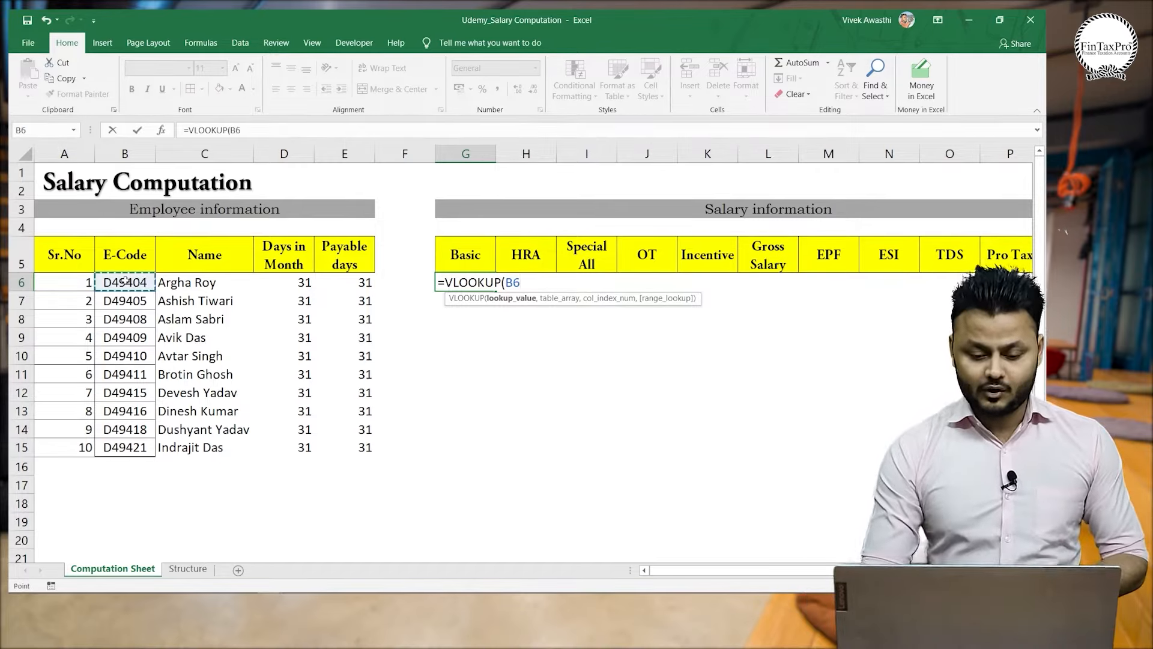
pyautogui.write(',')
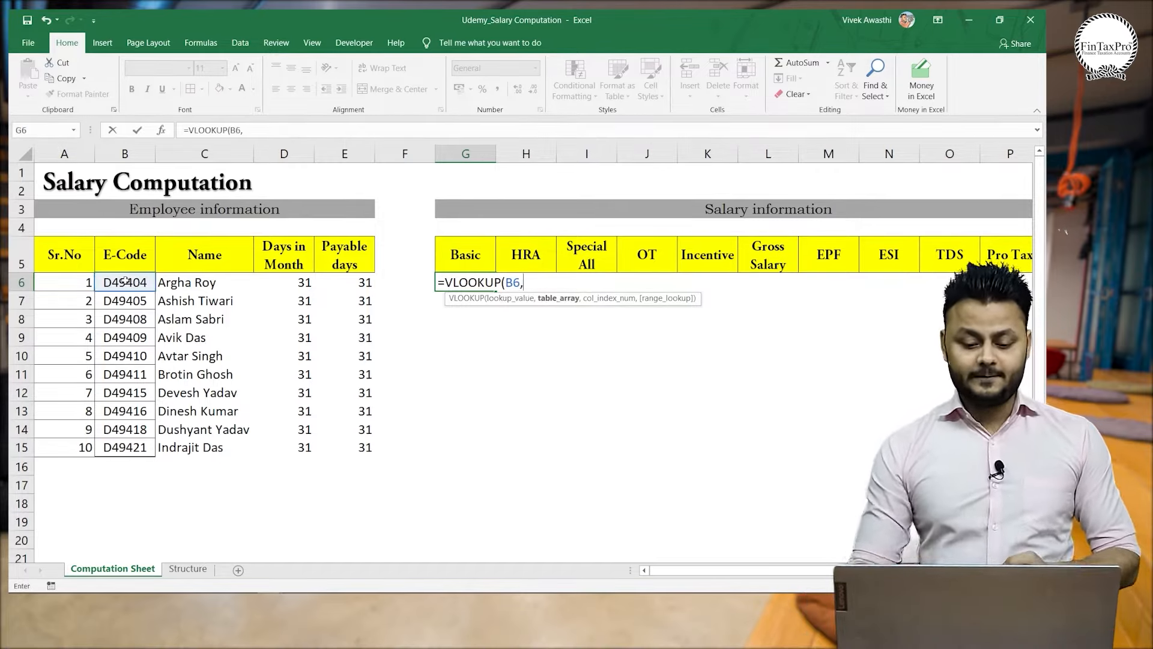
pyautogui.click(188, 569)
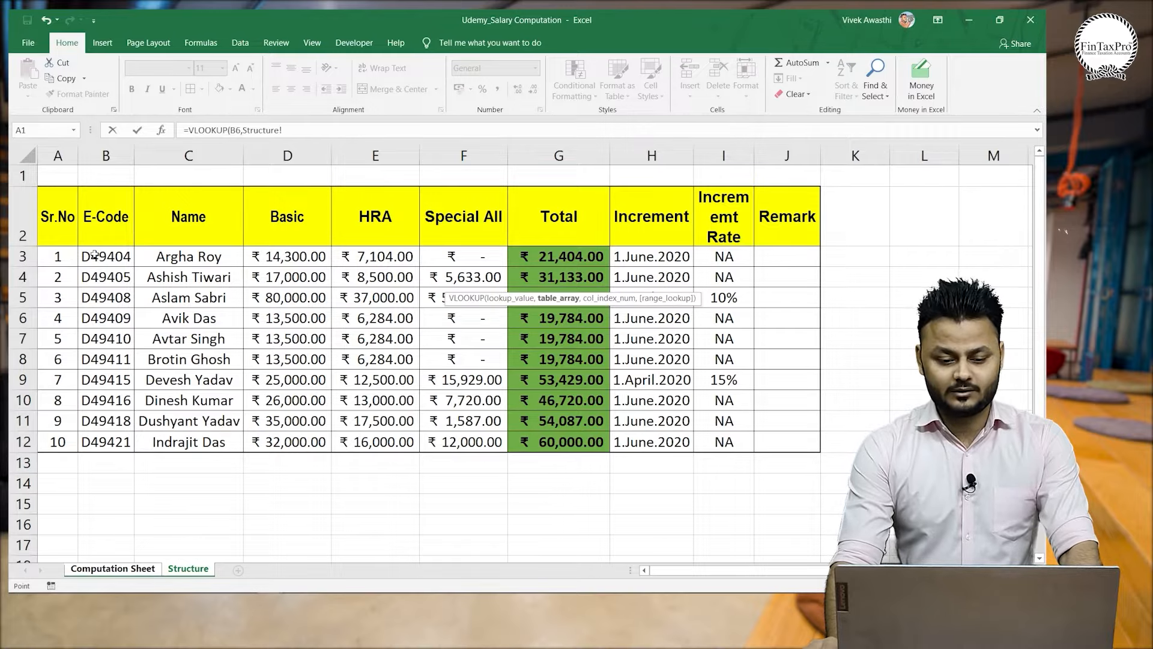
pyautogui.moveTo(95, 255); pyautogui.dragTo(296, 444)
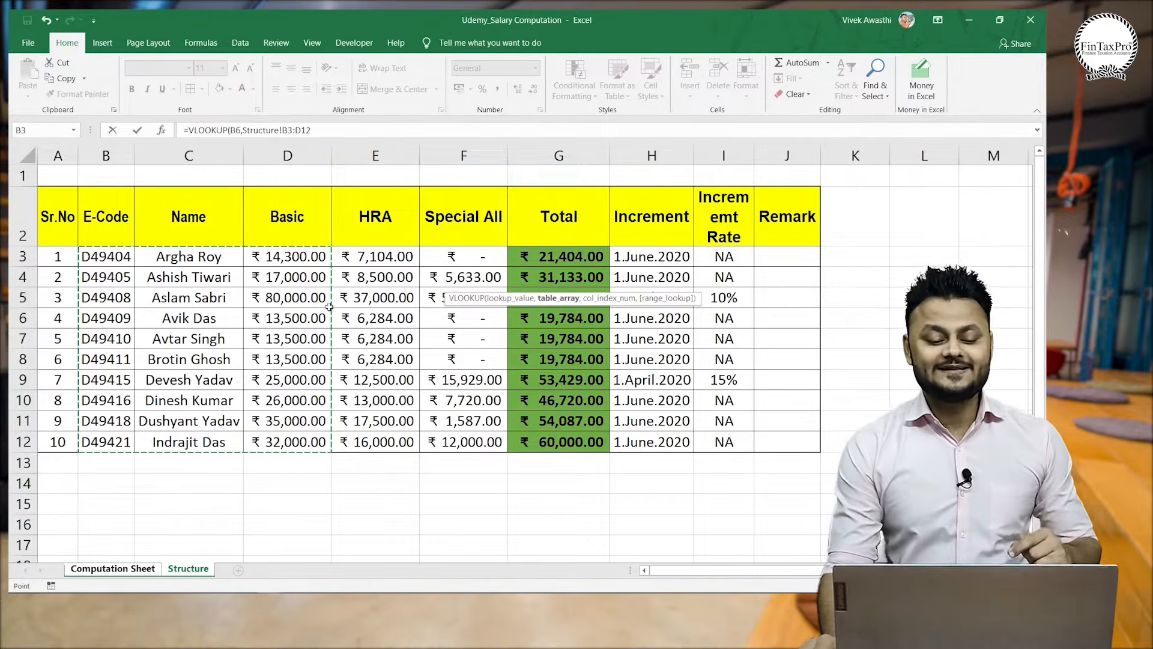
pyautogui.write(',')
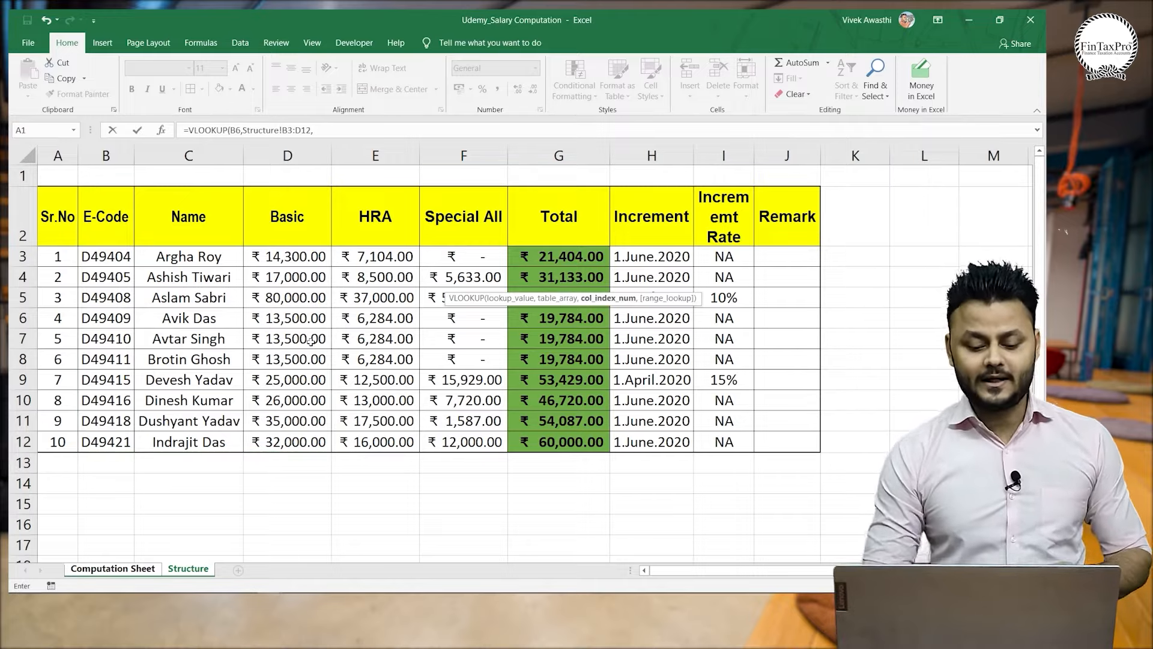
pyautogui.write('3')
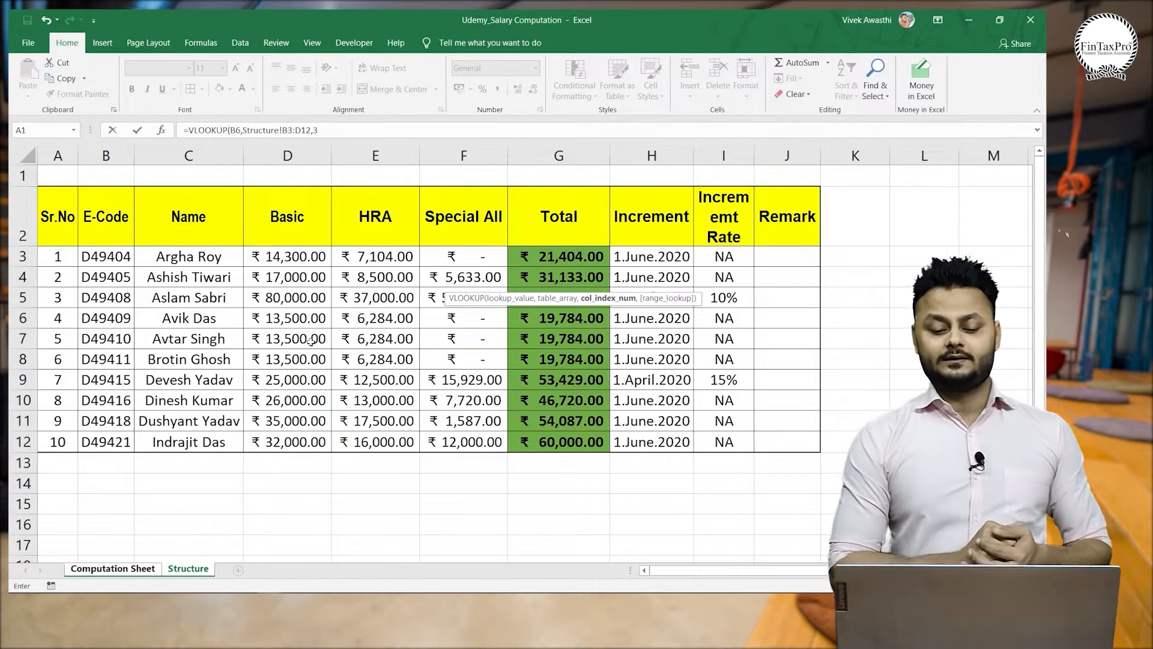
pyautogui.write(',0')
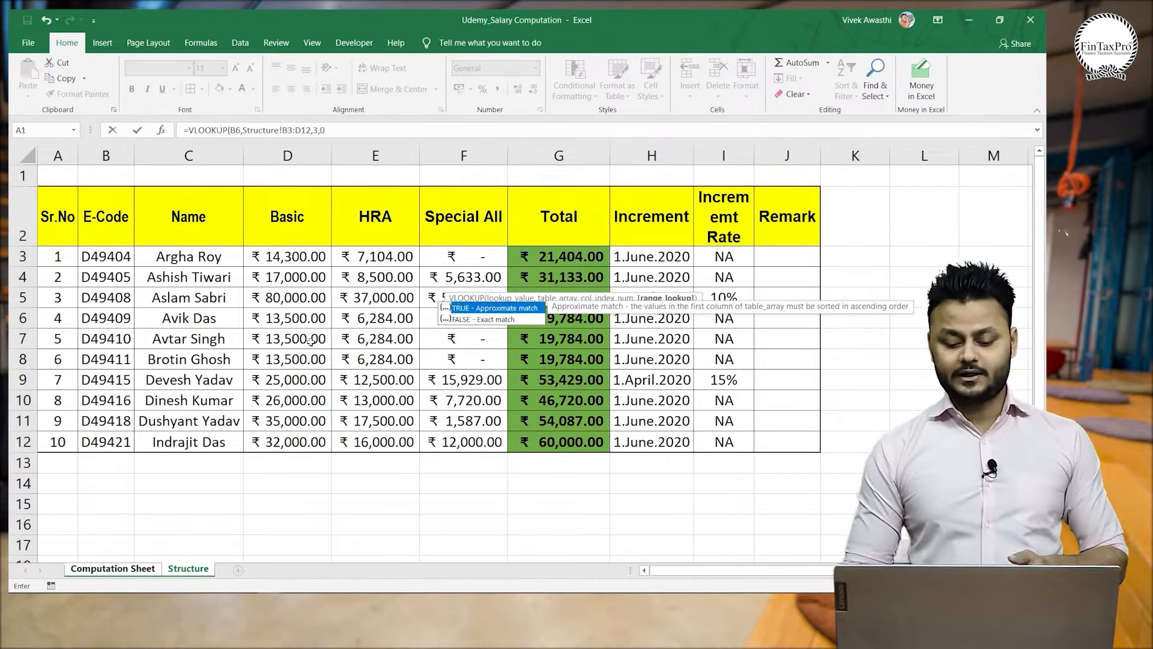
pyautogui.press('Return')
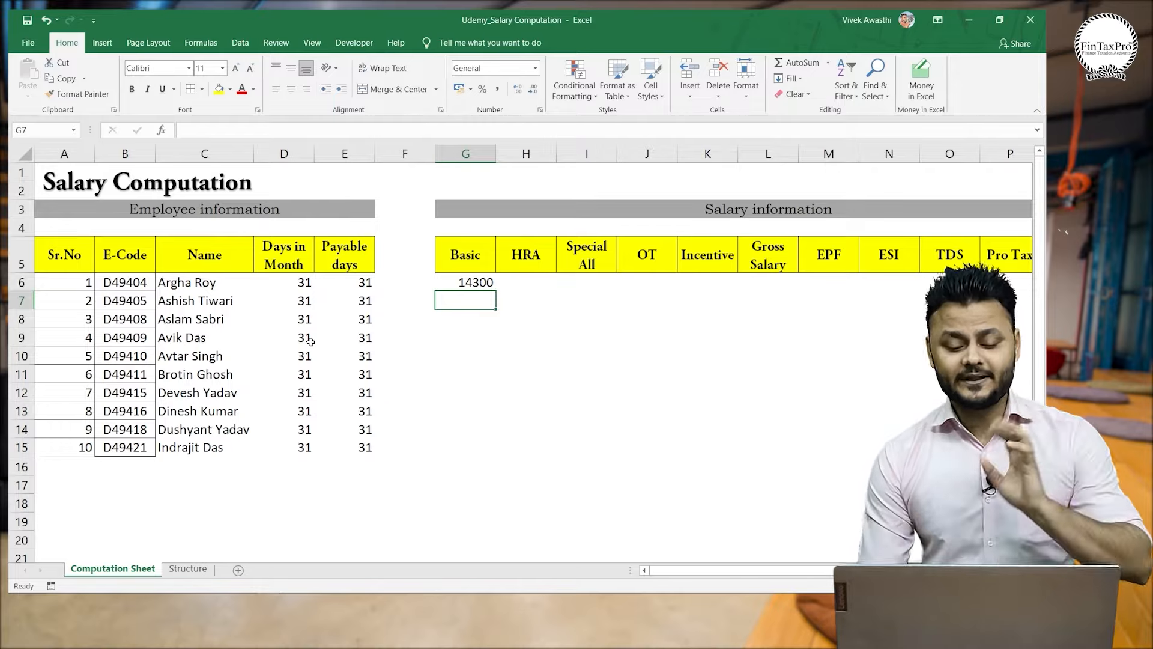
# Lock the table range in G6's Basic lookup formula as Structure!$B$3:$D$12.
pyautogui.press('Up')
pyautogui.press('XF86AudioLowerVolume')
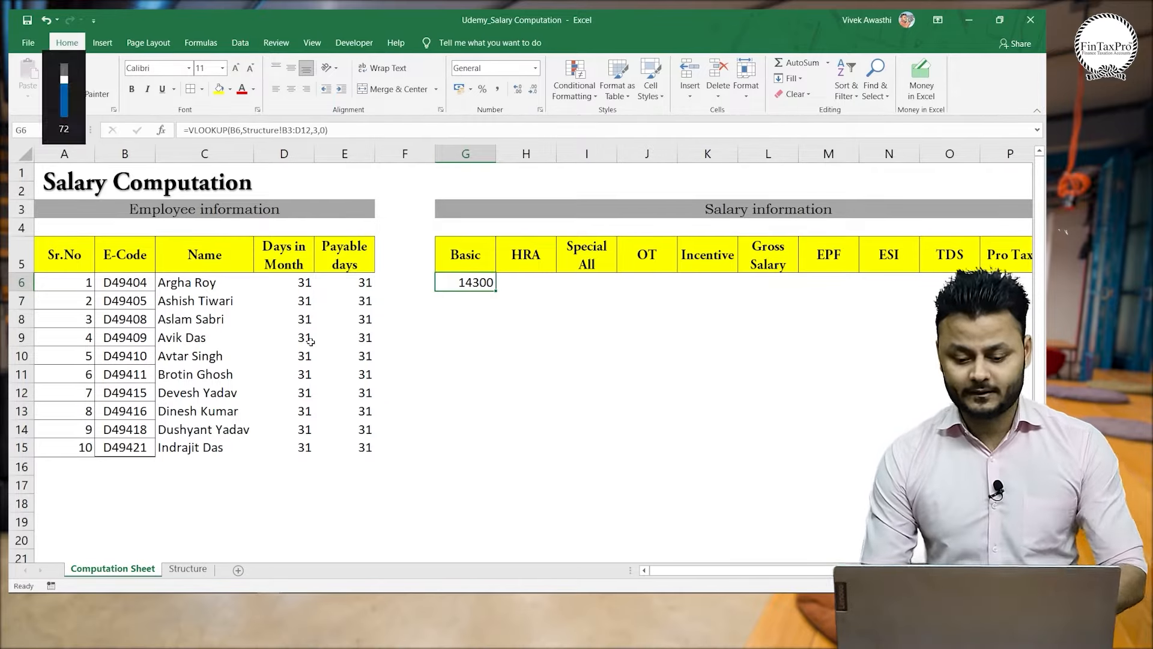
pyautogui.press('F2')
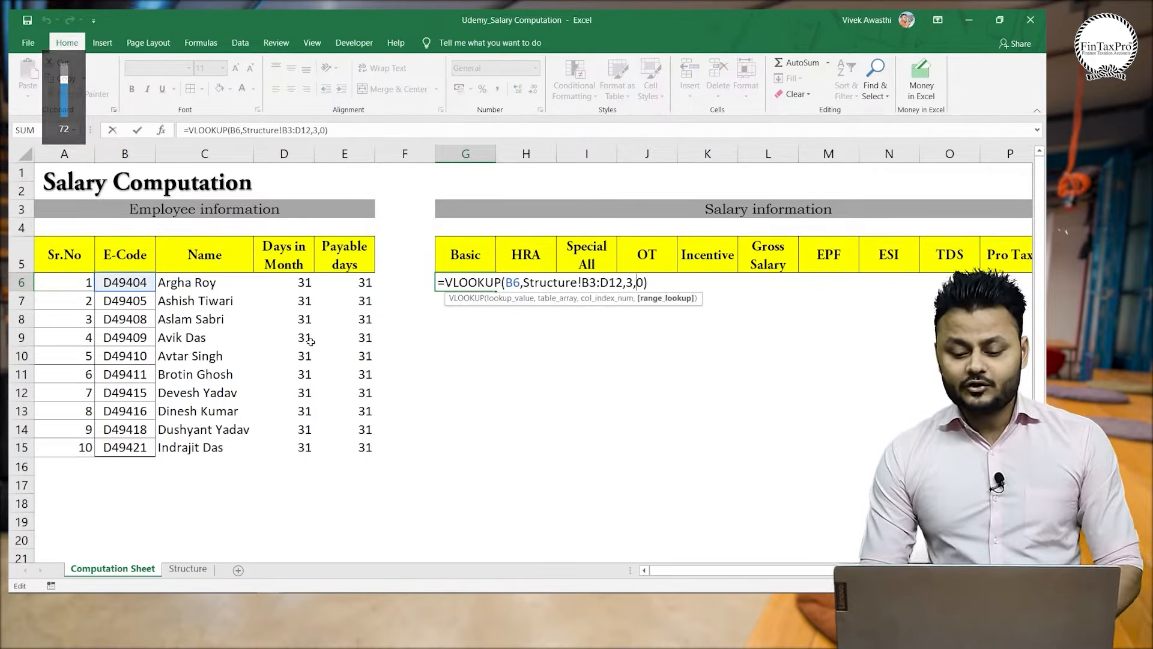
pyautogui.press('Left')
pyautogui.press('Left')
pyautogui.press('Left')
pyautogui.press('Left')
pyautogui.press('Left')
pyautogui.press('Left')
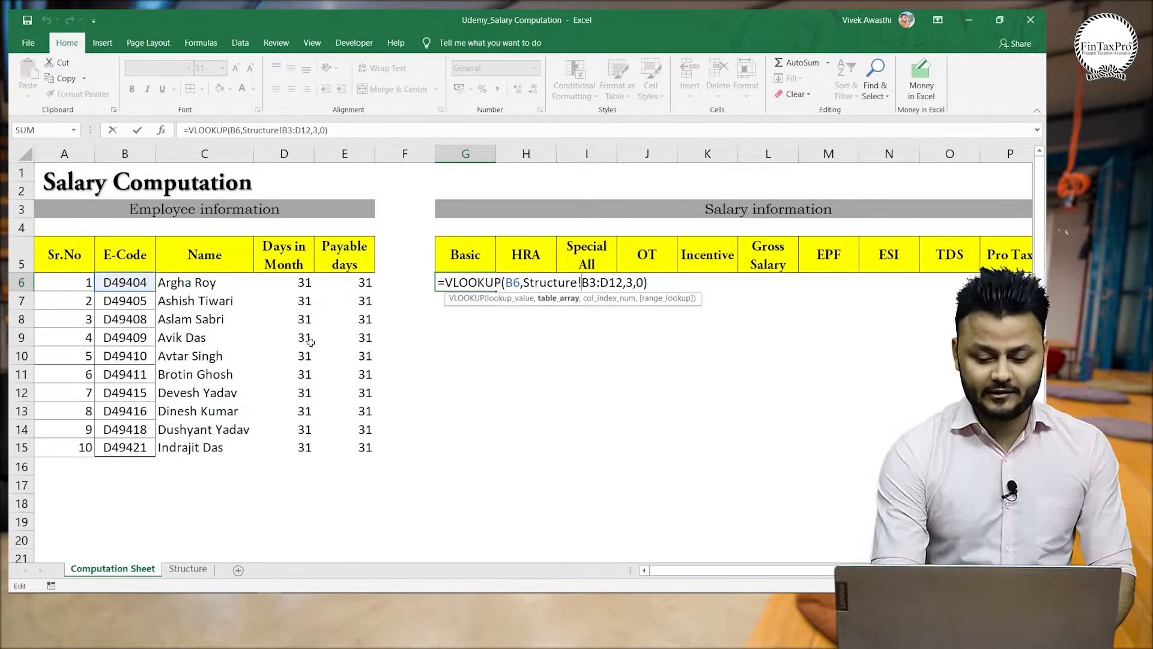
pyautogui.press('F4')
pyautogui.press('Right')
pyautogui.press('Right')
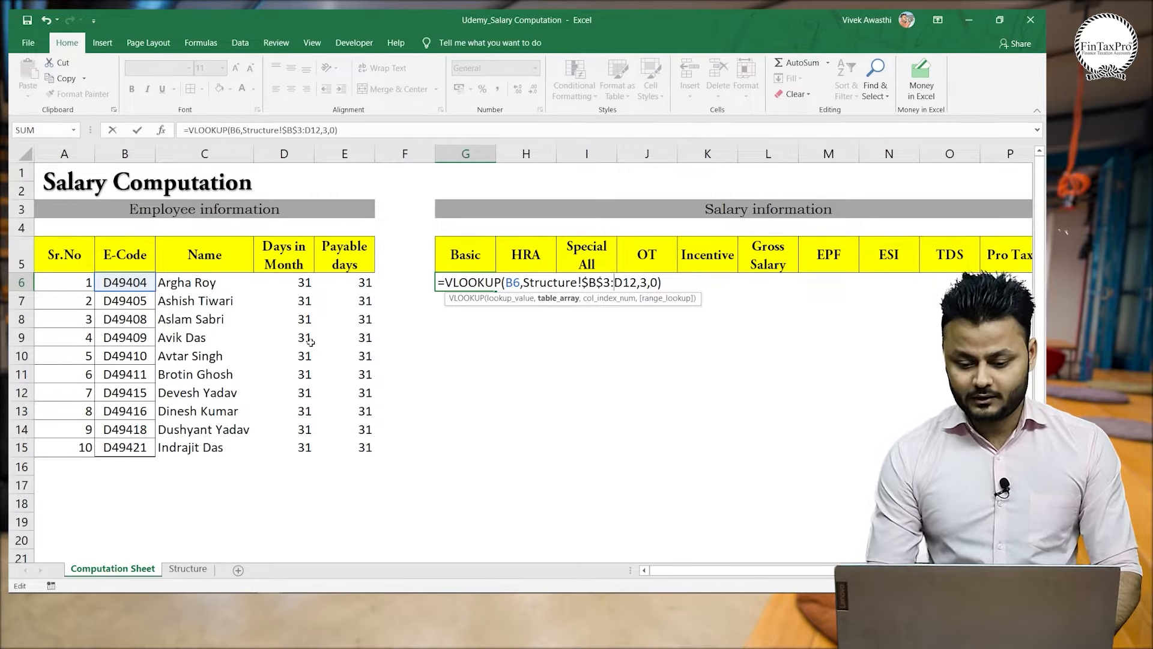
pyautogui.press('F4')
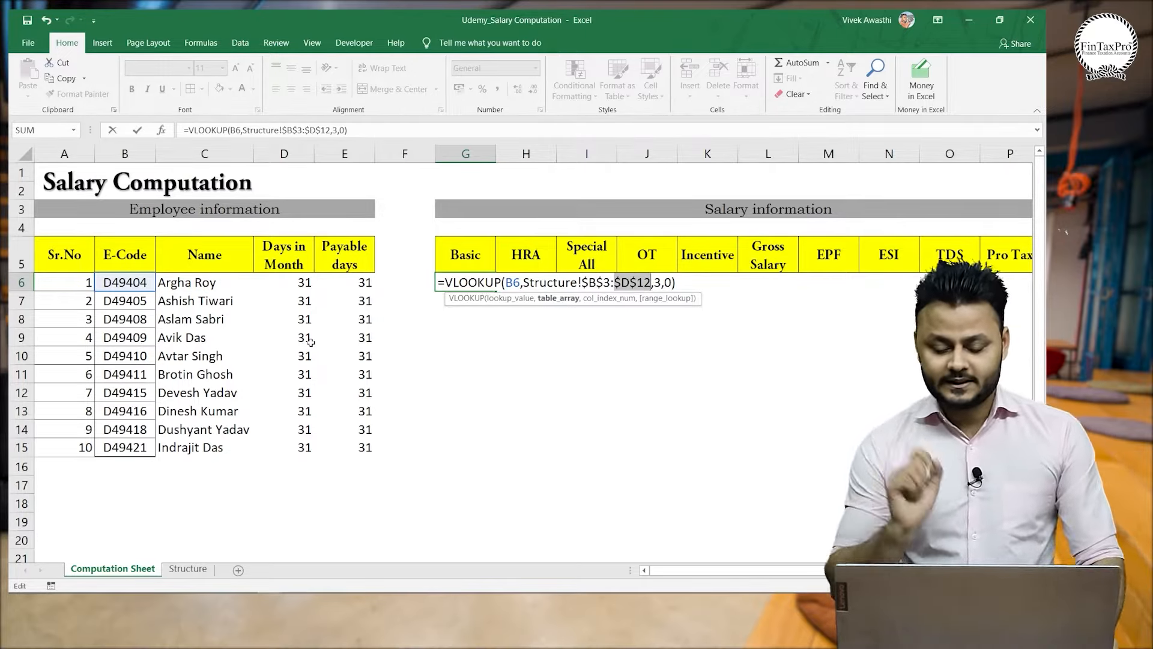
pyautogui.press('Return')
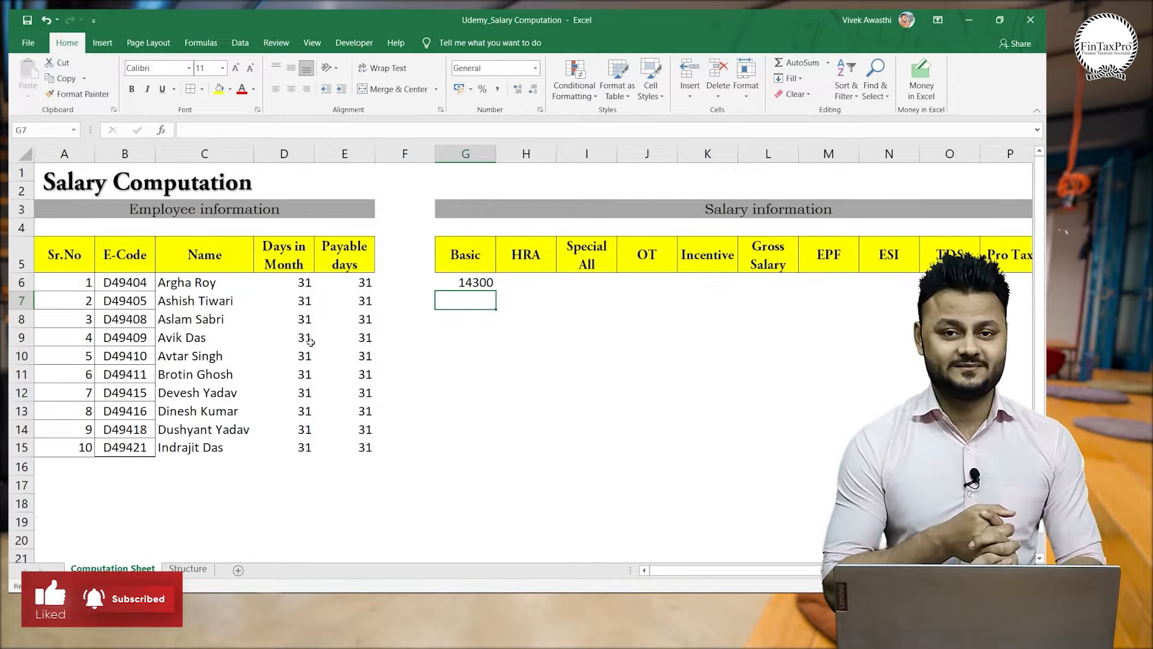
# Append a division operator to the first employee's Basic lookup formula in G6.
pyautogui.press('Left')
pyautogui.press('Left')
pyautogui.press('Up')
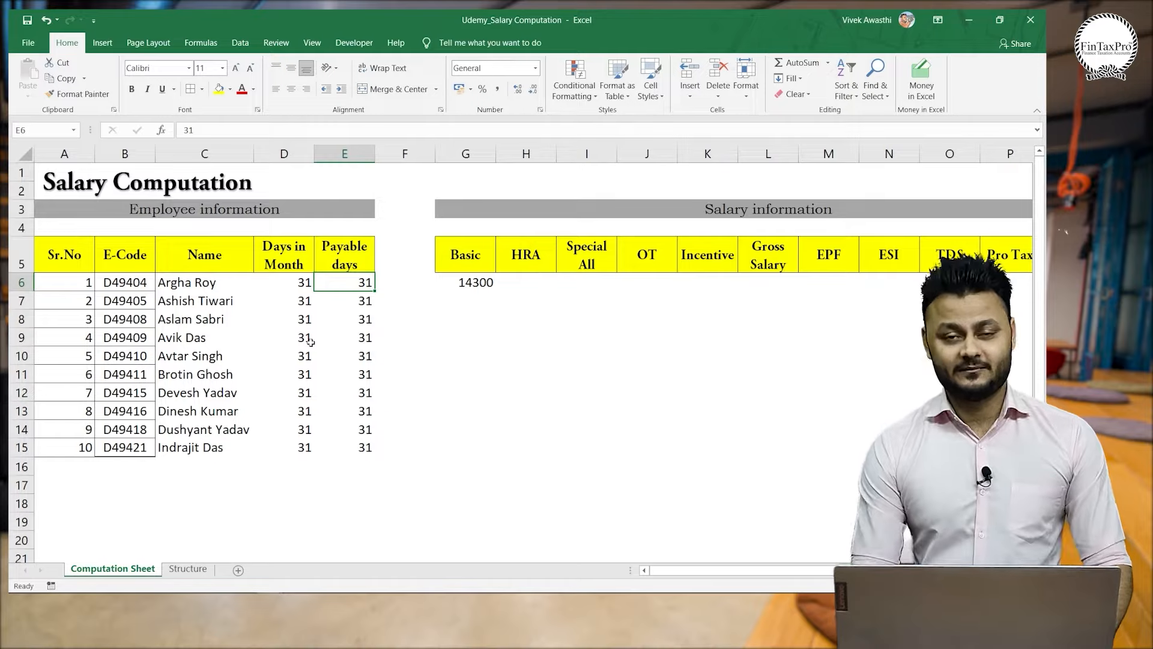
pyautogui.press('Right')
pyautogui.press('Right')
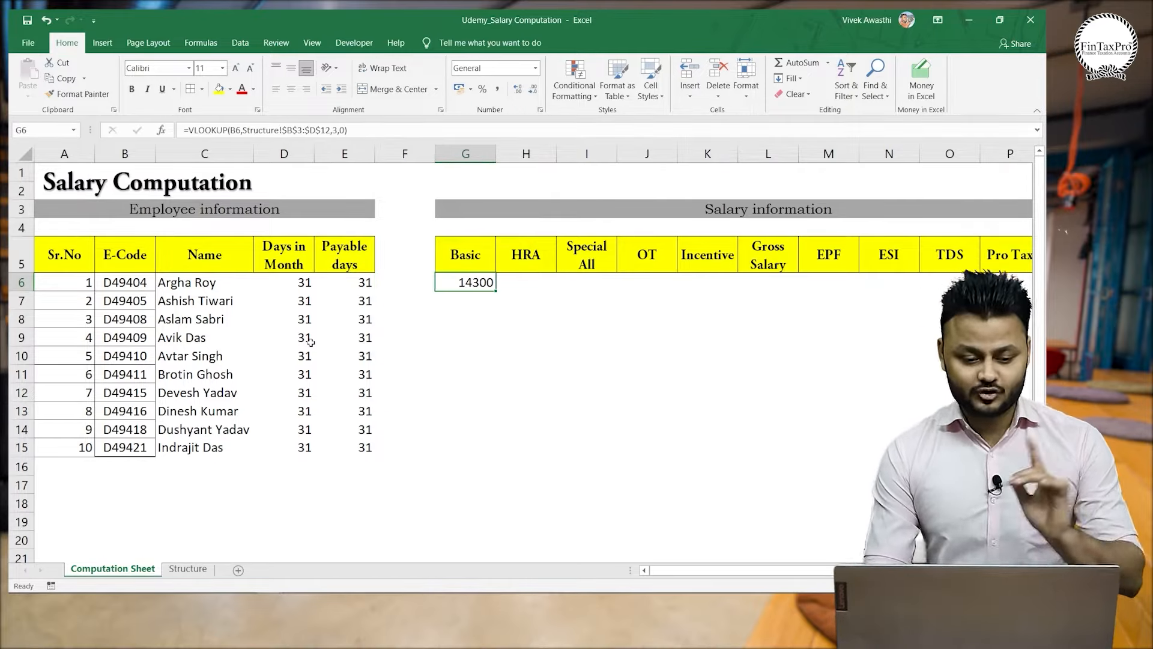
pyautogui.press('XF86AudioLowerVolume')
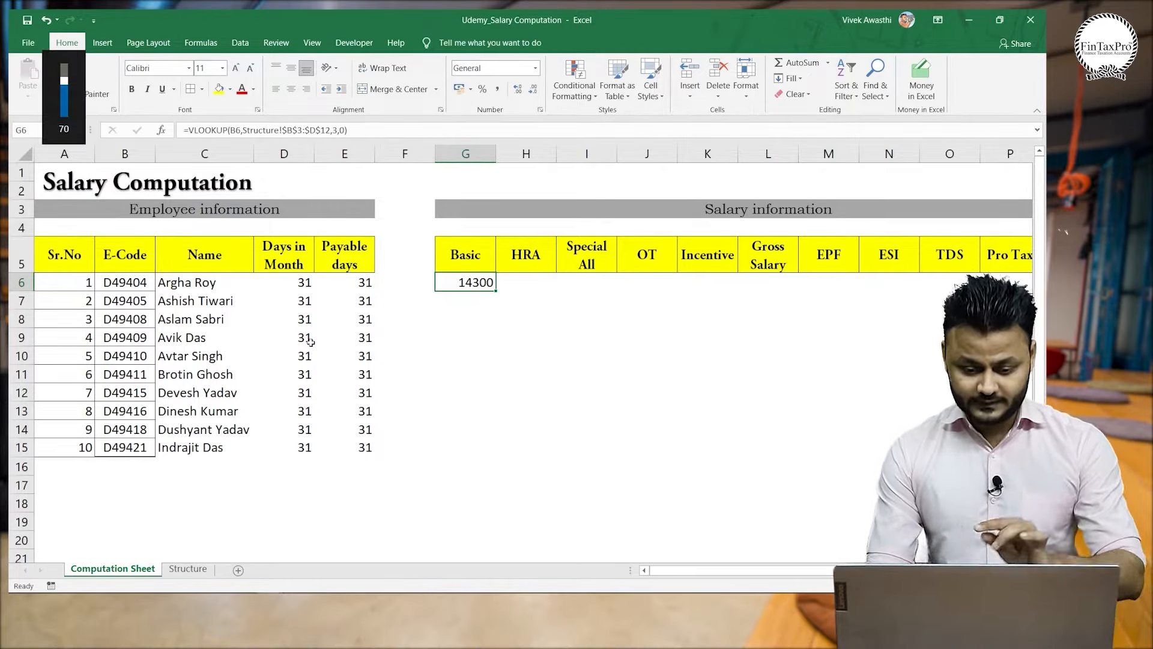
pyautogui.press('F2')
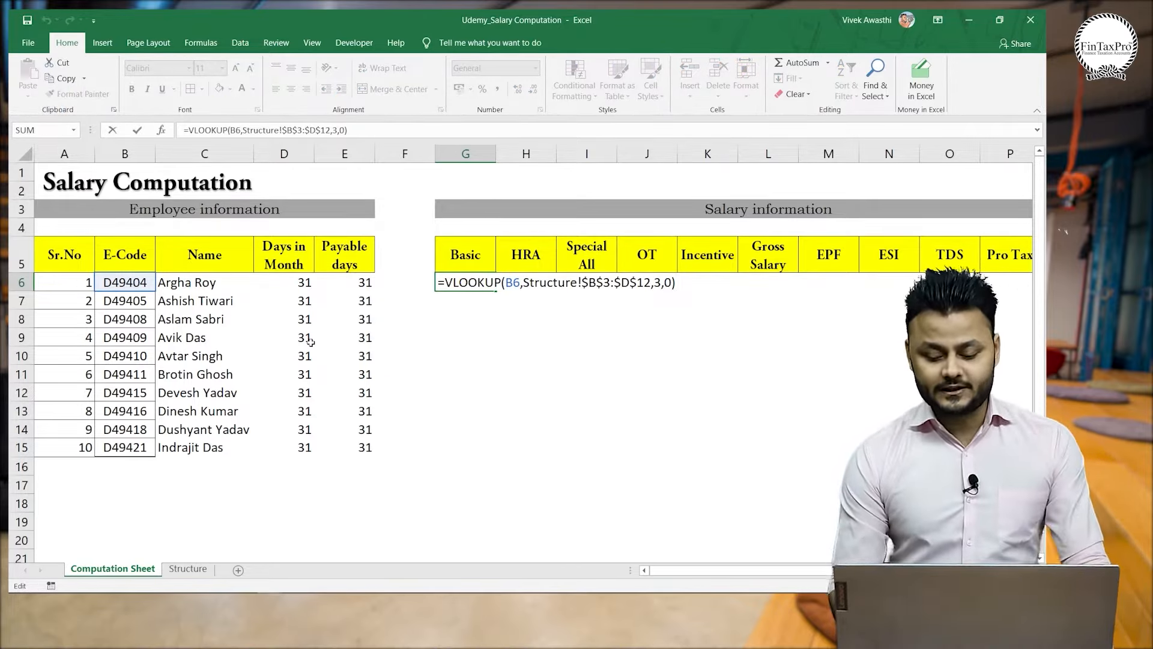
pyautogui.write('/')
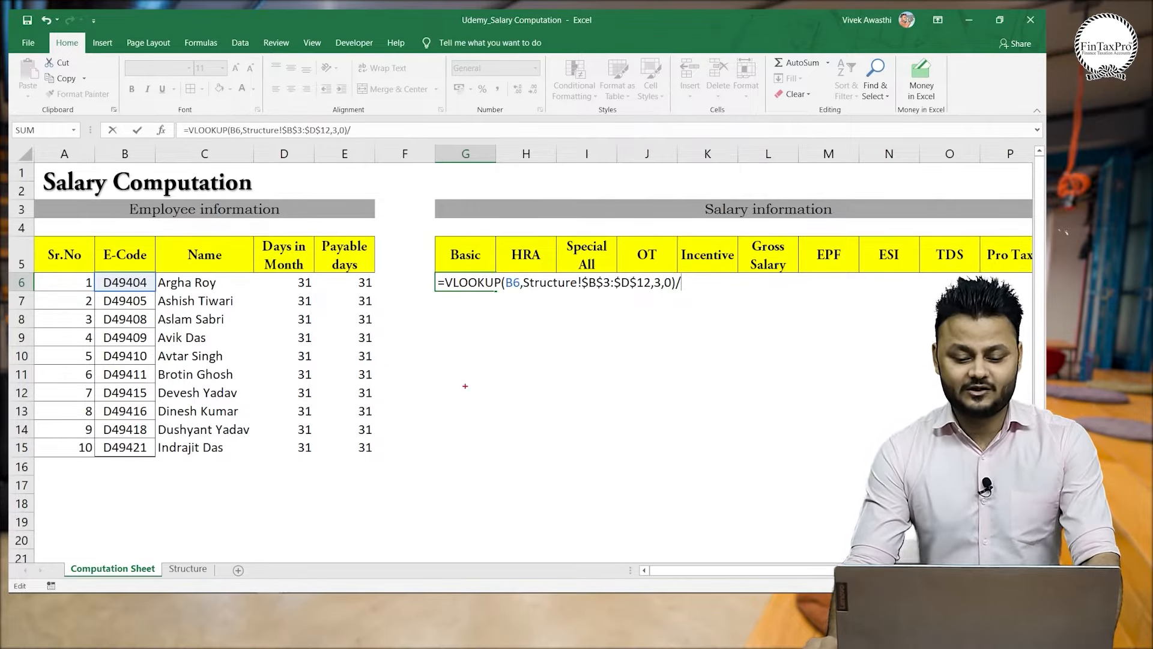
# Sketch the proration over the sheet as salary divided by Days in Month times Payable days, and clear the drawing.
pyautogui.moveTo(465, 385)
pyautogui.mouseDown()
pyautogui.moveTo(480, 422)
pyautogui.moveTo(511, 414)
pyautogui.moveTo(524, 428)
pyautogui.mouseUp()
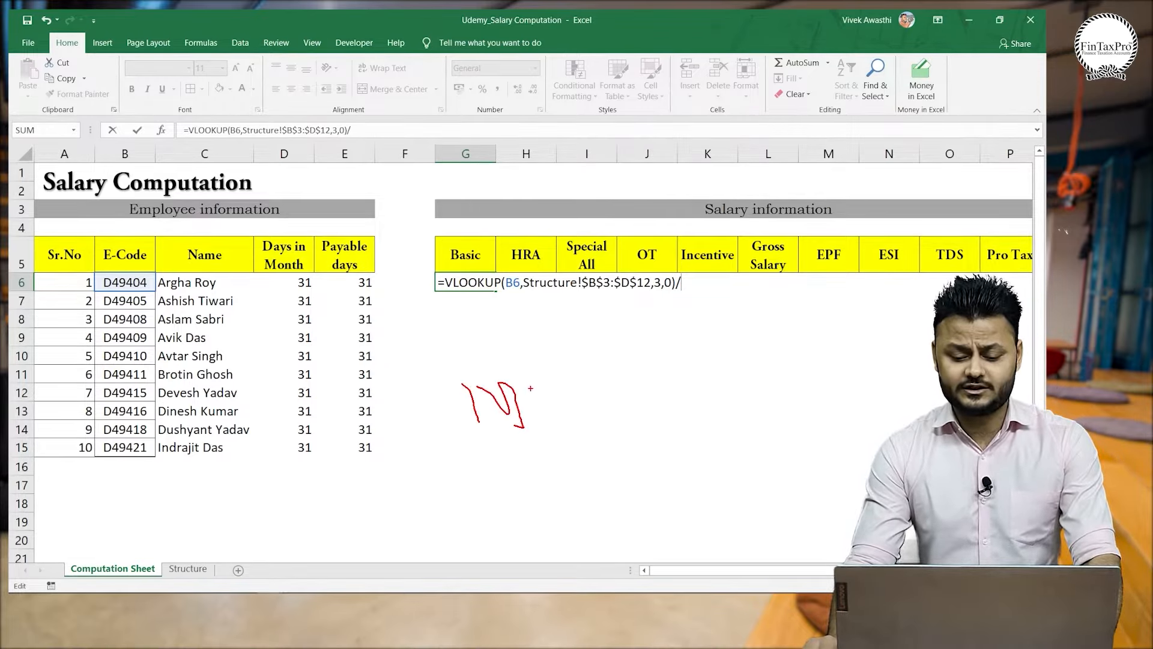
pyautogui.moveTo(530, 389)
pyautogui.mouseDown()
pyautogui.moveTo(544, 408)
pyautogui.moveTo(578, 390)
pyautogui.mouseUp()
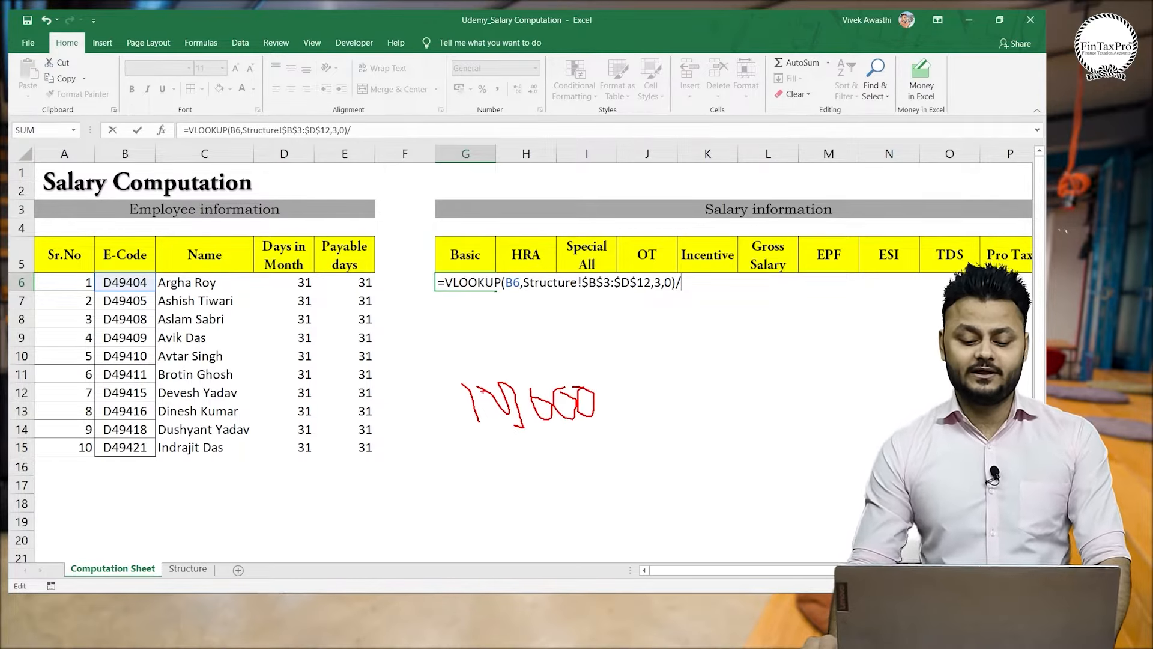
pyautogui.moveTo(482, 386); pyautogui.dragTo(524, 420)
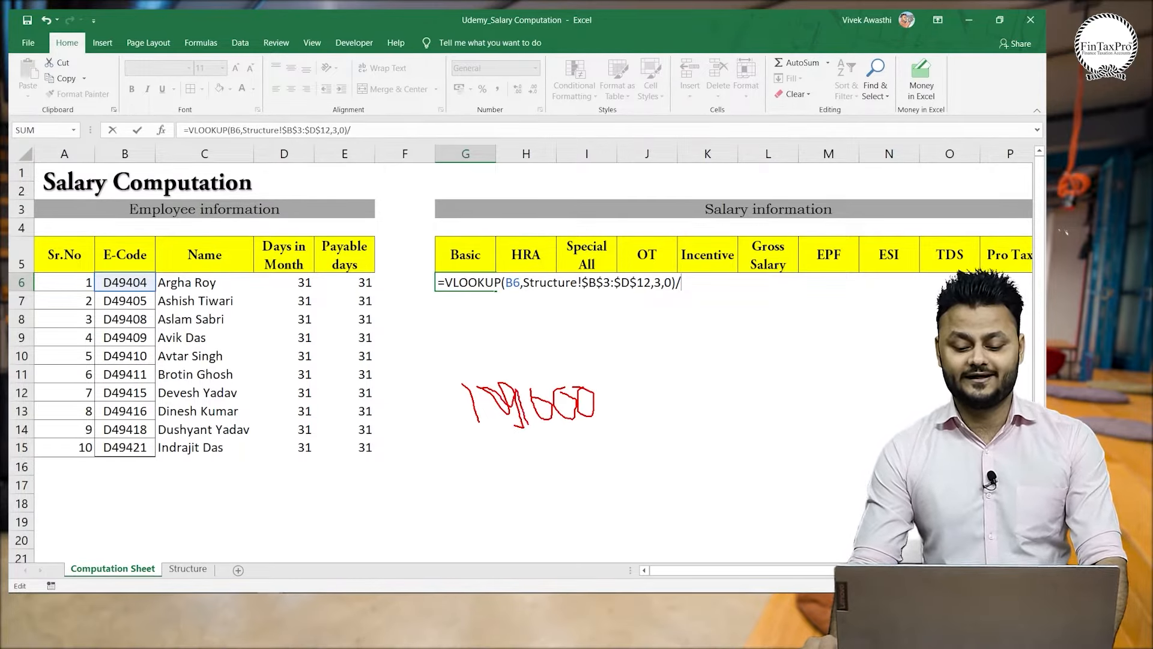
pyautogui.moveTo(461, 445); pyautogui.dragTo(650, 430)
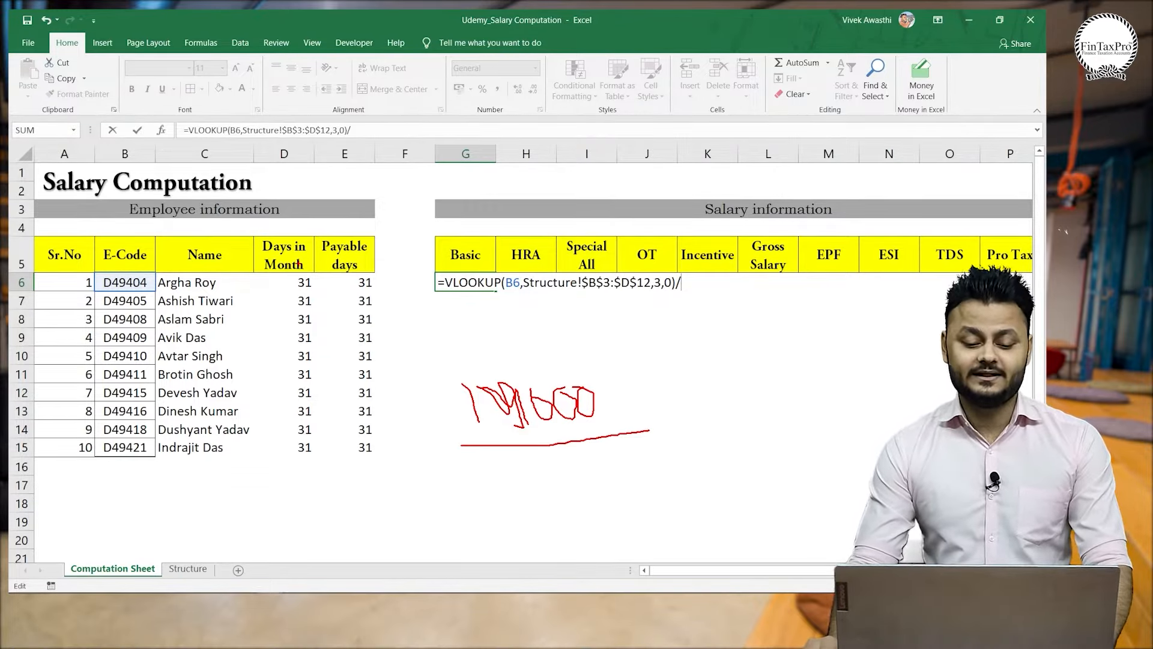
pyautogui.moveTo(296, 265)
pyautogui.mouseDown()
pyautogui.moveTo(295, 297)
pyautogui.moveTo(304, 270)
pyautogui.mouseUp()
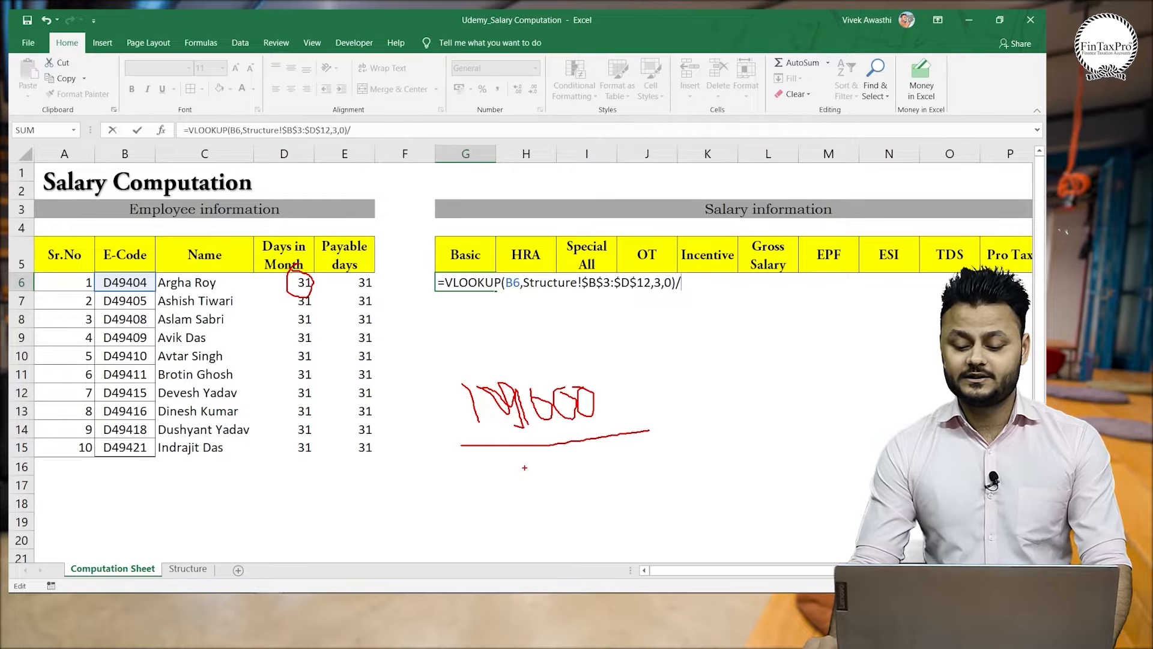
pyautogui.moveTo(522, 468)
pyautogui.mouseDown()
pyautogui.moveTo(549, 481)
pyautogui.moveTo(547, 495)
pyautogui.moveTo(576, 495)
pyautogui.mouseUp()
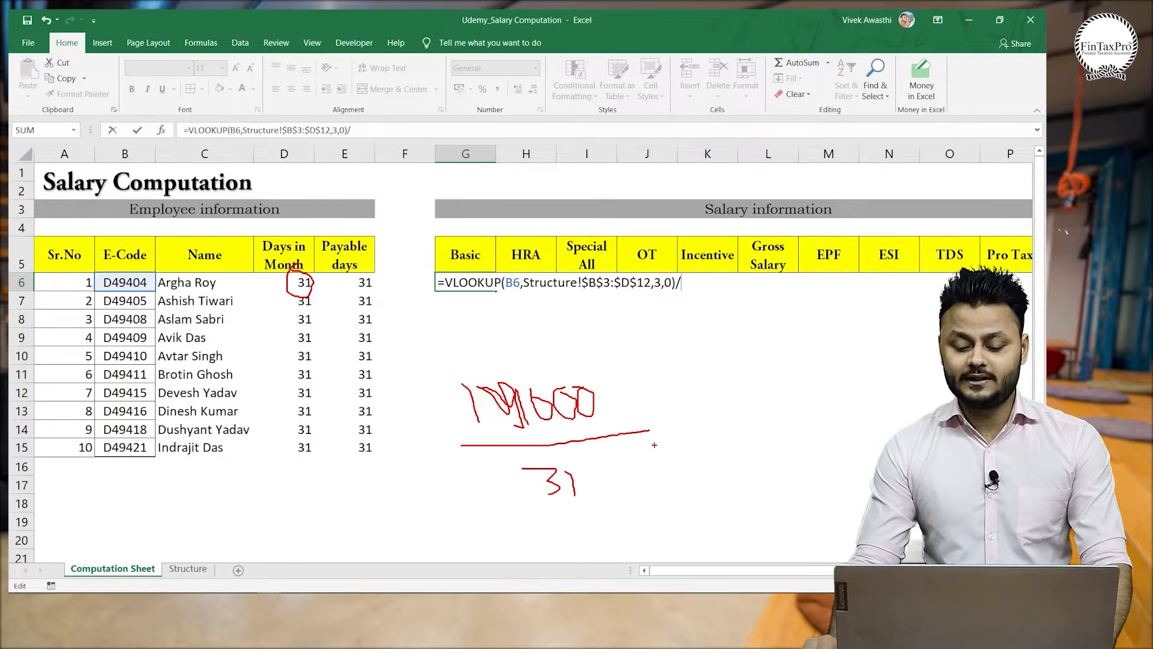
pyautogui.moveTo(678, 418)
pyautogui.mouseDown()
pyautogui.moveTo(659, 449)
pyautogui.moveTo(643, 446)
pyautogui.moveTo(688, 443)
pyautogui.mouseUp()
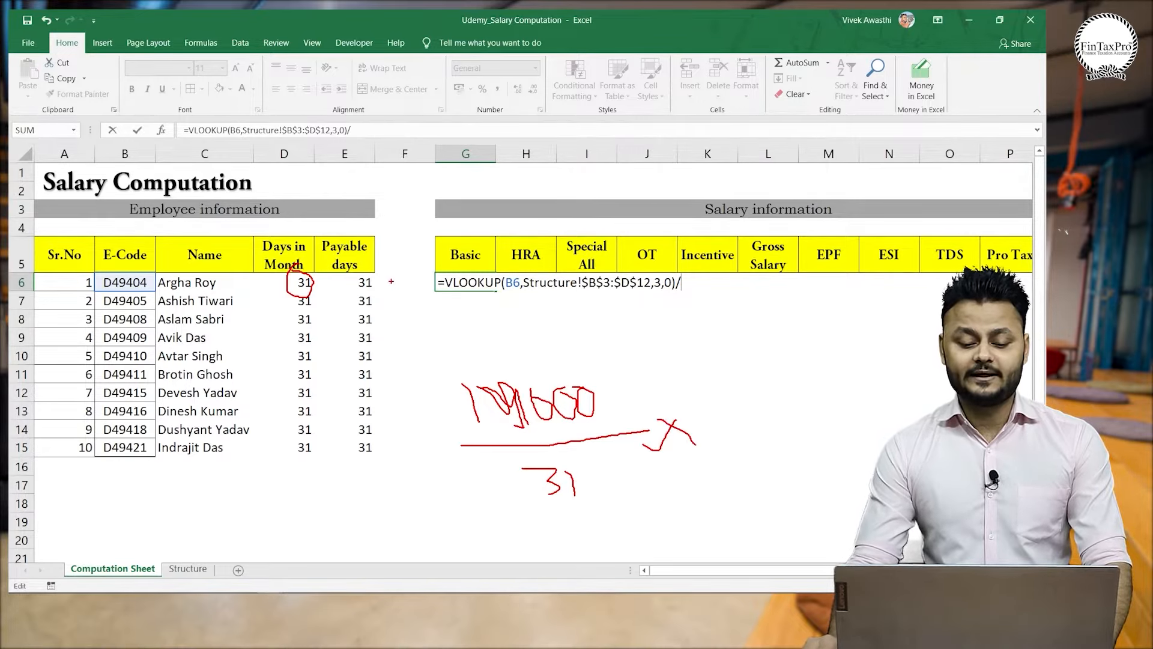
pyautogui.moveTo(375, 273)
pyautogui.mouseDown()
pyautogui.moveTo(340, 273)
pyautogui.moveTo(372, 296)
pyautogui.moveTo(379, 281)
pyautogui.mouseUp()
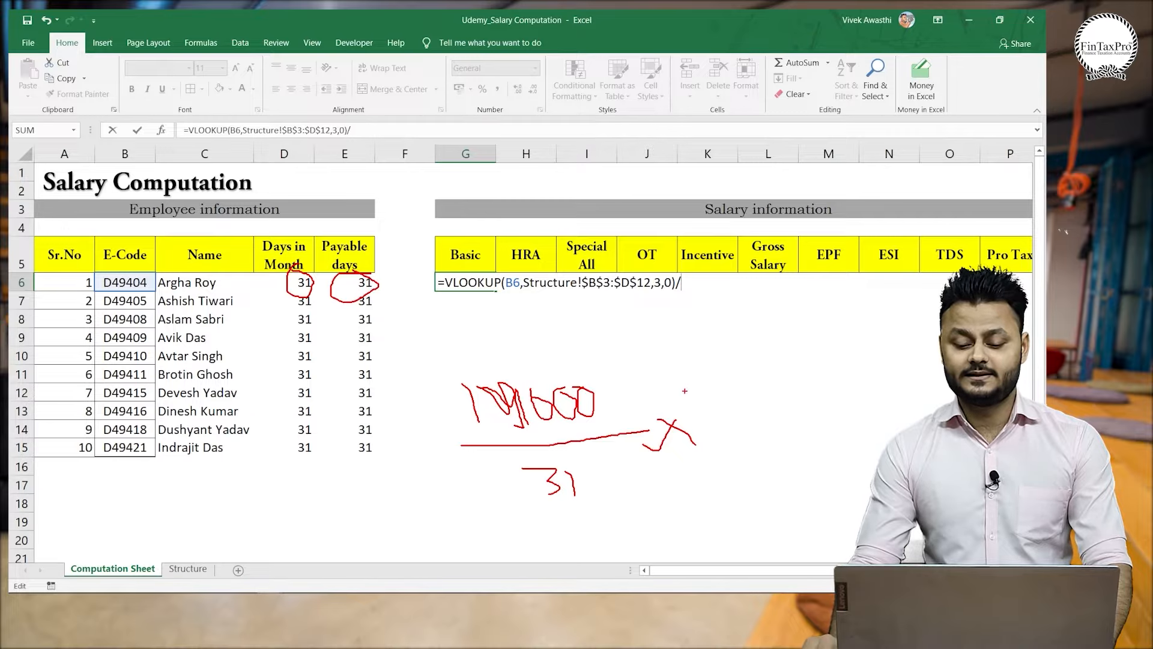
pyautogui.moveTo(685, 395)
pyautogui.mouseDown()
pyautogui.moveTo(709, 406)
pyautogui.moveTo(704, 425)
pyautogui.moveTo(739, 427)
pyautogui.mouseUp()
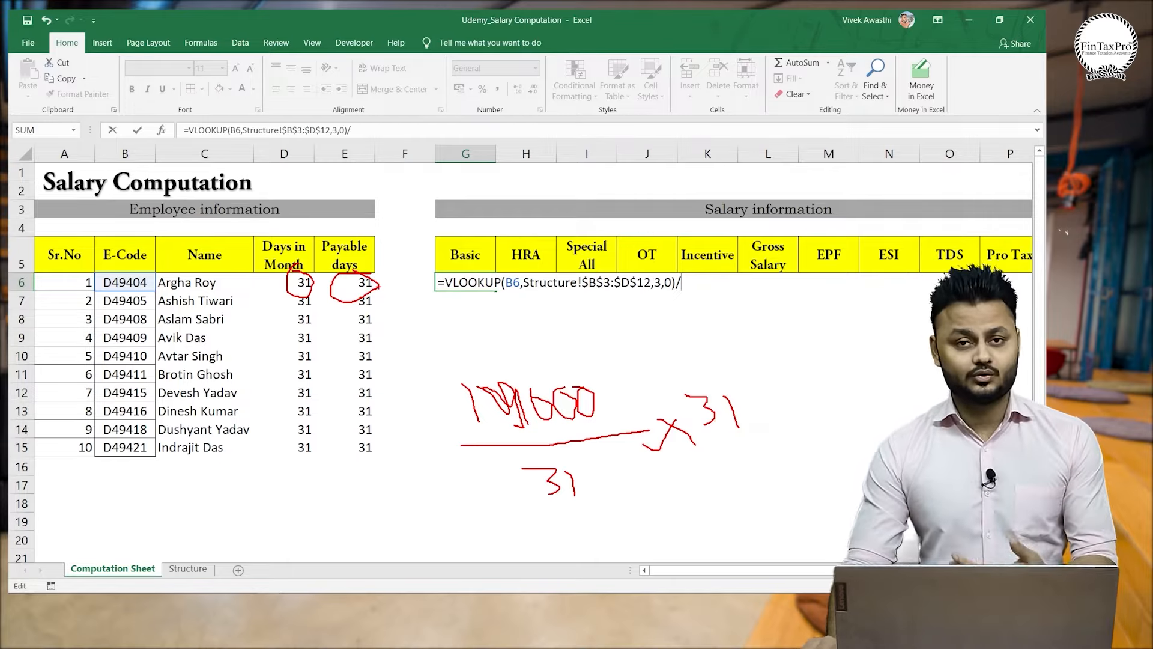
pyautogui.press('Escape')
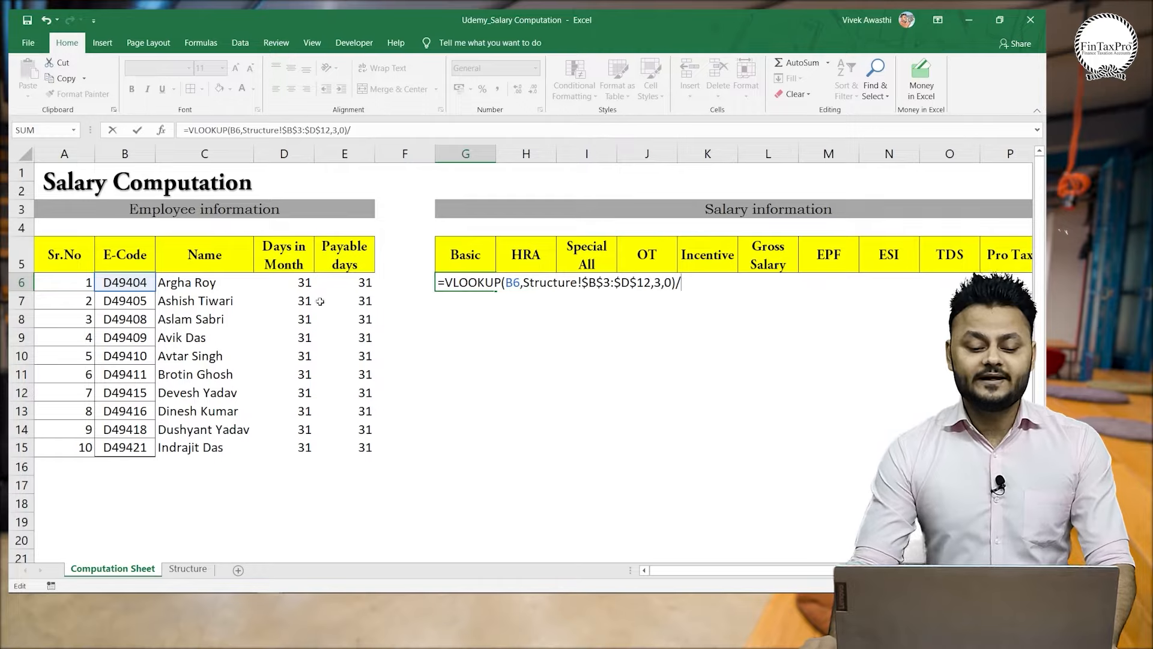
# Complete G6's Basic formula by dividing the lookup by Days in Month D6 and multiplying by Payable days E6.
pyautogui.click(291, 283)
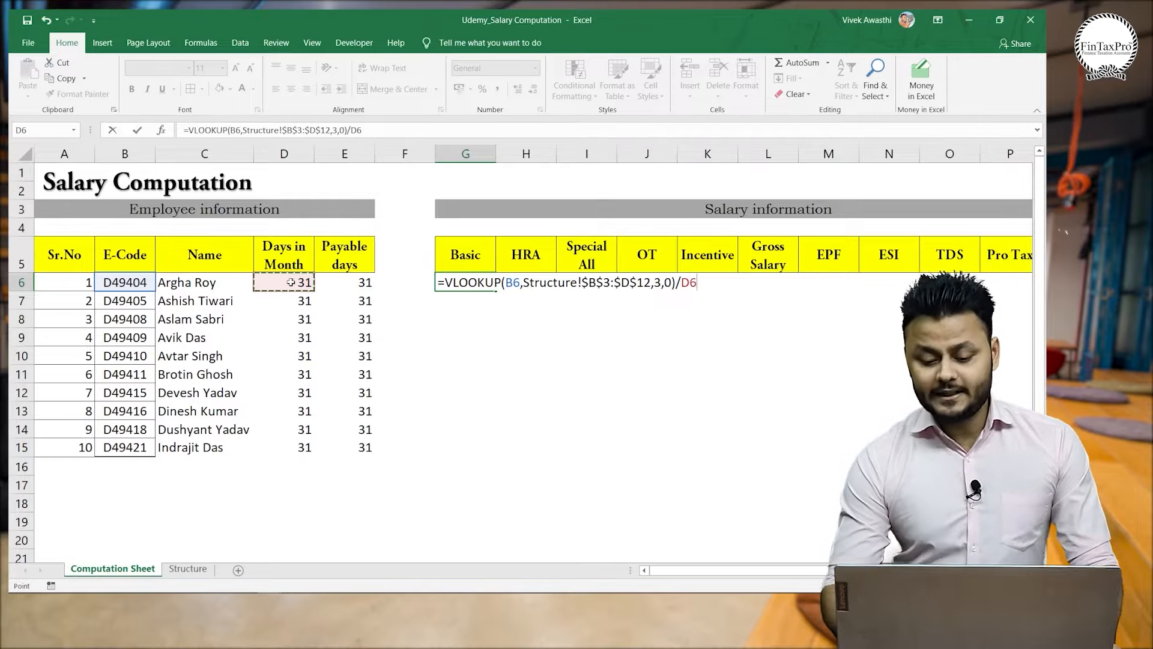
pyautogui.write('*')
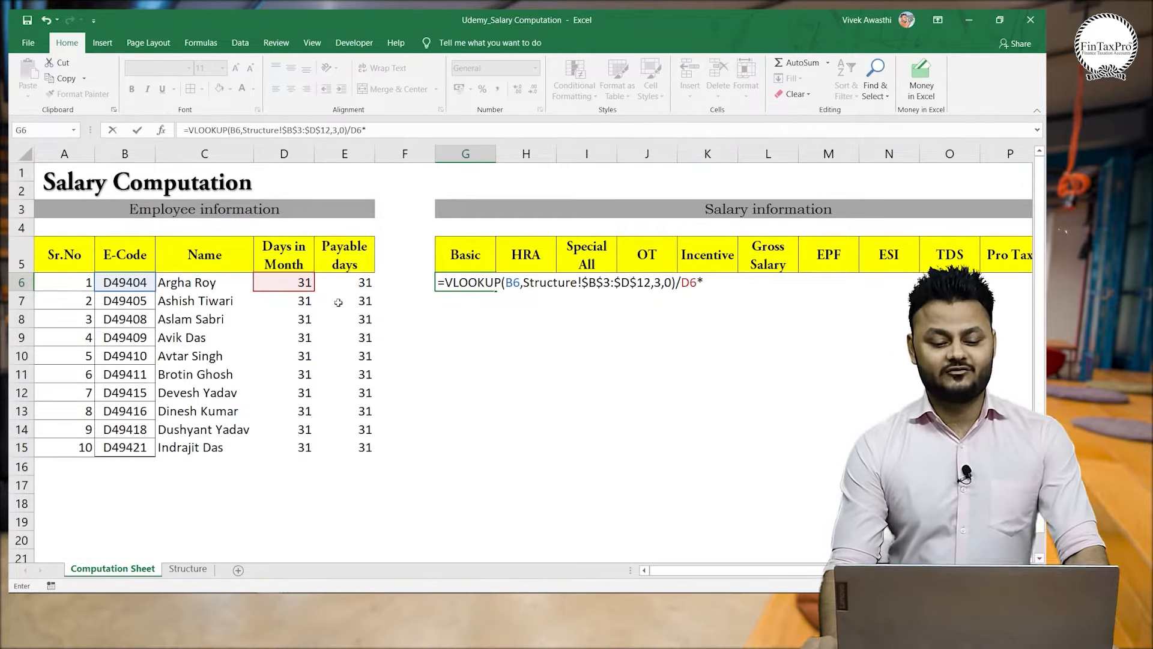
pyautogui.click(341, 285)
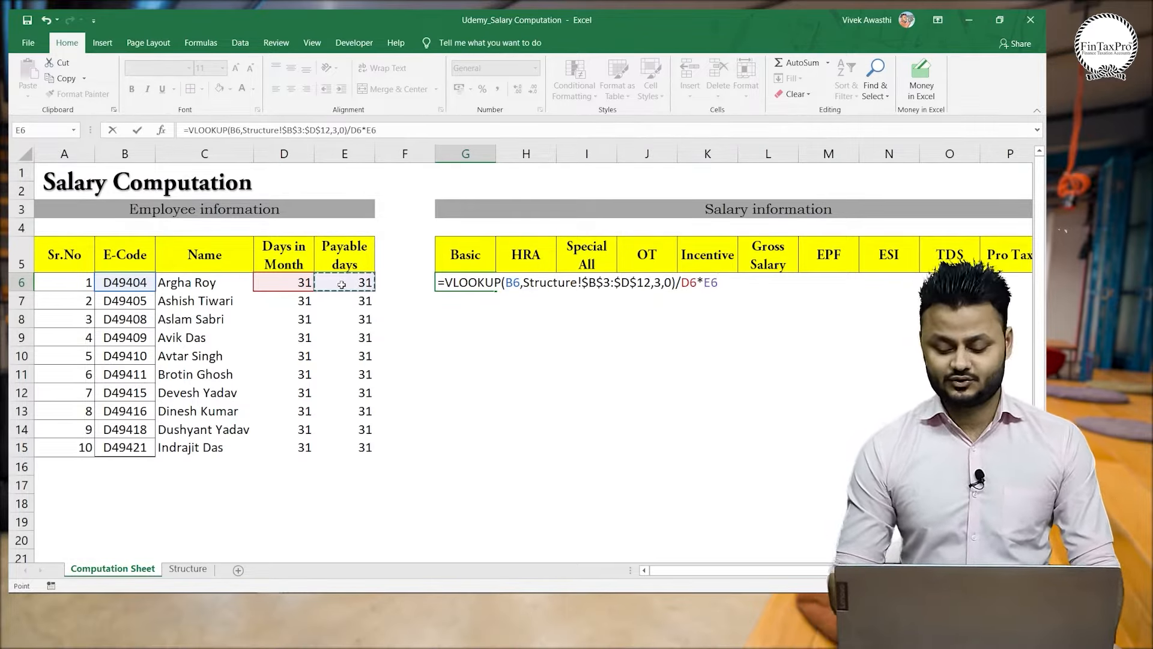
pyautogui.press('Return')
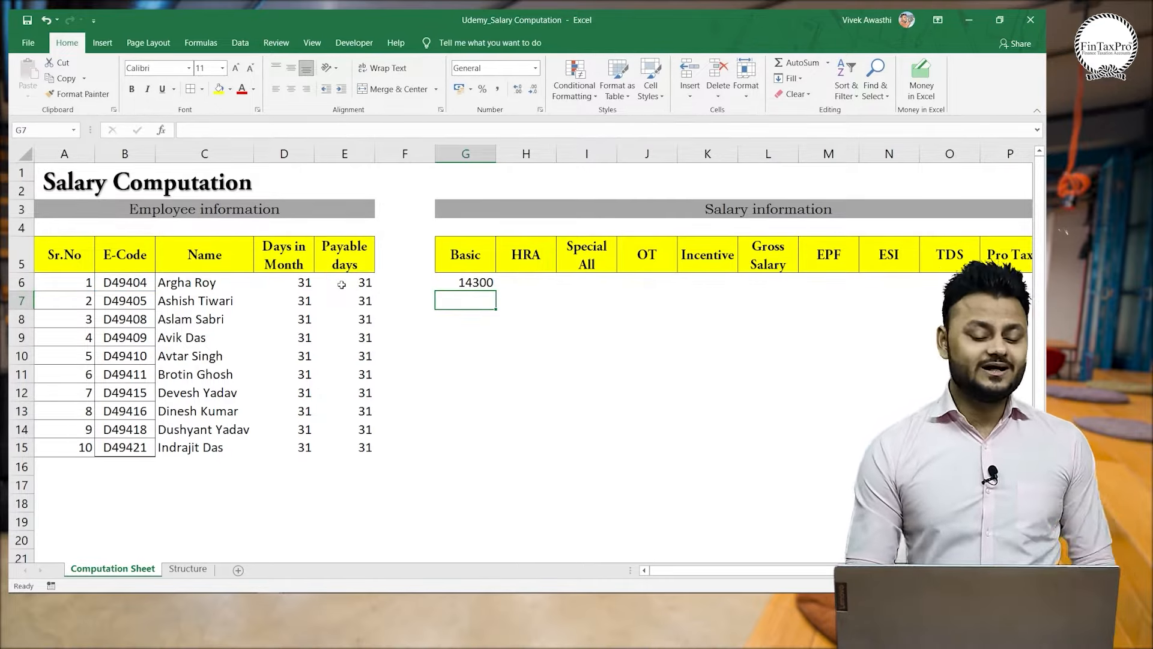
# Test the Basic proration by setting the first employee's Payable days in E6 to 15, and restore it to 31.
pyautogui.press('Up')
pyautogui.press('Left')
pyautogui.press('Left')
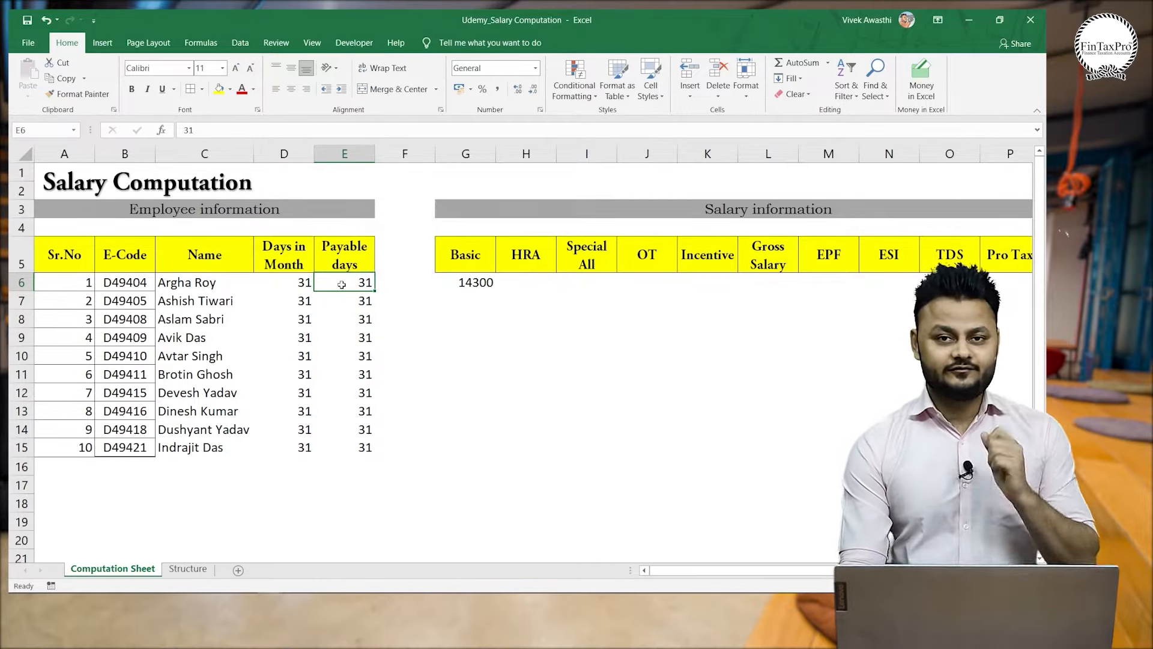
pyautogui.write('15')
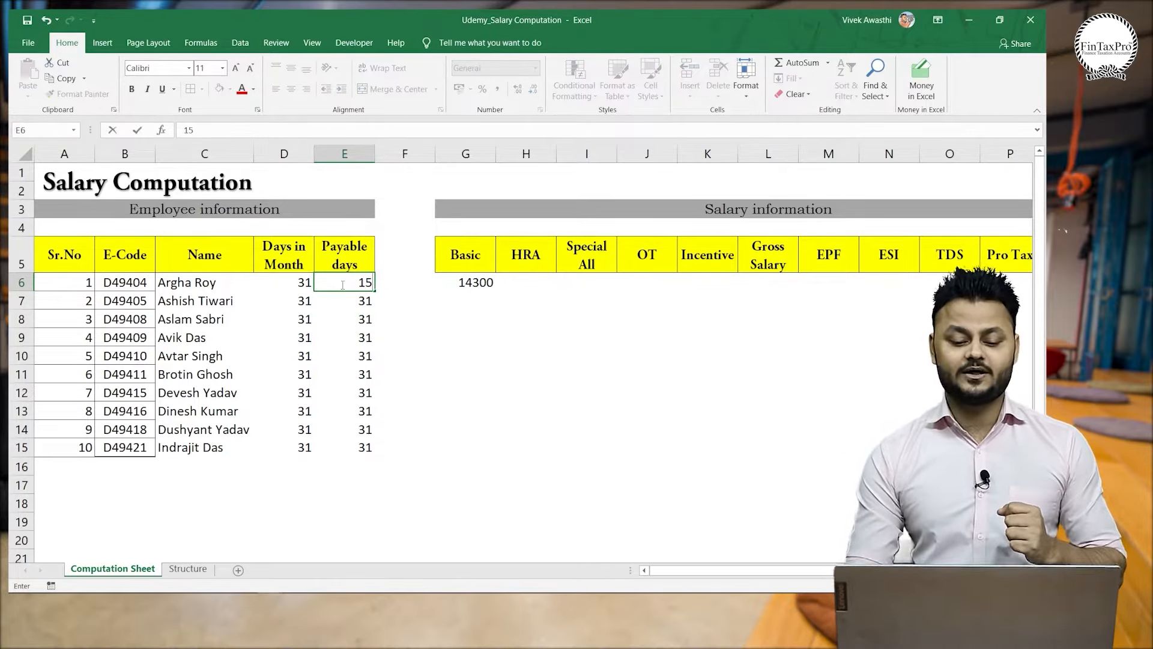
pyautogui.press('Return')
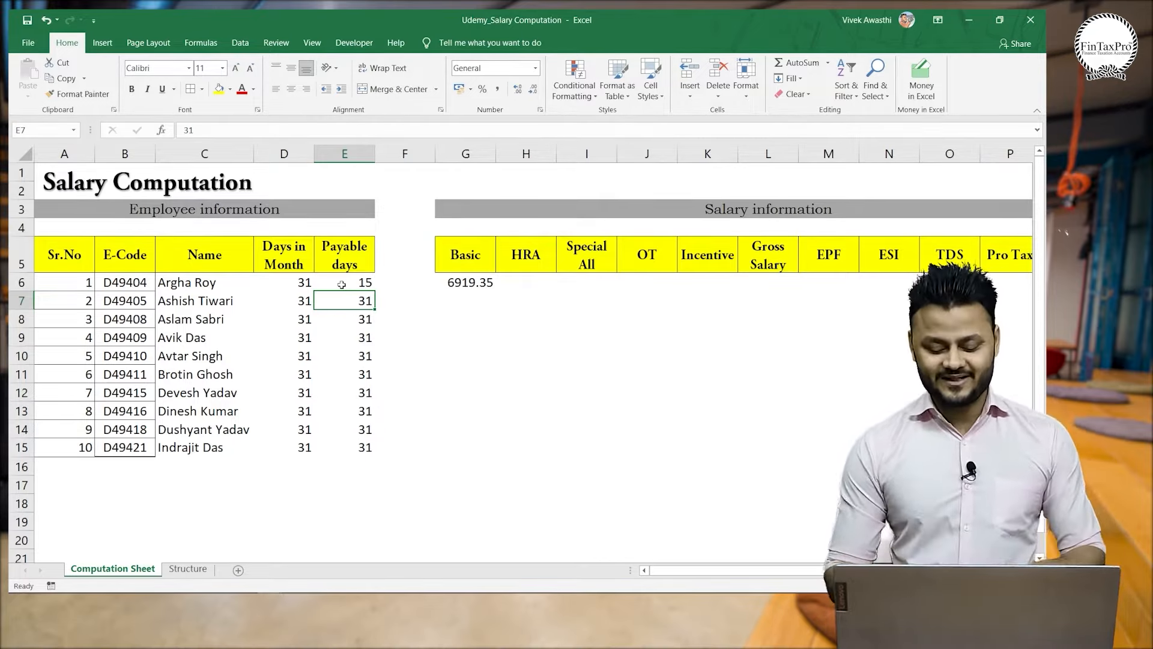
pyautogui.click(341, 284)
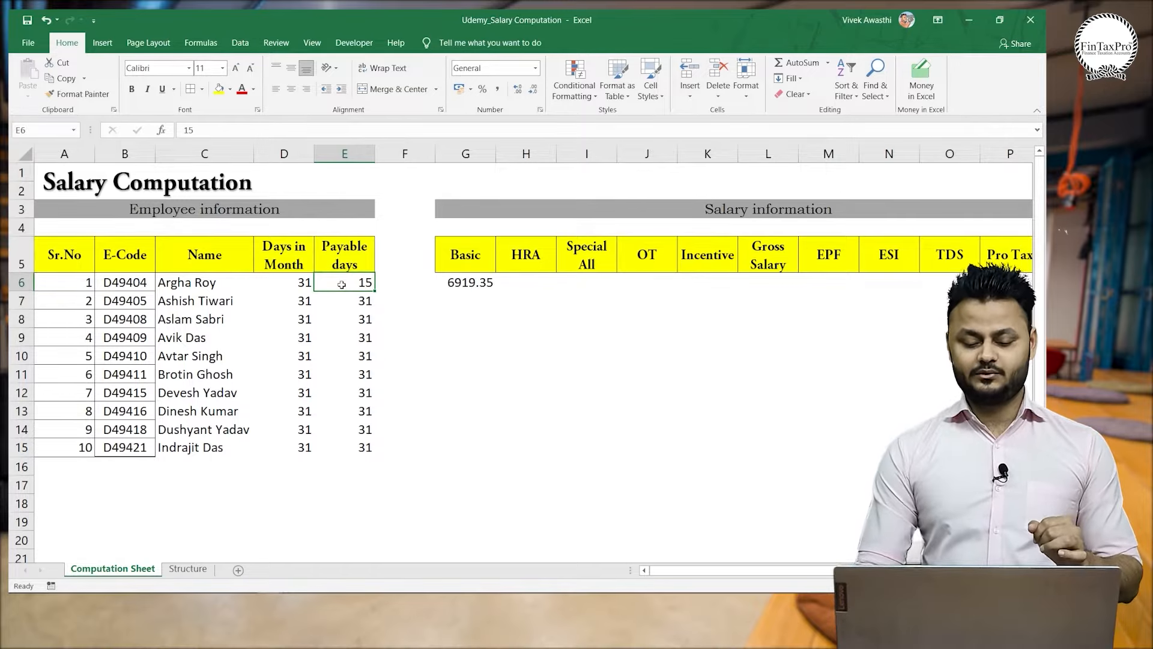
pyautogui.write('31')
pyautogui.press('Return')
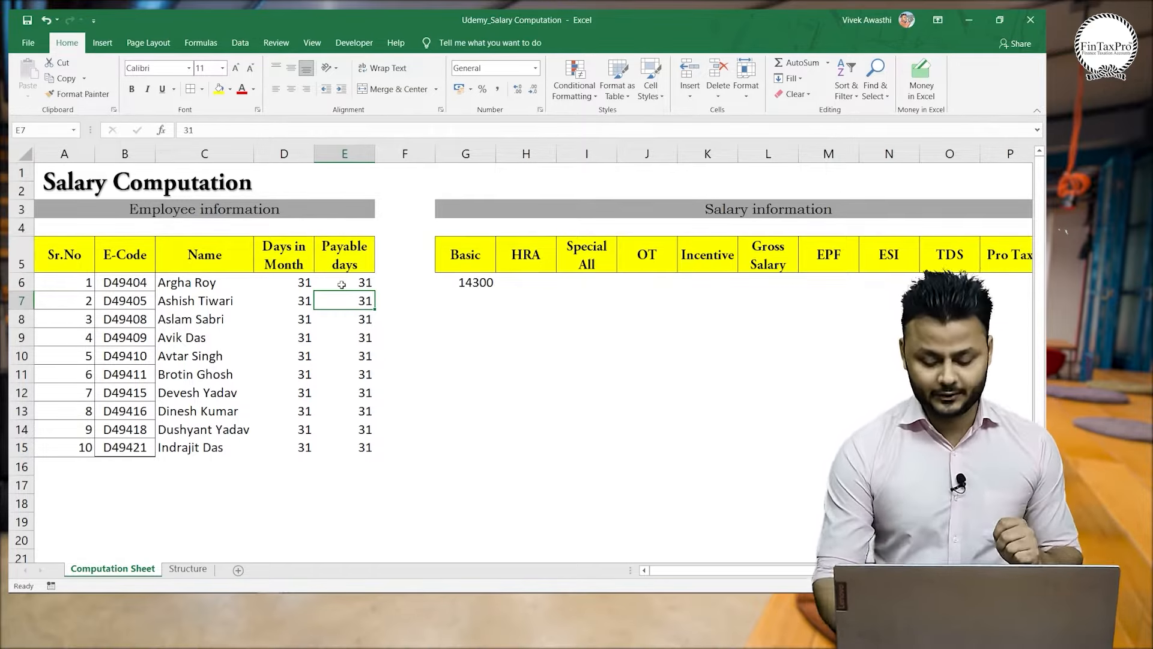
# Fill the Basic formula from G6 down through G15 for all ten employees.
pyautogui.press('Up')
pyautogui.press('Right')
pyautogui.press('Right')
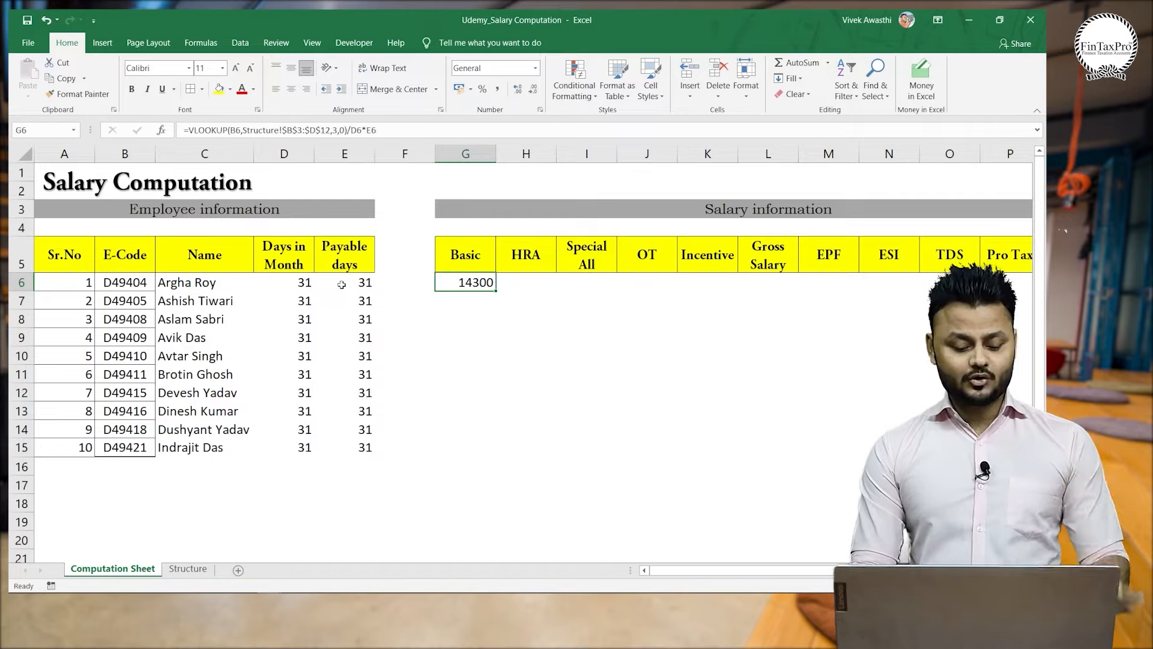
pyautogui.hotkey('shift', 'Down')
pyautogui.hotkey('shift', 'Down')
pyautogui.hotkey('shift', 'Down')
pyautogui.hotkey('shift', 'Down')
pyautogui.hotkey('shift', 'Down')
pyautogui.hotkey('shift', 'Down')
pyautogui.hotkey('shift', 'Down')
pyautogui.hotkey('shift', 'Down')
pyautogui.hotkey('shift', 'Down')
pyautogui.hotkey('shift', 'Down')
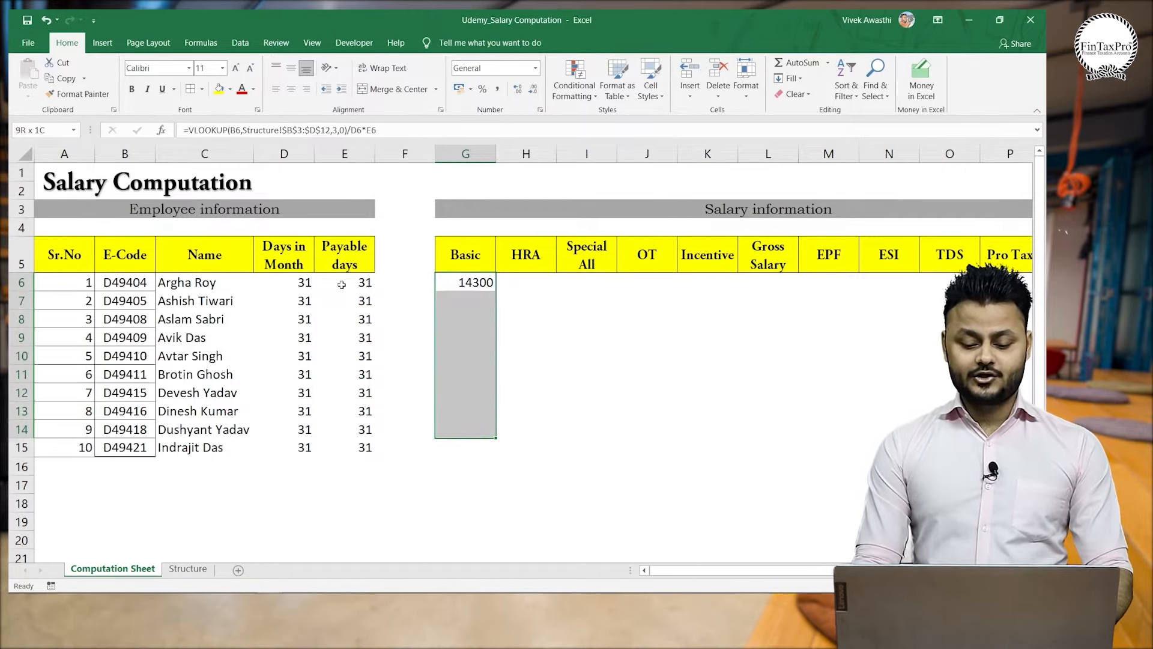
pyautogui.hotkey('shift', 'Up')
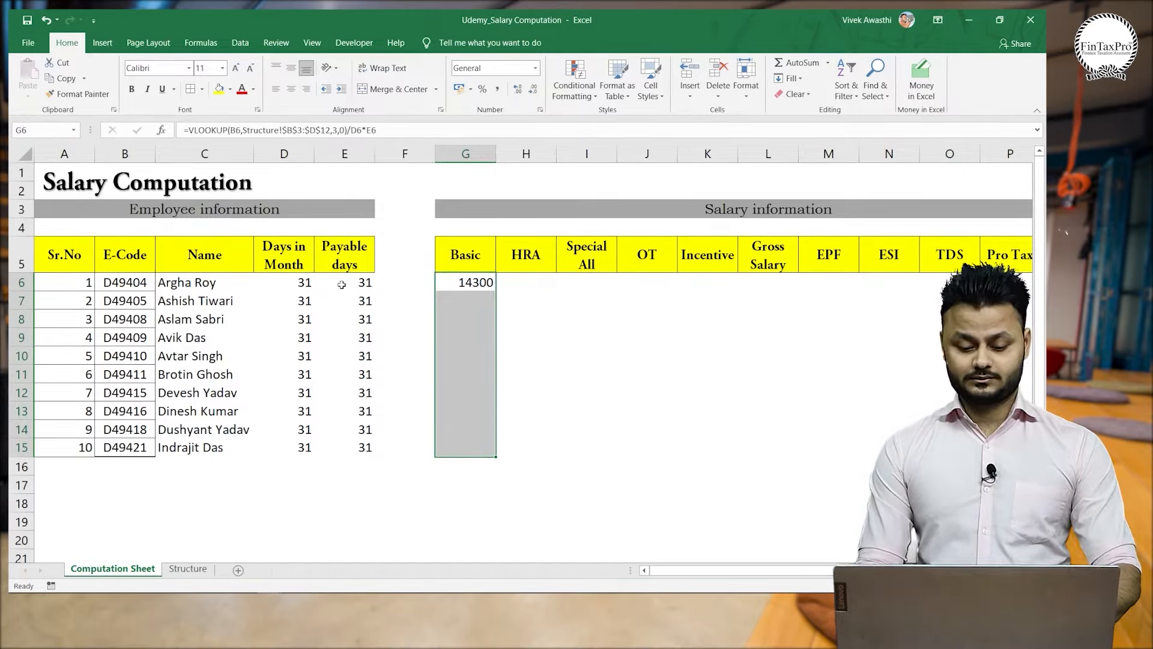
pyautogui.hotkey('ctrl', 'd')
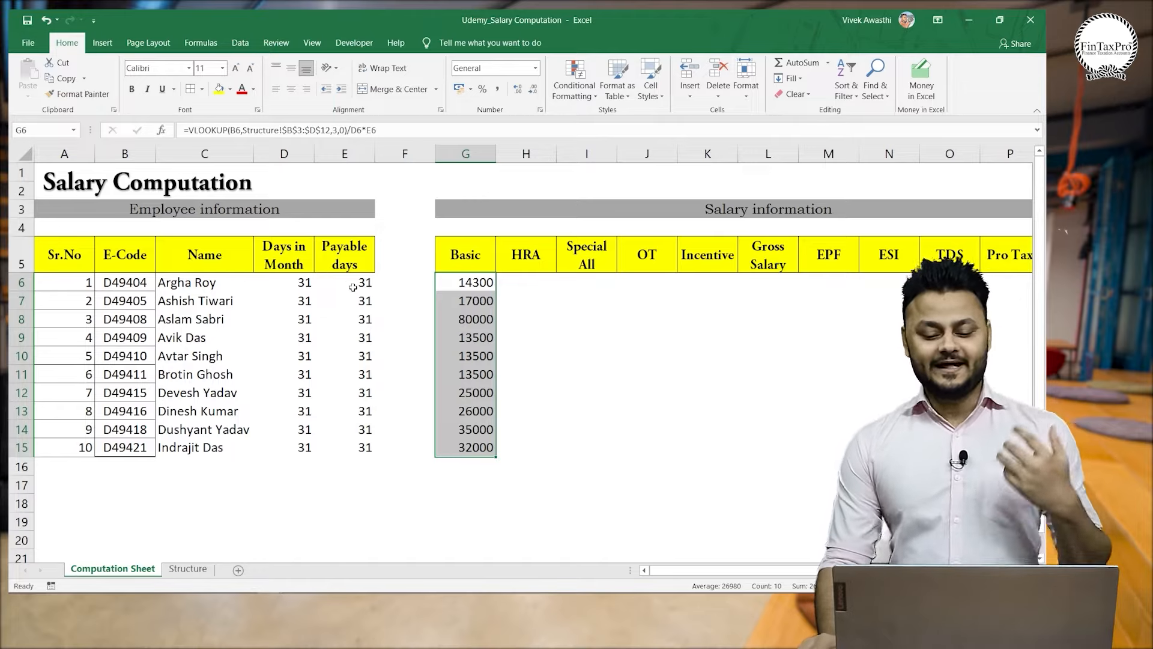
pyautogui.click(521, 283)
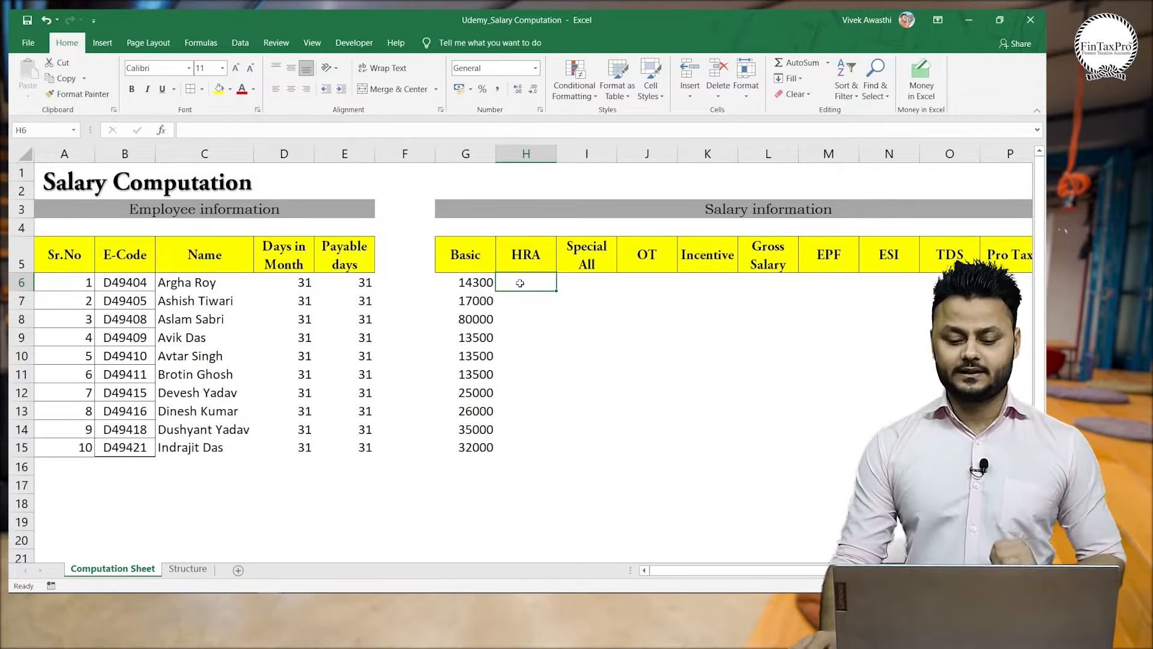
pyautogui.doubleClick(520, 282)
pyautogui.write('+v')
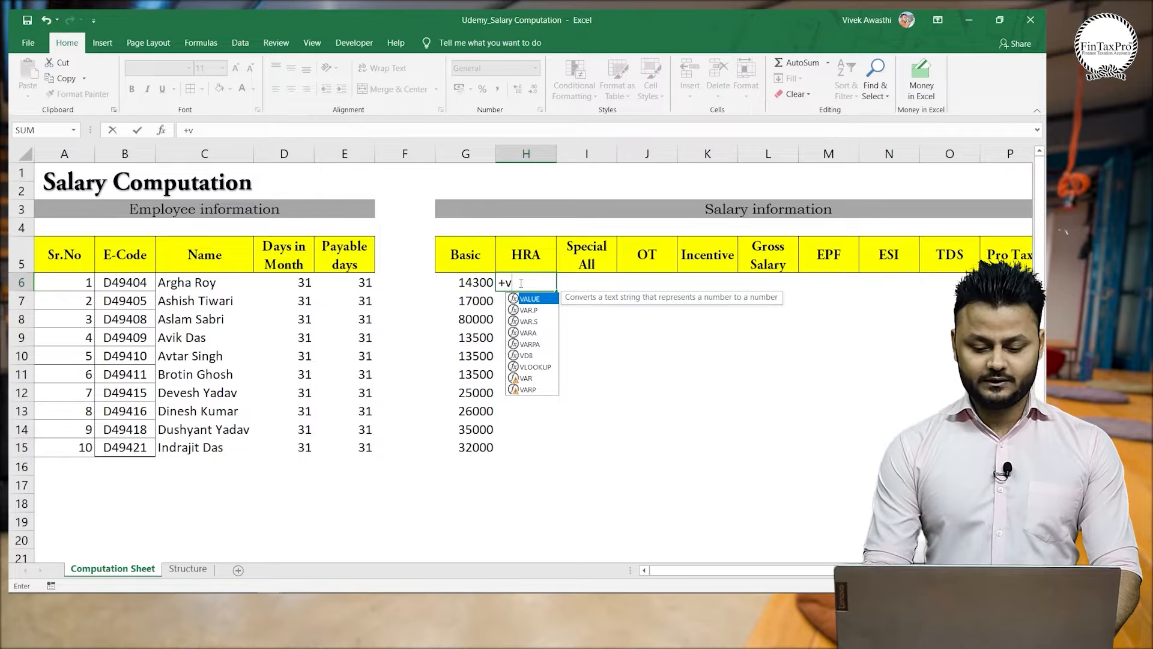
pyautogui.write('loo')
pyautogui.press('BackSpace')
pyautogui.press('BackSpace')
pyautogui.press('BackSpace')
pyautogui.press('BackSpace')
pyautogui.press('BackSpace')
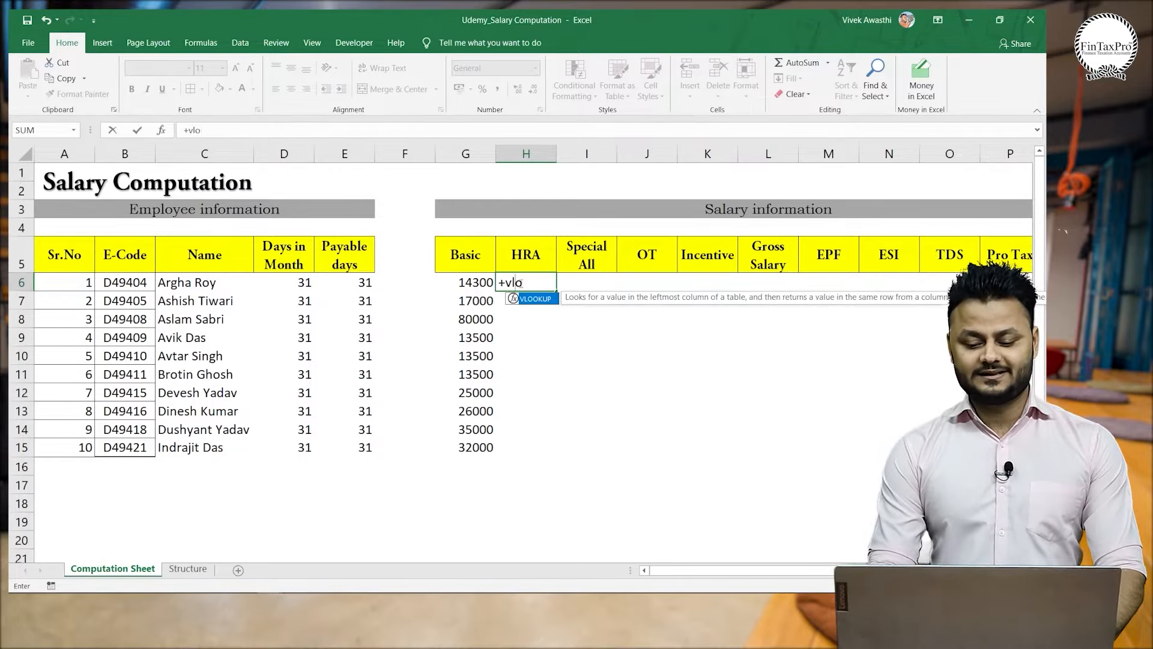
# Enter the HRA lookup in H6 as =VLOOKUP(B6,Structure!B3:E12,4,0).
pyautogui.write('=')
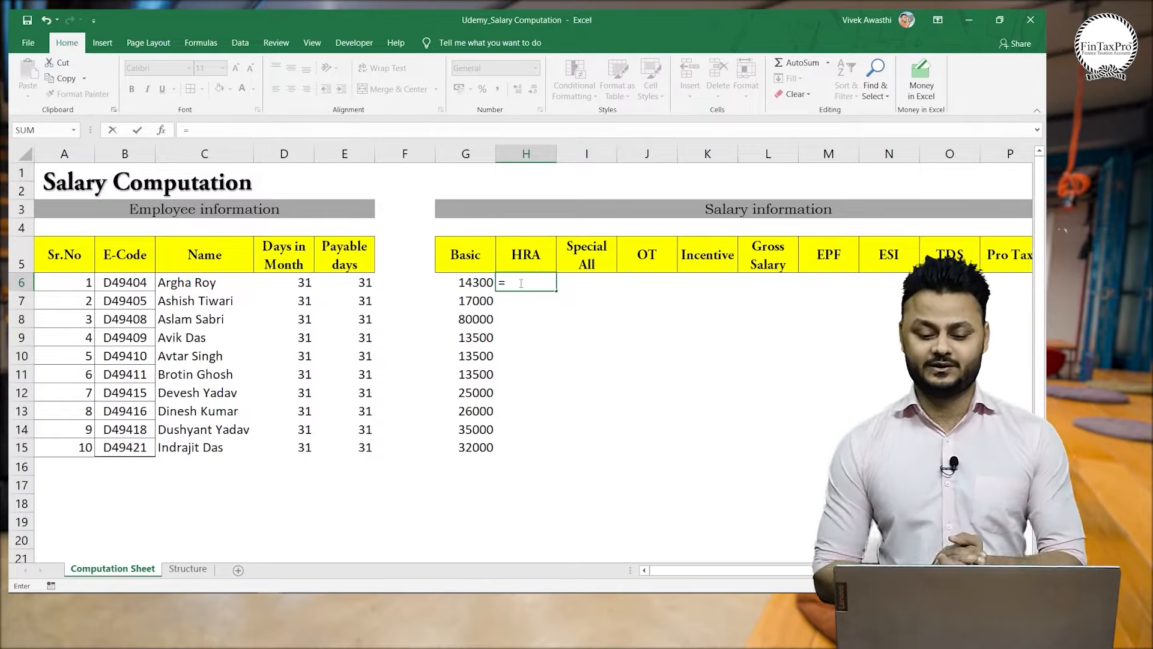
pyautogui.write('vlo')
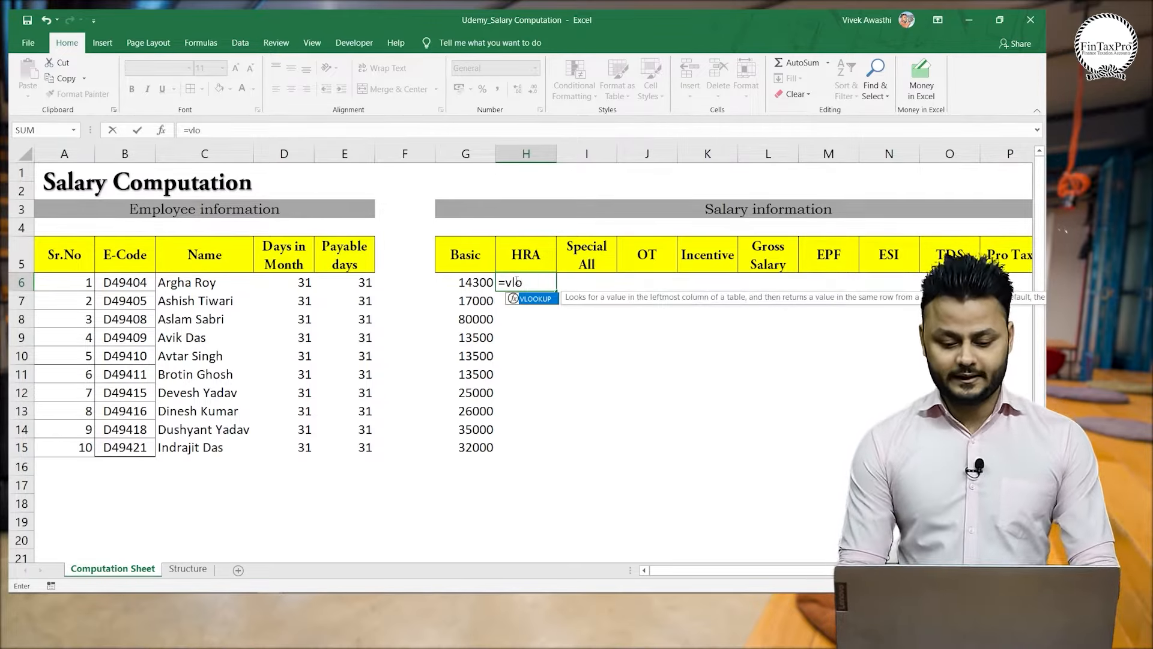
pyautogui.press('Tab')
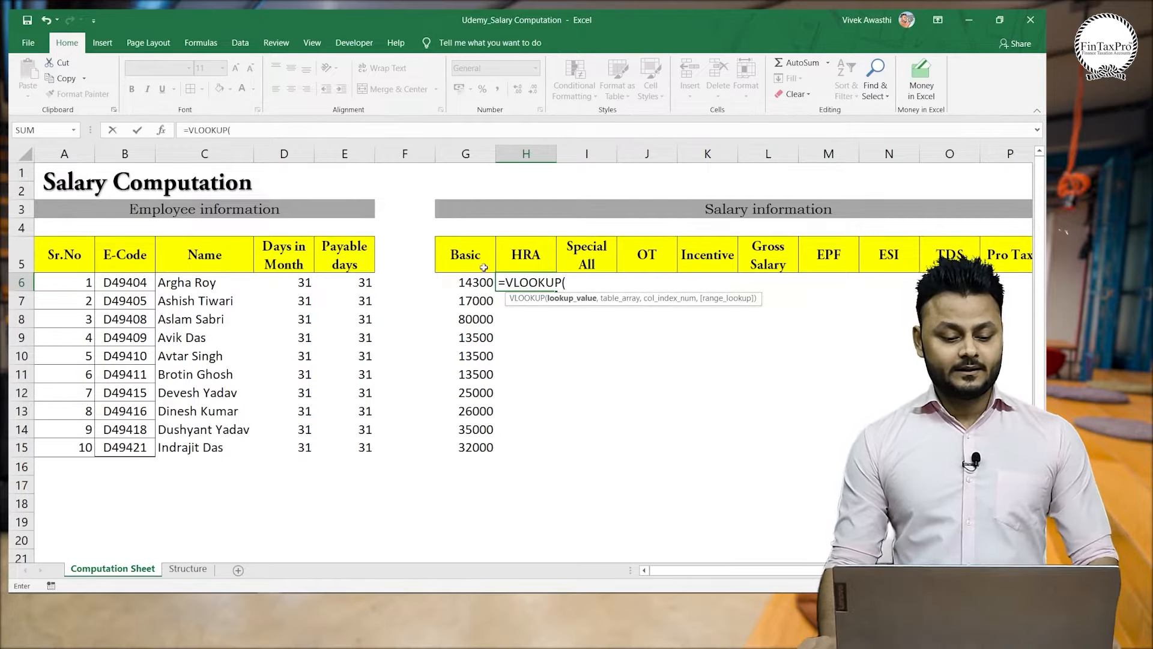
pyautogui.click(130, 278)
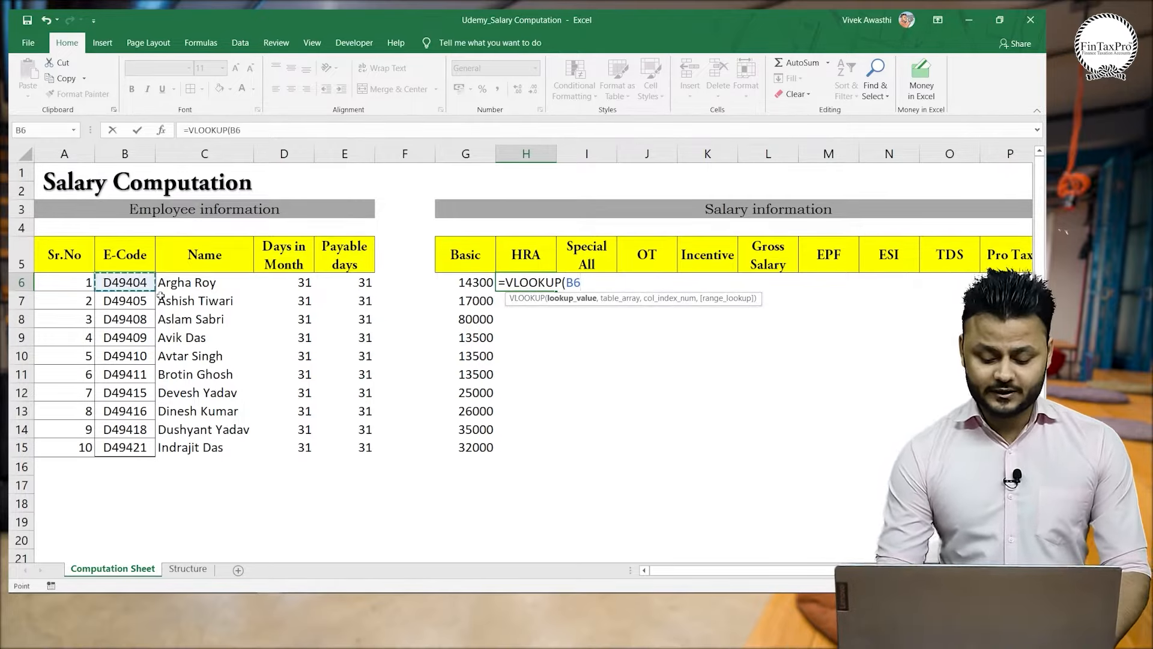
pyautogui.write(',')
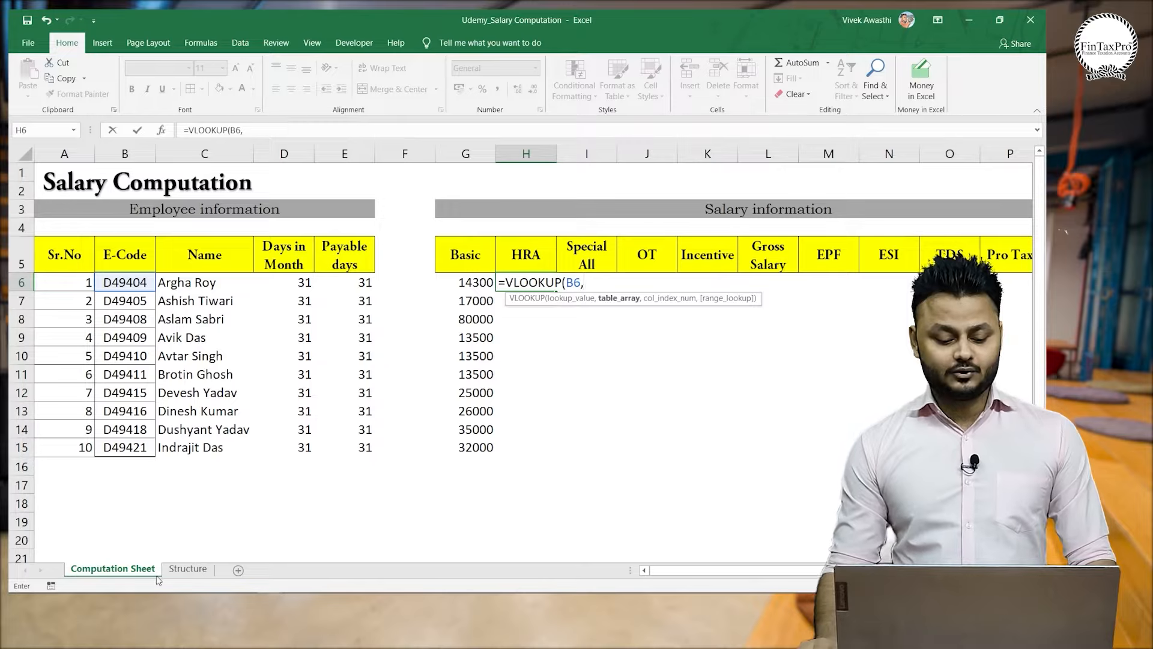
pyautogui.click(183, 571)
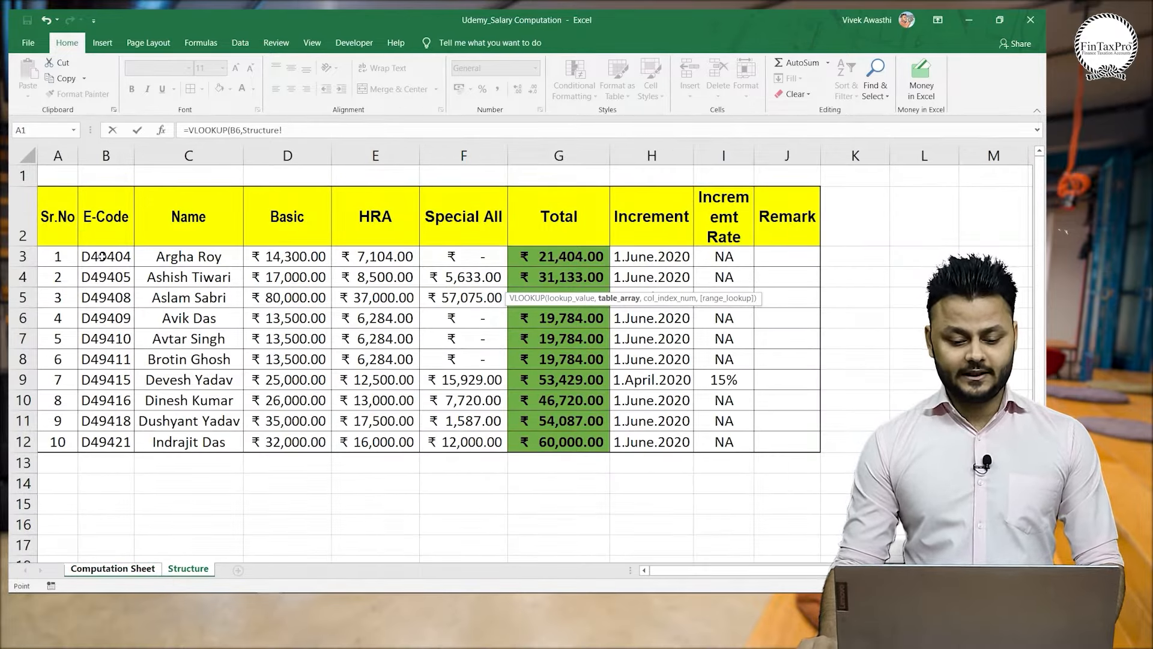
pyautogui.moveTo(103, 256); pyautogui.dragTo(384, 442)
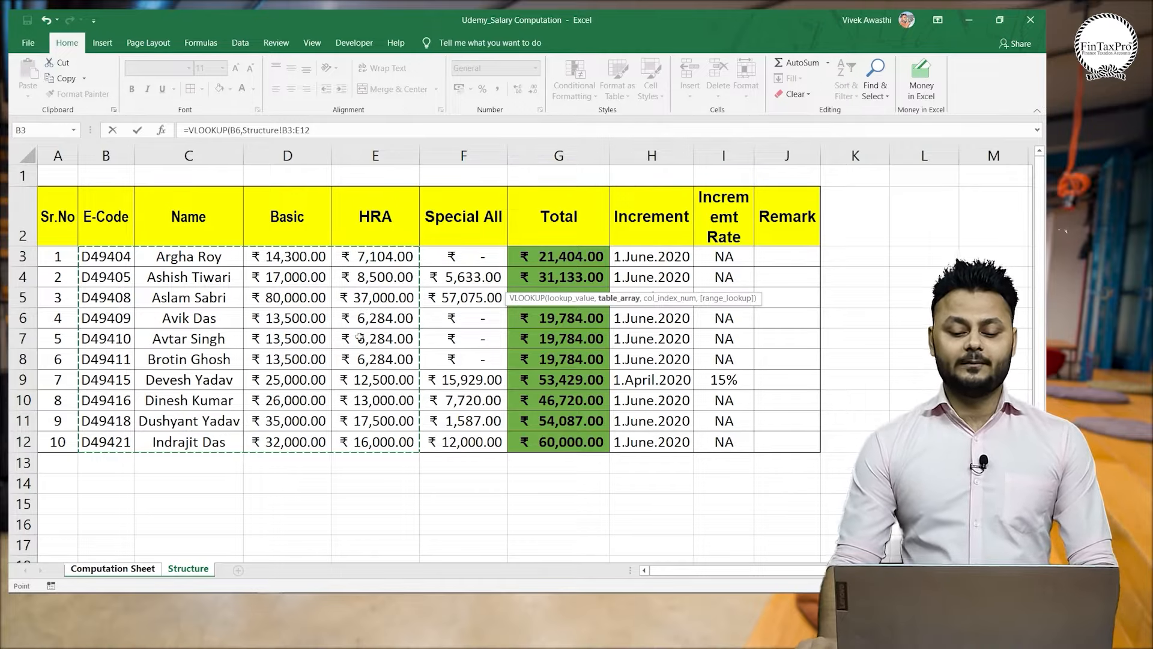
pyautogui.write(',')
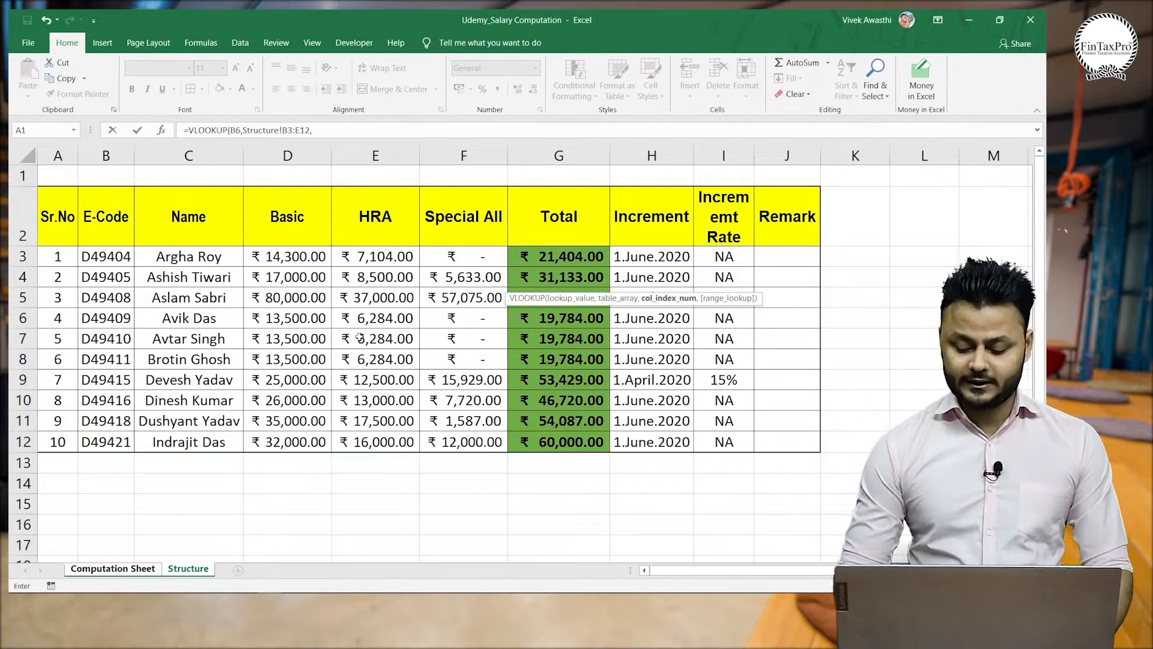
pyautogui.write('4,')
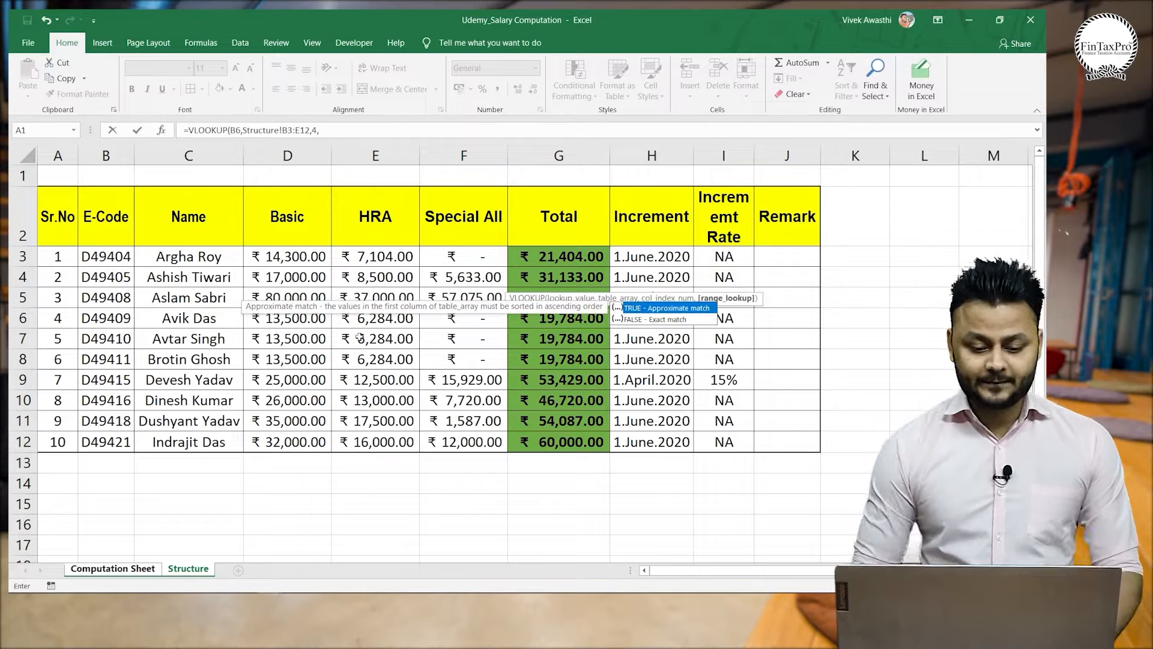
pyautogui.write('0')
pyautogui.press('Return')
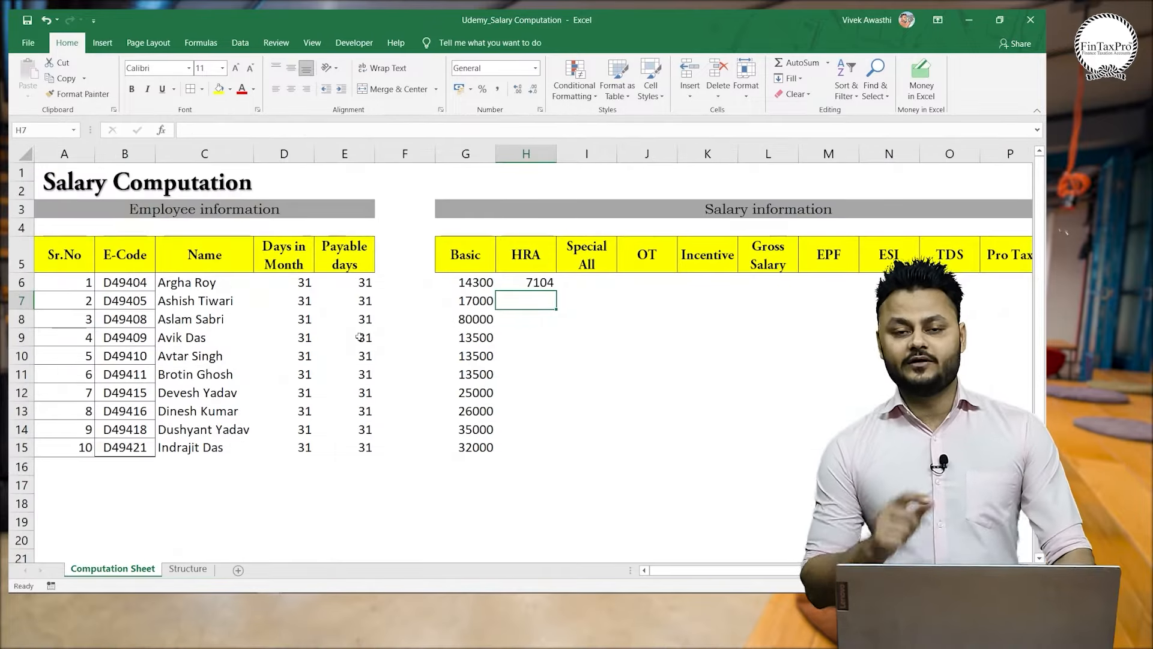
# Make the Structure sheet range in H6's HRA lookup absolute, as $B$3:$E$12.
pyautogui.press('Up')
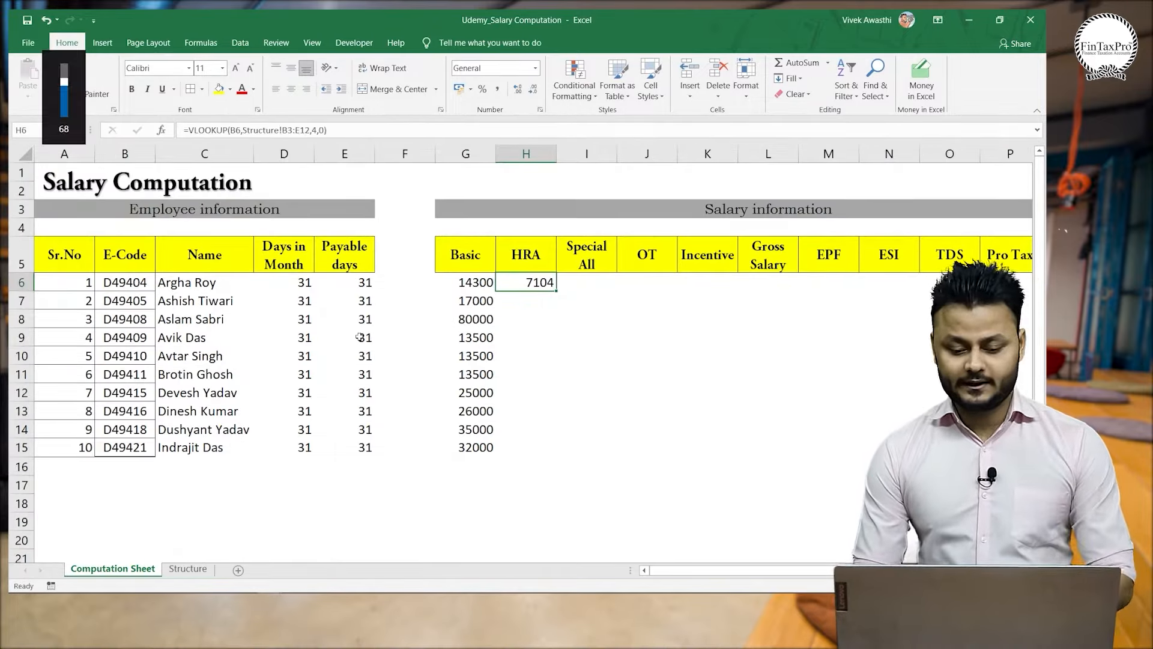
pyautogui.press('F2')
pyautogui.press('Left')
pyautogui.press('Left')
pyautogui.press('Left')
pyautogui.press('Left')
pyautogui.press('Left')
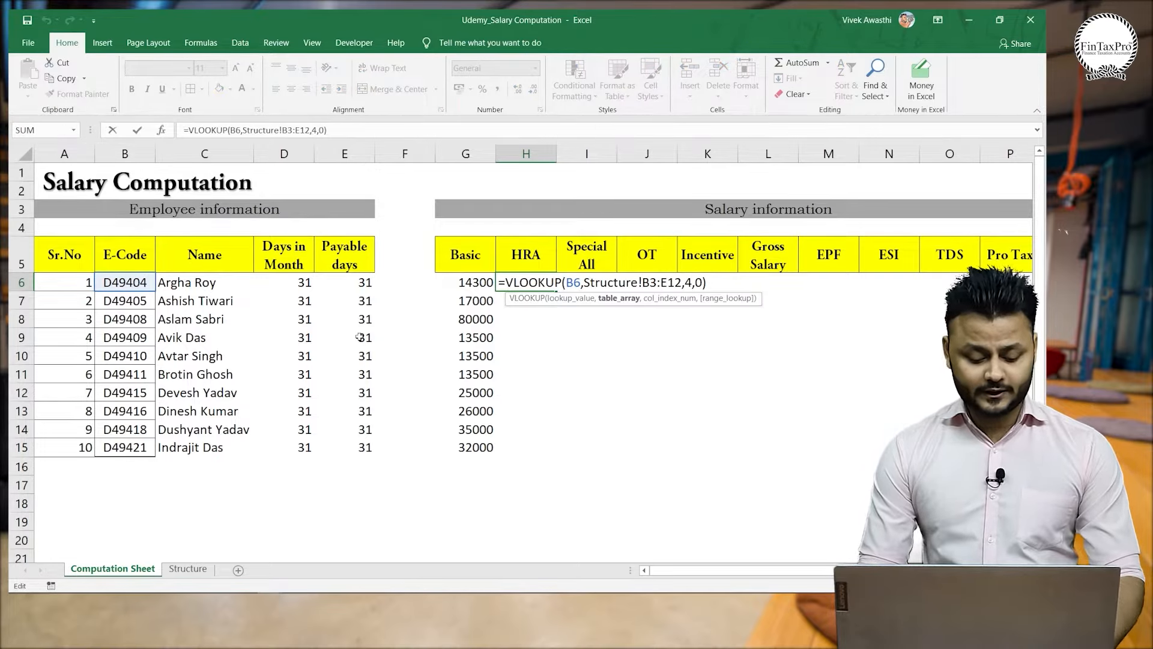
pyautogui.press('F4')
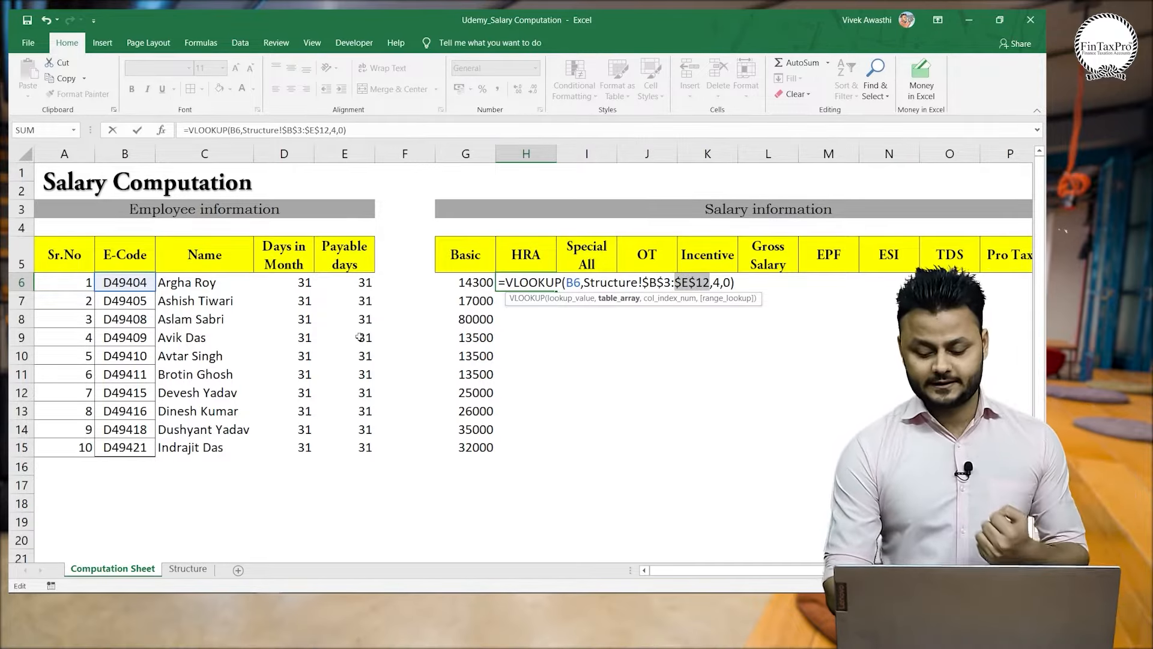
# Prorate the HRA in H6 by dividing the lookup by Days in Month D6 and multiplying by Payable days E6.
pyautogui.press('Right')
pyautogui.press('Right')
pyautogui.press('Right')
pyautogui.press('Right')
pyautogui.press('Right')
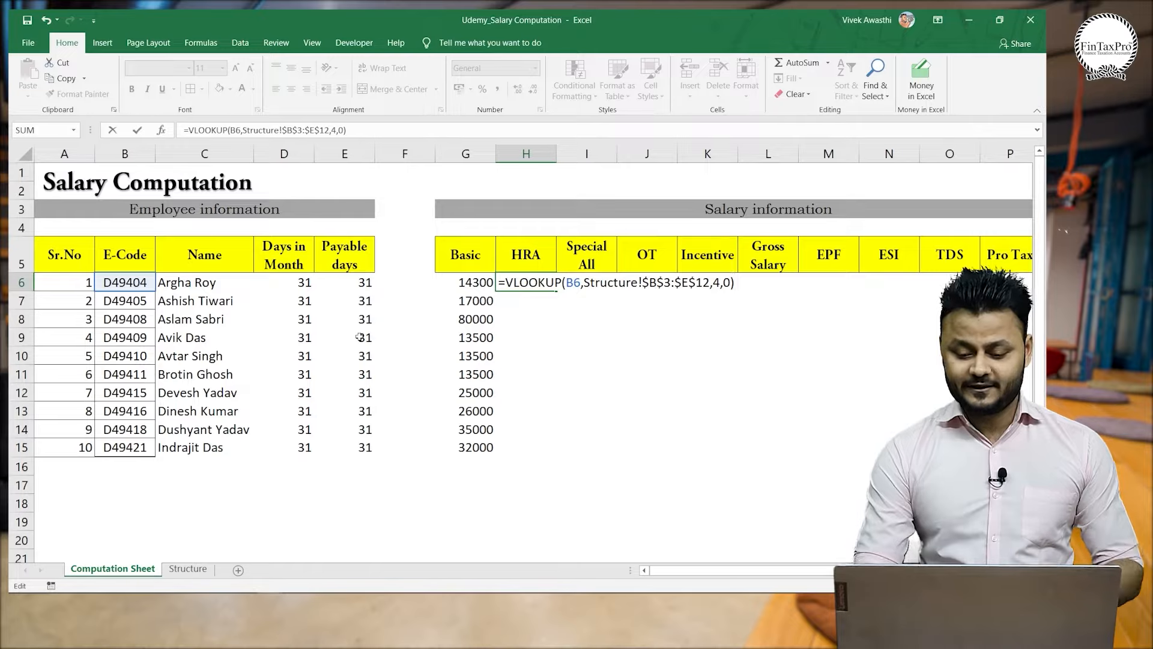
pyautogui.write('/')
pyautogui.click(284, 282)
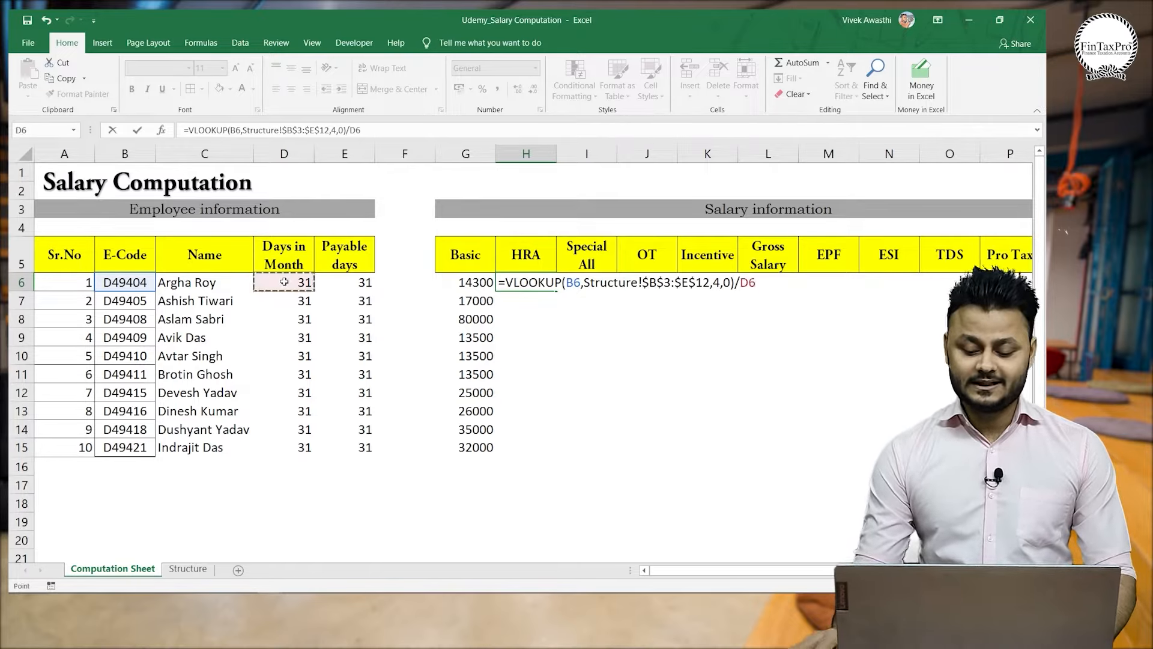
pyautogui.write('*')
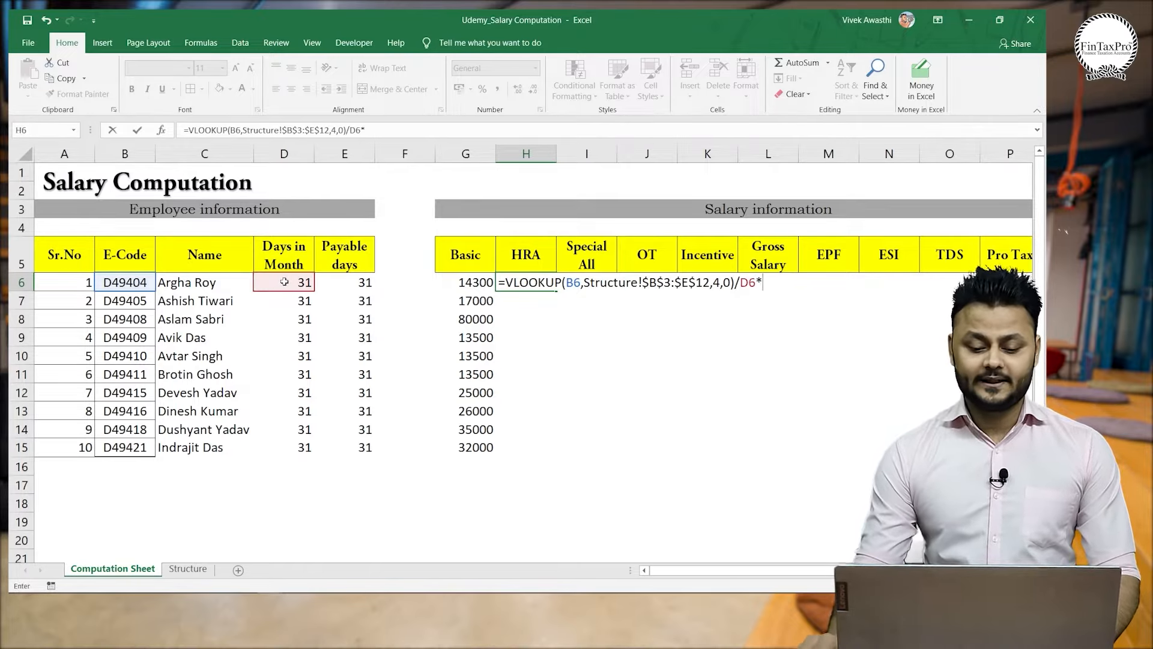
pyautogui.click(340, 283)
pyautogui.press('Return')
# Fill the HRA formula from H6 down through H15 for all ten employees.
pyautogui.press('Up')
pyautogui.press('Left')
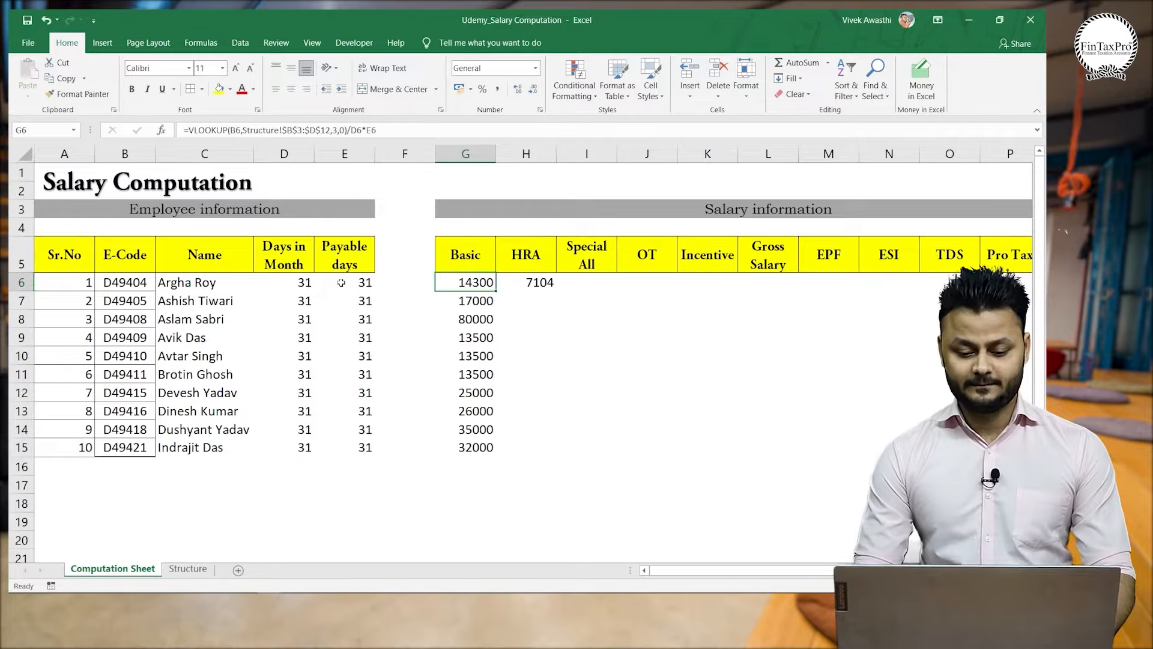
pyautogui.hotkey('ctrl', 'Down')
pyautogui.hotkey('ctrl', 'shift', 'Right')
pyautogui.hotkey('ctrl', 'Left')
pyautogui.press('Left')
pyautogui.press('Right')
pyautogui.press('Right')
pyautogui.press('Right')
pyautogui.press('Right')
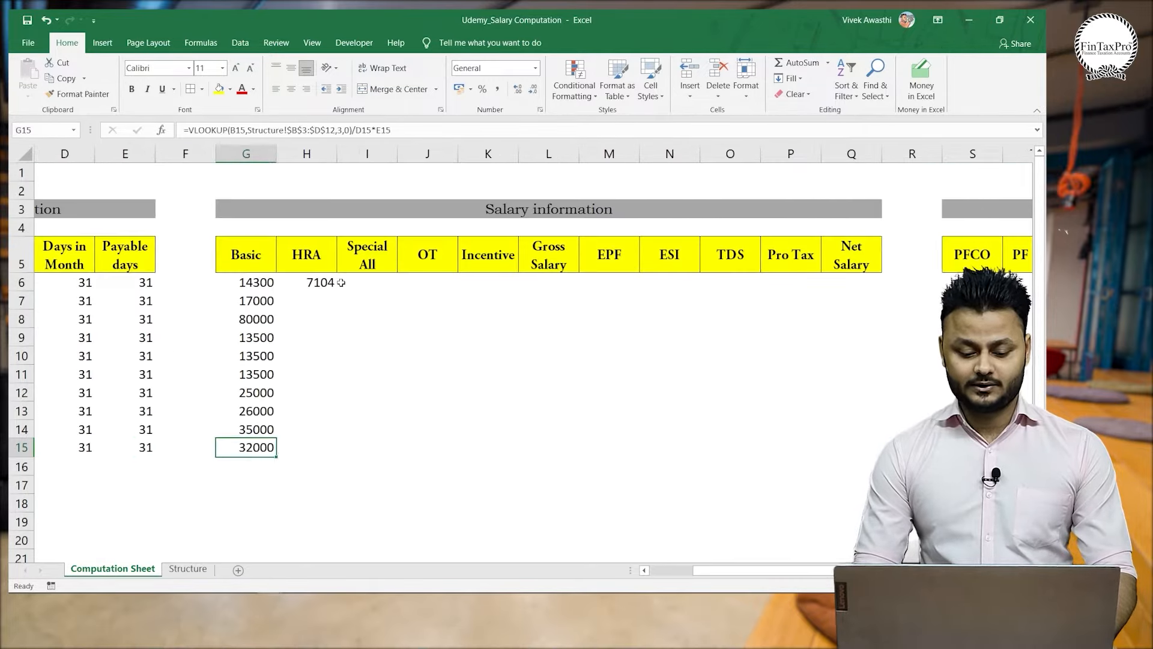
pyautogui.hotkey('ctrl', 'shift', 'Up')
pyautogui.hotkey('ctrl', 'd')
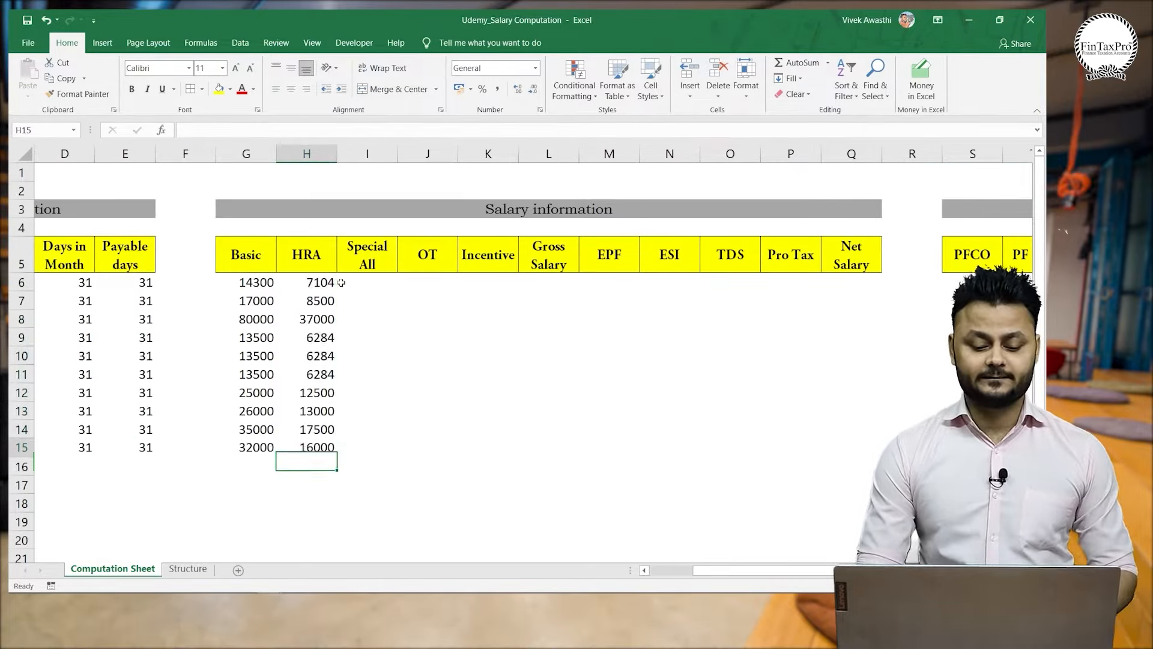
# Enter the Special All lookup in I6 as =VLOOKUP(B6,Structure!B3:F12,5,0).
pyautogui.press('Right')
pyautogui.press('Up')
pyautogui.press('Up')
pyautogui.press('Up')
pyautogui.press('Up')
pyautogui.press('Up')
pyautogui.press('Up')
pyautogui.press('Up')
pyautogui.press('Up')
pyautogui.press('Up')
pyautogui.press('Up')
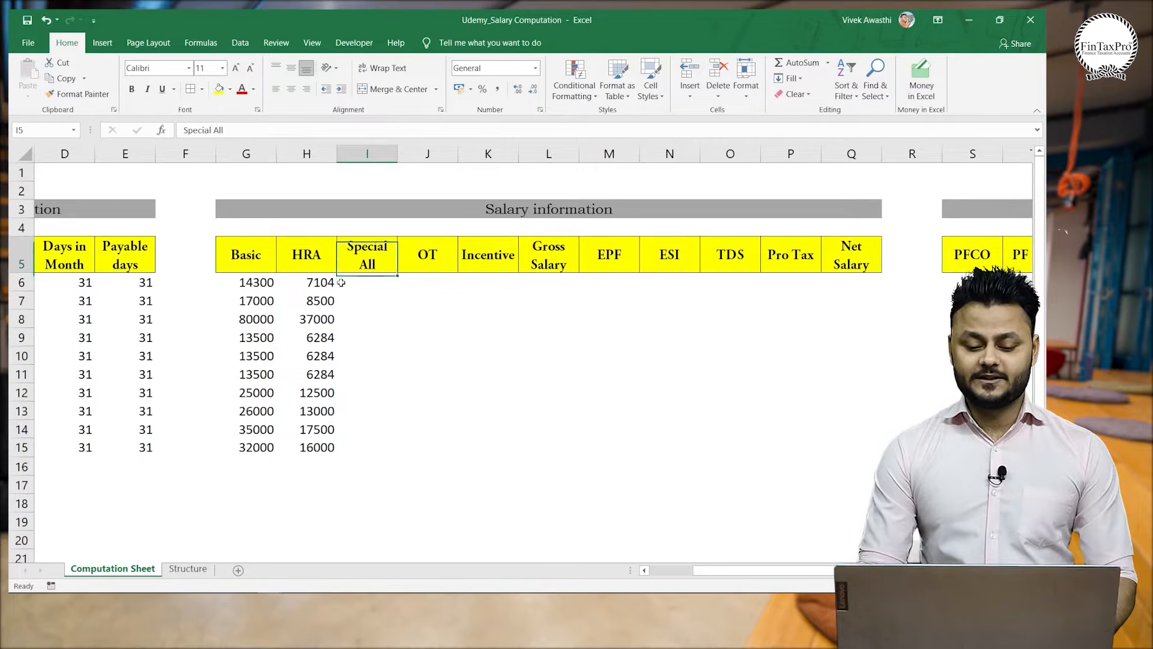
pyautogui.press('Down')
pyautogui.write('=VLOOKUP(')
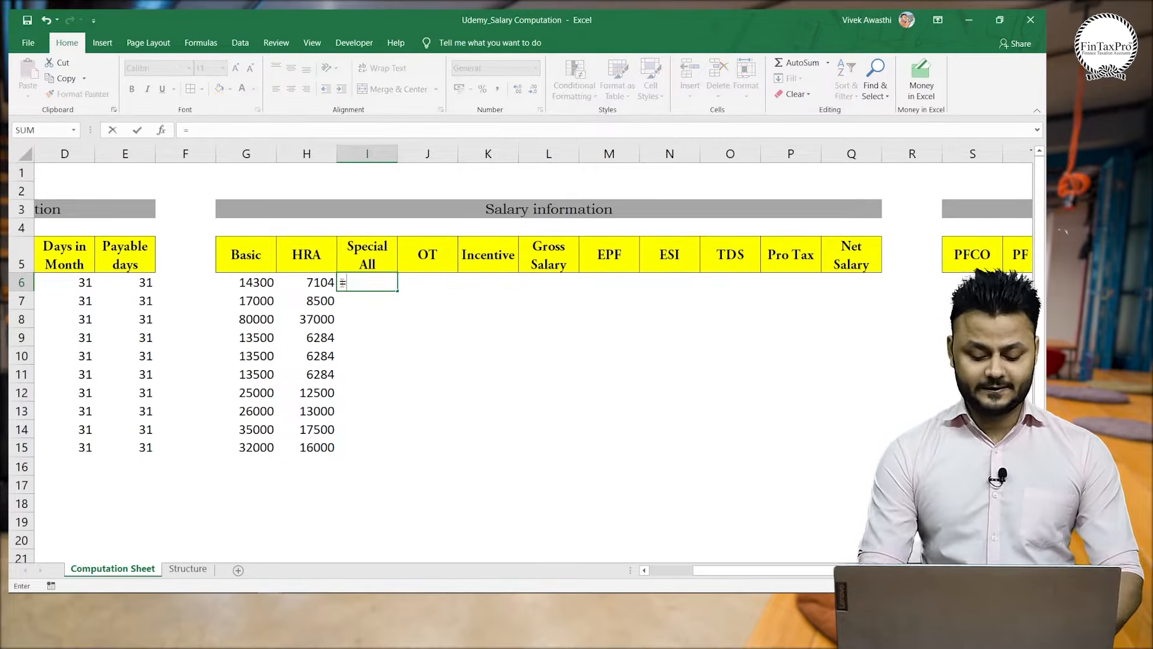
pyautogui.press('Left')
pyautogui.press('Left')
pyautogui.press('Left')
pyautogui.press('Left')
pyautogui.press('Left')
pyautogui.press('Left')
pyautogui.press('Left')
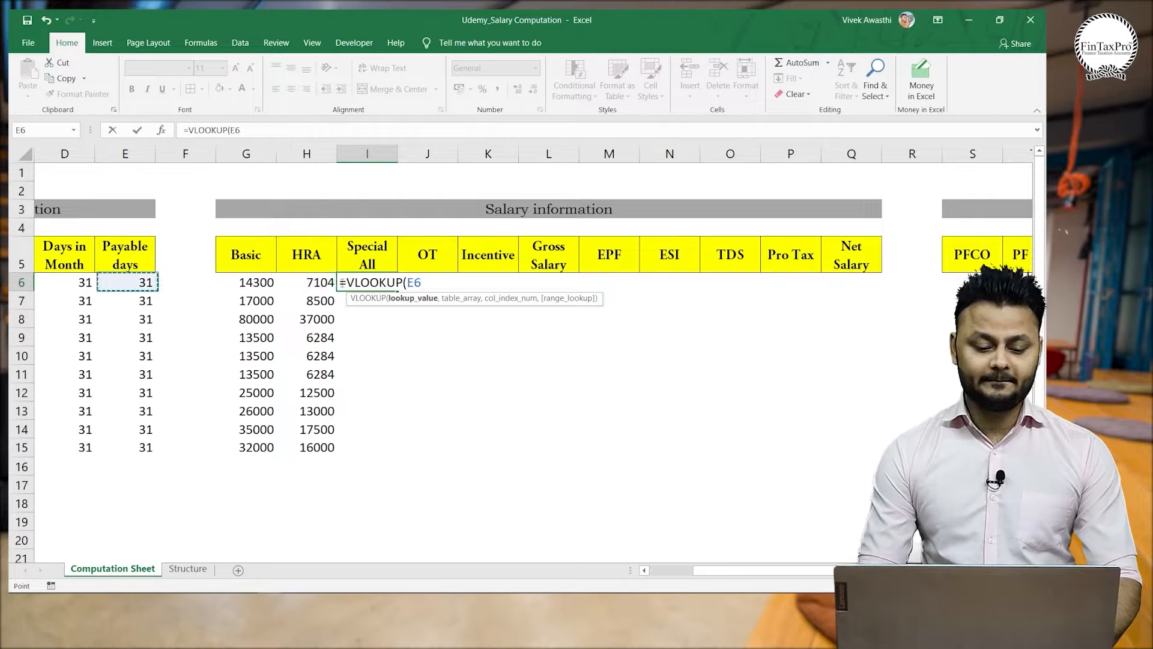
pyautogui.write(',')
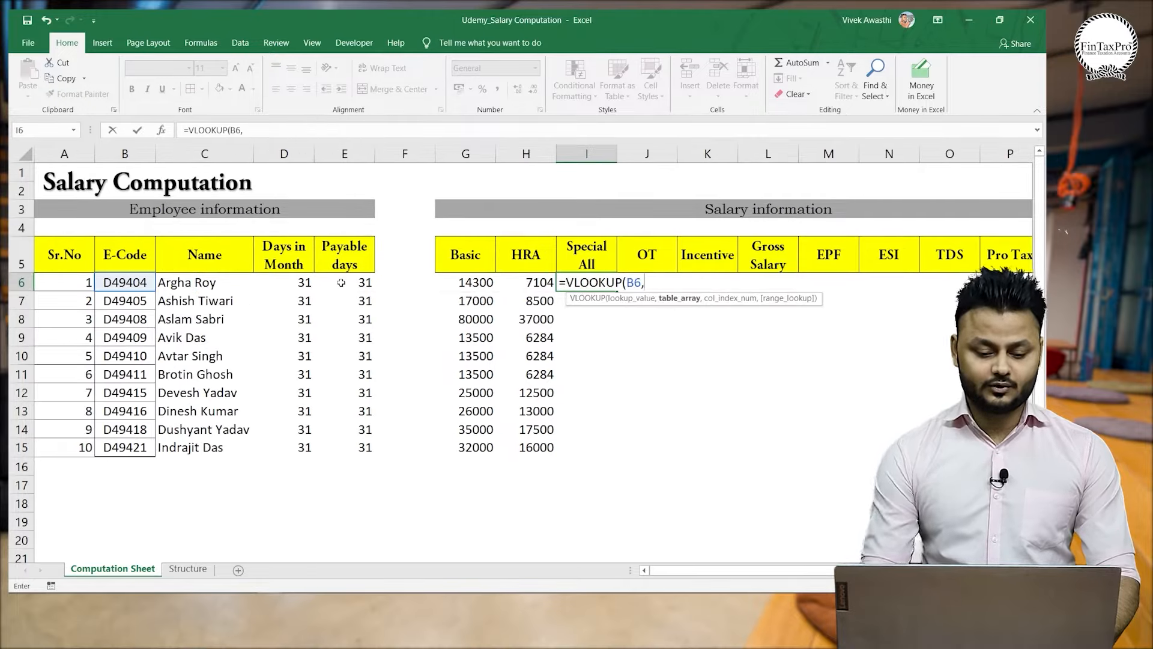
pyautogui.click(188, 569)
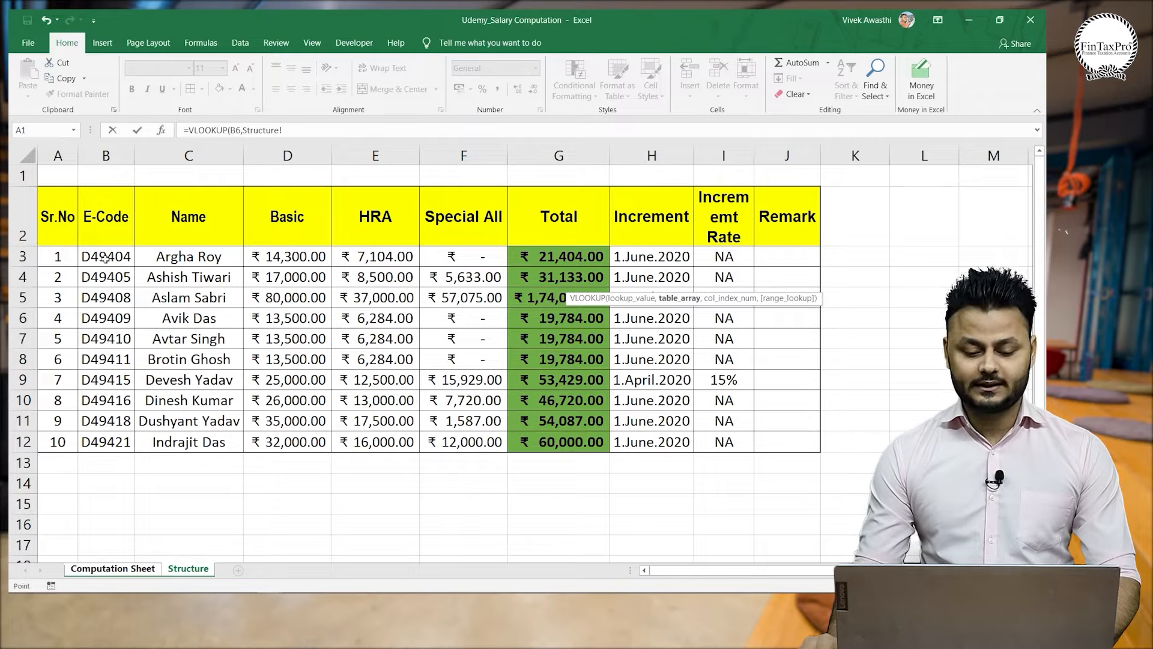
pyautogui.moveTo(105, 257); pyautogui.dragTo(487, 446)
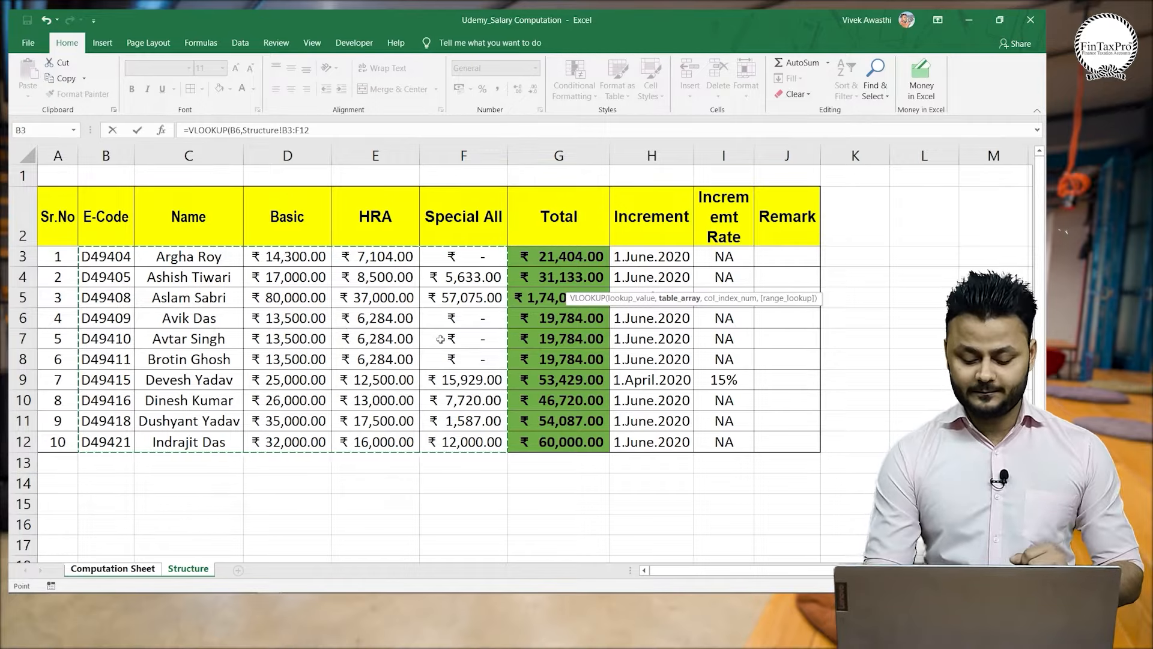
pyautogui.write(',5,0')
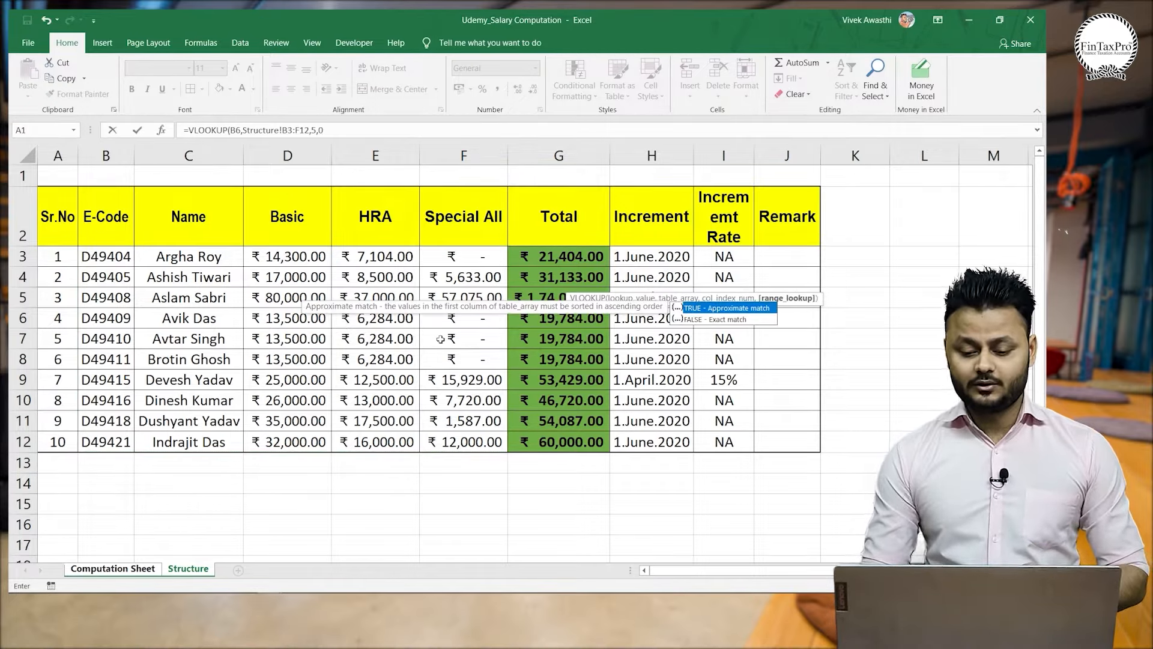
pyautogui.press('Return')
# Make the Structure sheet range in I6's Special All lookup absolute, as $B$3:$F$12.
pyautogui.press('Up')
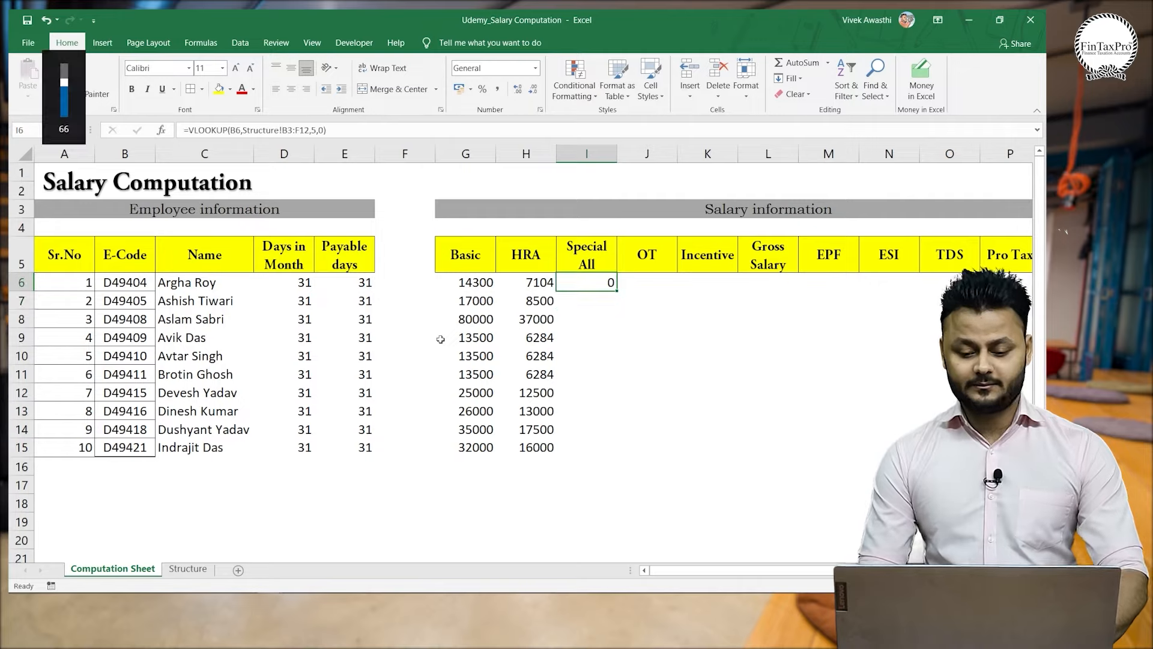
pyautogui.press('F2')
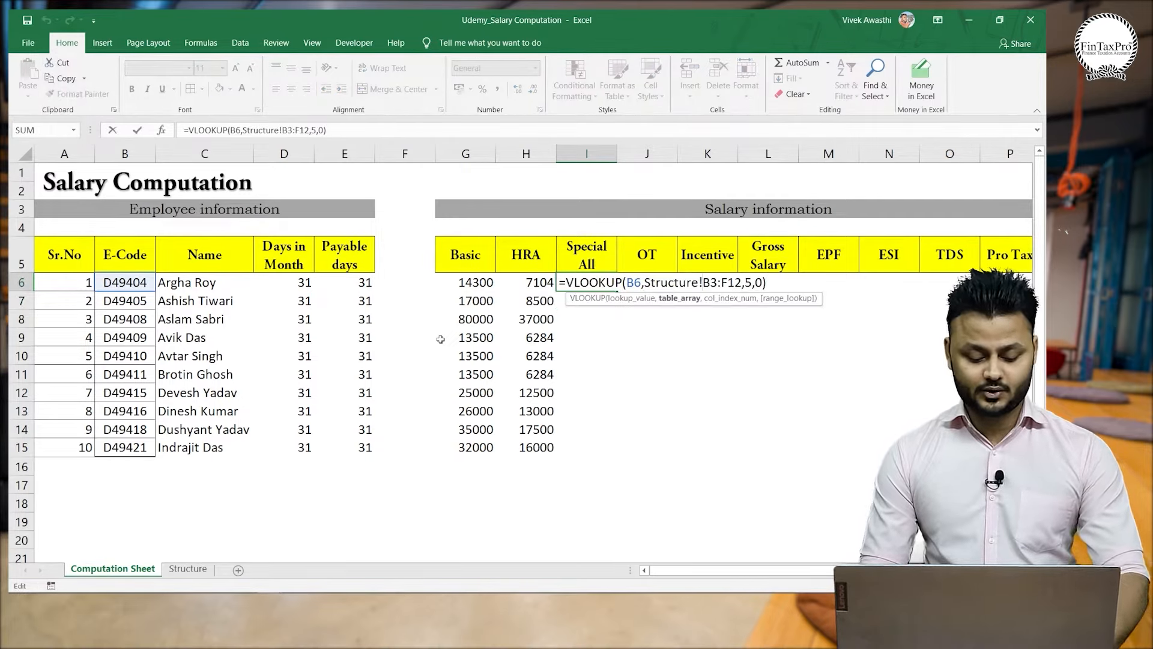
pyautogui.press('F4')
pyautogui.press('F4')
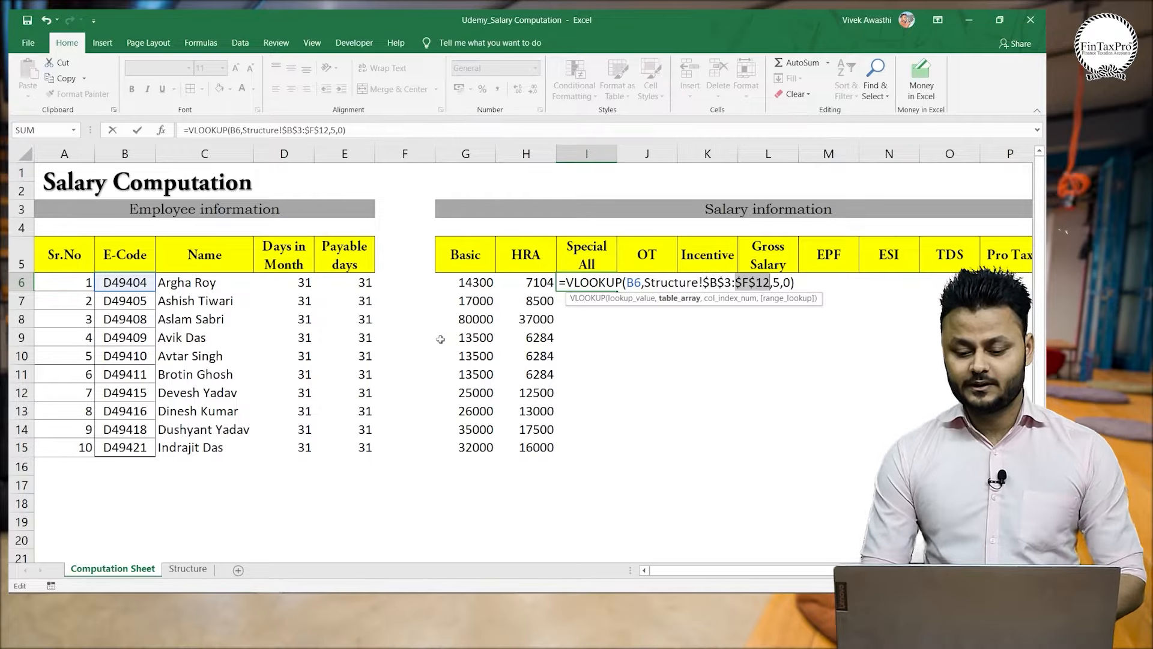
# Prorate the Special All amount in I6 by dividing the lookup by Days in Month D6 and multiplying by Payable days E6.
pyautogui.press('Right')
pyautogui.press('Right')
pyautogui.press('Right')
pyautogui.press('Right')
pyautogui.press('Right')
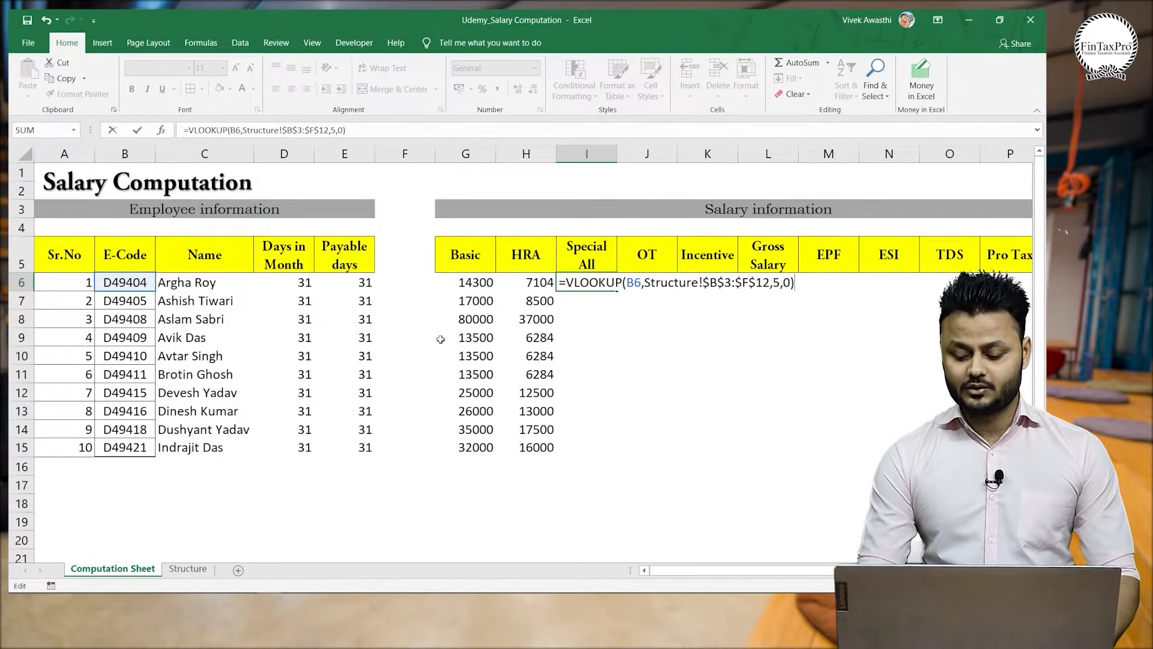
pyautogui.write('/')
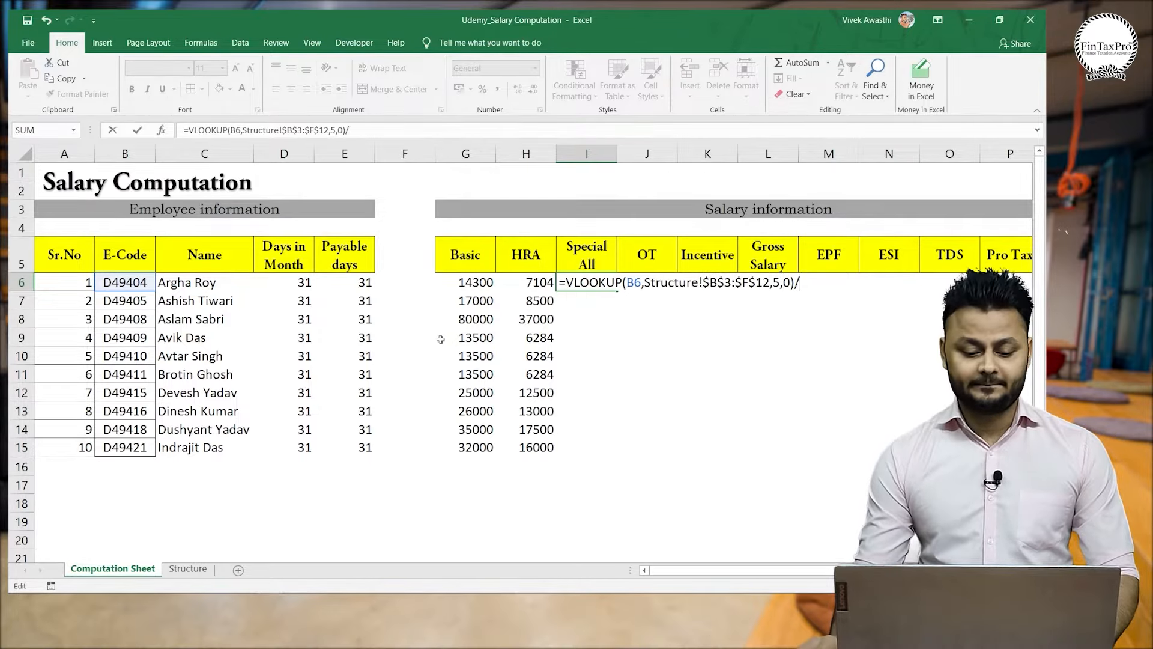
pyautogui.click(290, 284)
pyautogui.write('*')
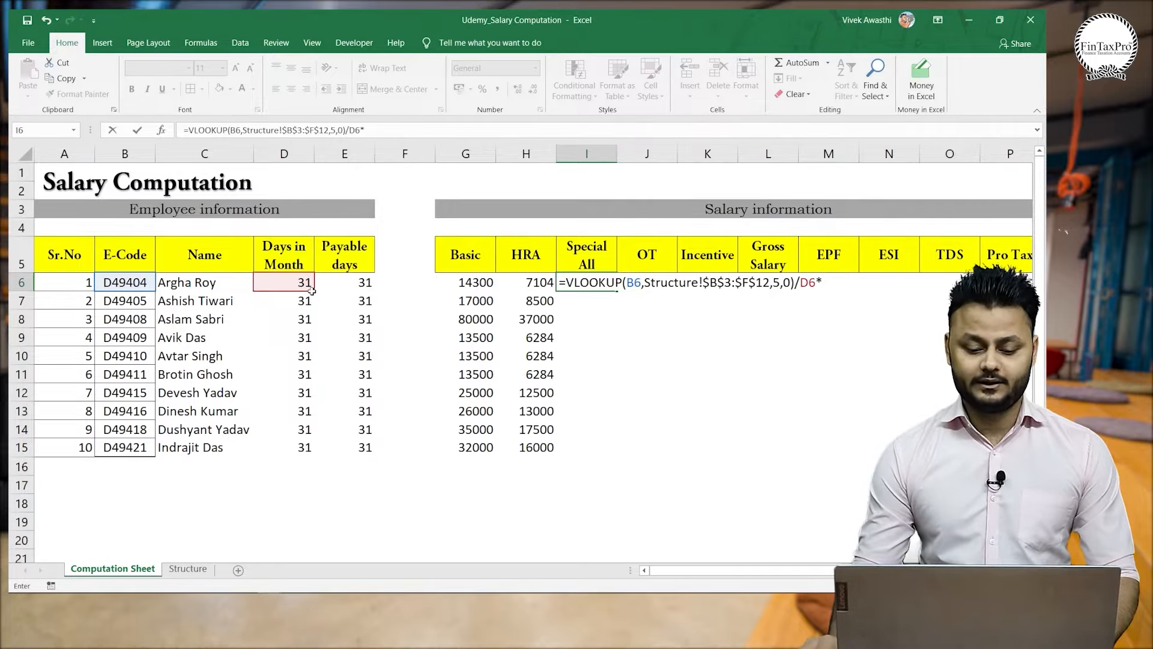
pyautogui.click(335, 284)
pyautogui.press('Return')
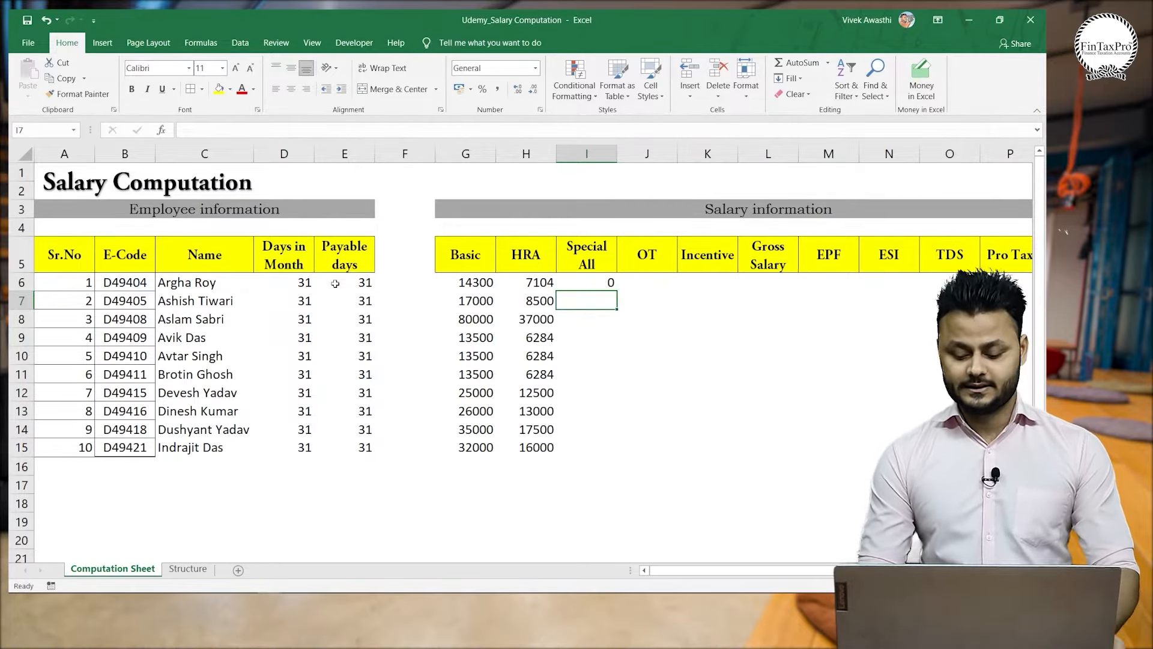
# Fill the Special All formula from I6 down through I15 for all ten employees.
pyautogui.press('Left')
pyautogui.hotkey('ctrl', 'Down')
pyautogui.press('Right')
pyautogui.hotkey('ctrl', 'shift', 'Up')
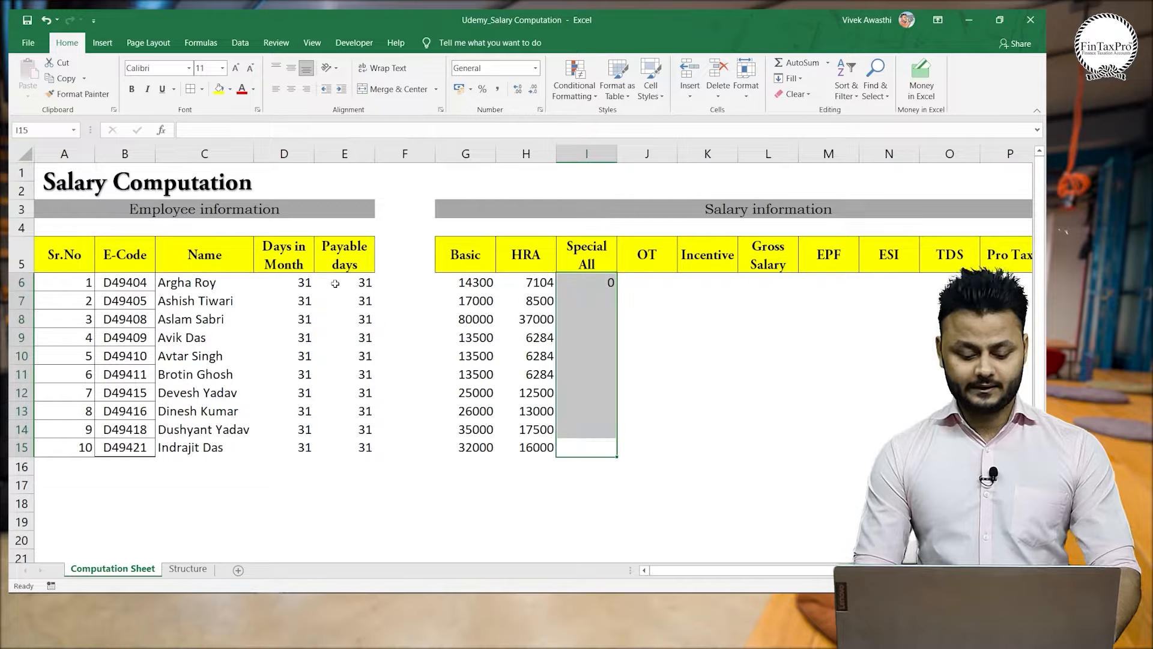
pyautogui.hotkey('ctrl', 'd')
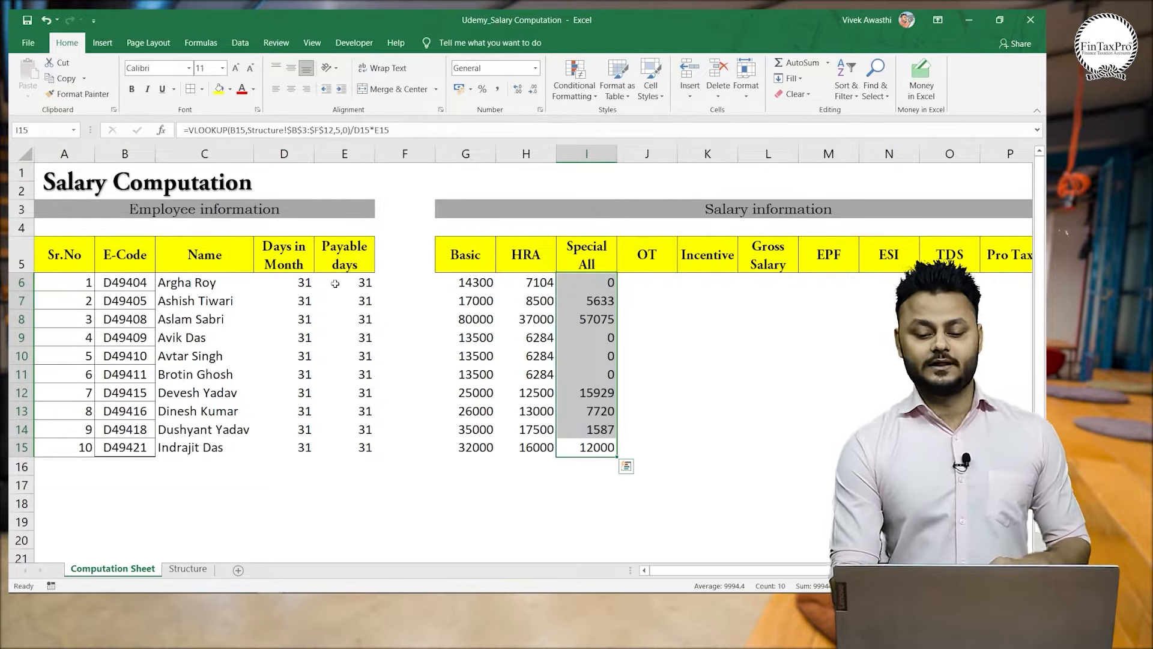
# Enter sample OT amounts of 500 in J7 and 1000 in J8.
pyautogui.press('Right')
pyautogui.hotkey('ctrl', 'Up')
pyautogui.press('Down')
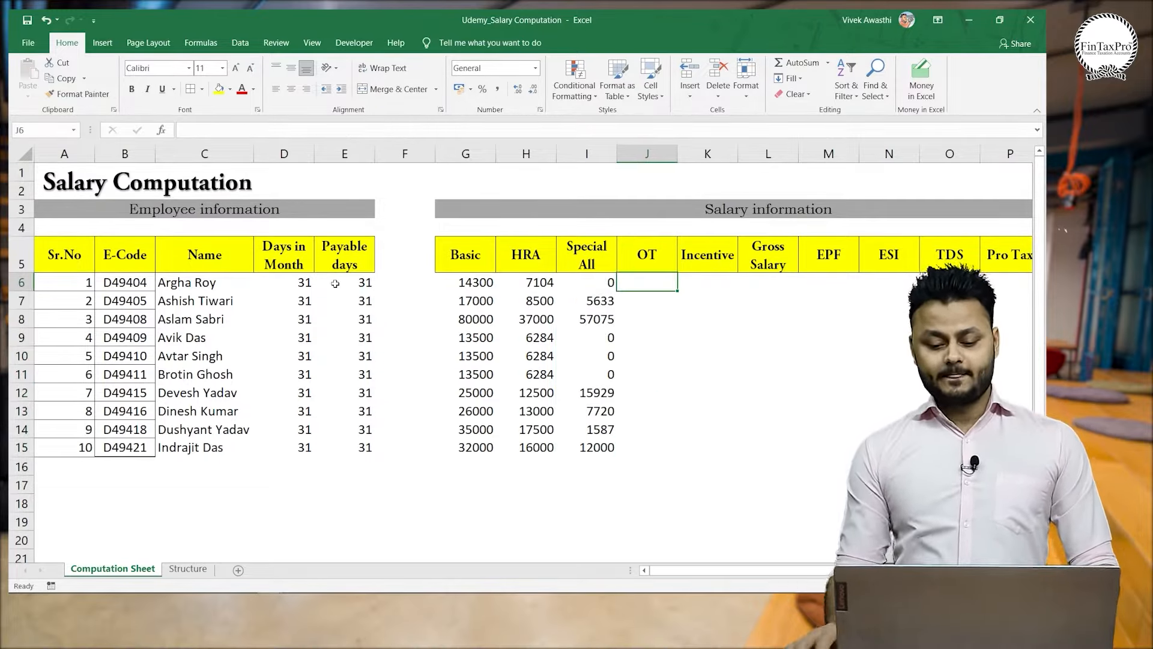
pyautogui.click(183, 569)
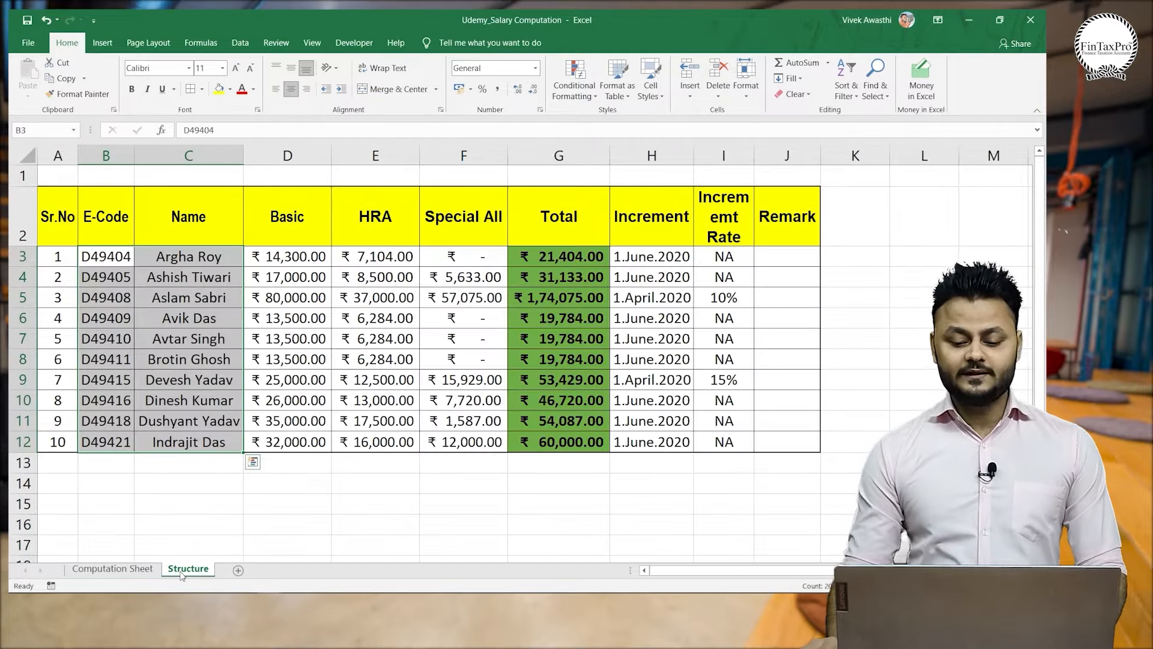
pyautogui.click(112, 568)
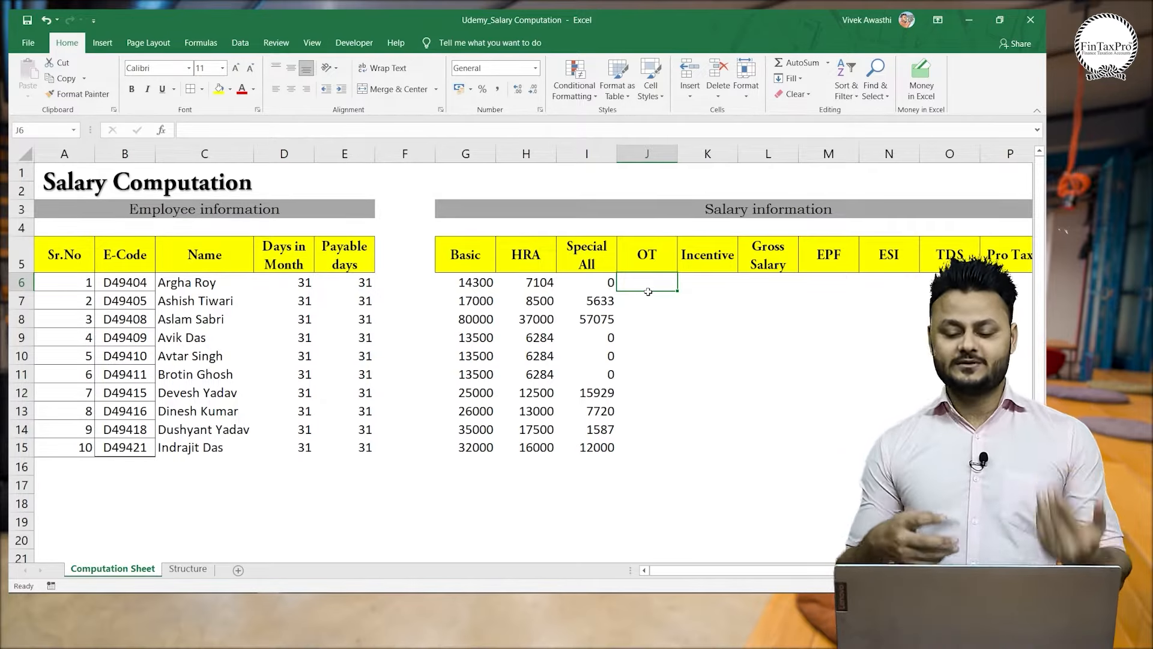
pyautogui.click(649, 293)
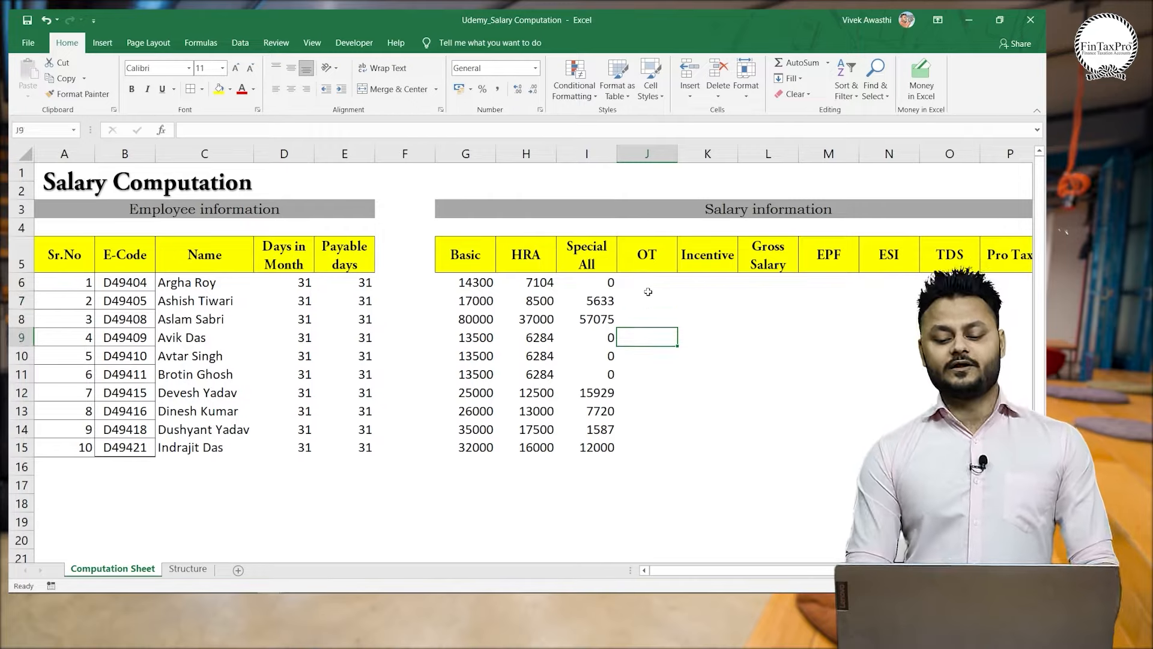
pyautogui.write('+500')
pyautogui.press('Return')
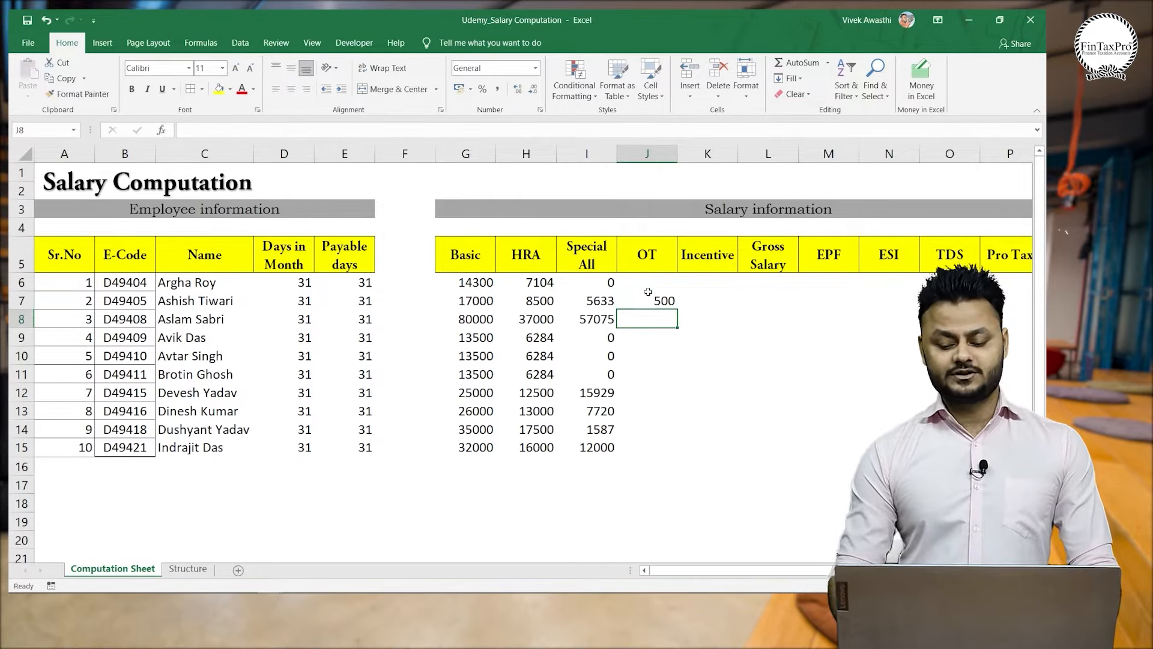
pyautogui.write('1000')
pyautogui.press('Return')
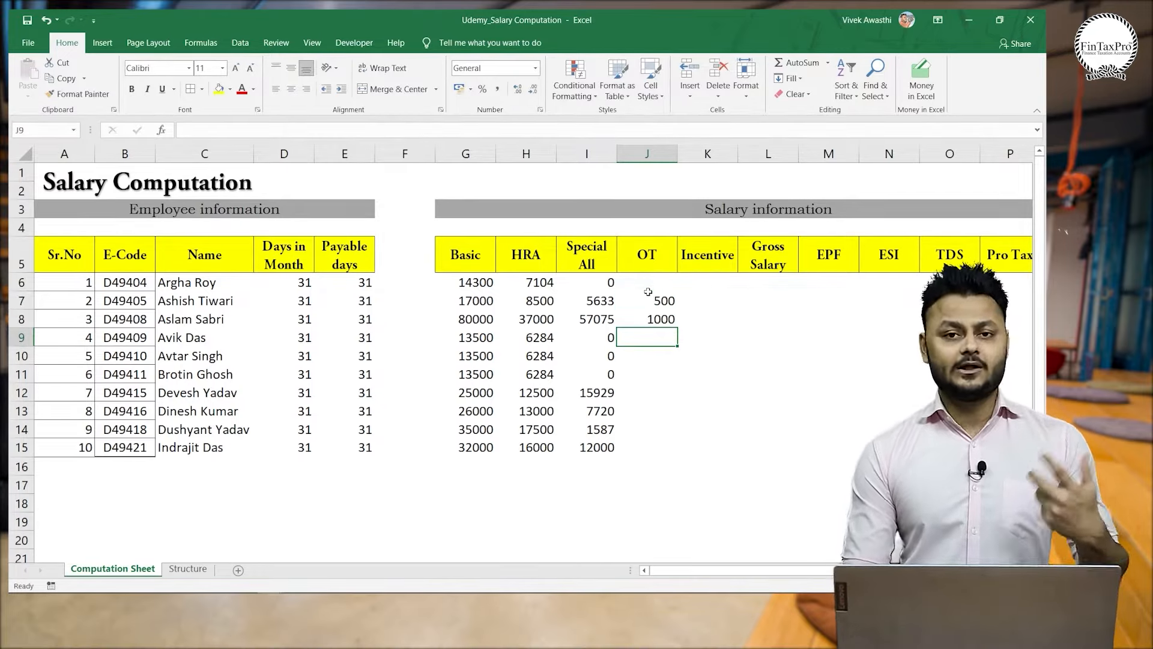
# Clear the OT amounts from cells J6 to J8.
pyautogui.press('Up')
pyautogui.press('Up')
pyautogui.press('Up')
pyautogui.hotkey('shift', 'Down')
pyautogui.hotkey('shift', 'Down')
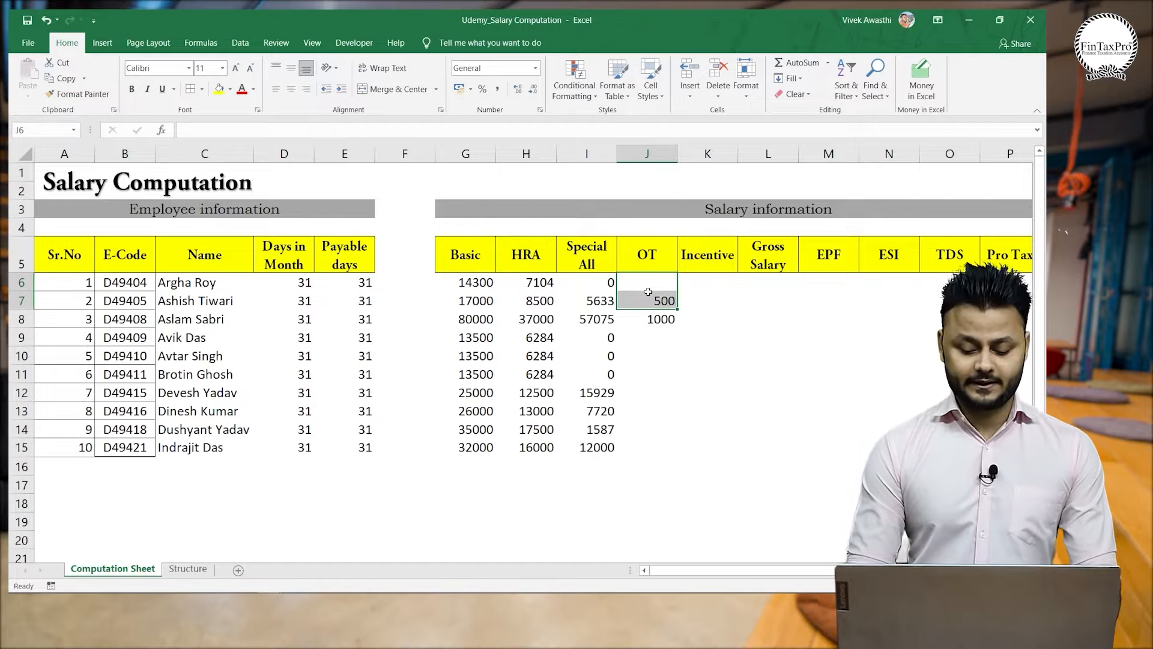
pyautogui.press('Delete')
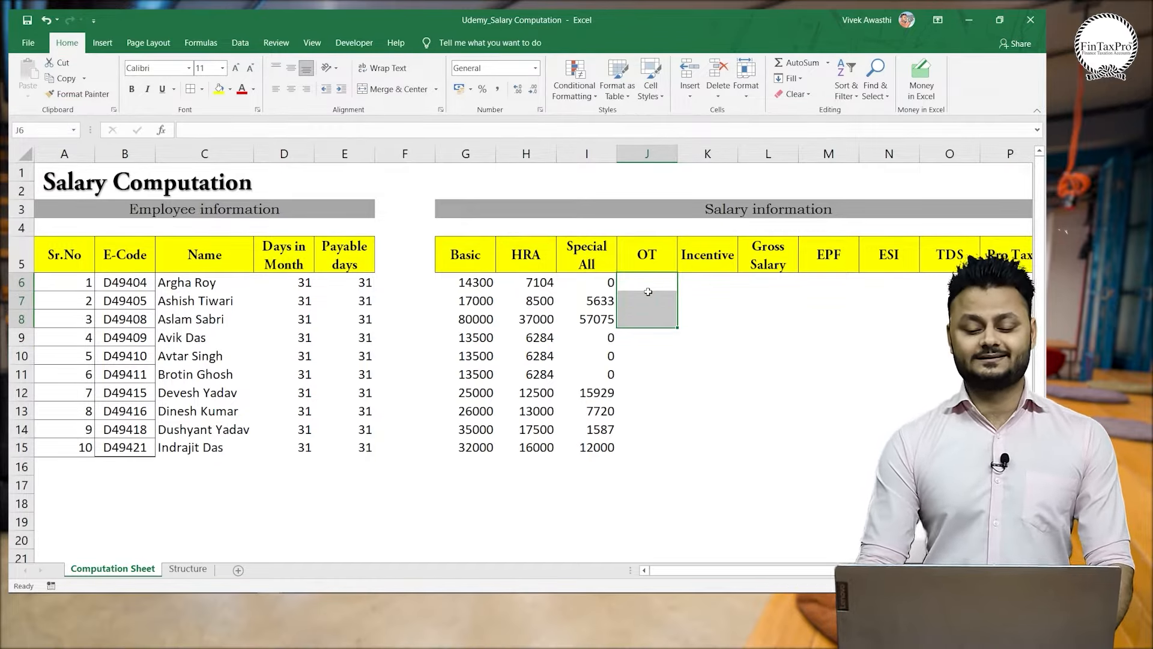
# Enter 0 as the OT amount in J6, J7 and J8.
pyautogui.press('Up')
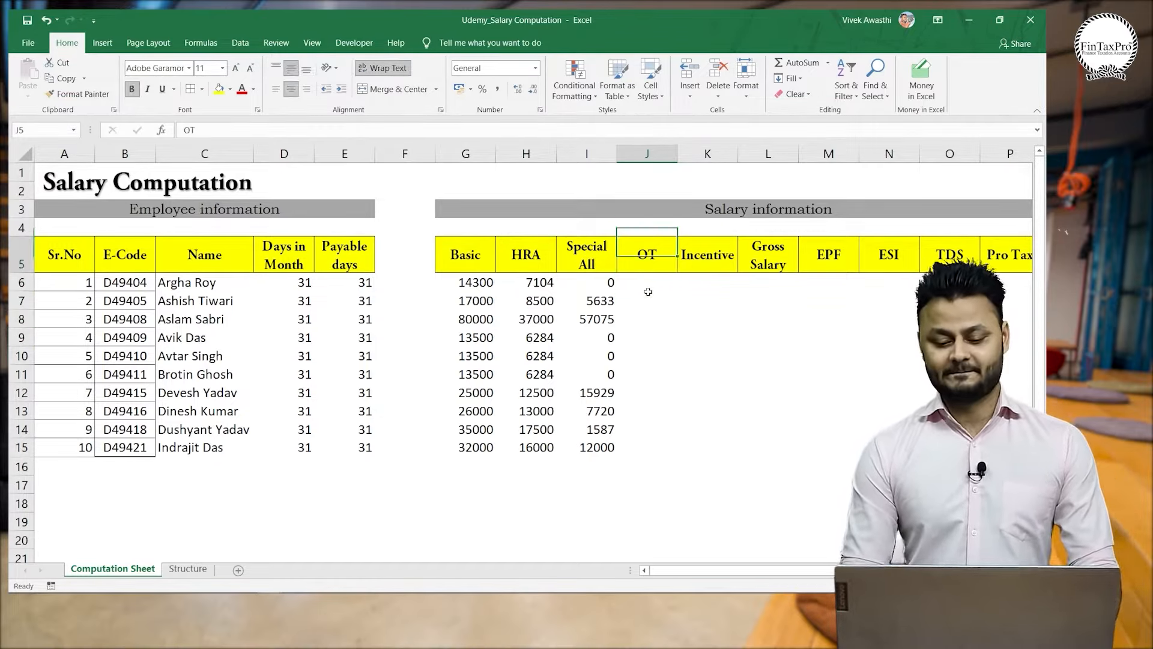
pyautogui.press('Right')
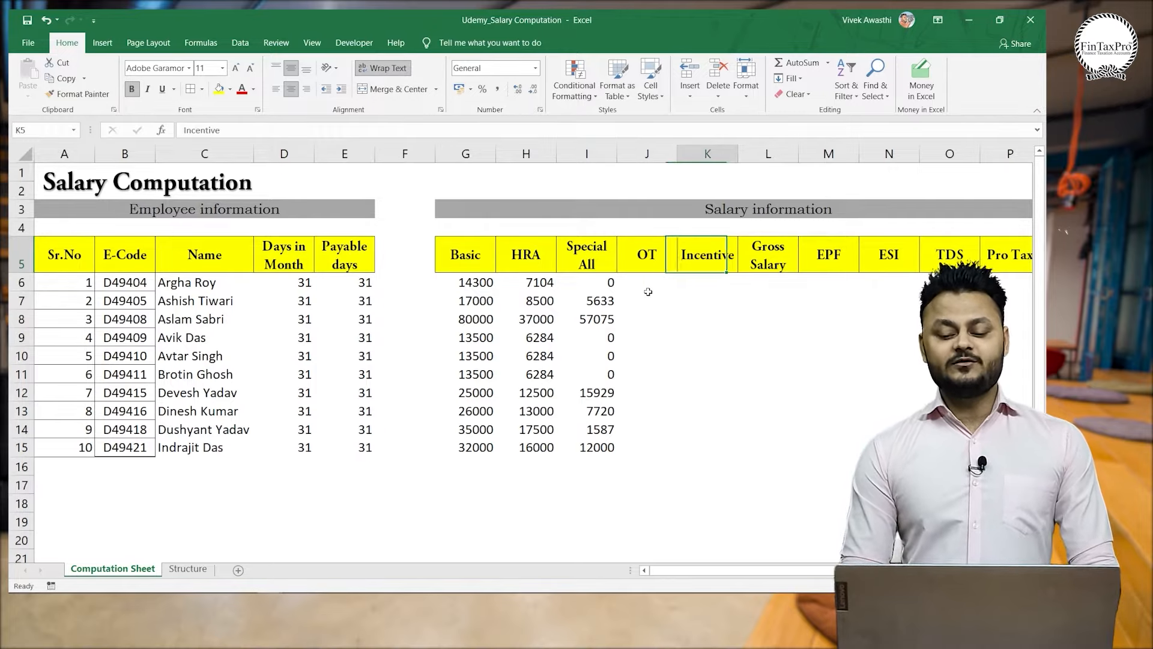
pyautogui.press('Down')
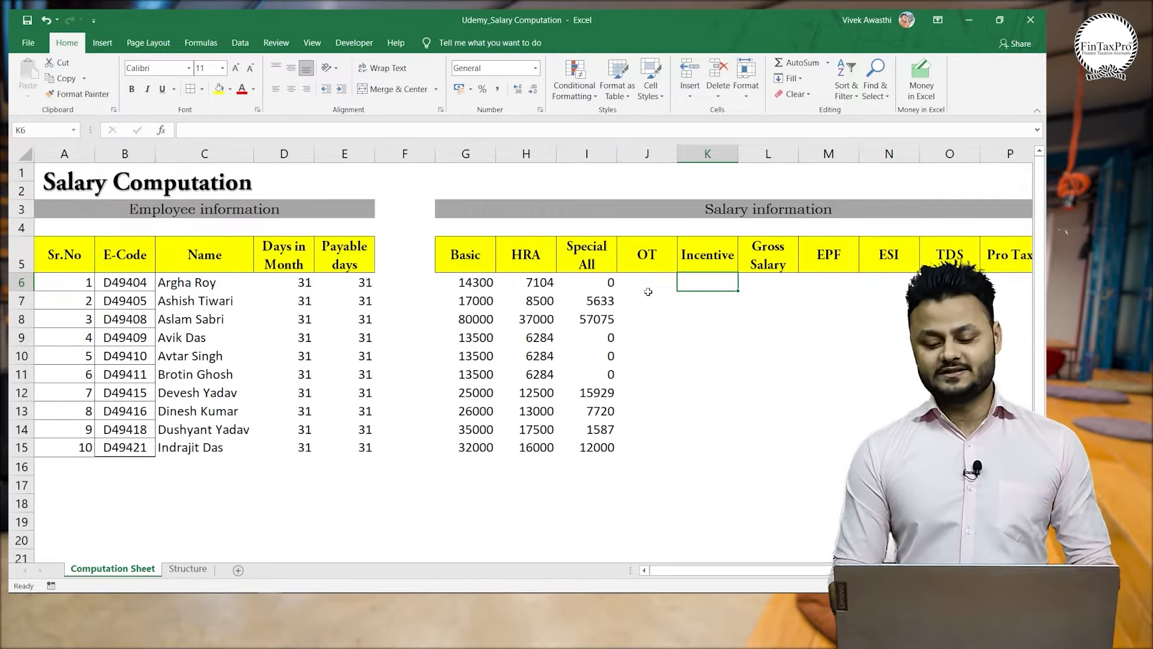
pyautogui.press('Left')
pyautogui.write('0')
pyautogui.press('Return')
pyautogui.write('0')
pyautogui.press('Return')
pyautogui.write('0')
pyautogui.press('Return')
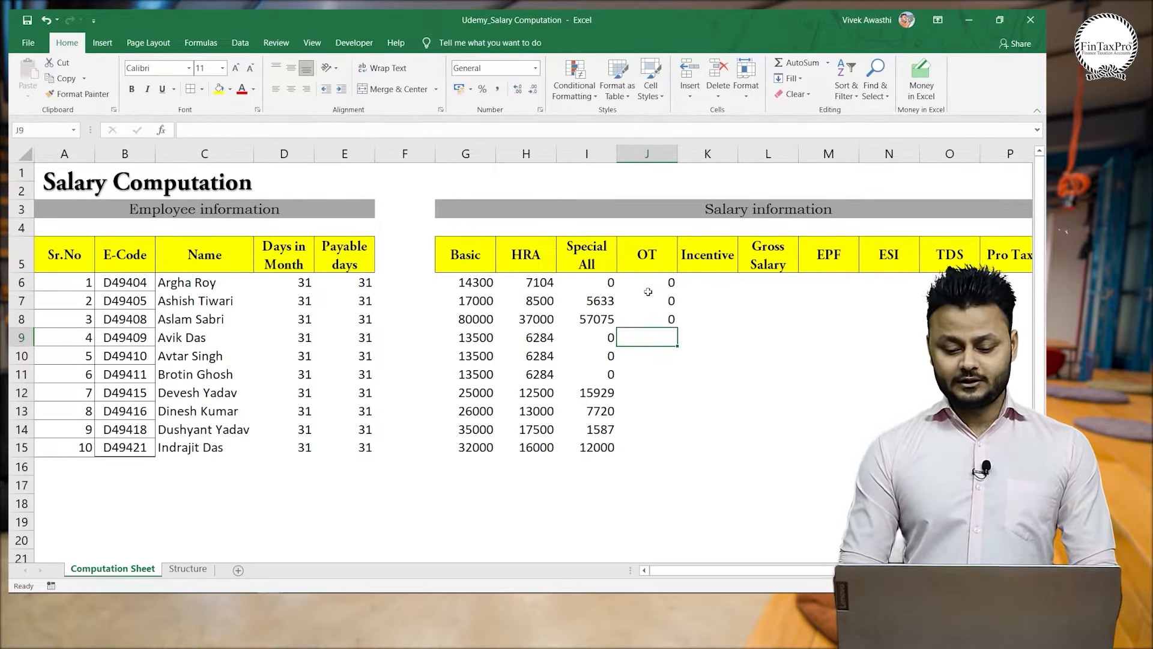
pyautogui.press('Left')
pyautogui.press('Down')
pyautogui.hotkey('ctrl', 'Right')
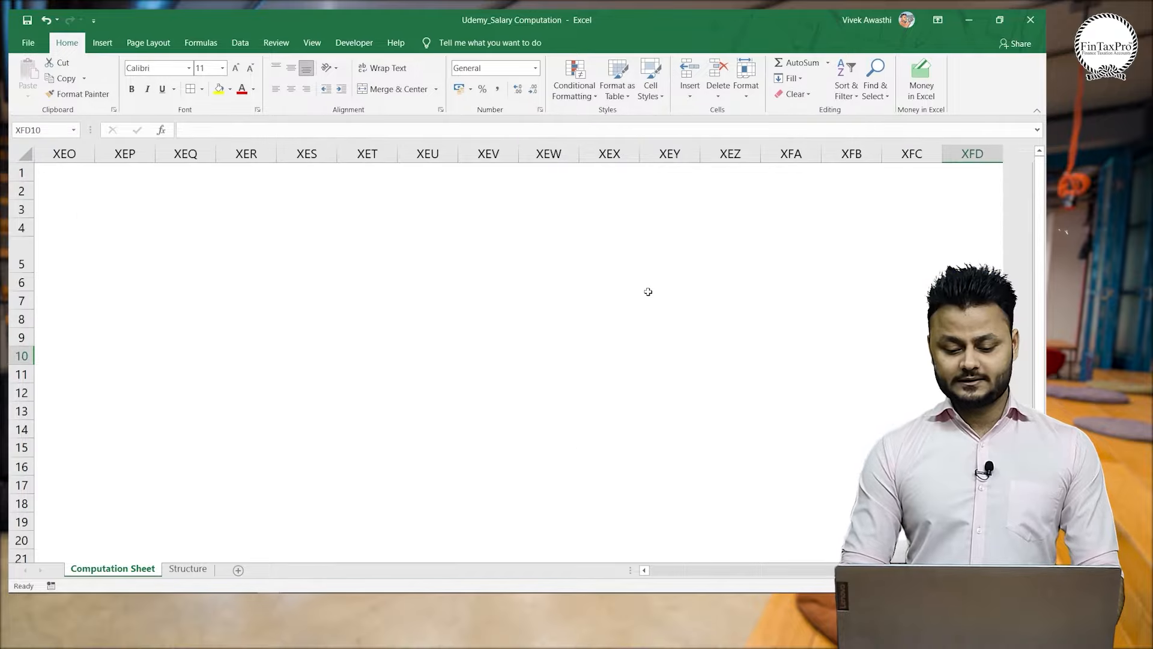
pyautogui.hotkey('ctrl', 'Left')
pyautogui.hotkey('ctrl', 'Left')
pyautogui.press('Down')
pyautogui.press('Down')
pyautogui.press('Down')
pyautogui.press('Down')
pyautogui.press('Down')
pyautogui.press('Right')
pyautogui.press('Right')
pyautogui.press('Right')
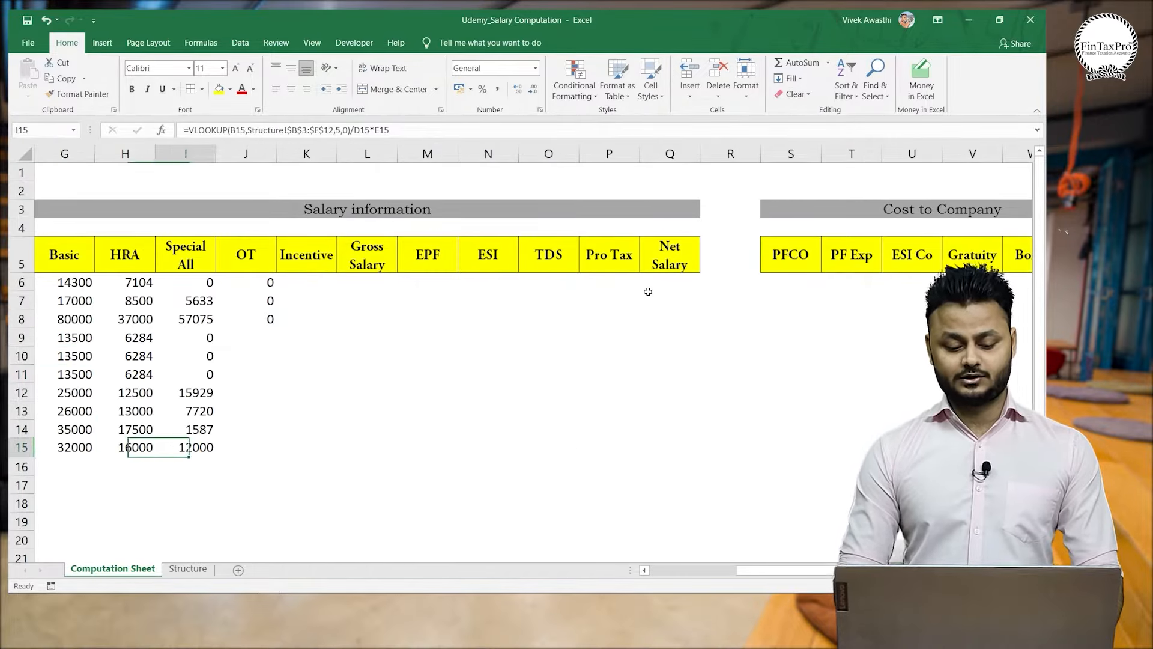
pyautogui.hotkey('ctrl', 'shift', 'Up')
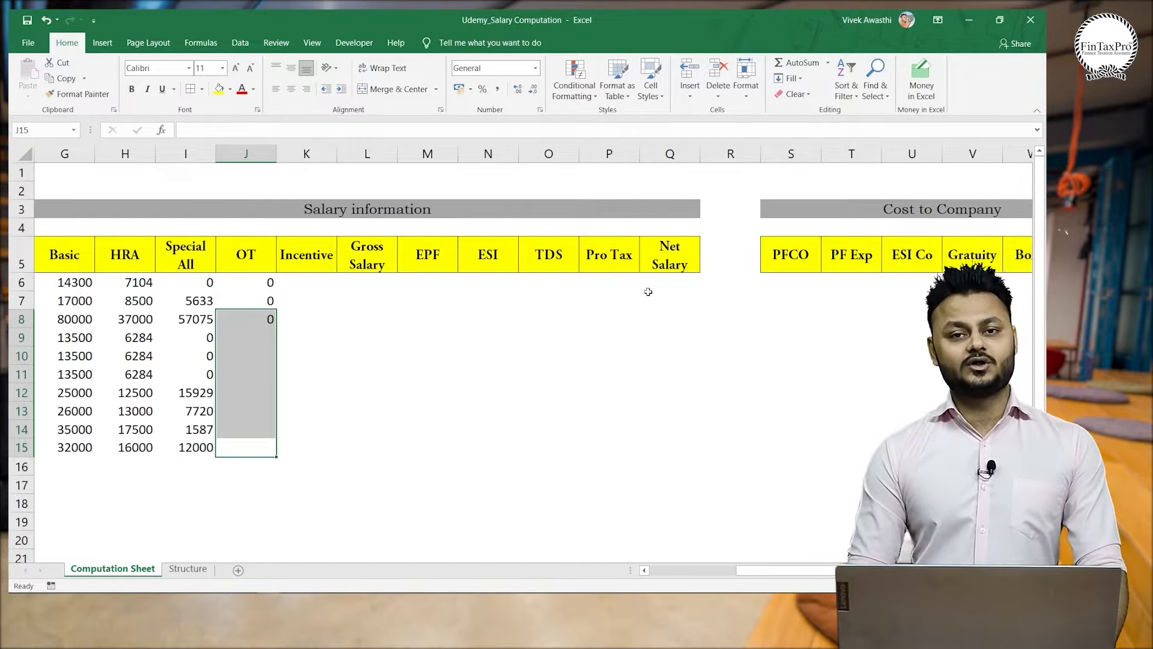
pyautogui.press('Up')
pyautogui.press('Up')
pyautogui.press('Up')
pyautogui.press('Up')
pyautogui.press('Up')
pyautogui.press('Up')
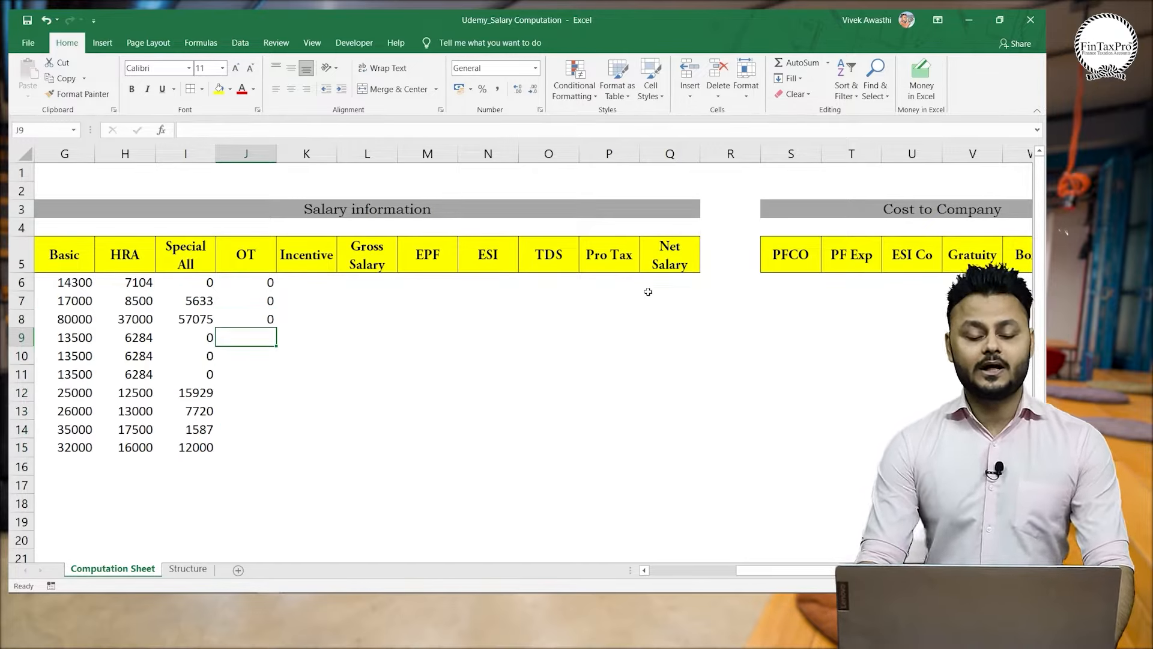
# Fill the OT value of 0 from J8 down through J15 for the remaining employees.
pyautogui.press('Left')
pyautogui.press('Down')
pyautogui.press('Down')
pyautogui.press('Down')
pyautogui.press('Down')
pyautogui.press('Down')
pyautogui.press('Down')
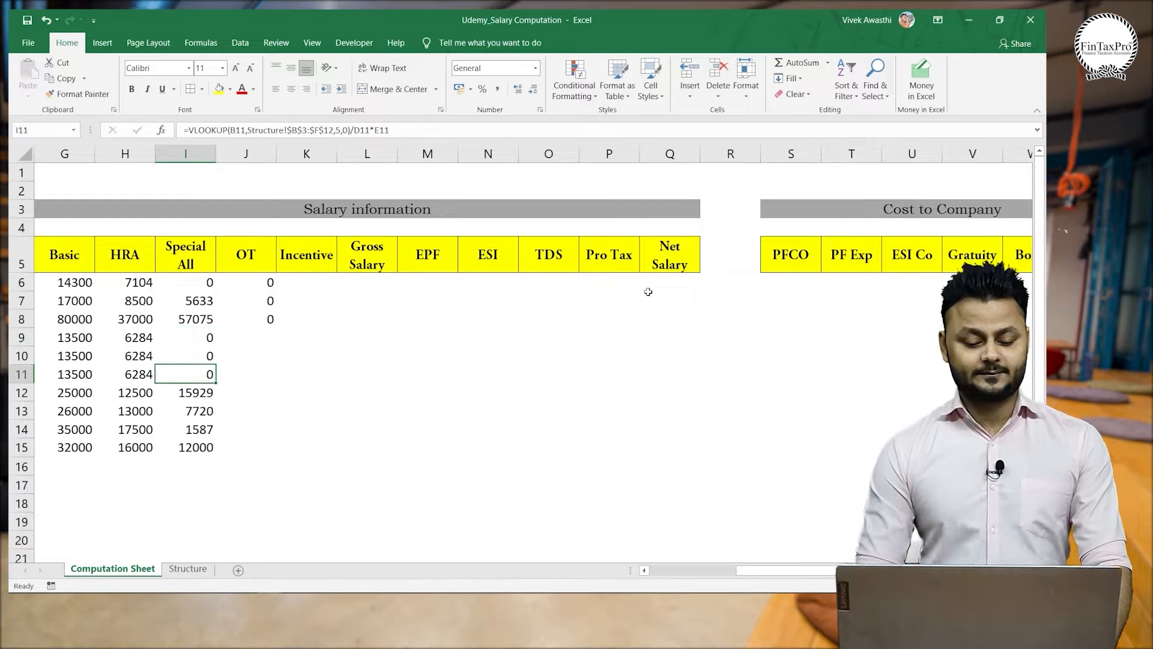
pyautogui.press('Right')
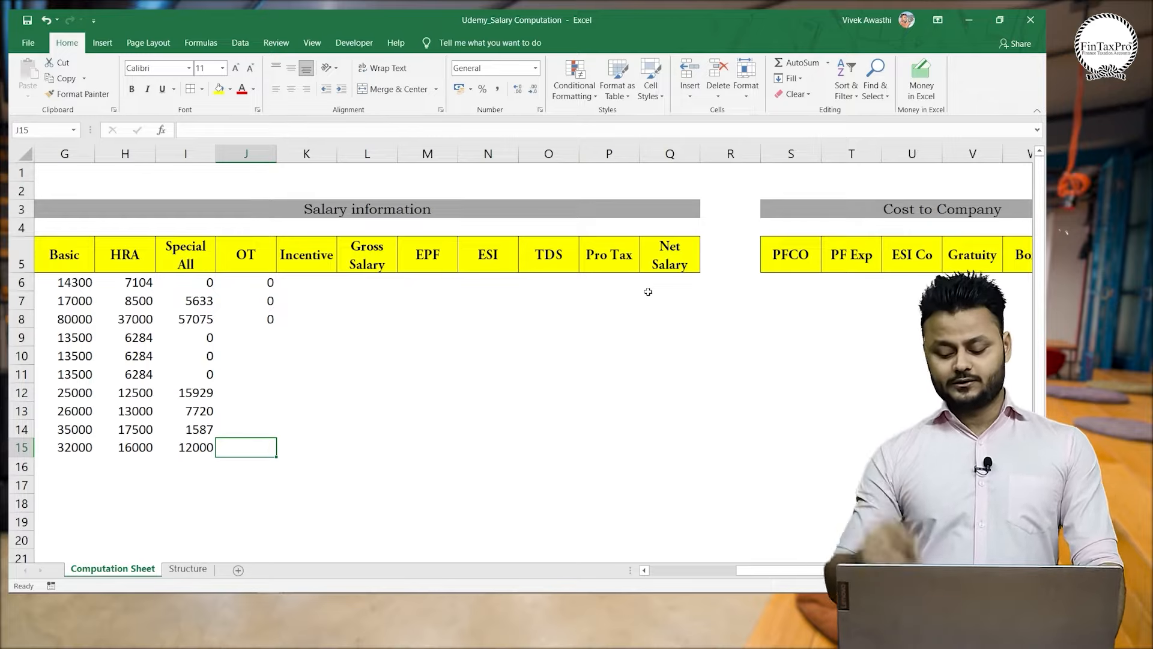
pyautogui.hotkey('shift', 'Up')
pyautogui.hotkey('shift', 'Up')
pyautogui.hotkey('shift', 'Up')
pyautogui.hotkey('shift', 'Up')
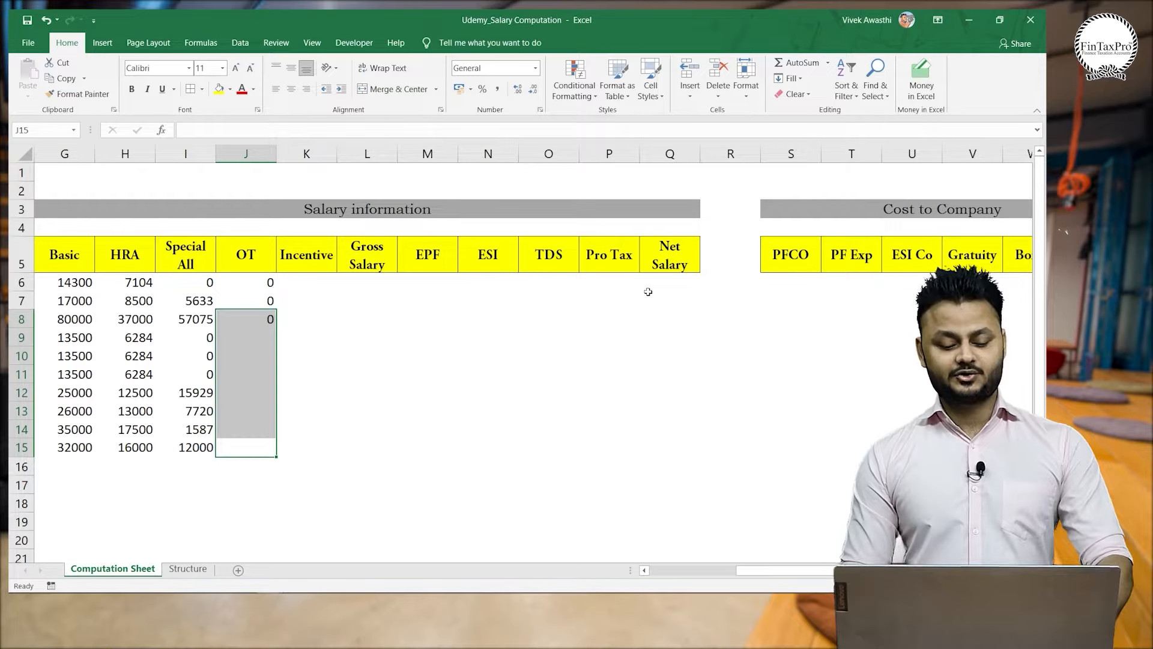
pyautogui.hotkey('ctrl', 'd')
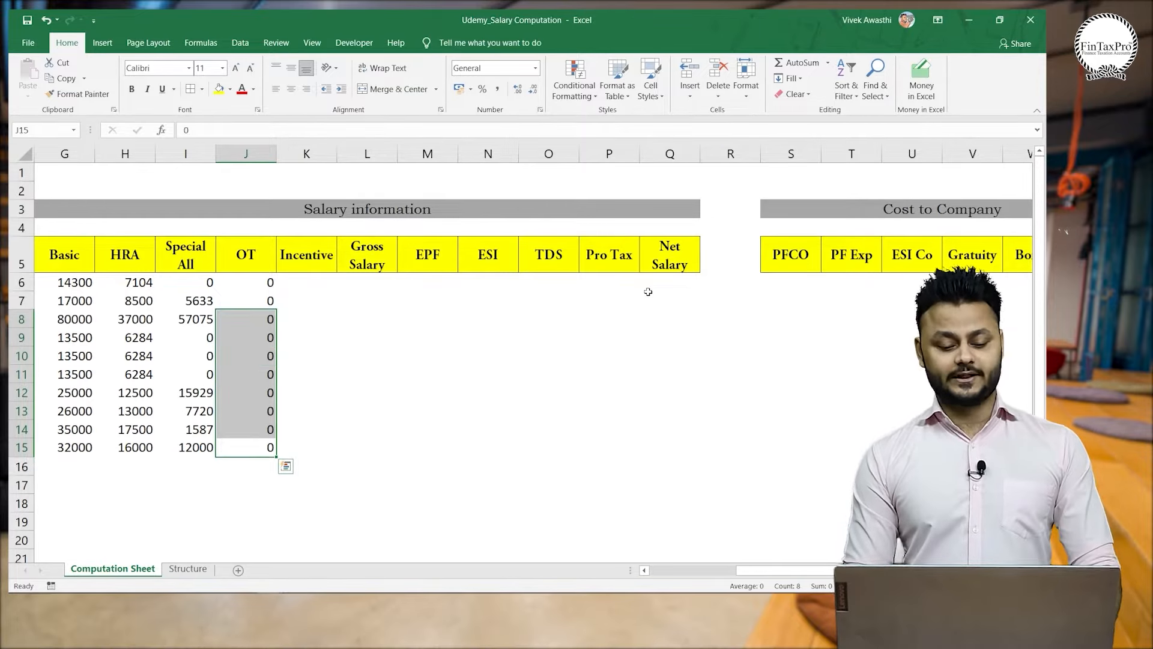
# Enter 0 as the Incentive amount in K6 for the first employee.
pyautogui.press('Down')
pyautogui.press('Right')
pyautogui.press('Up')
pyautogui.press('Up')
pyautogui.press('Up')
pyautogui.press('Up')
pyautogui.press('Up')
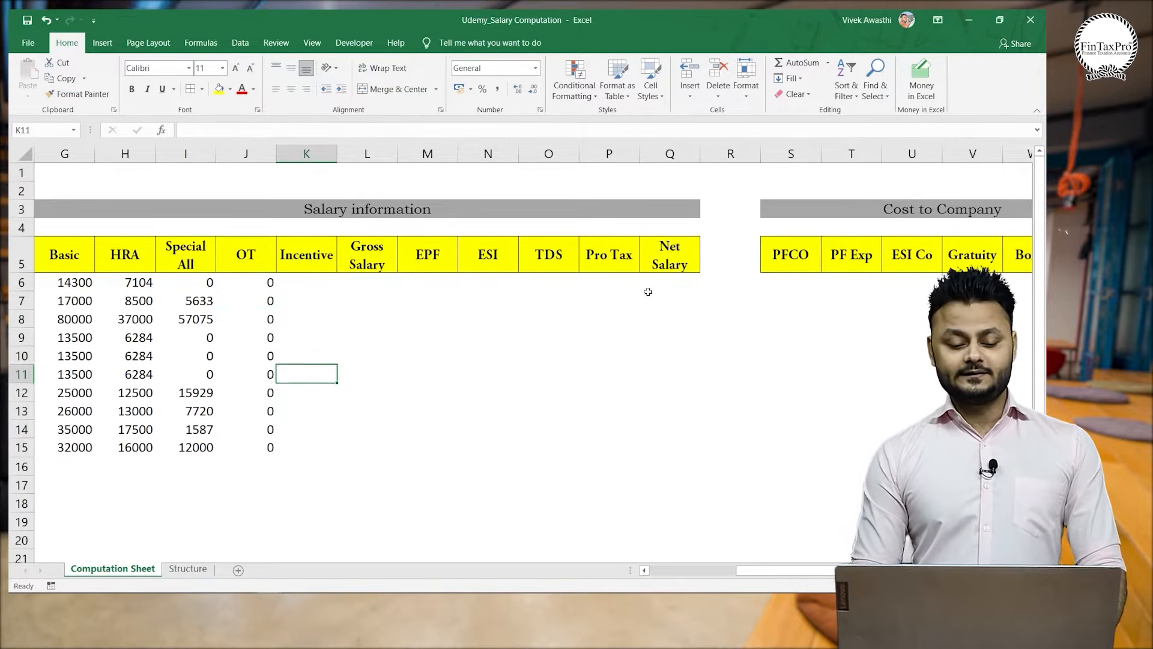
pyautogui.press('Up')
pyautogui.press('Up')
pyautogui.press('Up')
pyautogui.press('Up')
pyautogui.press('Up')
pyautogui.press('Up')
pyautogui.press('Down')
pyautogui.write('0')
pyautogui.press('Return')
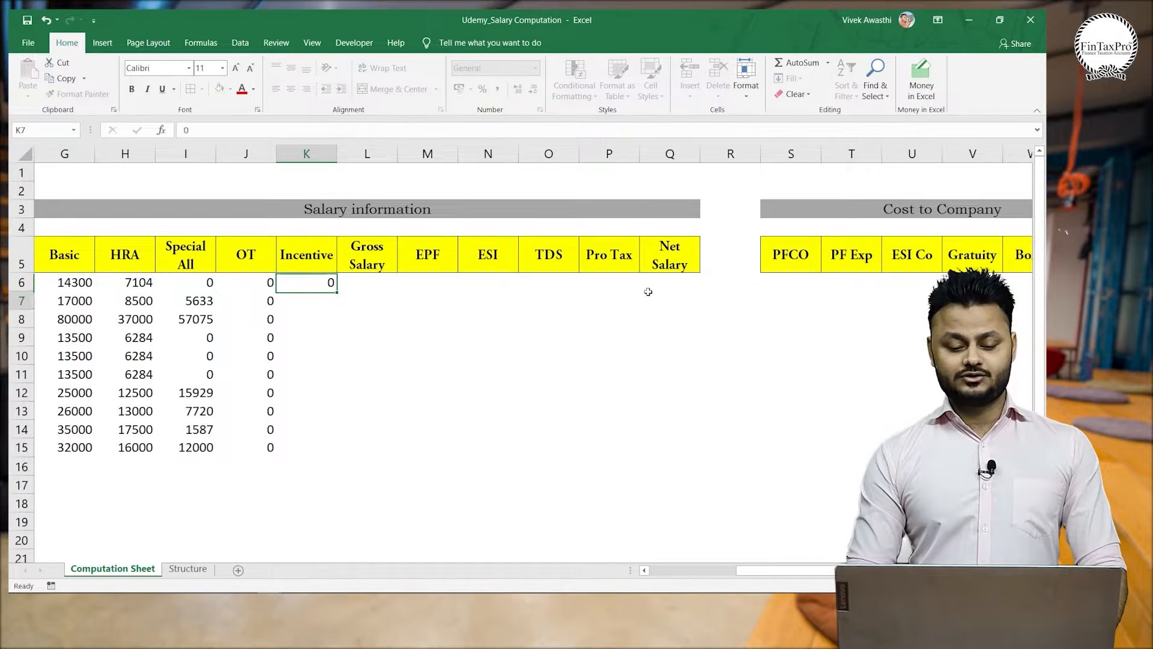
# Fill the Incentive value of 0 from K6 down through K15.
pyautogui.press('Left')
pyautogui.hotkey('ctrl', 'Down')
pyautogui.press('Right')
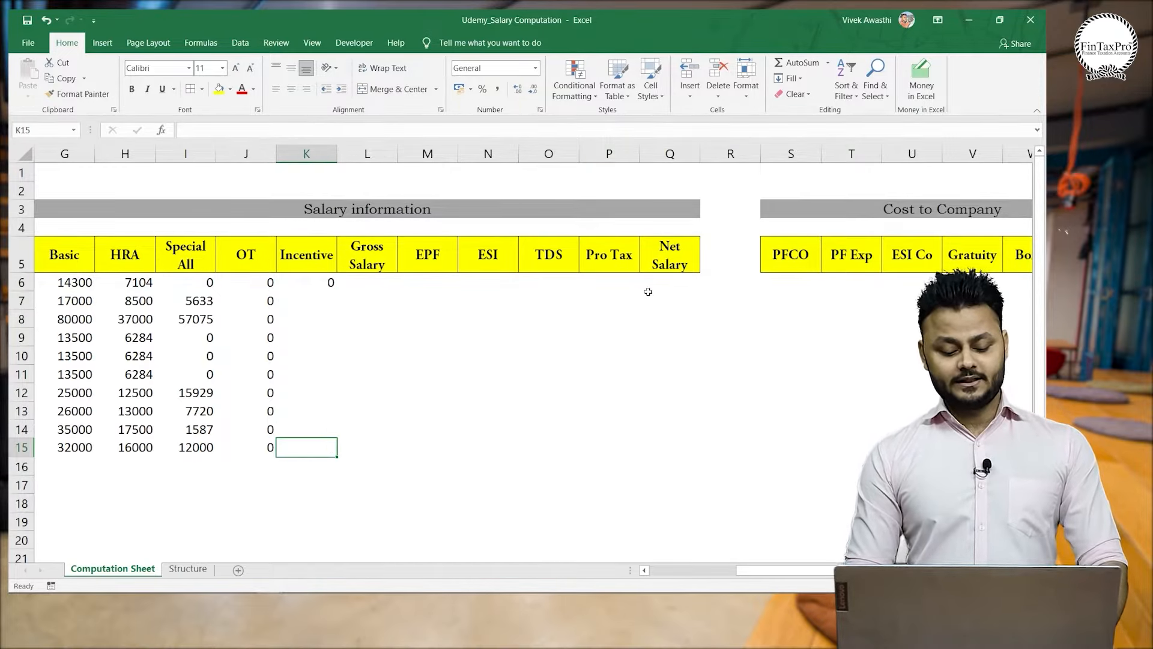
pyautogui.hotkey('ctrl', 'shift', 'Up')
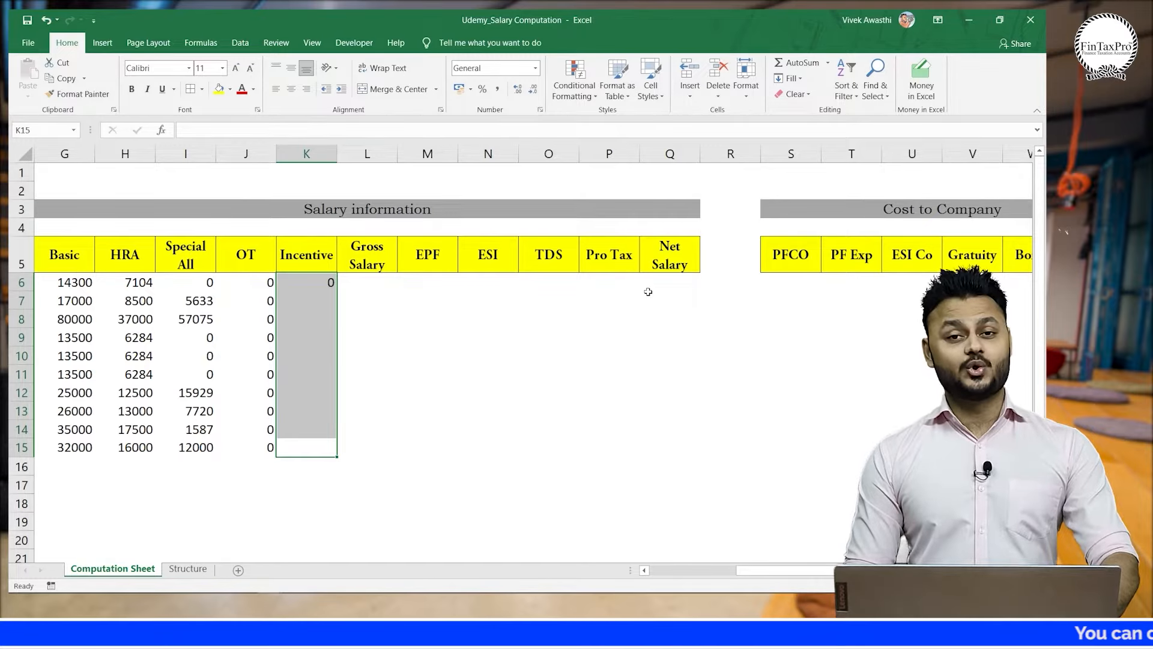
pyautogui.hotkey('ctrl', 'd')
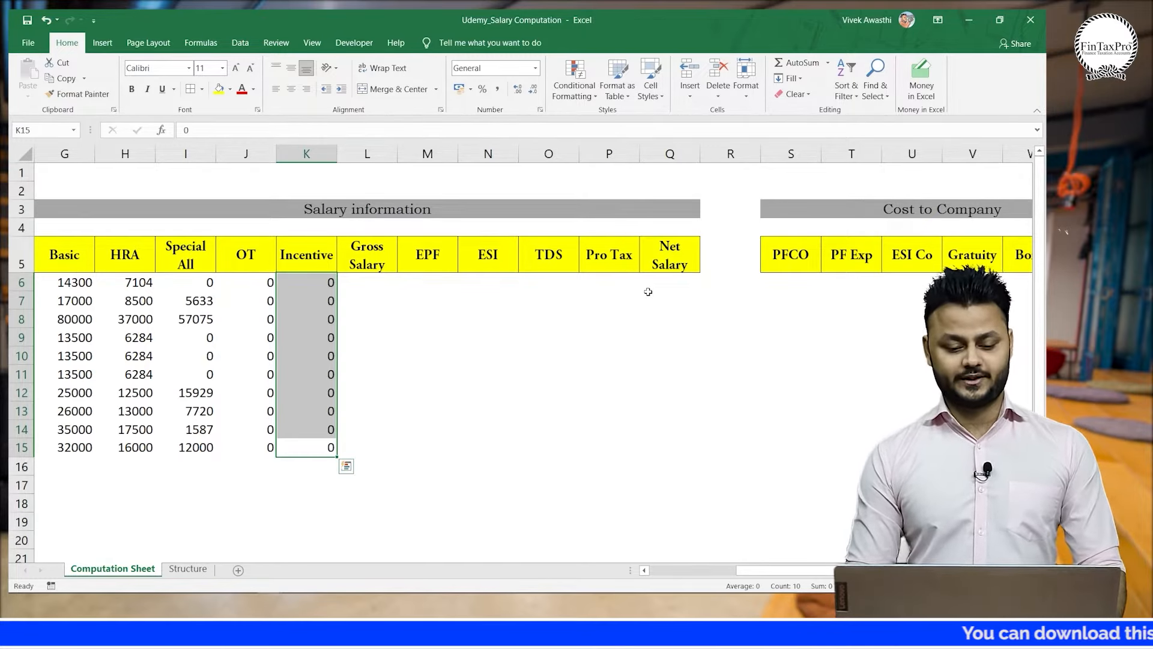
# Enter the Gross Salary formula in L6 as +SUM(G6:K6), adding Basic through Incentive.
pyautogui.press('Right')
pyautogui.press('Up')
pyautogui.press('Up')
pyautogui.press('Up')
pyautogui.press('Up')
pyautogui.press('Up')
pyautogui.press('Up')
pyautogui.press('Up')
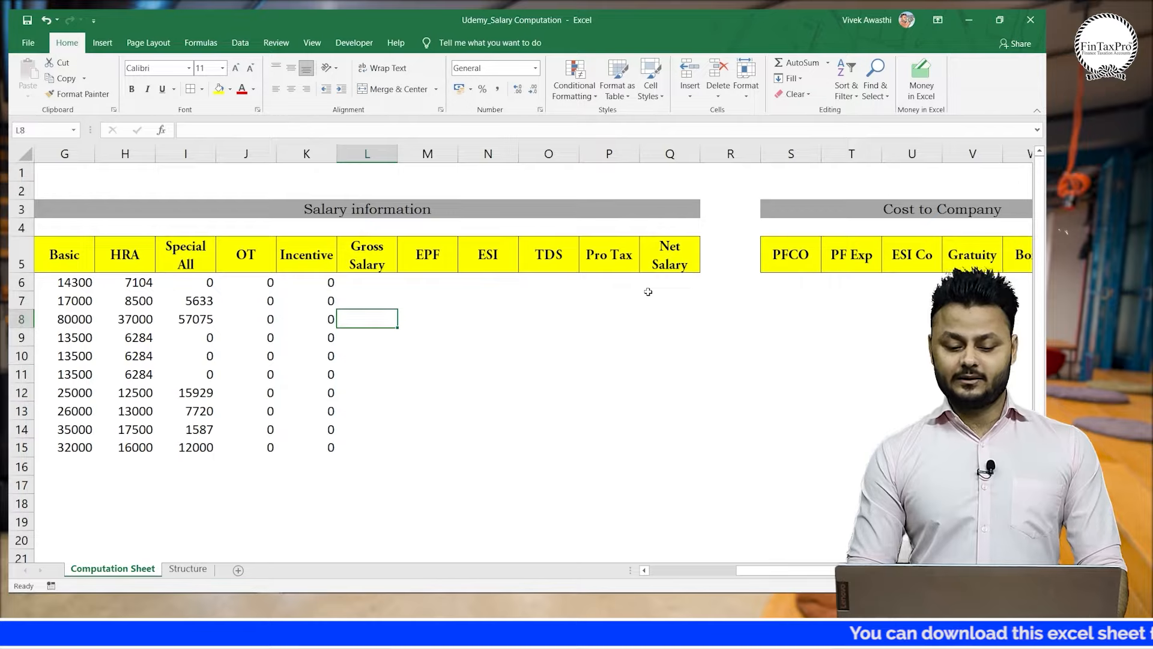
pyautogui.press('Up')
pyautogui.press('Up')
pyautogui.press('Up')
pyautogui.press('Down')
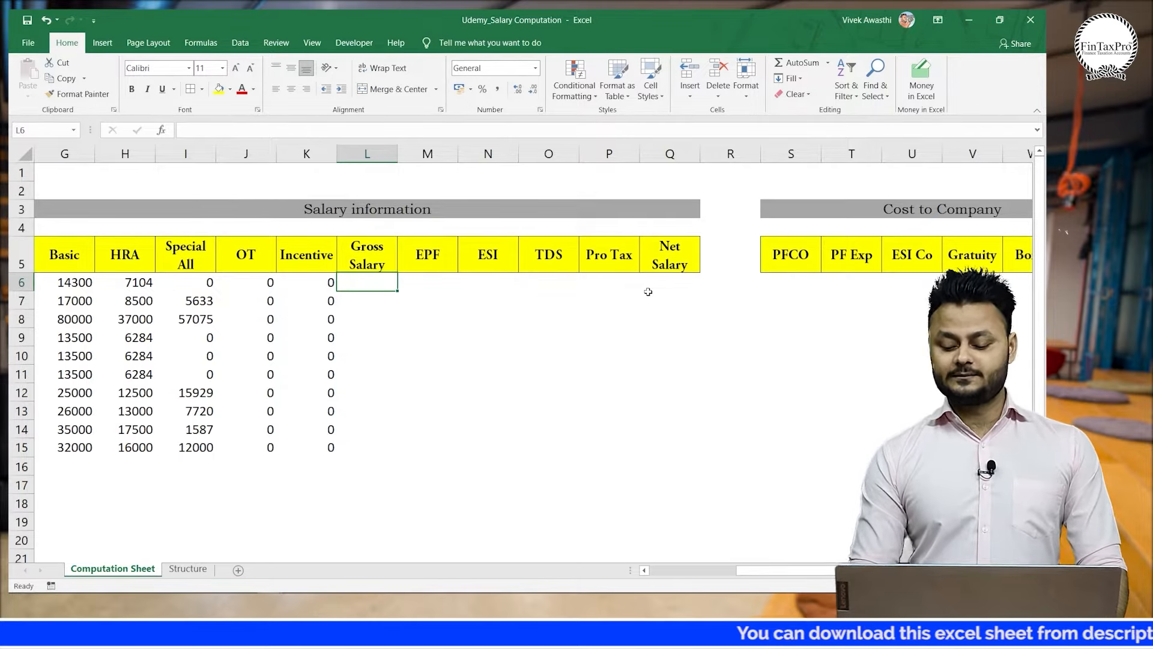
pyautogui.write('+sum')
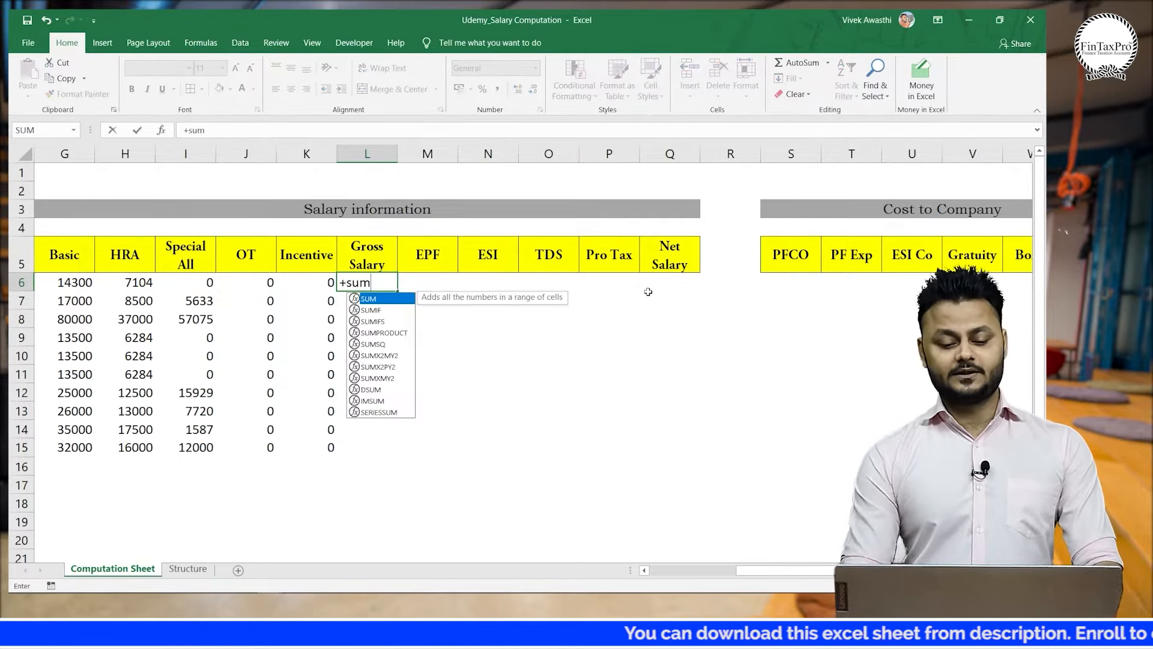
pyautogui.press('Tab')
pyautogui.press('Left')
pyautogui.press('Left')
pyautogui.press('Left')
pyautogui.press('Left')
pyautogui.press('Left')
pyautogui.press('Left')
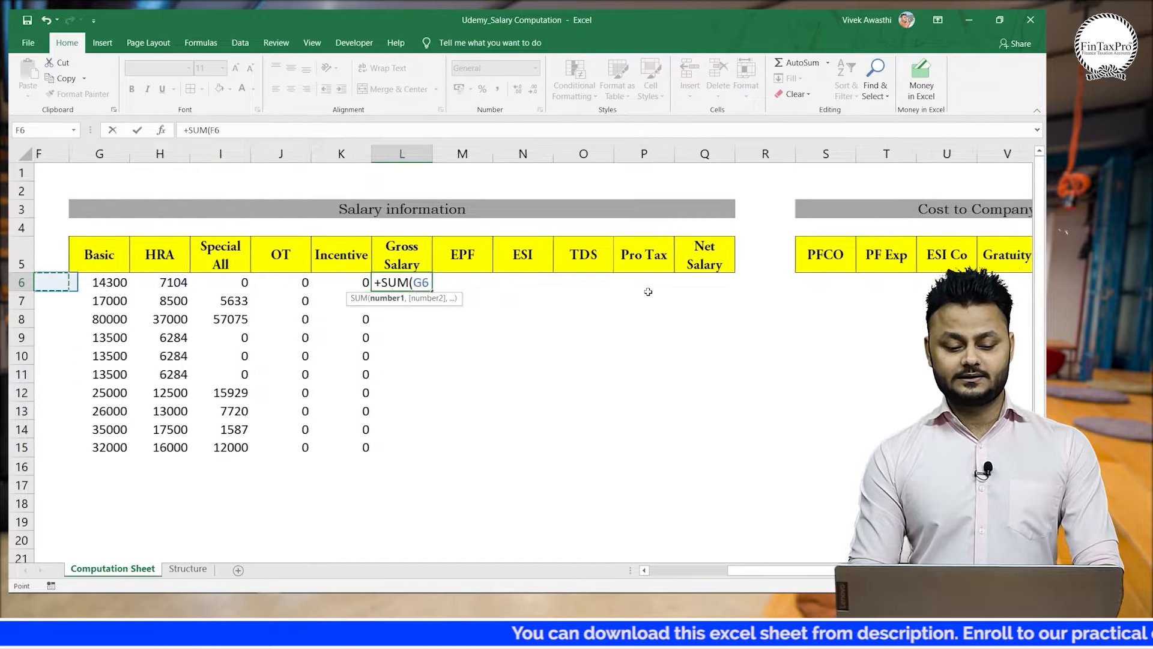
pyautogui.press('Right')
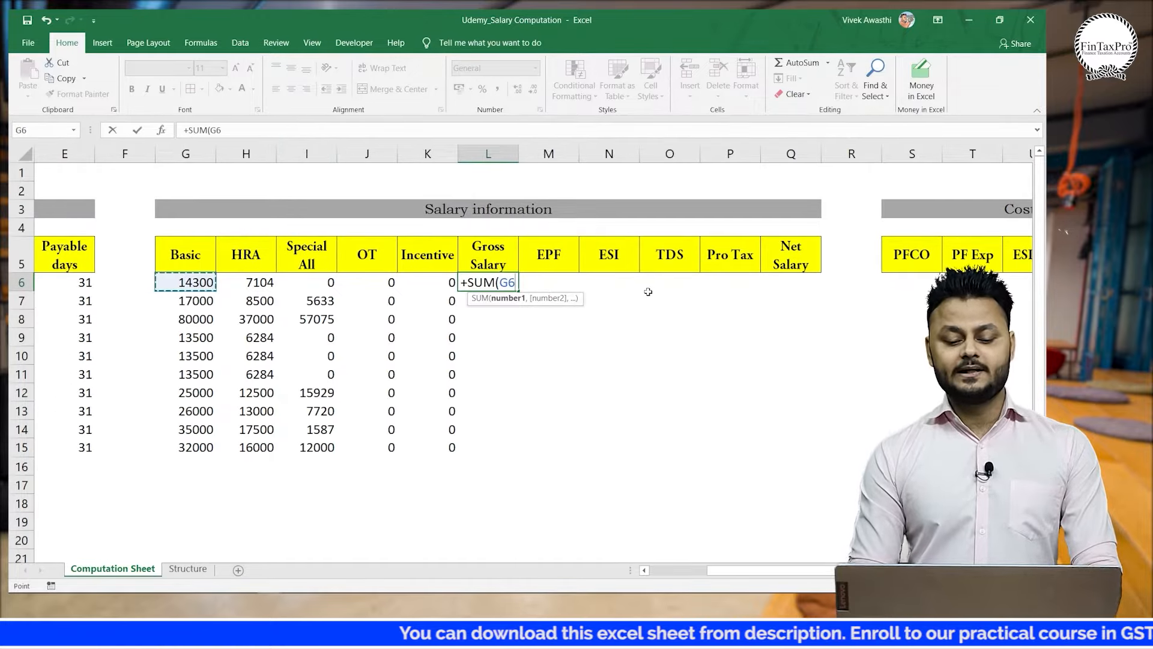
pyautogui.hotkey('shift', 'Right')
pyautogui.hotkey('shift', 'Right')
pyautogui.press('Return')
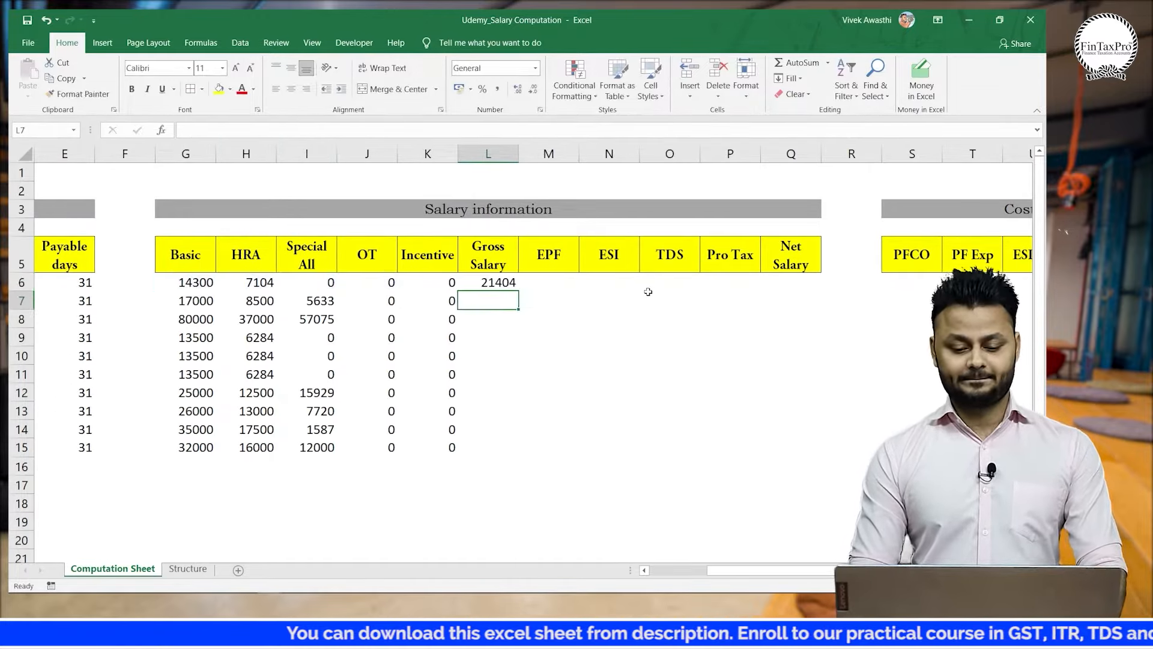
# Fill the Gross Salary formula from L6 down through L15 for all ten employees.
pyautogui.press('Left')
pyautogui.hotkey('ctrl', 'Down')
pyautogui.hotkey('ctrl', 'Right')
pyautogui.hotkey('ctrl', 'Left')
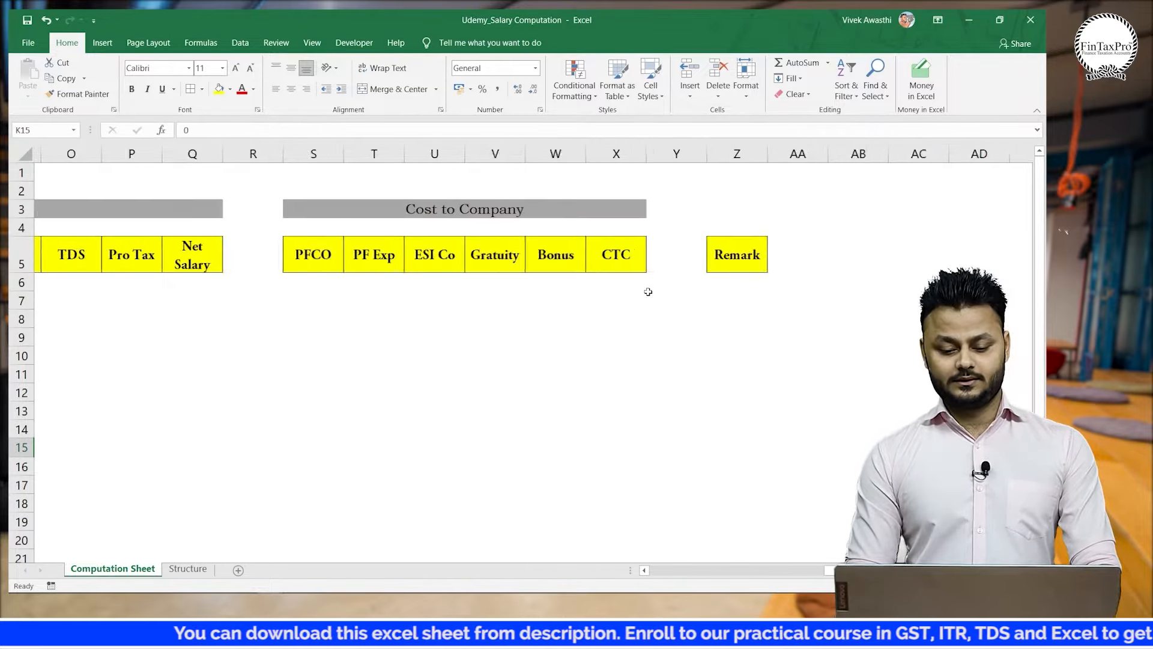
pyautogui.press('Right')
pyautogui.hotkey('ctrl', 'shift', 'Up')
pyautogui.hotkey('ctrl', 'd')
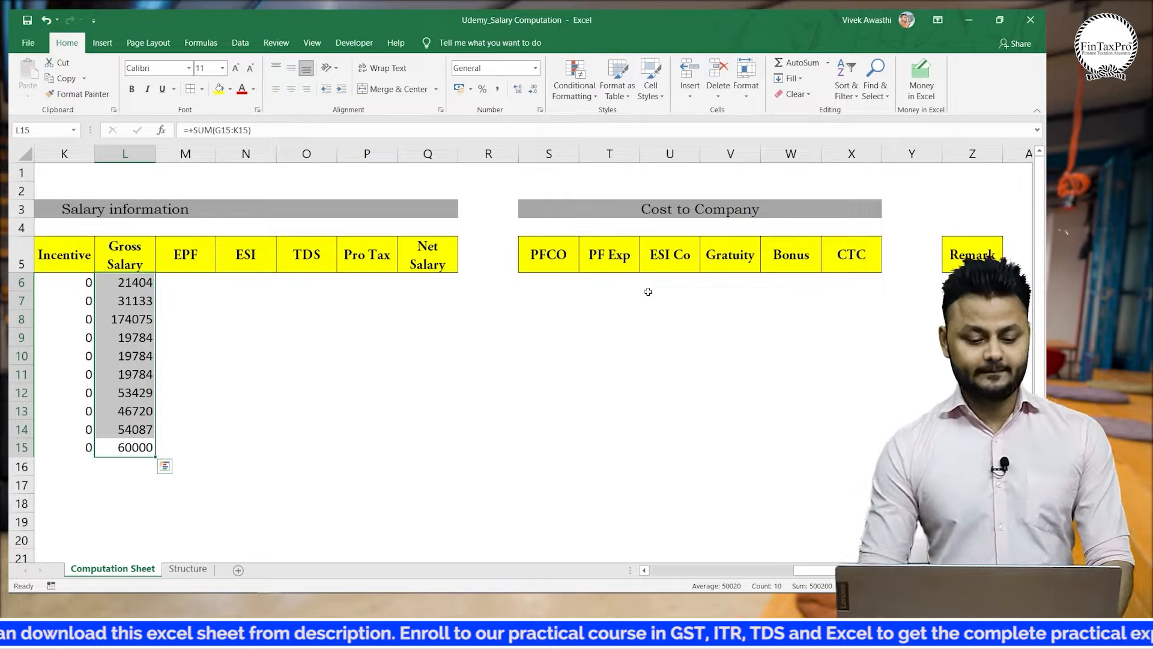
# Review the columns from Days in Month through Gross Salary along row 15, ending at the EPF column.
pyautogui.press('Left')
pyautogui.press('Left')
pyautogui.press('Left')
pyautogui.press('Left')
pyautogui.press('Left')
pyautogui.press('Left')
pyautogui.press('Left')
pyautogui.press('Left')
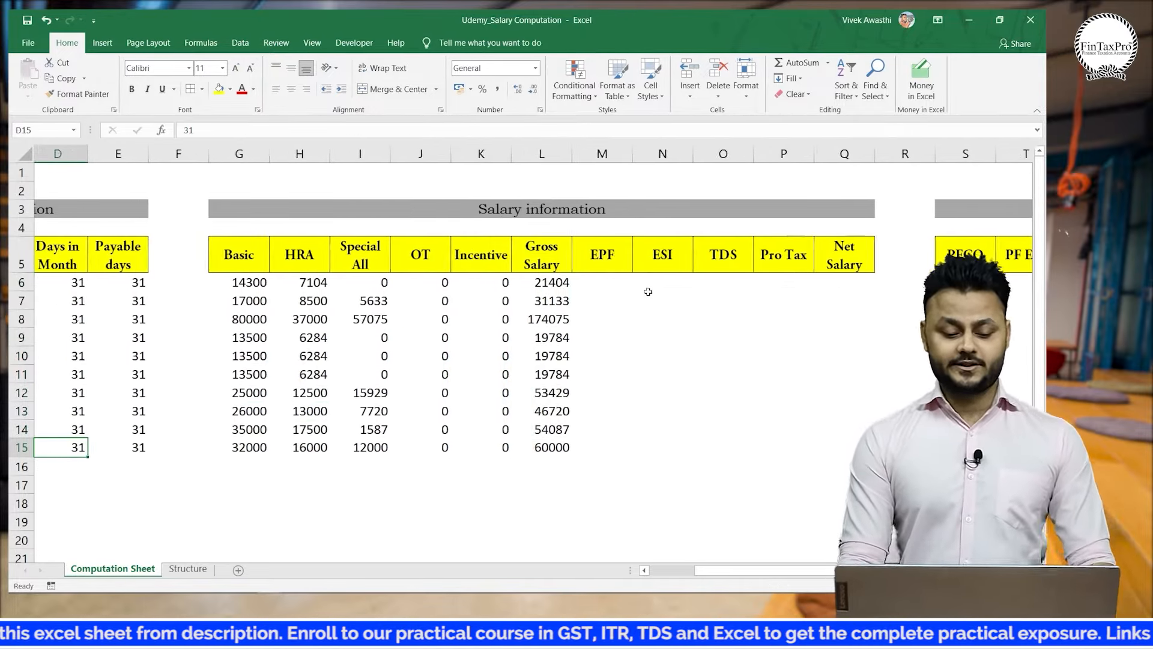
pyautogui.press('Left')
pyautogui.press('Right')
pyautogui.press('Right')
pyautogui.press('Right')
pyautogui.press('Right')
pyautogui.press('Right')
pyautogui.press('Right')
pyautogui.press('Right')
pyautogui.press('Right')
pyautogui.press('Right')
pyautogui.press('Right')
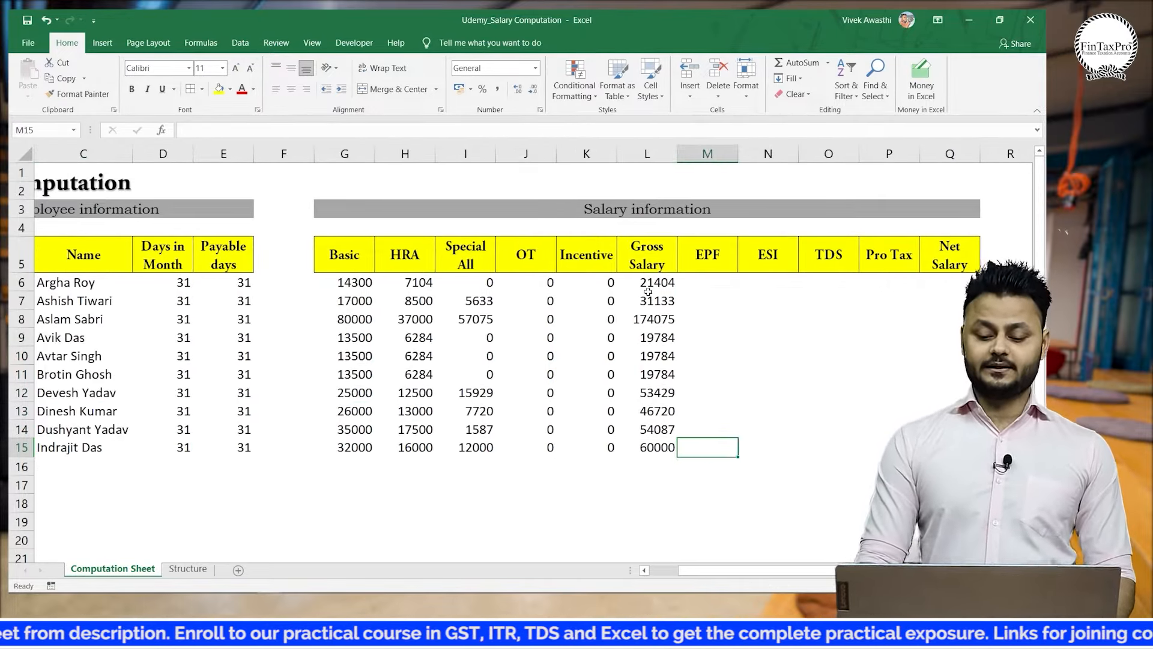
# Review the first employee's earnings in row 6 from Basic through Gross Salary, ending at the empty EPF cell.
pyautogui.press('Up')
pyautogui.press('Up')
pyautogui.press('Up')
pyautogui.hotkey('ctrl', 'Up')
pyautogui.press('Down')
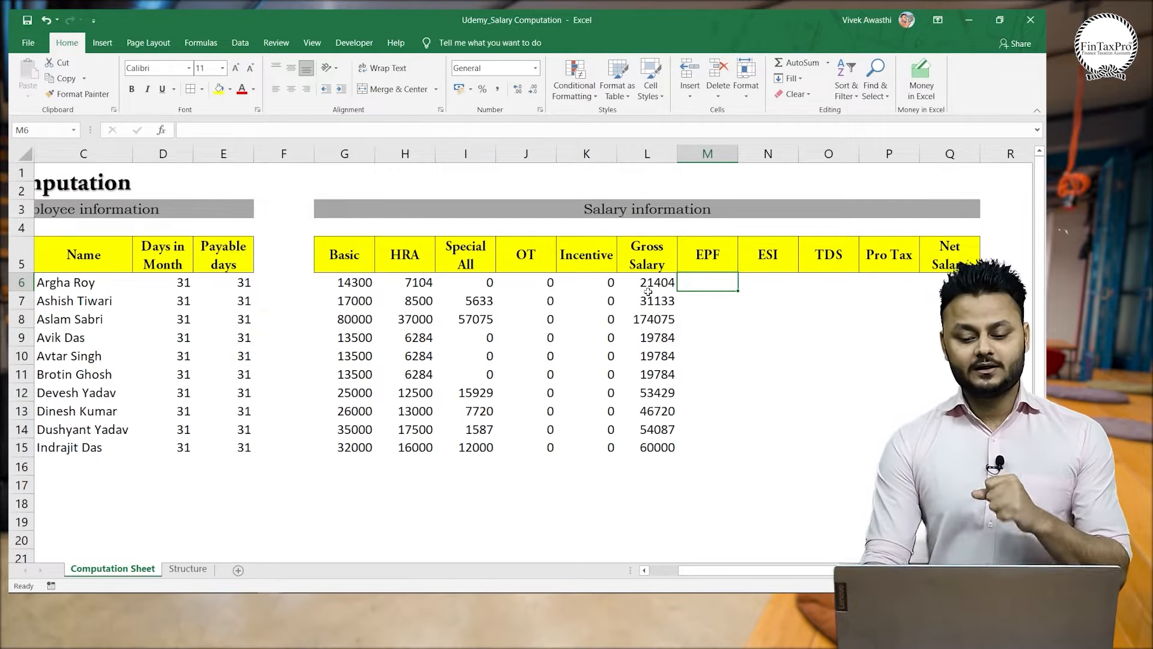
pyautogui.click(648, 289)
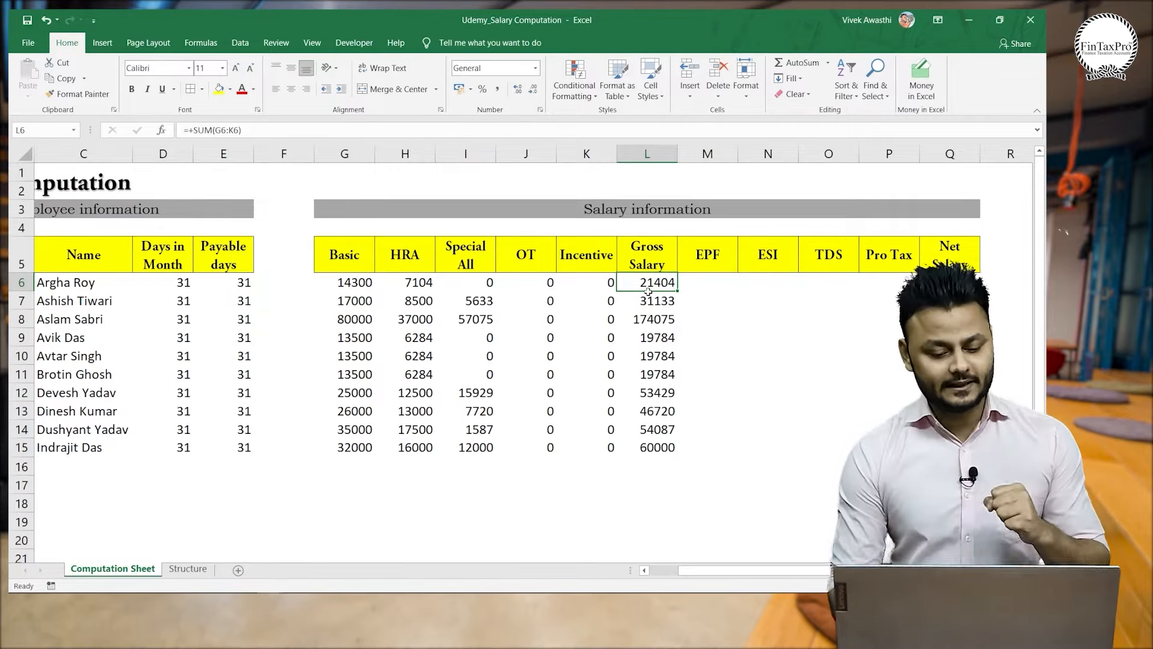
pyautogui.press('Left')
pyautogui.press('Left')
pyautogui.press('Left')
pyautogui.press('Left')
pyautogui.press('Left')
pyautogui.press('Right')
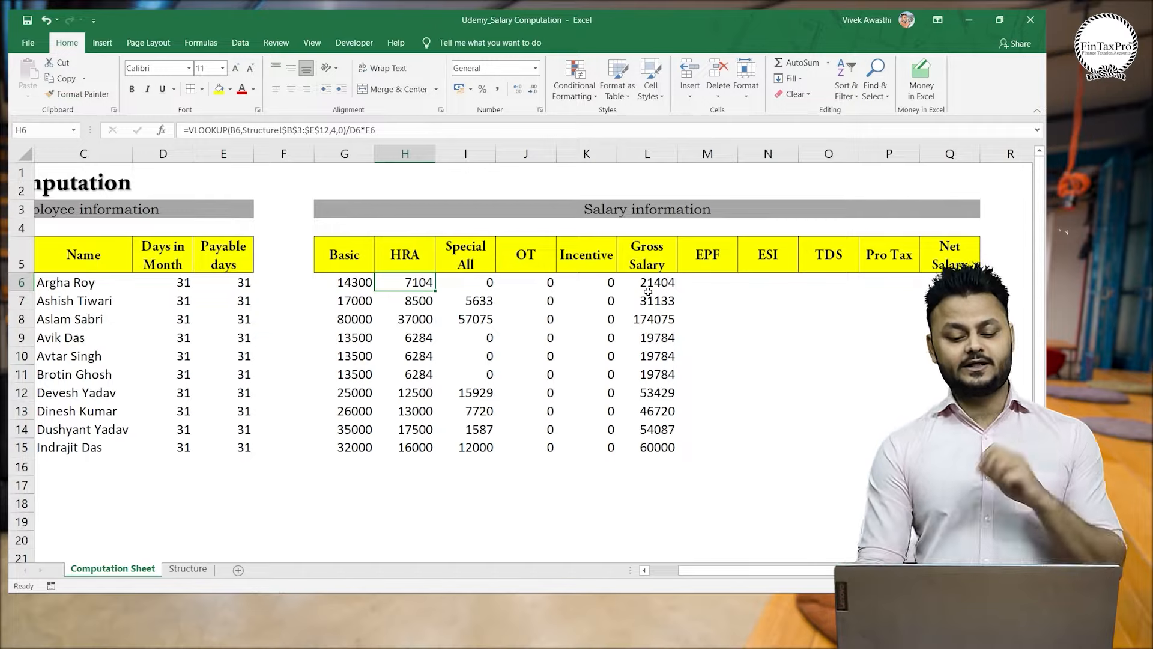
pyautogui.press('Left')
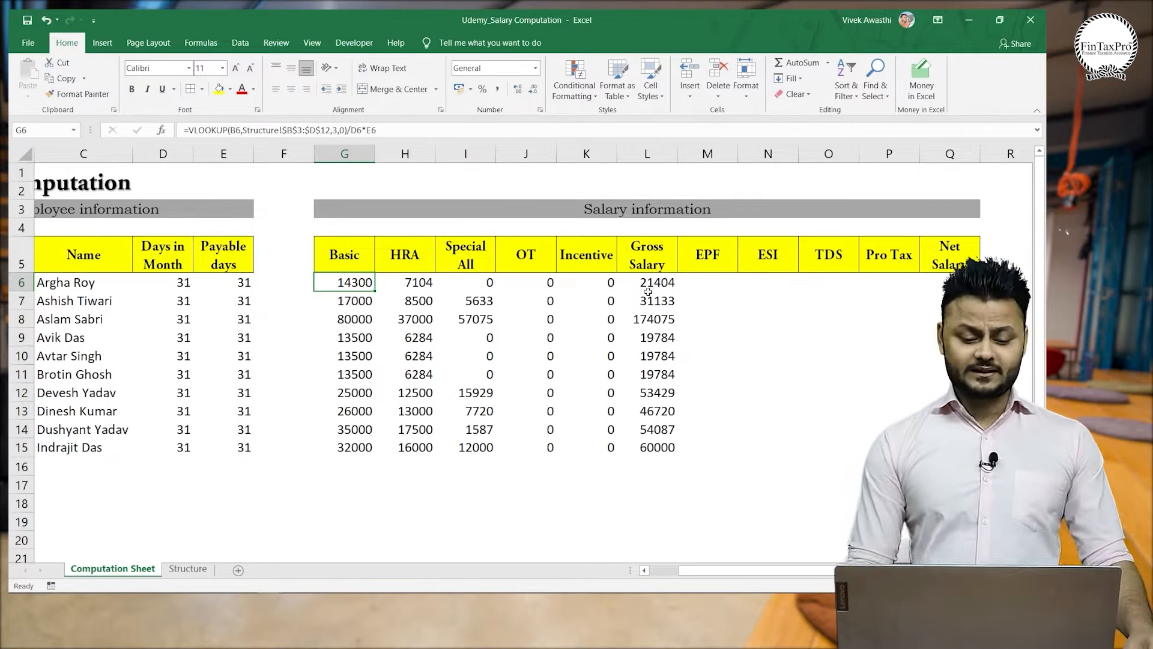
pyautogui.press('Right')
pyautogui.press('Right')
pyautogui.press('Right')
pyautogui.press('Right')
pyautogui.press('Right')
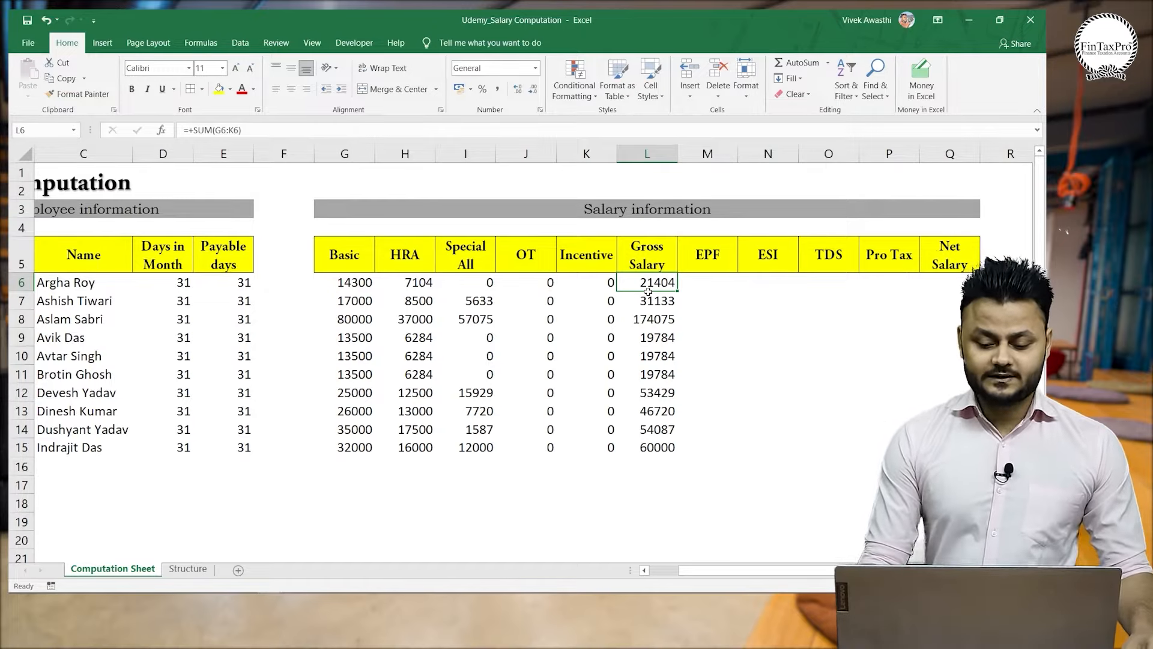
pyautogui.press('Right')
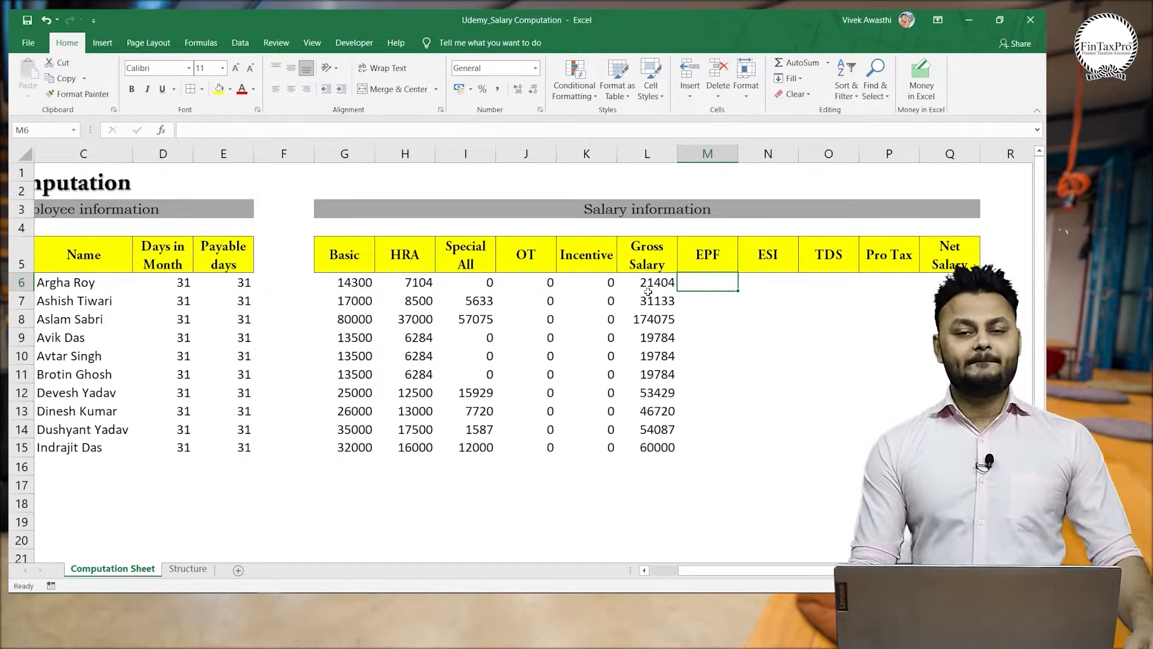
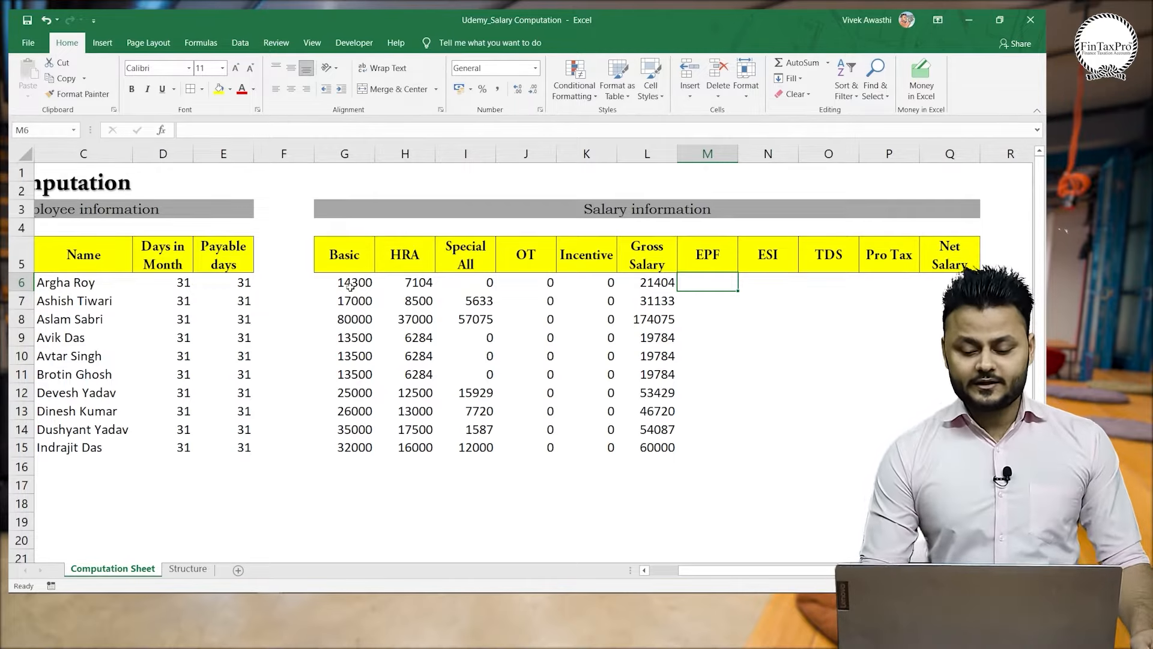
# Examine the EPF deduction column and the matching employer PFCO column in the Cost to Company section.
pyautogui.press('Right')
pyautogui.press('Left')
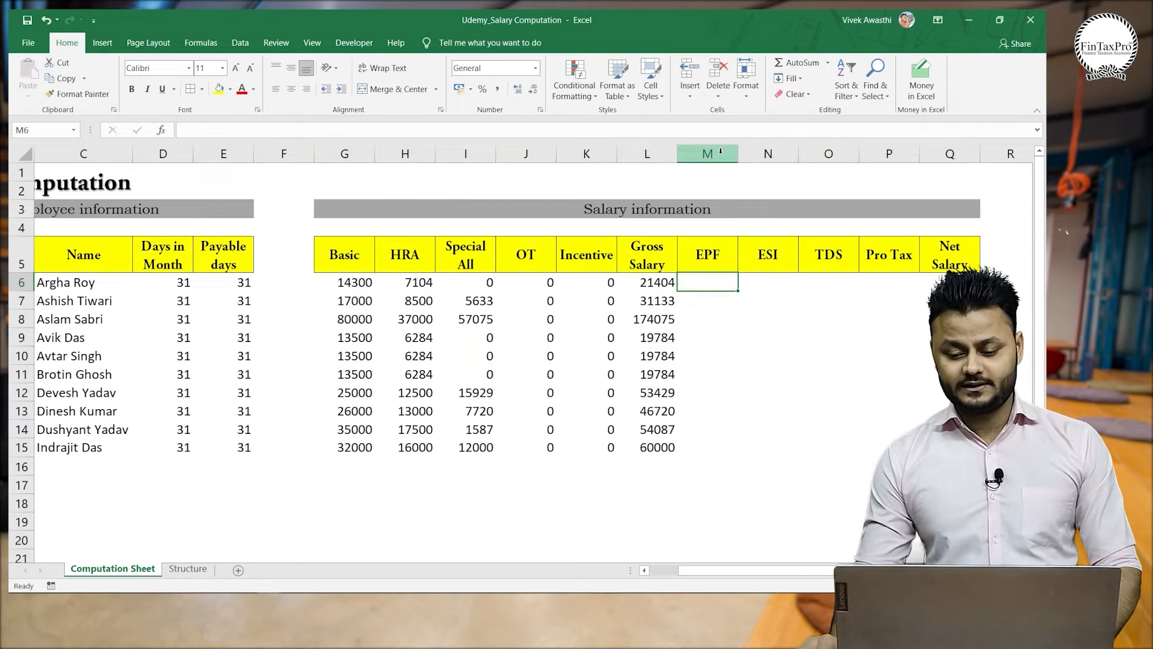
pyautogui.click(721, 151)
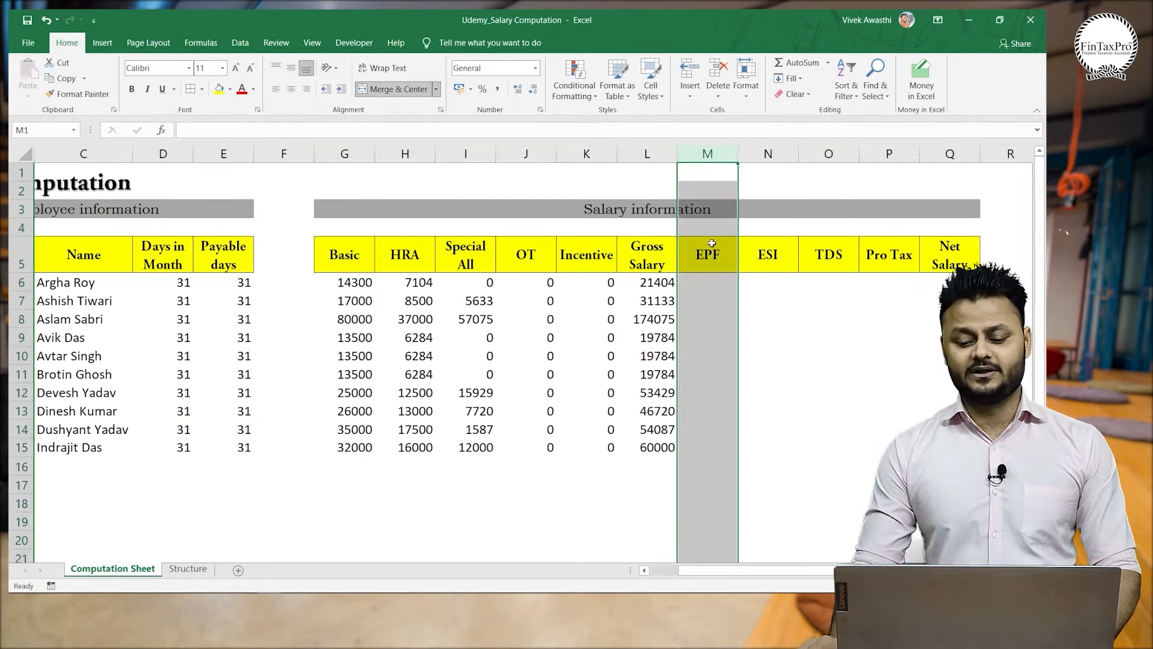
pyautogui.click(701, 280)
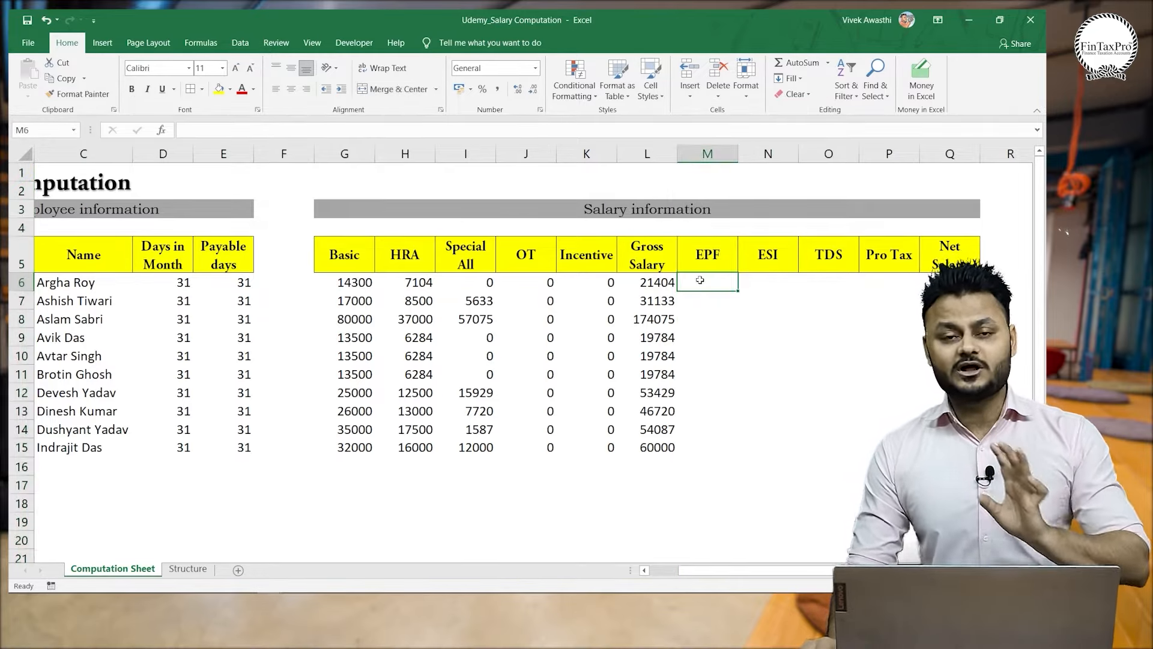
pyautogui.press('Right')
pyautogui.press('Right')
pyautogui.press('Right')
pyautogui.press('Right')
pyautogui.press('Right')
pyautogui.press('Right')
pyautogui.press('Right')
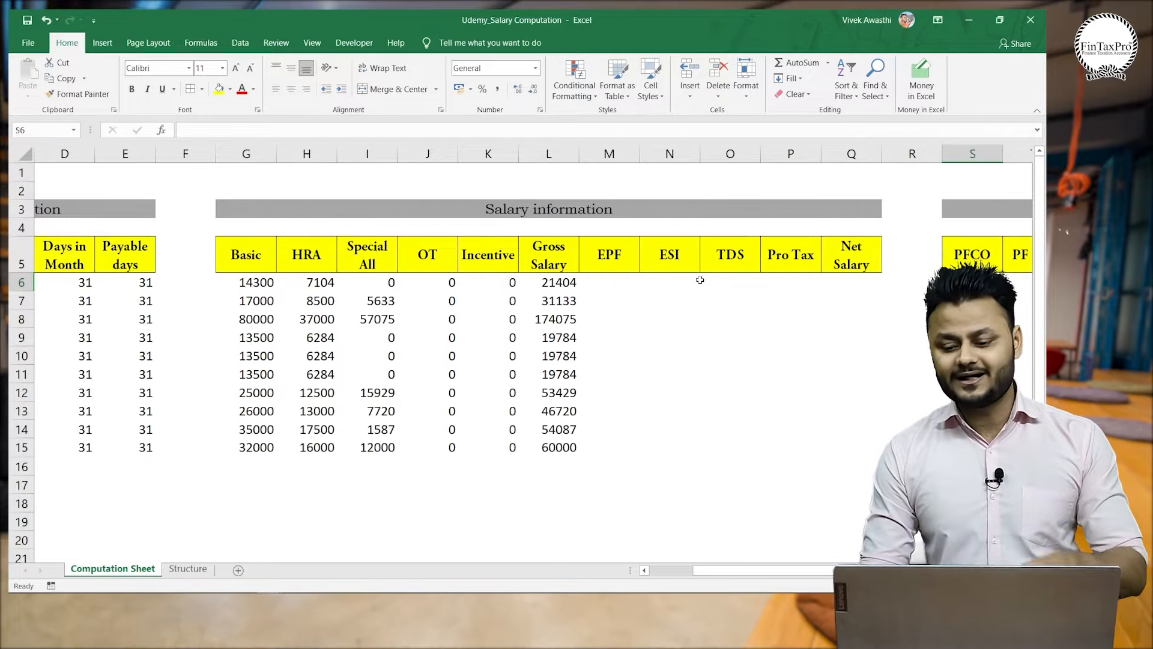
pyautogui.press('Right')
pyautogui.press('Right')
pyautogui.press('Right')
pyautogui.press('Right')
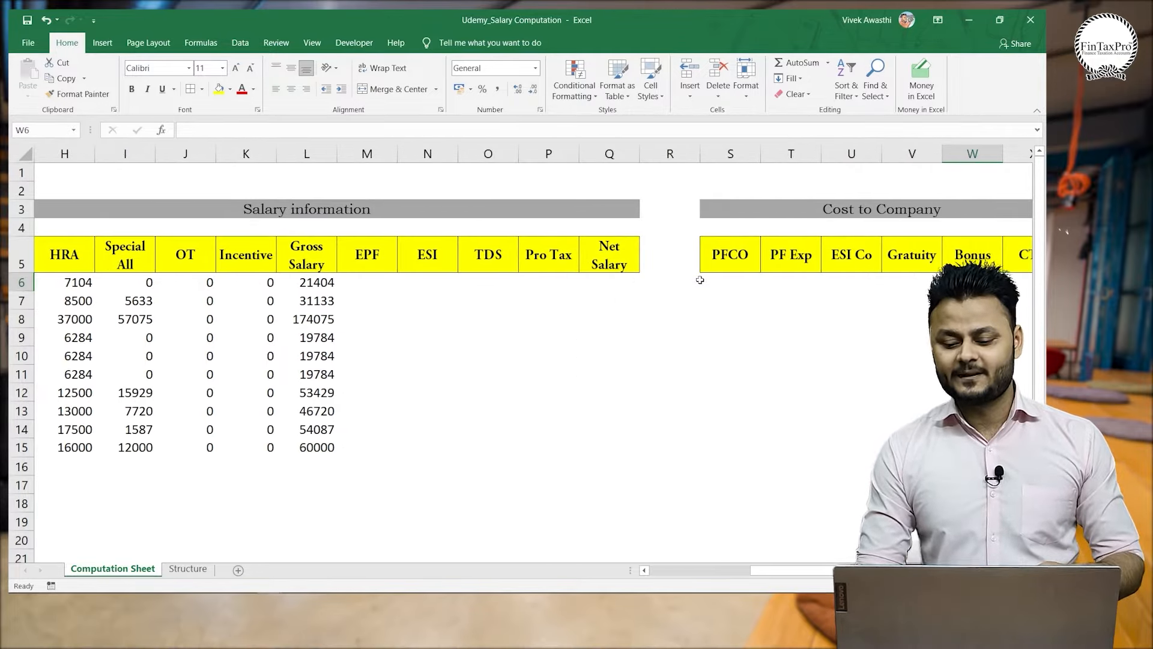
pyautogui.press('Left')
pyautogui.press('Left')
pyautogui.press('Left')
pyautogui.press('Left')
pyautogui.press('Left')
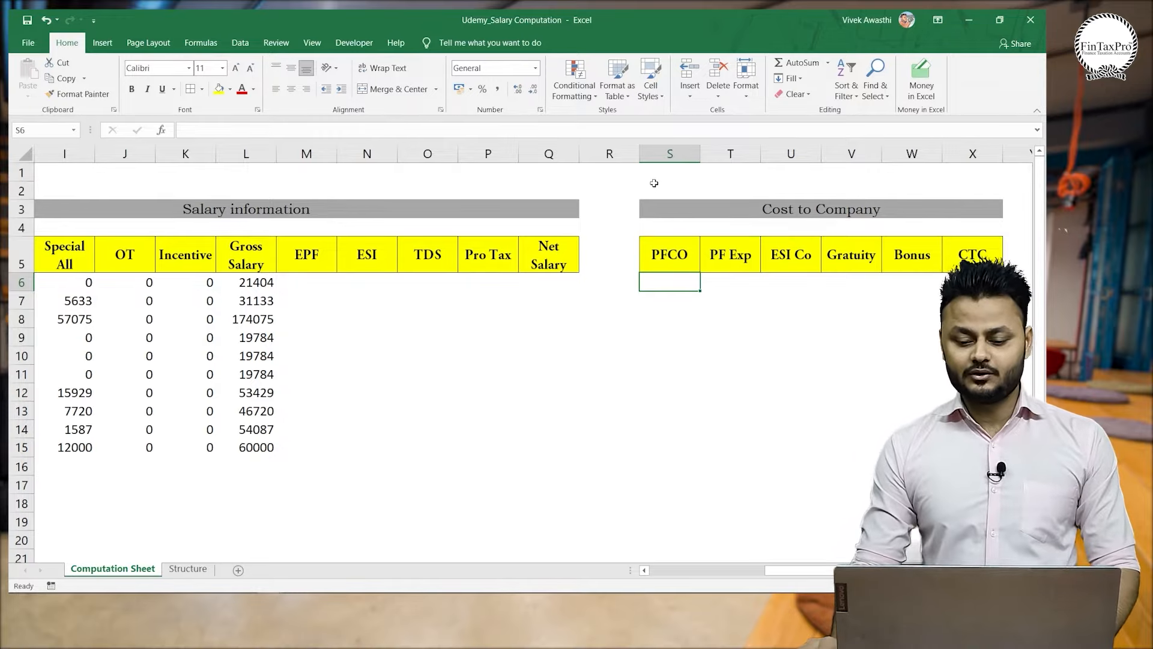
pyautogui.click(665, 155)
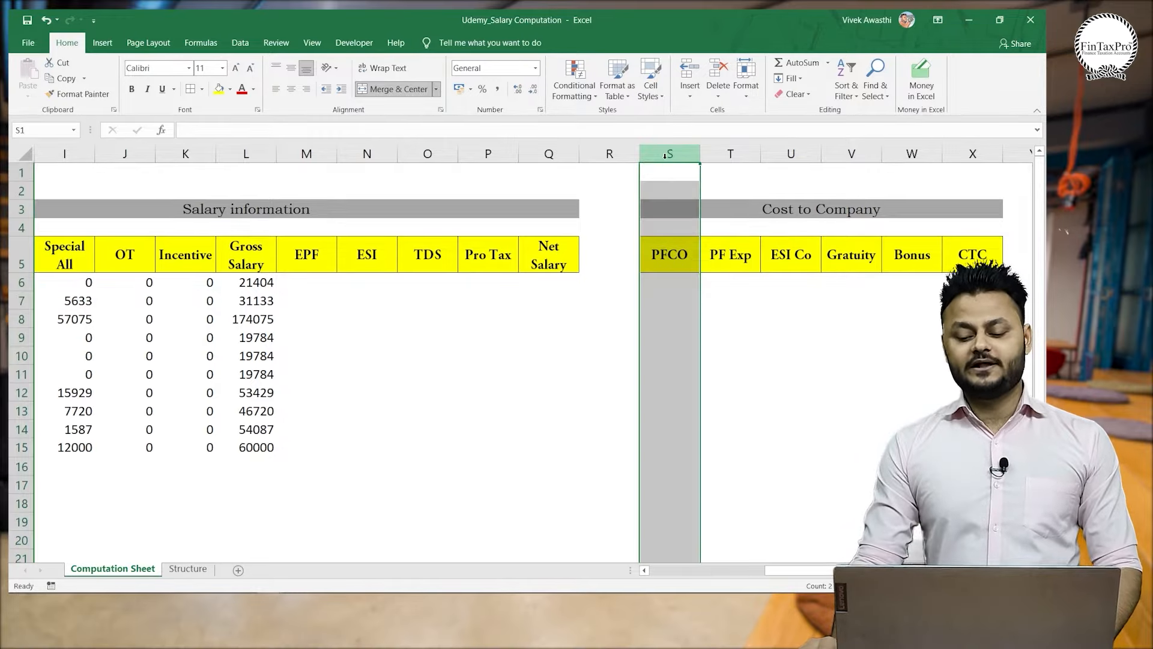
pyautogui.click(667, 286)
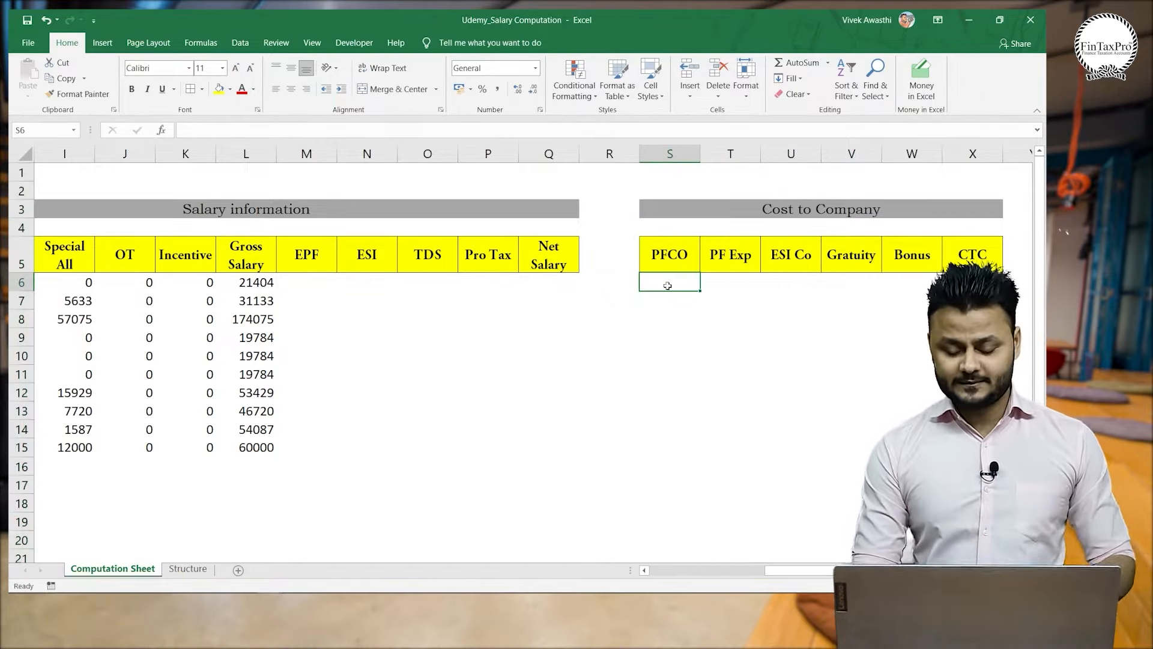
# Look back over row 6 from the Cost to Company section through the earnings columns to Payable days.
pyautogui.press('Left')
pyautogui.press('Left')
pyautogui.press('Left')
pyautogui.press('Left')
pyautogui.press('Left')
pyautogui.press('Left')
pyautogui.press('Left')
pyautogui.press('Left')
pyautogui.press('Left')
pyautogui.press('Left')
pyautogui.press('Left')
pyautogui.press('Left')
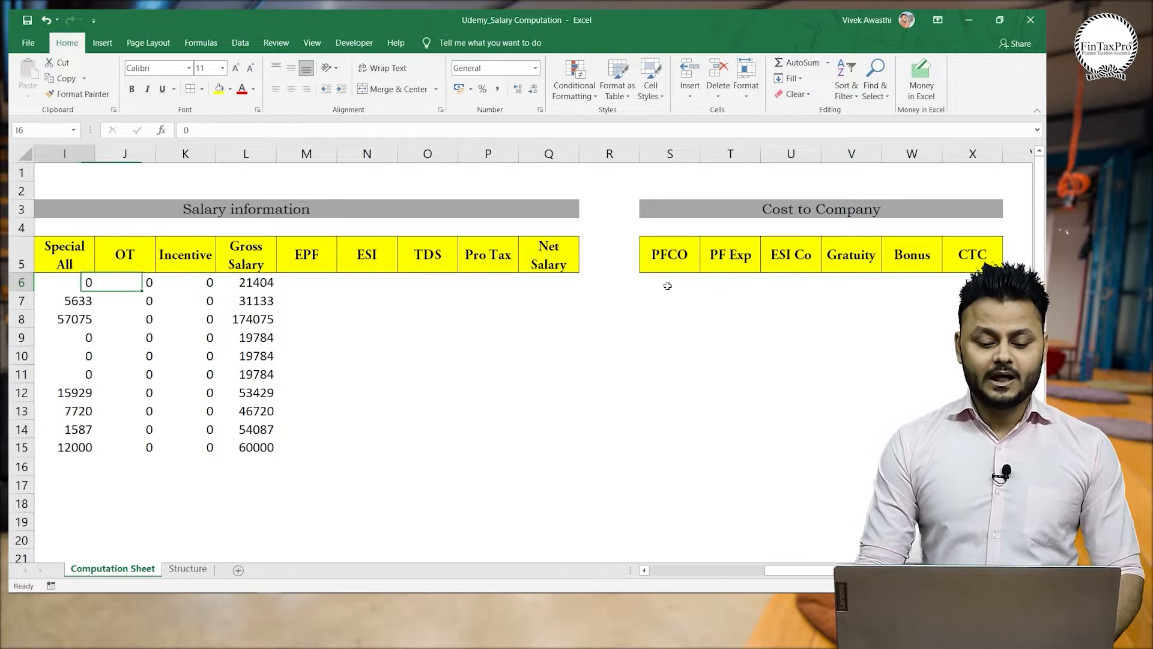
pyautogui.press('Left')
pyautogui.press('Right')
pyautogui.press('Right')
pyautogui.press('Right')
pyautogui.press('Right')
pyautogui.press('Right')
pyautogui.press('Right')
pyautogui.press('Right')
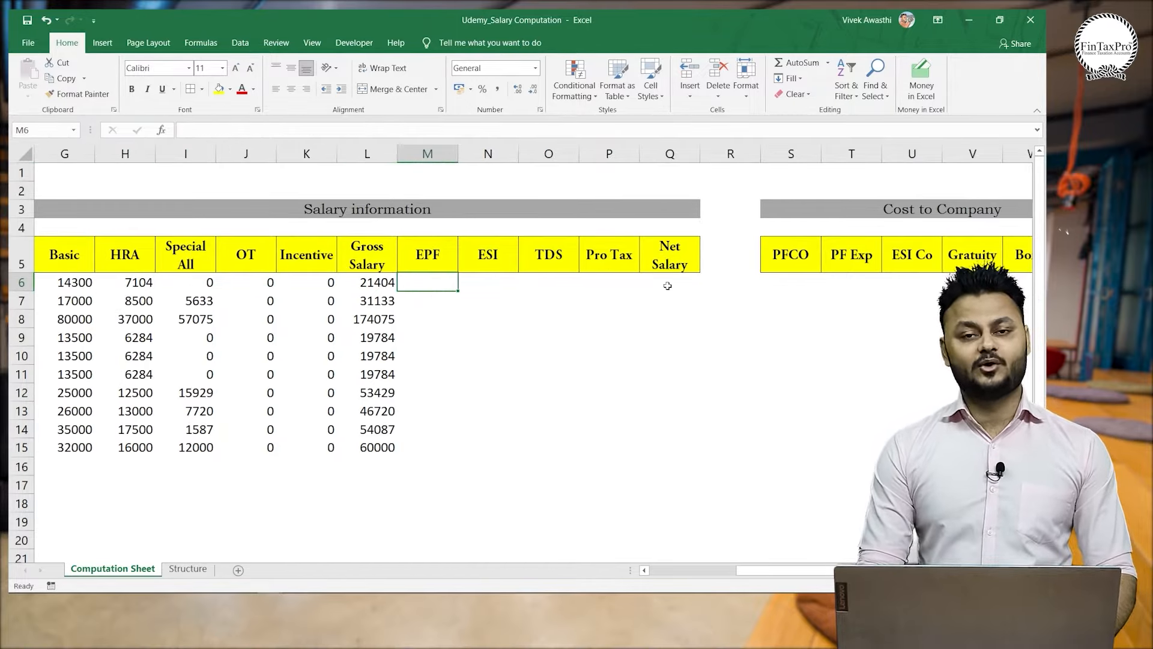
pyautogui.press('Left')
pyautogui.press('Left')
pyautogui.press('Left')
pyautogui.press('Left')
pyautogui.press('Left')
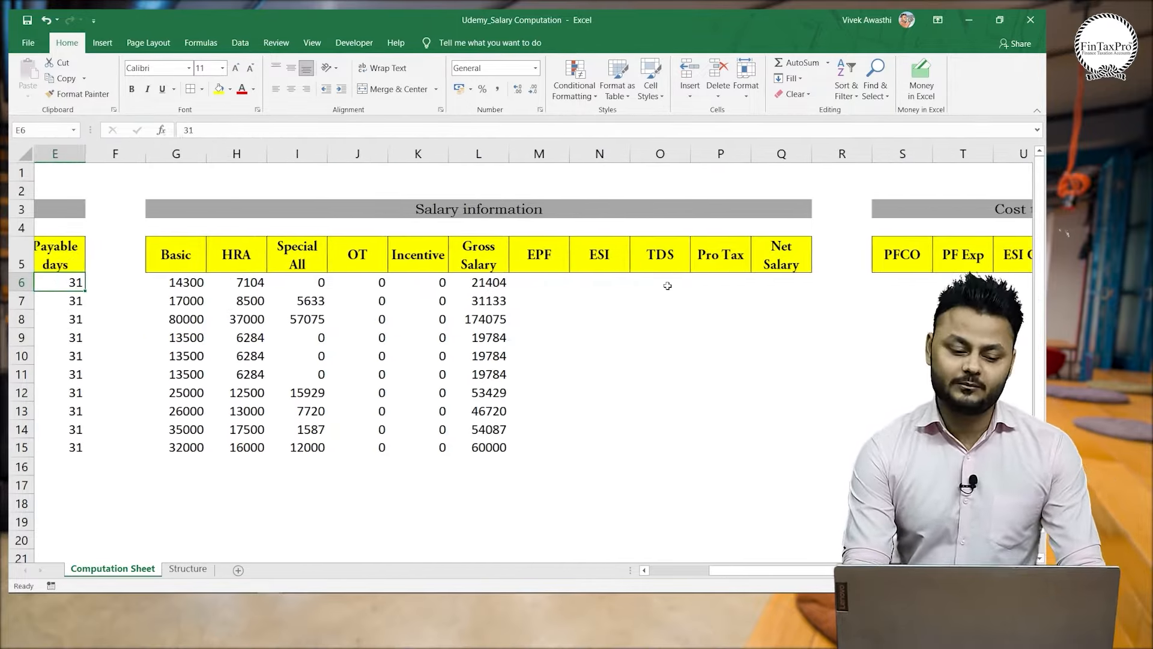
# Begin the EPF formula in M6 with an IF function testing whether Basic is within the limit, G6<=15000.
pyautogui.press('Right')
pyautogui.press('Right')
pyautogui.press('Right')
pyautogui.press('Right')
pyautogui.press('Right')
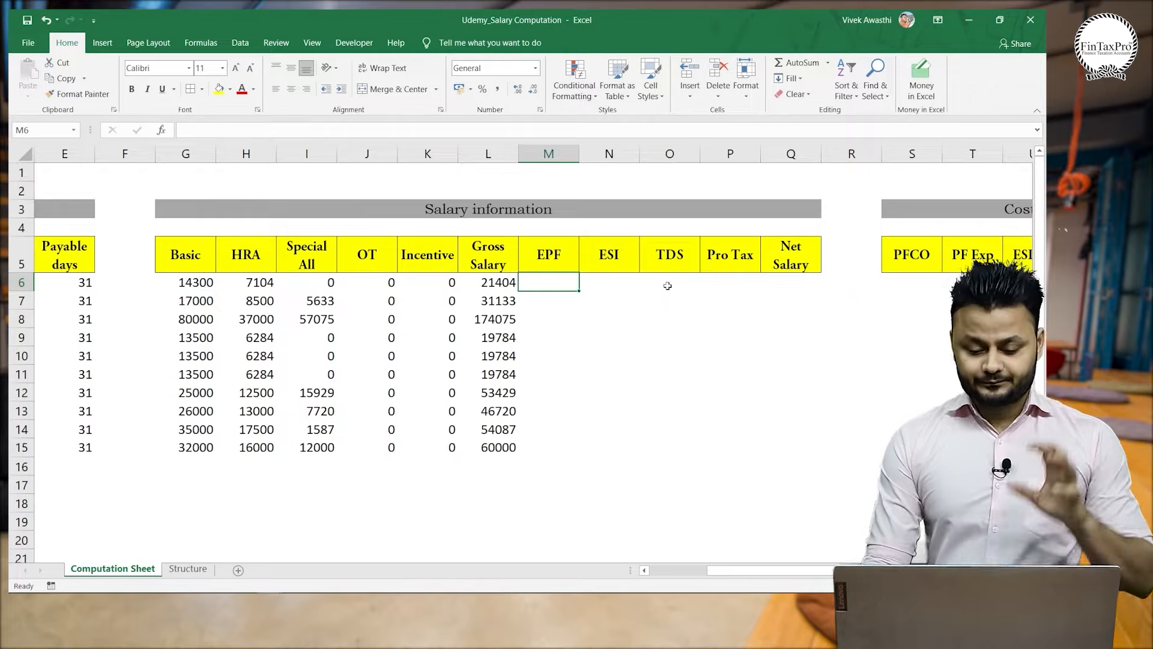
pyautogui.write('=')
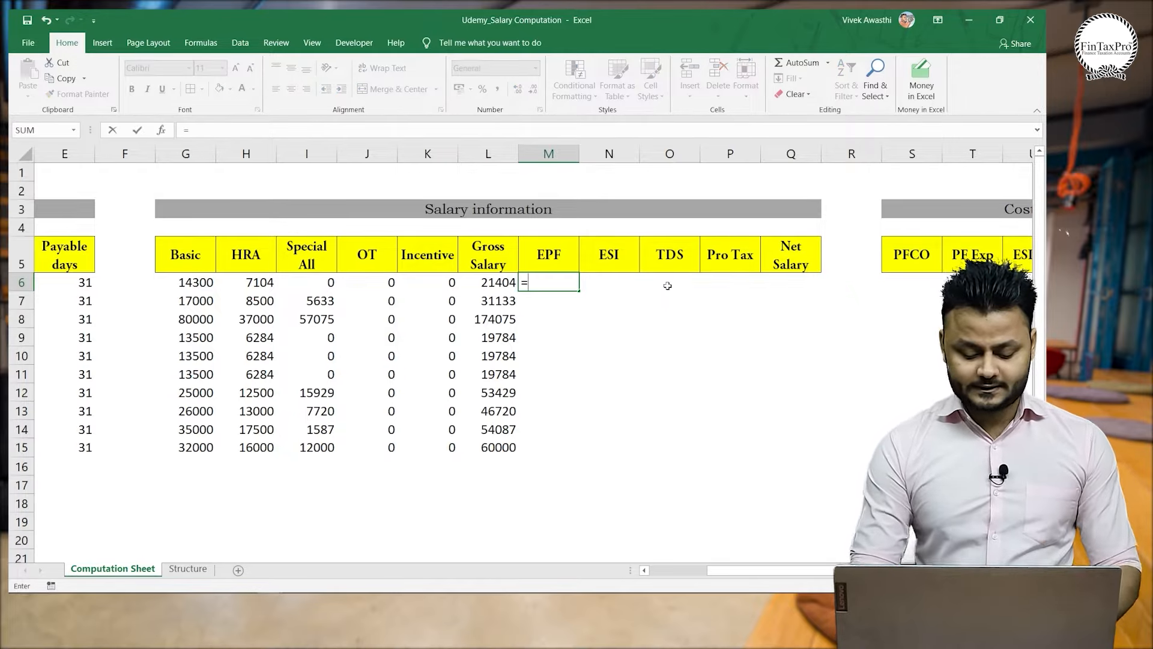
pyautogui.write('IF(')
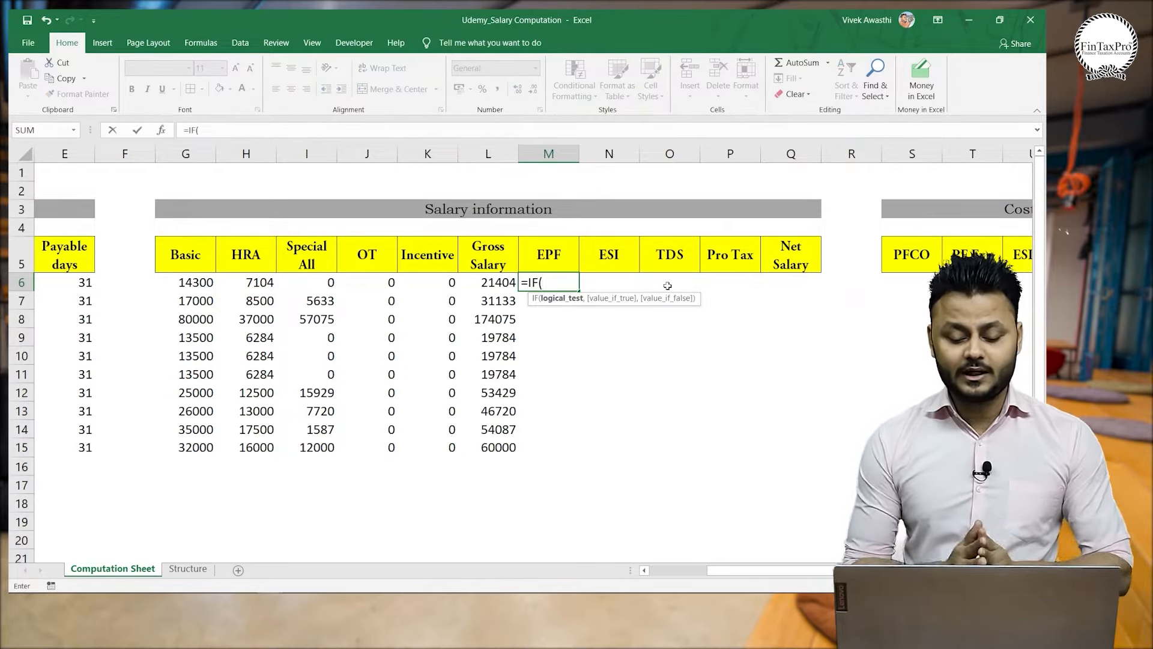
pyautogui.press('Left')
pyautogui.press('Left')
pyautogui.press('Left')
pyautogui.press('Left')
pyautogui.press('Left')
pyautogui.press('Left')
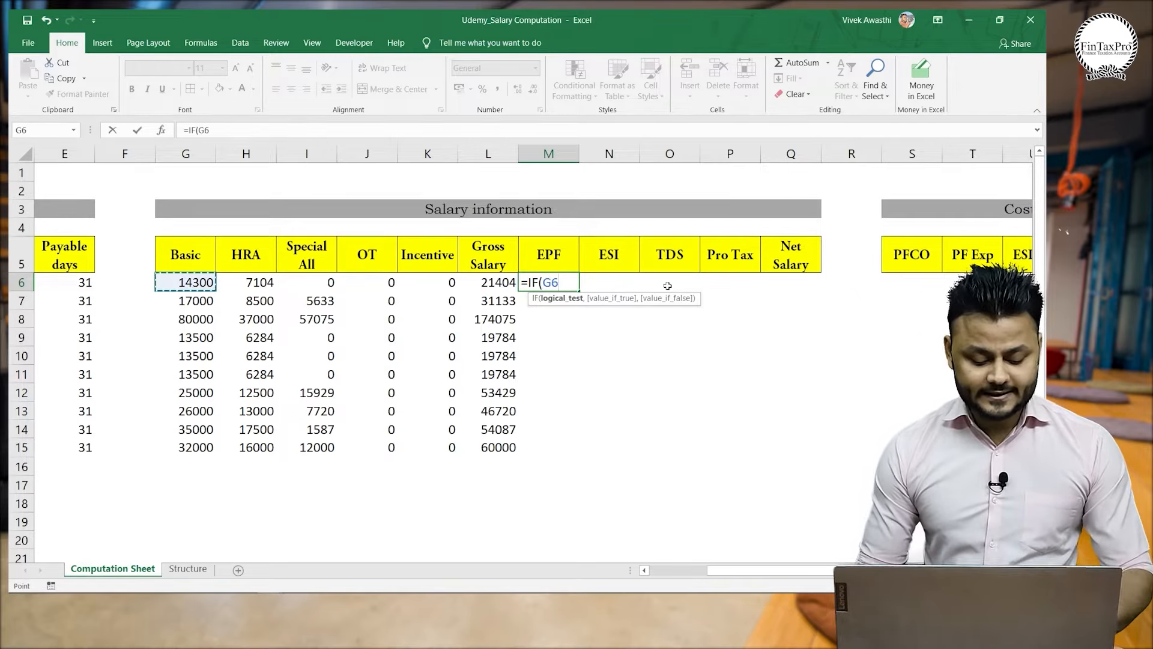
pyautogui.write('<')
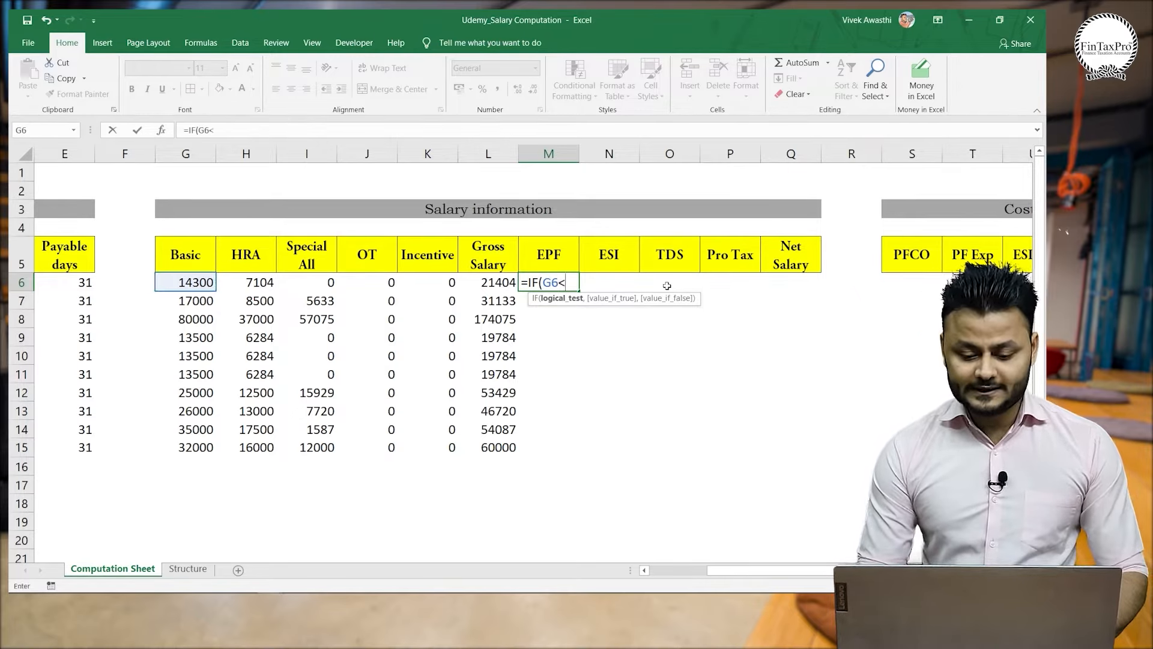
pyautogui.write('=')
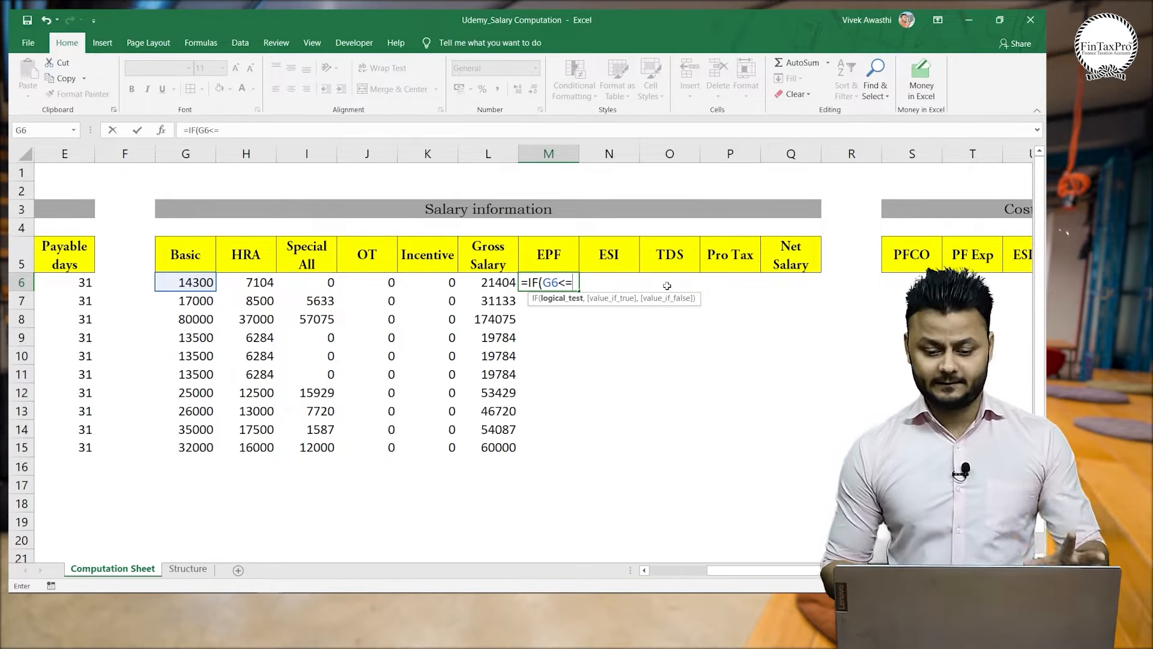
pyautogui.write('15000')
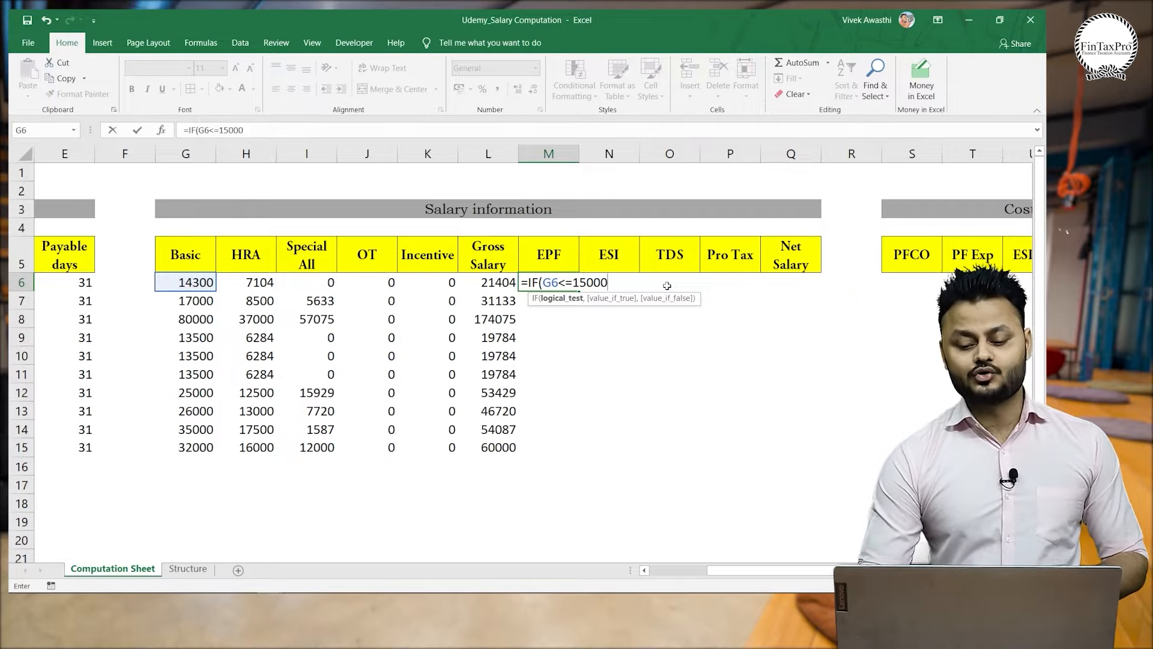
pyautogui.write(',')
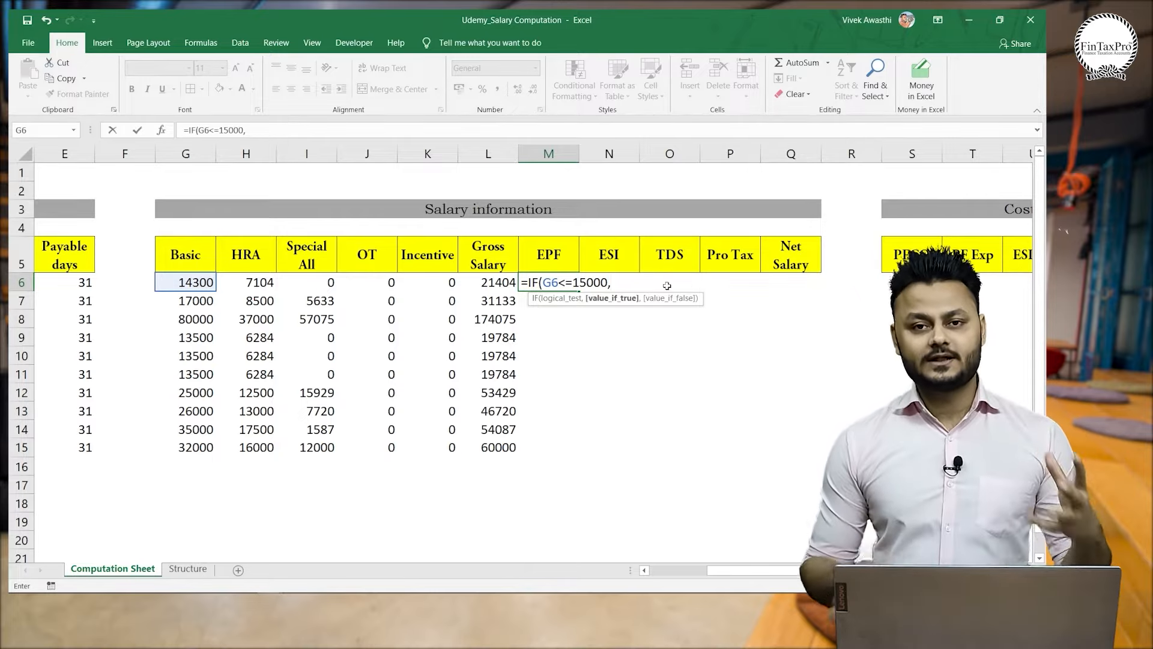
# Set the value-if-true part of the EPF formula in M6 to 12% of Basic, G6*12%.
pyautogui.click(174, 285)
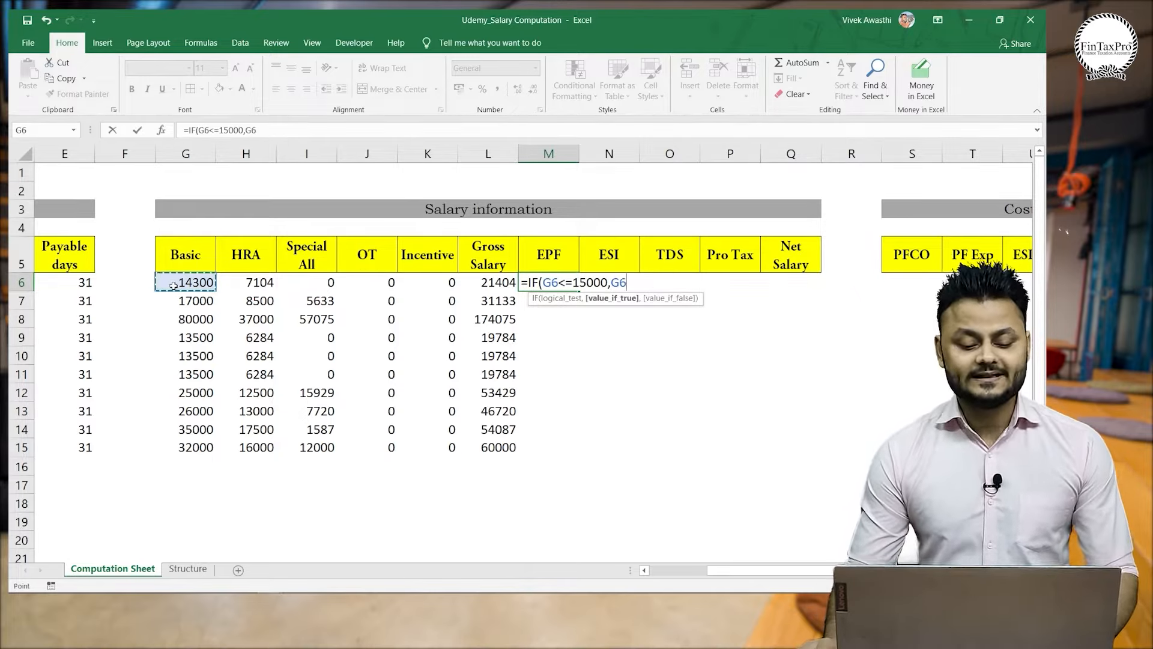
pyautogui.write('*12%')
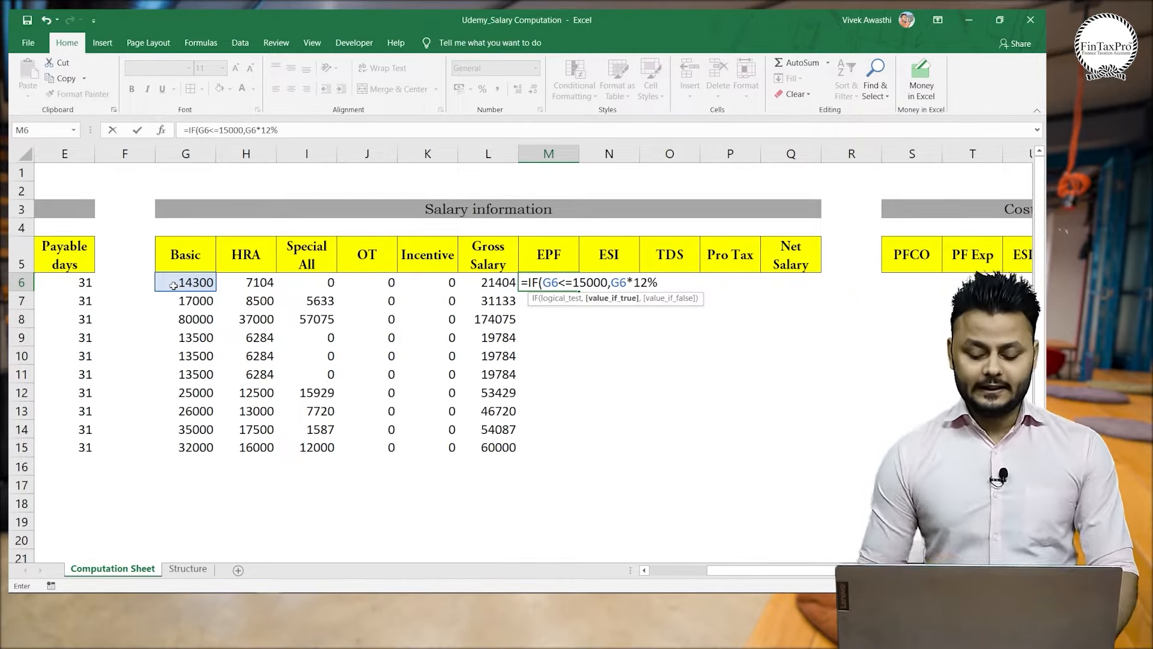
pyautogui.write(',')
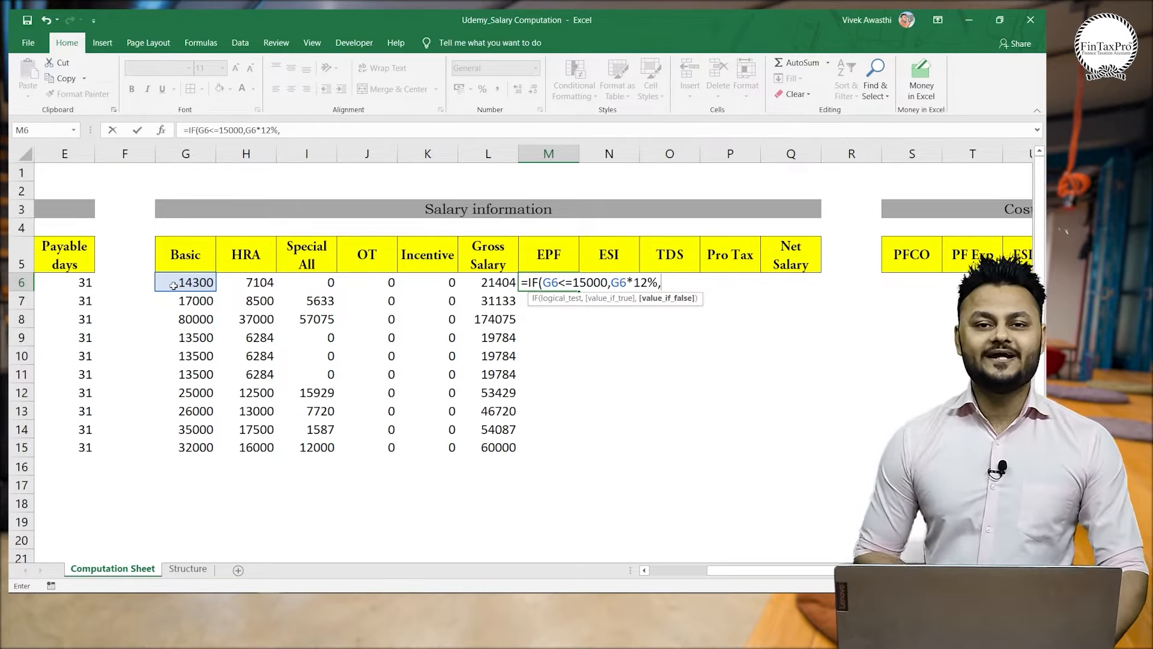
pyautogui.write('1800')
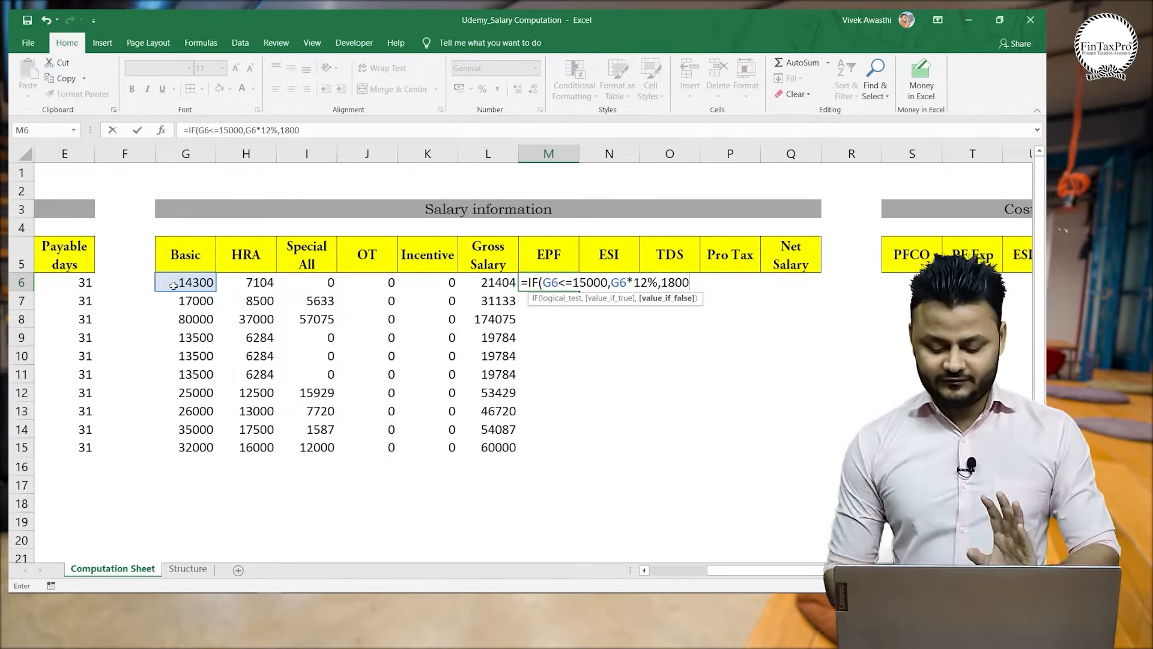
pyautogui.press('BackSpace')
pyautogui.press('BackSpace')
pyautogui.press('BackSpace')
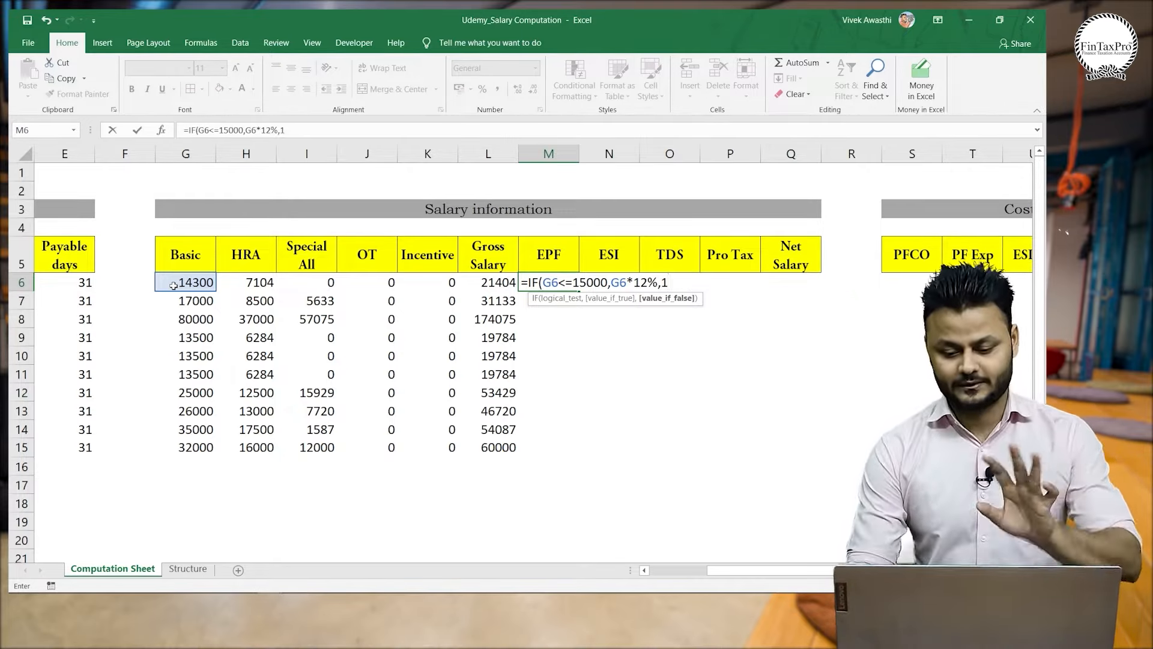
pyautogui.press('BackSpace')
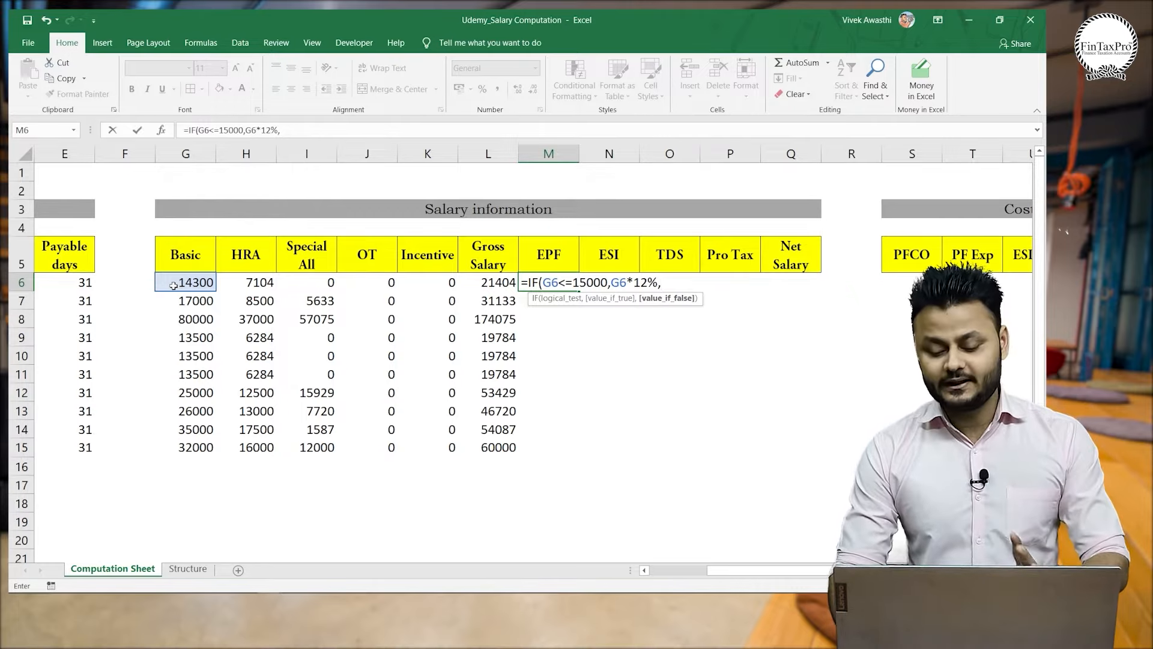
# Complete the EPF formula in M6 with 15000*12% as the value-if-false part and enter it.
pyautogui.write('15000*')
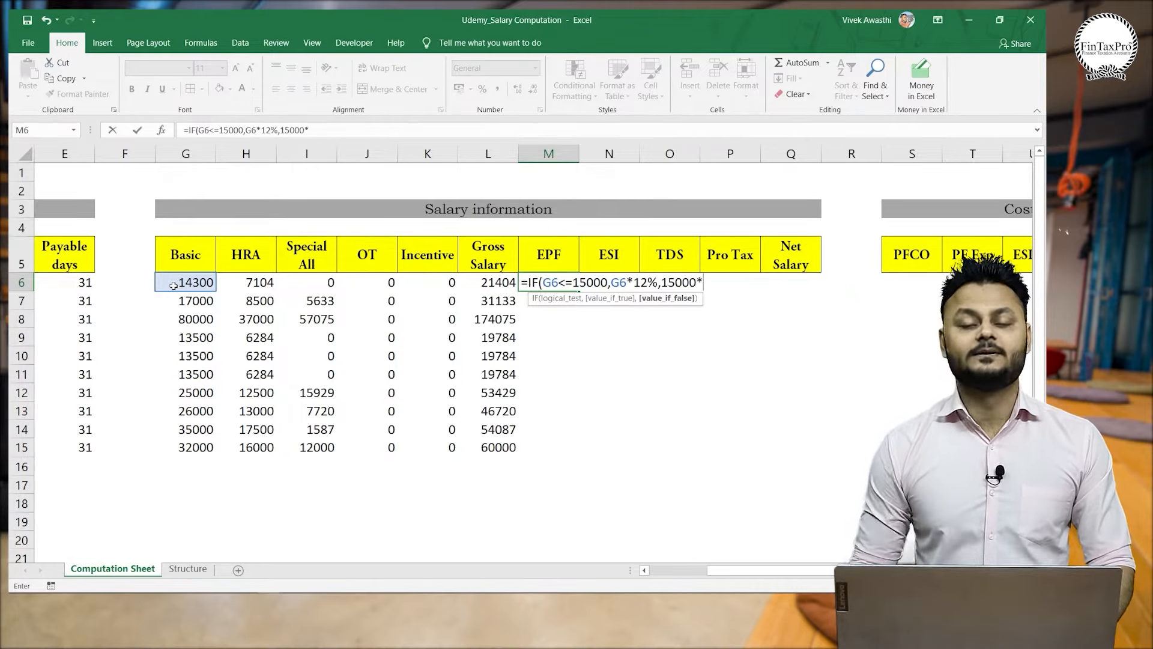
pyautogui.write('12')
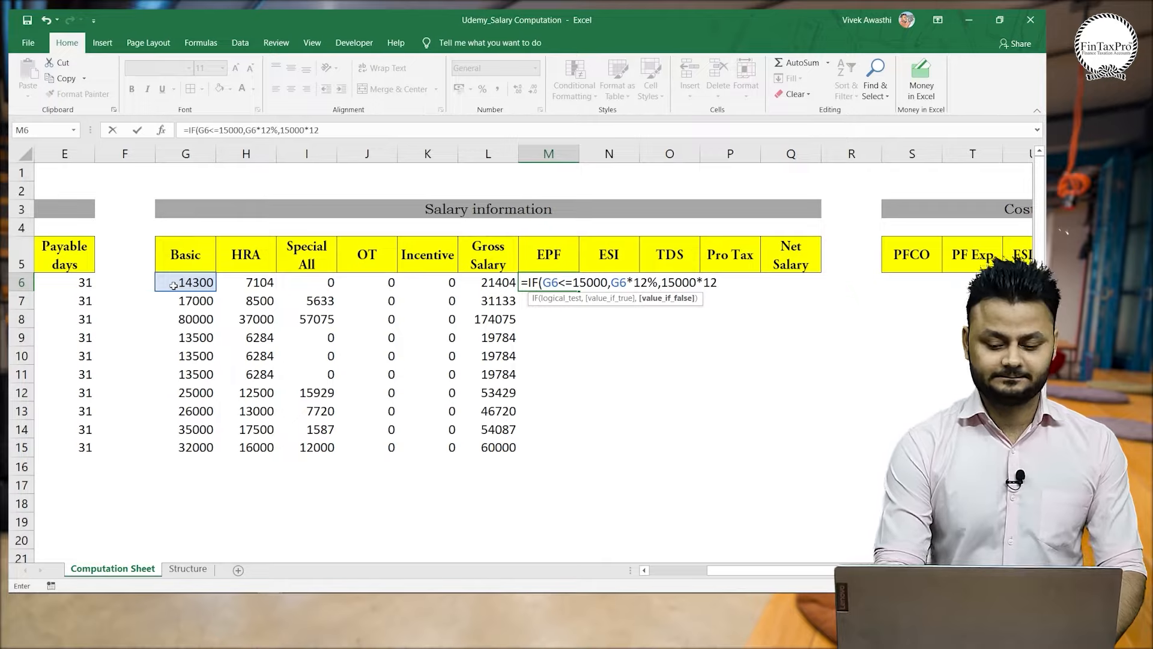
pyautogui.write('%')
pyautogui.press('Return')
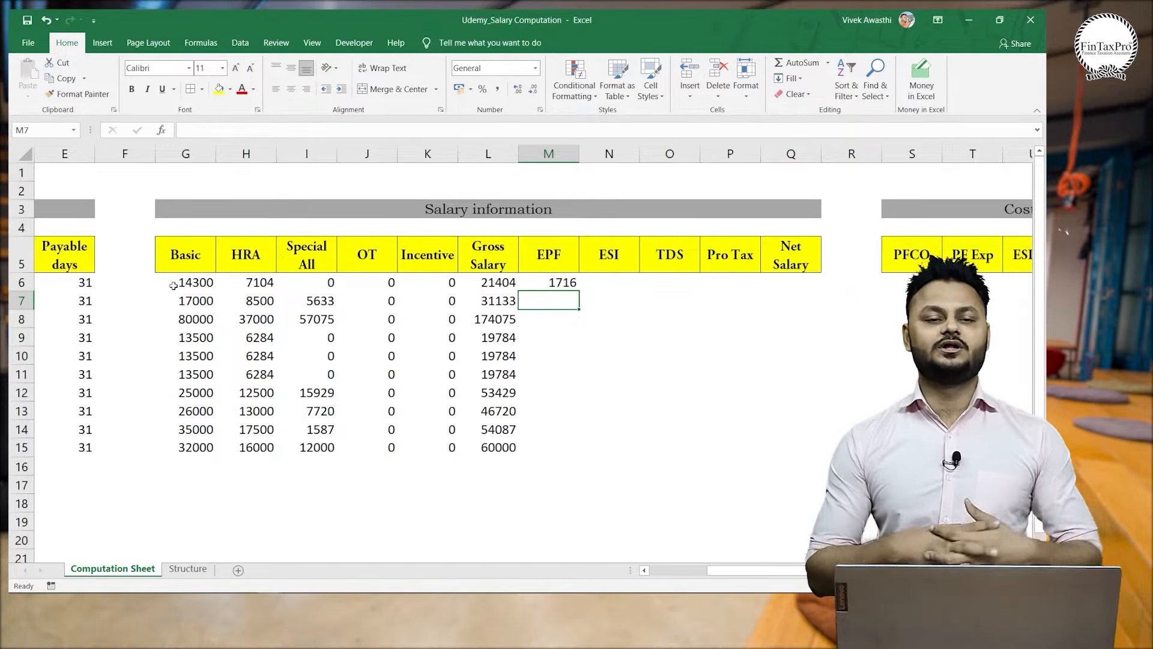
# Fill the EPF formula from M6 down through M15 for all employees.
pyautogui.press('Up')
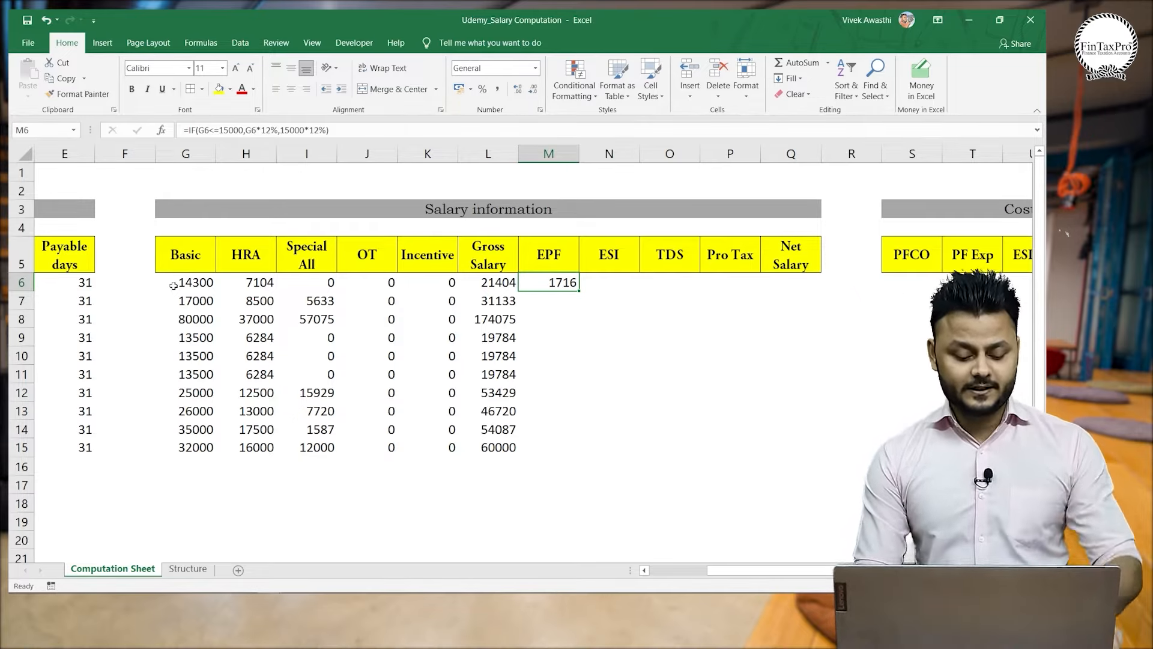
pyautogui.hotkey('shift', 'Down')
pyautogui.hotkey('shift', 'Down')
pyautogui.hotkey('shift', 'Down')
pyautogui.hotkey('shift', 'Down')
pyautogui.hotkey('shift', 'Down')
pyautogui.hotkey('shift', 'Down')
pyautogui.hotkey('shift', 'Down')
pyautogui.hotkey('shift', 'Down')
pyautogui.hotkey('shift', 'Down')
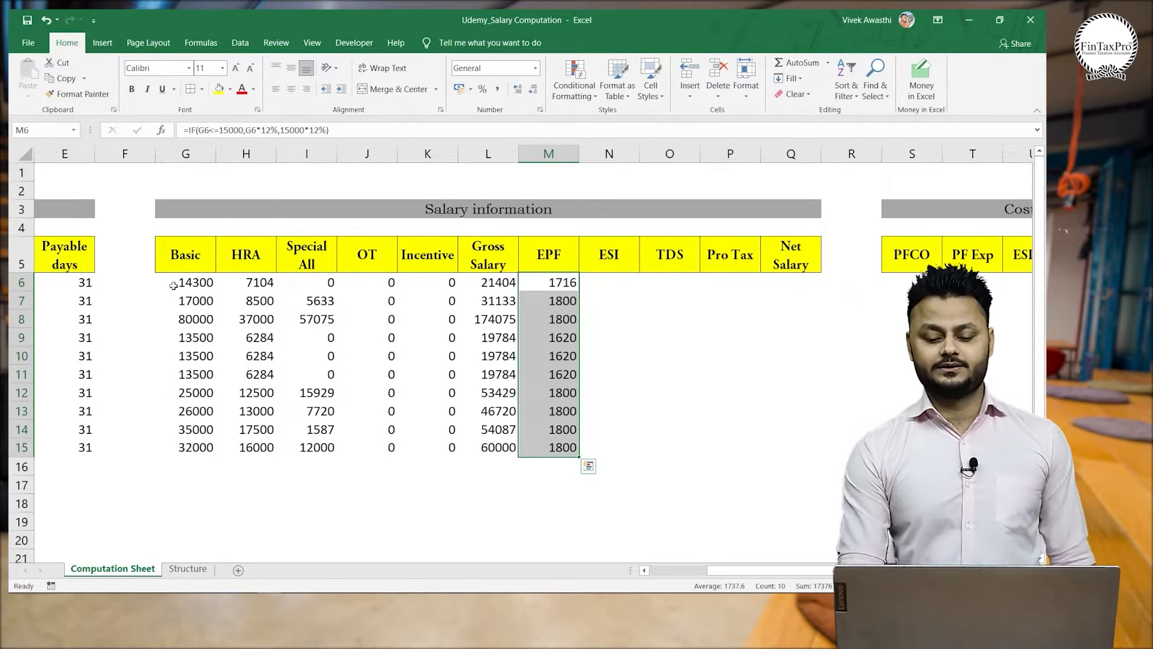
# Examine the filled EPF amounts and compare the first employee's EPF in M6 with the Basic in G6.
pyautogui.press('Down')
pyautogui.press('Down')
pyautogui.press('Down')
pyautogui.press('Up')
pyautogui.press('Up')
pyautogui.press('Up')
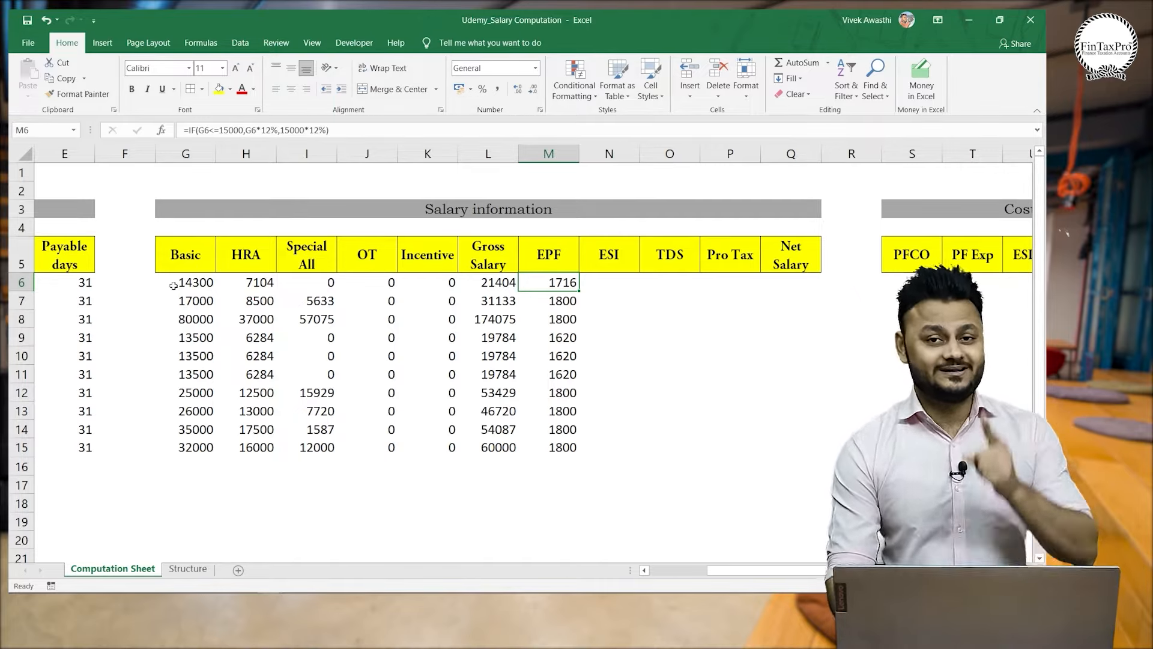
pyautogui.press('Right')
pyautogui.press('Left')
pyautogui.press('Left')
pyautogui.press('Left')
pyautogui.press('Left')
pyautogui.press('Left')
pyautogui.press('Left')
pyautogui.press('Left')
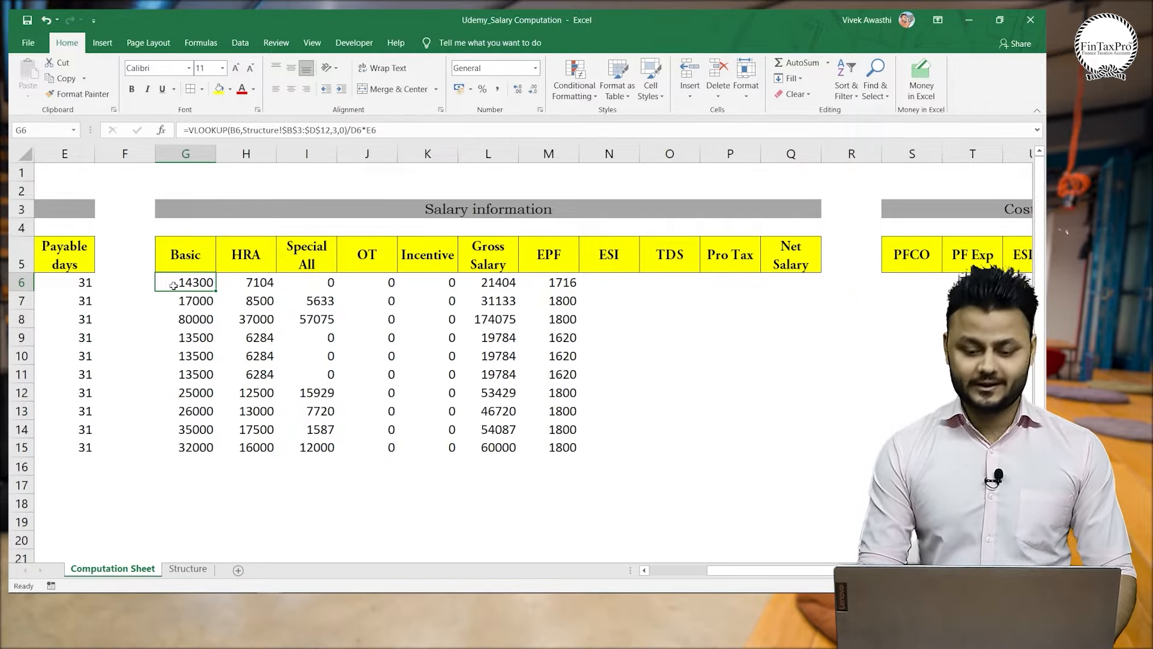
pyautogui.press('Right')
pyautogui.press('Right')
pyautogui.press('Right')
pyautogui.press('Right')
pyautogui.press('Right')
pyautogui.press('Right')
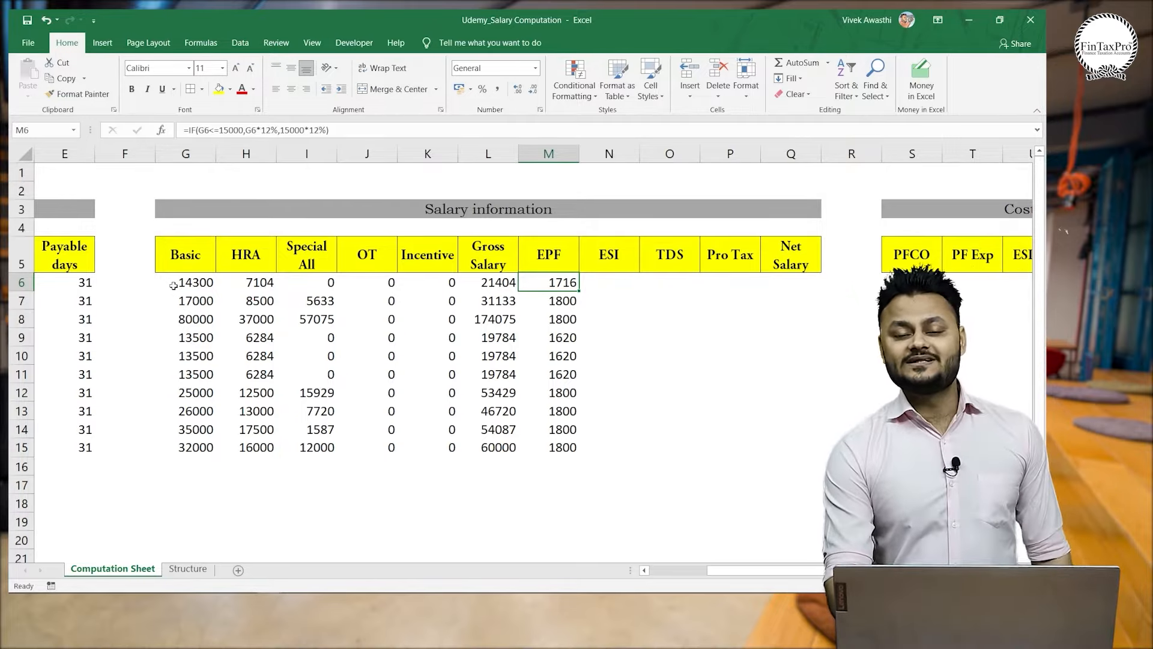
# Compare the second employee's Basic in G7 with the EPF in row 7.
pyautogui.press('Down')
pyautogui.press('Left')
pyautogui.press('Left')
pyautogui.press('Left')
pyautogui.press('Left')
pyautogui.press('Left')
pyautogui.press('Left')
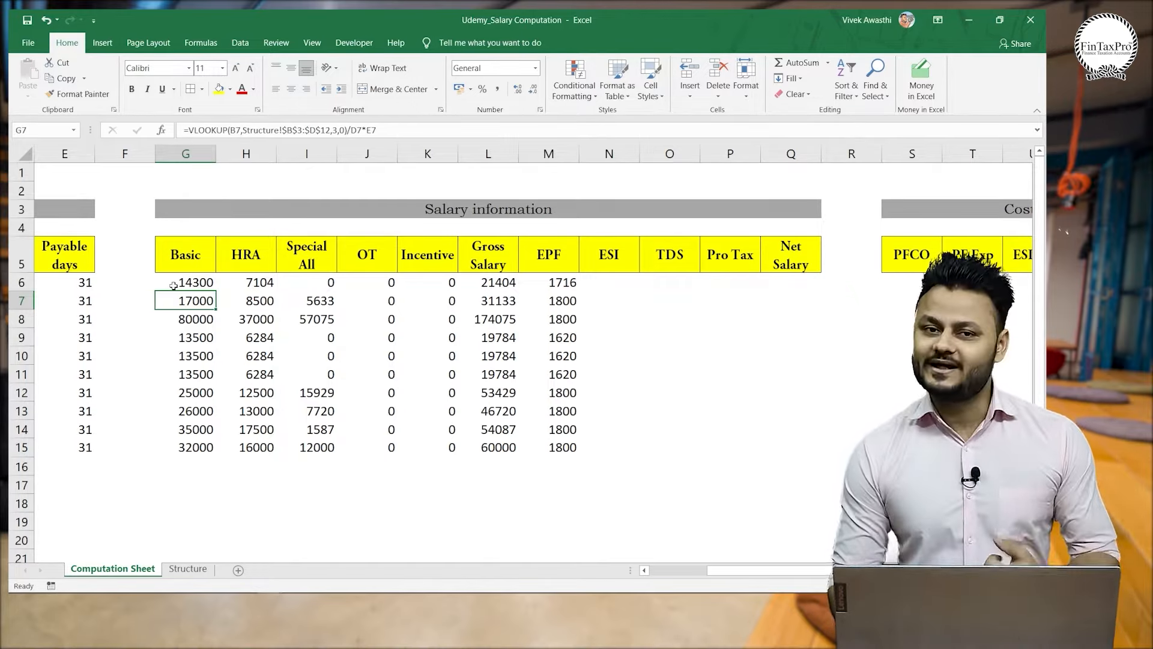
pyautogui.press('Right')
pyautogui.press('Right')
pyautogui.press('Right')
pyautogui.press('Right')
pyautogui.press('Right')
pyautogui.press('Right')
pyautogui.press('Right')
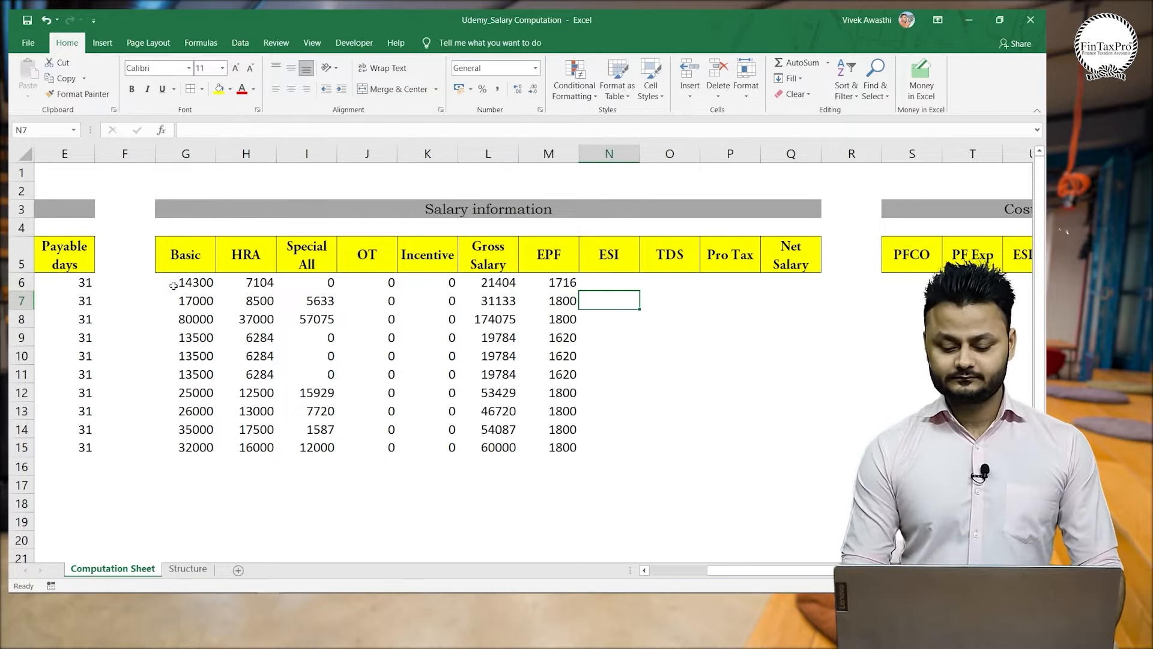
# Check the capped EPF amount with a trial calculation of 15000*12/100 in N7 and clear the cell.
pyautogui.write('+15000*')
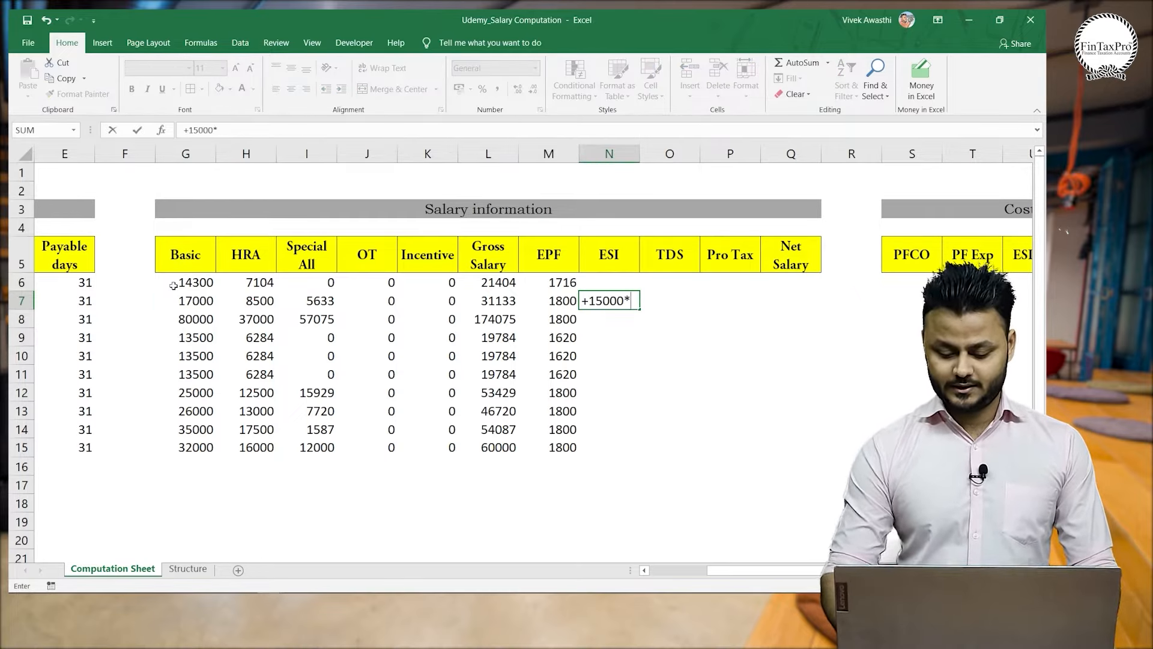
pyautogui.write('18/100')
pyautogui.press('BackSpace')
pyautogui.press('BackSpace')
pyautogui.press('BackSpace')
pyautogui.press('BackSpace')
pyautogui.press('BackSpace')
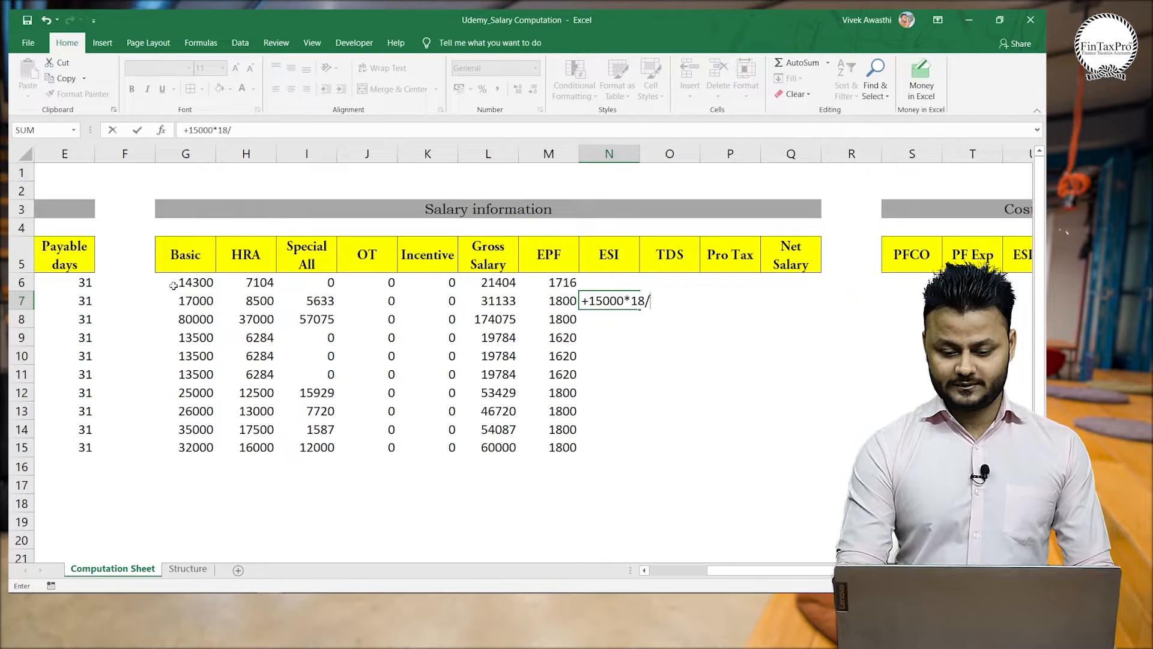
pyautogui.write('2/100')
pyautogui.press('Return')
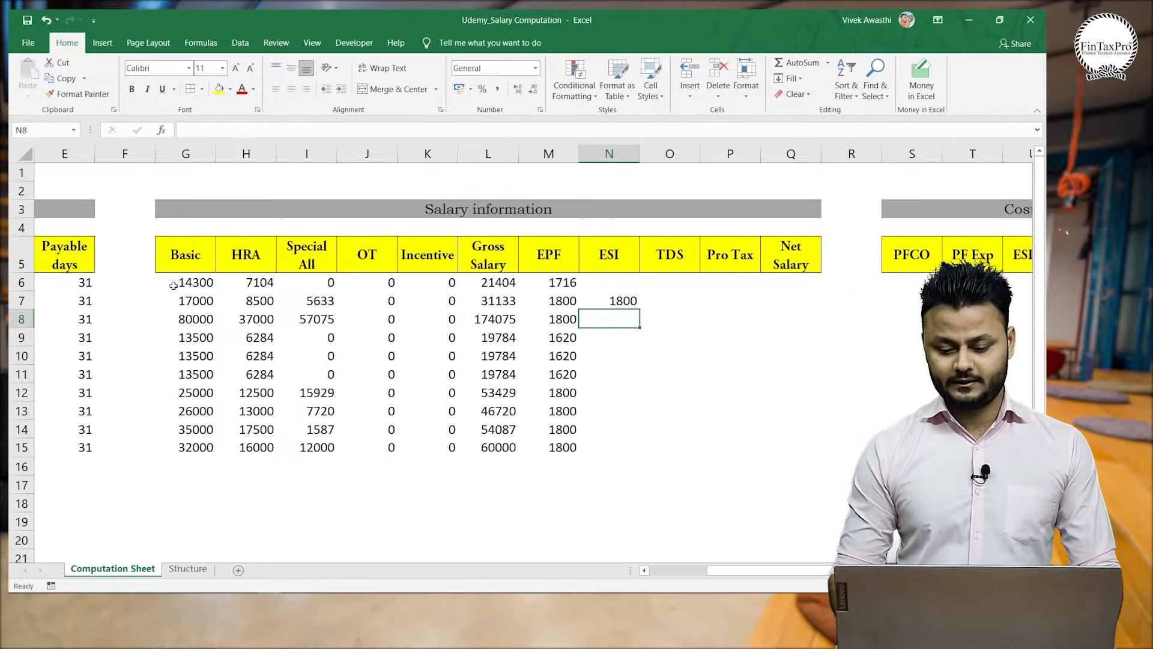
pyautogui.press('Up')
pyautogui.press('Delete')
# Examine the EPF amounts from row 7 to row 9 against the employees' Basic salaries.
pyautogui.press('Left')
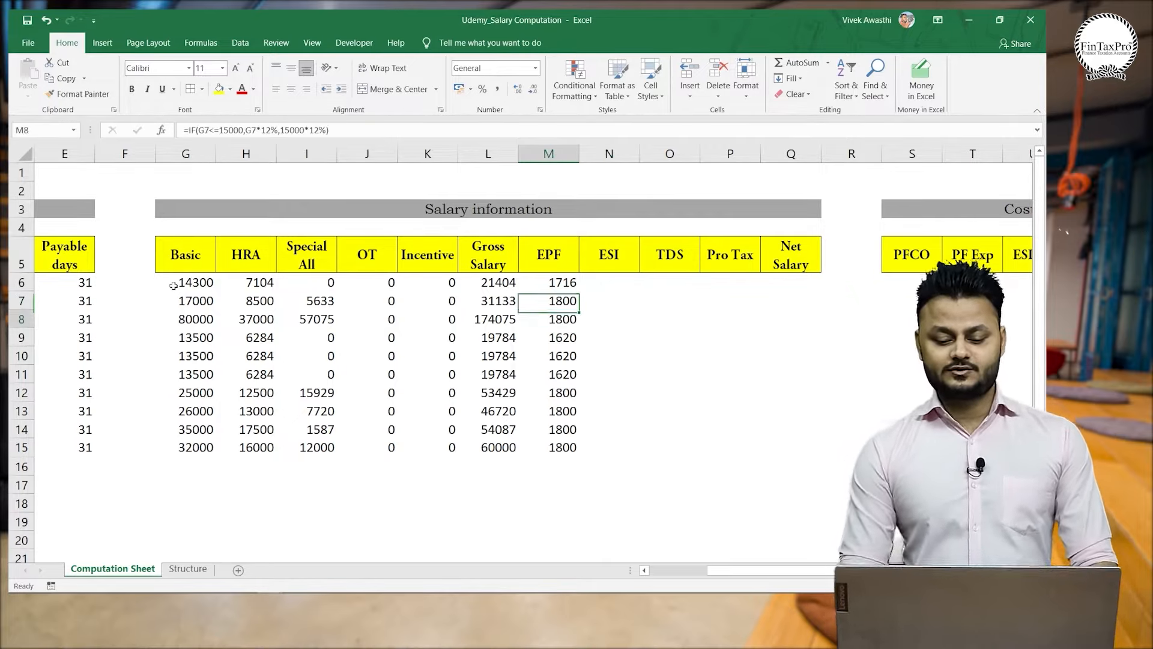
pyautogui.press('Down')
pyautogui.press('Down')
pyautogui.press('Down')
pyautogui.press('Up')
pyautogui.press('Left')
pyautogui.press('Left')
pyautogui.press('Left')
pyautogui.press('Left')
pyautogui.press('Left')
pyautogui.press('Left')
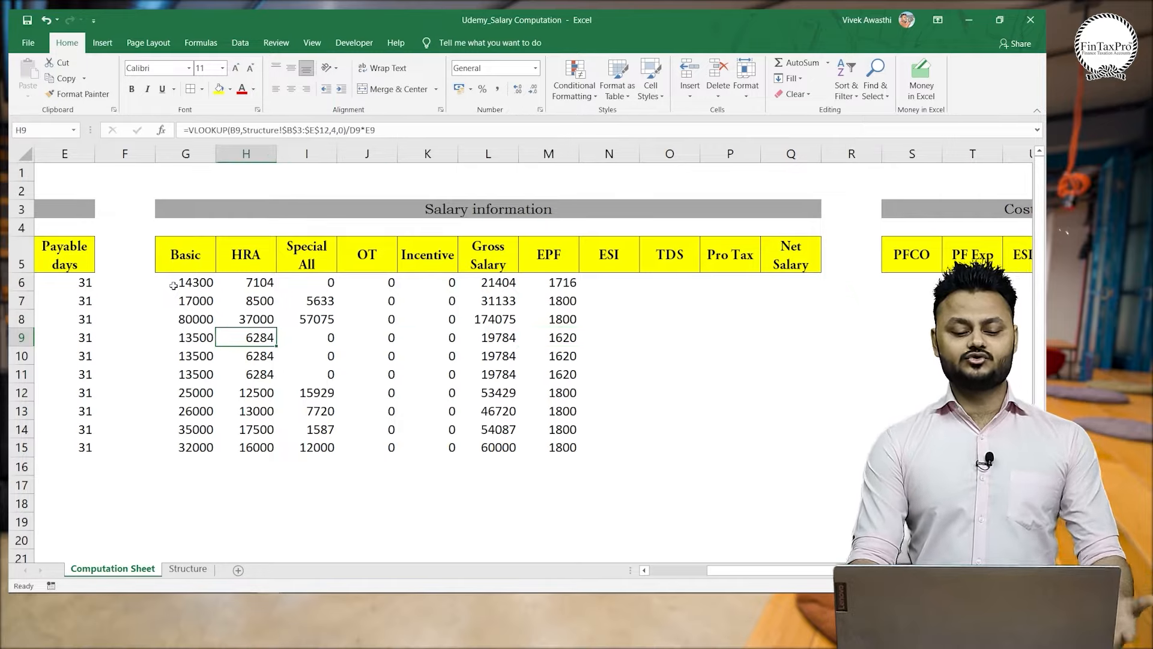
pyautogui.press('Right')
pyautogui.press('Right')
pyautogui.press('Right')
pyautogui.press('Right')
pyautogui.press('Right')
pyautogui.press('Right')
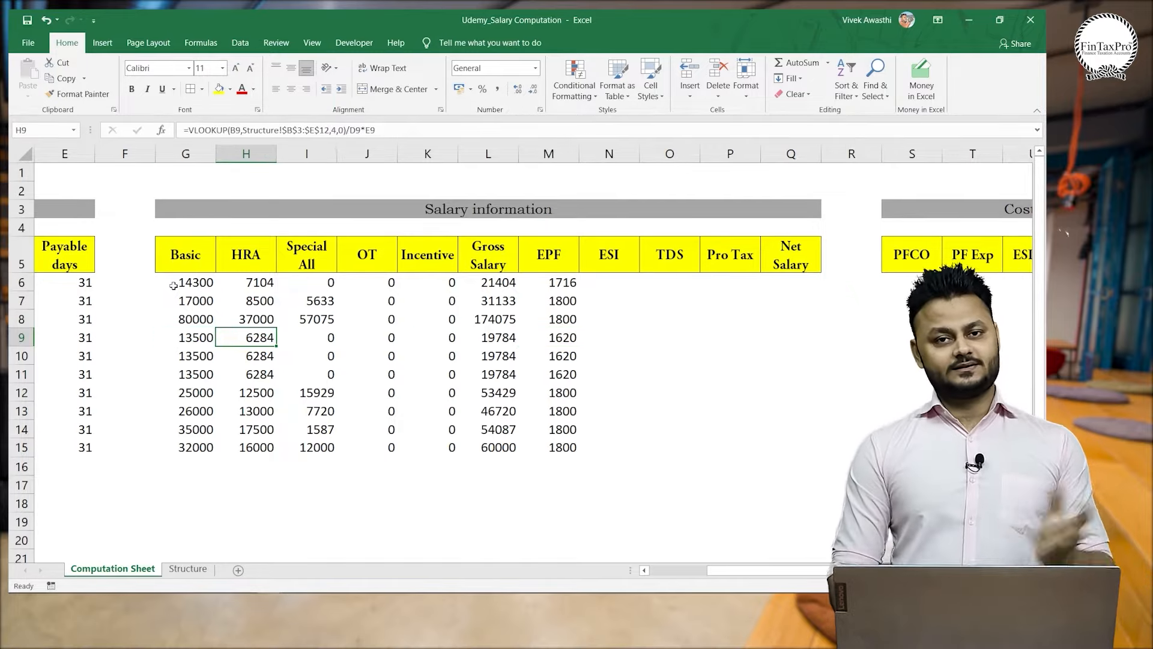
# Go through the EPF column to M15 and save the workbook.
pyautogui.press('Down')
pyautogui.press('Down')
pyautogui.press('Down')
pyautogui.press('Down')
pyautogui.press('Down')
pyautogui.press('Down')
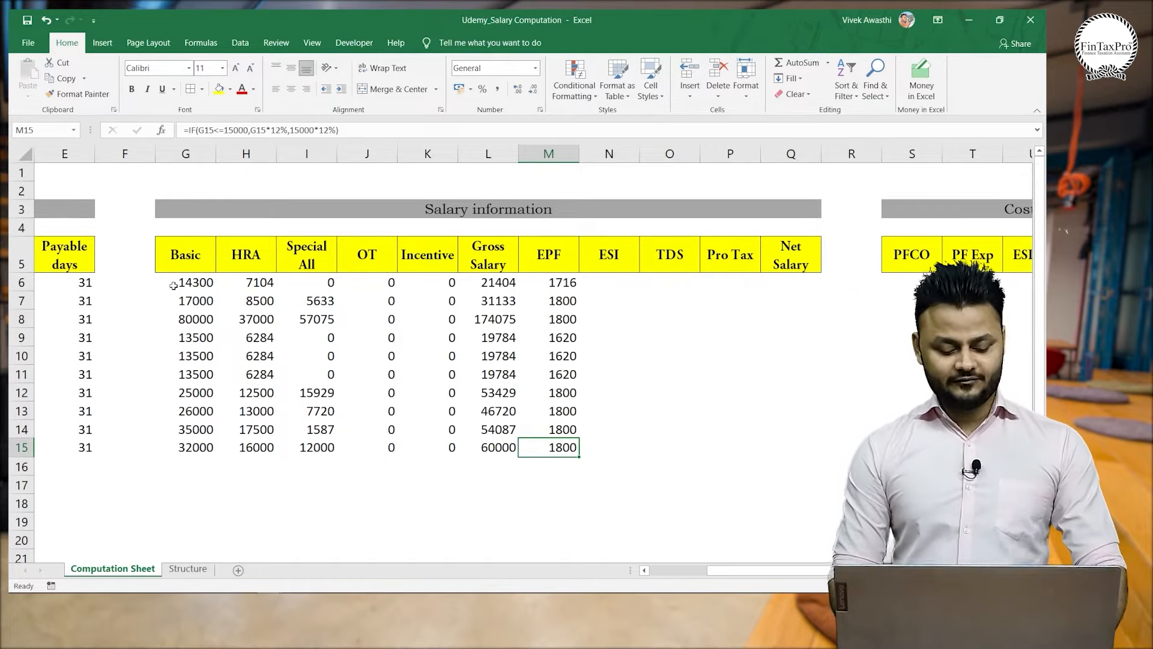
pyautogui.hotkey('ctrl', 's')
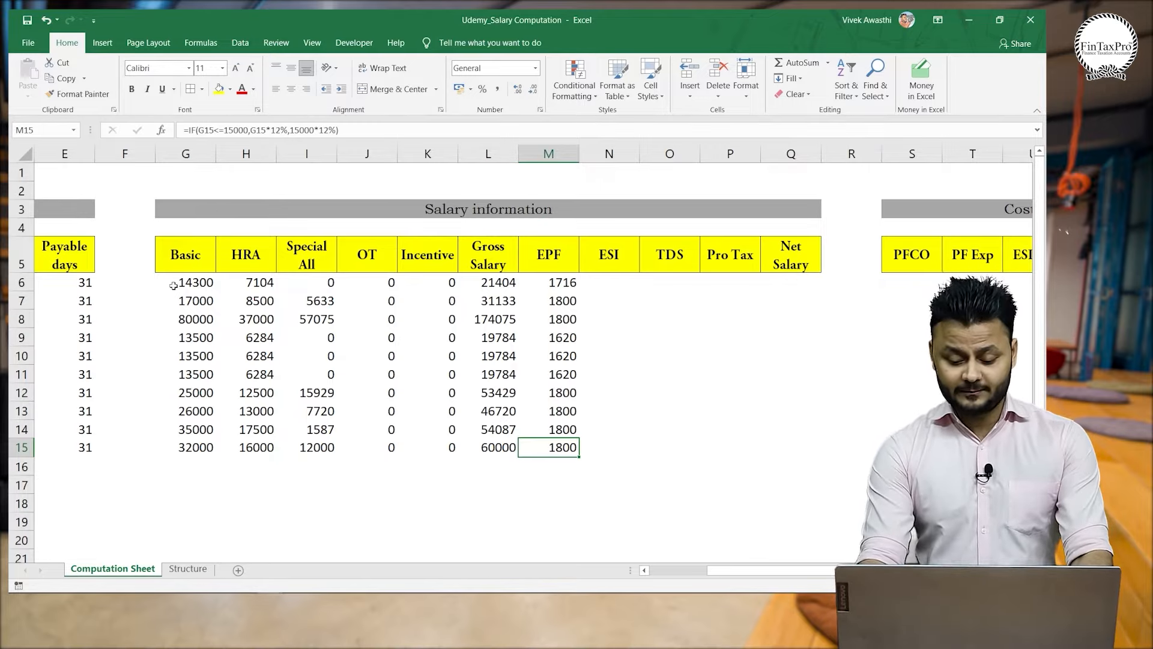
# Switch to the Salary April_Template workbook and consult its EPF formula and ESI column.
pyautogui.press('Right')
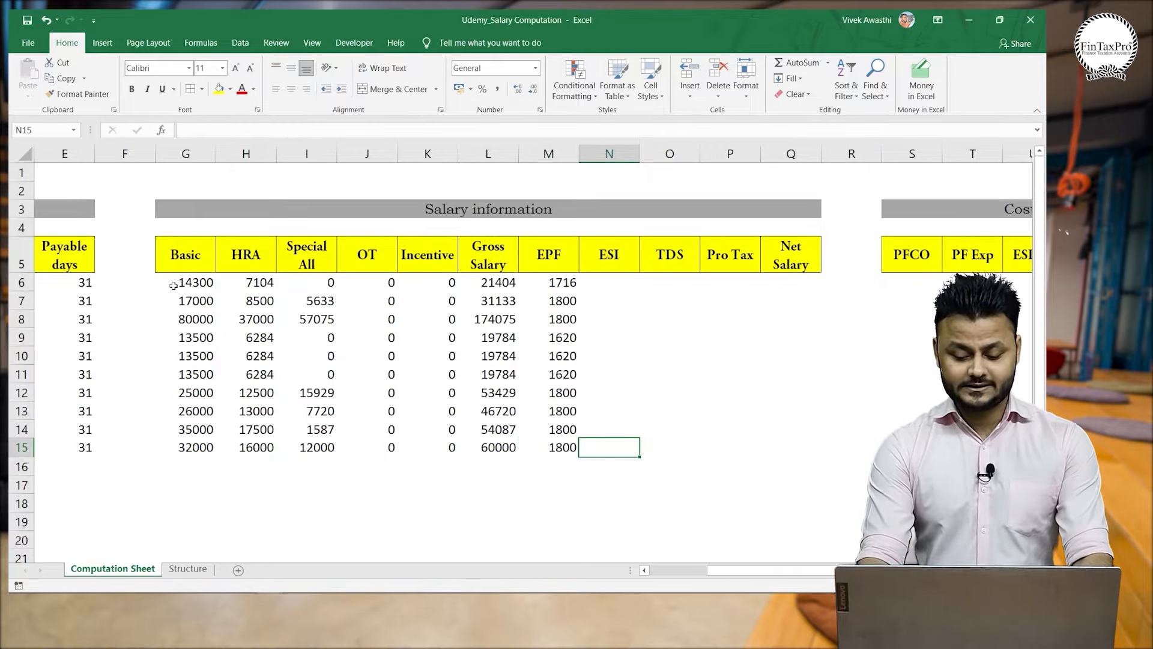
pyautogui.press('Up')
pyautogui.press('Up')
pyautogui.press('Up')
pyautogui.press('Up')
pyautogui.press('Up')
pyautogui.press('Up')
pyautogui.press('Up')
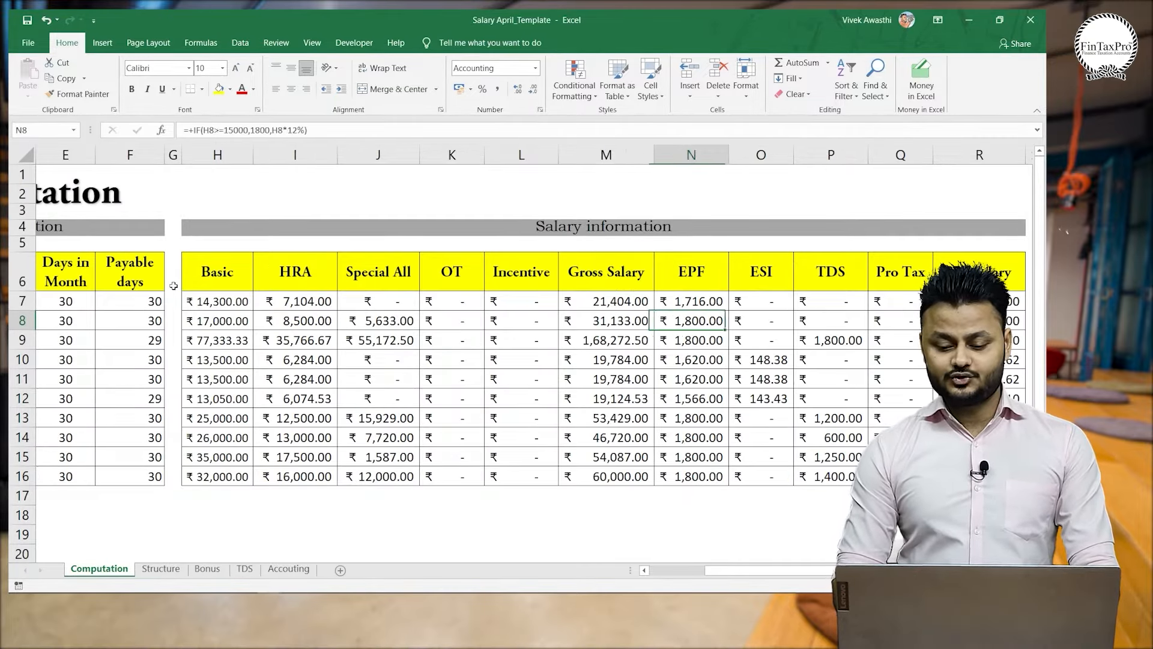
pyautogui.press('Right')
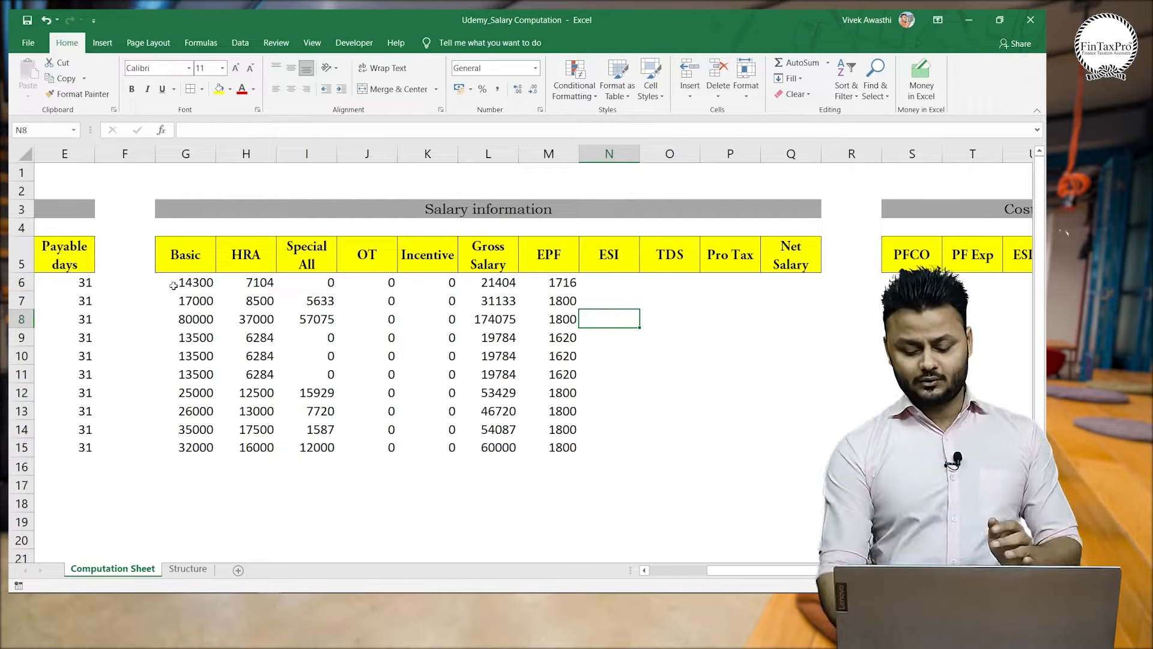
# Look across the Udemy_Salary Computation sheet from the ESI column to the Gratuity header under Cost to Company.
pyautogui.press('Right')
pyautogui.press('Right')
pyautogui.press('Right')
pyautogui.press('Right')
pyautogui.press('Right')
pyautogui.press('Right')
pyautogui.press('Right')
pyautogui.press('Right')
pyautogui.press('Right')
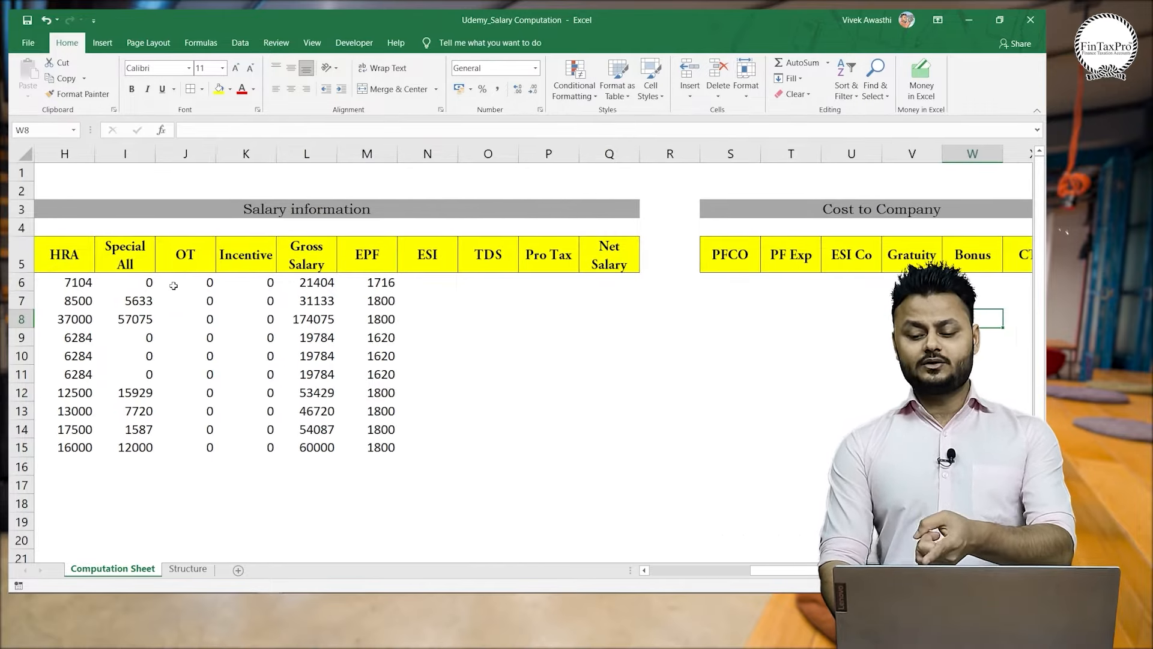
pyautogui.press('Left')
pyautogui.press('Up')
pyautogui.press('Up')
pyautogui.press('Up')
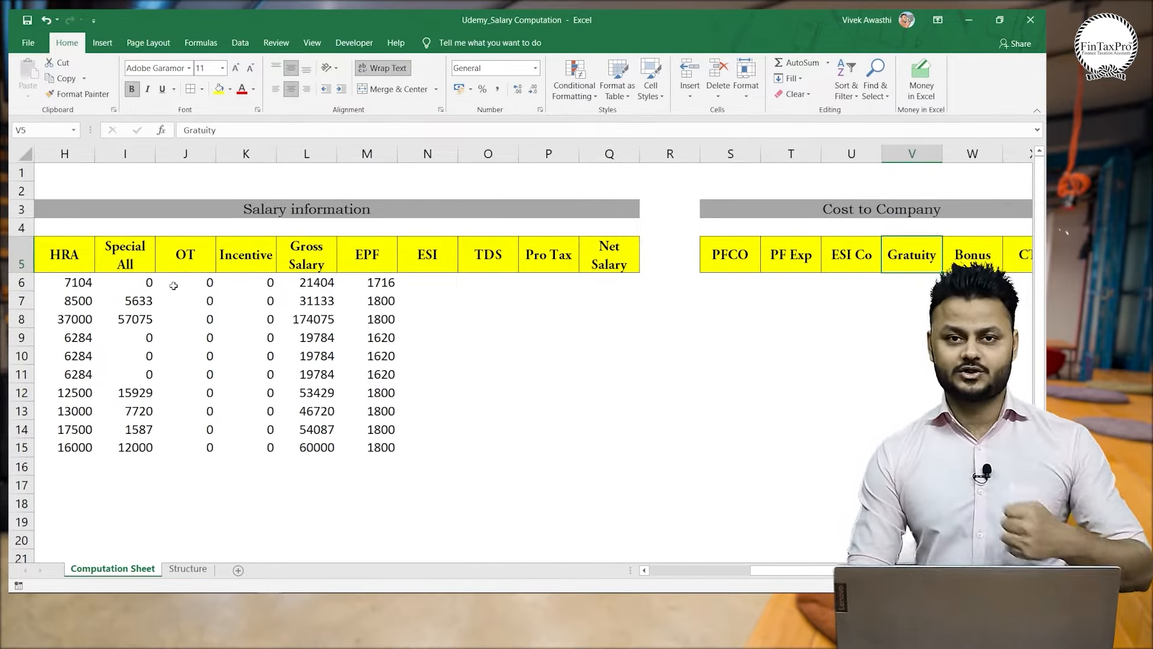
# Look back along the row 5 headers from Gratuity to the deduction columns and select the first ESI cell, N6.
pyautogui.press('Left')
pyautogui.press('Left')
pyautogui.press('Left')
pyautogui.press('Left')
pyautogui.press('Left')
pyautogui.press('Left')
pyautogui.press('Left')
pyautogui.press('Left')
pyautogui.press('Left')
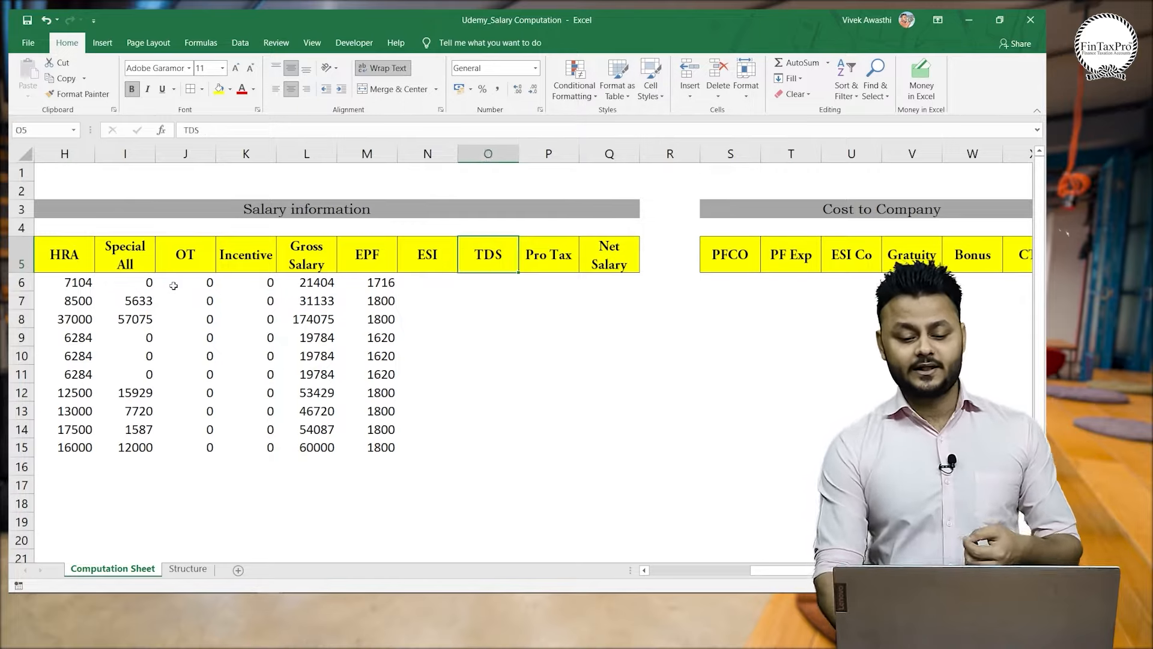
pyautogui.press('Right')
pyautogui.press('Down')
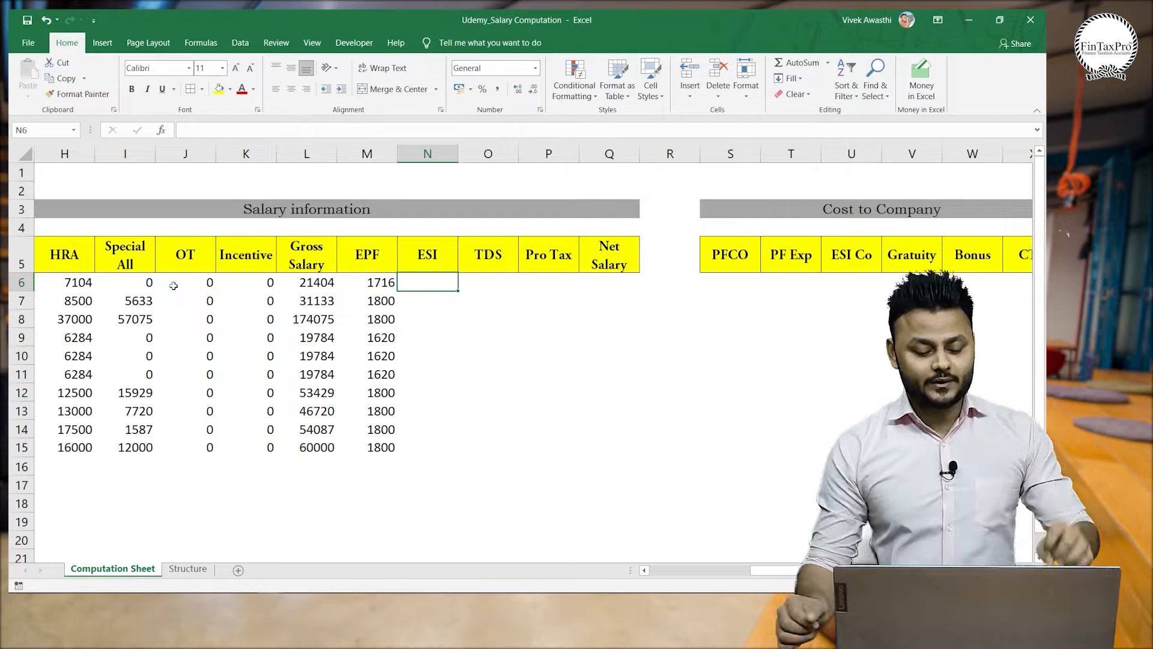
# Inspect the ESI formula in O7 of the Salary April_Template workbook and return to Udemy_Salary Computation.
pyautogui.hotkey('alt', 'Tab')
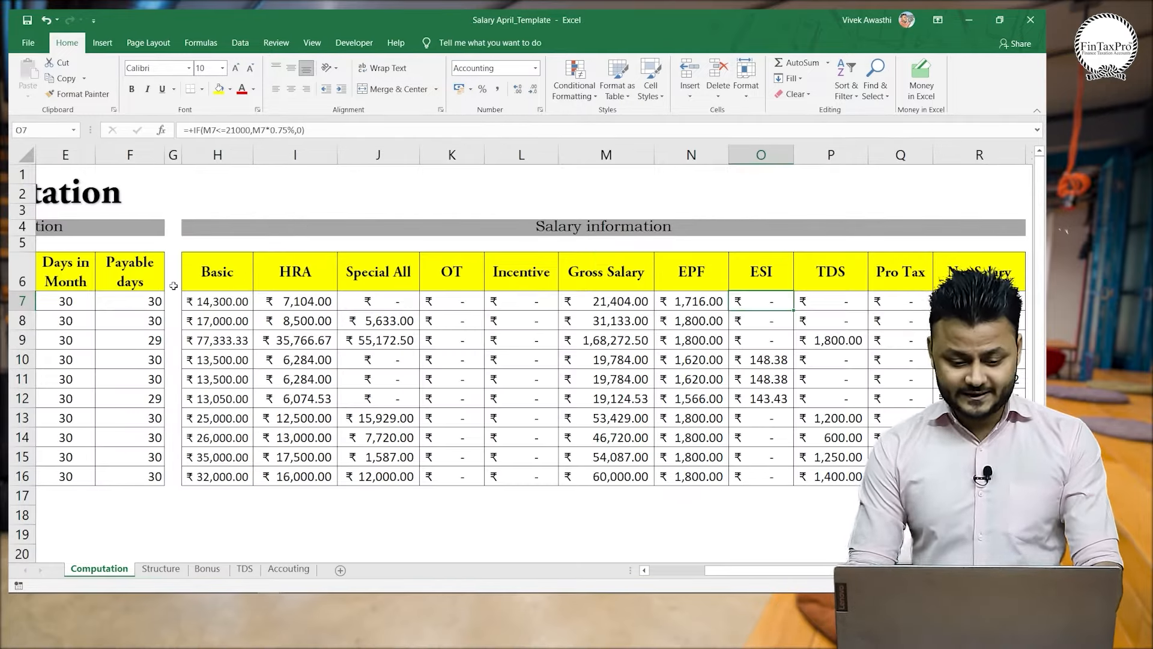
pyautogui.press('Right')
pyautogui.press('Right')
pyautogui.press('Left')
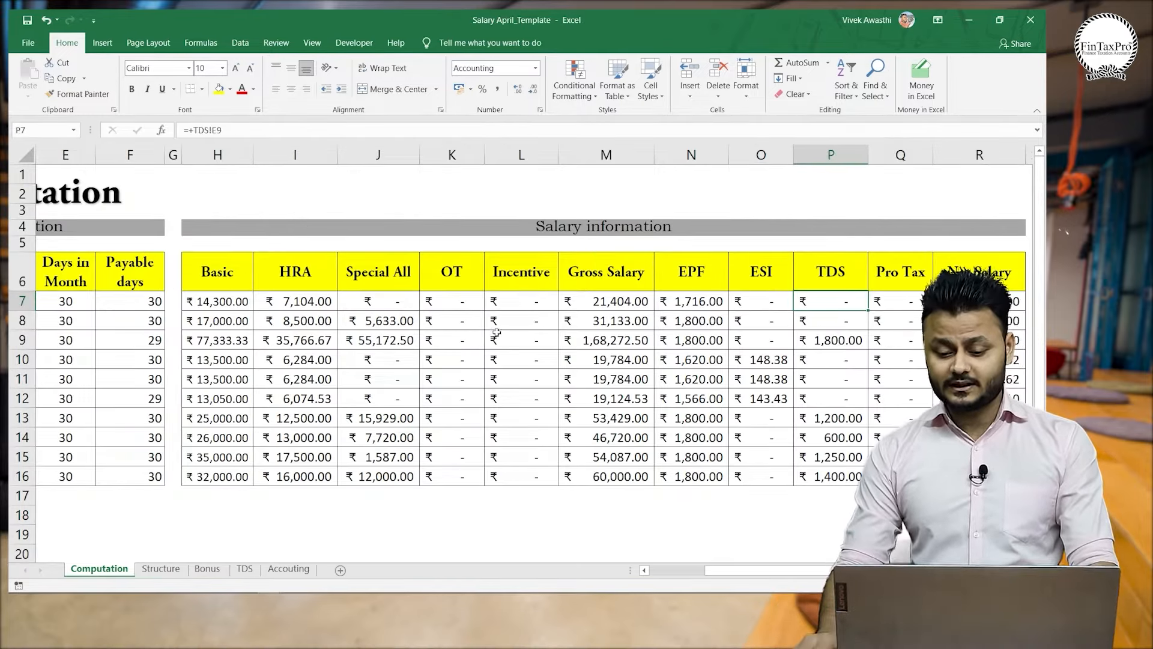
pyautogui.click(754, 297)
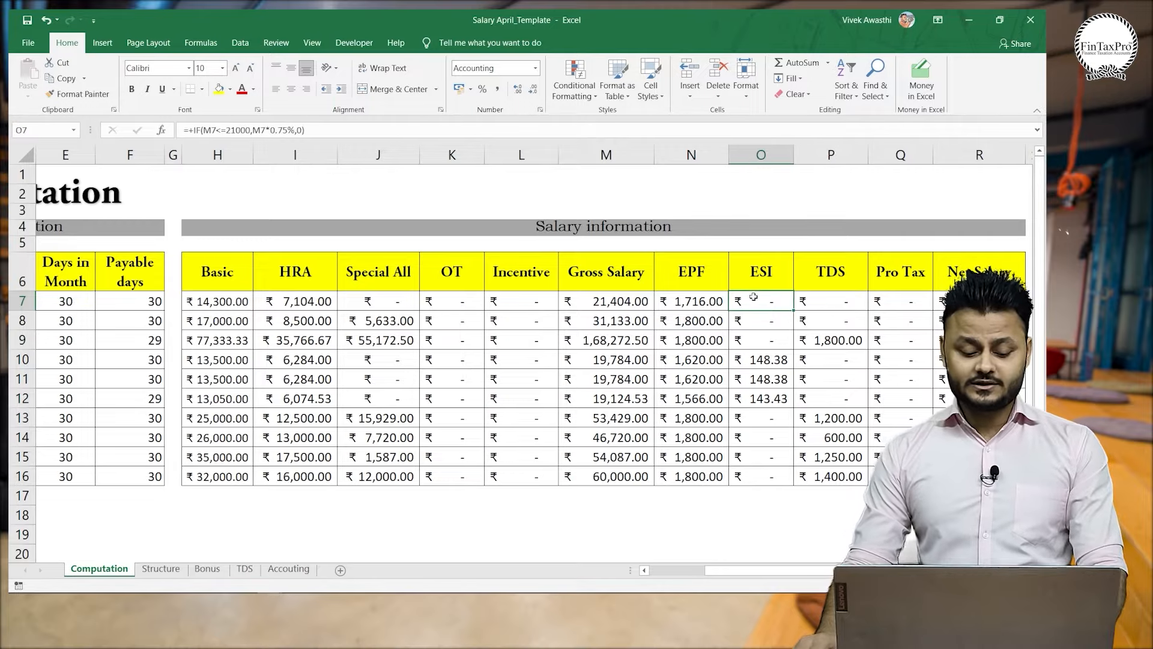
pyautogui.press('XF86AudioLowerVolume')
pyautogui.press('F2')
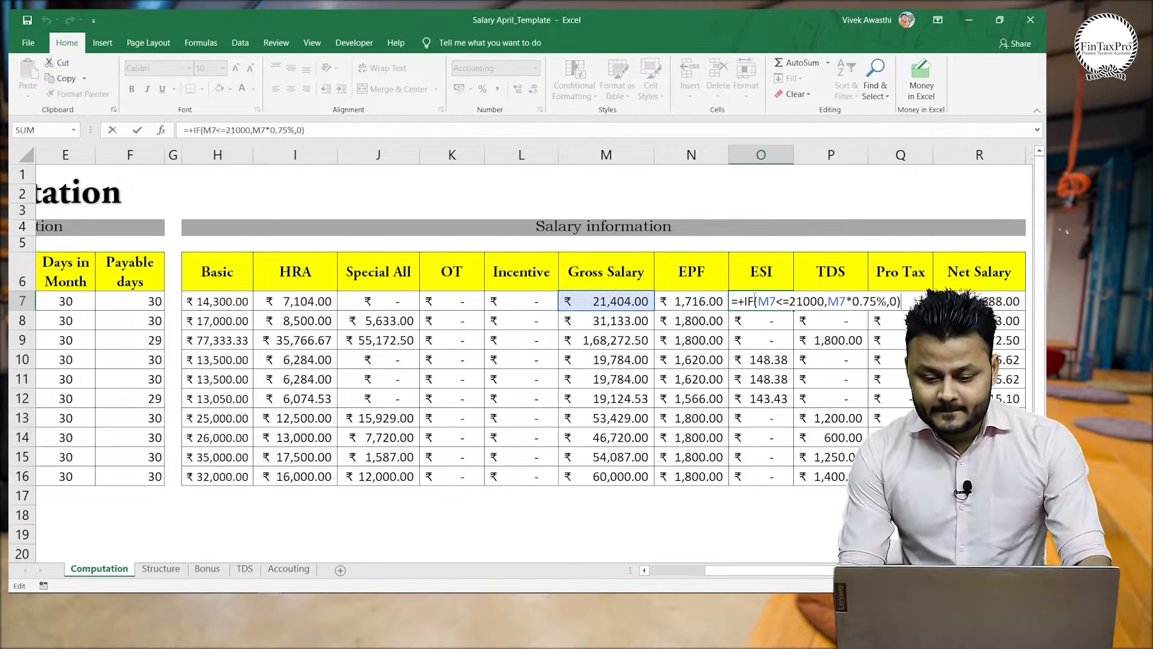
pyautogui.press('Return')
pyautogui.press('Up')
pyautogui.press('F2')
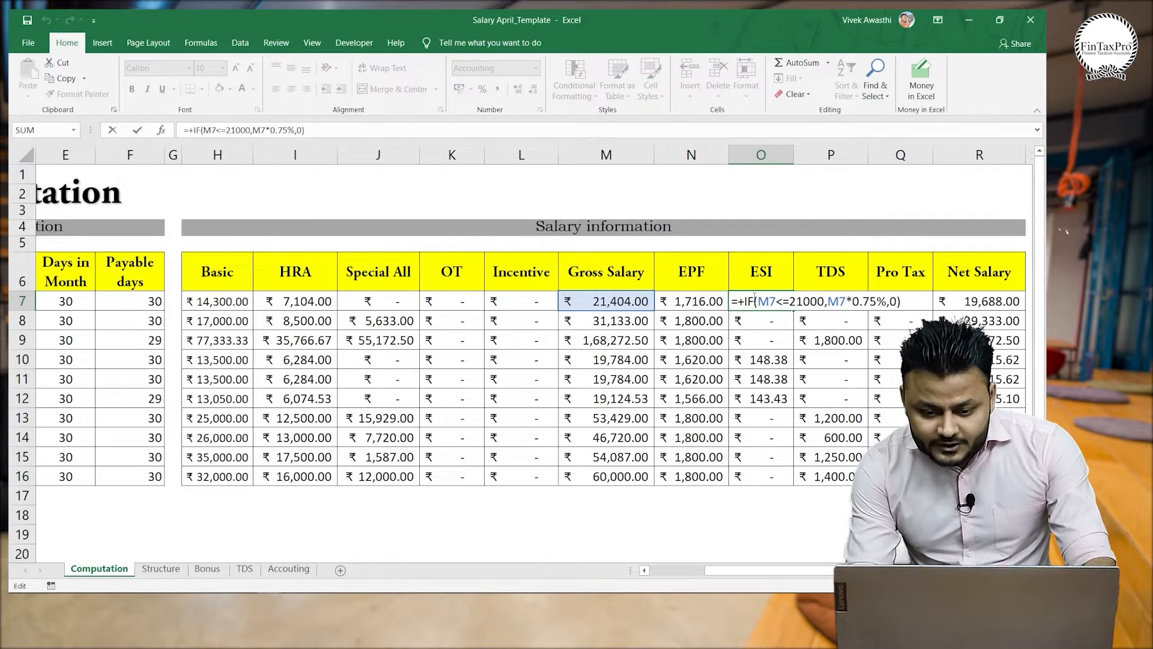
pyautogui.hotkey('alt', 'Tab')
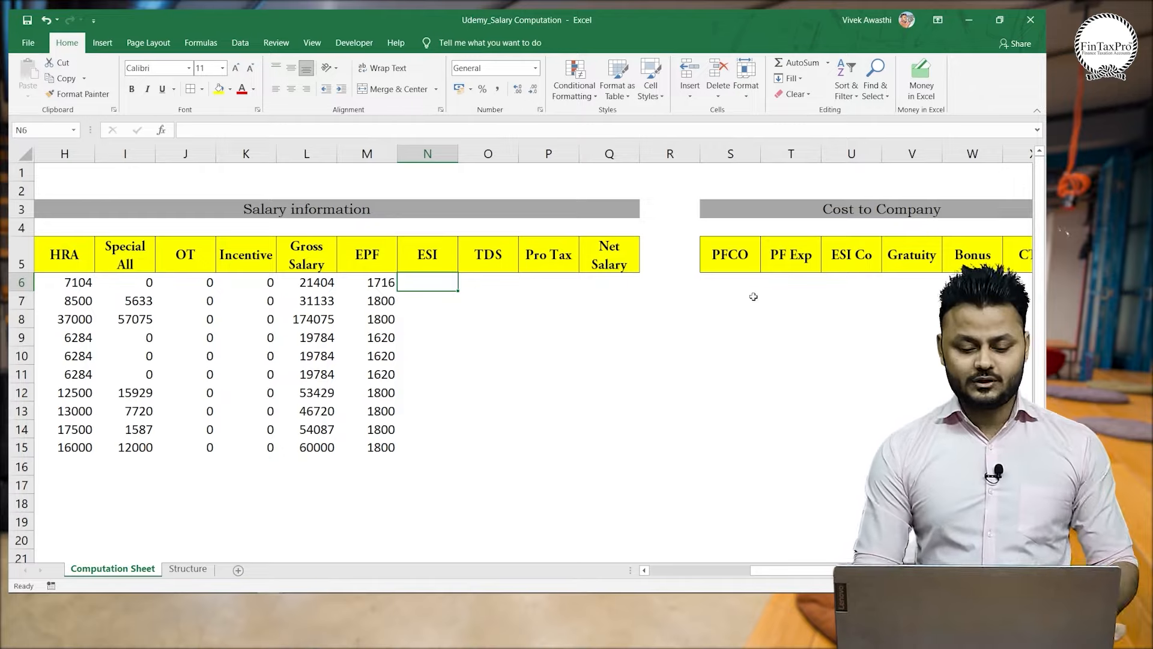
# Mark the Gross Salary header temporarily as the basis for ESI and review row 6 from Incentive to ESI.
pyautogui.press('Left')
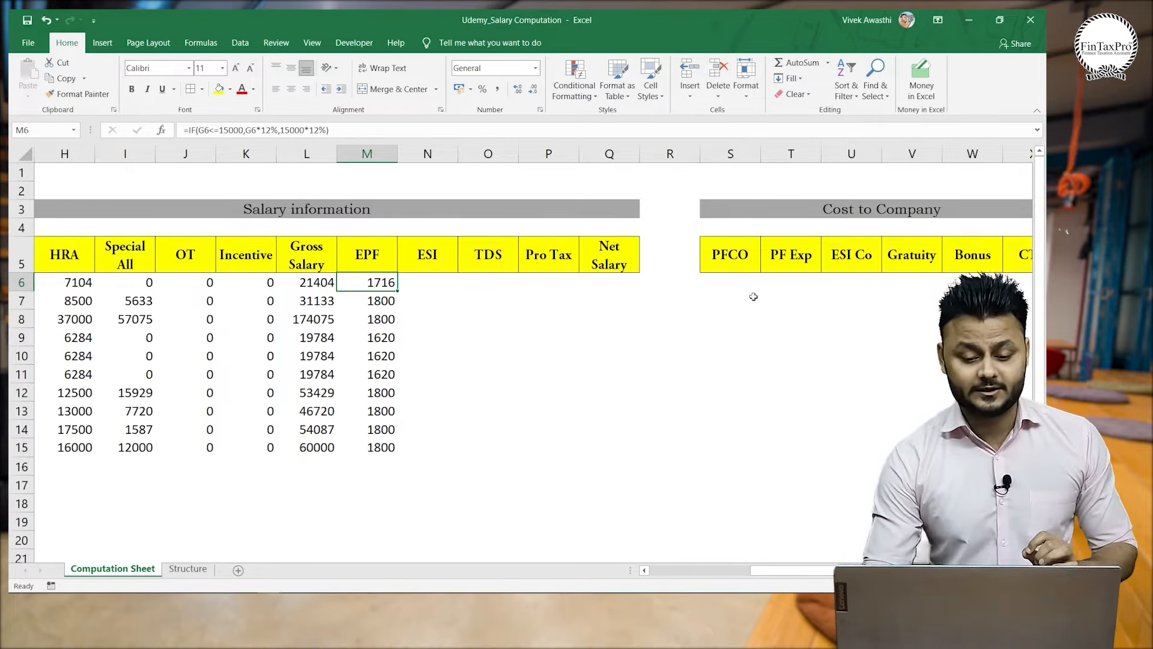
pyautogui.press('Right')
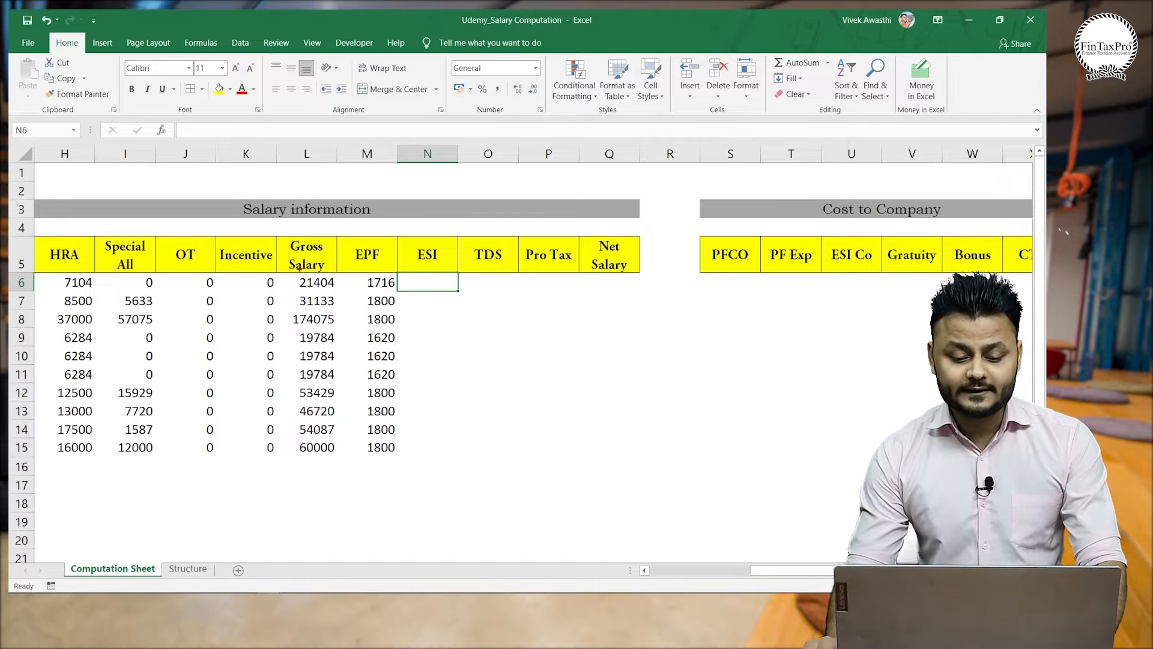
pyautogui.moveTo(295, 234)
pyautogui.mouseDown()
pyautogui.moveTo(304, 273)
pyautogui.moveTo(294, 236)
pyautogui.mouseUp()
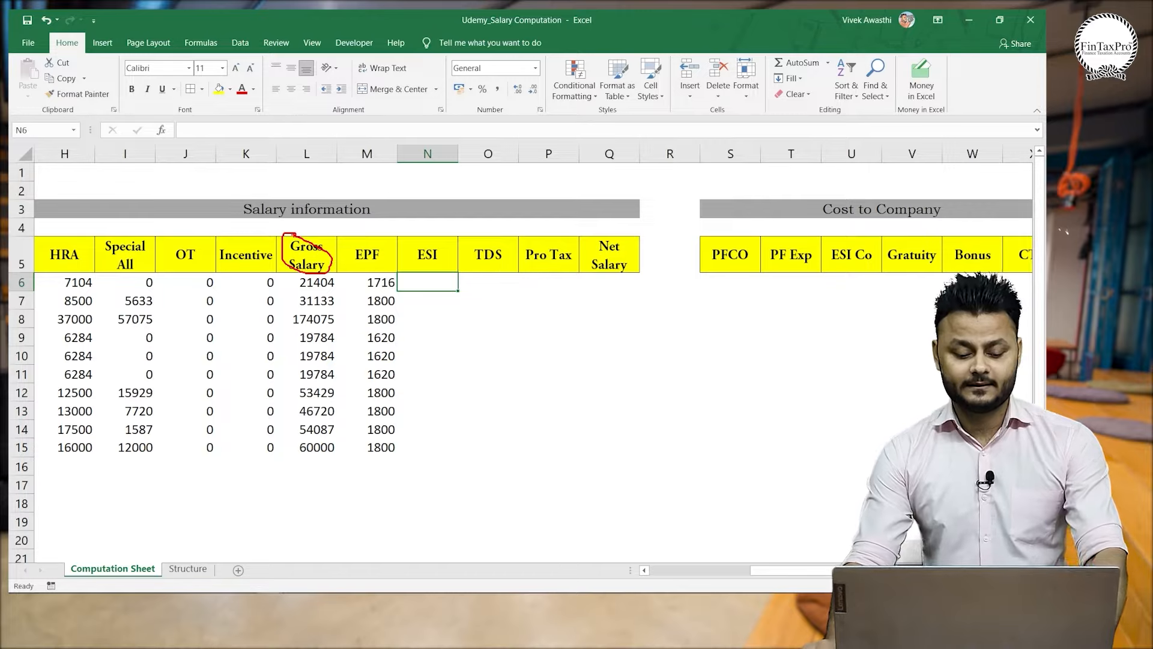
pyautogui.press('Escape')
pyautogui.press('Left')
pyautogui.press('Left')
pyautogui.press('Left')
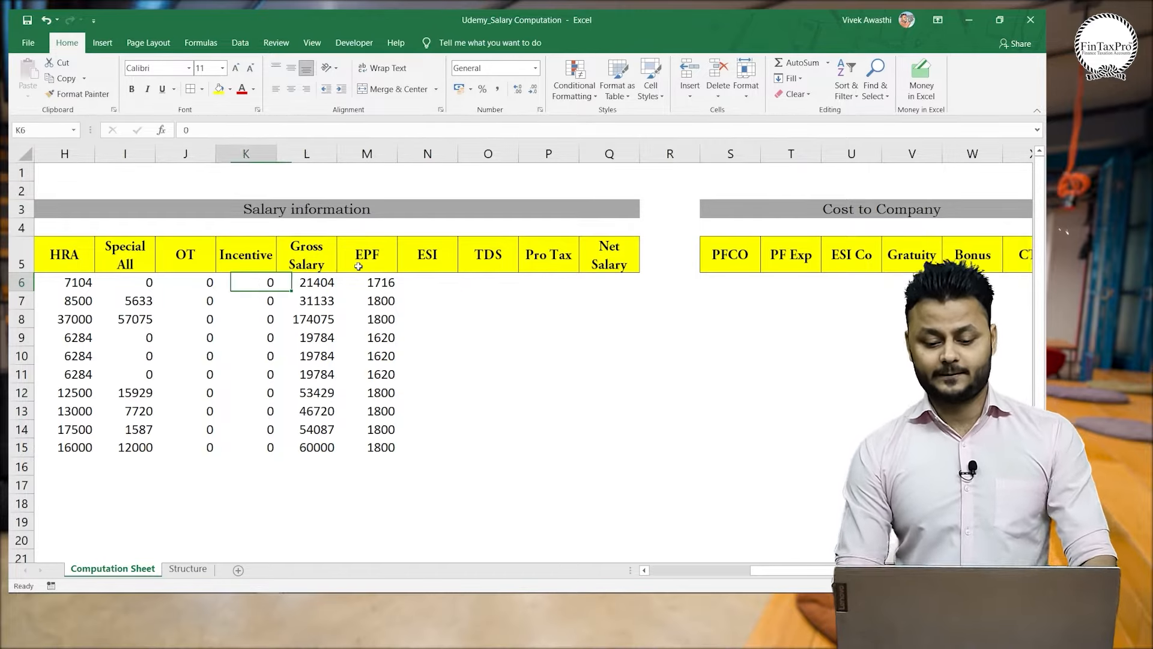
pyautogui.press('Right')
pyautogui.press('Right')
pyautogui.press('Right')
pyautogui.press('Right')
pyautogui.press('Left')
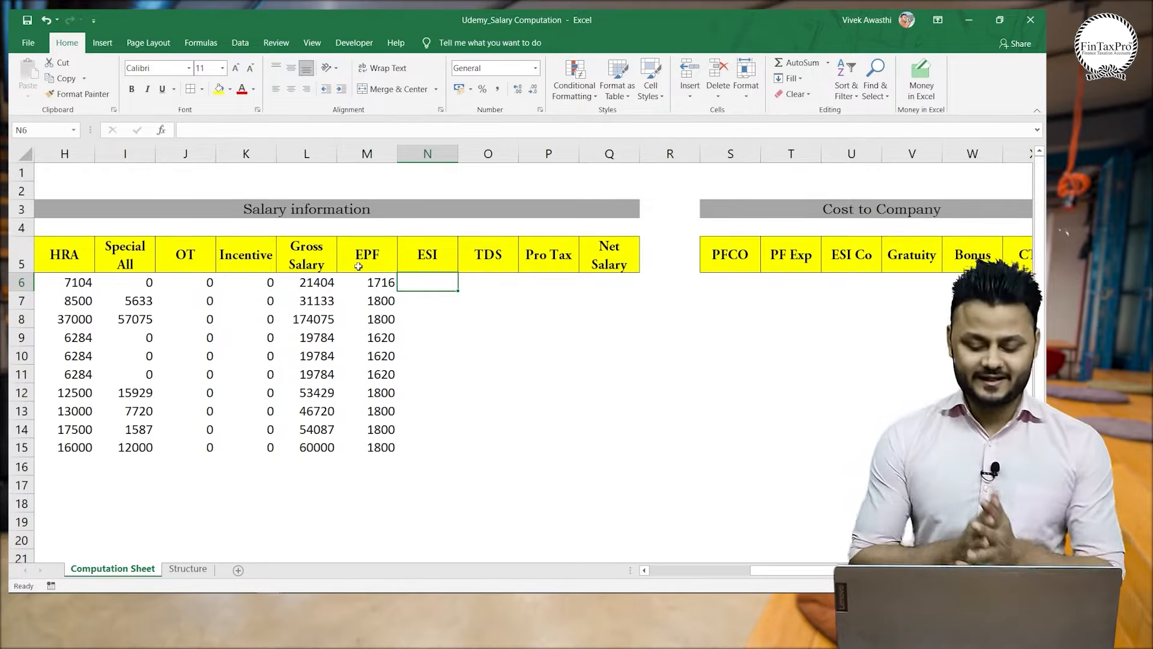
# Enter the ESI formula =IF(L6<=21000,L6*0.75%,0) in N6, based on the first employee's Gross Salary.
pyautogui.write('=i')
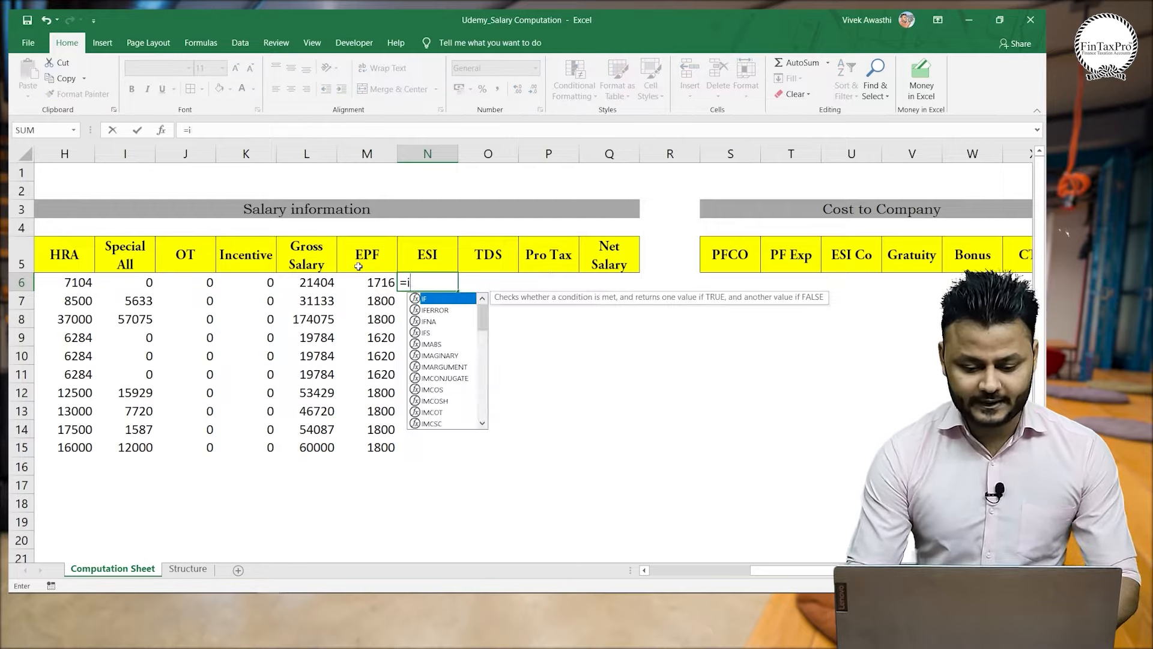
pyautogui.write('f')
pyautogui.press('Tab')
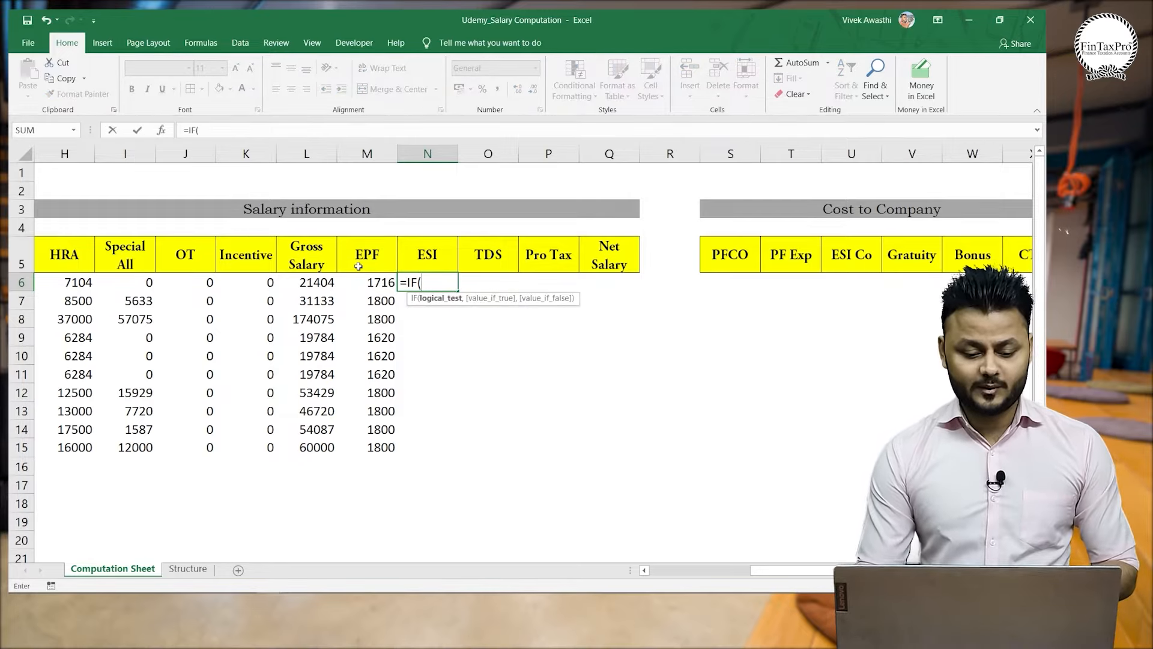
pyautogui.press('Left')
pyautogui.press('Left')
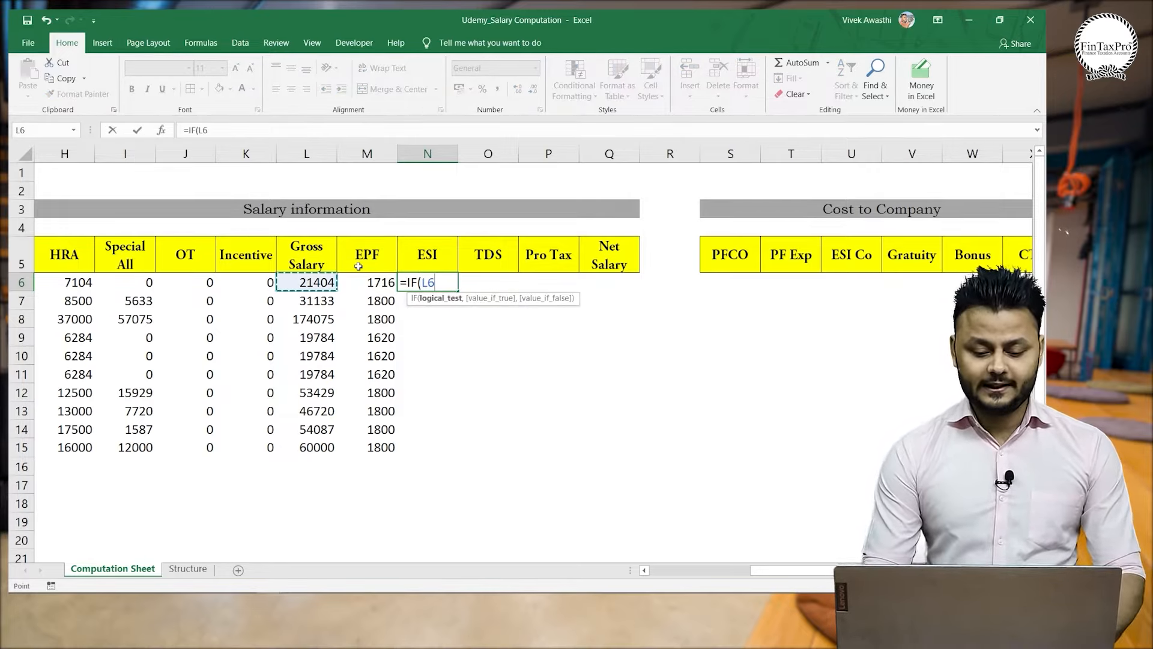
pyautogui.write('<')
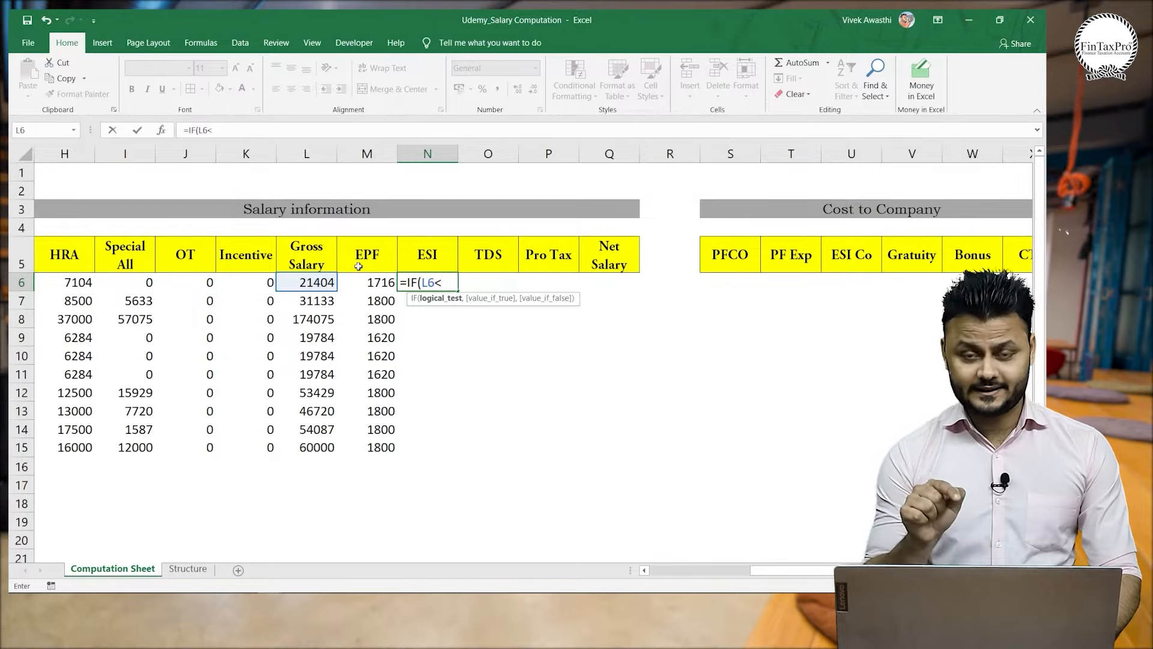
pyautogui.write('=')
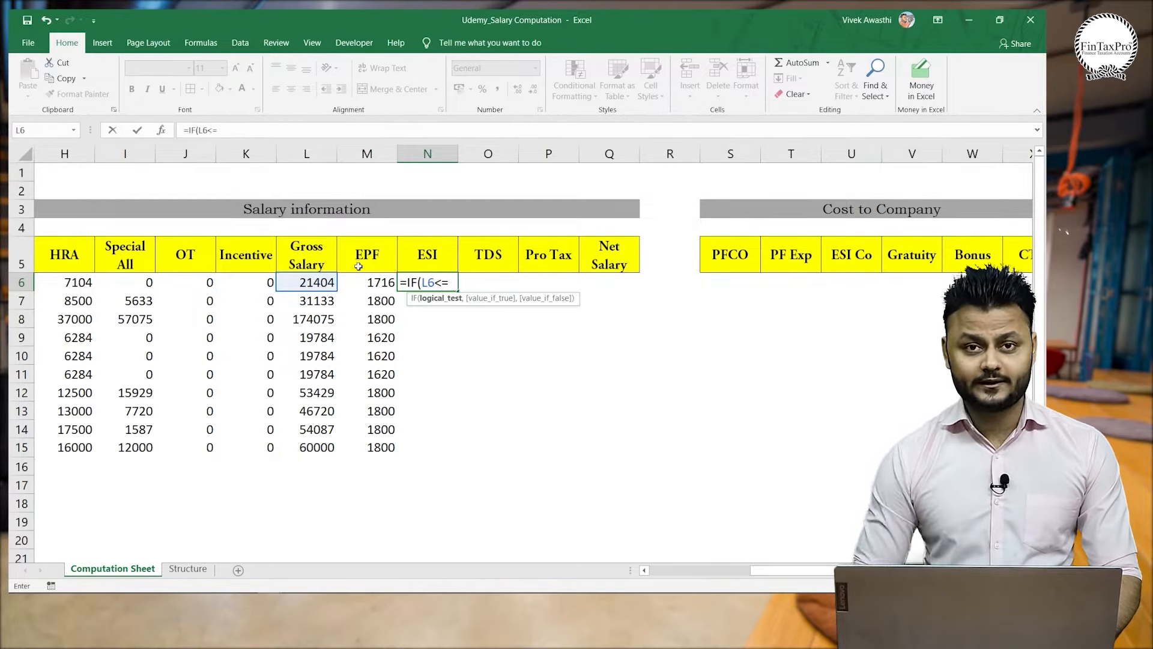
pyautogui.write('2100')
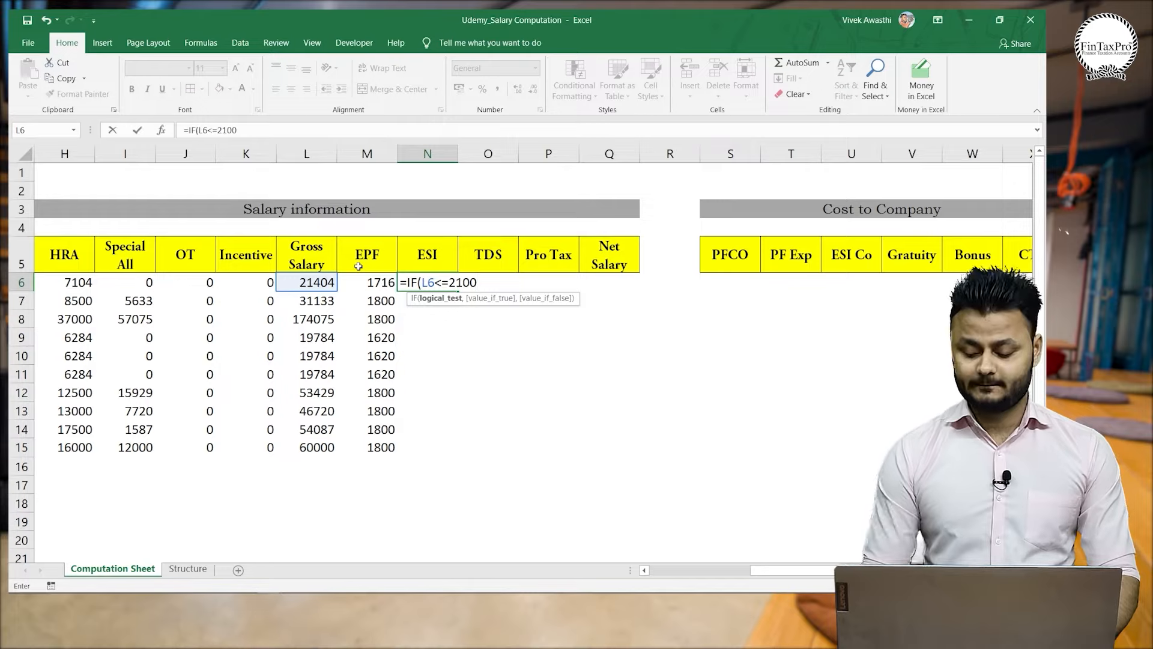
pyautogui.write('0,')
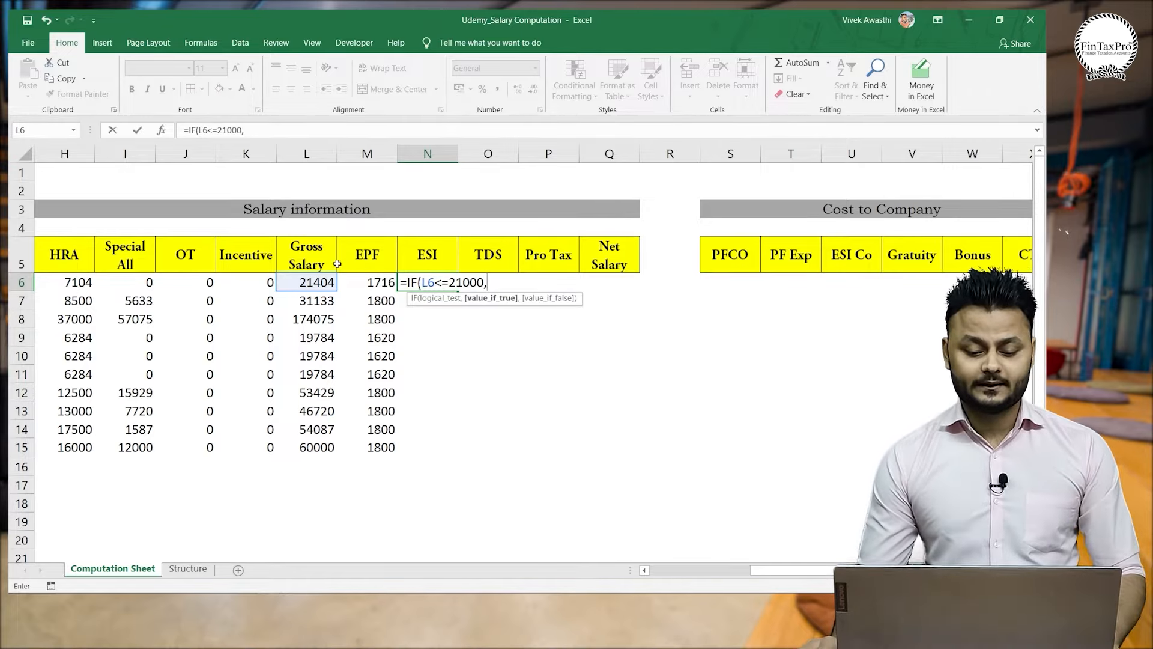
pyautogui.click(310, 283)
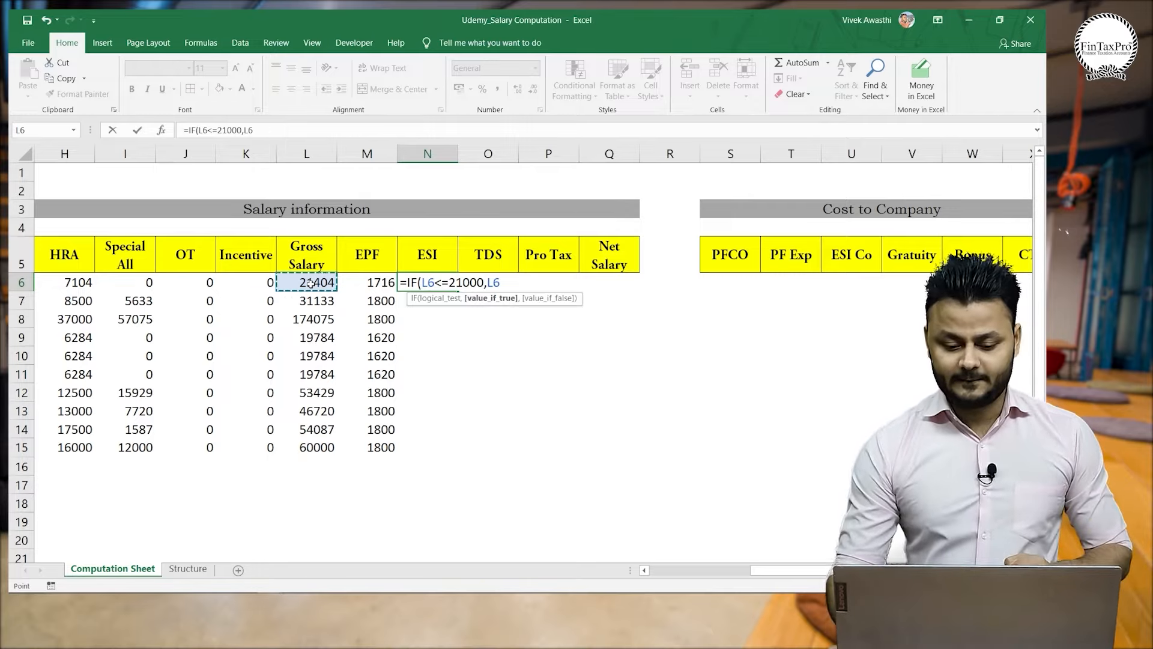
pyautogui.write('*0.75')
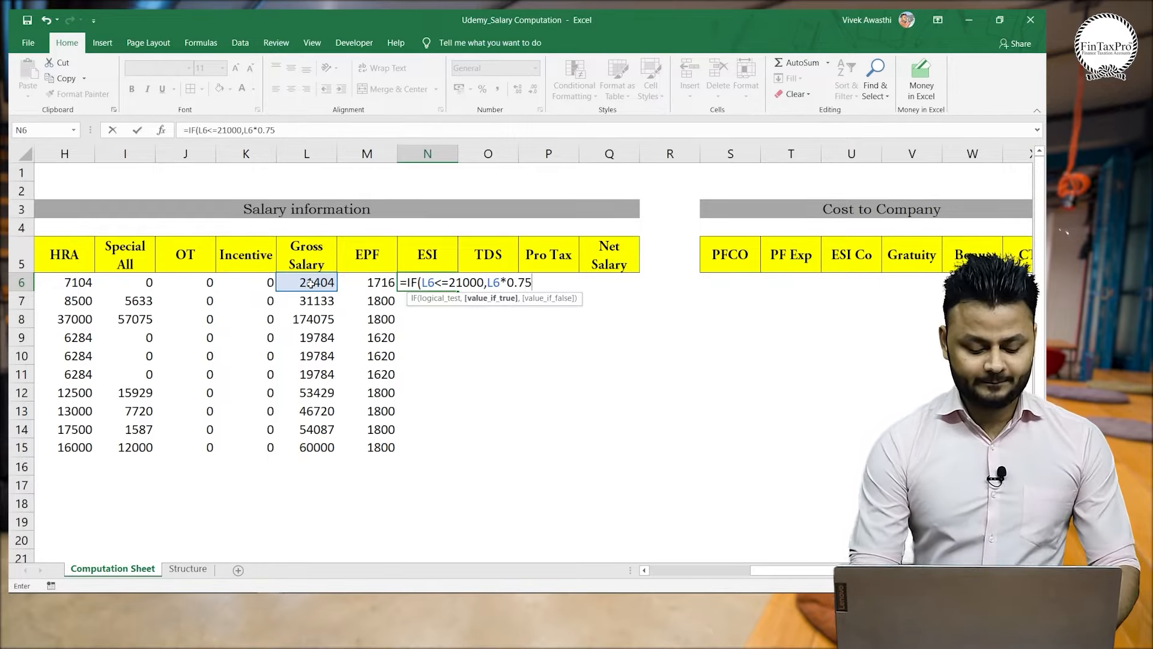
pyautogui.write('%')
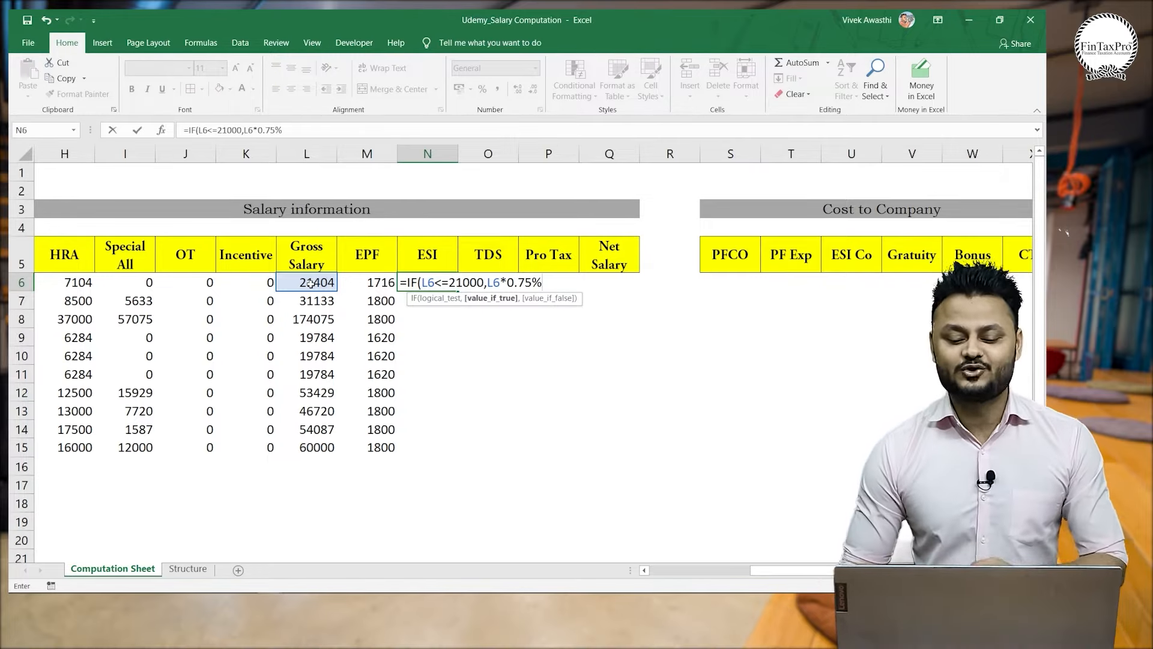
pyautogui.write(',')
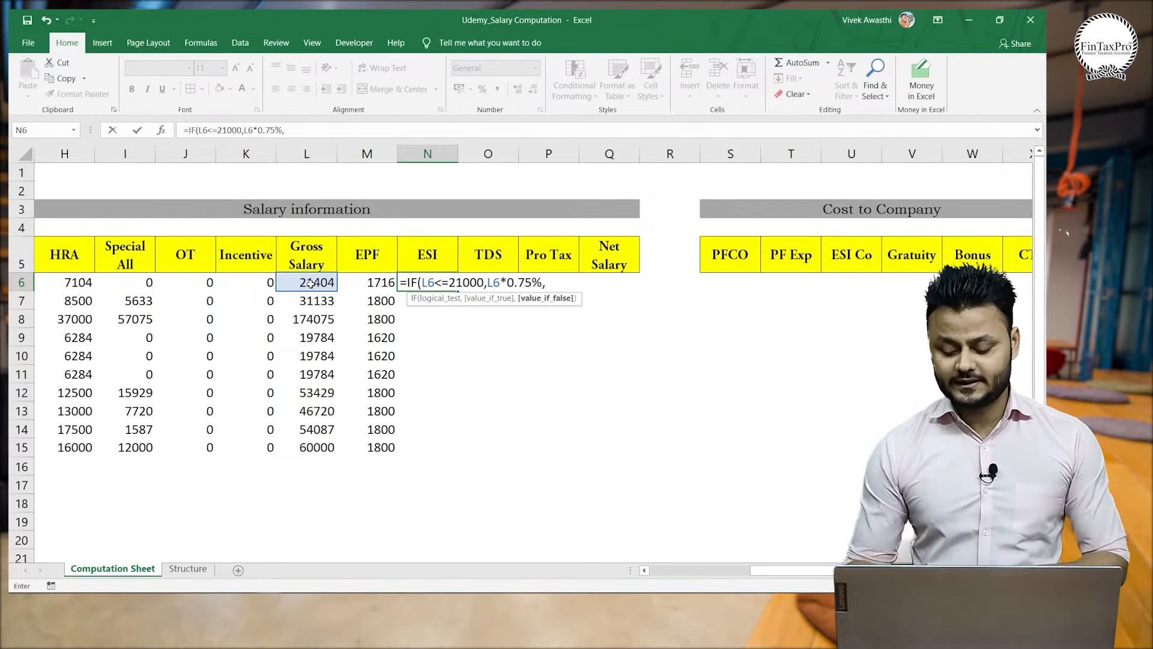
pyautogui.write('0')
pyautogui.press('Return')
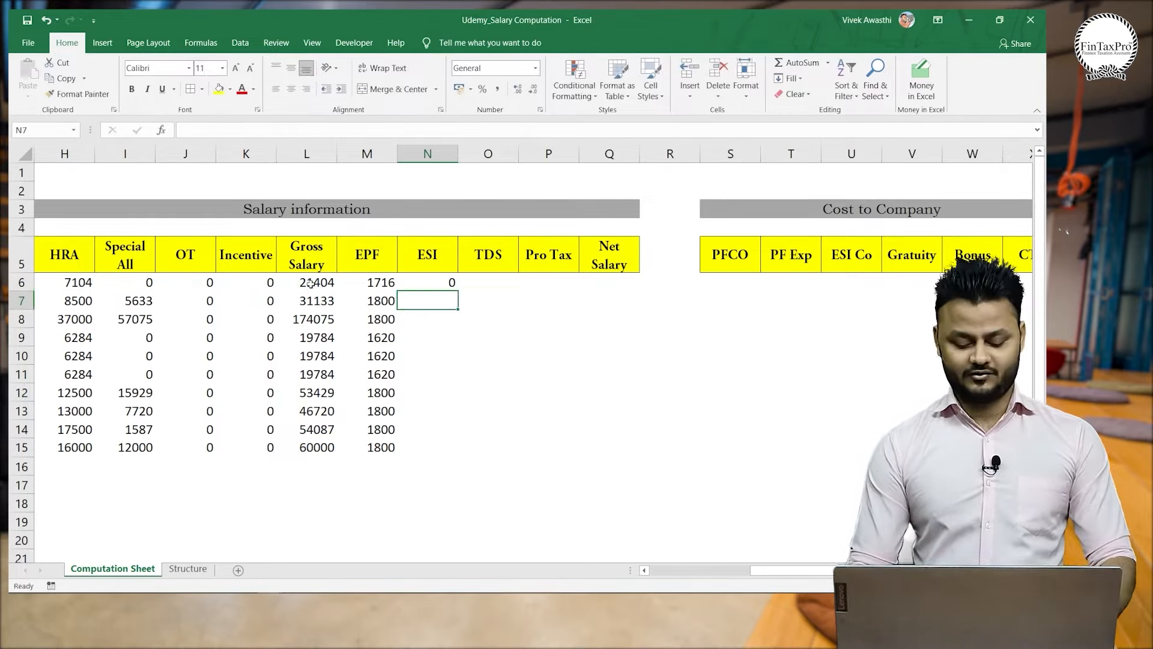
# Fill the ESI formula from N6 down through N15 for all employees.
pyautogui.press('Up')
pyautogui.hotkey('shift', 'Down')
pyautogui.hotkey('shift', 'Down')
pyautogui.hotkey('shift', 'Down')
pyautogui.hotkey('shift', 'Down')
pyautogui.hotkey('shift', 'Down')
pyautogui.hotkey('shift', 'Down')
pyautogui.hotkey('shift', 'Down')
pyautogui.hotkey('shift', 'Down')
pyautogui.hotkey('shift', 'Down')
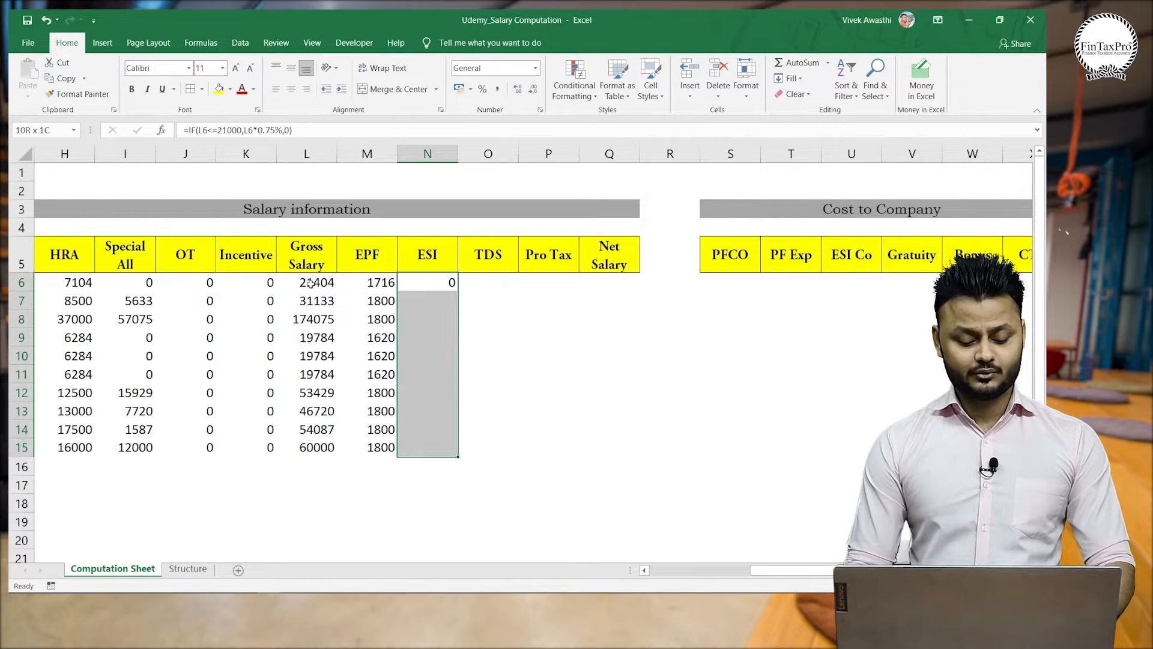
pyautogui.hotkey('ctrl', 'd')
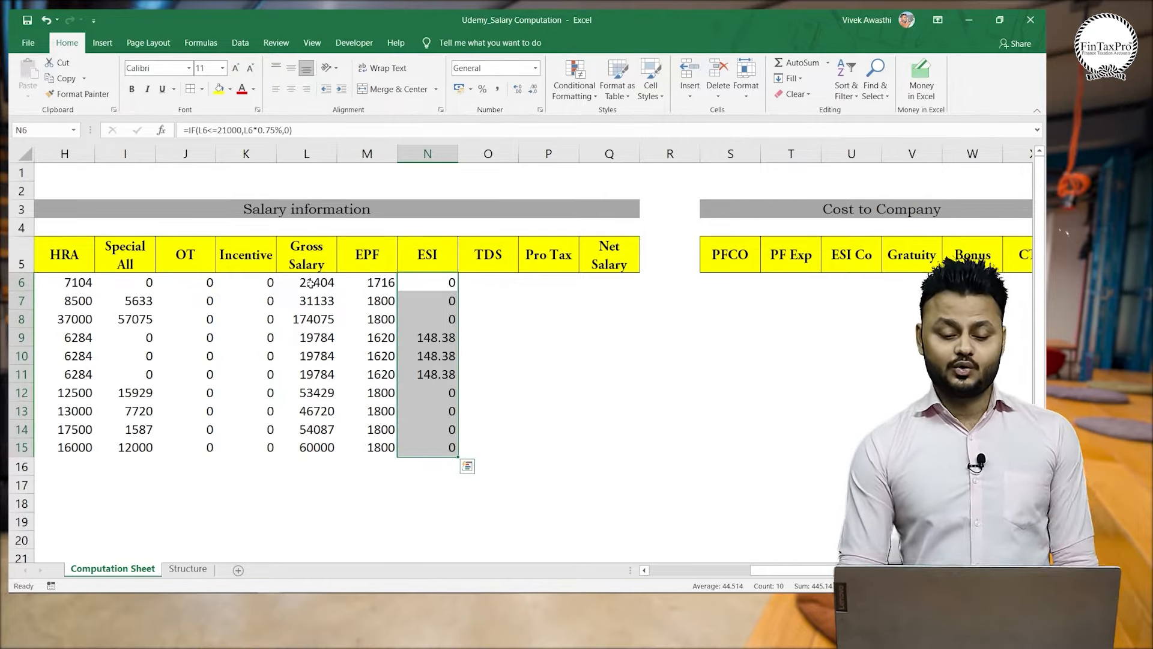
# Check the ESI formula in N9 and compare the ESI amounts with the Gross Salary values in rows 9 to 11.
pyautogui.press('Down')
pyautogui.press('Down')
pyautogui.press('Down')
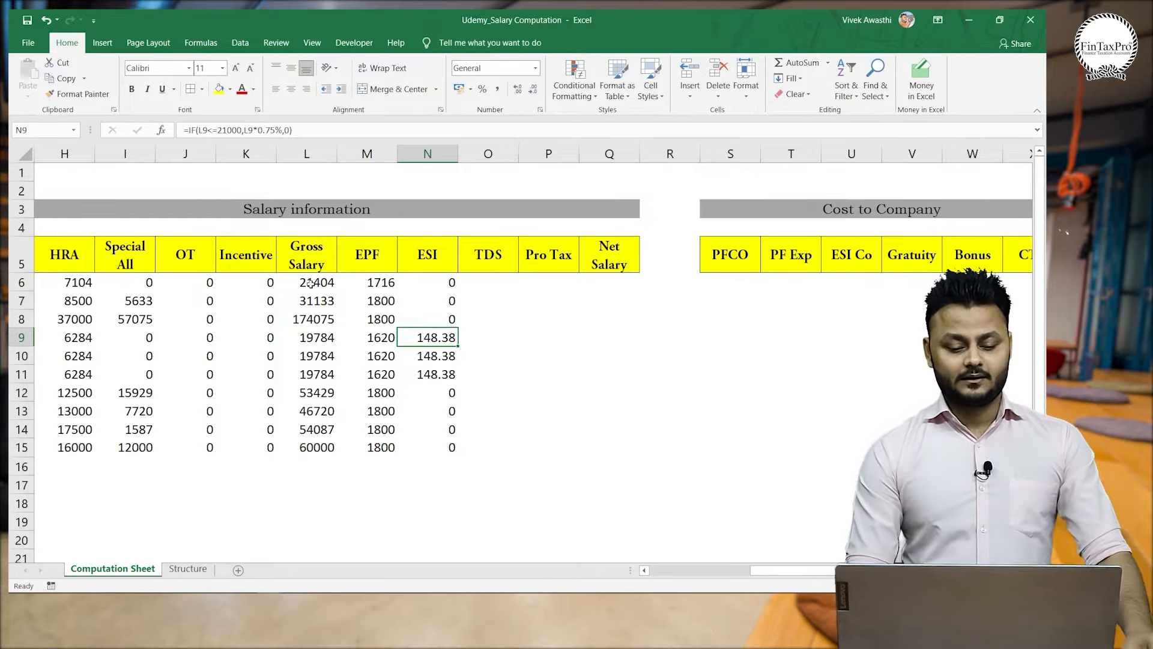
pyautogui.press('Left')
pyautogui.press('Left')
pyautogui.press('Left')
pyautogui.press('Left')
pyautogui.press('Right')
pyautogui.press('Right')
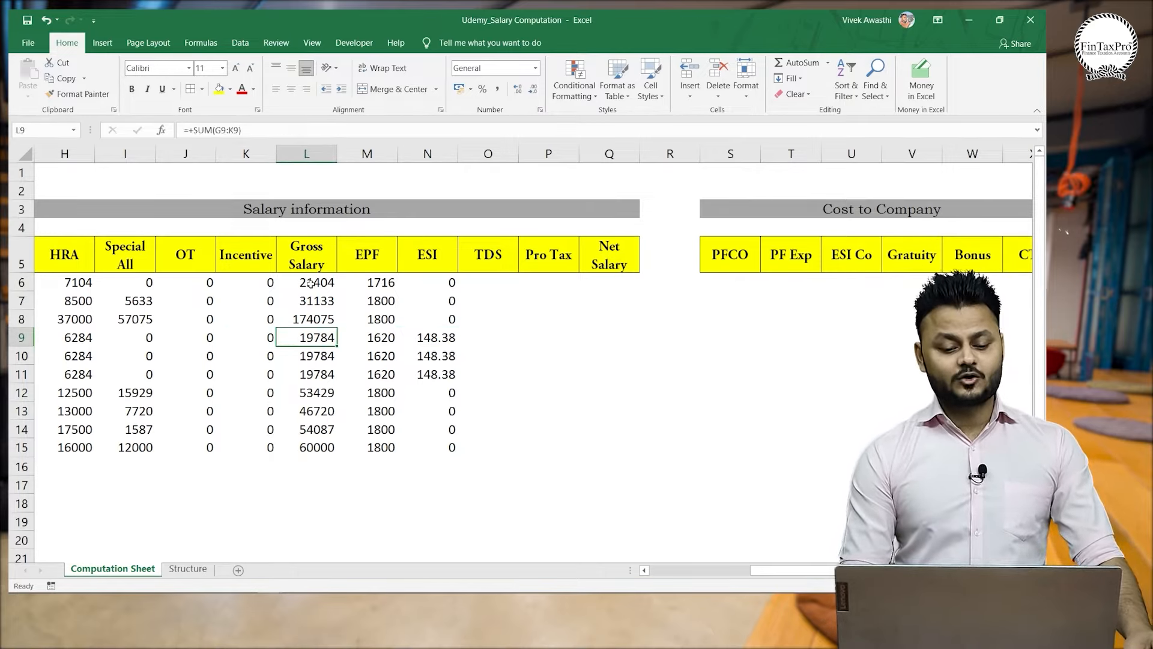
pyautogui.hotkey('shift', 'Down')
pyautogui.hotkey('shift', 'Down')
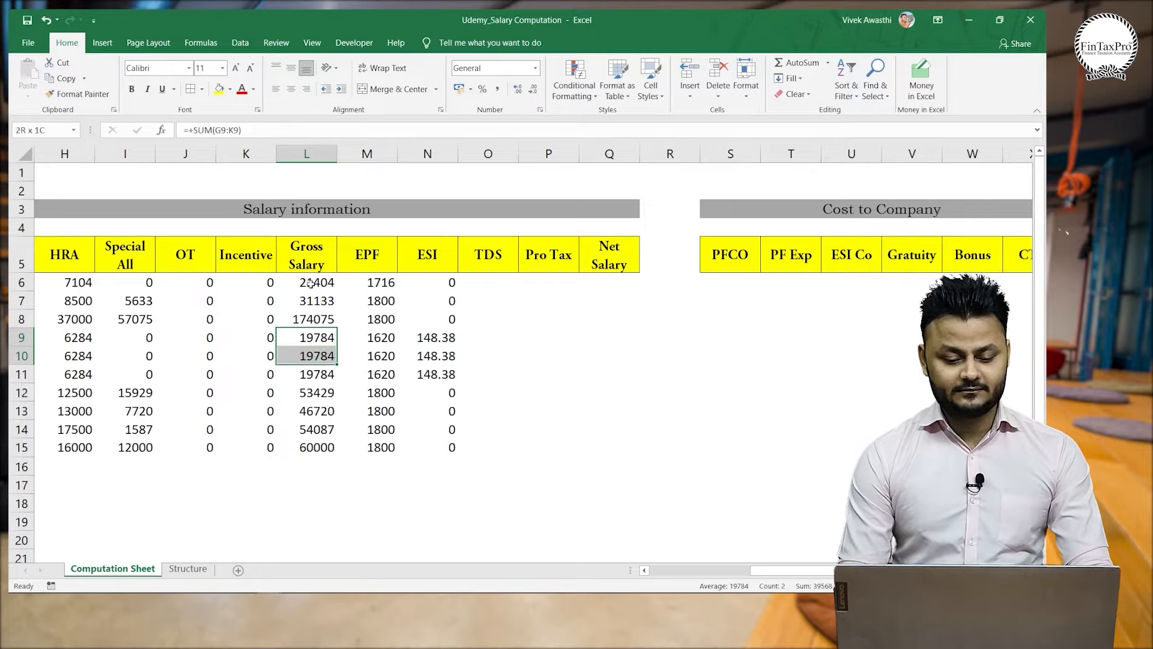
pyautogui.click(310, 283)
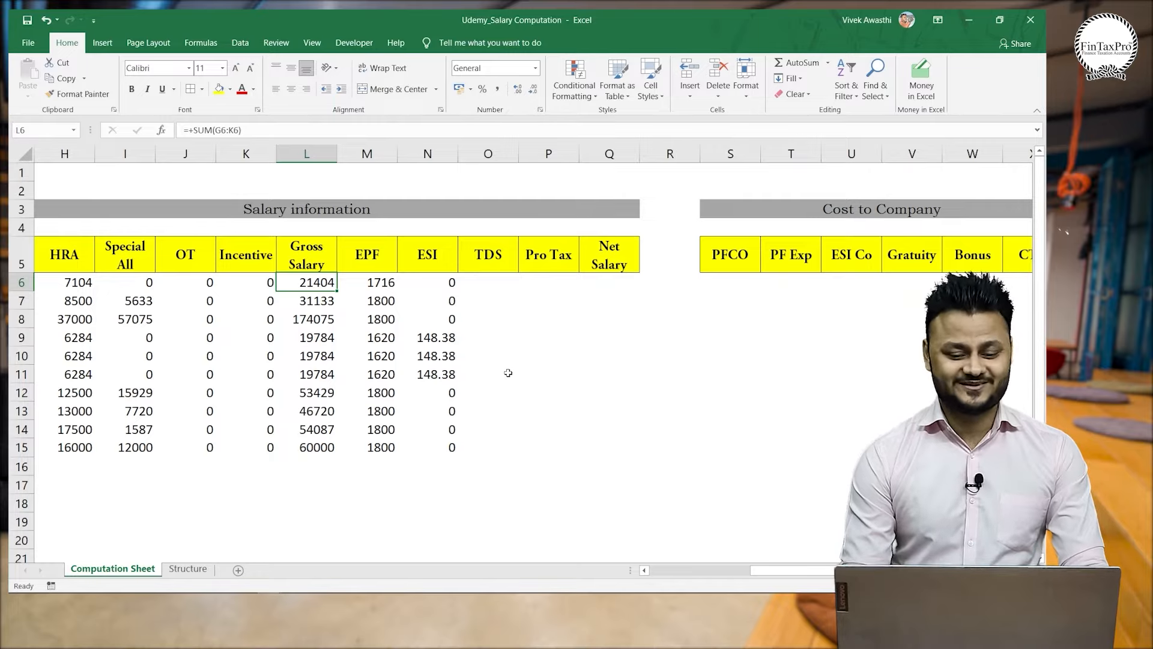
# Review the Gross Salary column from row 6 down to row 16 and move across to the ESI column.
pyautogui.press('Down')
pyautogui.press('Down')
pyautogui.press('Down')
pyautogui.press('Down')
pyautogui.press('Down')
pyautogui.press('Down')
pyautogui.press('Down')
pyautogui.press('Down')
pyautogui.press('Down')
pyautogui.press('Down')
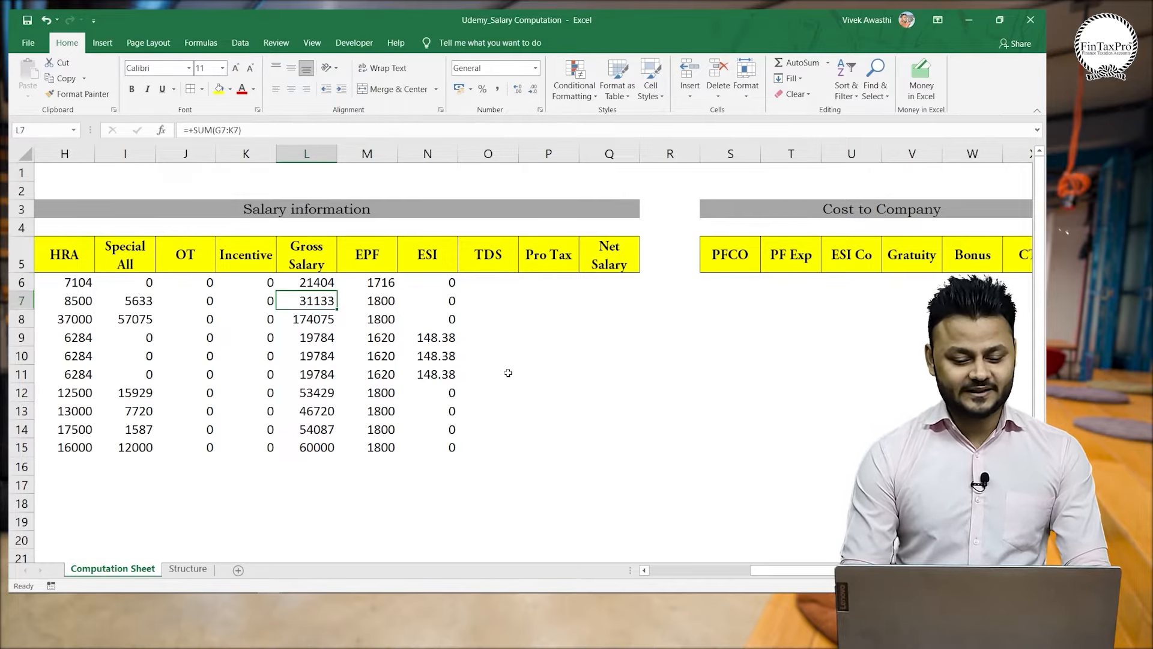
pyautogui.press('Right')
pyautogui.press('Right')
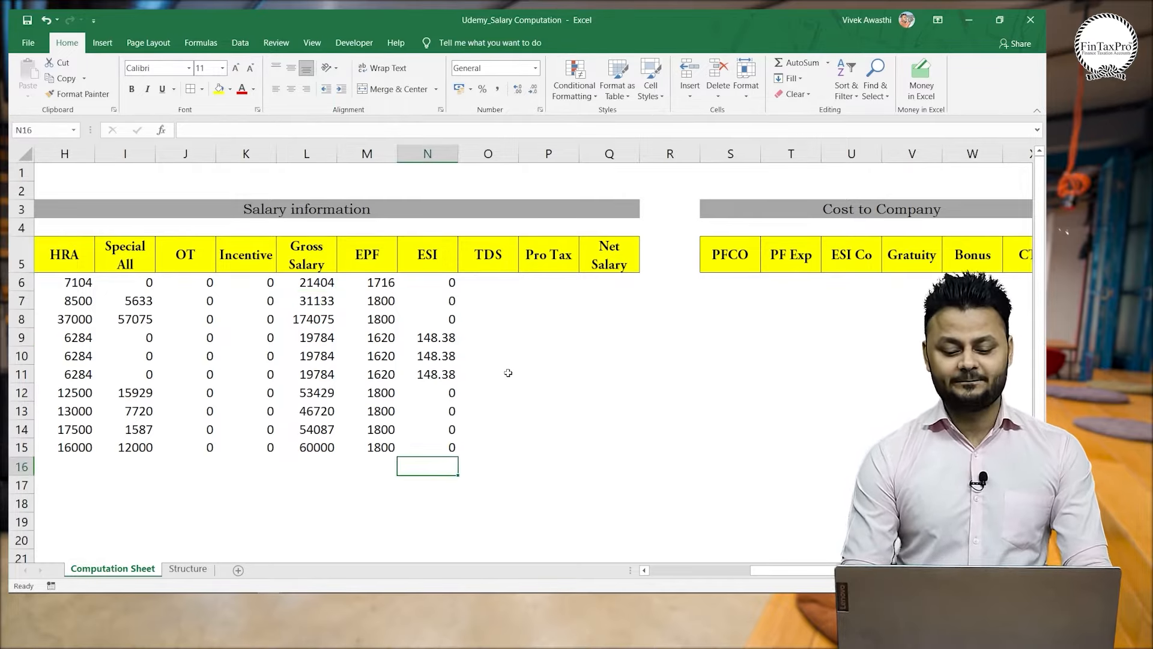
# Look back up the ESI column to its header and compare the ESI formula in N6 with the EPF formula in M6.
pyautogui.press('Up')
pyautogui.press('Up')
pyautogui.press('Up')
pyautogui.press('Up')
pyautogui.press('Up')
pyautogui.press('Up')
pyautogui.press('Up')
pyautogui.press('Up')
pyautogui.press('Up')
pyautogui.press('Up')
pyautogui.press('Up')
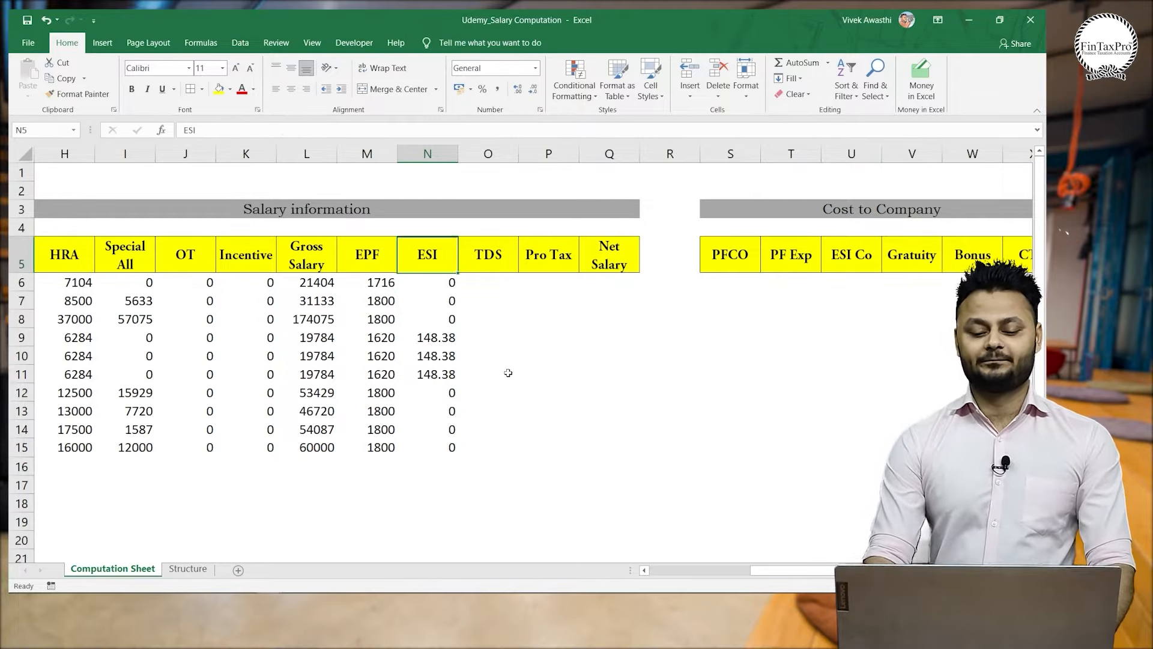
pyautogui.press('Down')
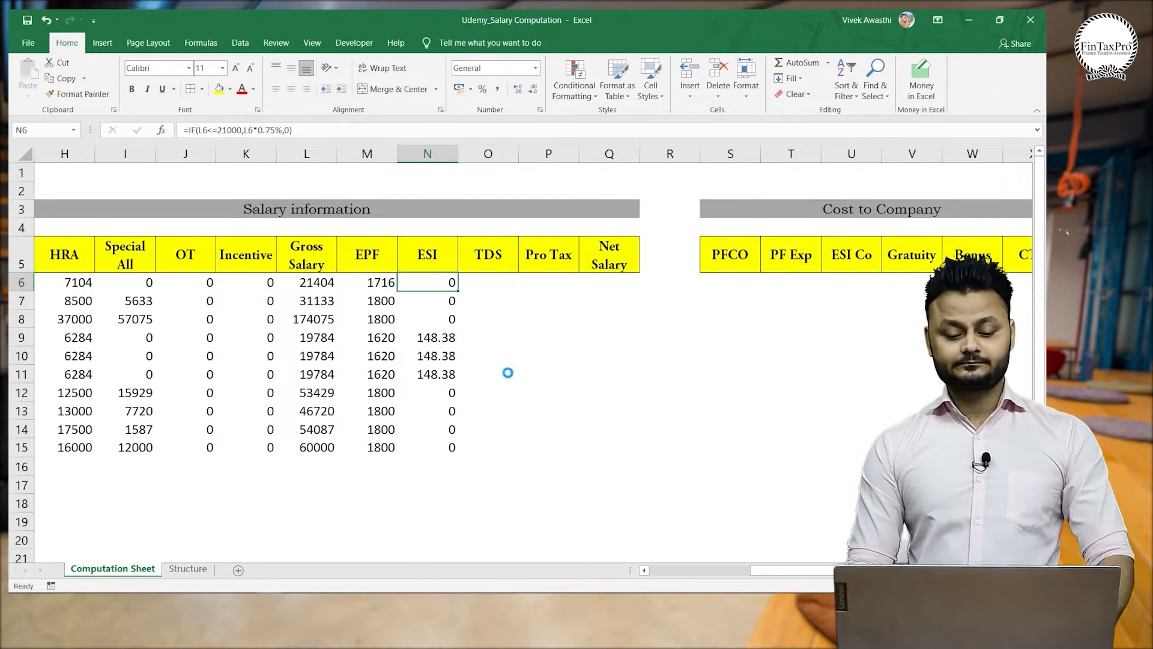
pyautogui.press('Left')
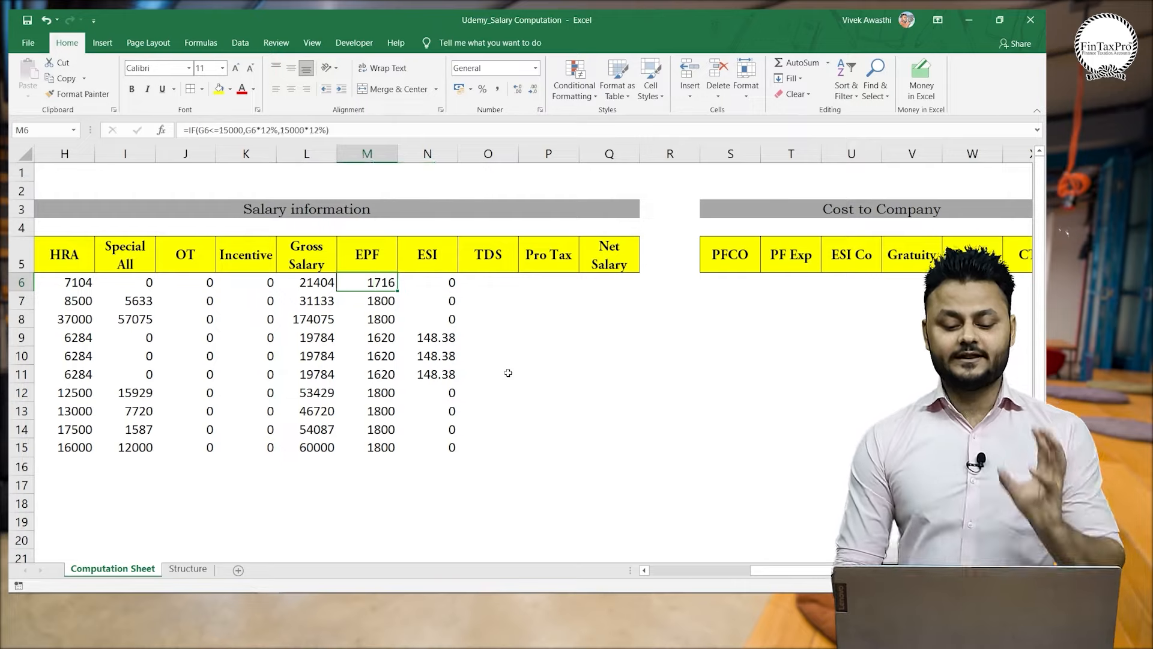
# Move on to the TDS column and open the TDS sheet of the Salary April_Template workbook to view each employee's TDS amount.
pyautogui.press('Right')
pyautogui.press('Right')
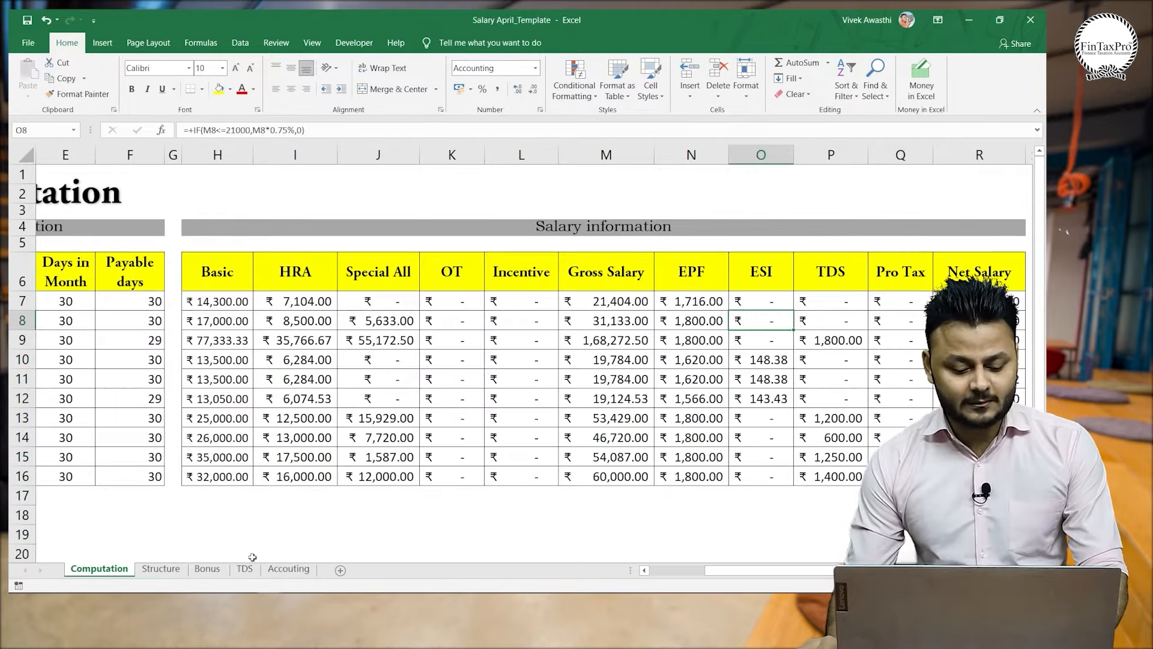
pyautogui.click(245, 569)
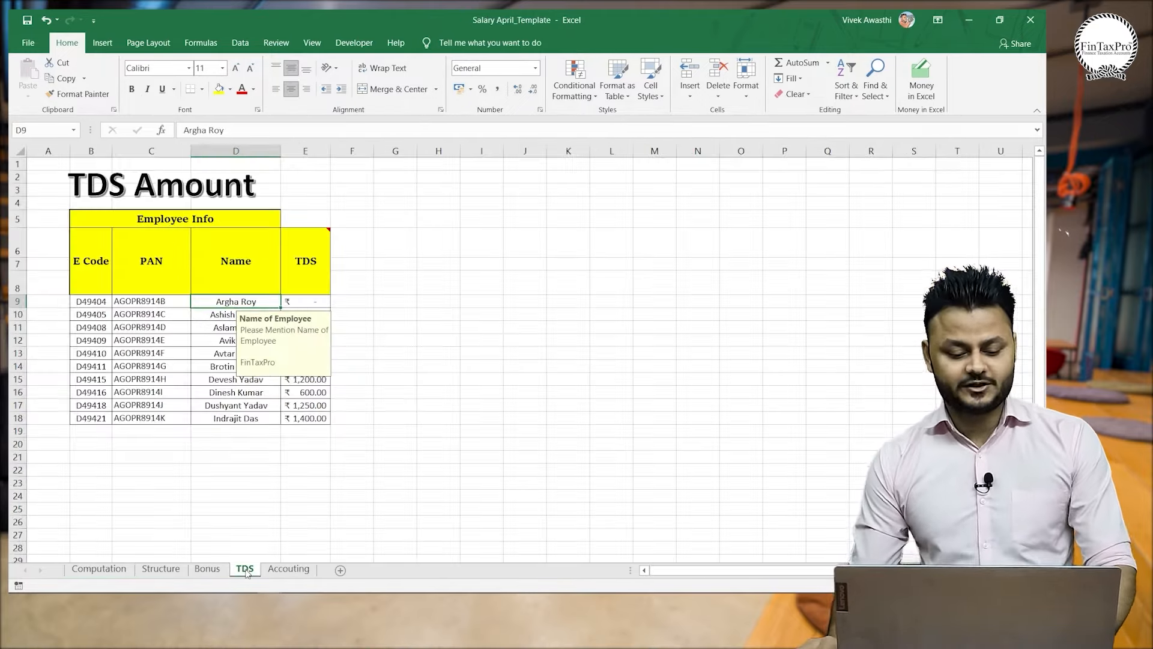
# Copy the entire TDS sheet of Salary April_Template and paste it into Sheet3 of the Udemy_Salary Computation workbook.
pyautogui.click(371, 303)
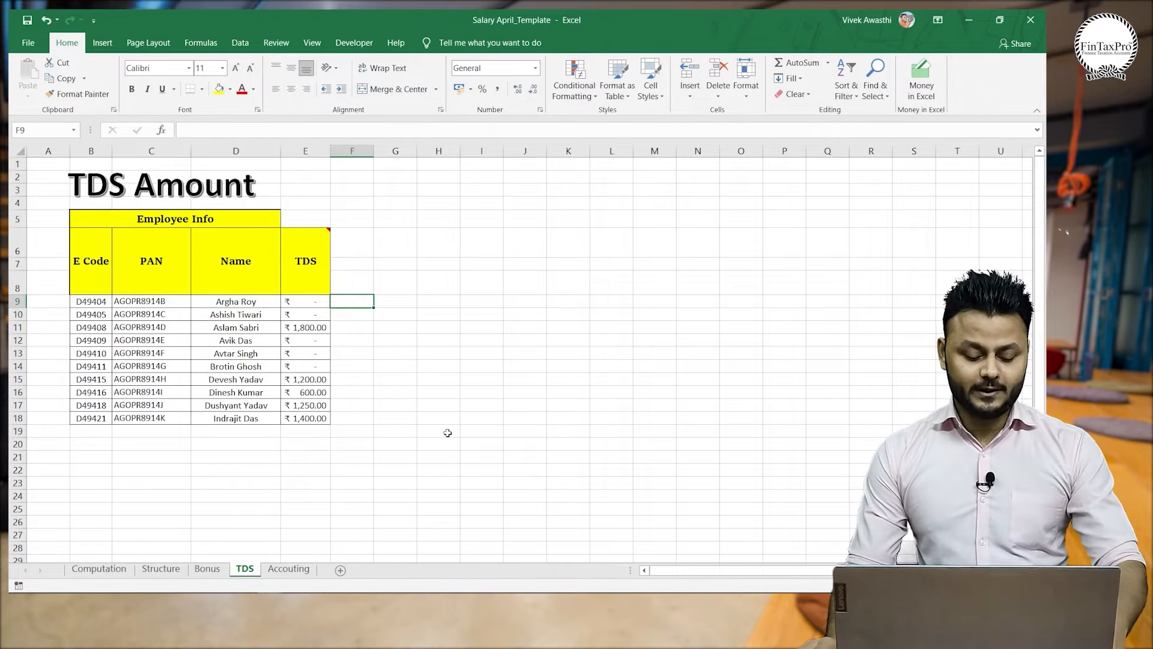
pyautogui.hotkey('ctrl', 'a')
pyautogui.hotkey('ctrl', 'c')
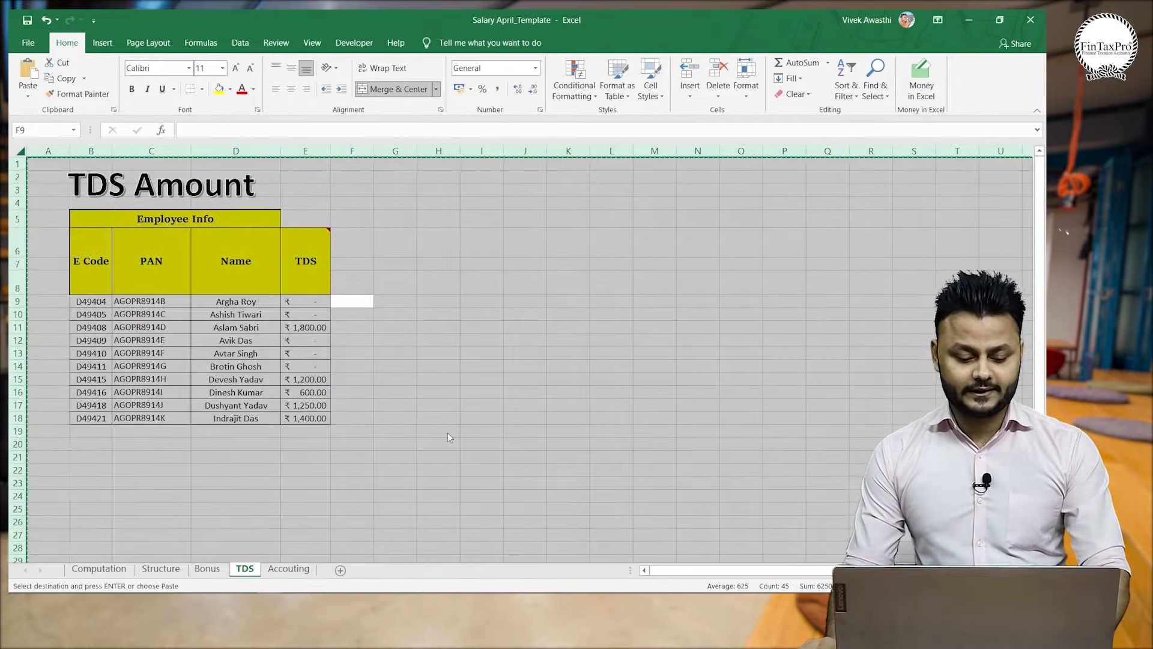
pyautogui.hotkey('alt', 'Tab')
pyautogui.click(238, 570)
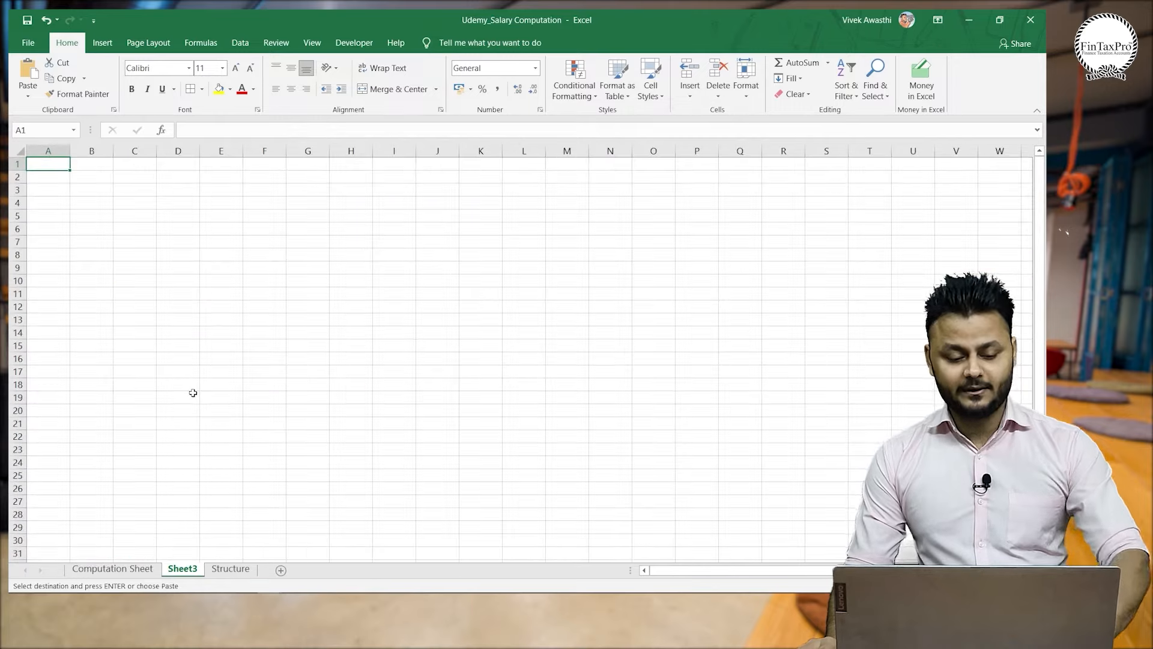
pyautogui.hotkey('ctrl', 'v')
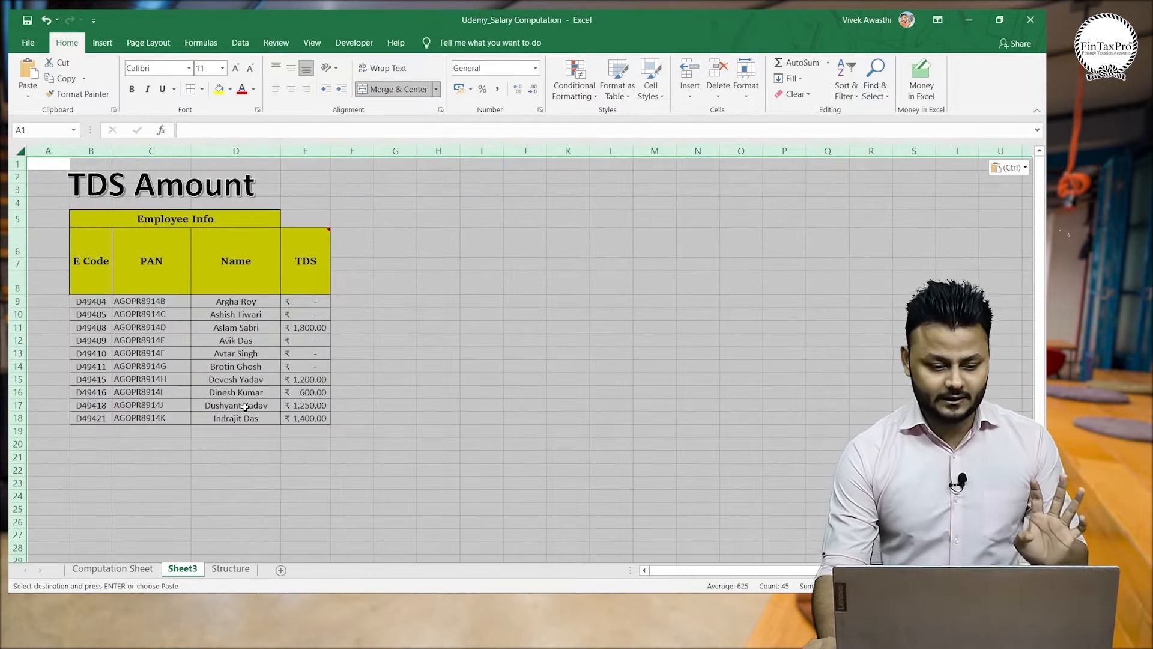
pyautogui.click(256, 457)
# Rename Sheet3 to TDS and move it after the Structure sheet.
pyautogui.rightClick(181, 572)
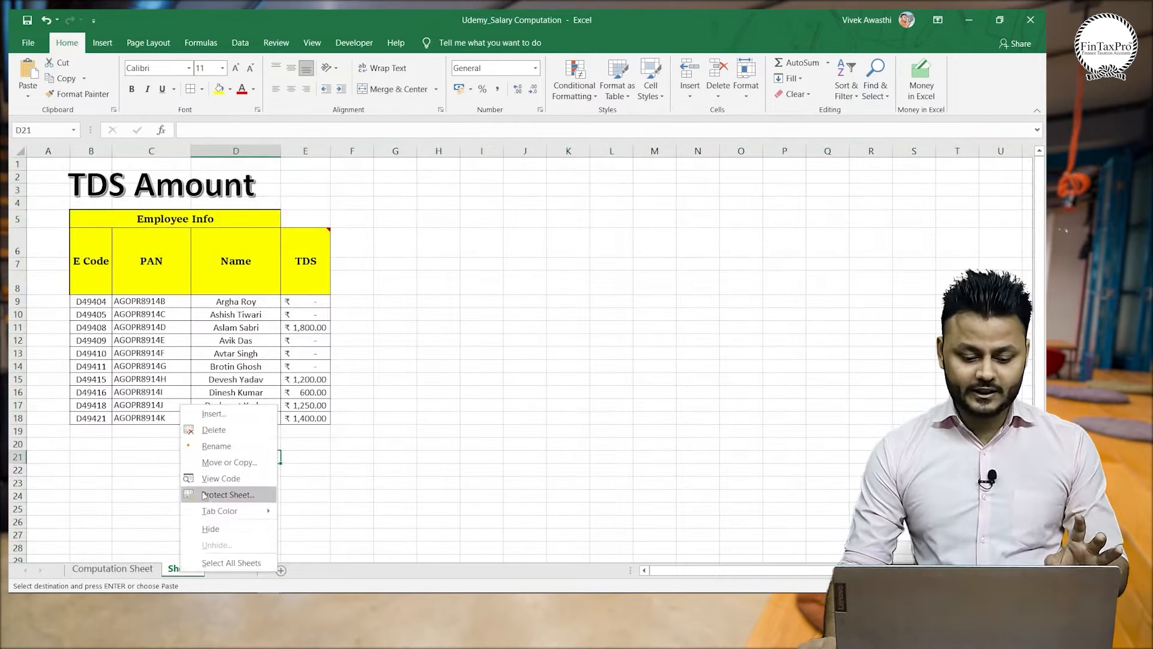
pyautogui.click(223, 447)
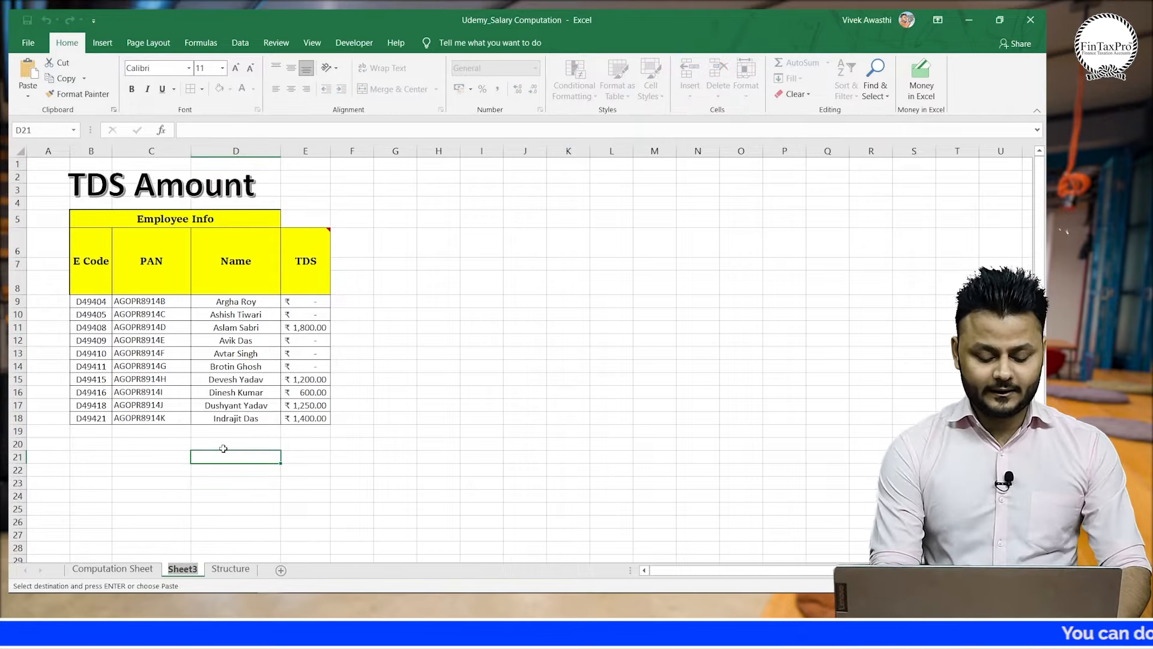
pyautogui.write('TDS')
pyautogui.click(359, 443)
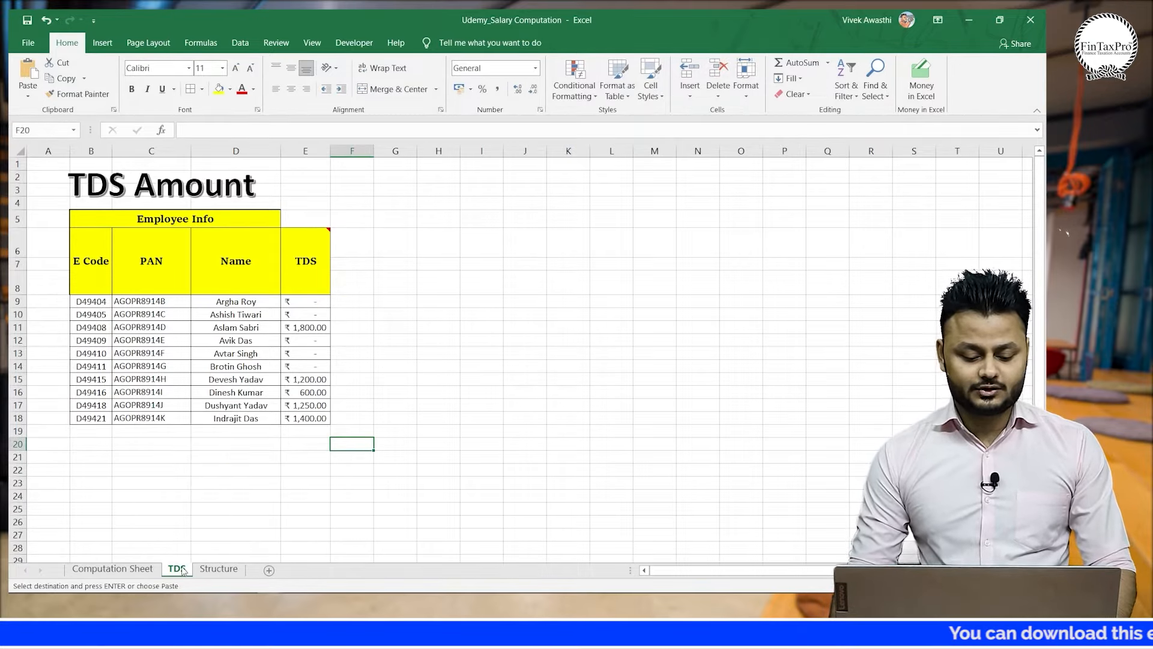
pyautogui.moveTo(183, 570); pyautogui.dragTo(254, 569)
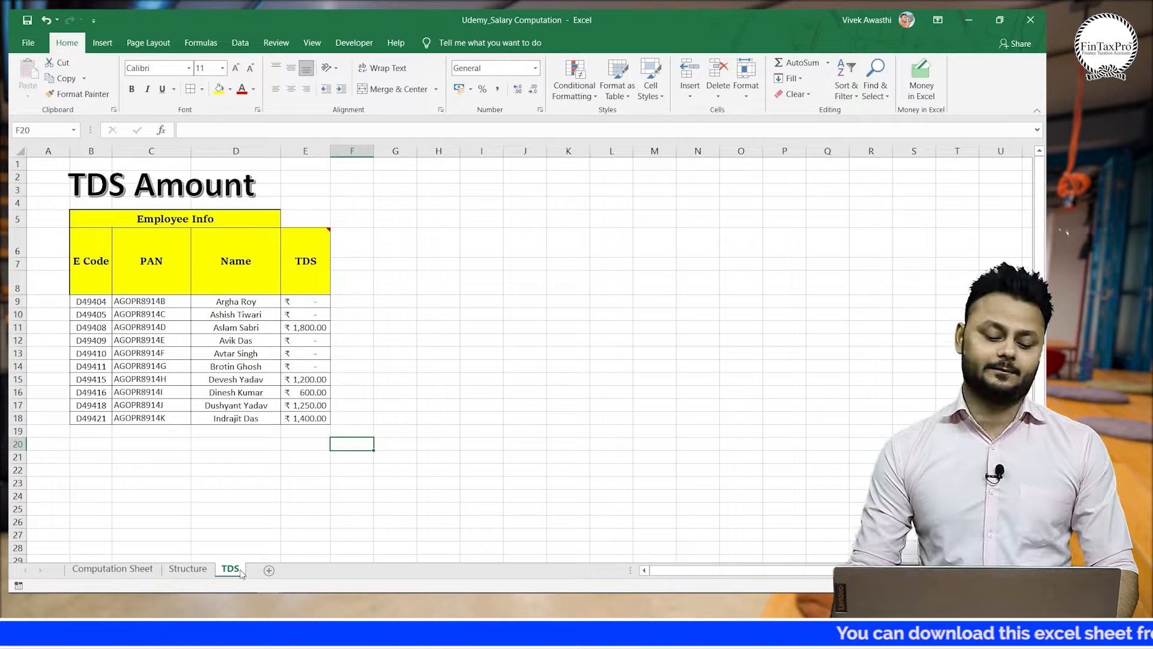
# In cell O6 of the Computation Sheet, enter a VLOOKUP of B6 in TDS!B9:E18, returning column 4 with match type 0.
pyautogui.click(113, 569)
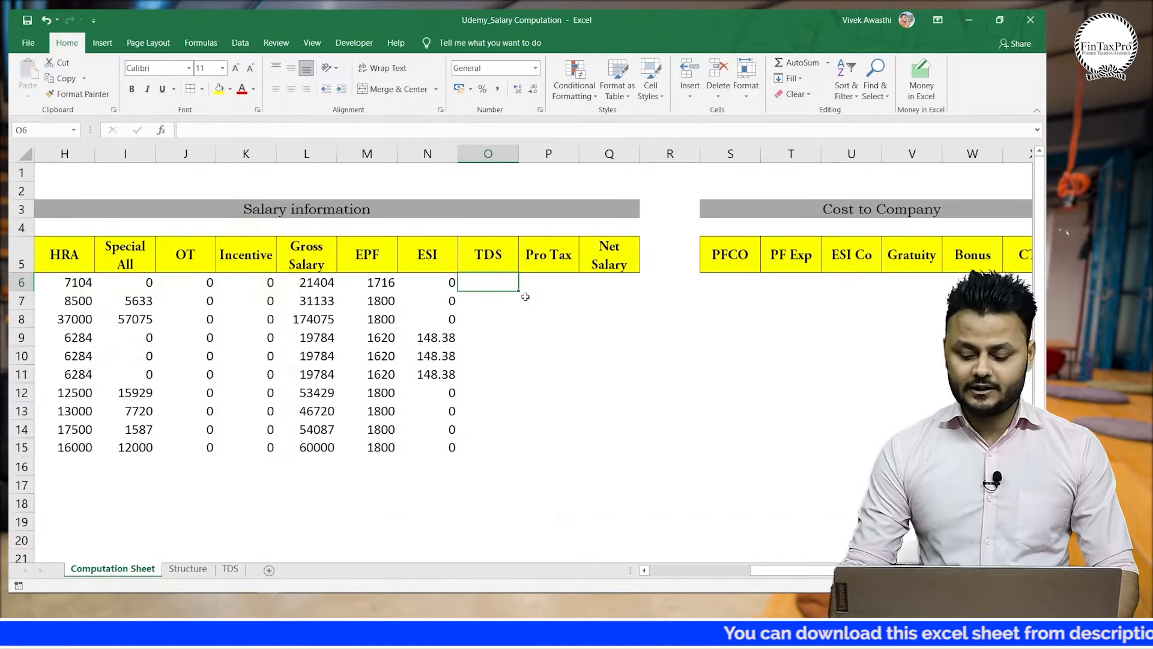
pyautogui.write('+vlo')
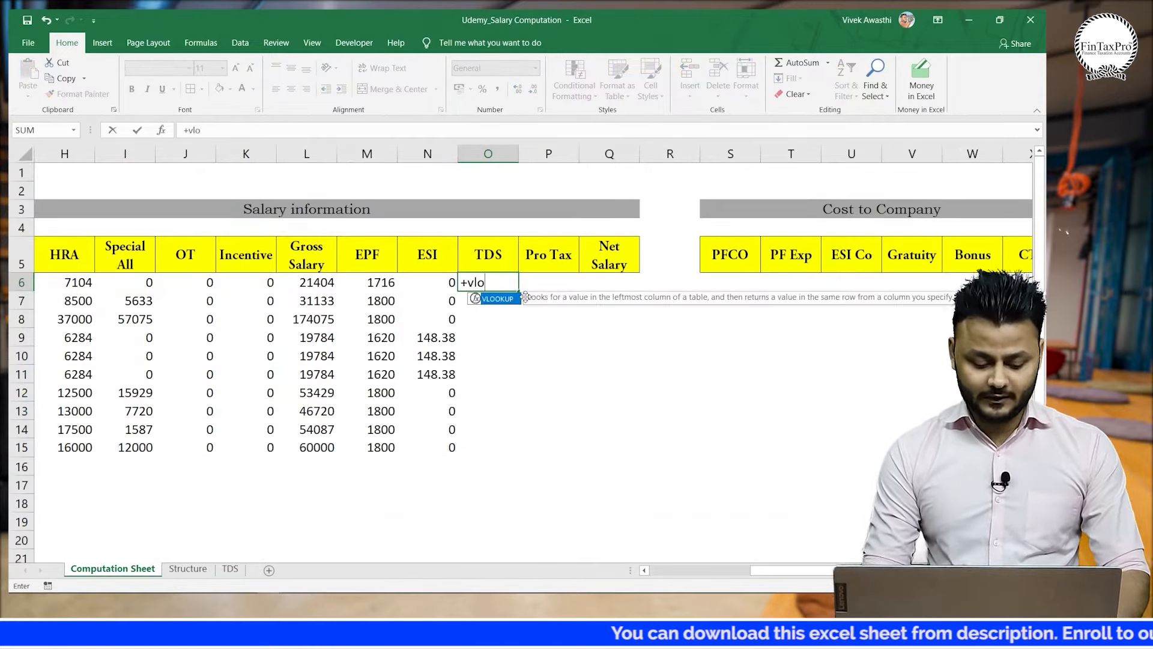
pyautogui.press('Tab')
pyautogui.press('Left')
pyautogui.press('Left')
pyautogui.press('Left')
pyautogui.press('Left')
pyautogui.press('Left')
pyautogui.press('Left')
pyautogui.press('Left')
pyautogui.press('Left')
pyautogui.press('Left')
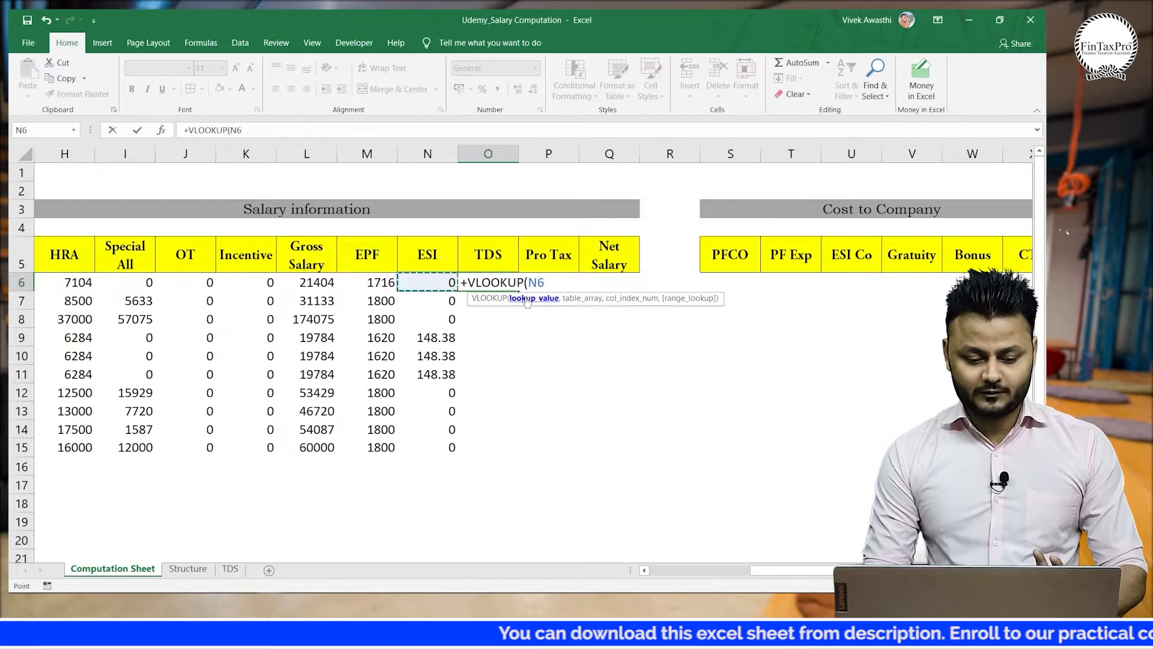
pyautogui.press('Left')
pyautogui.press('Left')
pyautogui.press('Left')
pyautogui.press('Left')
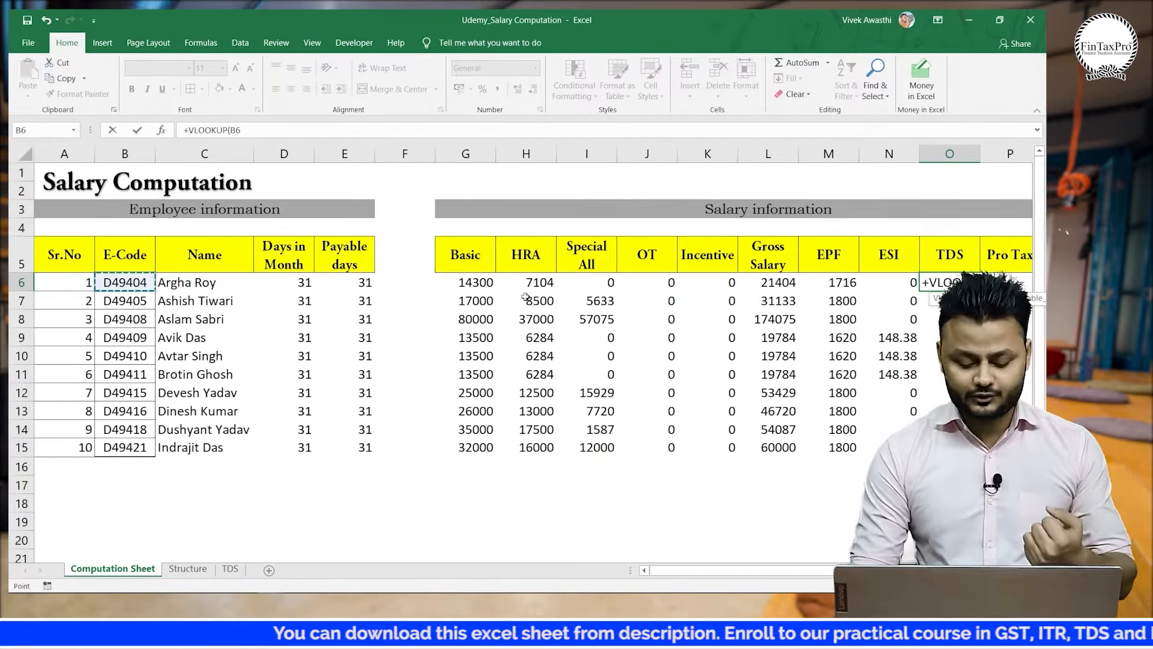
pyautogui.write(',')
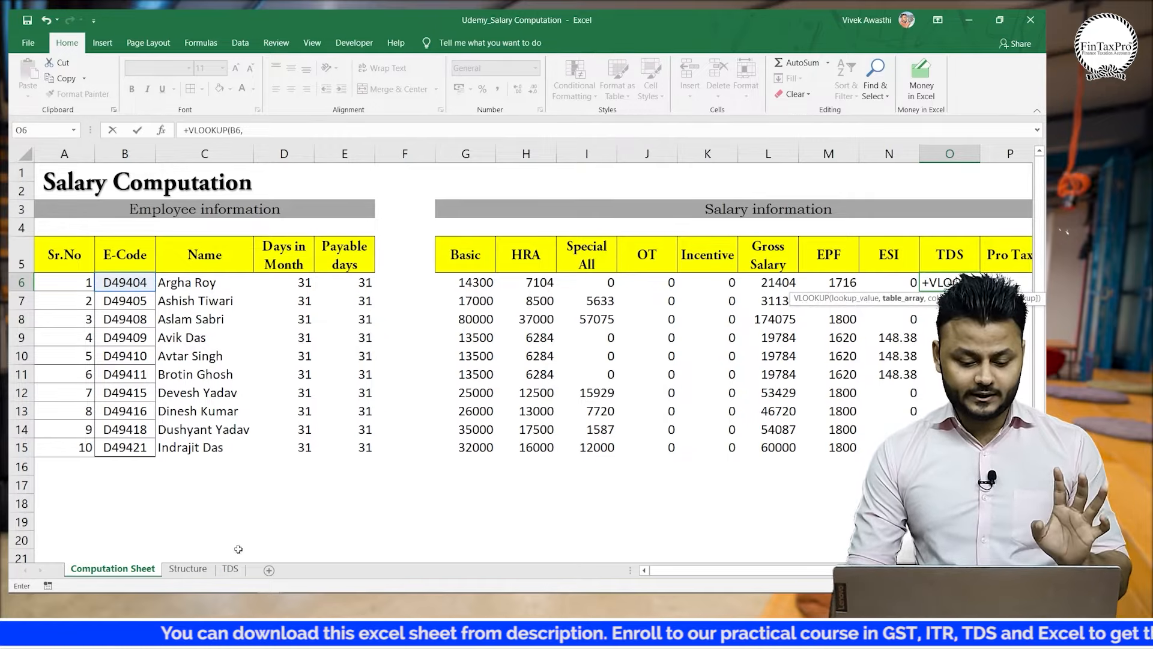
pyautogui.click(231, 569)
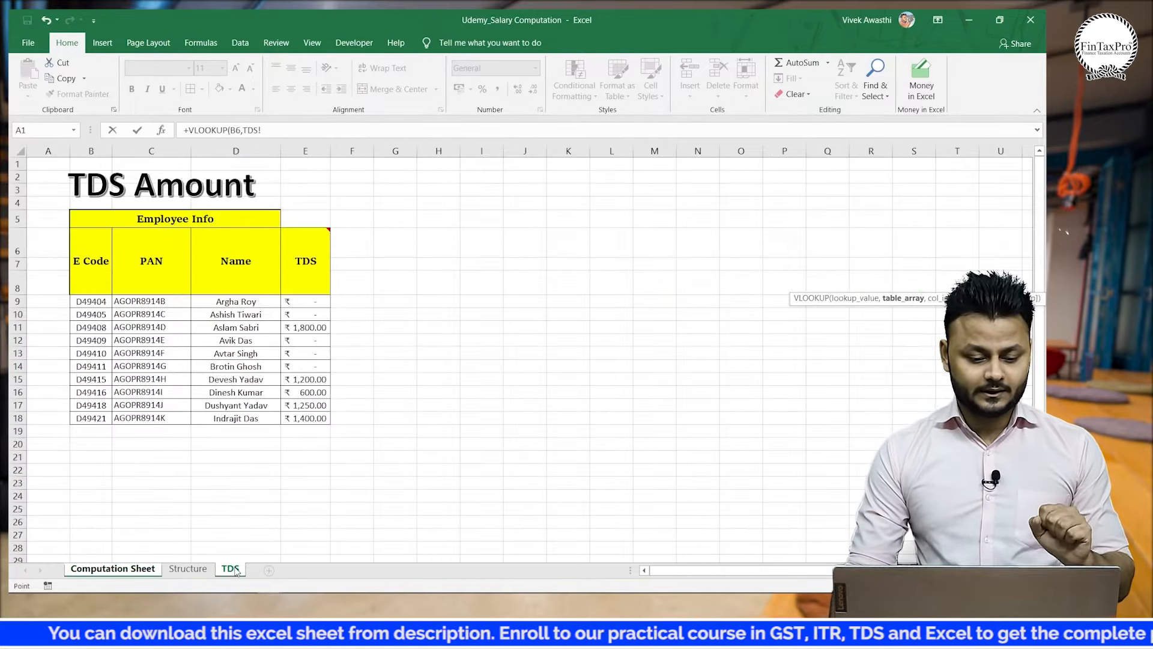
pyautogui.moveTo(88, 304); pyautogui.dragTo(308, 408)
pyautogui.write(',')
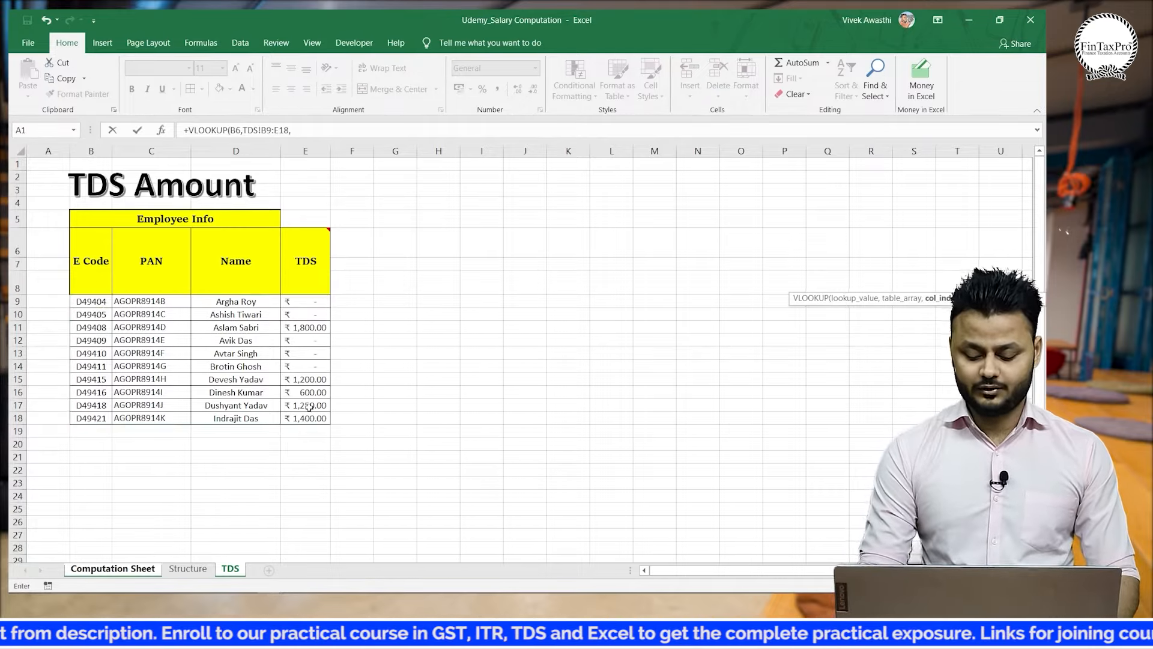
pyautogui.write('4,0')
pyautogui.press('Return')
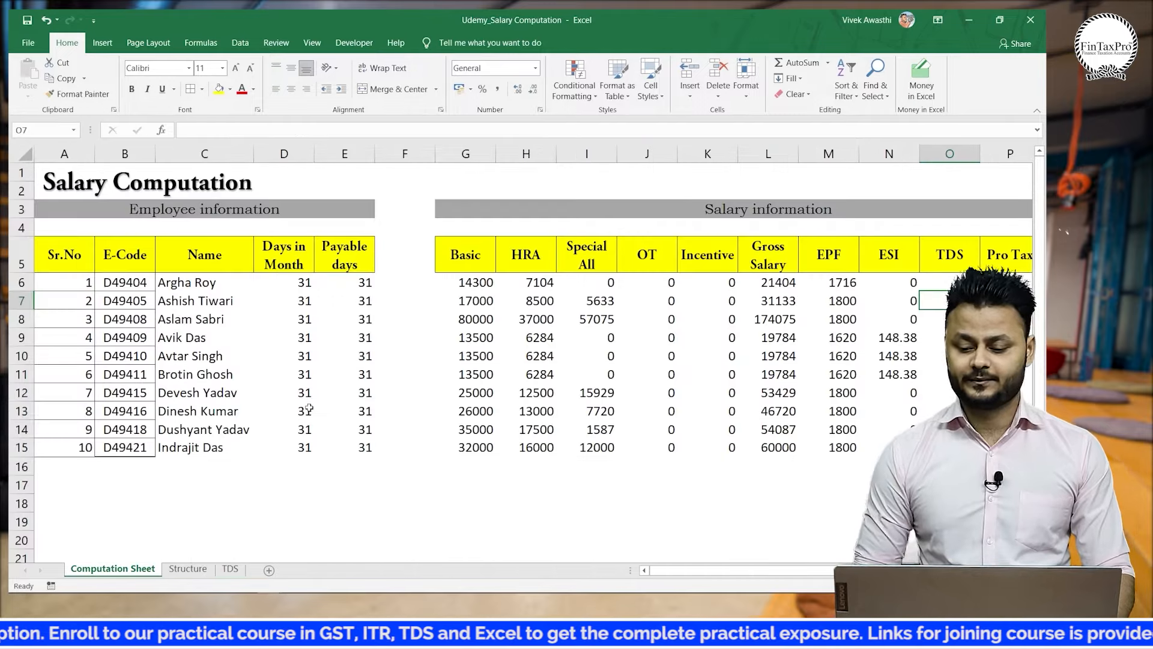
# Make the lookup range in the O6 TDS formula absolute as TDS!$B$9:$E$18.
pyautogui.press('Up')
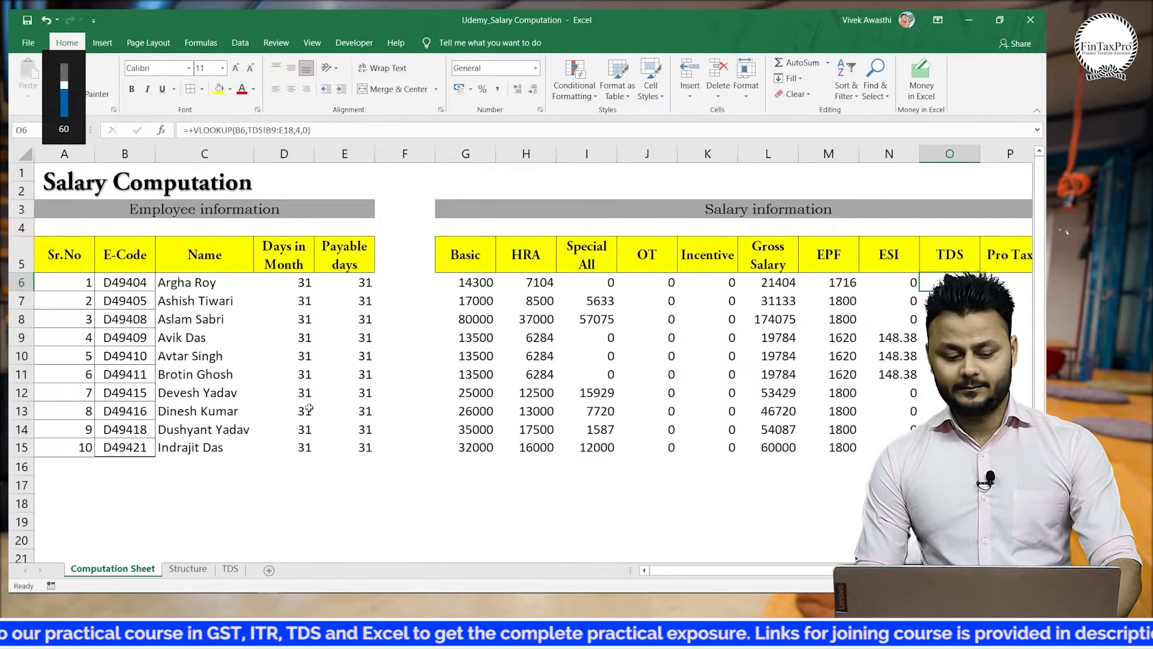
pyautogui.press('F2')
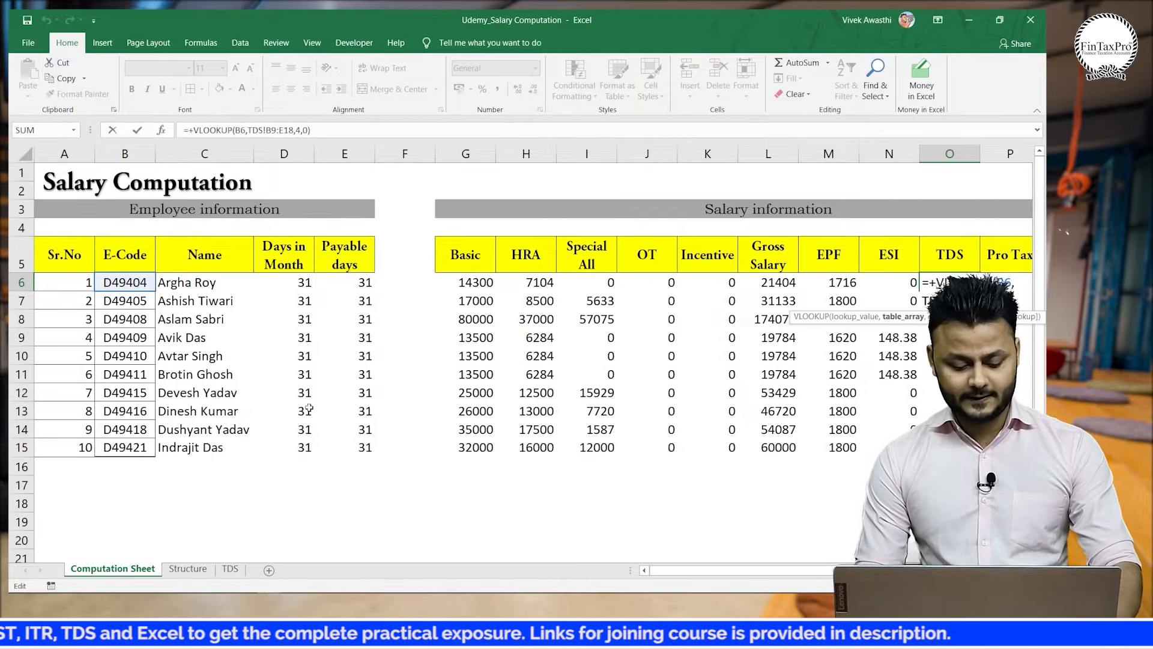
pyautogui.press('F4')
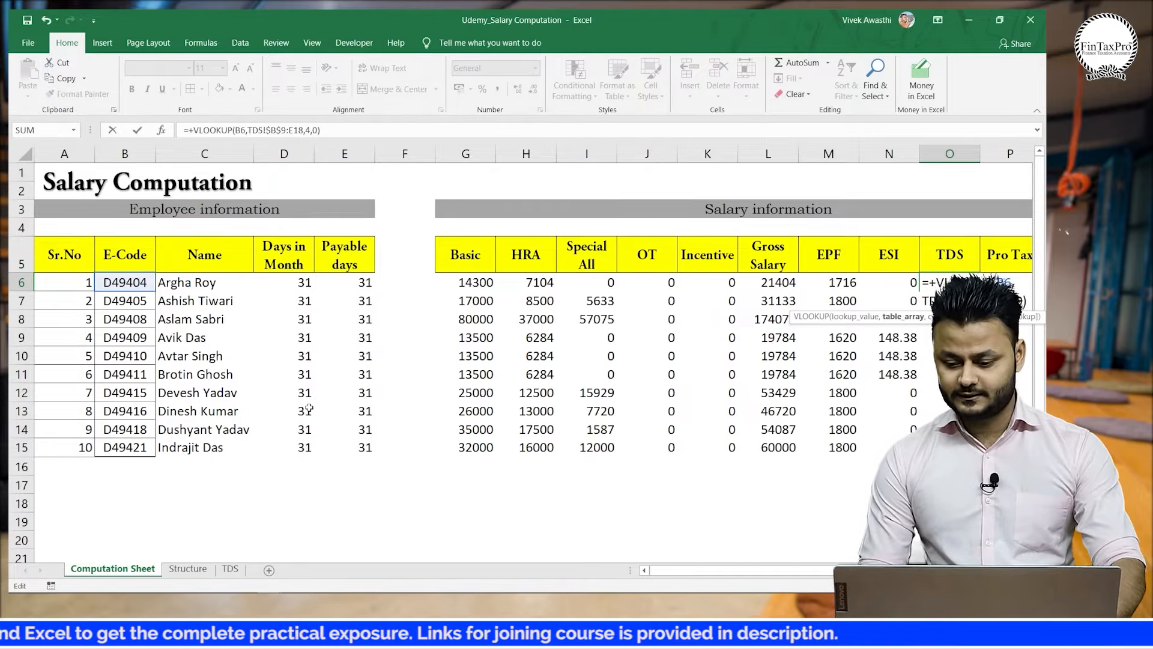
pyautogui.press('F4')
pyautogui.press('Return')
# Fill the TDS formula from O6 down to O15, the last employee row.
pyautogui.press('Left')
pyautogui.hotkey('ctrl', 'Down')
pyautogui.press('Right')
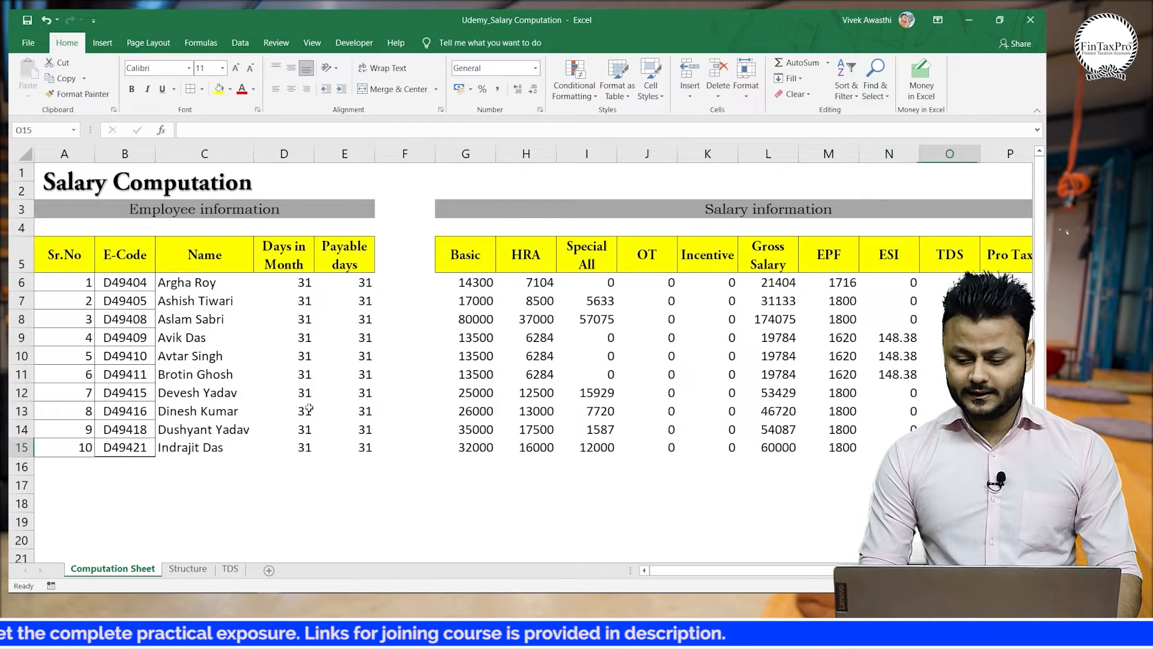
pyautogui.hotkey('ctrl', 'shift', 'Up')
pyautogui.hotkey('ctrl', 'd')
# Check the filled TDS column against the employee amounts on the TDS sheet.
pyautogui.press('Right')
pyautogui.press('Right')
pyautogui.press('Right')
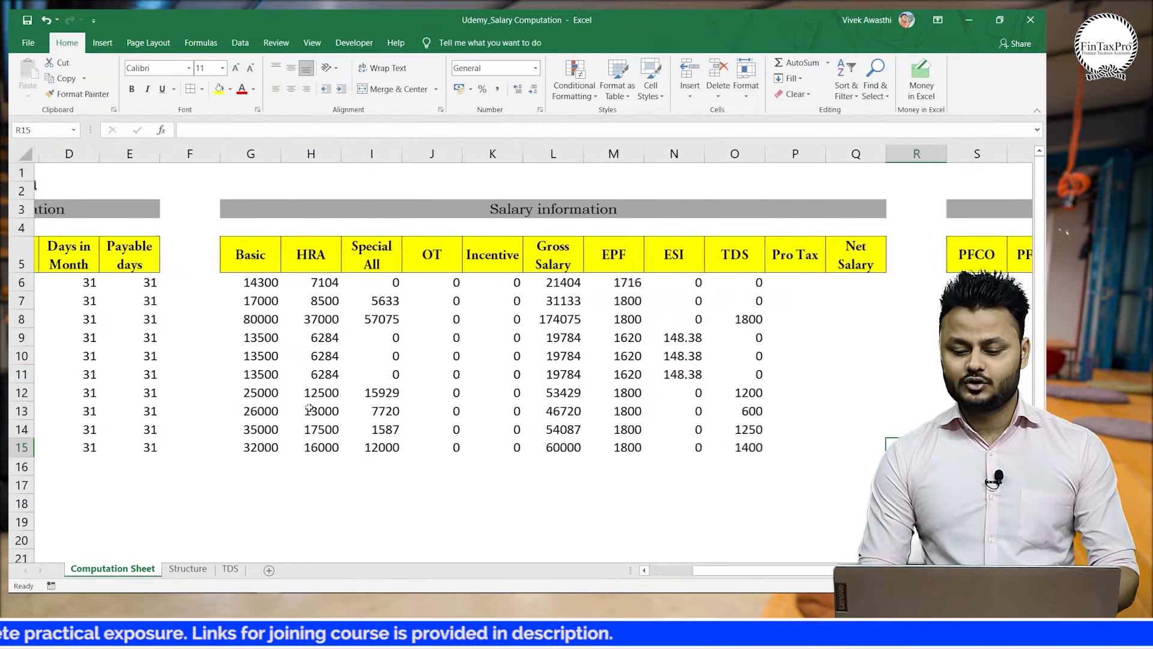
pyautogui.press('Left')
pyautogui.press('Left')
pyautogui.press('Left')
pyautogui.press('Up')
pyautogui.press('Up')
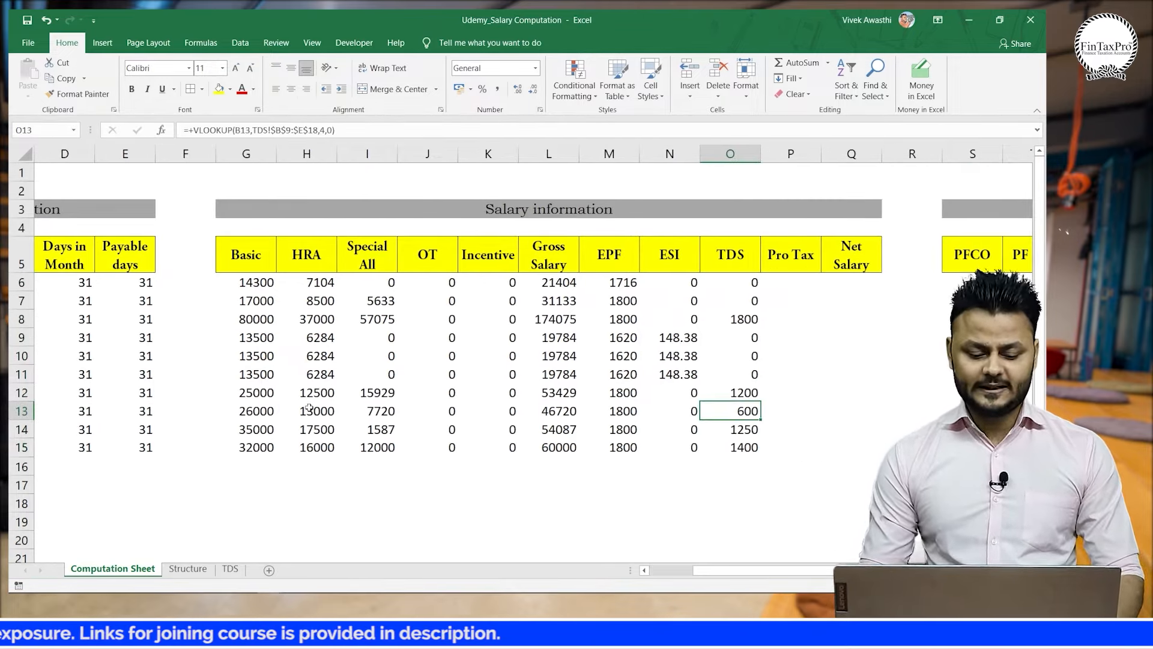
pyautogui.click(230, 569)
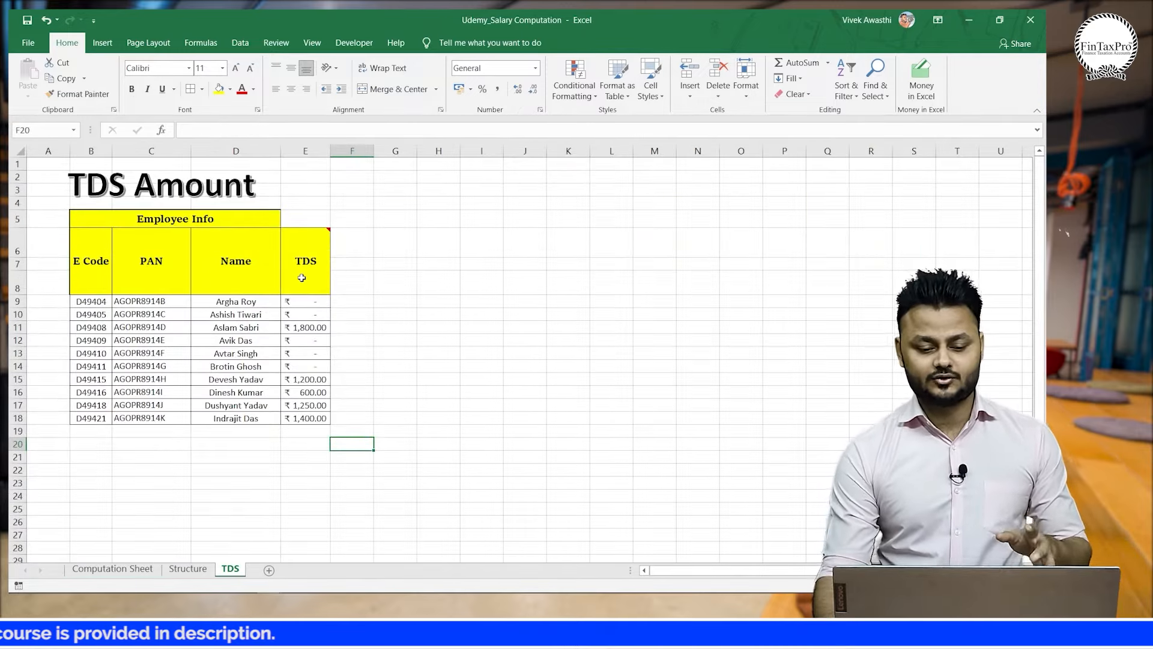
pyautogui.moveTo(302, 277)
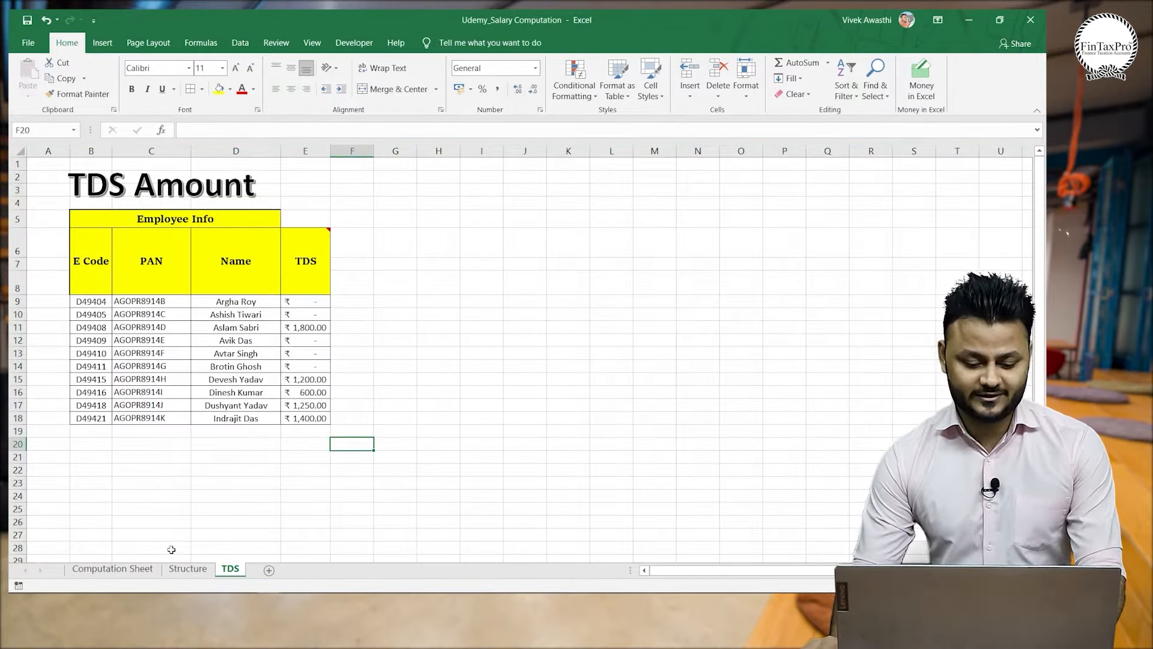
# Return to the Computation Sheet and select P6, the first cell under the Pro Tax heading.
pyautogui.click(112, 569)
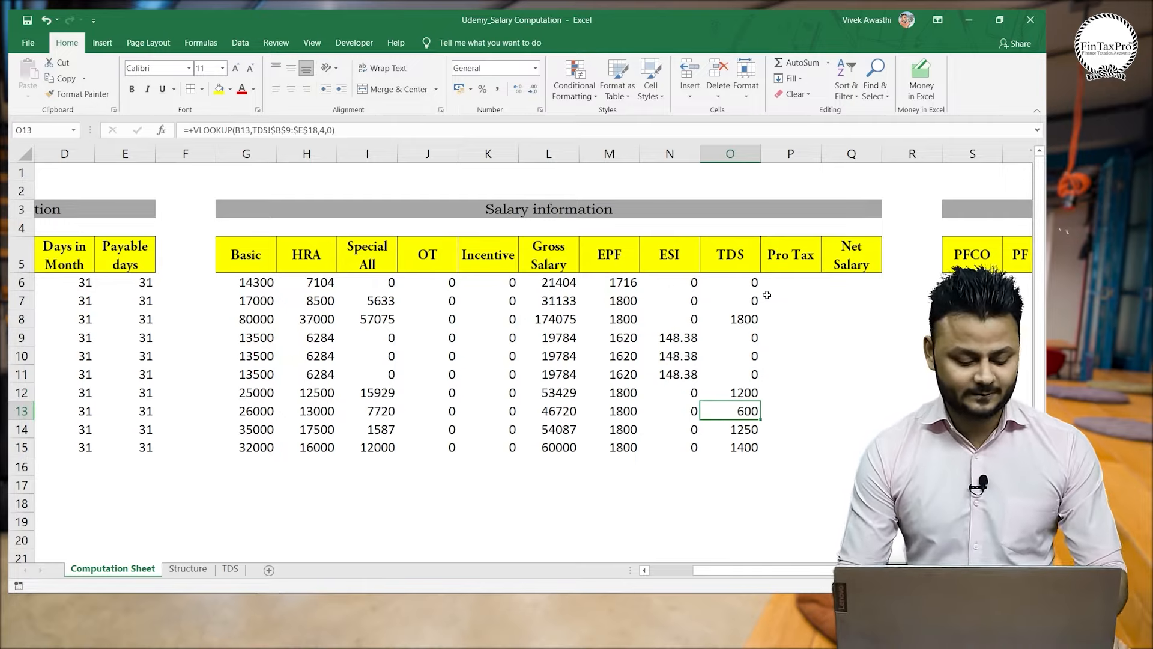
pyautogui.press('Right')
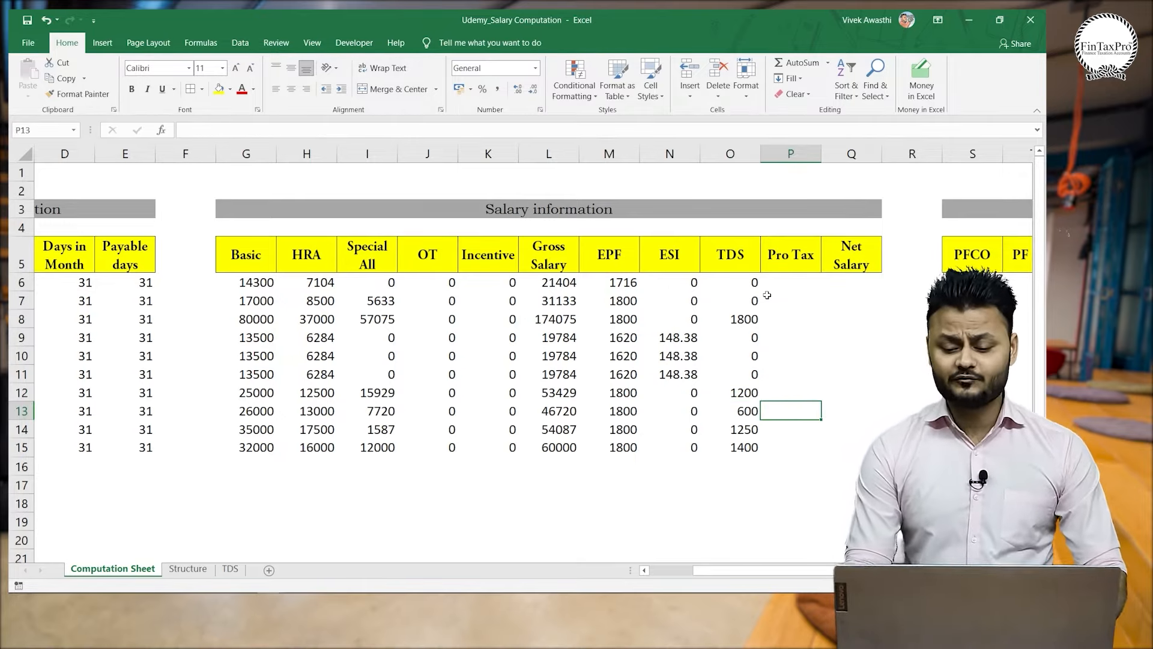
pyautogui.hotkey('ctrl', 'Up')
pyautogui.press('Down')
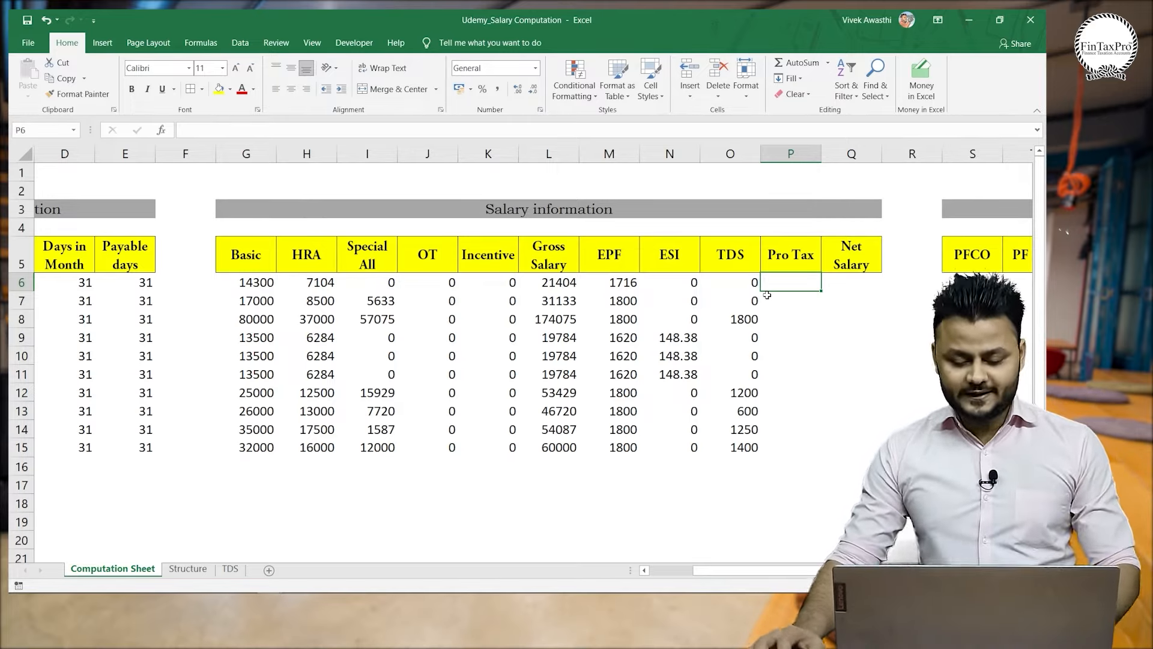
pyautogui.click(790, 153)
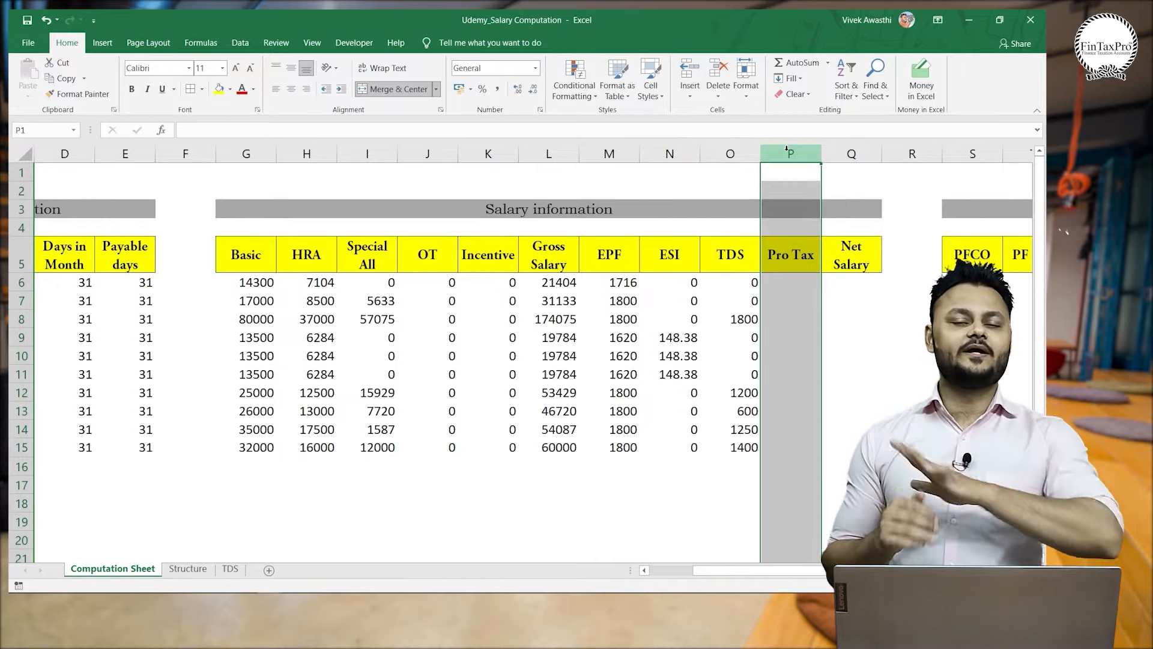
pyautogui.press('Left')
pyautogui.press('Down')
pyautogui.press('Down')
pyautogui.press('Down')
pyautogui.press('Down')
pyautogui.press('Down')
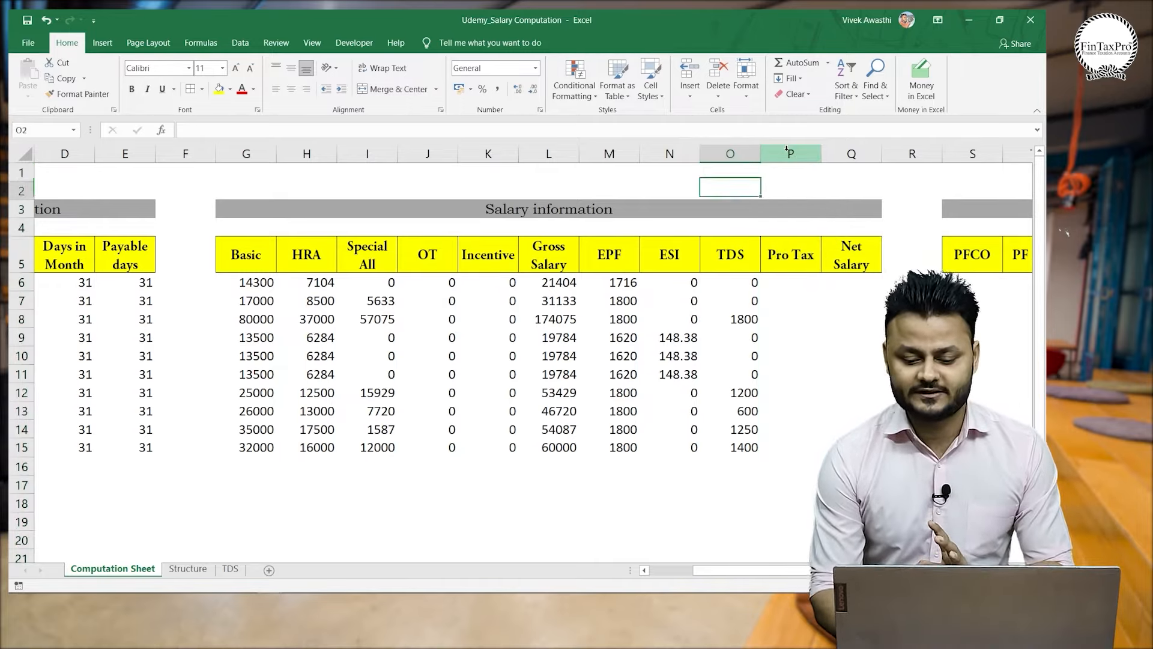
pyautogui.press('Right')
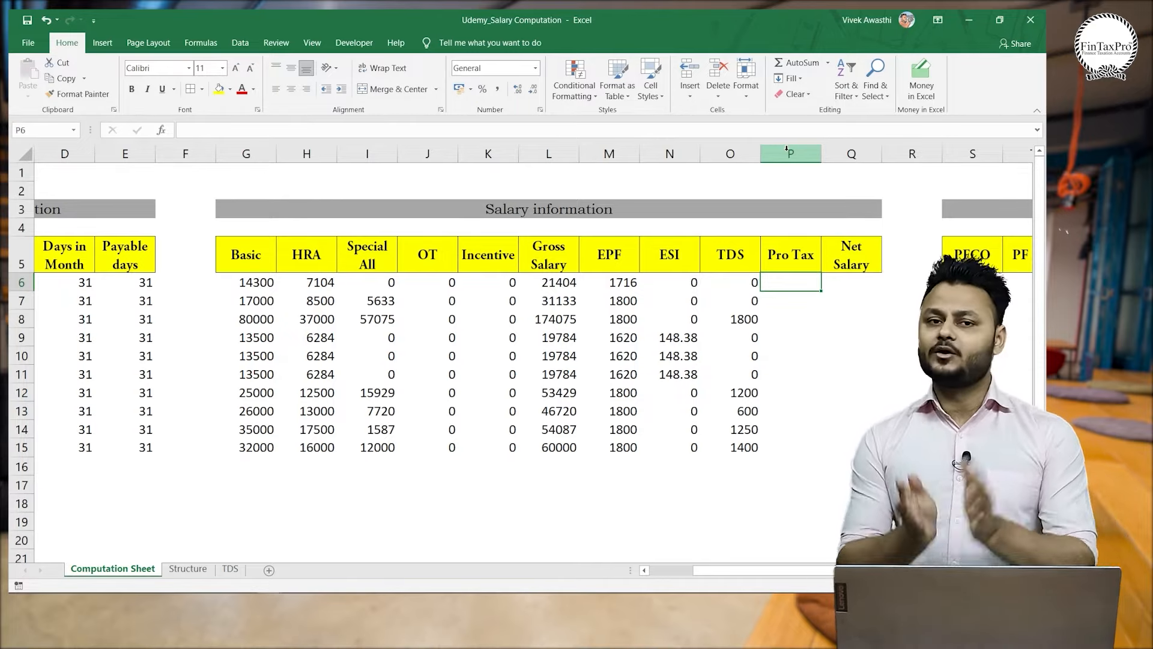
# Enter 0 as the Pro Tax in P6 and fill it down to P15.
pyautogui.write('0')
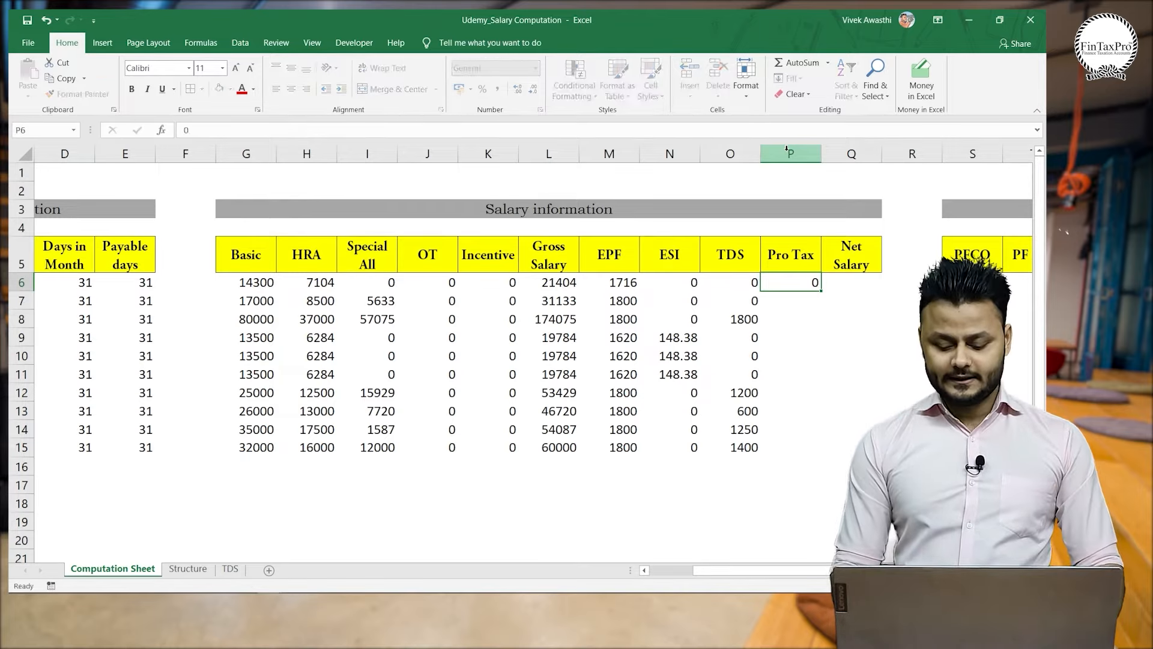
pyautogui.press('Return')
pyautogui.press('Left')
pyautogui.hotkey('ctrl', 'Down')
pyautogui.press('Right')
pyautogui.hotkey('ctrl', 'shift', 'Up')
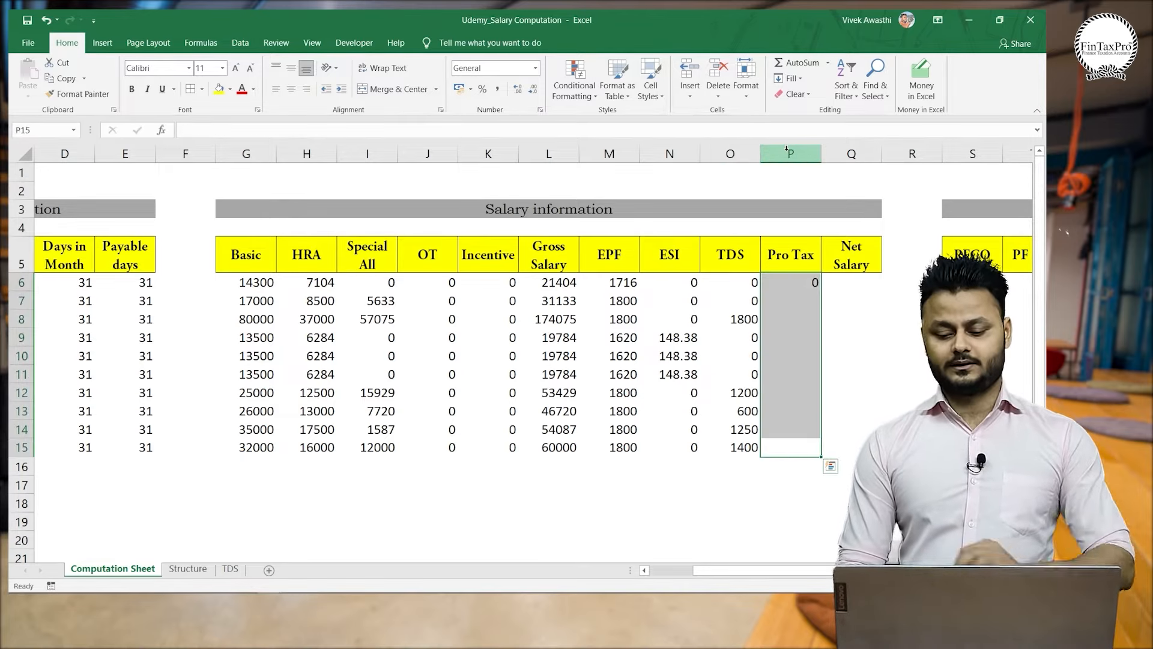
pyautogui.hotkey('ctrl', 'd')
# Calculate Net Salary in Q6 with the formula +L6-M6-N6-O6-P6, deducting EPF, ESI, TDS and Pro Tax from Gross Salary.
pyautogui.press('Right')
pyautogui.hotkey('ctrl', 'Up')
pyautogui.press('Down')
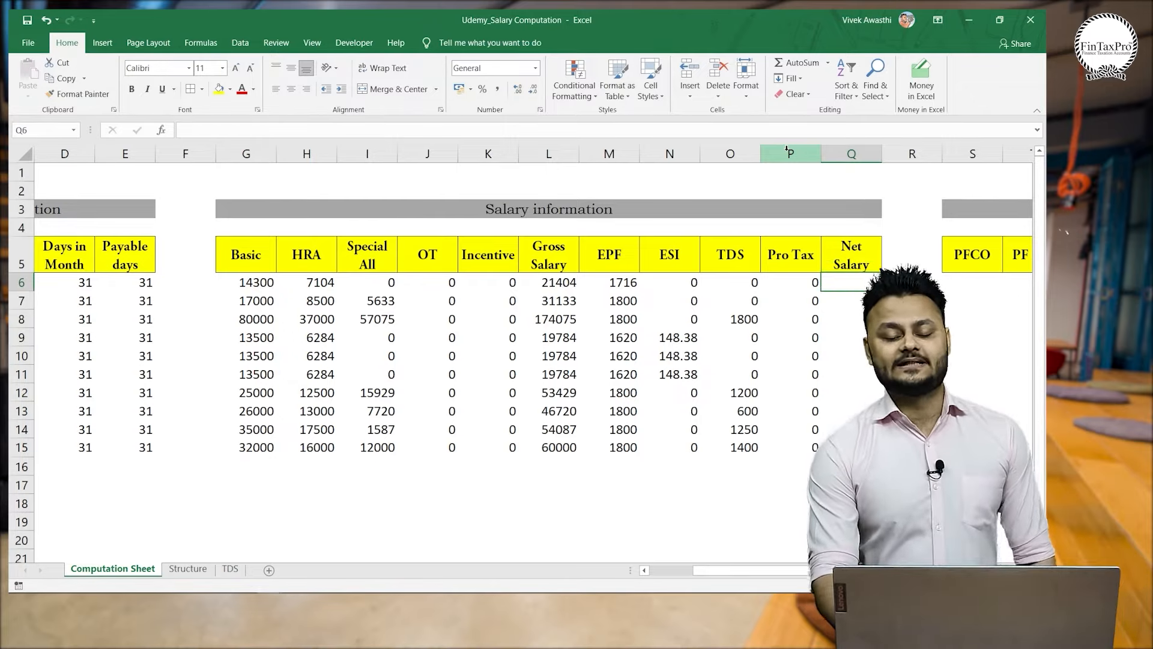
pyautogui.press('Right')
pyautogui.press('Left')
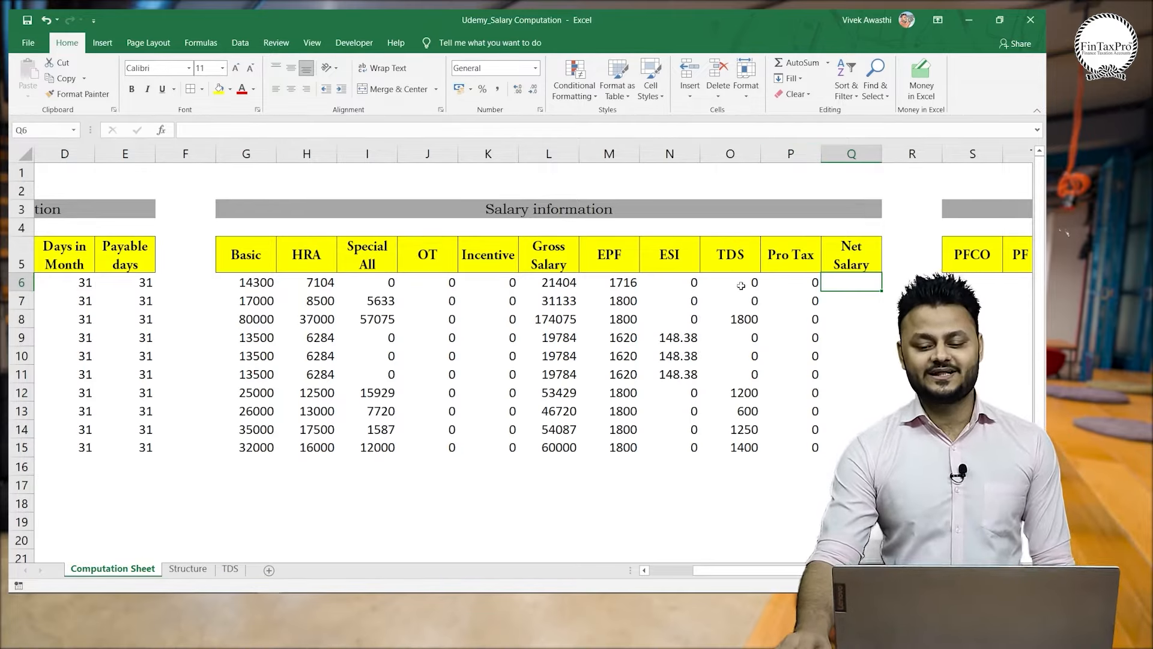
pyautogui.write('+')
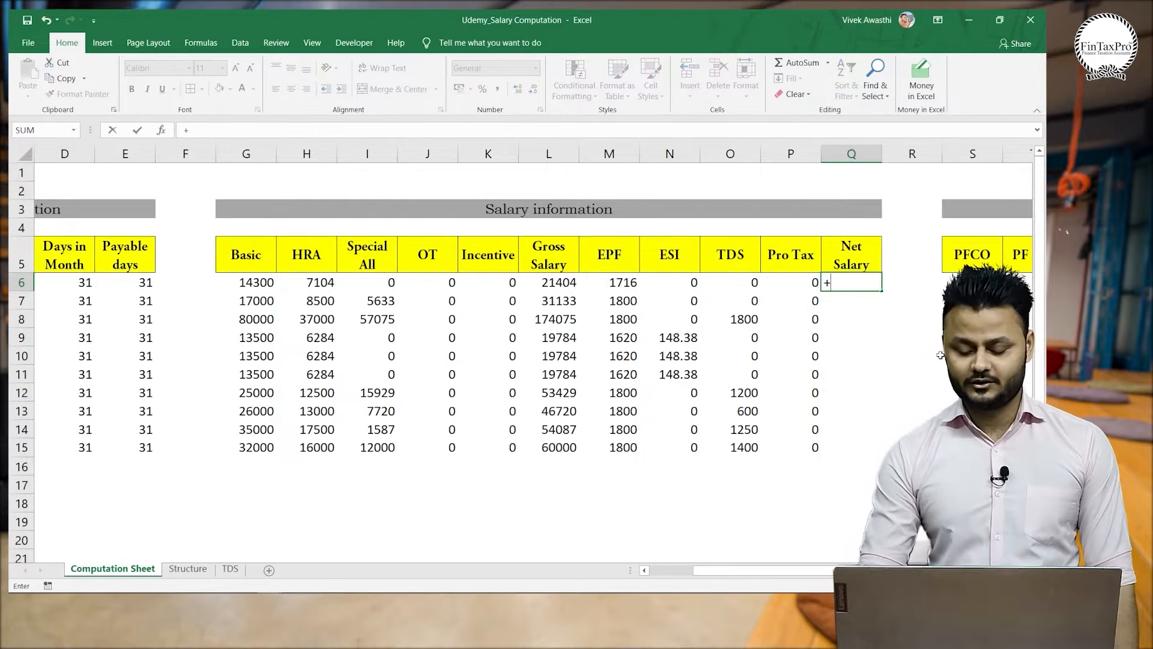
pyautogui.press('Left')
pyautogui.press('Left')
pyautogui.press('Left')
pyautogui.press('Left')
pyautogui.press('Left')
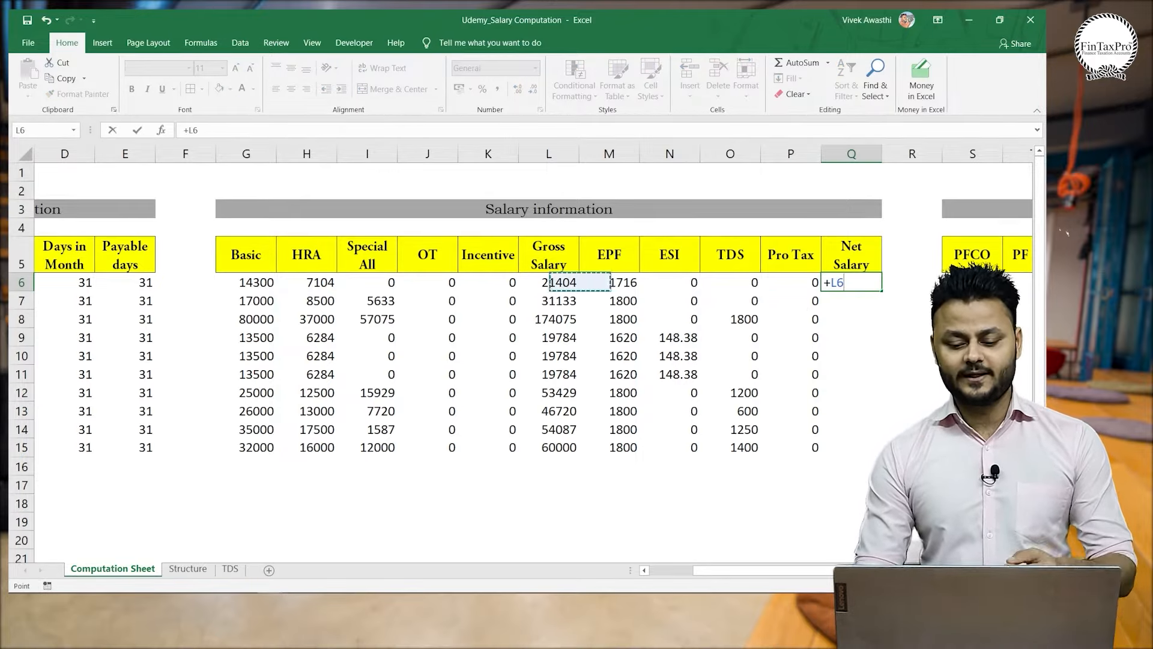
pyautogui.write('-')
pyautogui.press('Left')
pyautogui.press('Left')
pyautogui.press('Left')
pyautogui.press('Left')
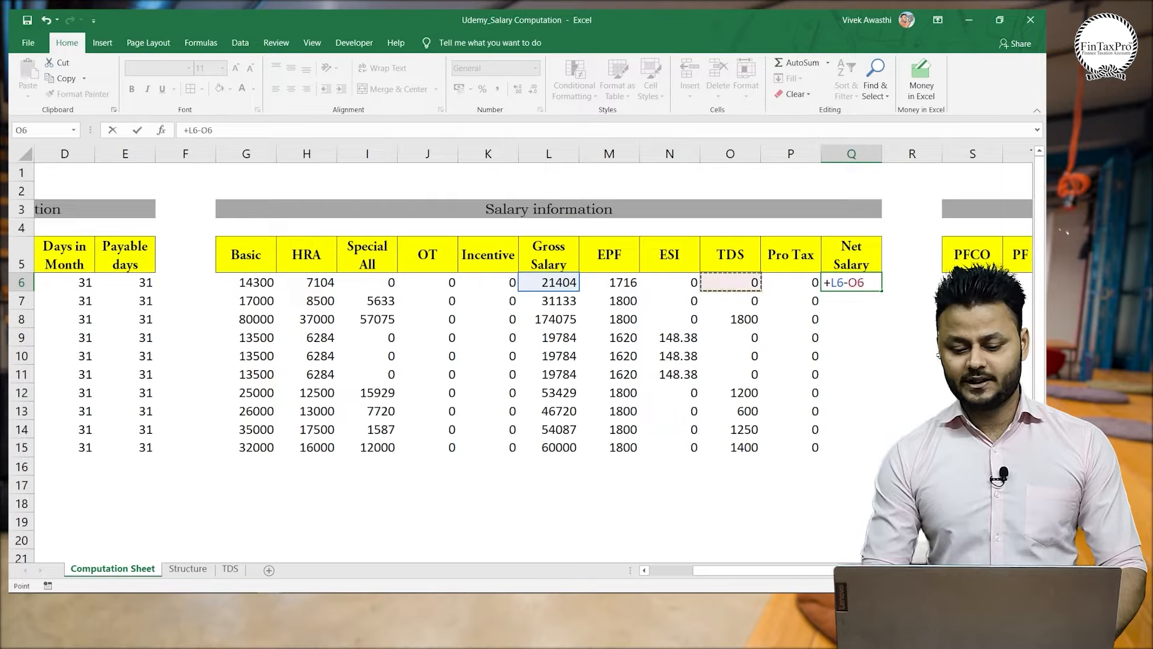
pyautogui.write('-')
pyautogui.press('Left')
pyautogui.press('Left')
pyautogui.press('Left')
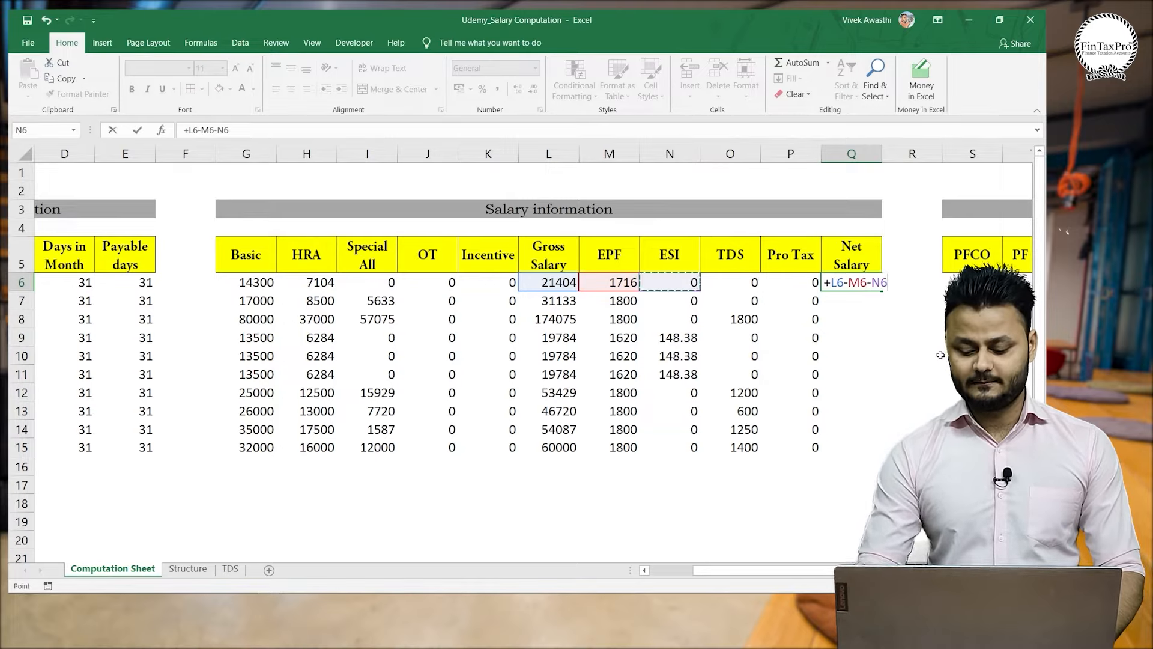
pyautogui.write('-')
pyautogui.press('Left')
pyautogui.press('Left')
pyautogui.write('-')
pyautogui.press('Left')
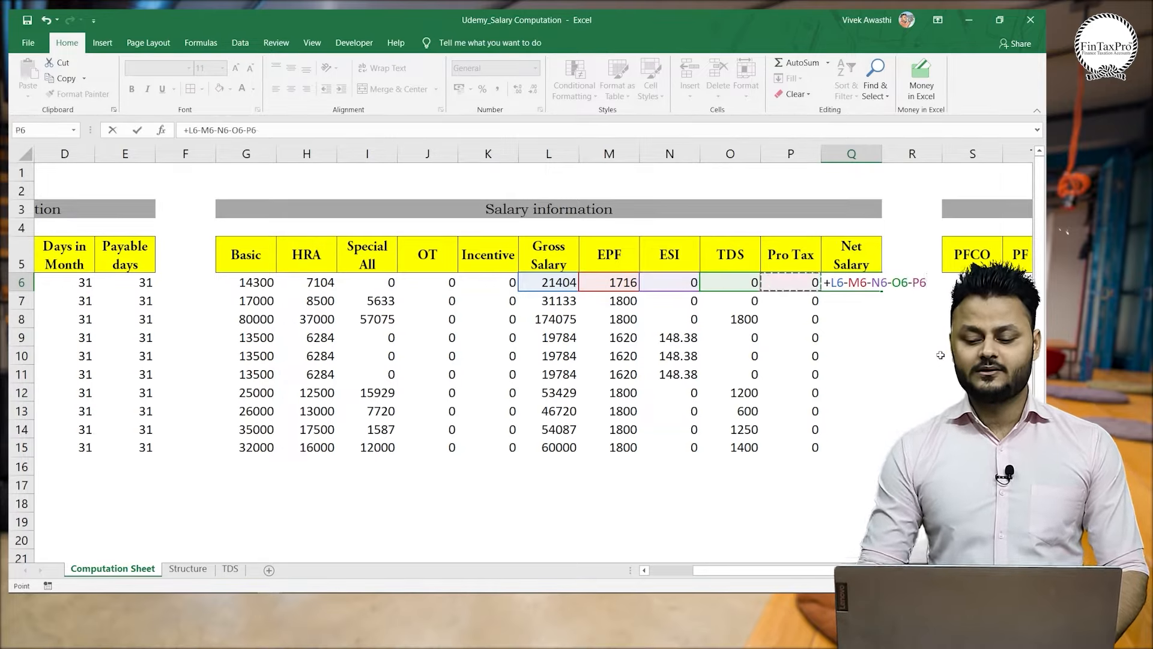
pyautogui.press('Return')
# Fill the Net Salary formula from Q6 down to Q15, the last employee row.
pyautogui.press('Left')
pyautogui.hotkey('ctrl', 'Down')
pyautogui.press('Right')
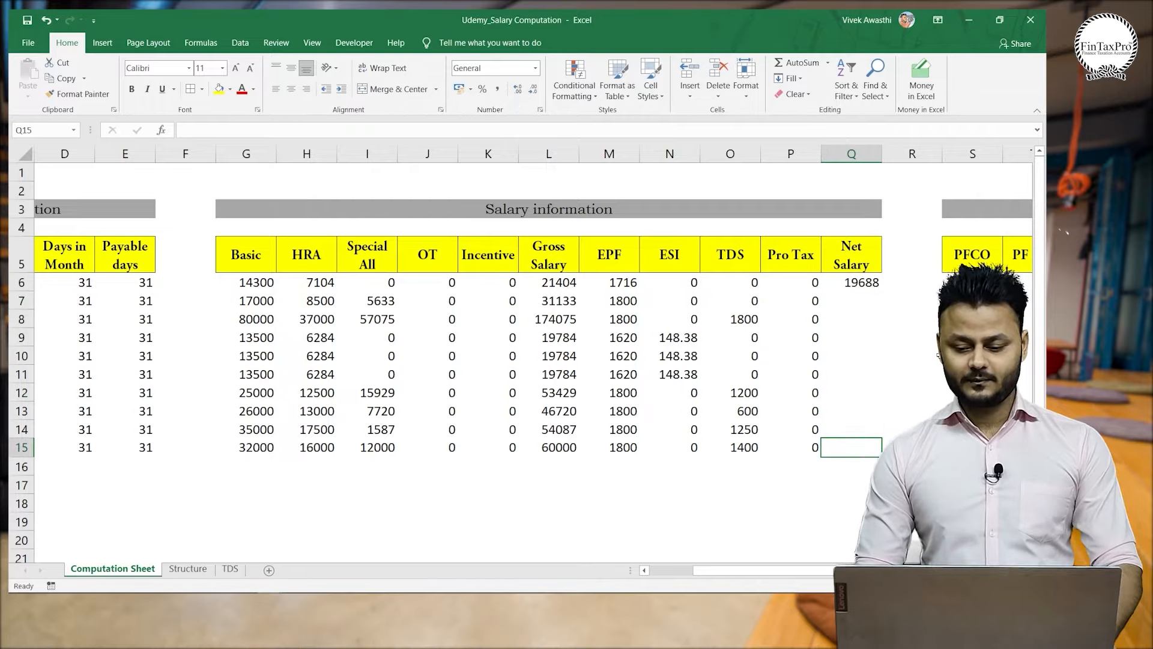
pyautogui.hotkey('ctrl', 'shift', 'Up')
pyautogui.hotkey('ctrl', 'd')
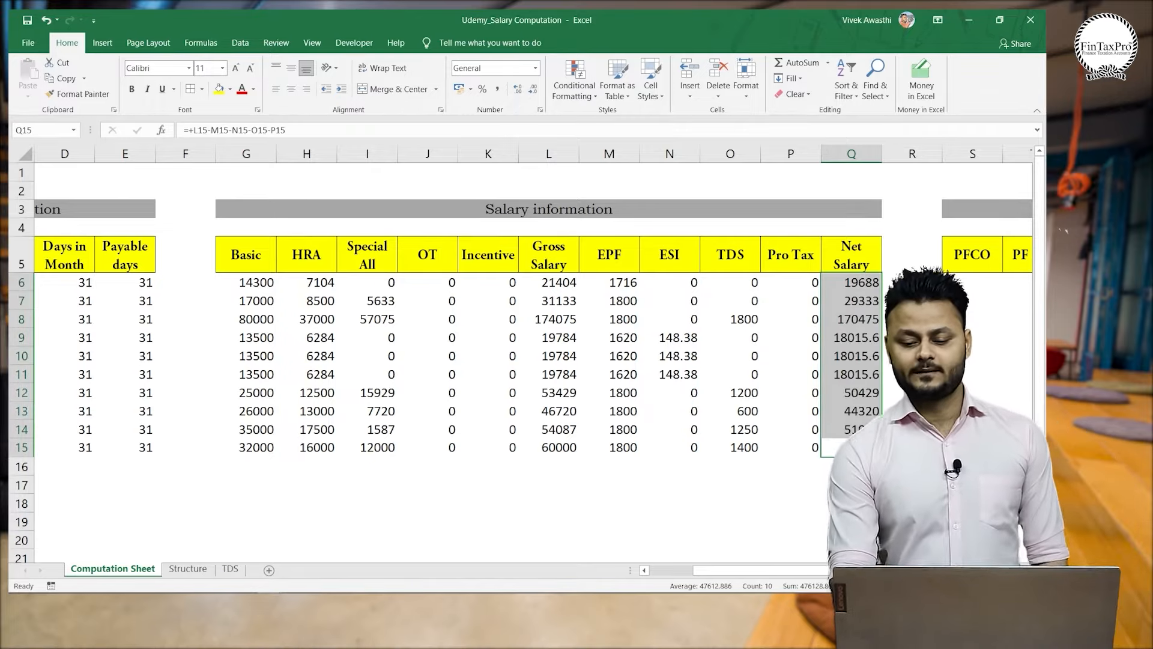
# Review the filled Net Salary column against the Gross Salary and deduction columns, including the row 6 formulas.
pyautogui.press('Up')
pyautogui.press('Up')
pyautogui.press('Up')
pyautogui.press('Up')
pyautogui.press('Up')
pyautogui.press('Up')
pyautogui.press('Up')
pyautogui.press('Up')
pyautogui.press('Up')
pyautogui.press('Up')
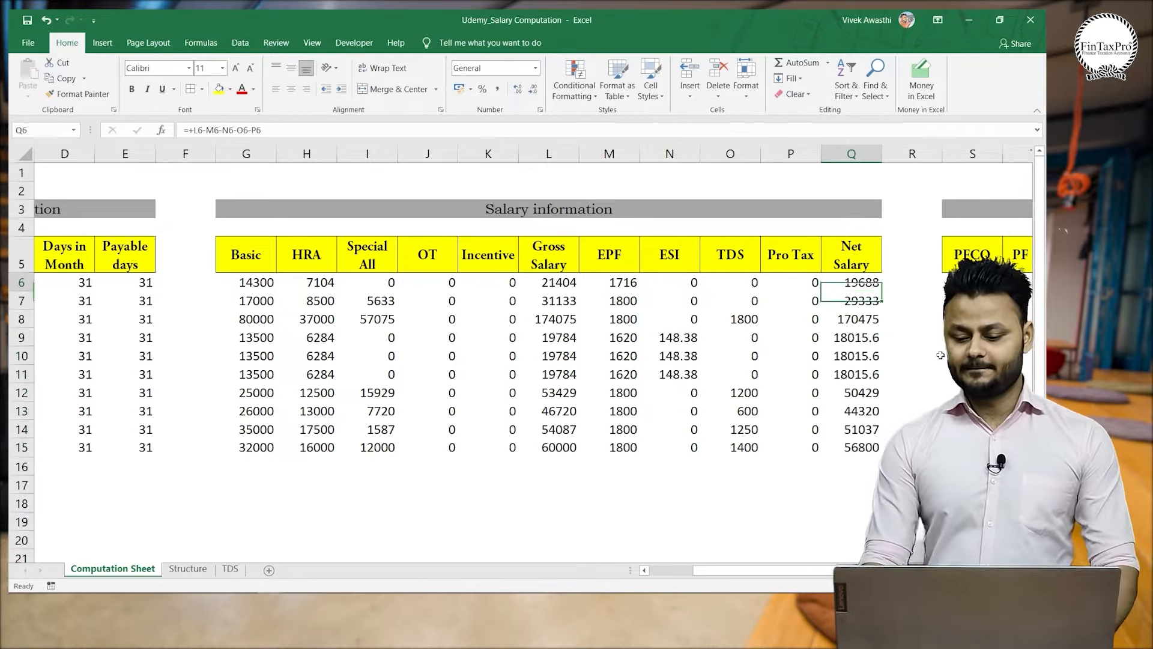
pyautogui.press('Down')
pyautogui.press('Left')
pyautogui.press('Left')
pyautogui.press('Left')
pyautogui.press('Left')
pyautogui.press('Left')
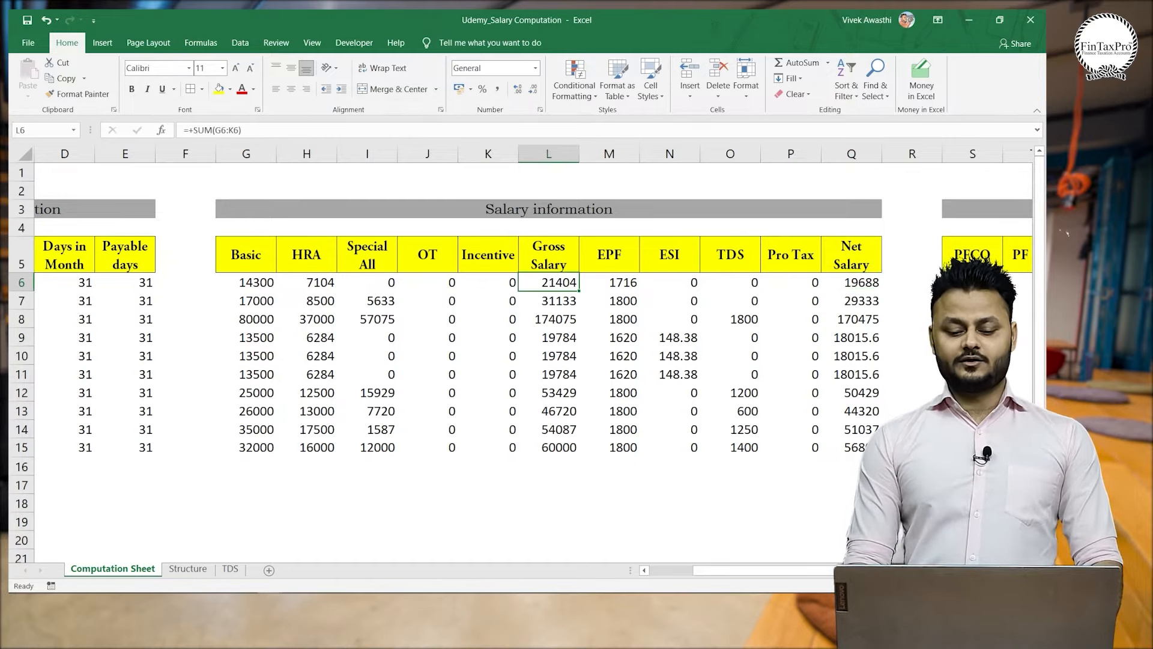
pyautogui.press('Left')
pyautogui.press('Right')
pyautogui.press('Right')
pyautogui.press('Right')
pyautogui.press('Right')
pyautogui.press('Right')
pyautogui.press('Right')
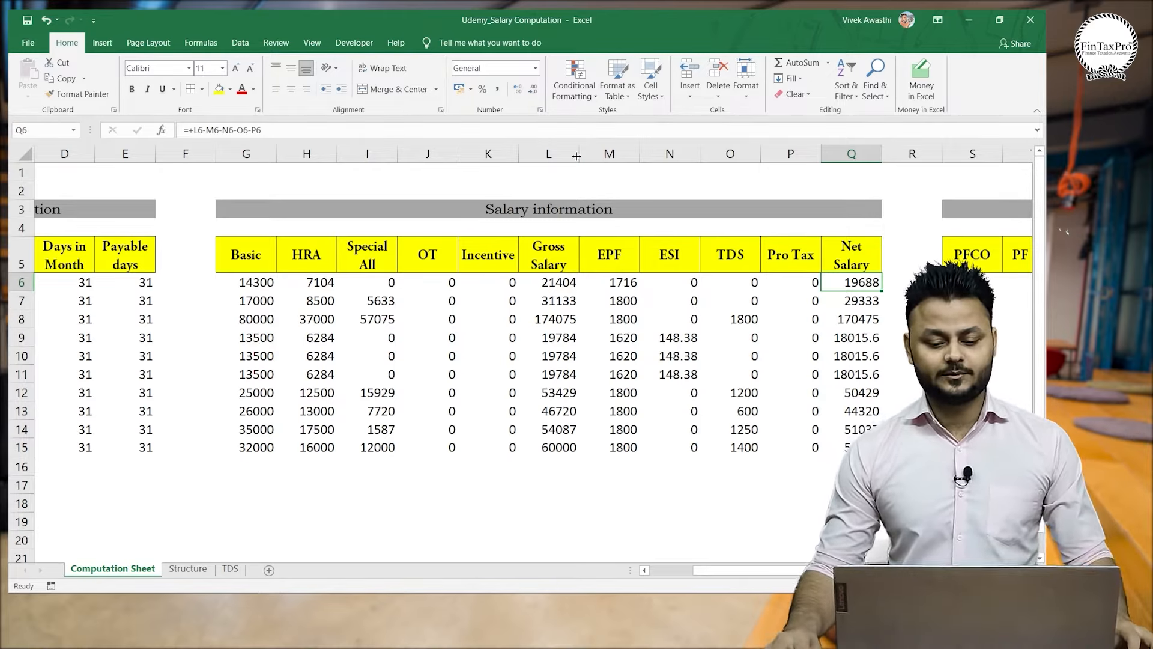
pyautogui.click(548, 154)
pyautogui.click(852, 154)
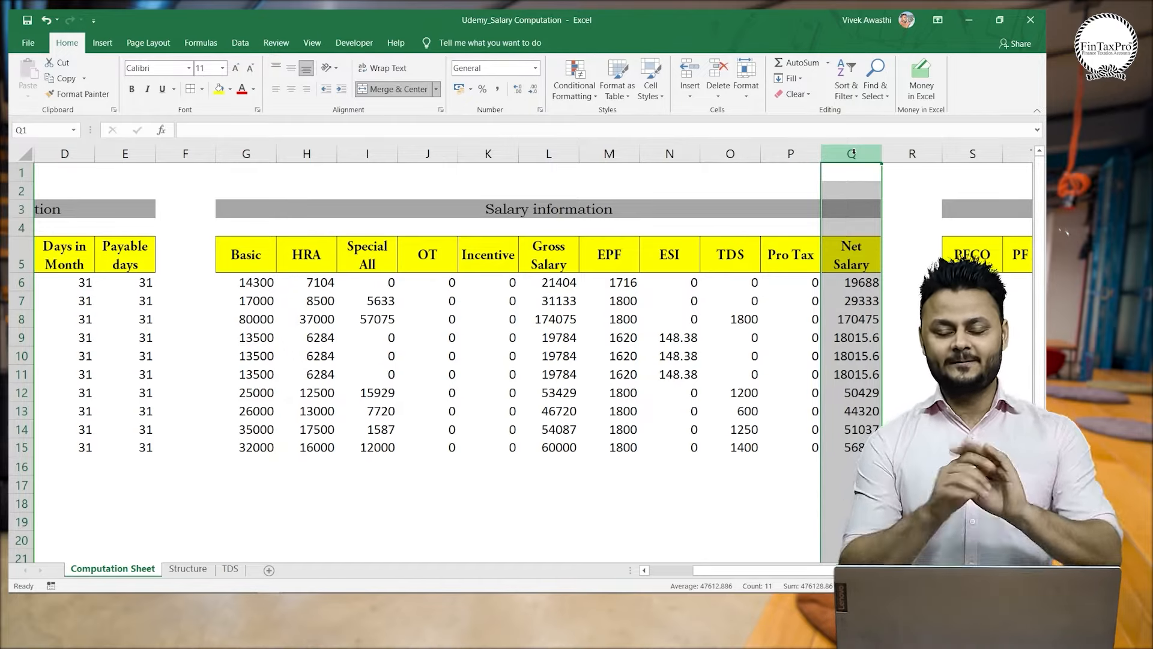
# Look over the Net Salary column and the Cost to Company headings from PFCO to CTC.
pyautogui.press('Down')
pyautogui.press('Down')
pyautogui.press('Down')
pyautogui.press('Down')
pyautogui.press('Down')
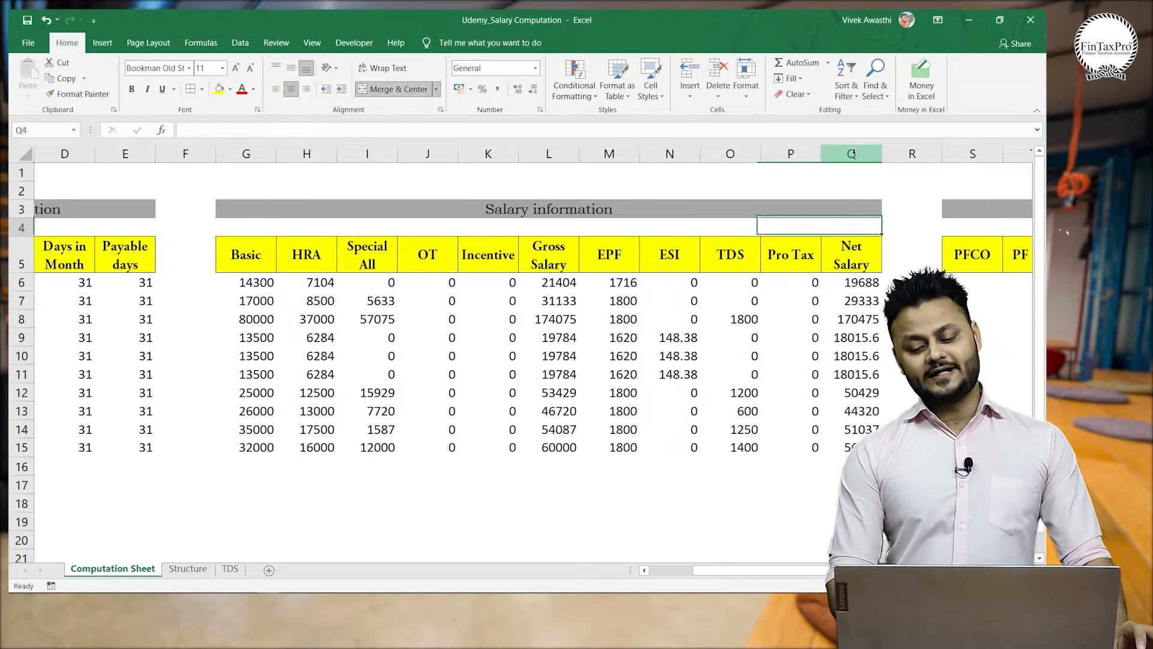
pyautogui.press('Down')
pyautogui.press('Down')
pyautogui.press('Down')
pyautogui.press('Down')
pyautogui.press('Down')
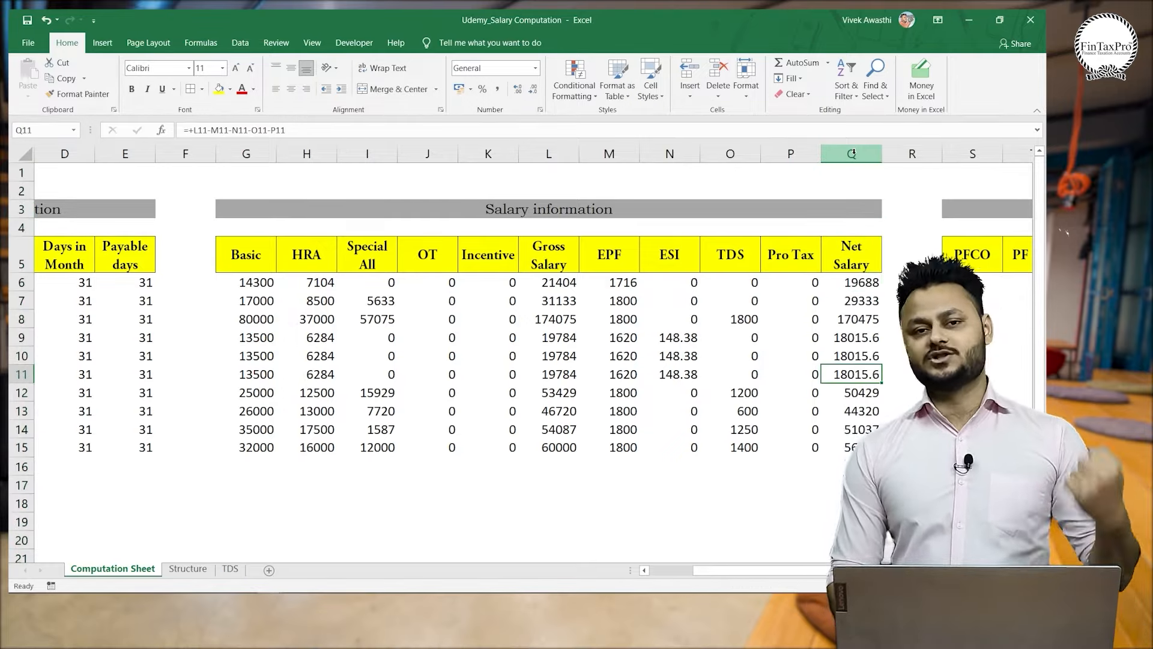
pyautogui.press('Right')
pyautogui.press('Right')
pyautogui.press('Right')
pyautogui.press('Right')
pyautogui.press('Right')
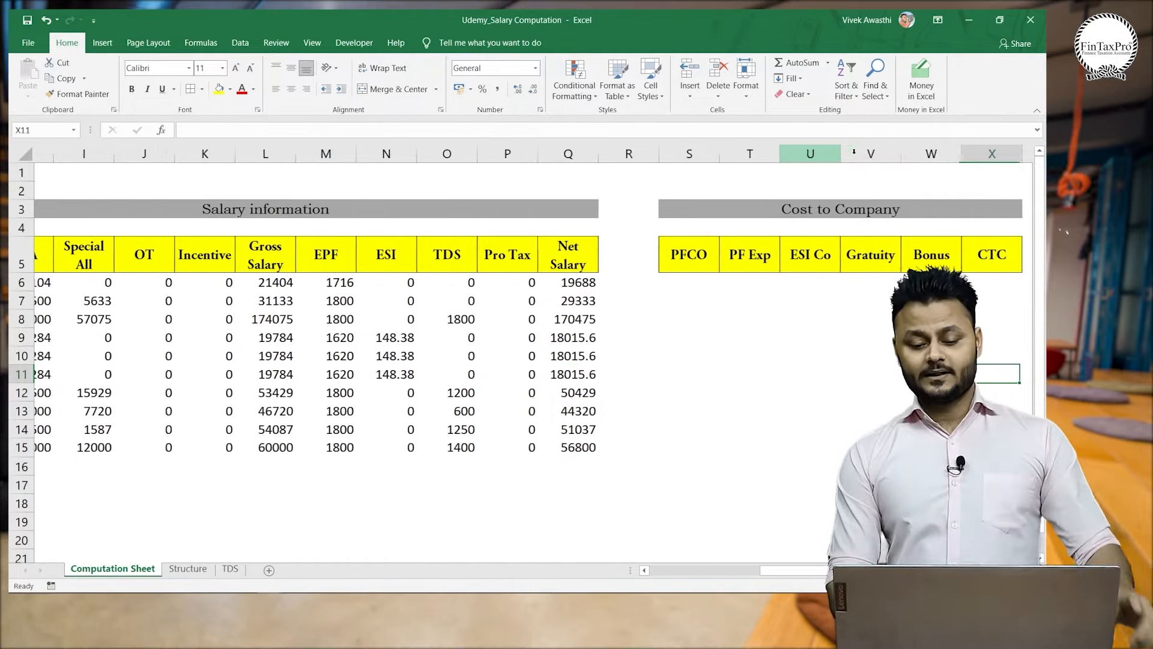
pyautogui.press('Left')
pyautogui.press('Left')
pyautogui.press('Left')
pyautogui.press('Left')
pyautogui.press('Left')
pyautogui.press('Left')
pyautogui.press('Right')
pyautogui.press('Right')
pyautogui.press('Right')
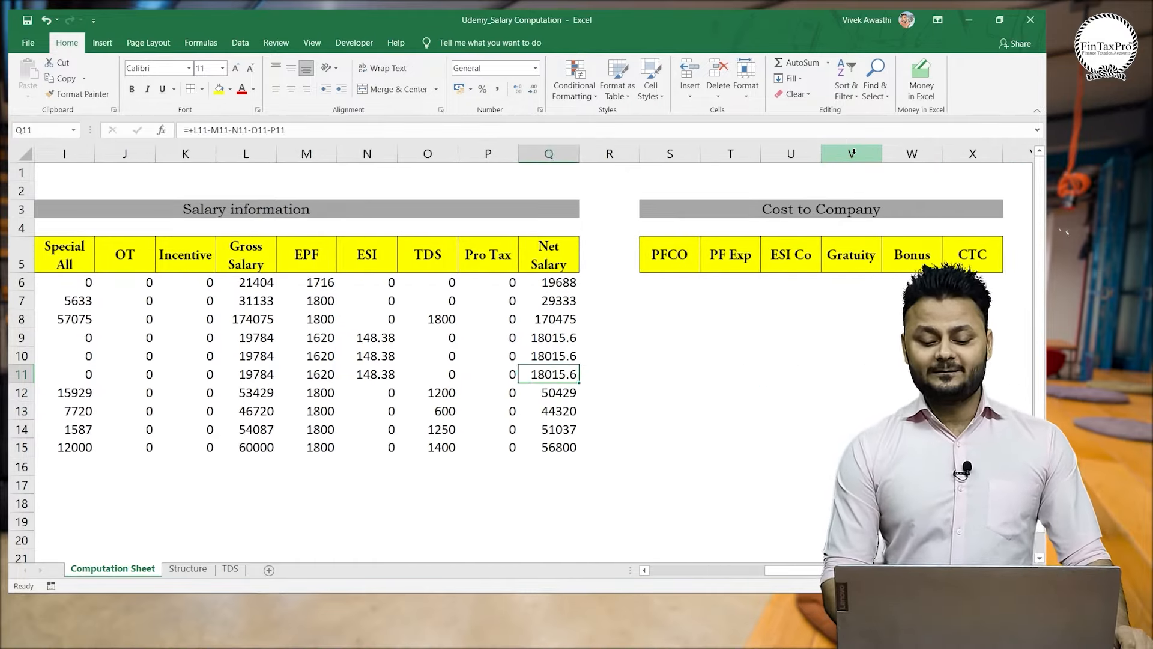
# Examine the EPF formulas in column M in relation to the PFCO heading under Cost to Company.
pyautogui.press('Left')
pyautogui.press('Left')
pyautogui.press('Left')
pyautogui.press('Left')
pyautogui.press('Left')
pyautogui.press('Left')
pyautogui.press('Left')
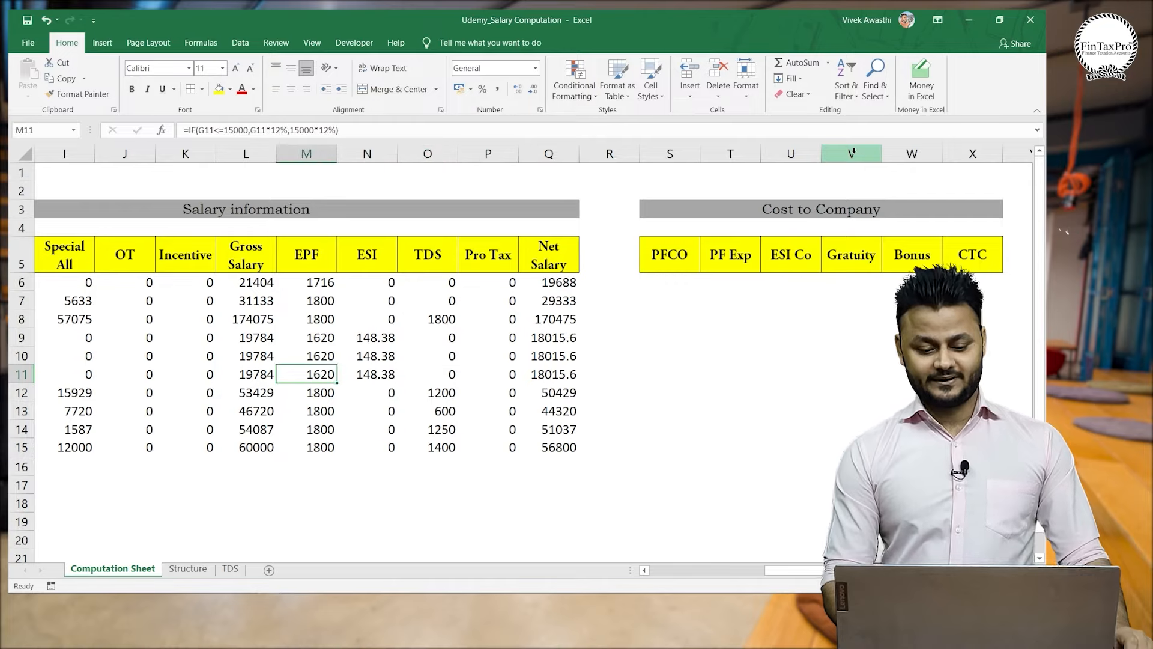
pyautogui.press('Right')
pyautogui.press('Right')
pyautogui.press('Right')
pyautogui.press('Right')
pyautogui.press('Right')
pyautogui.press('Right')
pyautogui.press('Right')
pyautogui.press('Up')
pyautogui.press('Up')
pyautogui.press('Up')
pyautogui.press('Up')
pyautogui.press('Up')
pyautogui.press('Up')
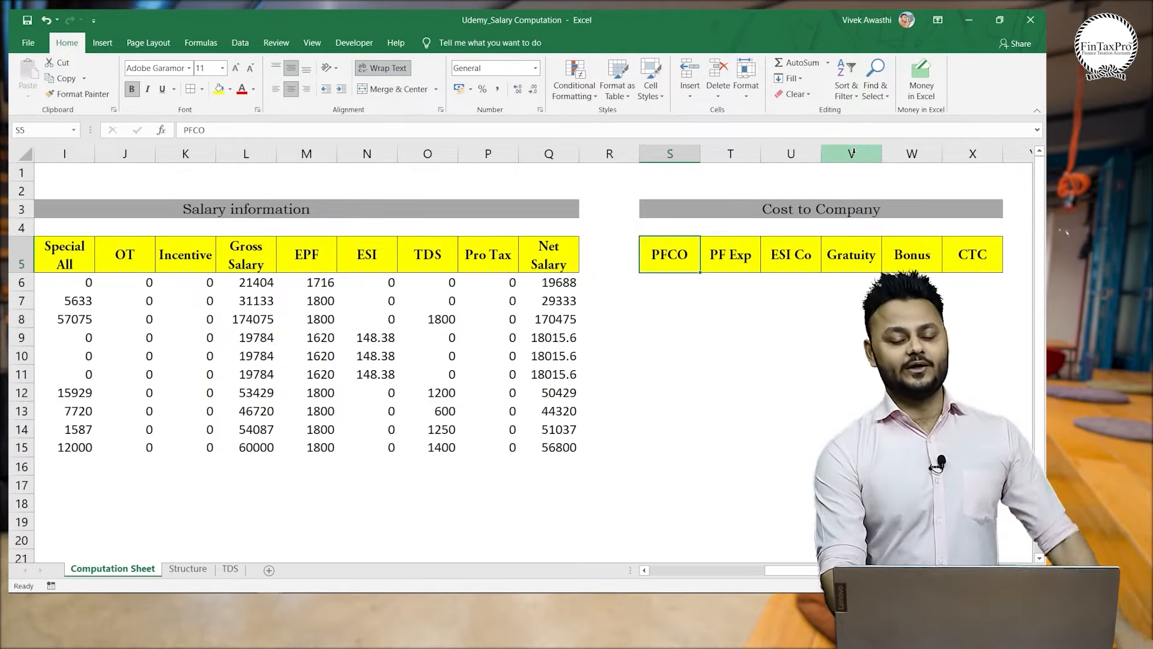
pyautogui.press('Left')
pyautogui.press('Left')
pyautogui.press('Left')
pyautogui.press('Left')
pyautogui.press('Left')
pyautogui.press('Left')
pyautogui.press('Down')
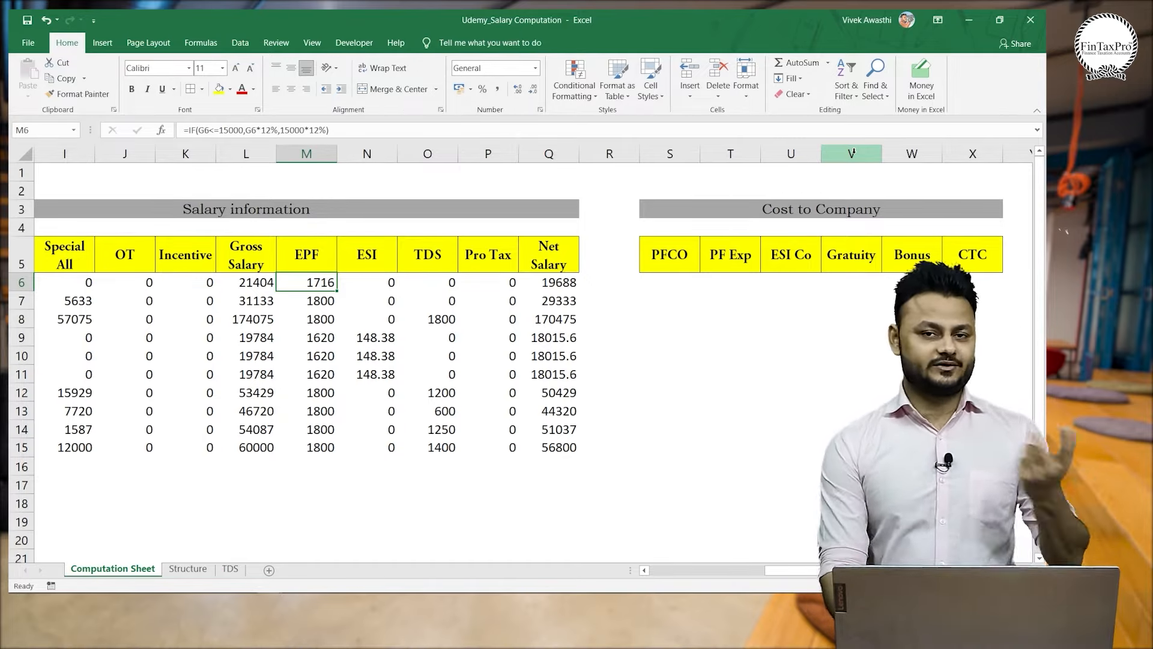
# Link the PFCO cell S6 to the employee's EPF with the formula +M6.
pyautogui.press('Right')
pyautogui.press('Right')
pyautogui.press('Right')
pyautogui.press('Right')
pyautogui.press('Right')
pyautogui.press('Right')
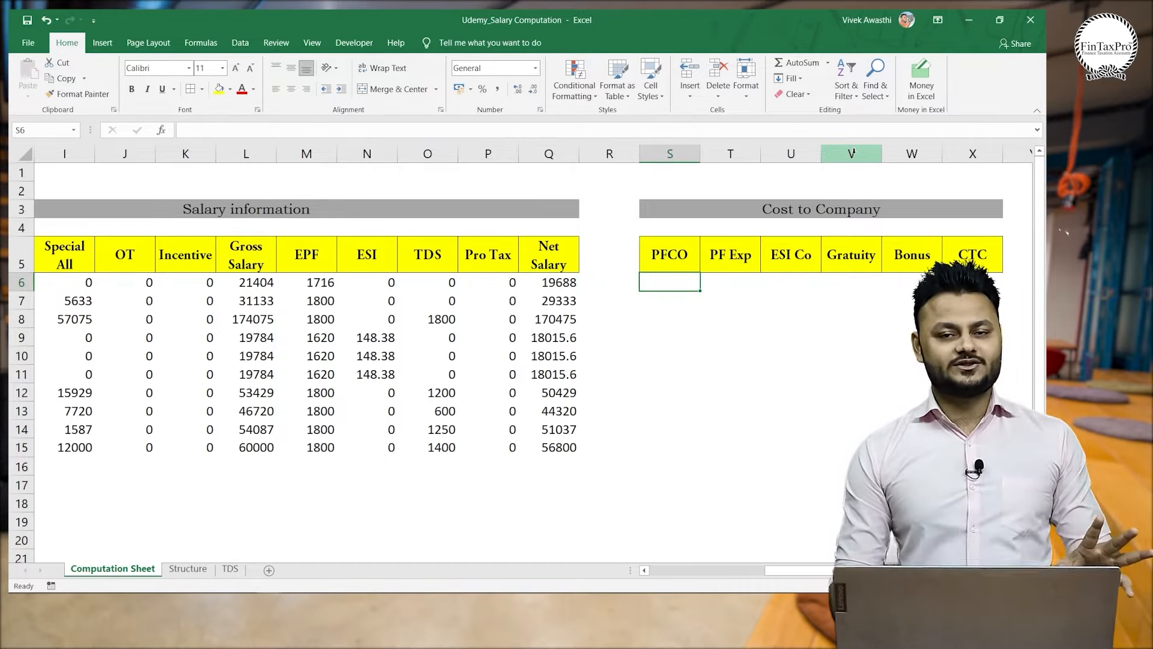
pyautogui.write('+')
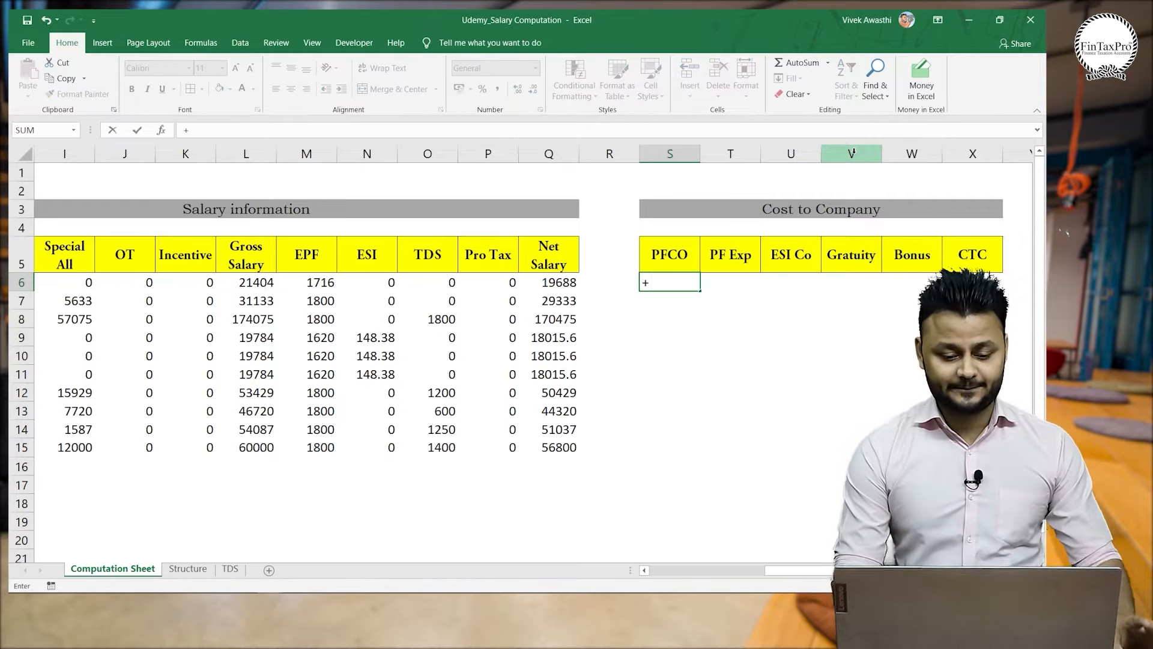
pyautogui.press('Left')
pyautogui.press('Left')
pyautogui.press('Left')
pyautogui.press('Left')
pyautogui.press('Left')
pyautogui.press('Left')
pyautogui.press('Return')
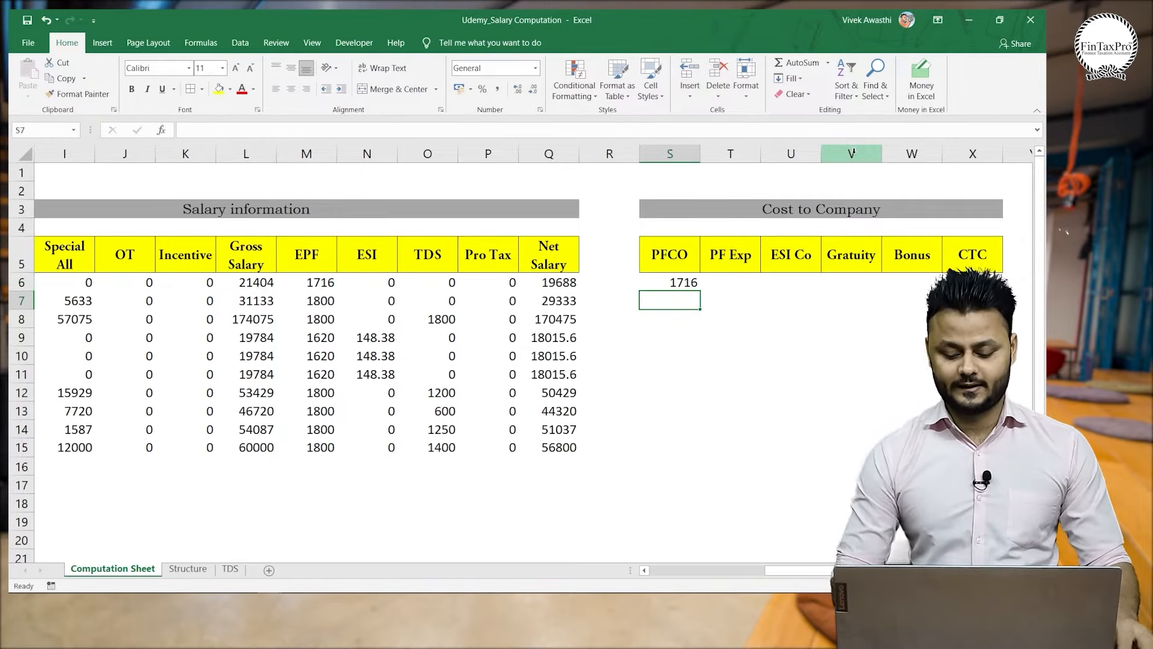
# Enter the PFCO formula in S6 as =M6 so it picks up the EPF amount.
pyautogui.press('Up')
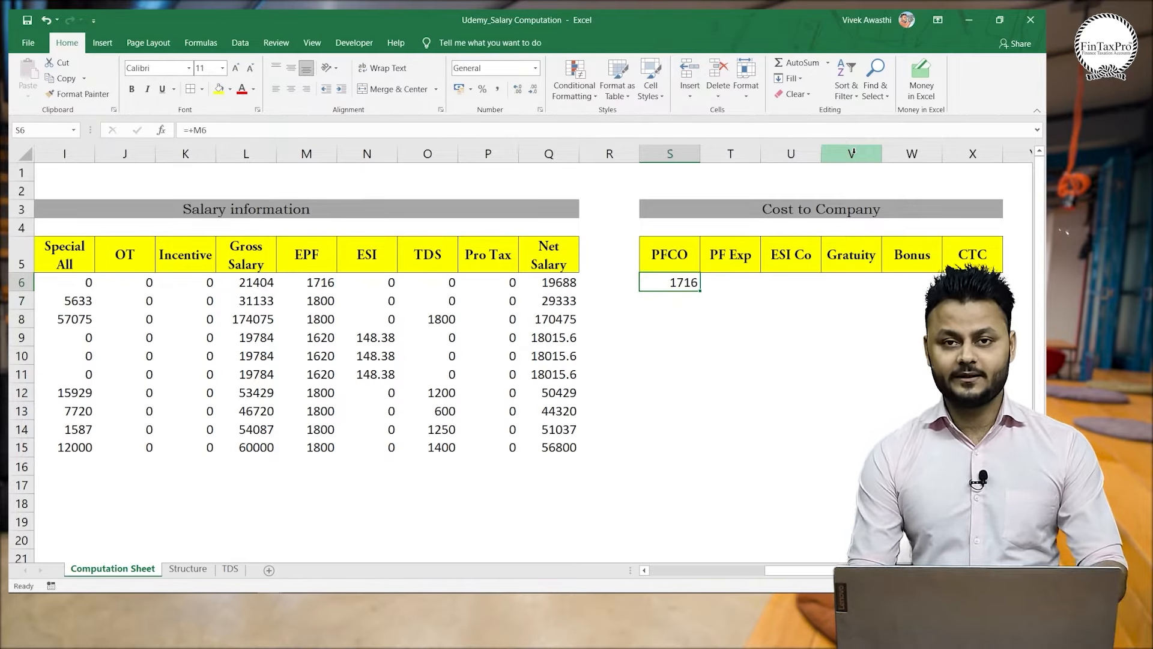
pyautogui.write('=')
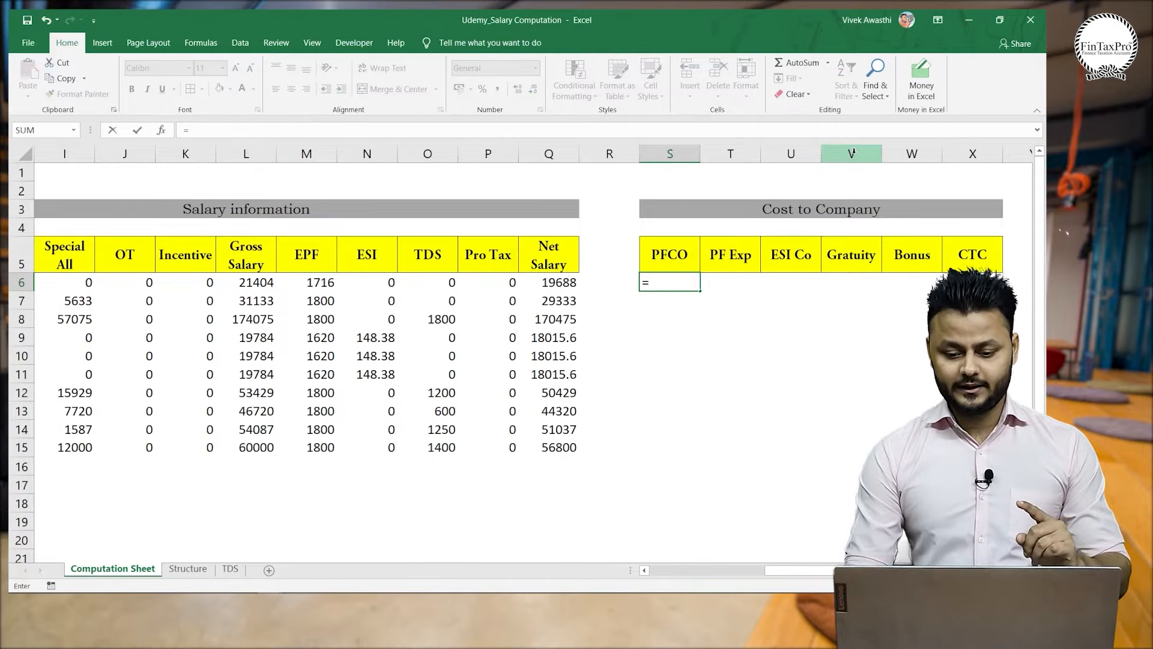
pyautogui.press('Left')
pyautogui.press('Left')
pyautogui.press('Left')
pyautogui.press('Left')
pyautogui.press('Left')
pyautogui.press('Left')
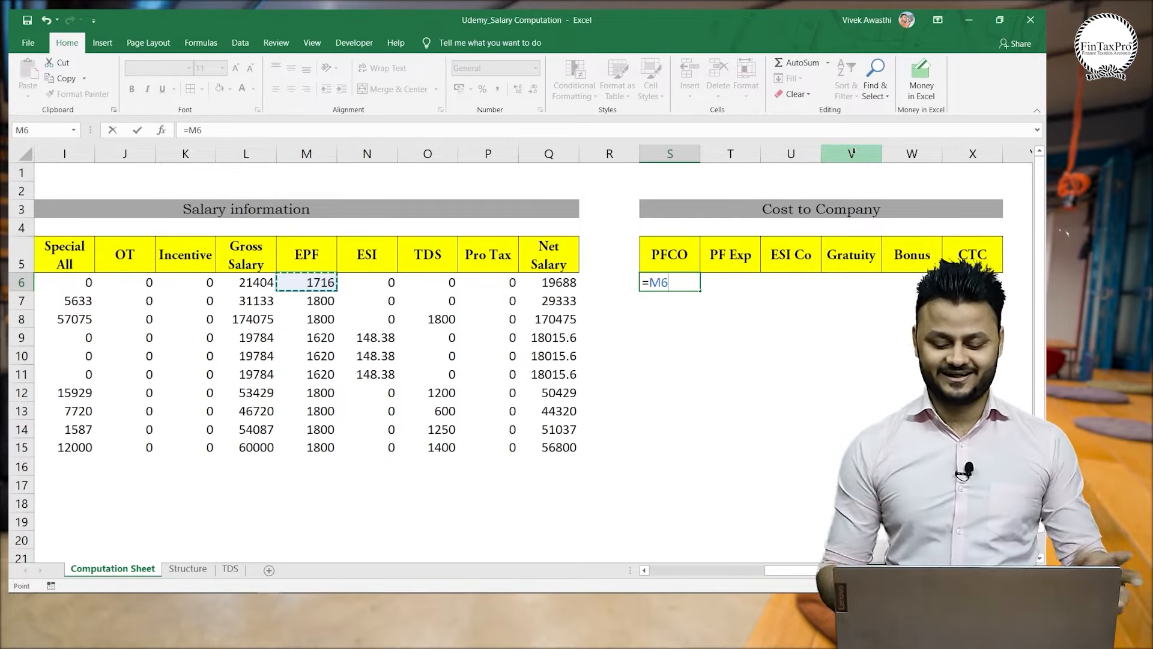
pyautogui.hotkey('ctrl', 'Return')
# Fill the PFCO formula from S6 down to S15.
pyautogui.hotkey('shift', 'Down')
pyautogui.hotkey('shift', 'Down')
pyautogui.hotkey('shift', 'Down')
pyautogui.hotkey('shift', 'Down')
pyautogui.hotkey('shift', 'Down')
pyautogui.hotkey('shift', 'Down')
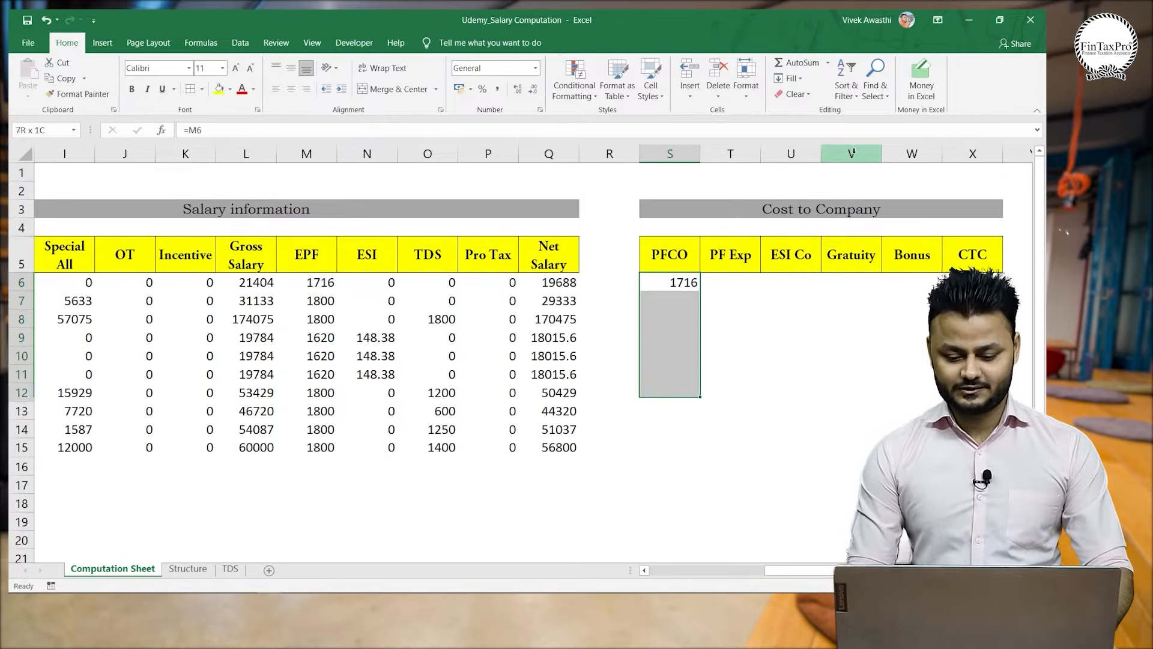
pyautogui.hotkey('shift', 'Down')
pyautogui.hotkey('shift', 'Down')
pyautogui.hotkey('shift', 'Down')
pyautogui.hotkey('ctrl', 'd')
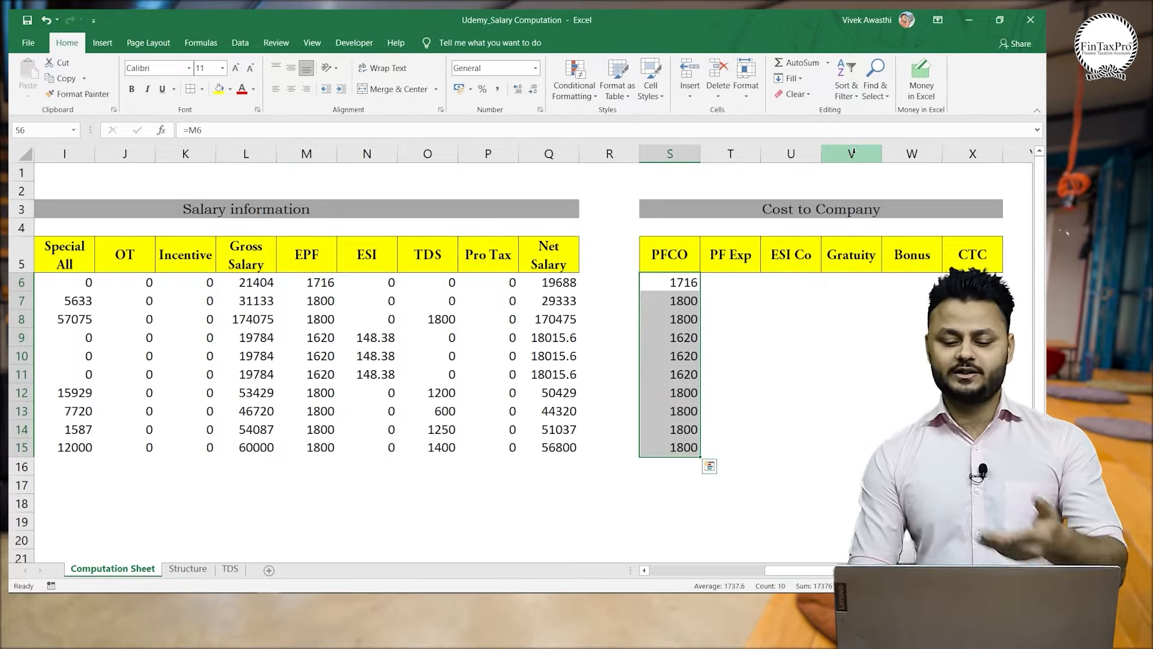
# Switch to the Salary April_Template workbook and show its Computation sheet.
pyautogui.hotkey('alt', 'Tab')
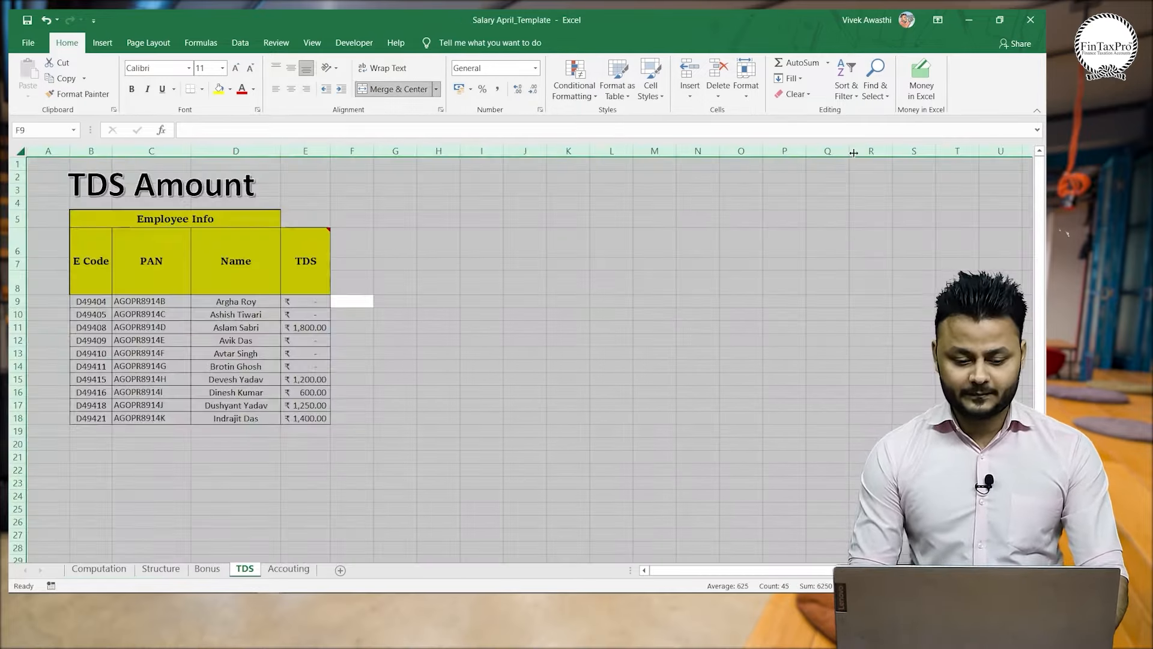
pyautogui.click(99, 568)
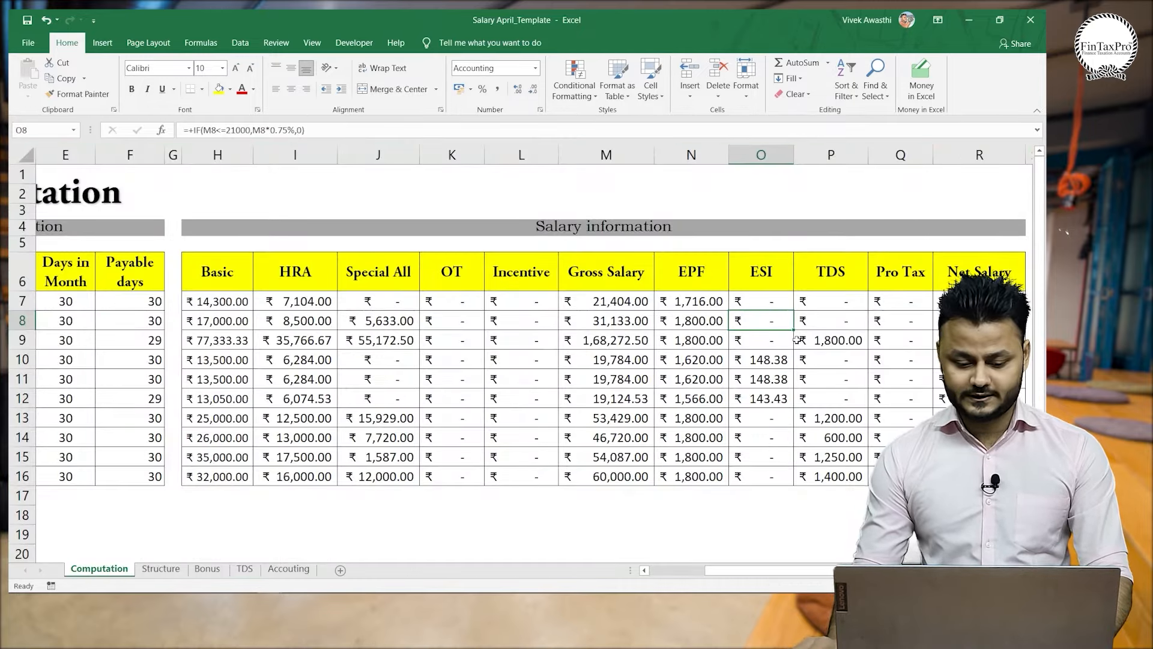
pyautogui.click(160, 569)
pyautogui.click(99, 568)
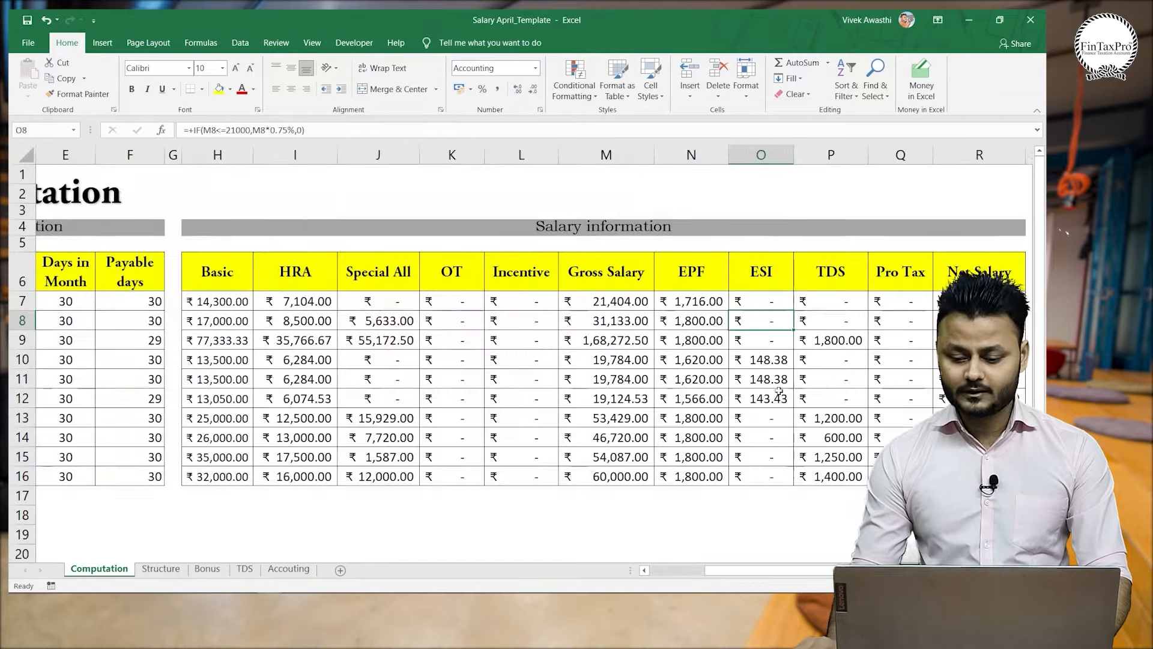
# Examine the template's PF Exp formulas in U7 and U8 under Cost to Company.
pyautogui.click(893, 287)
pyautogui.press('Right')
pyautogui.press('Right')
pyautogui.press('Right')
pyautogui.press('Right')
pyautogui.press('Right')
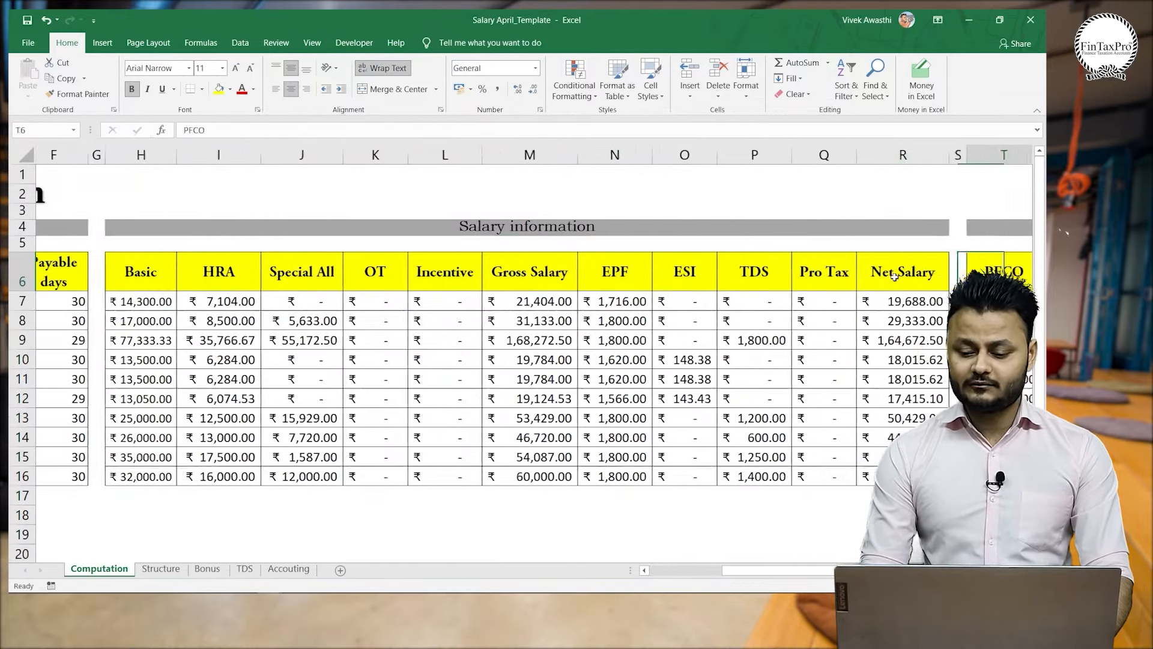
pyautogui.press('Left')
pyautogui.press('Left')
pyautogui.press('Down')
pyautogui.press('Right')
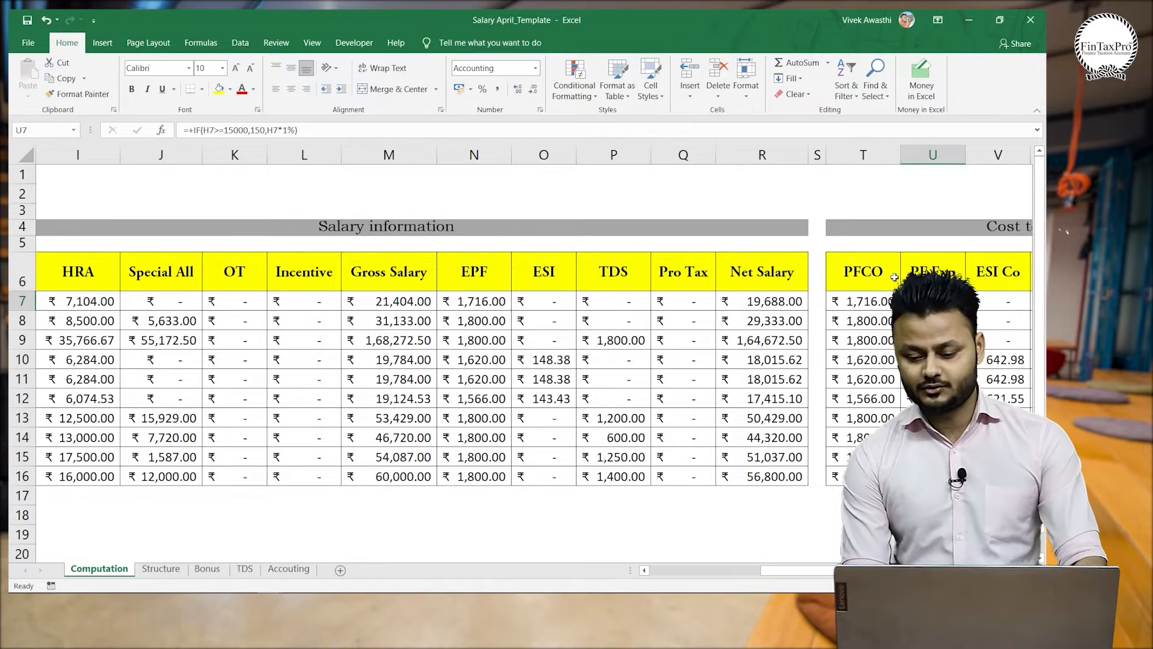
pyautogui.press('Down')
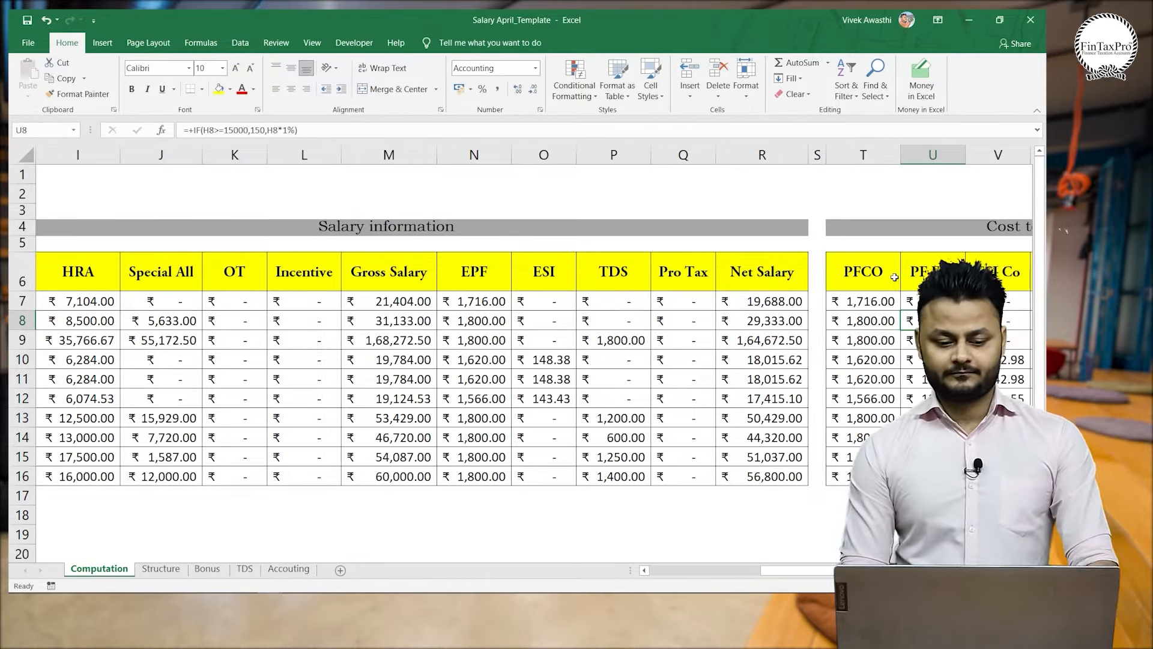
# Examine the template's PF Exp formulas under Cost to Company from U8 down to U15.
pyautogui.press('Down')
pyautogui.press('Down')
pyautogui.press('Down')
pyautogui.press('Down')
pyautogui.press('Down')
pyautogui.press('Down')
pyautogui.press('Down')
pyautogui.press('Down')
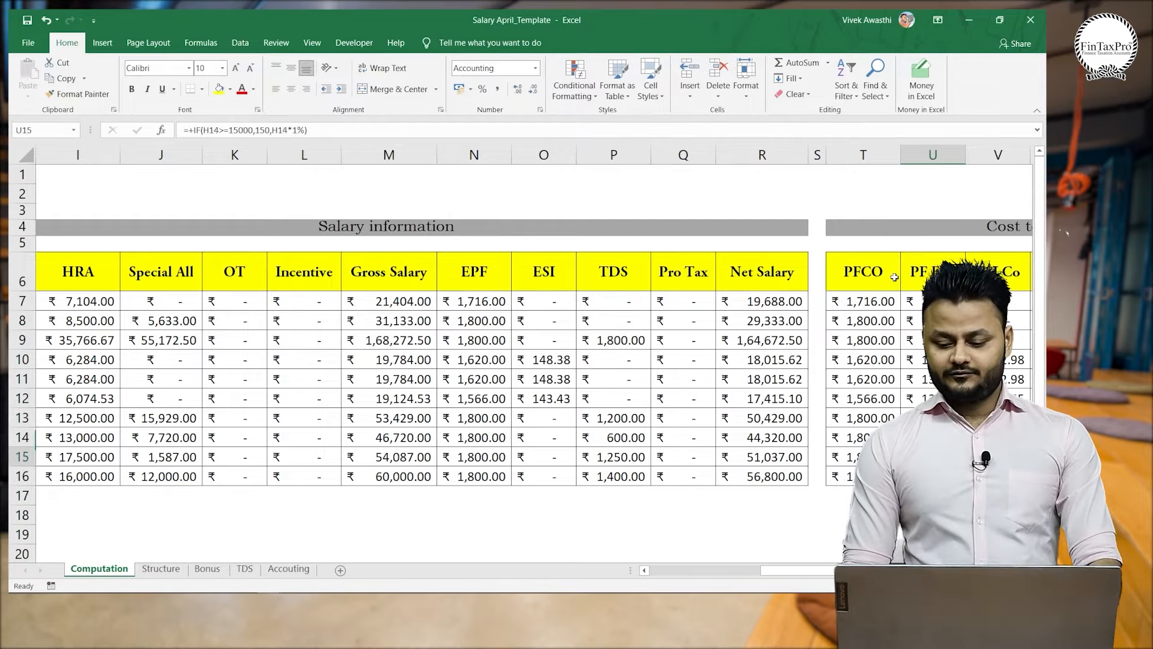
# Switch back to the Udemy_Salary Computation workbook and select the first PF Exp cell, T6.
pyautogui.hotkey('alt', 'Tab')
pyautogui.press('Right')
pyautogui.press('Right')
pyautogui.press('Right')
pyautogui.press('Right')
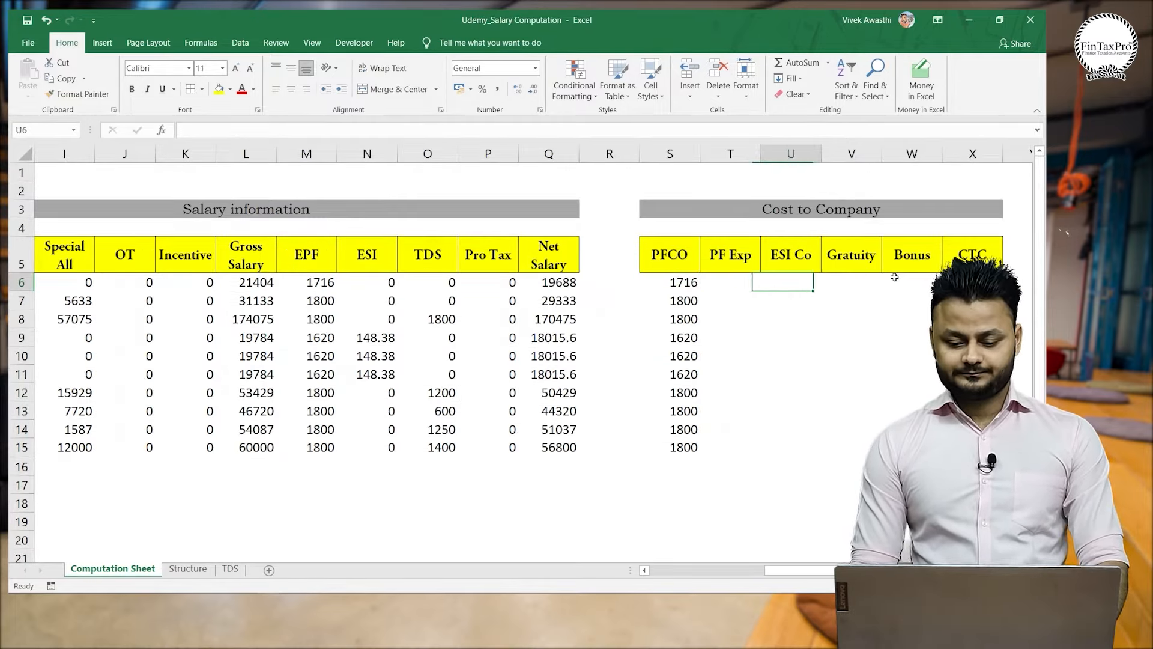
pyautogui.press('Left')
pyautogui.press('Left')
pyautogui.press('Left')
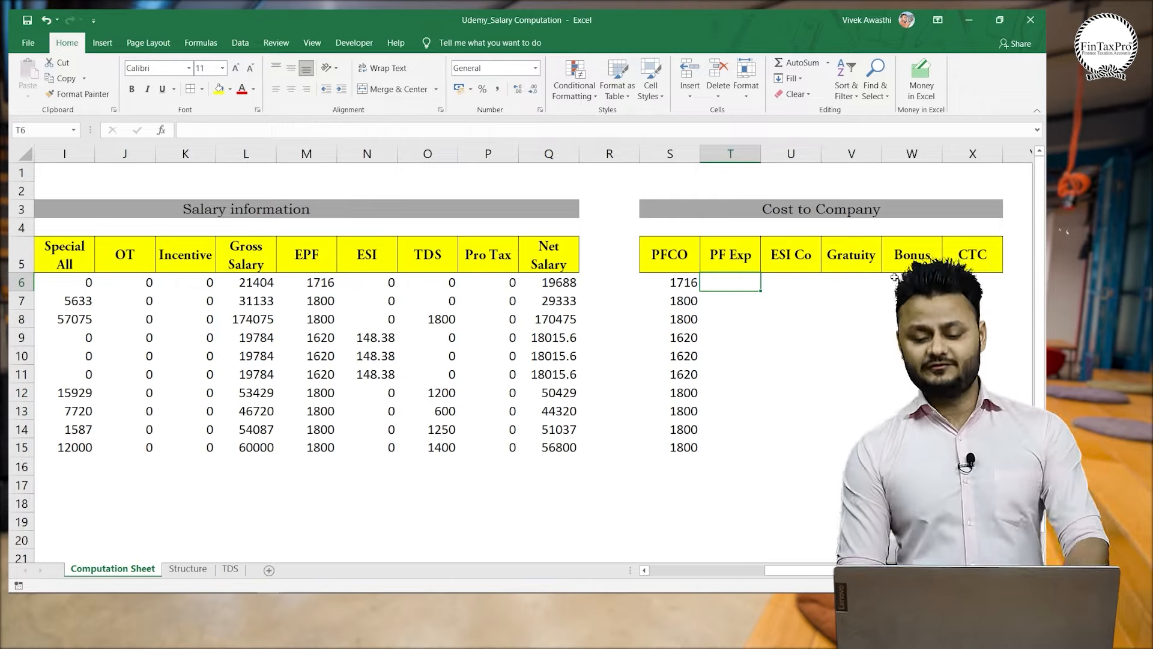
pyautogui.press('Up')
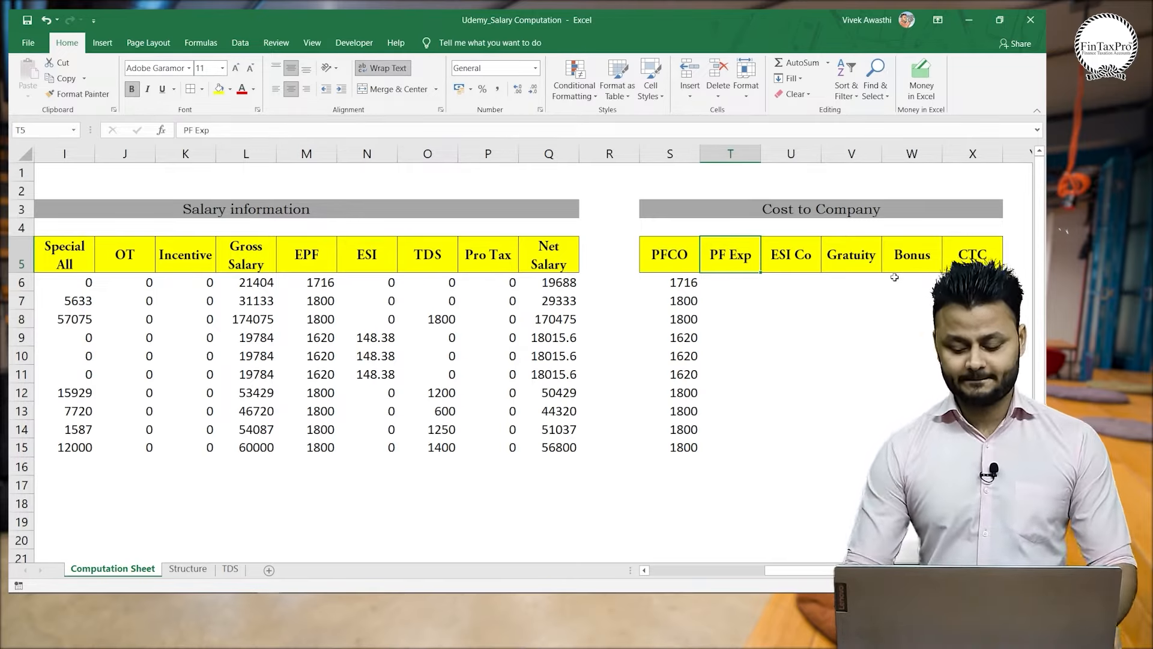
pyautogui.press('Down')
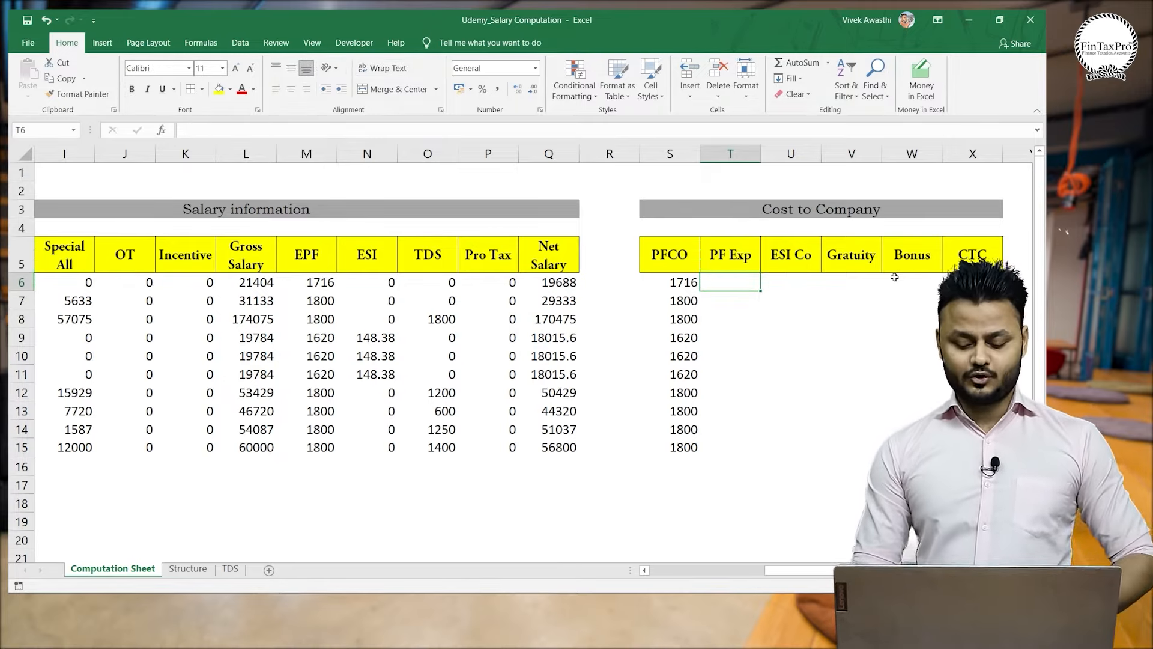
# Start an IF formula in T6 that tests whether the Basic salary in G6 is <=15000.
pyautogui.write('=if')
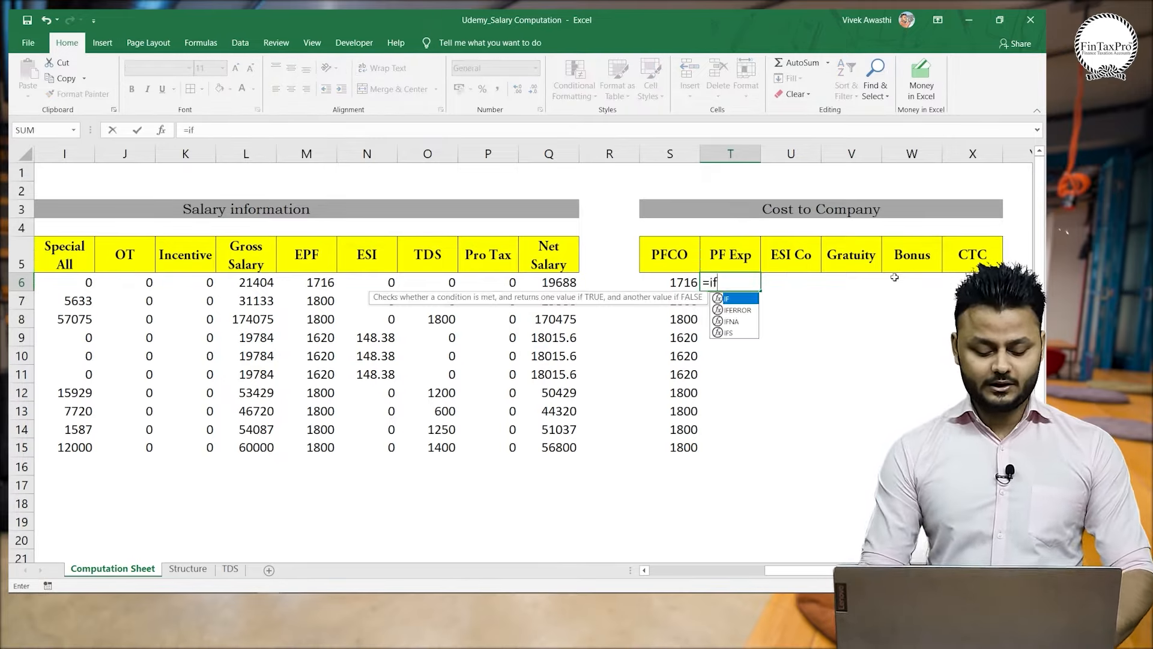
pyautogui.press('Tab')
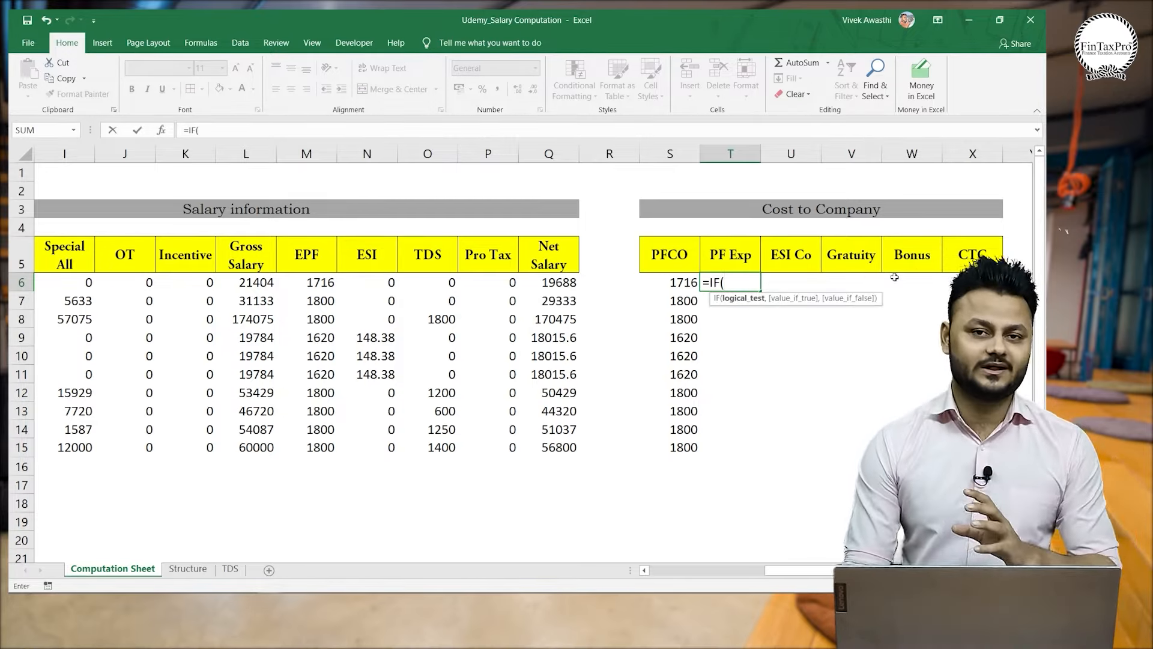
pyautogui.press('Left')
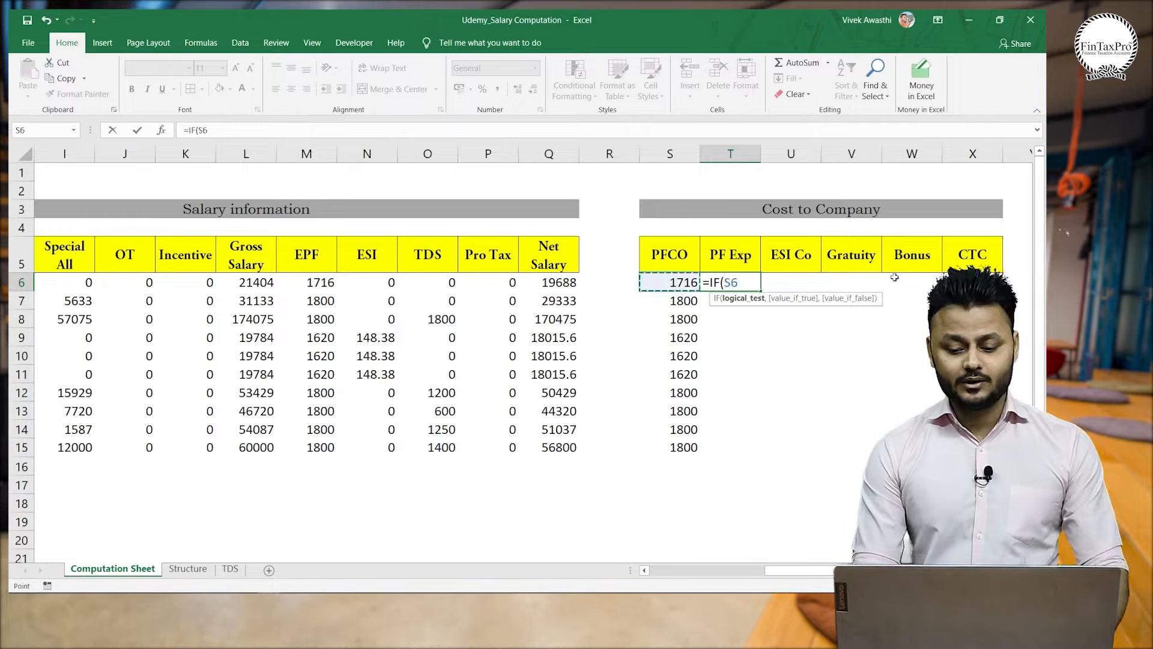
pyautogui.press('Left')
pyautogui.press('Left')
pyautogui.press('Left')
pyautogui.press('Left')
pyautogui.press('Left')
pyautogui.press('Left')
pyautogui.press('Left')
pyautogui.press('Left')
pyautogui.press('Left')
pyautogui.press('Left')
pyautogui.press('Left')
pyautogui.press('Left')
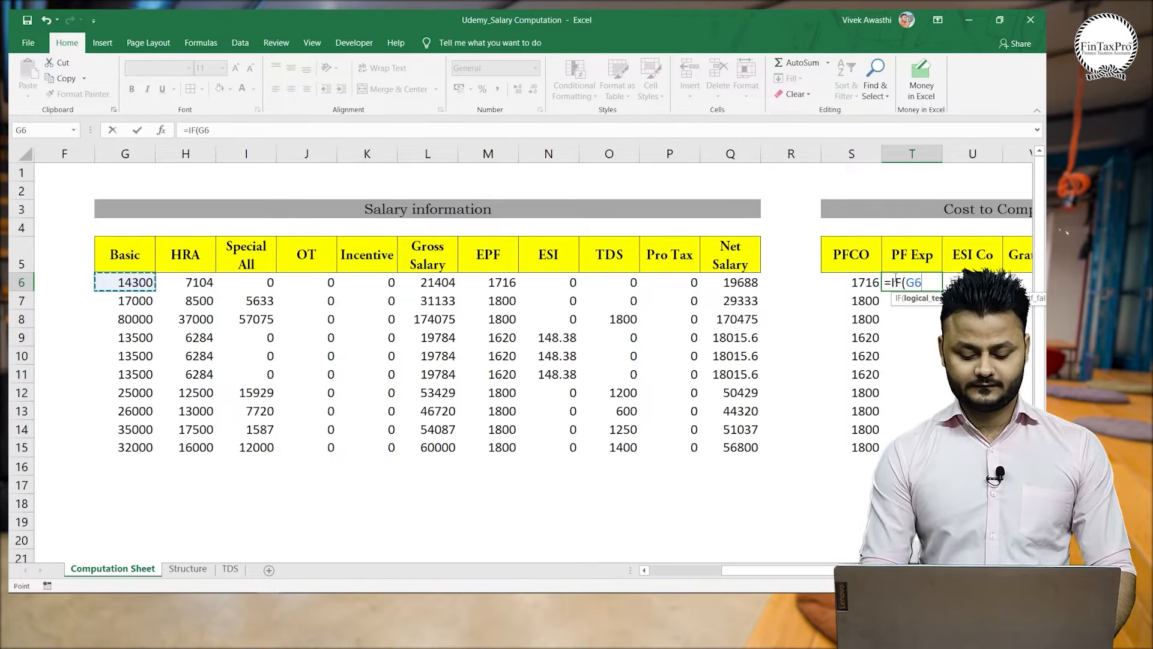
pyautogui.write('<')
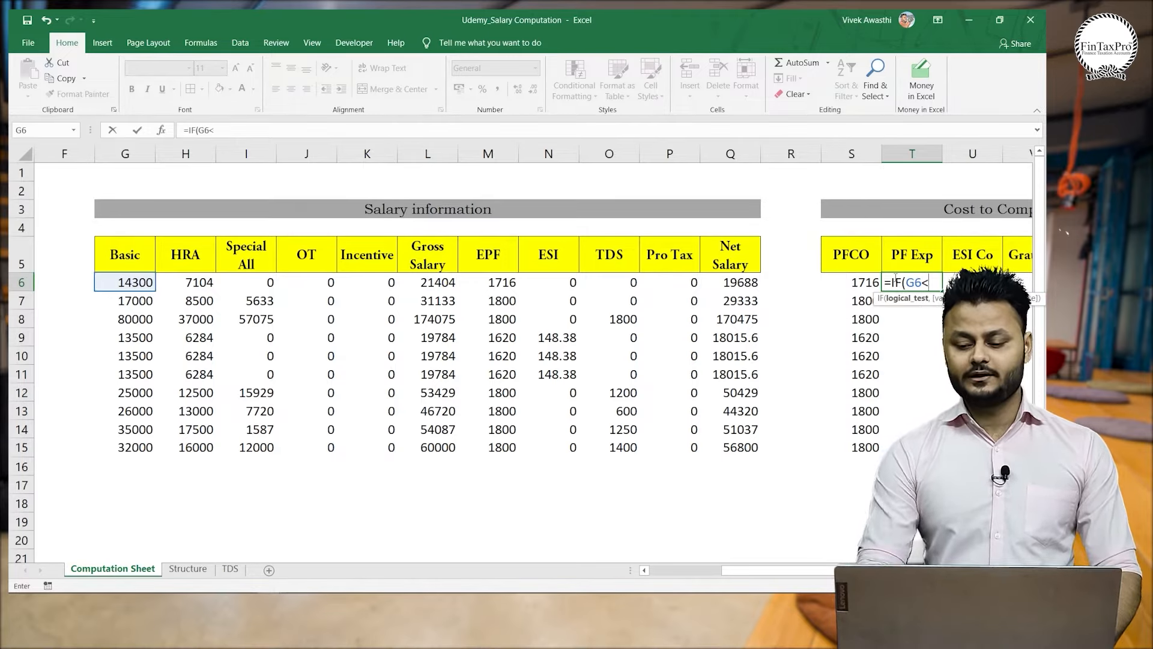
pyautogui.write('=15000')
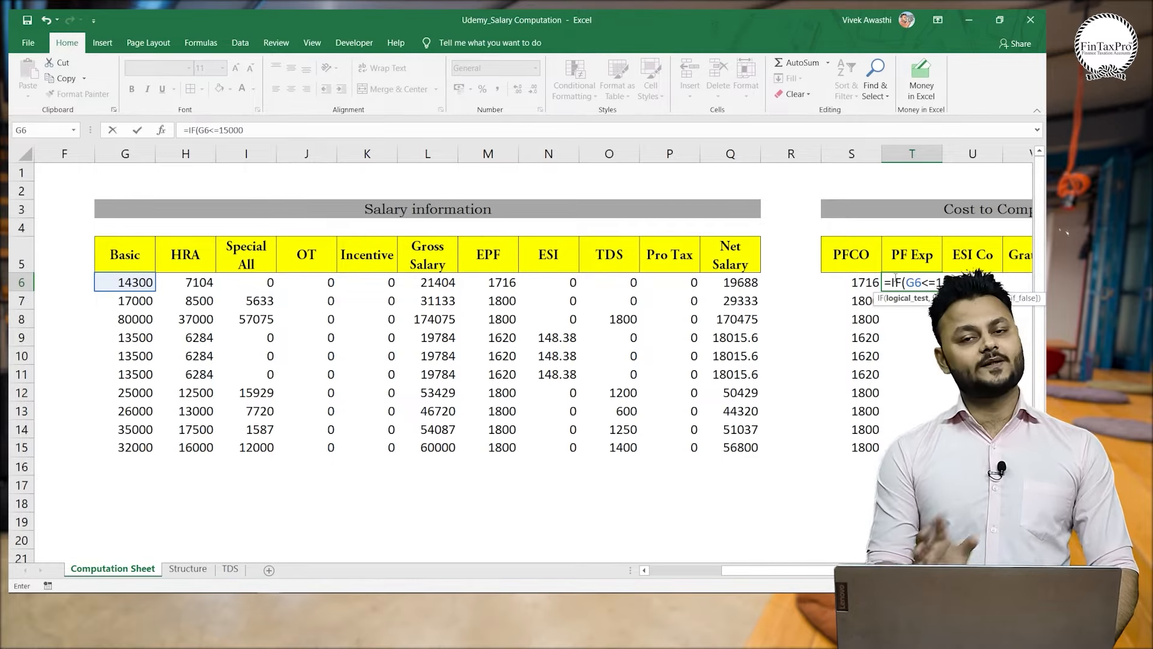
# Complete the PF Exp formula in T6 as =IF(G6<=15000,G6*1/100,150).
pyautogui.write(',')
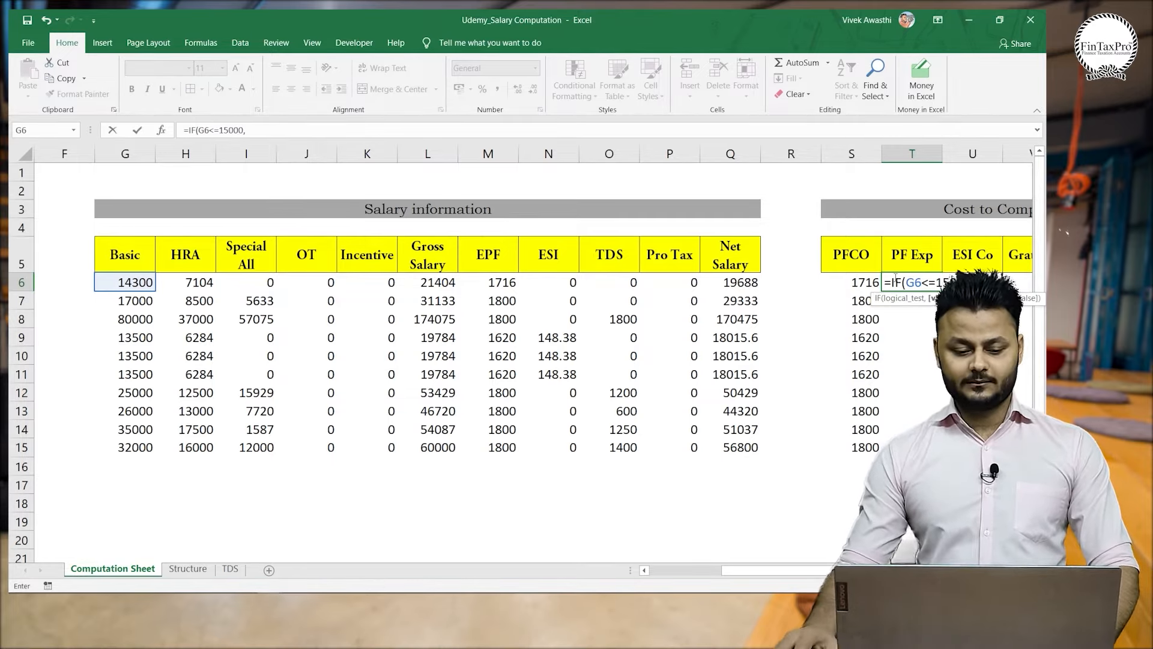
pyautogui.click(142, 283)
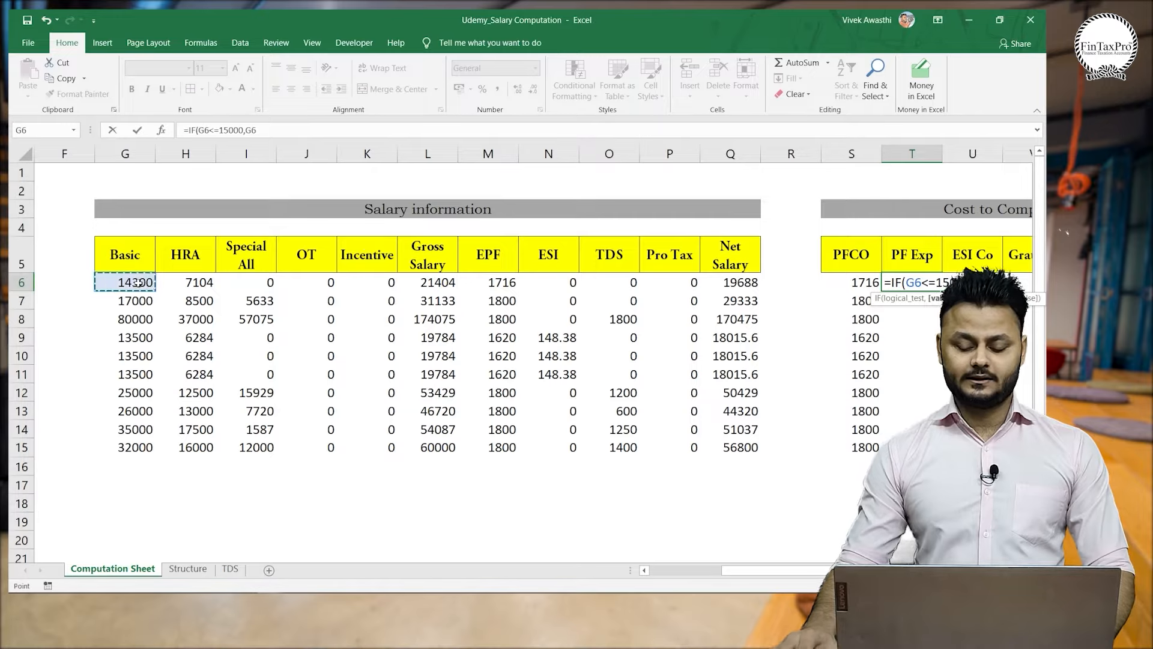
pyautogui.write('*1/100')
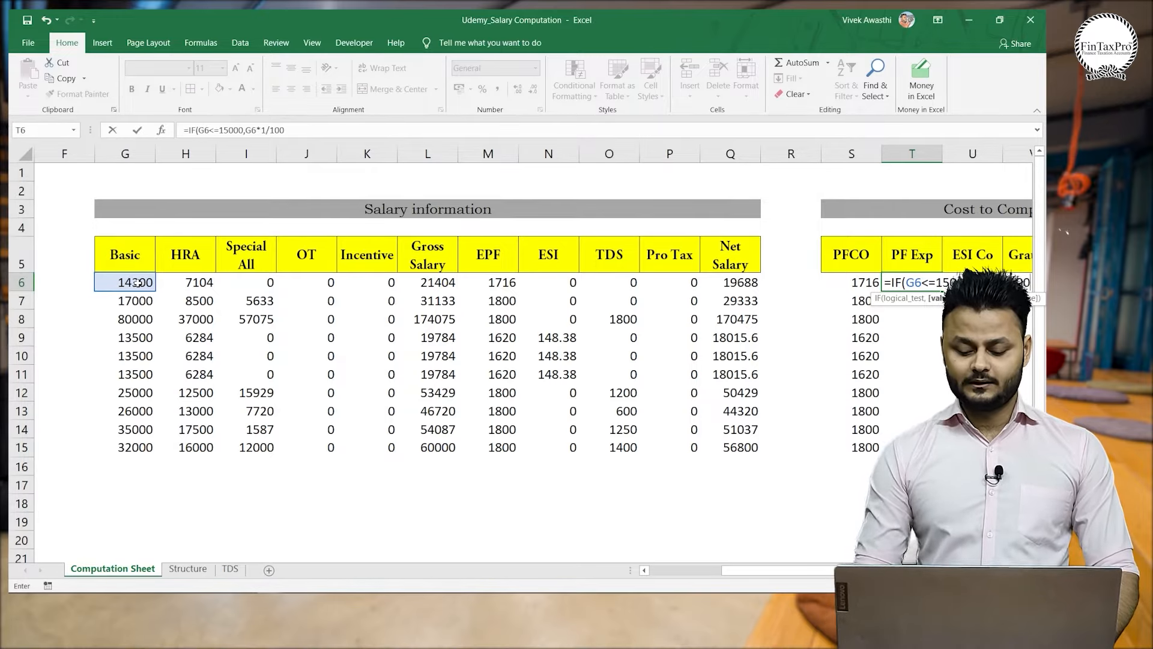
pyautogui.write(',')
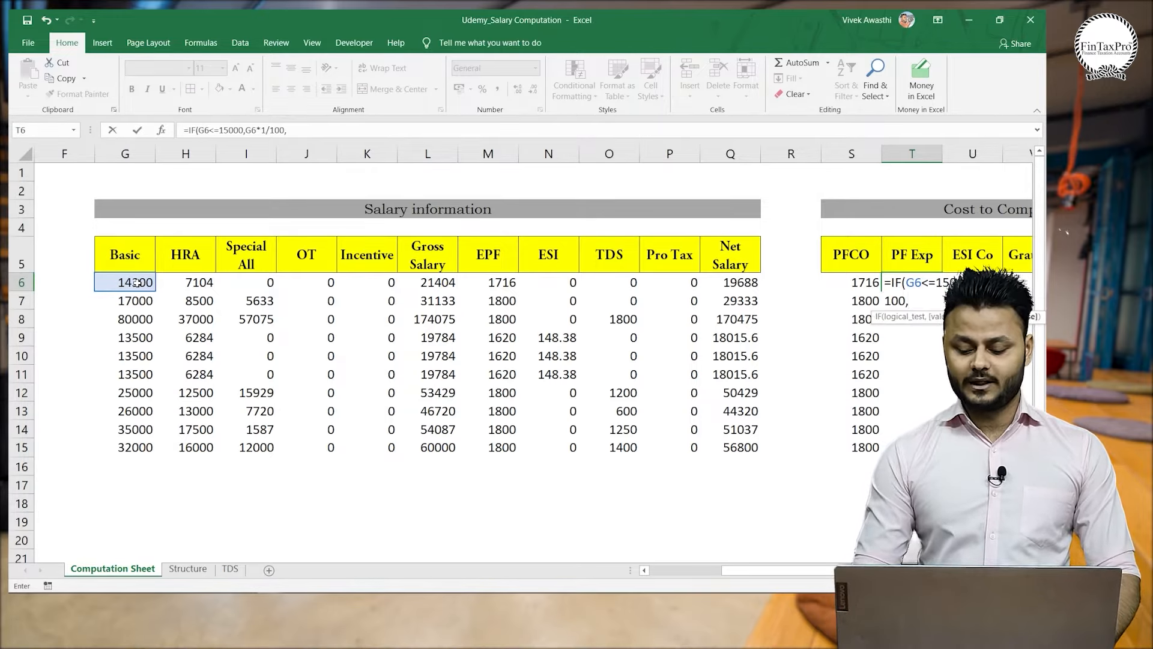
pyautogui.write('15000')
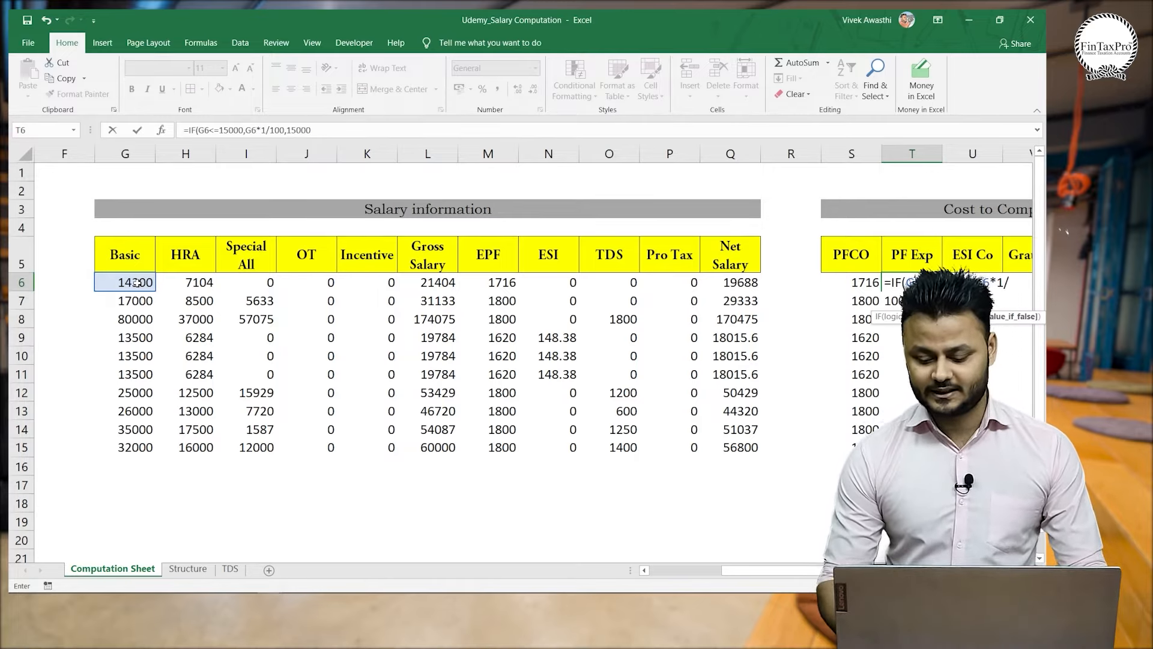
pyautogui.write('/100')
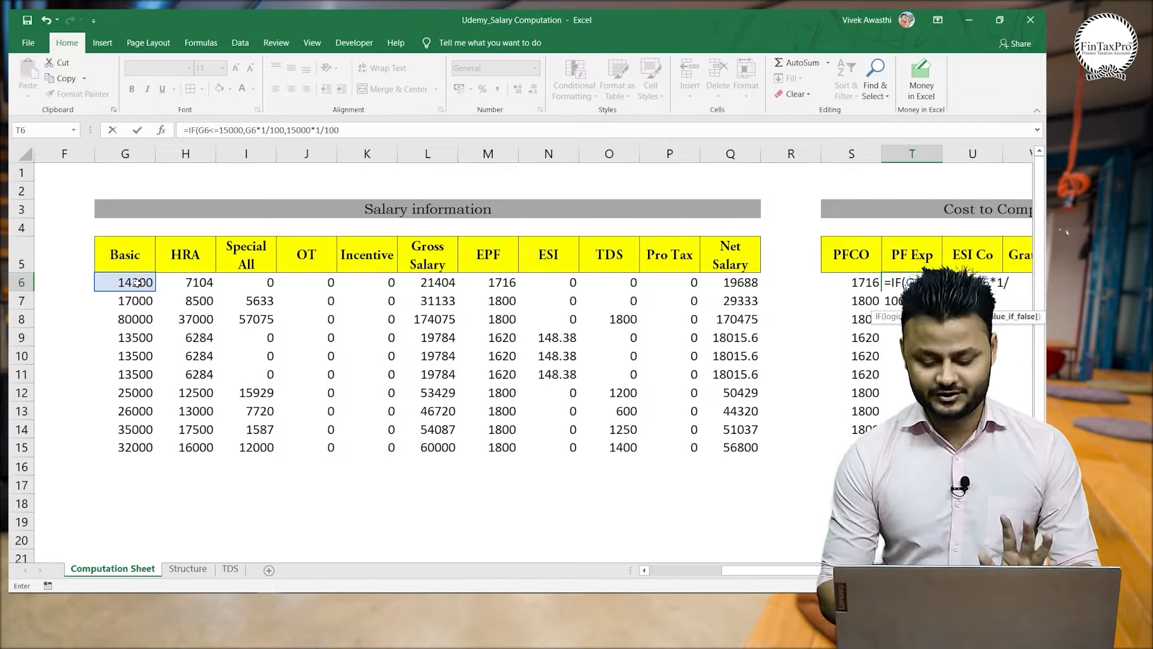
pyautogui.press('BackSpace')
pyautogui.press('BackSpace')
pyautogui.press('BackSpace')
pyautogui.press('BackSpace')
pyautogui.press('BackSpace')
pyautogui.press('BackSpace')
pyautogui.press('BackSpace')
pyautogui.press('BackSpace')
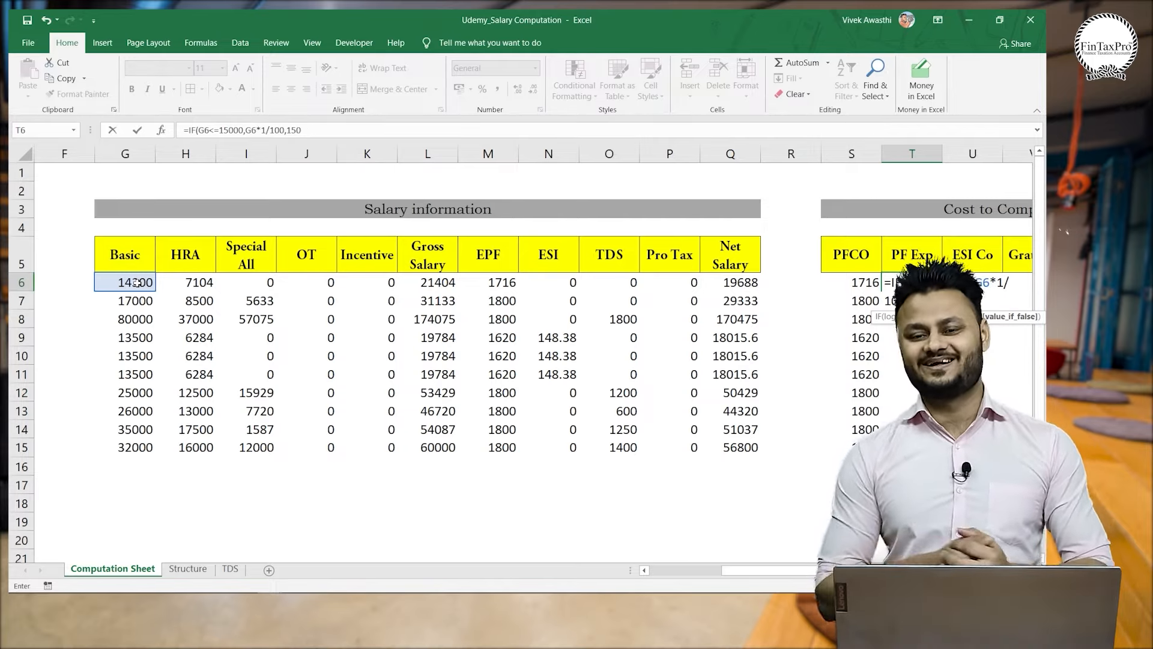
pyautogui.press('Return')
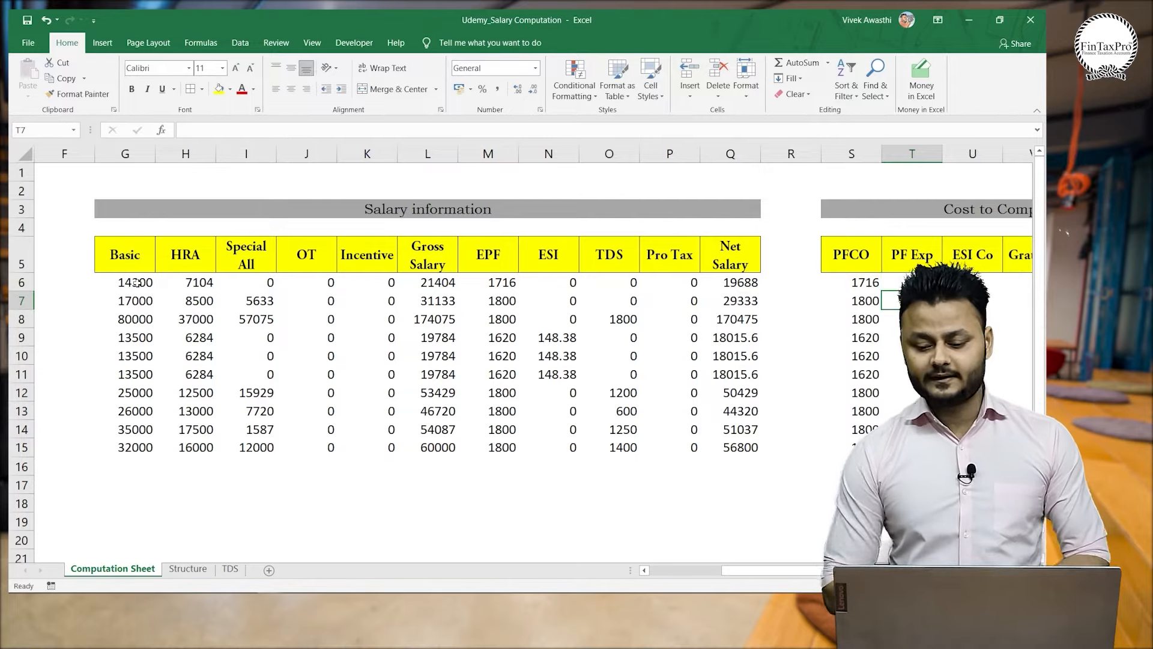
# Fill the PF Exp formula from T6 down to T15.
pyautogui.press('Up')
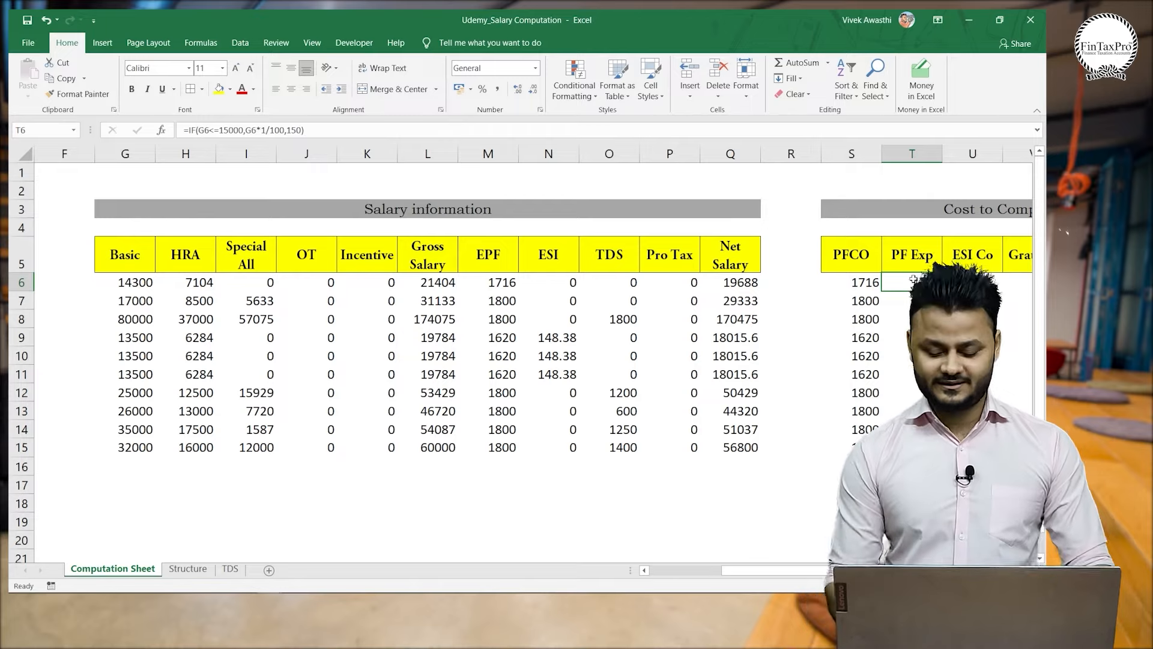
pyautogui.moveTo(913, 279); pyautogui.dragTo(912, 448)
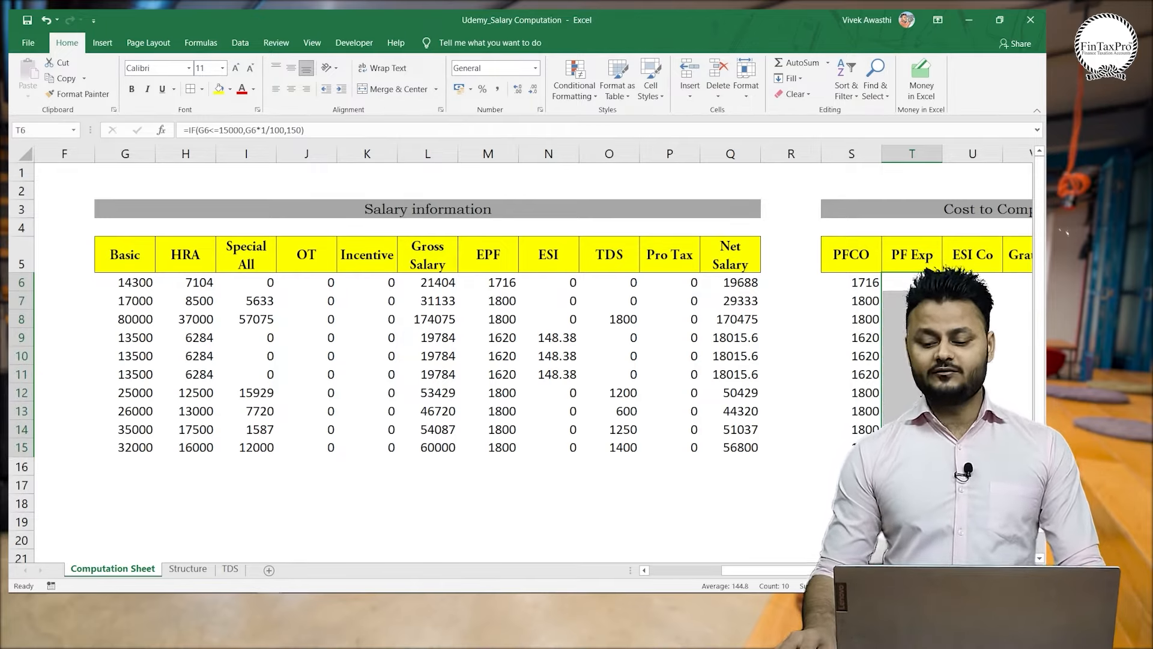
pyautogui.press('Down')
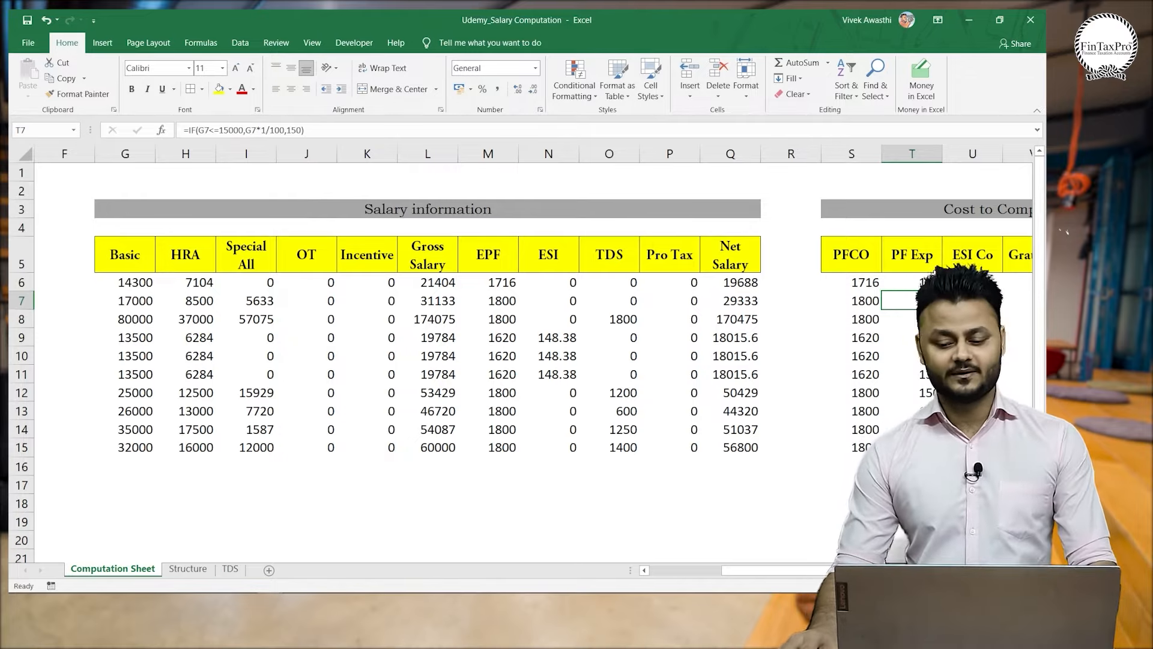
# Review the filled PF Exp column under Cost to Company, checking its formulas down to T12.
pyautogui.press('Right')
pyautogui.press('Right')
pyautogui.press('Right')
pyautogui.press('Right')
pyautogui.press('Right')
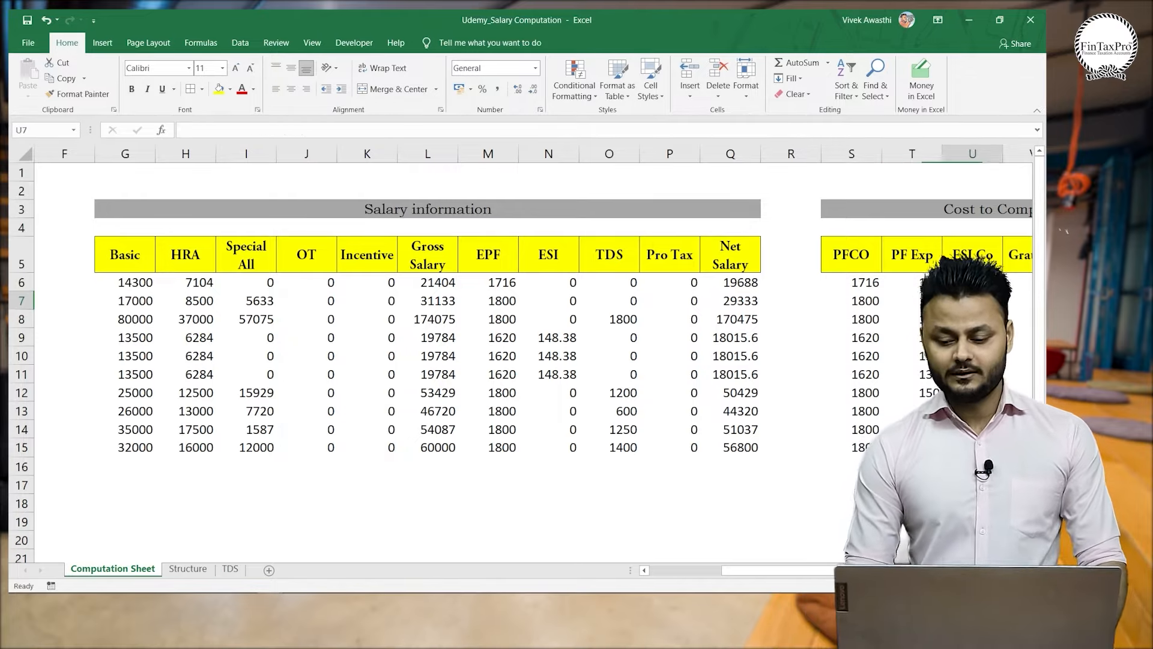
pyautogui.press('Left')
pyautogui.press('Left')
pyautogui.press('Left')
pyautogui.press('Left')
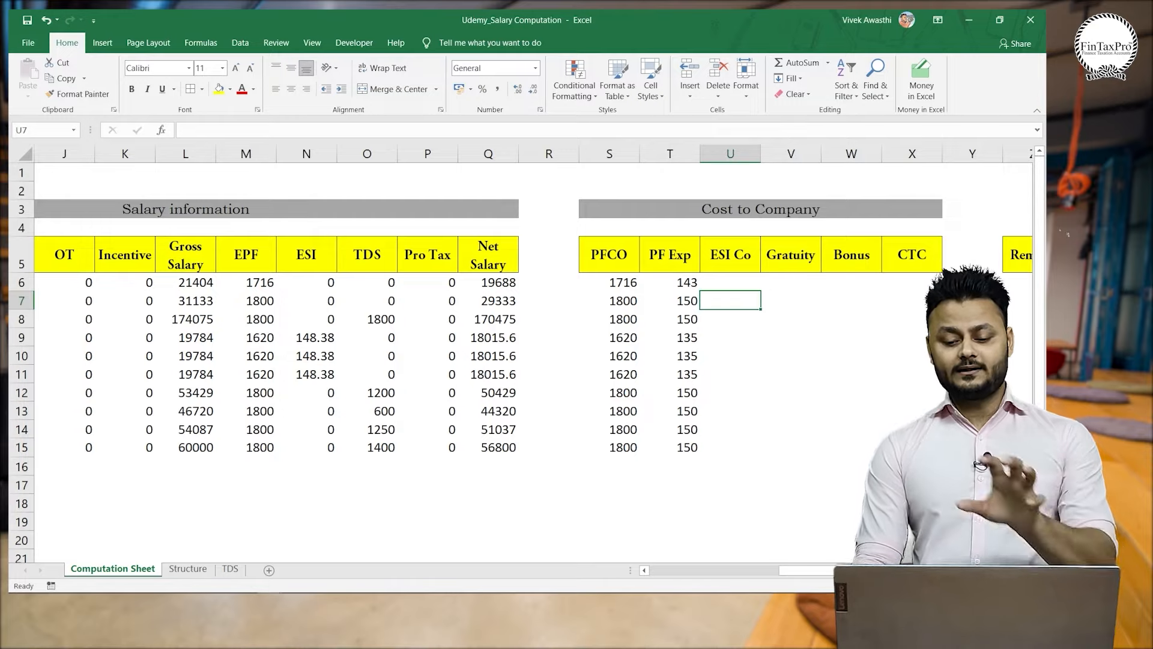
pyautogui.press('Up')
pyautogui.press('Up')
pyautogui.press('Left')
pyautogui.press('Left')
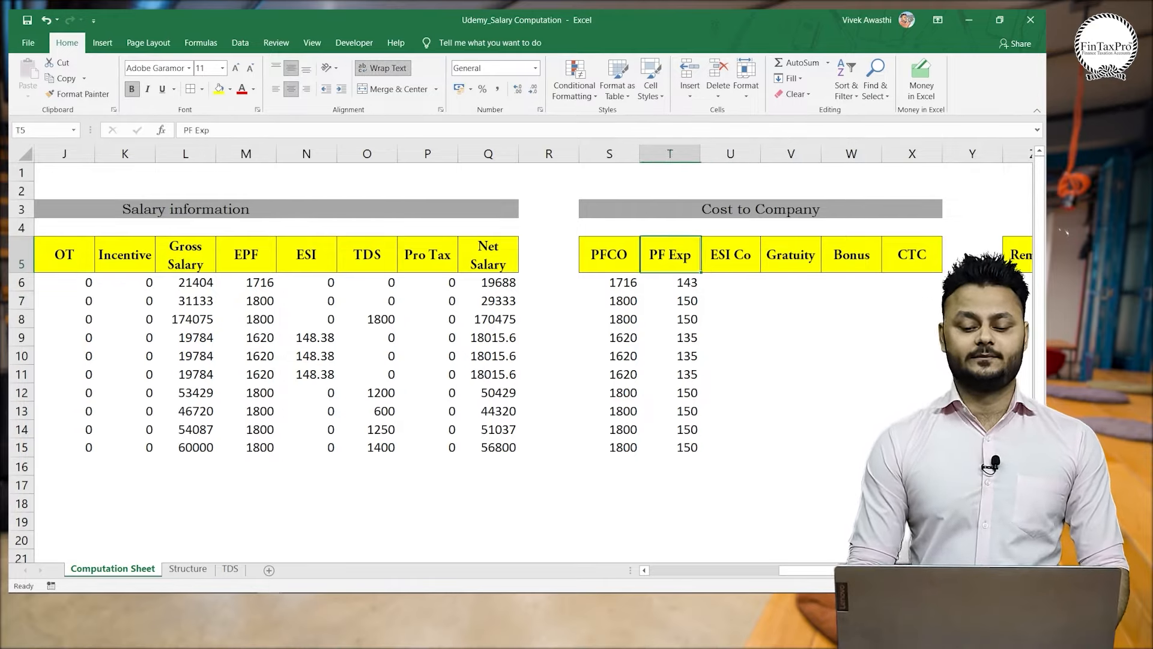
pyautogui.press('Right')
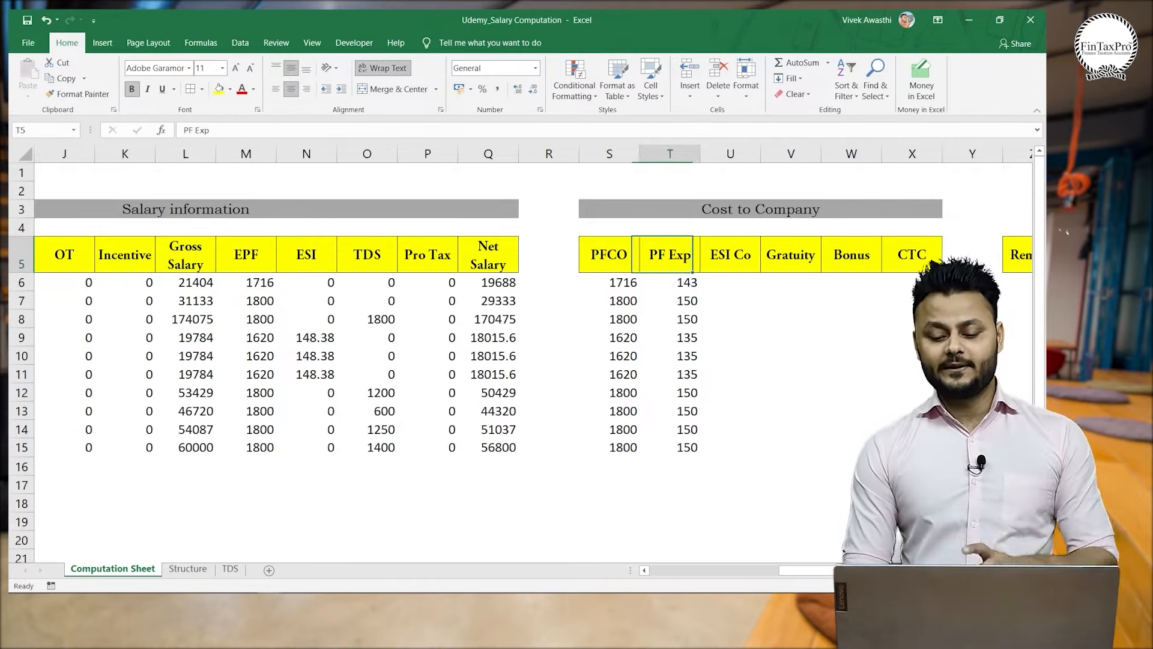
pyautogui.press('Down')
pyautogui.press('Down')
pyautogui.press('Down')
pyautogui.press('Down')
pyautogui.press('Down')
pyautogui.press('Down')
pyautogui.press('Down')
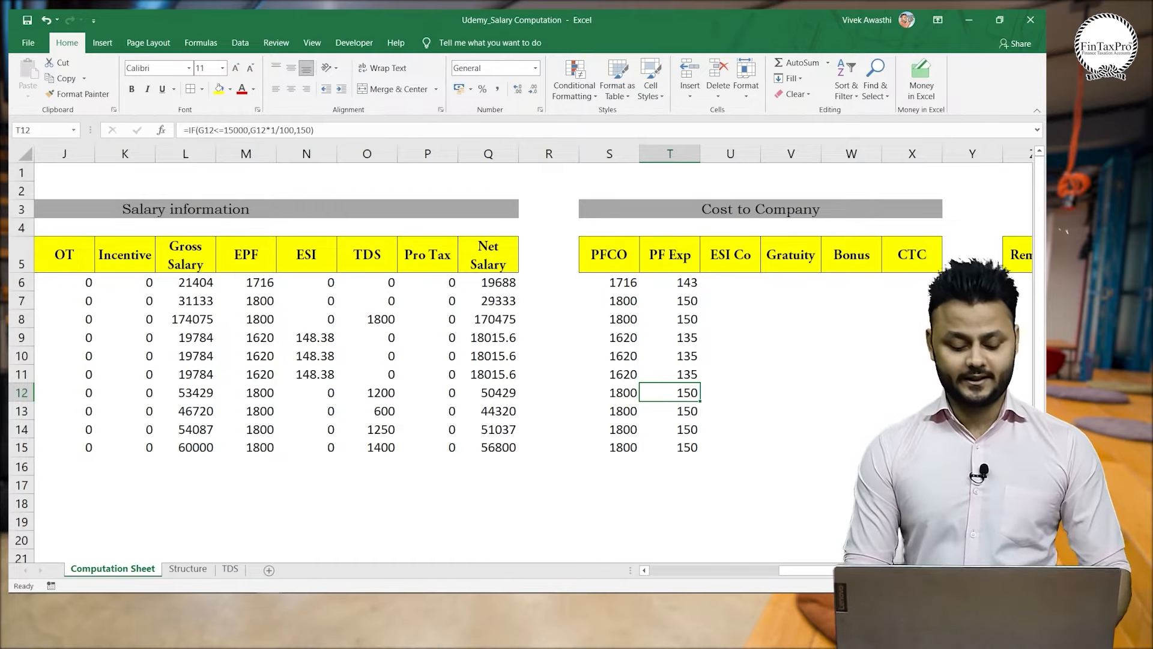
# Enter the ESI Co formula =N6/0.75*3.25 in U6, based on the employee's ESI in N6.
pyautogui.press('Right')
pyautogui.hotkey('ctrl', 'Up')
pyautogui.press('Down')
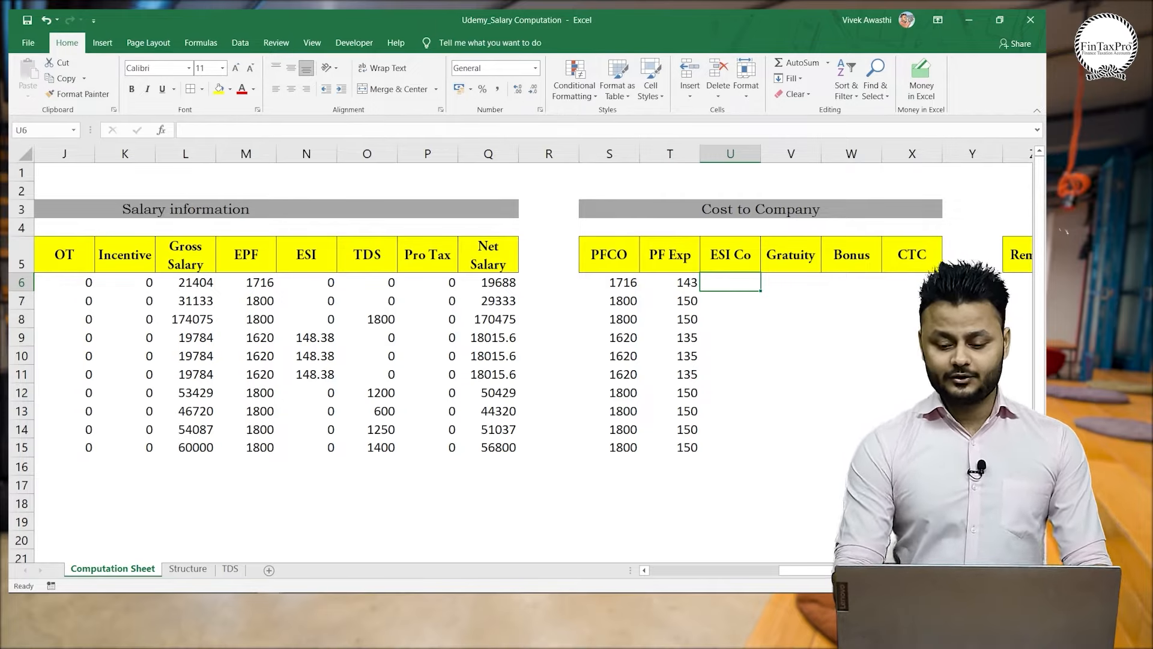
pyautogui.write('=')
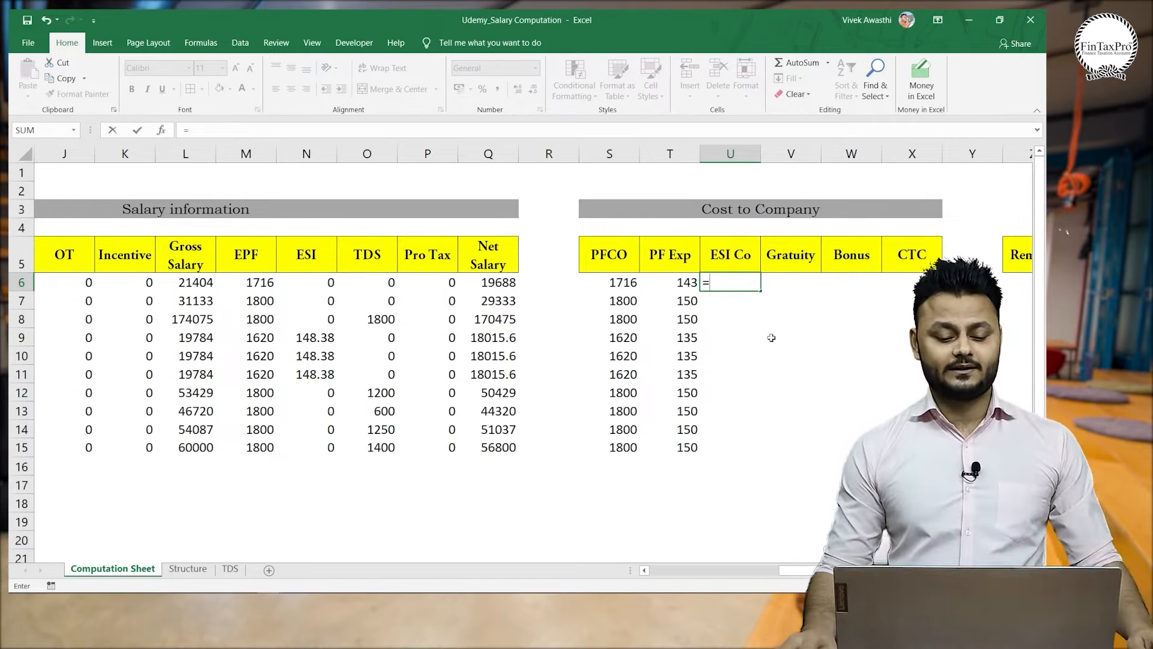
pyautogui.click(299, 283)
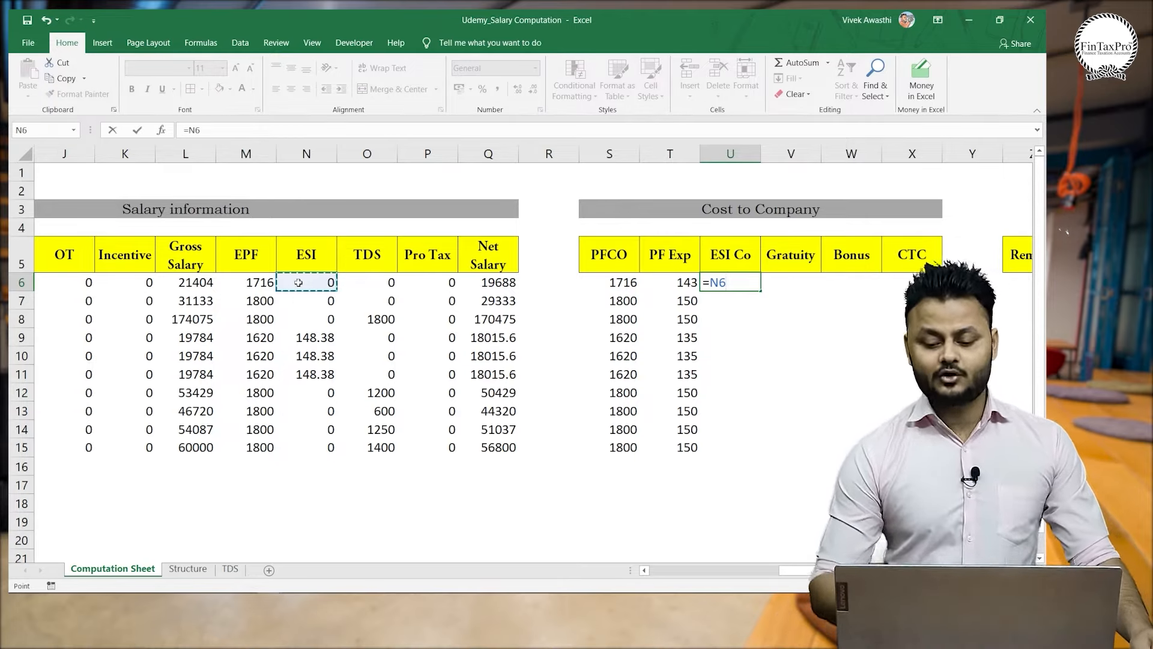
pyautogui.write('/')
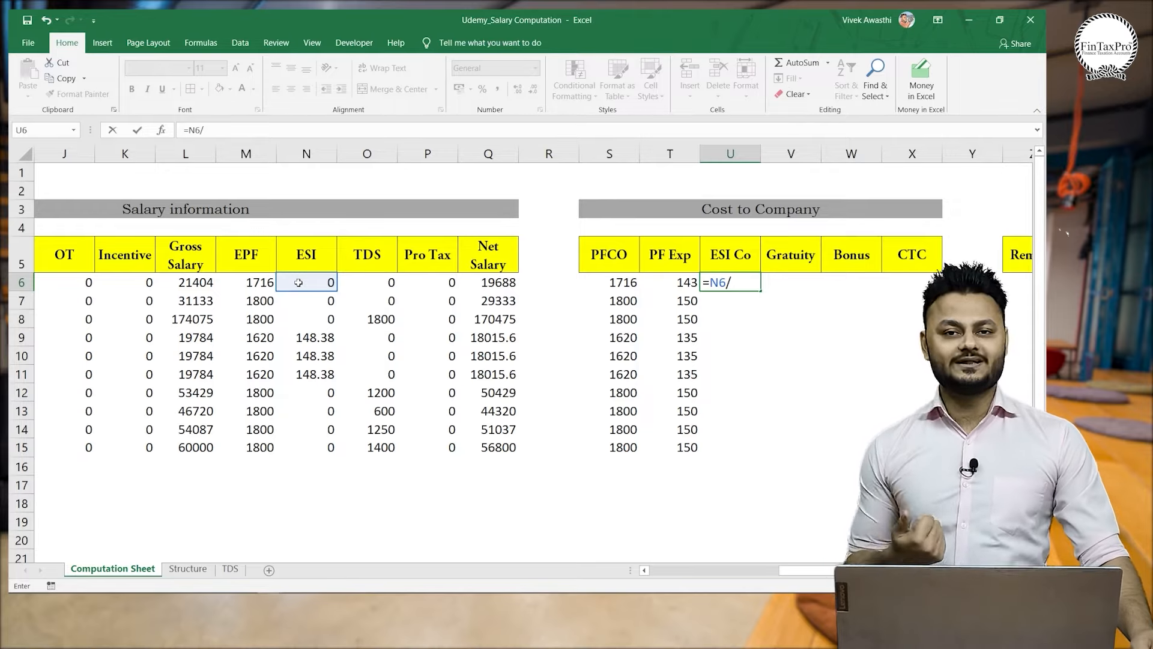
pyautogui.write('0.75')
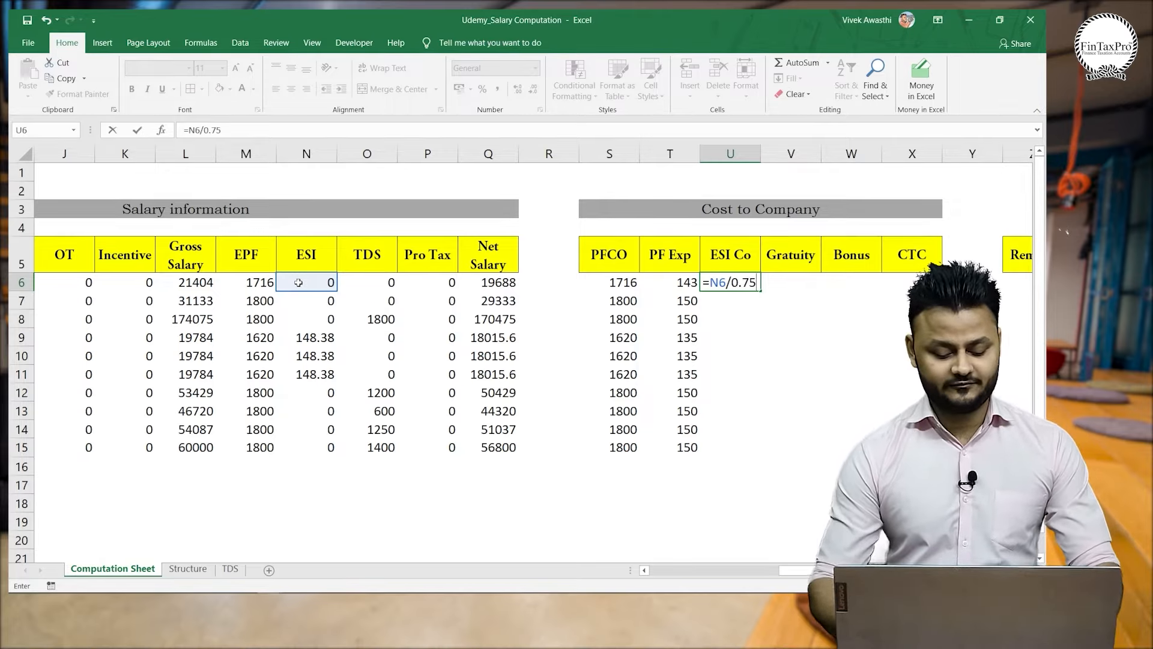
pyautogui.write('%')
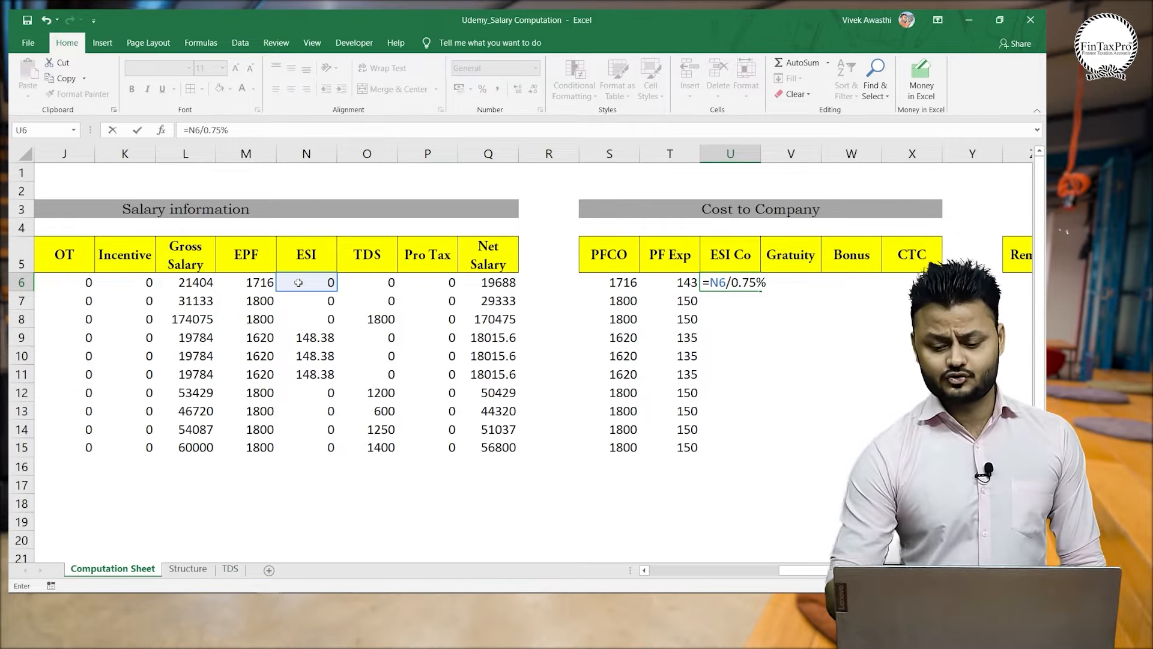
pyautogui.press('BackSpace')
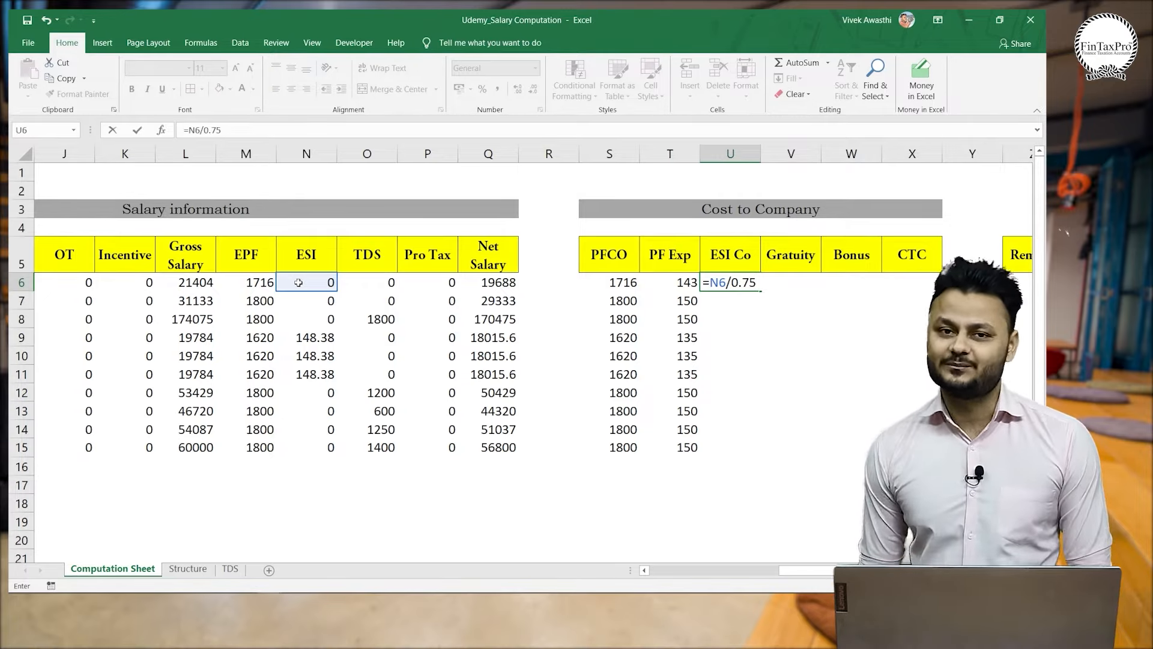
pyautogui.write('*3.')
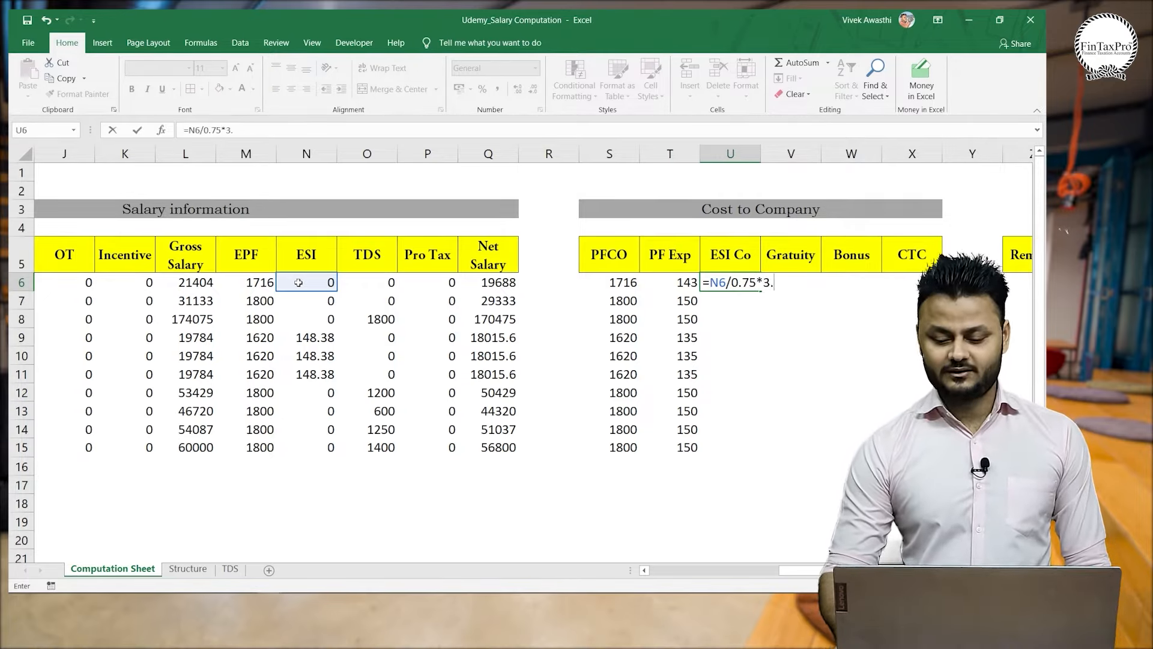
pyautogui.write('25')
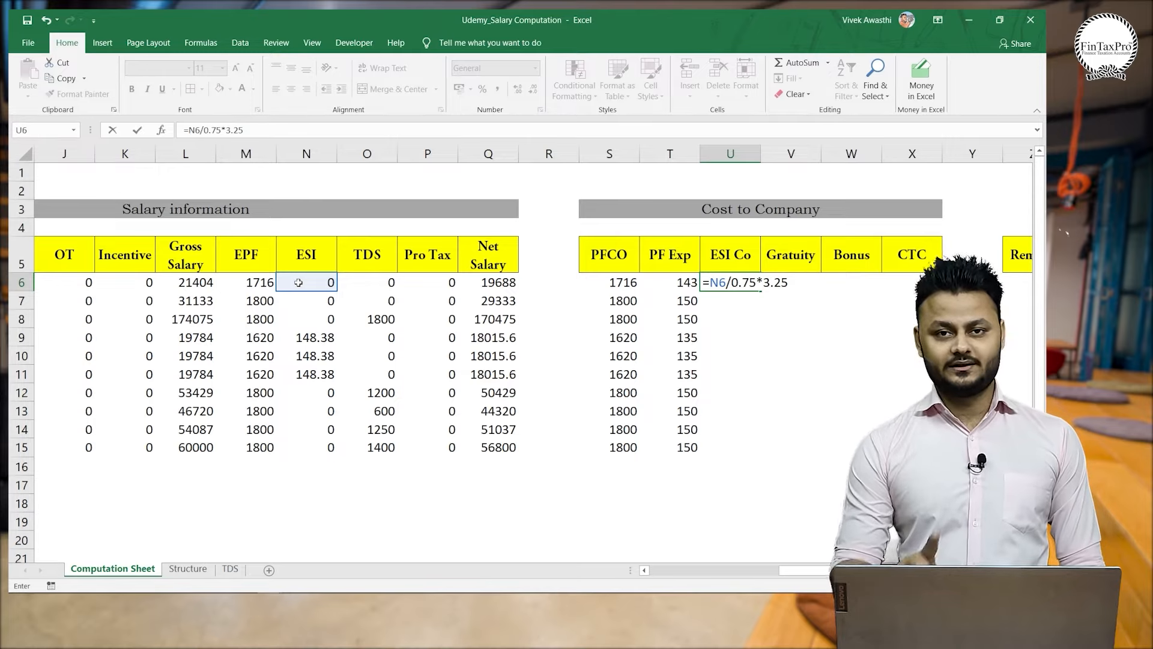
pyautogui.press('Return')
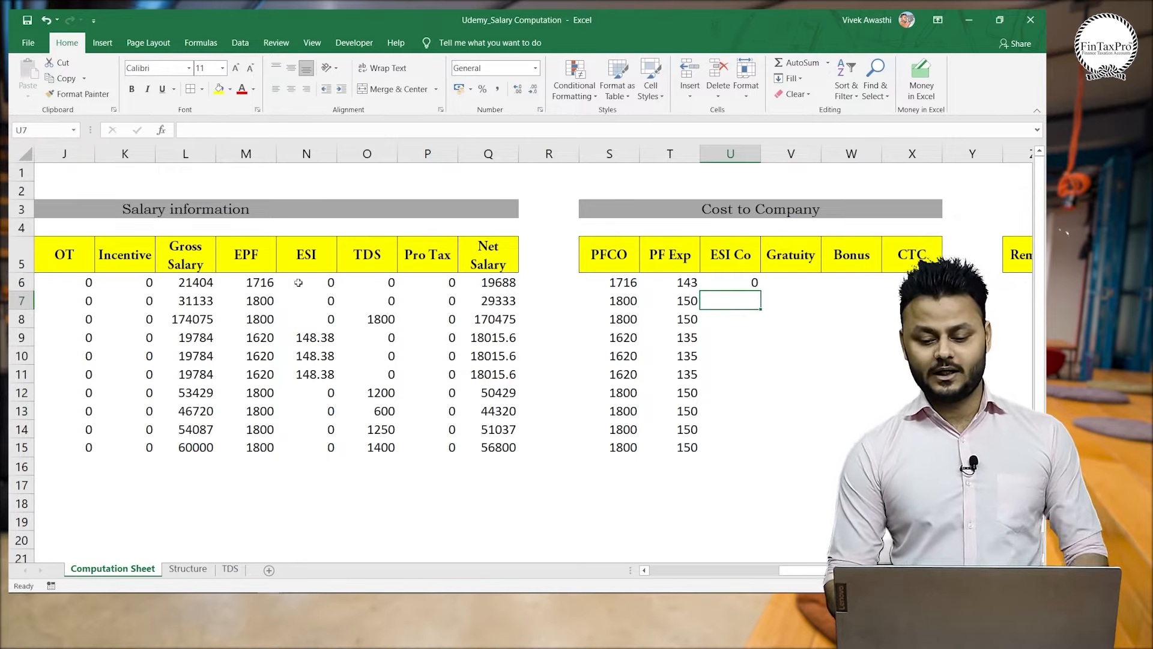
# Check the deduction cells in row 6 against the new ESI Co formula in U6.
pyautogui.press('Up')
pyautogui.press('Left')
pyautogui.press('Left')
pyautogui.press('Left')
pyautogui.press('Left')
pyautogui.press('Left')
pyautogui.press('Left')
pyautogui.press('Left')
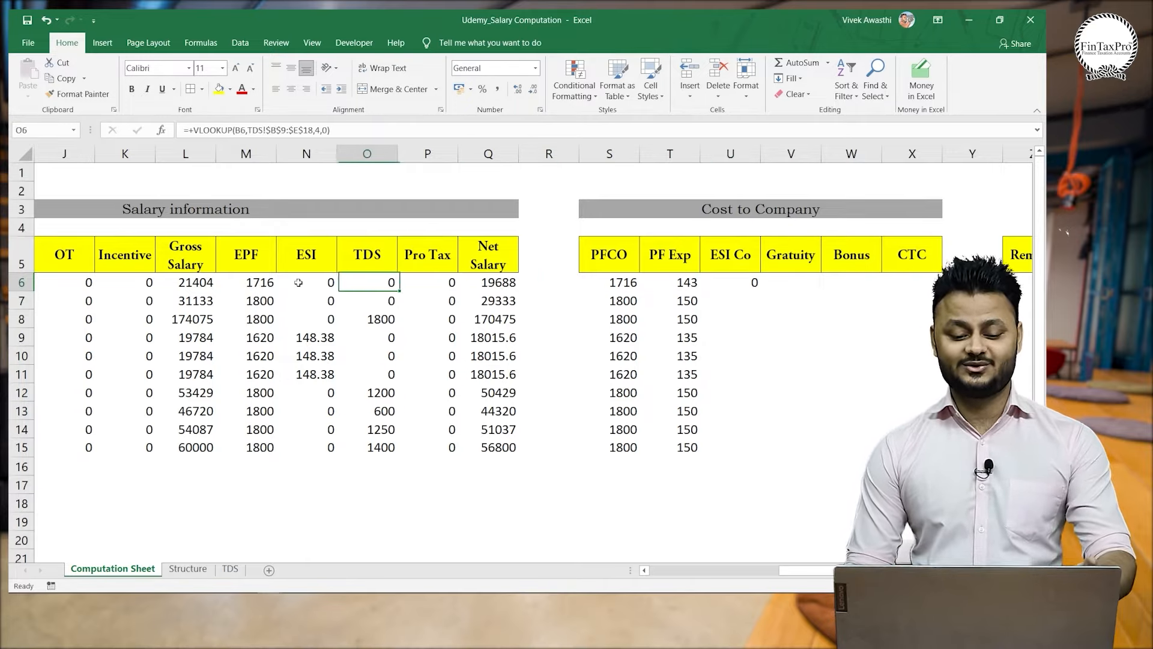
pyautogui.press('Right')
pyautogui.press('Right')
pyautogui.press('Right')
pyautogui.press('Right')
pyautogui.press('Right')
pyautogui.press('Right')
pyautogui.press('Right')
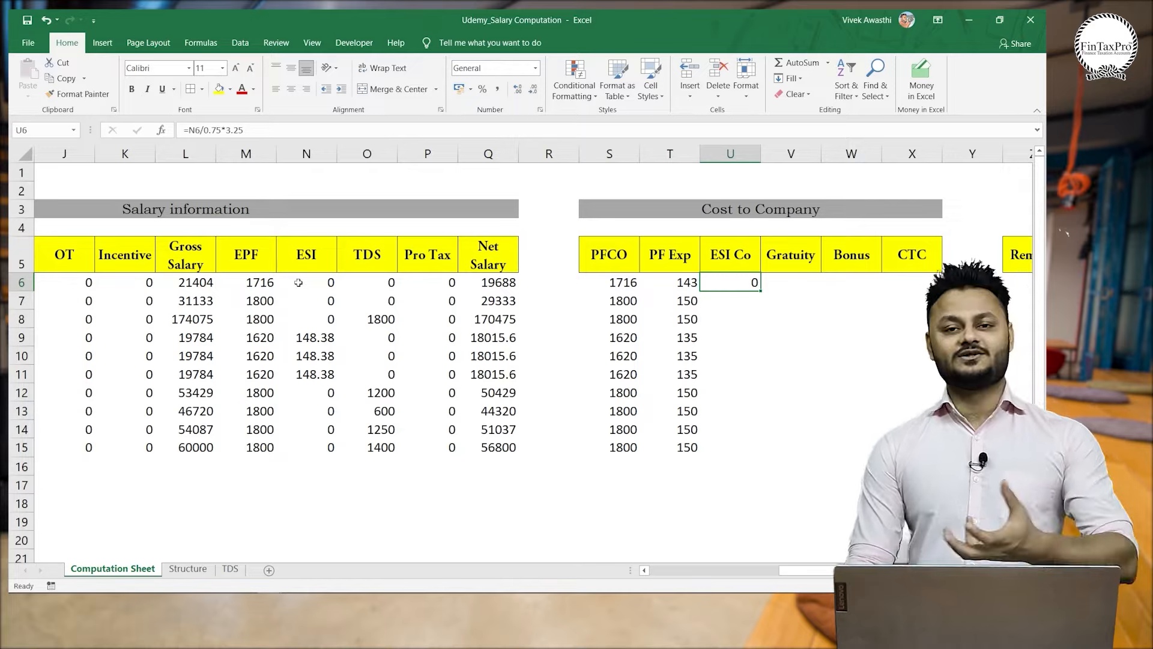
# Fill the ESI Co formula from U6 down to U15.
pyautogui.press('Left')
pyautogui.hotkey('ctrl', 'Down')
pyautogui.press('Right')
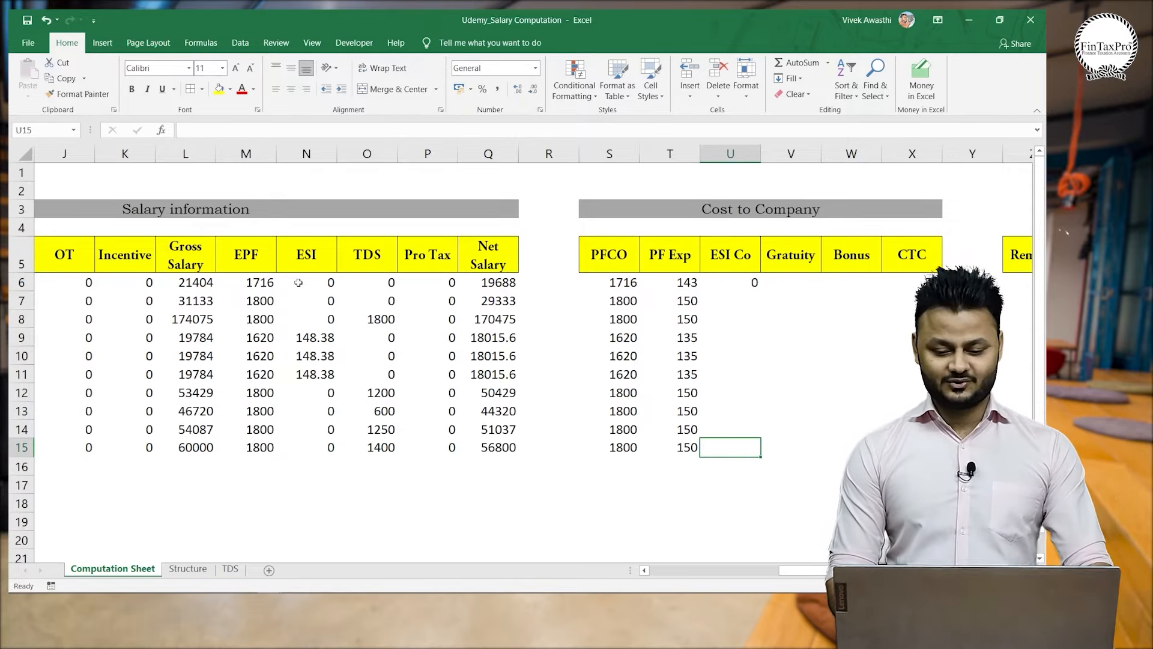
pyautogui.hotkey('shift', 'Up')
pyautogui.hotkey('ctrl', 'shift', 'Up')
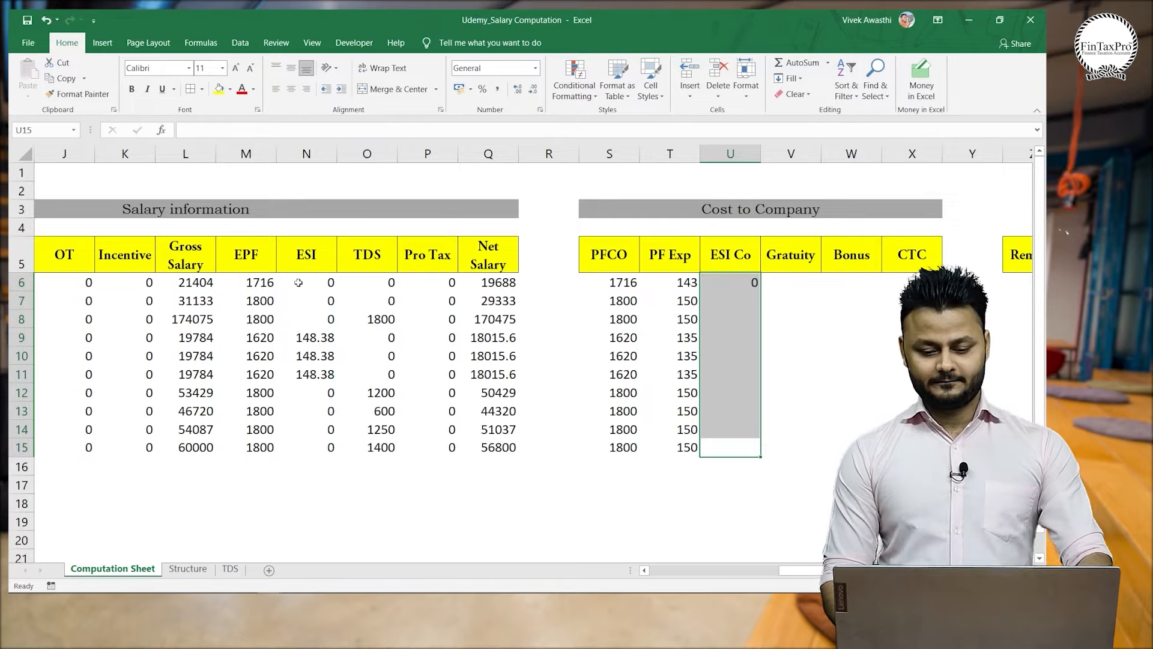
pyautogui.hotkey('ctrl', 'd')
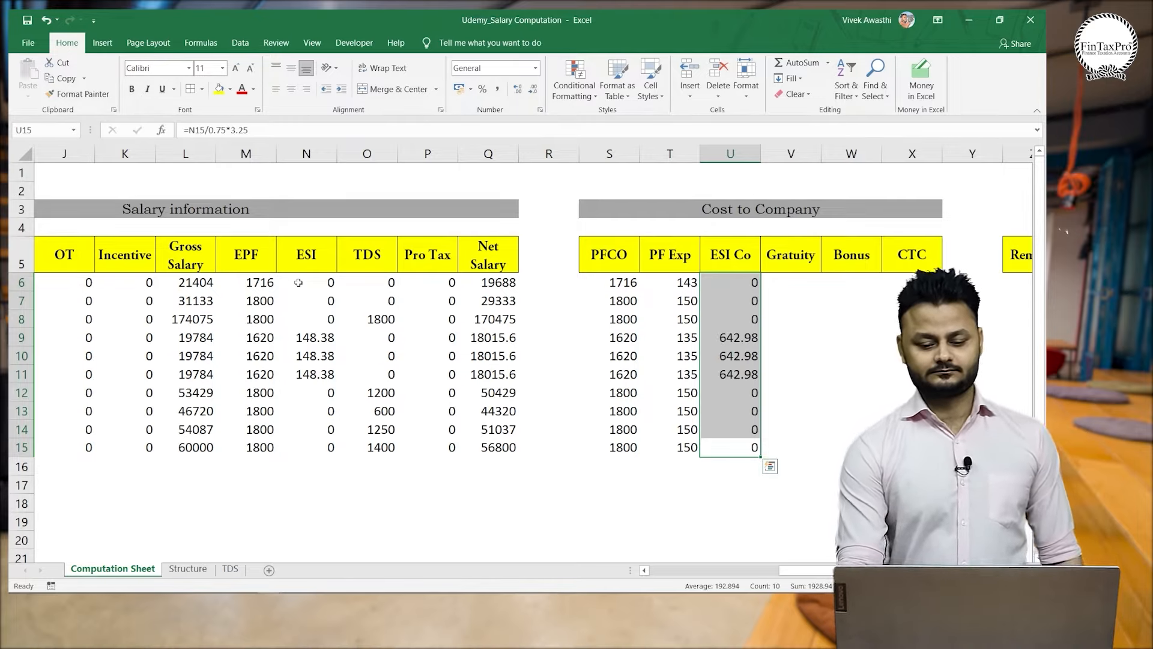
# Review the filled ESI Co column, checking the formulas in the rows between U6 and U15.
pyautogui.press('Left')
pyautogui.press('Left')
pyautogui.press('Left')
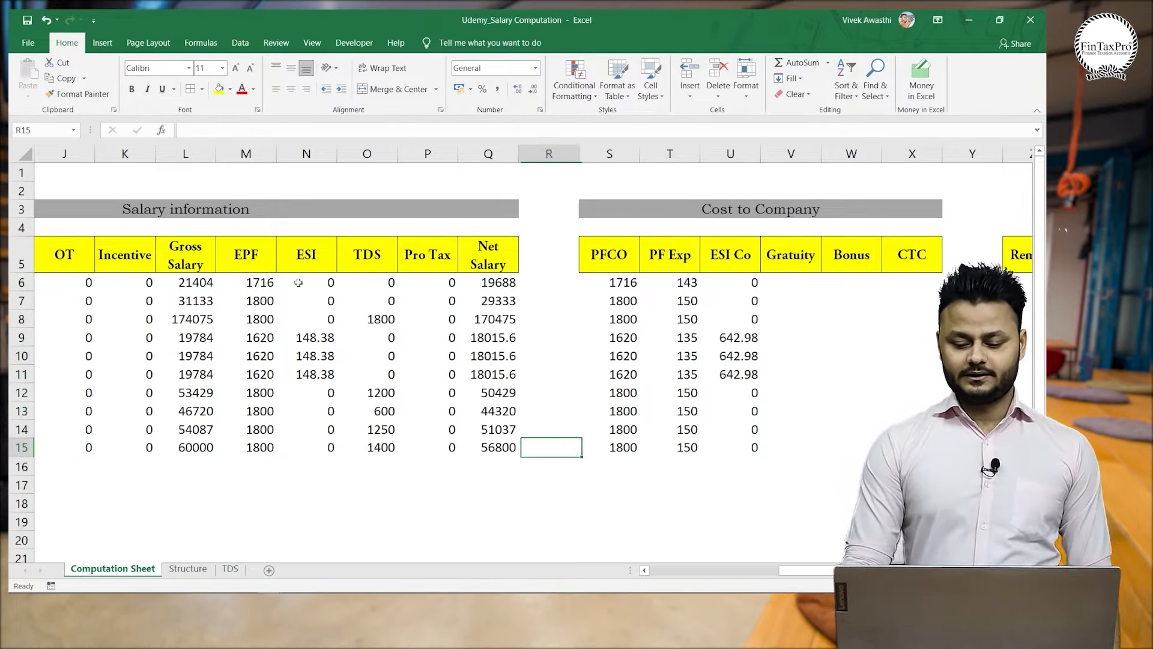
pyautogui.press('Right')
pyautogui.press('Right')
pyautogui.press('Right')
pyautogui.press('Right')
pyautogui.press('Right')
pyautogui.press('Left')
pyautogui.press('Left')
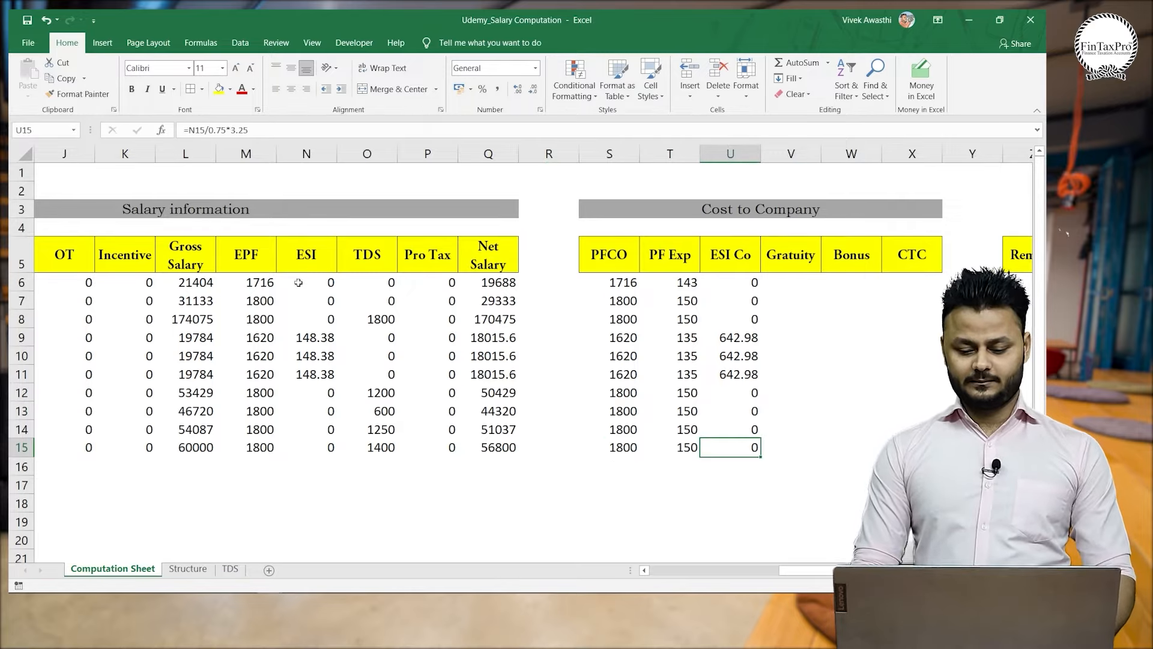
pyautogui.press('Left')
pyautogui.press('Right')
pyautogui.press('Up')
pyautogui.press('Up')
pyautogui.press('Up')
pyautogui.press('Up')
pyautogui.press('Up')
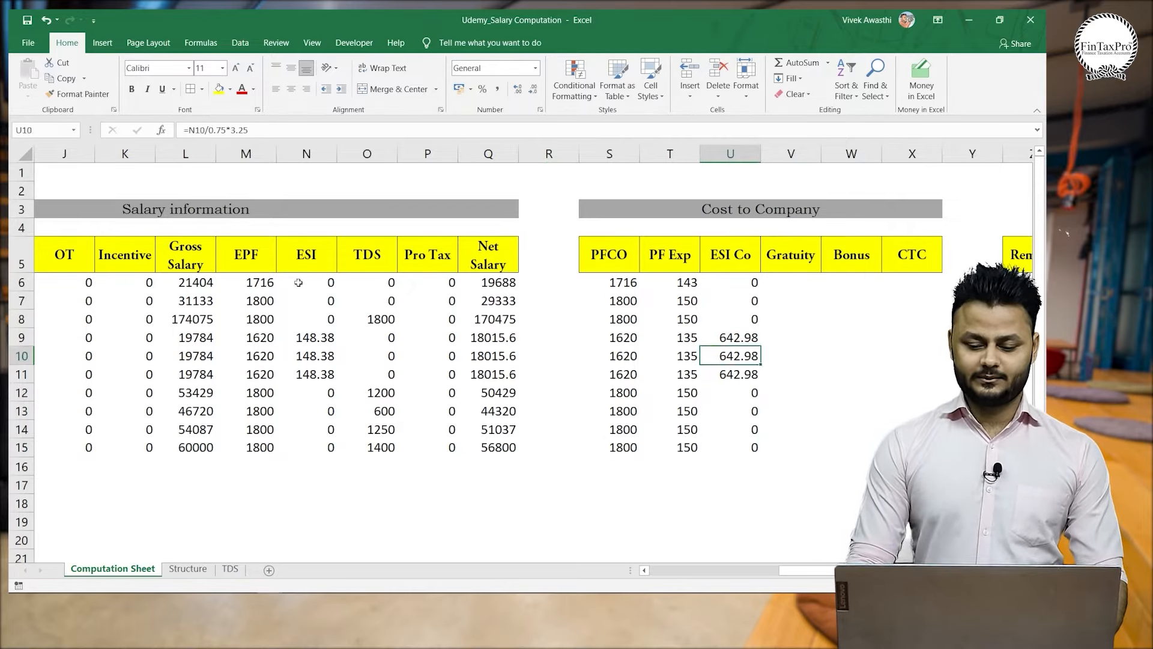
pyautogui.press('Up')
pyautogui.press('Up')
pyautogui.press('Up')
pyautogui.press('Up')
pyautogui.press('Up')
pyautogui.press('Up')
pyautogui.press('Down')
pyautogui.press('Down')
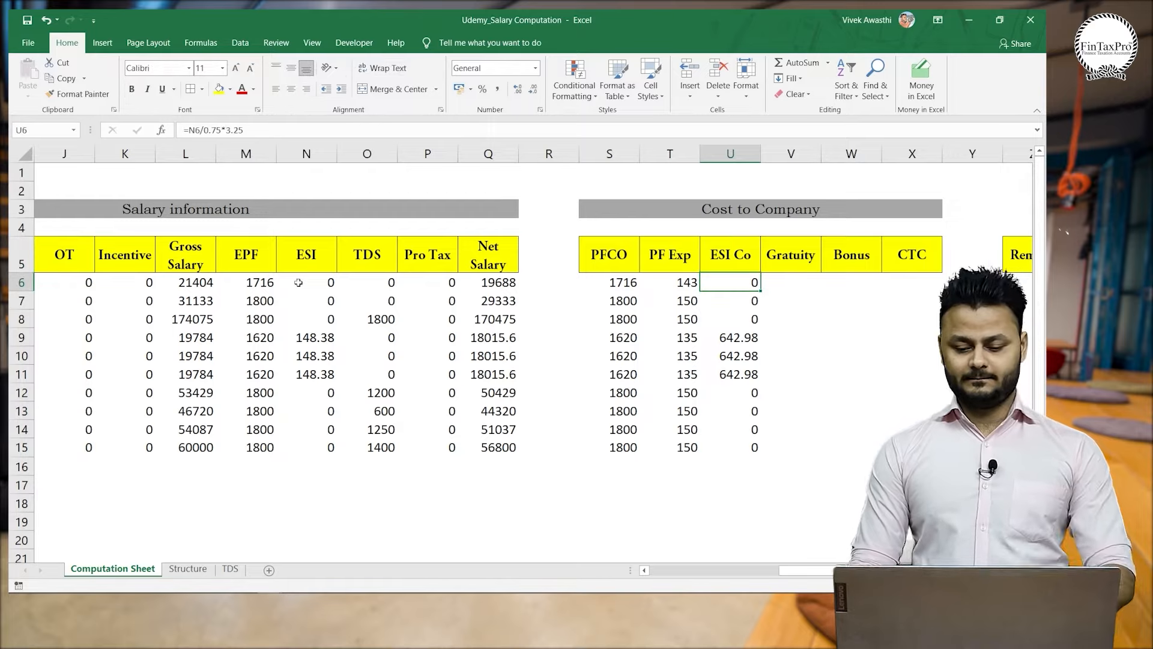
pyautogui.press('Up')
pyautogui.press('Up')
pyautogui.press('Up')
pyautogui.press('Down')
pyautogui.press('Down')
pyautogui.press('Down')
pyautogui.press('Down')
pyautogui.press('Down')
pyautogui.press('Down')
pyautogui.press('Down')
pyautogui.press('Down')
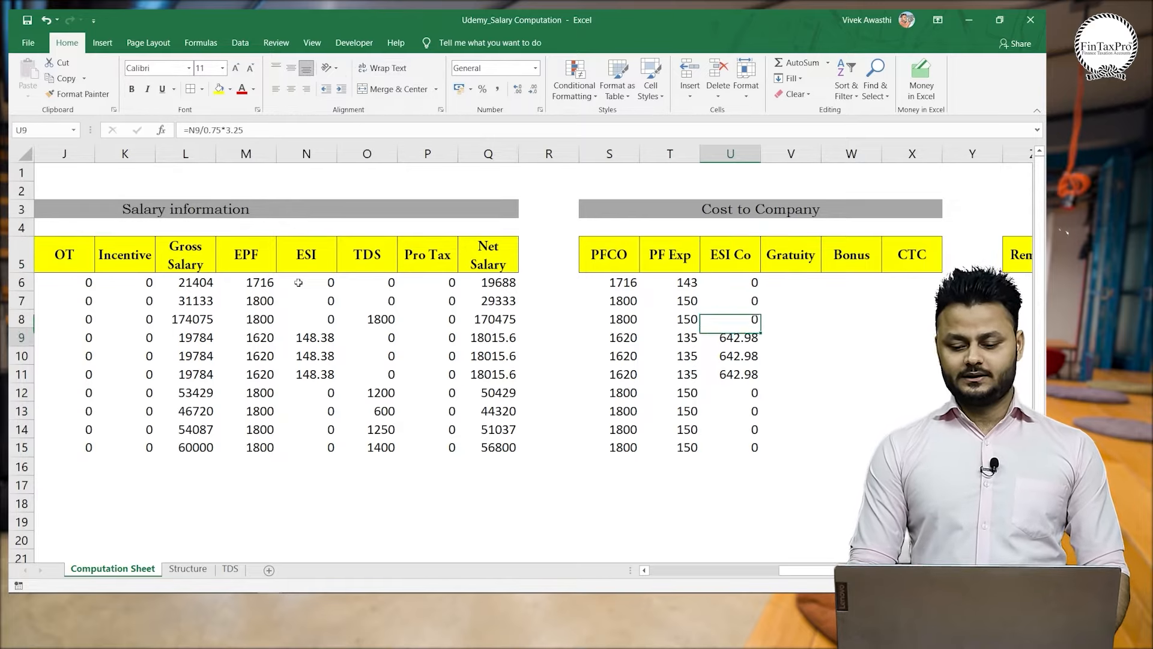
pyautogui.press('Down')
pyautogui.press('Down')
pyautogui.press('Up')
pyautogui.press('Up')
pyautogui.press('Up')
pyautogui.press('Up')
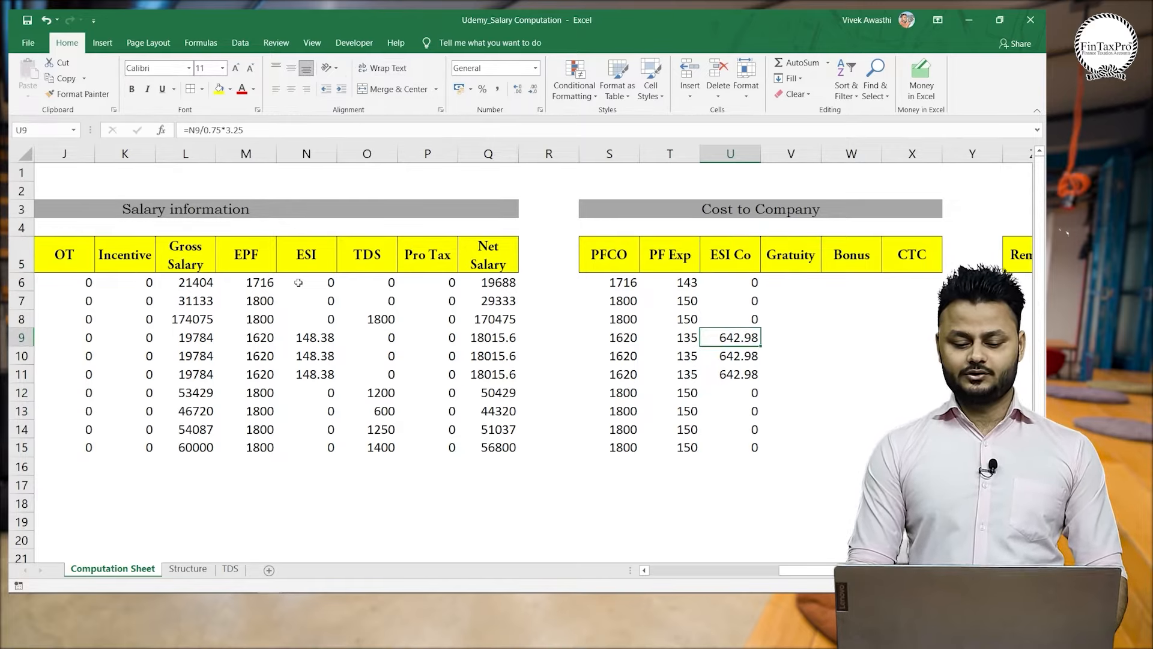
# Compare the ESI Co amount in row 9 with the employee's ESI and other deductions in that row.
pyautogui.press('Left')
pyautogui.press('Left')
pyautogui.press('Left')
pyautogui.press('Left')
pyautogui.press('Left')
pyautogui.press('Left')
pyautogui.press('Left')
pyautogui.press('Right')
pyautogui.press('Right')
pyautogui.press('Right')
pyautogui.press('Right')
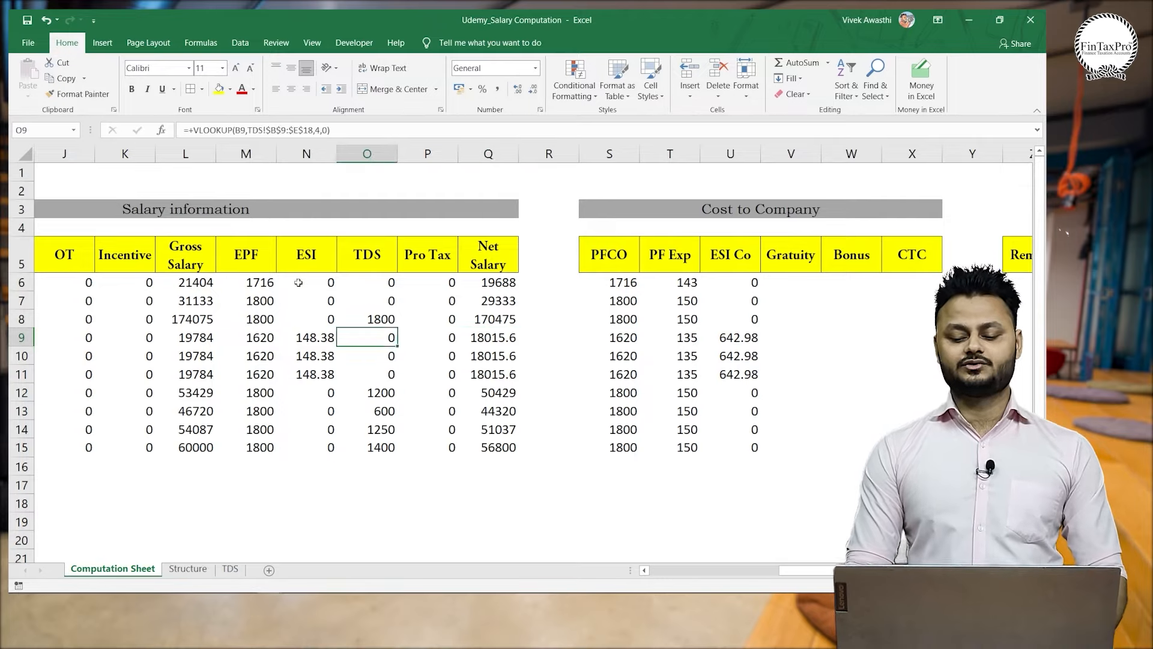
pyautogui.press('Right')
pyautogui.press('Right')
pyautogui.press('Right')
pyautogui.press('Right')
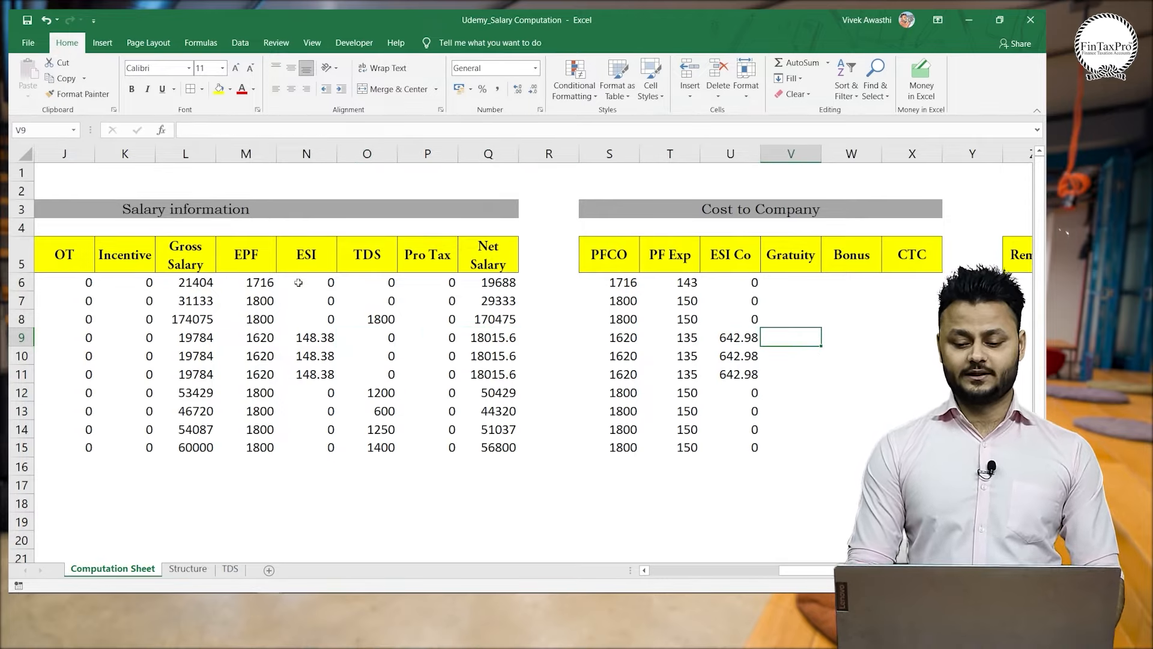
# Switch to the Salary April_Template workbook and examine the Gratuity formulas in its Cost to Company section, from W16 up to W7.
pyautogui.press('Up')
pyautogui.press('Up')
pyautogui.press('Up')
pyautogui.press('Up')
pyautogui.press('Down')
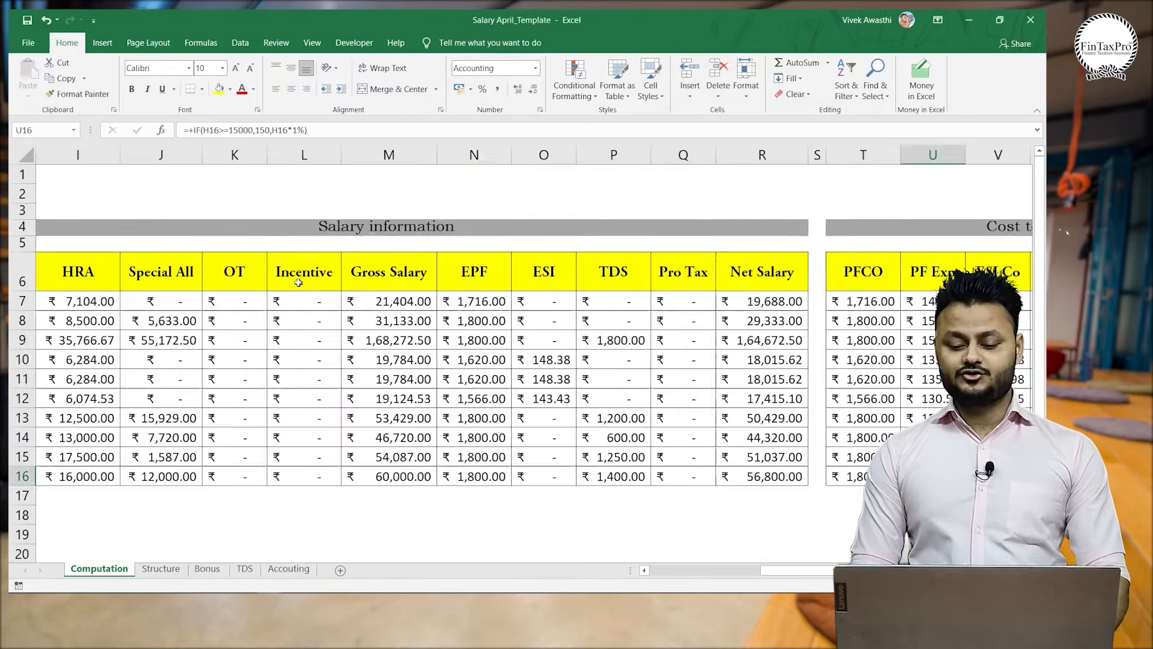
pyautogui.hotkey('ctrl', 'End')
pyautogui.press('Left')
pyautogui.press('Left')
pyautogui.press('Left')
pyautogui.press('Left')
pyautogui.press('Left')
pyautogui.press('Left')
pyautogui.press('Left')
pyautogui.press('Left')
pyautogui.press('Left')
pyautogui.press('Left')
pyautogui.press('Left')
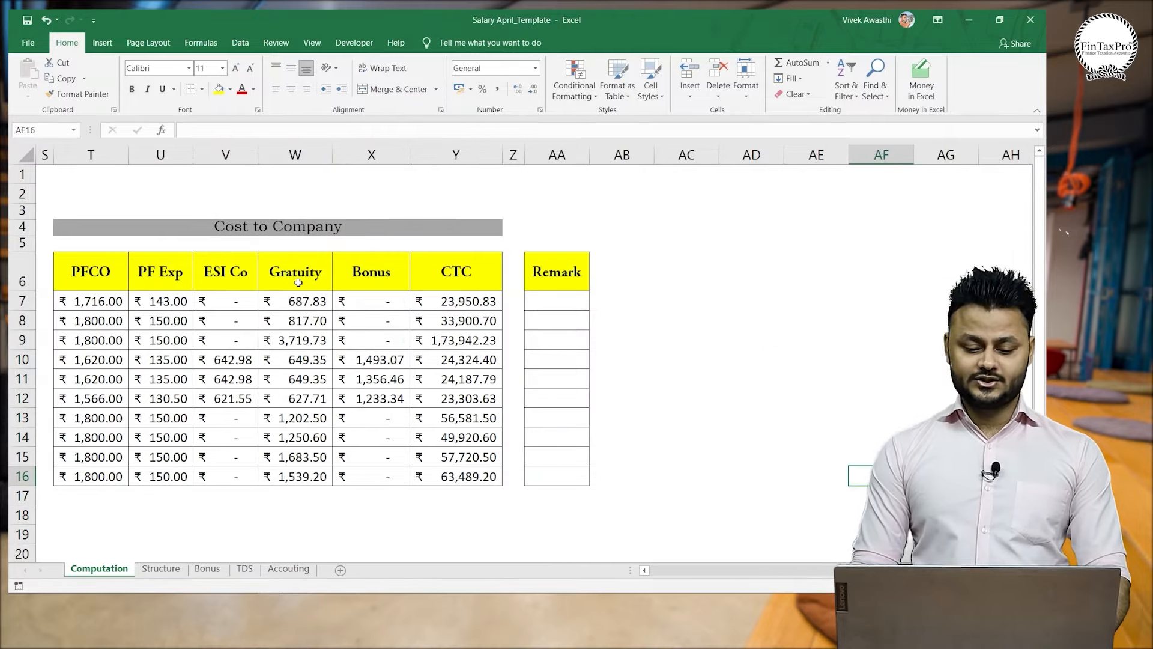
pyautogui.press('Right')
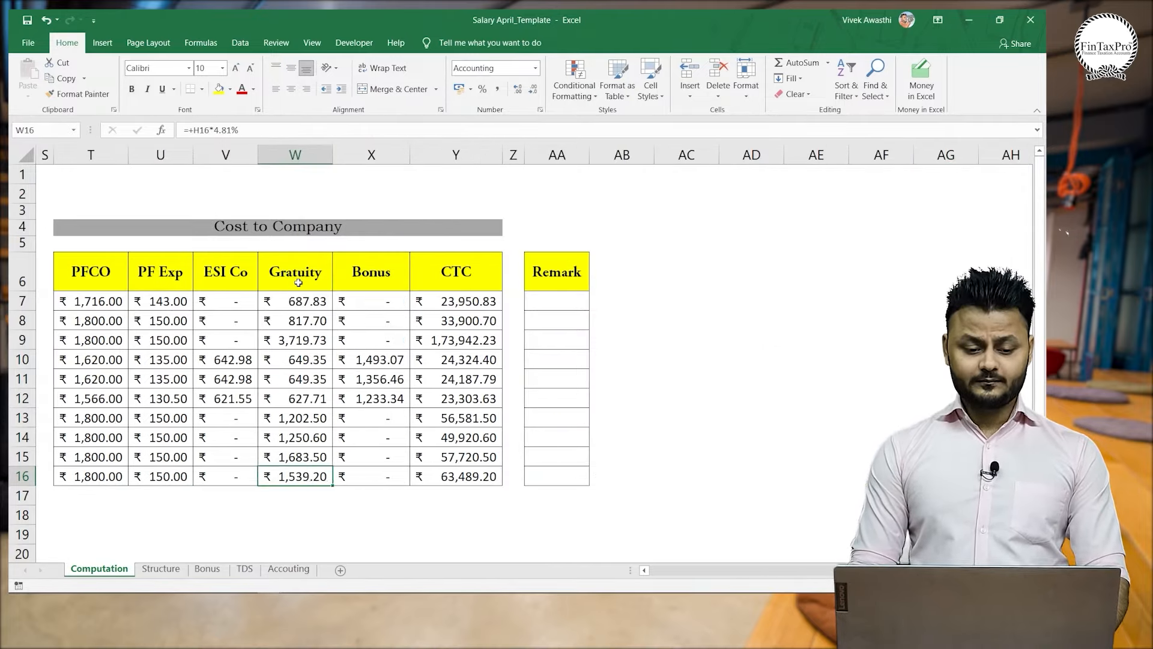
pyautogui.press('Up')
pyautogui.press('Up')
pyautogui.press('Up')
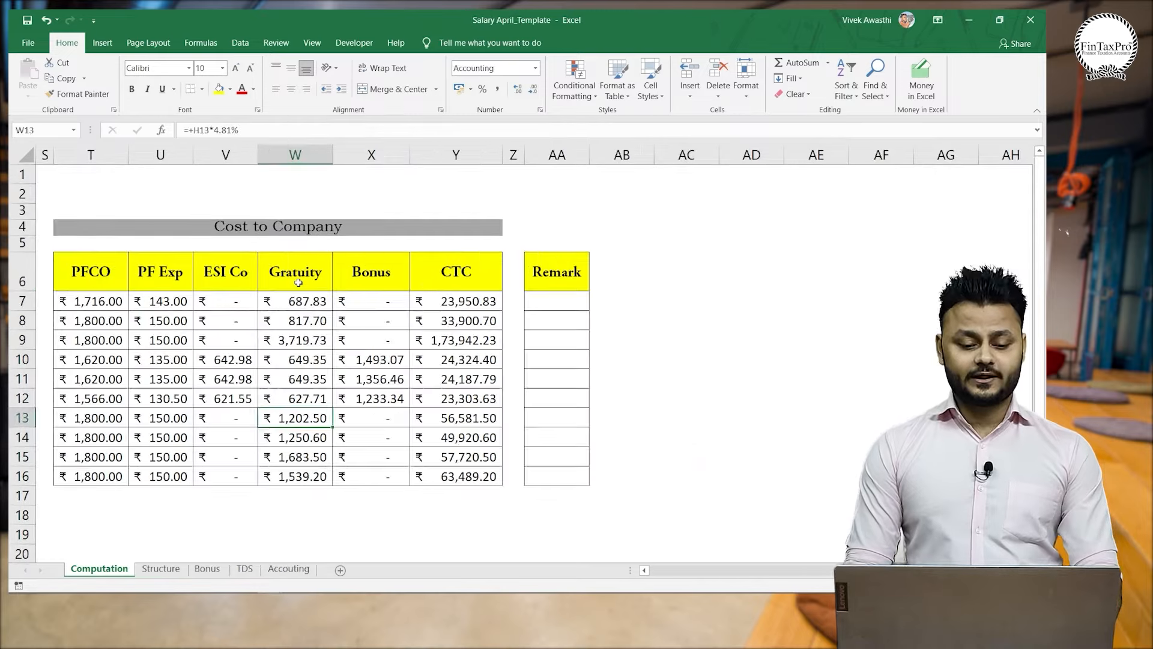
pyautogui.press('Up')
pyautogui.press('Up')
pyautogui.press('Up')
pyautogui.press('Up')
pyautogui.press('Up')
pyautogui.press('Up')
pyautogui.press('XF86AudioLowerVolume')
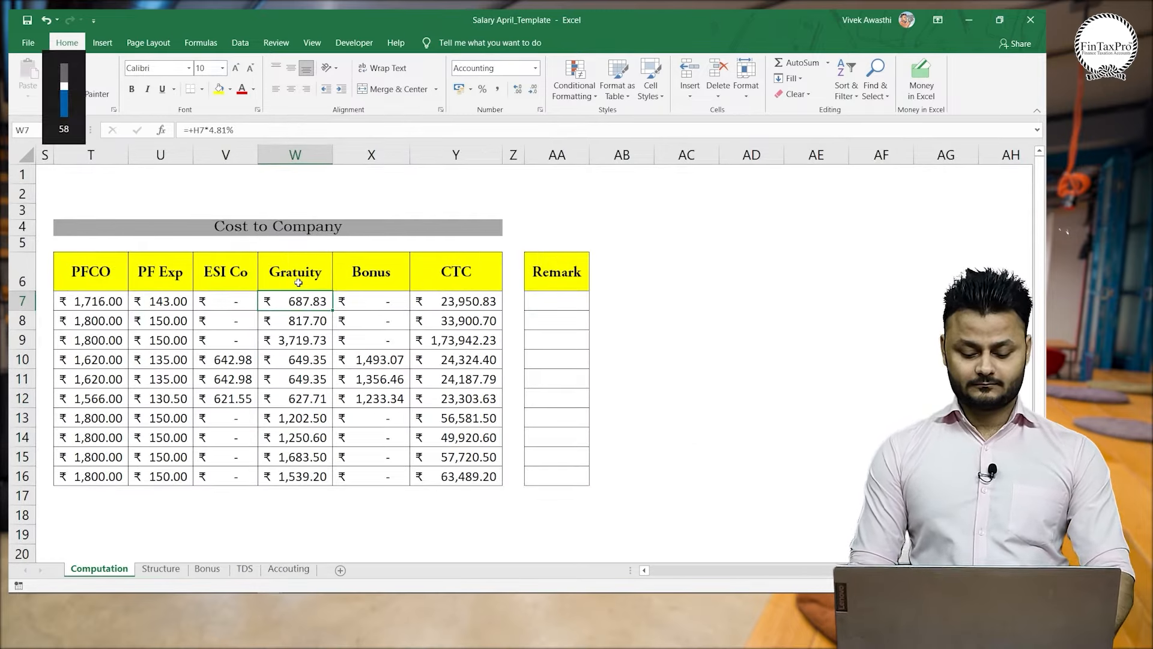
# Inspect how the Gratuity formula in W7 of the template is built, along with the neighbouring row 7 cells.
pyautogui.press('Down')
pyautogui.press('Left')
pyautogui.press('Right')
pyautogui.press('Up')
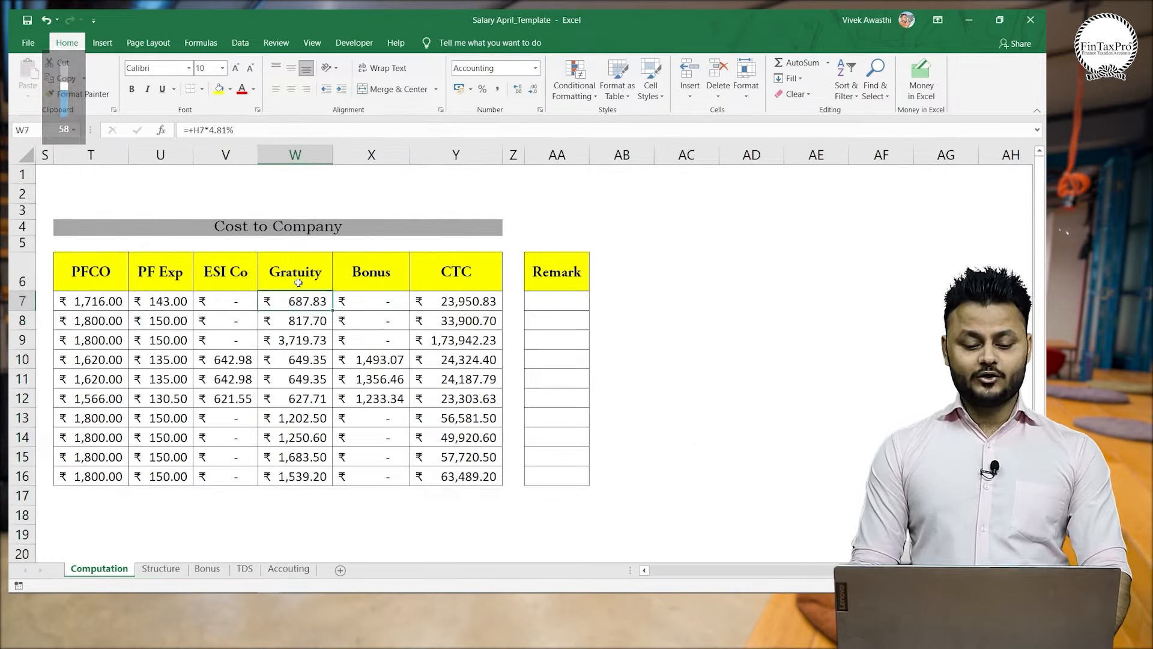
pyautogui.press('Up')
pyautogui.press('Down')
pyautogui.press('Left')
pyautogui.press('Left')
pyautogui.press('Left')
pyautogui.press('Left')
pyautogui.press('Left')
pyautogui.press('Left')
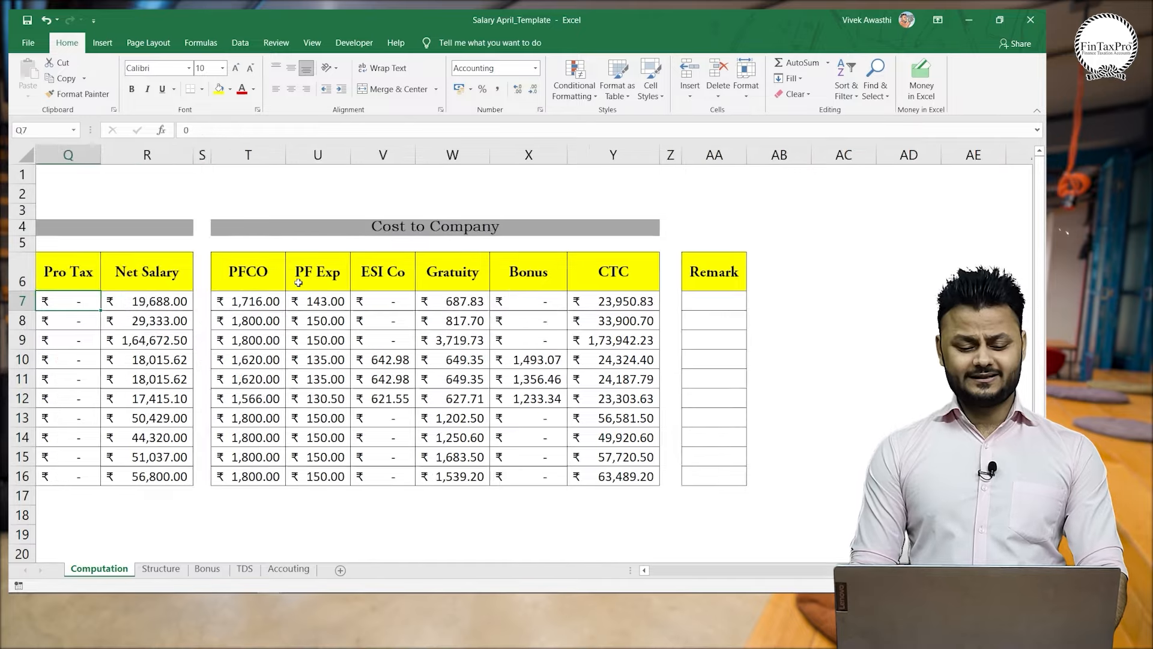
pyautogui.press('Right')
pyautogui.press('Right')
pyautogui.press('Right')
pyautogui.press('Right')
pyautogui.press('Right')
pyautogui.press('Right')
pyautogui.press('Right')
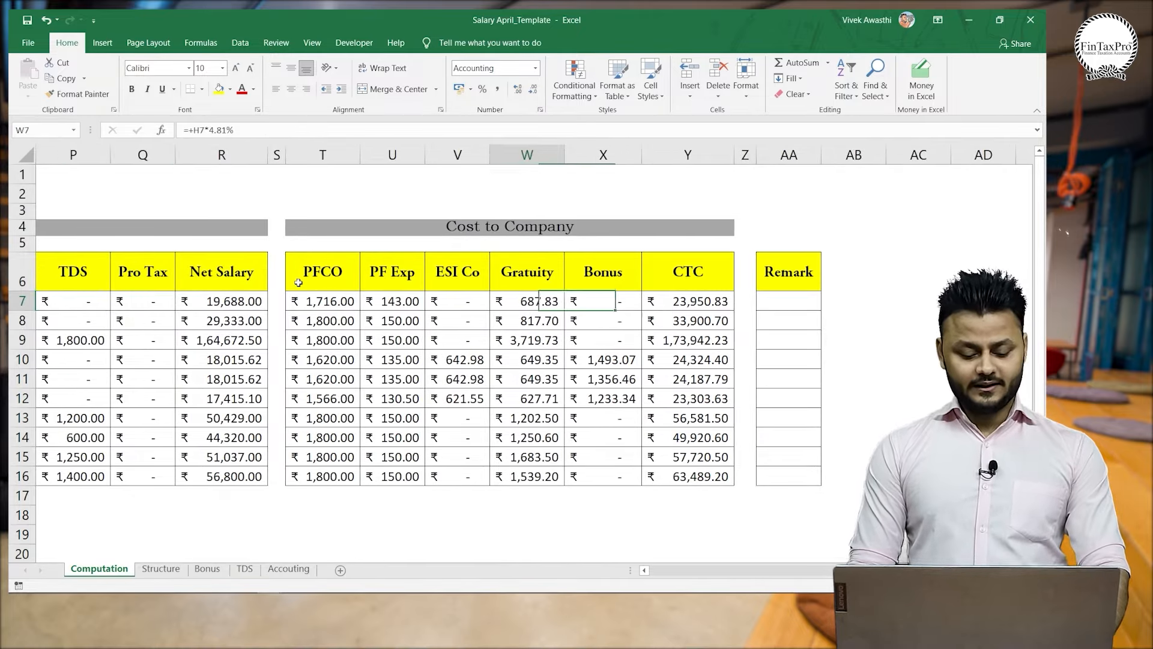
pyautogui.press('Left')
pyautogui.press('F2')
pyautogui.press('Return')
pyautogui.press('Up')
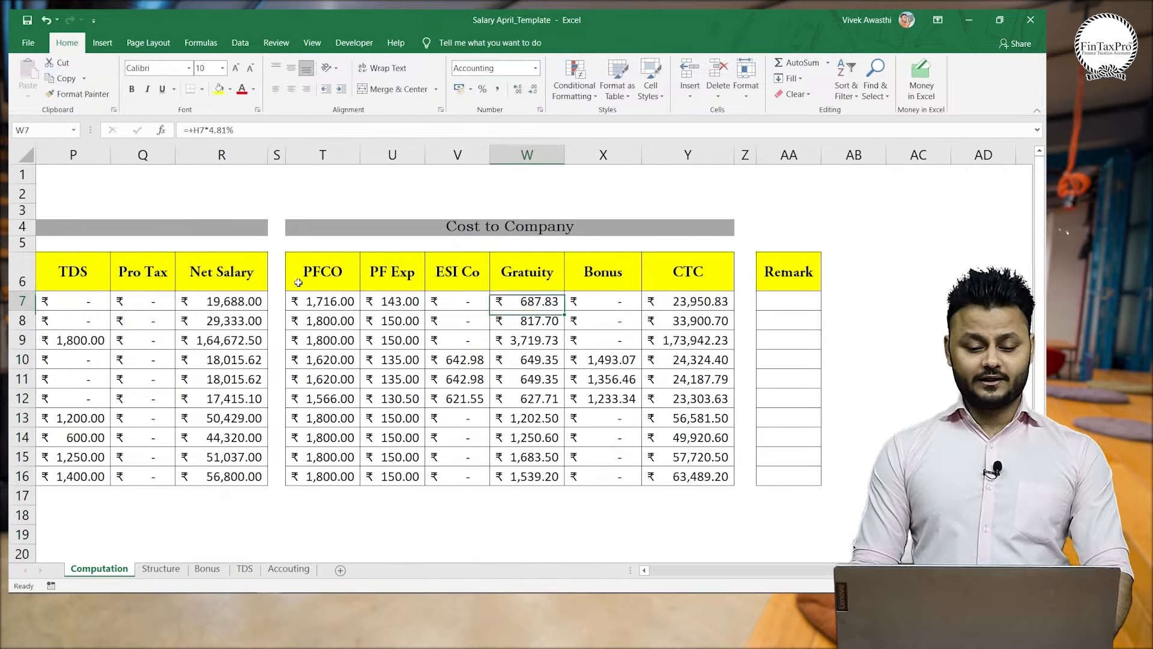
# Look back along row 7 for the template's gratuity base, and return to the empty Cost to Company cells in row 6 of Udemy_Salary Computation.
pyautogui.press('Left')
pyautogui.press('Left')
pyautogui.press('Left')
pyautogui.press('Left')
pyautogui.press('Left')
pyautogui.press('Left')
pyautogui.press('Left')
pyautogui.press('Left')
pyautogui.press('Left')
pyautogui.press('Left')
pyautogui.press('Left')
pyautogui.press('Left')
pyautogui.press('Left')
pyautogui.press('Left')
pyautogui.press('Left')
pyautogui.press('Left')
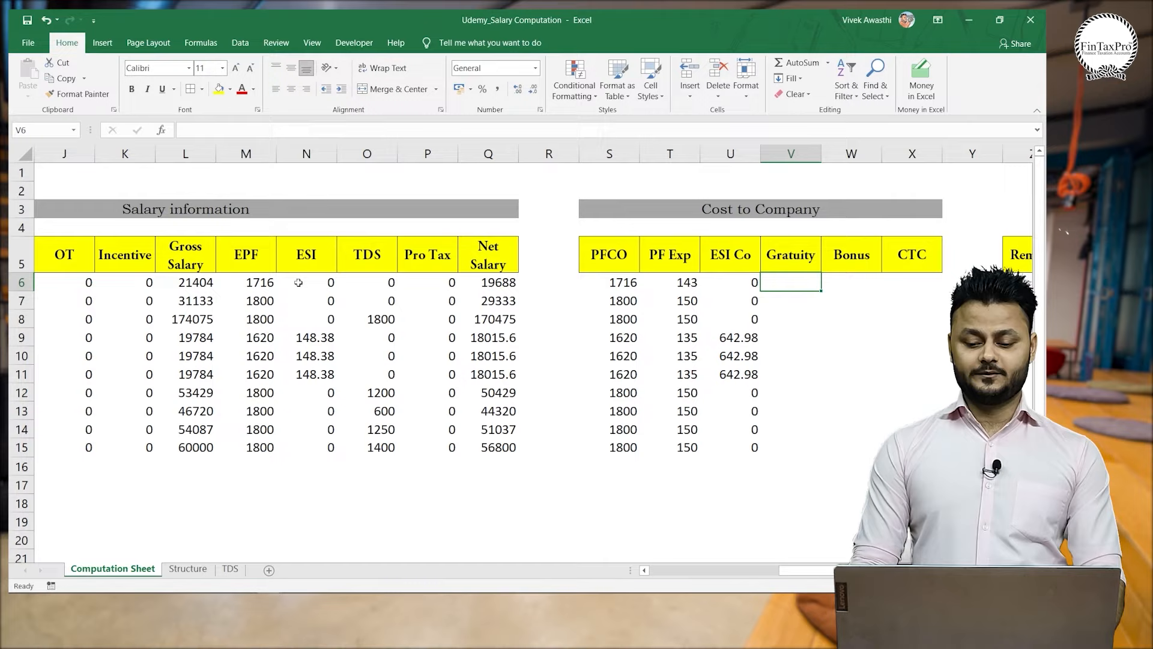
pyautogui.press('Right')
pyautogui.press('Right')
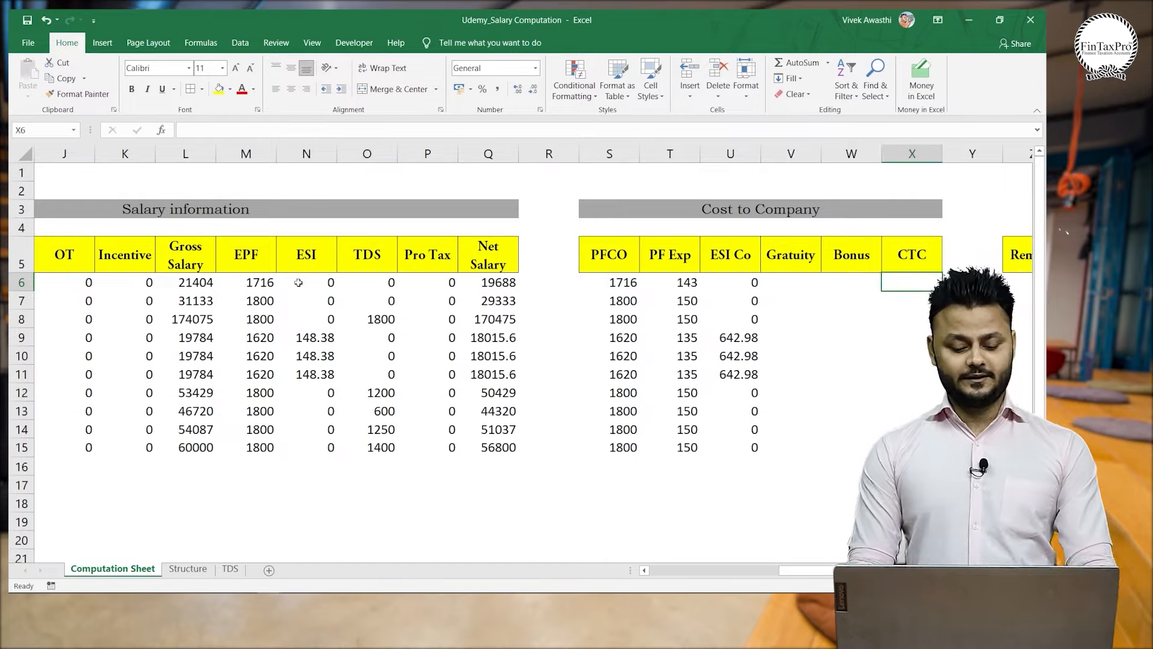
# Review row 7 of the Salary April_Template workbook across to the Gratuity and Bonus formulas, and return to V6 in Udemy_Salary Computation.
pyautogui.press('Left')
pyautogui.press('Left')
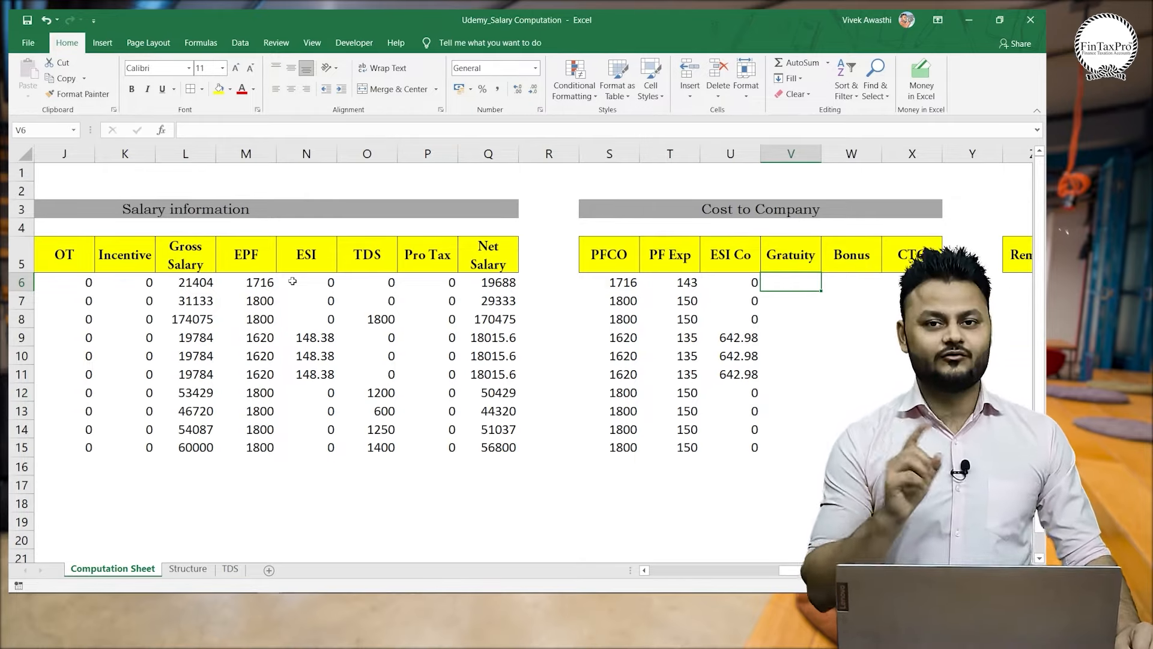
pyautogui.hotkey('alt', 'Tab')
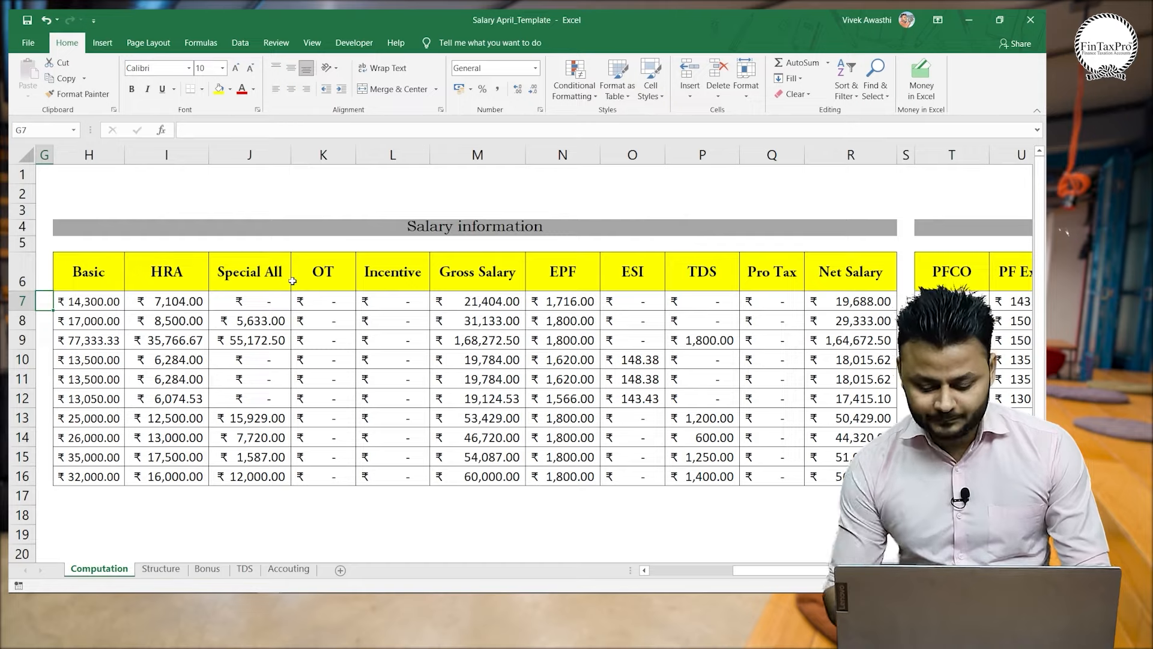
pyautogui.press('Right')
pyautogui.press('Right')
pyautogui.press('Right')
pyautogui.press('Right')
pyautogui.press('Right')
pyautogui.press('Right')
pyautogui.press('Right')
pyautogui.press('Right')
pyautogui.press('Right')
pyautogui.press('Right')
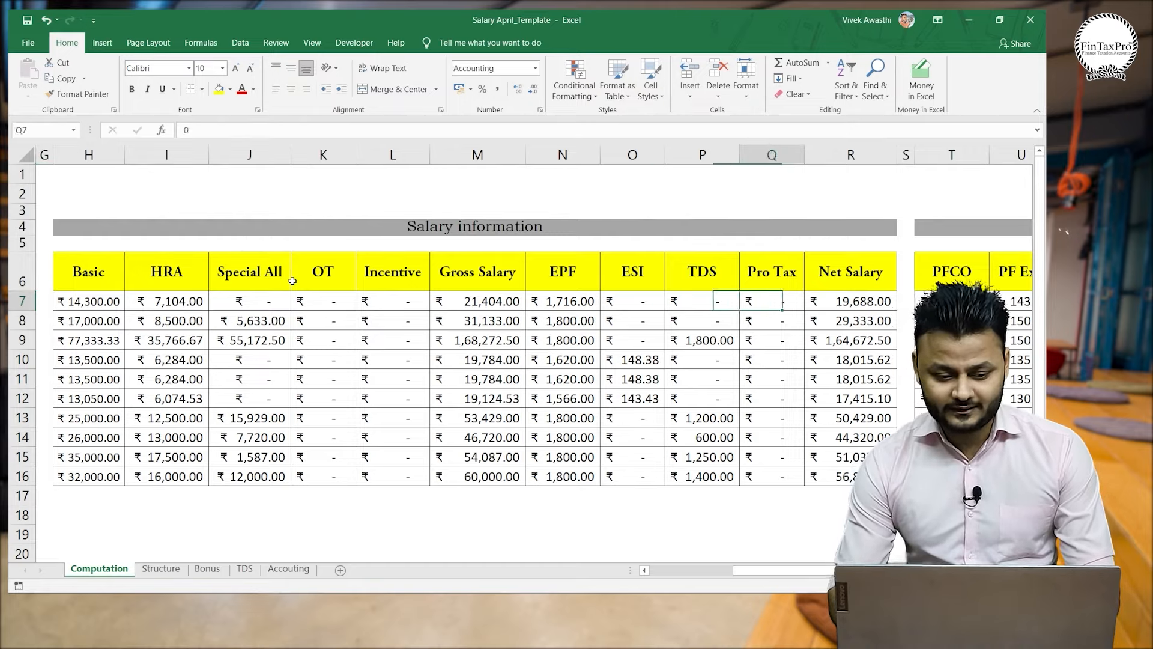
pyautogui.press('Right')
pyautogui.press('Right')
pyautogui.press('Right')
pyautogui.press('Right')
pyautogui.press('Right')
pyautogui.press('Right')
pyautogui.press('Right')
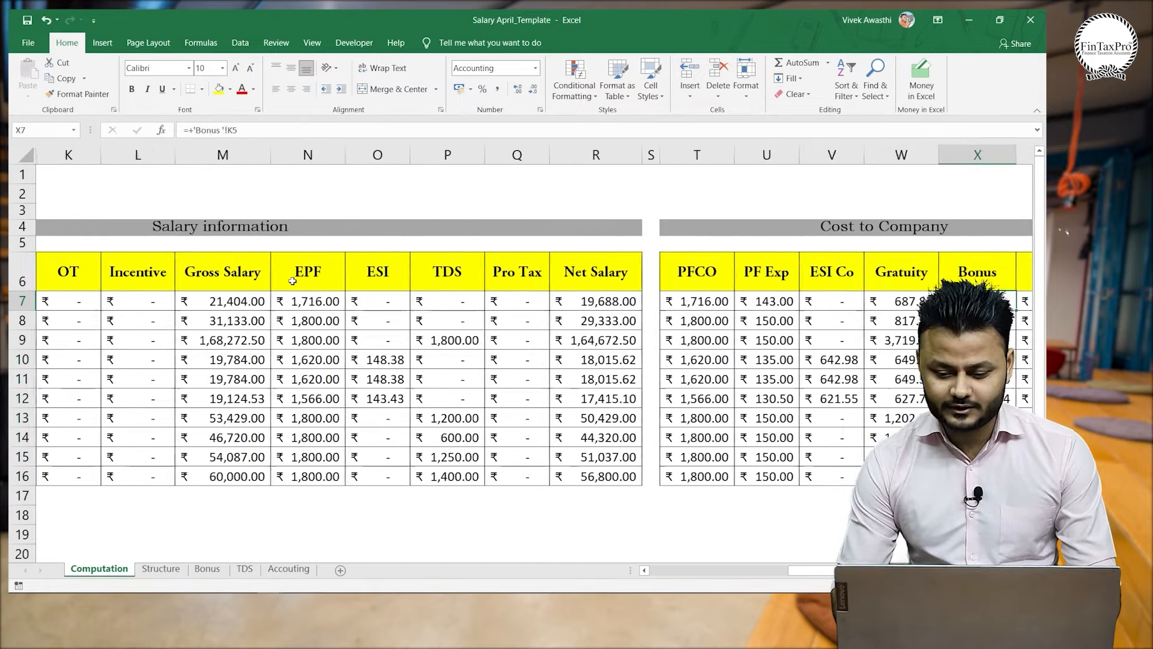
pyautogui.hotkey('alt', 'Tab')
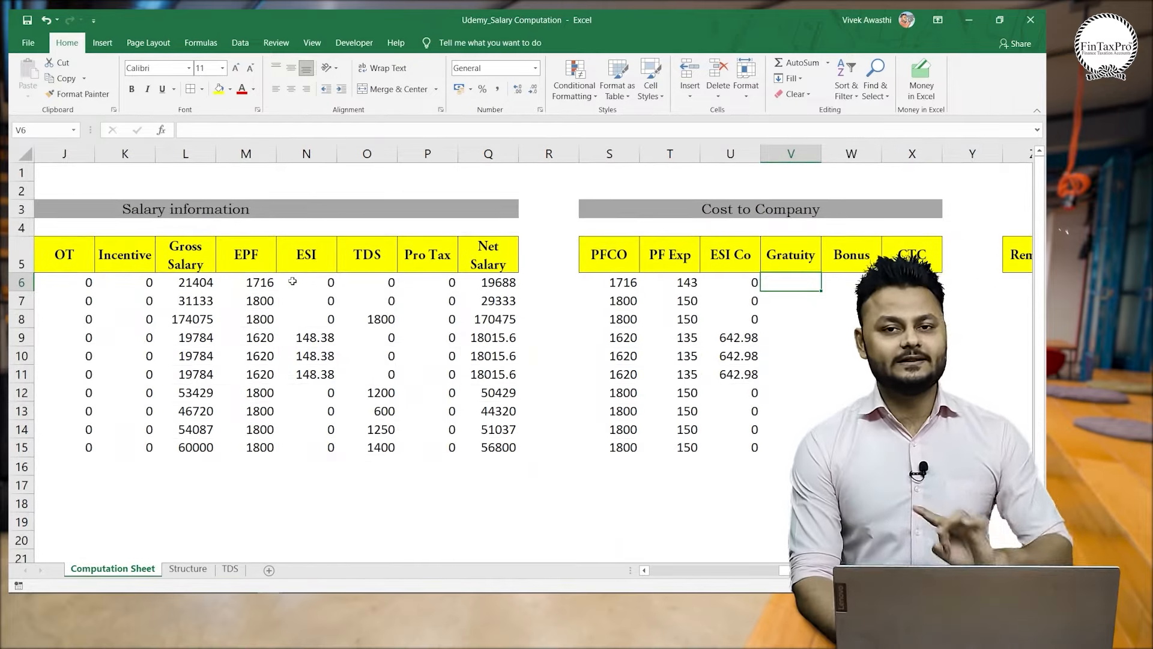
# Enter a Gratuity formula in V6 that multiplies the Basic salary in G6 by 4.81.
pyautogui.write('+')
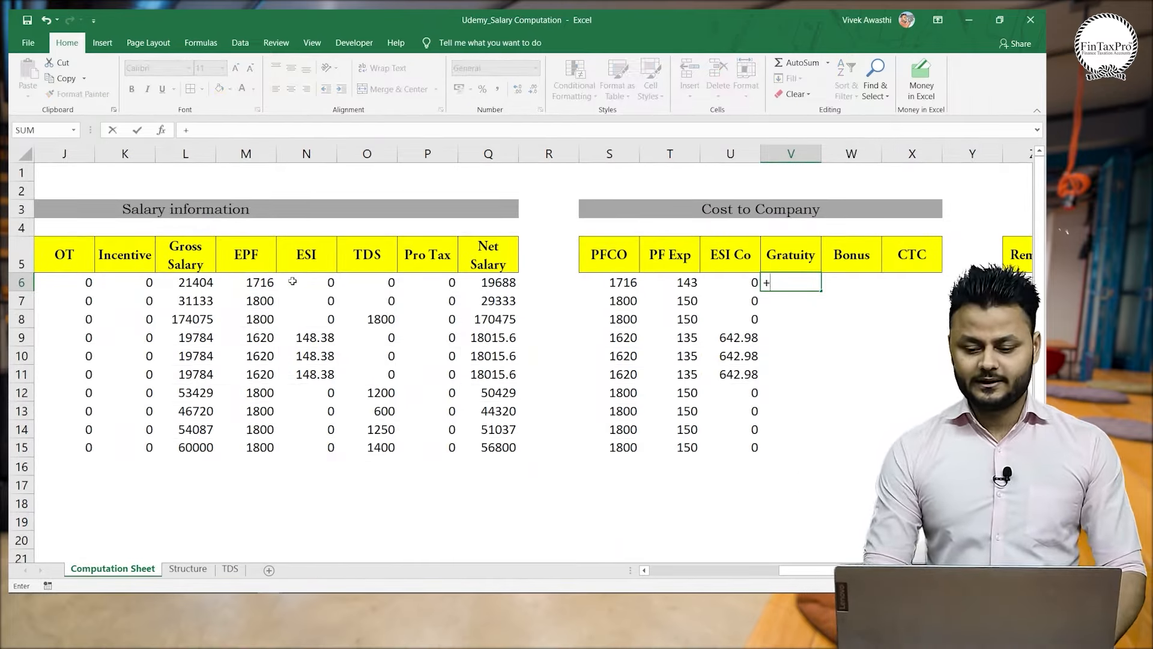
pyautogui.press('Left')
pyautogui.press('Left')
pyautogui.press('Left')
pyautogui.press('Left')
pyautogui.press('Left')
pyautogui.press('Left')
pyautogui.press('Left')
pyautogui.press('Left')
pyautogui.press('Left')
pyautogui.press('Left')
pyautogui.press('Left')
pyautogui.press('Left')
pyautogui.press('Left')
pyautogui.press('Left')
pyautogui.press('Left')
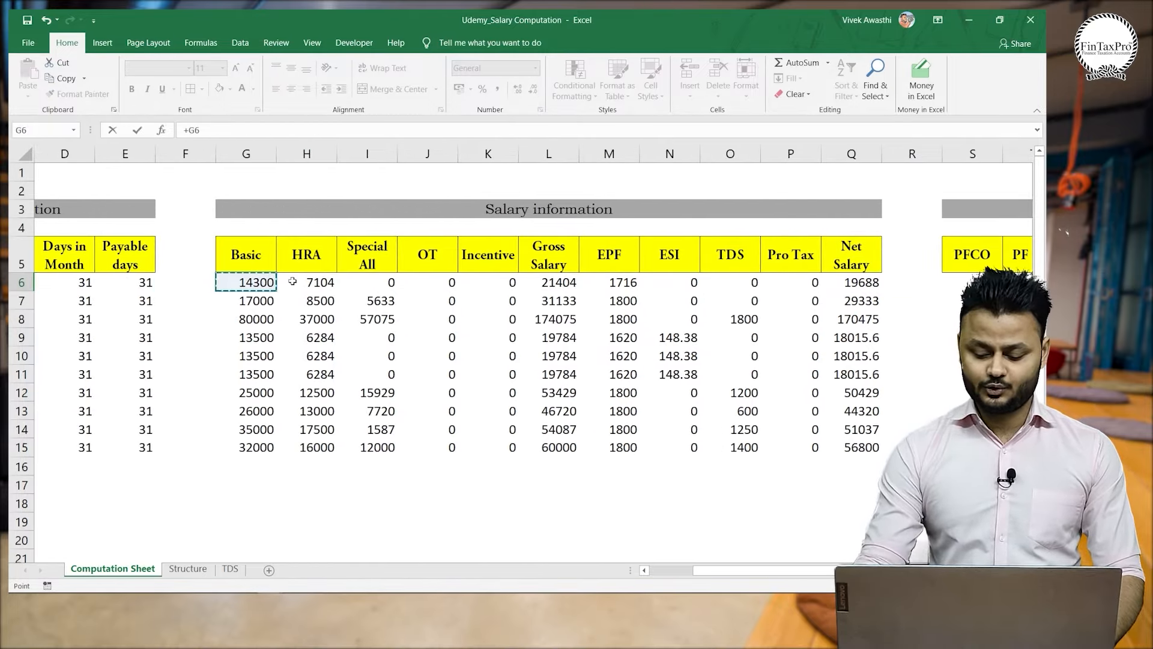
pyautogui.press('Return')
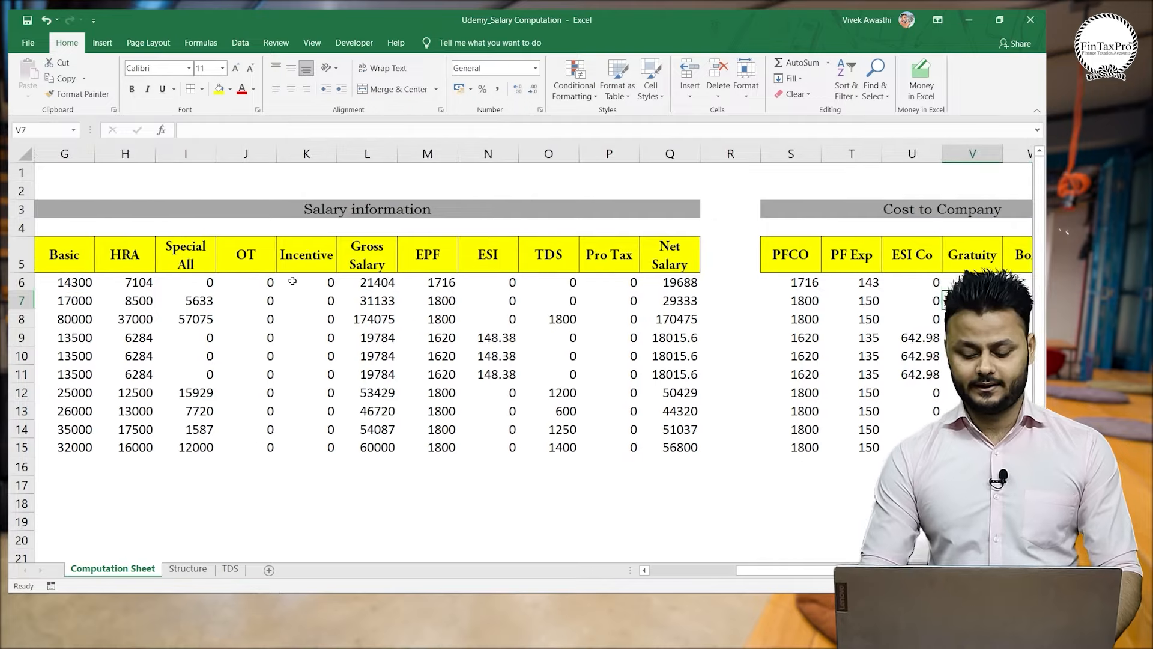
# Fill the Gratuity formula from V6 down to V15.
pyautogui.press('Up')
pyautogui.hotkey('ctrl', 'Down')
pyautogui.hotkey('ctrl', 'Right')
pyautogui.hotkey('ctrl', 'Left')
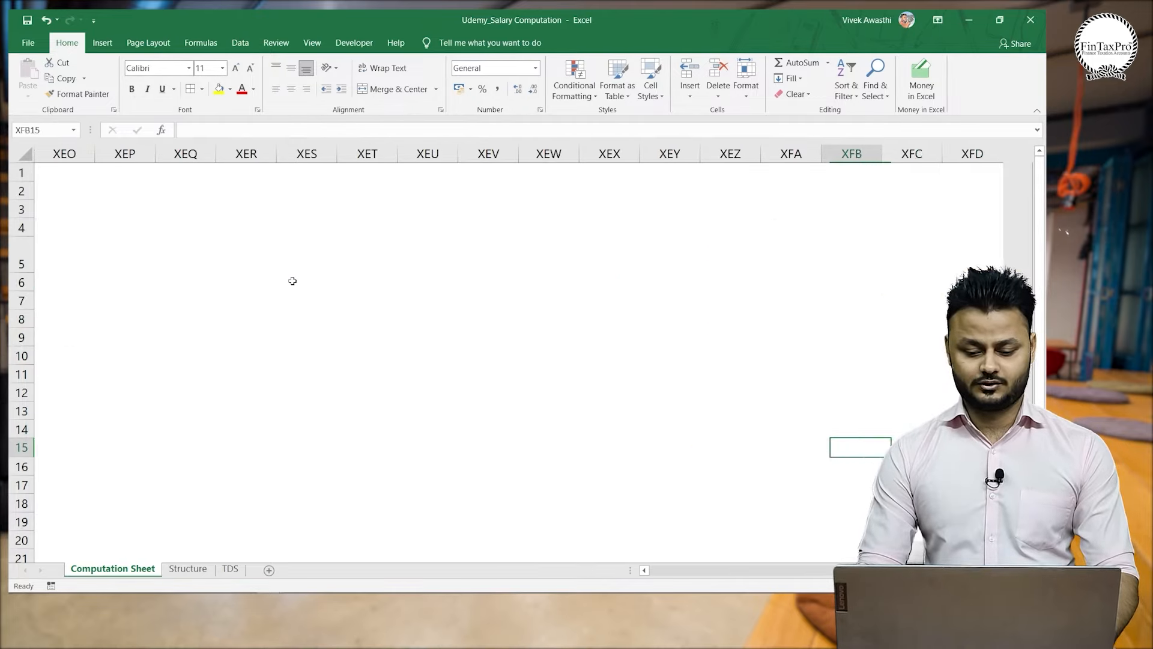
pyautogui.press('Right')
pyautogui.hotkey('ctrl', 'shift', 'Up')
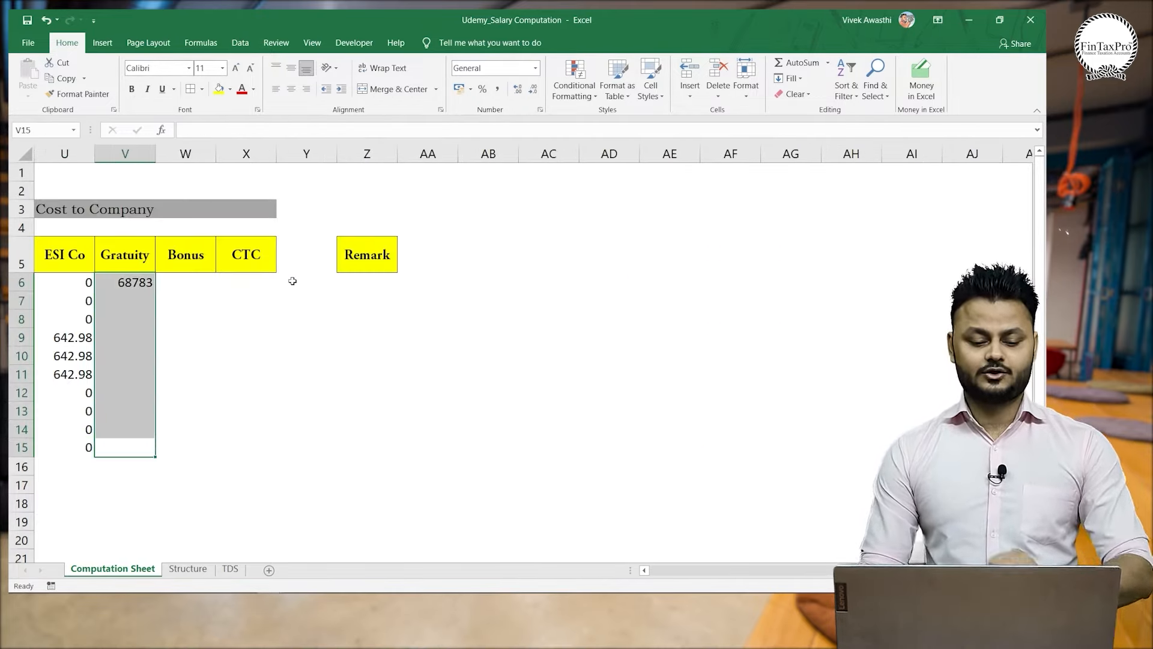
pyautogui.hotkey('ctrl', 'd')
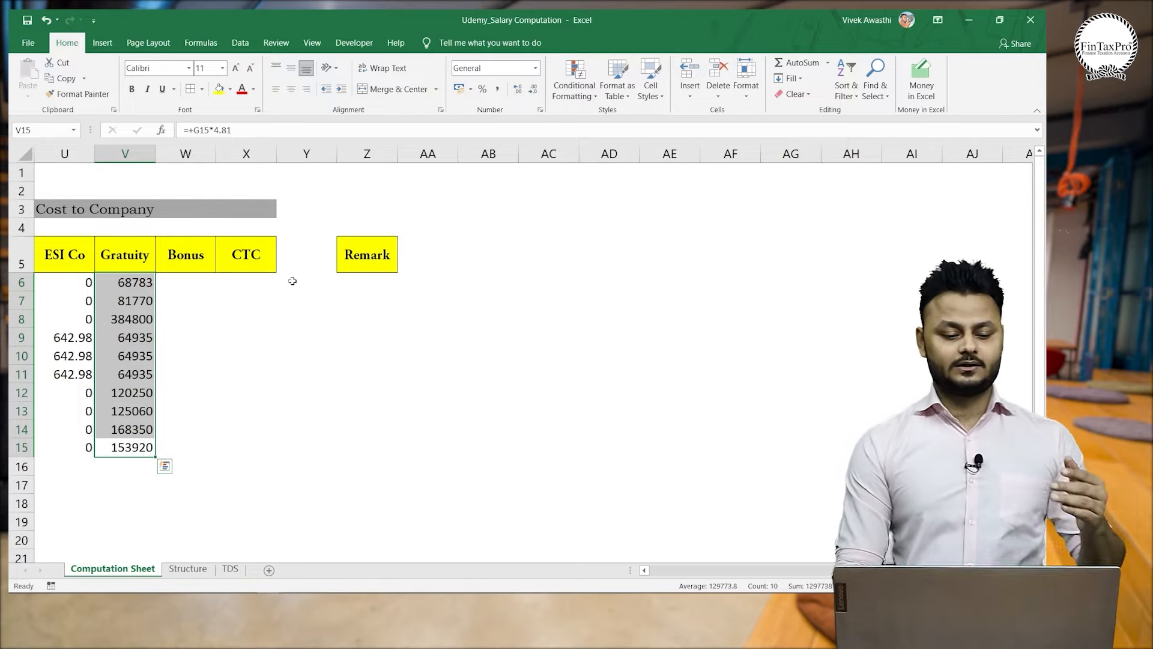
# Correct the Gratuity formula in V6 to use a percentage, =+G6*4.81%.
pyautogui.press('Up')
pyautogui.press('Up')
pyautogui.press('Up')
pyautogui.press('Up')
pyautogui.press('Up')
pyautogui.press('Up')
pyautogui.press('Up')
pyautogui.press('Up')
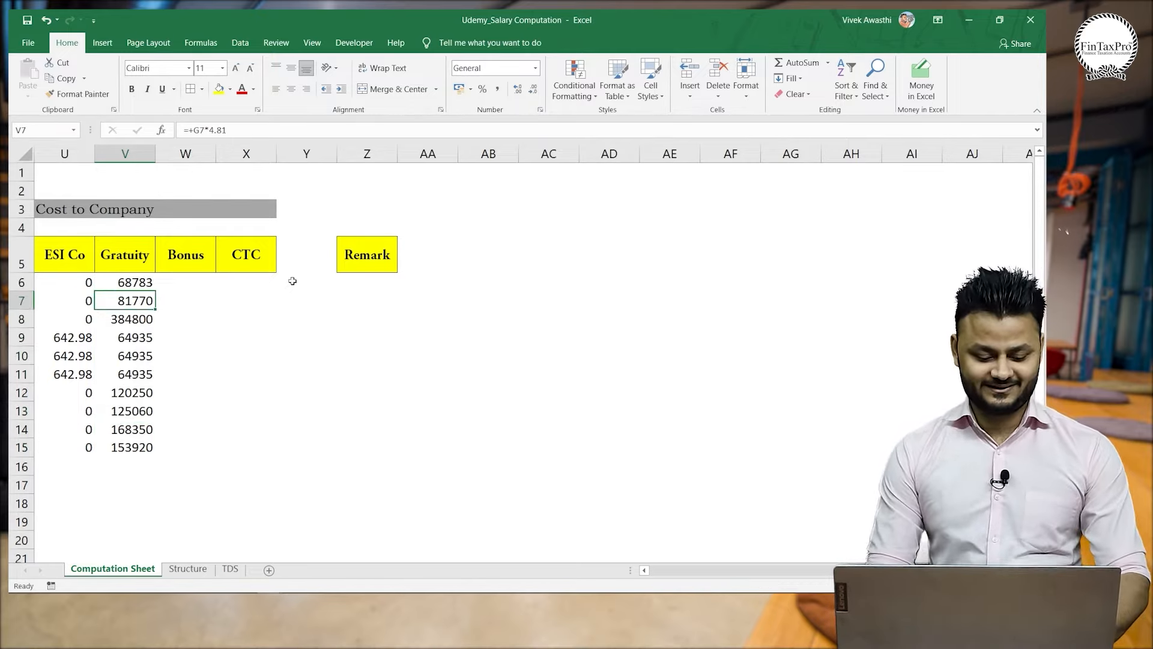
pyautogui.press('Up')
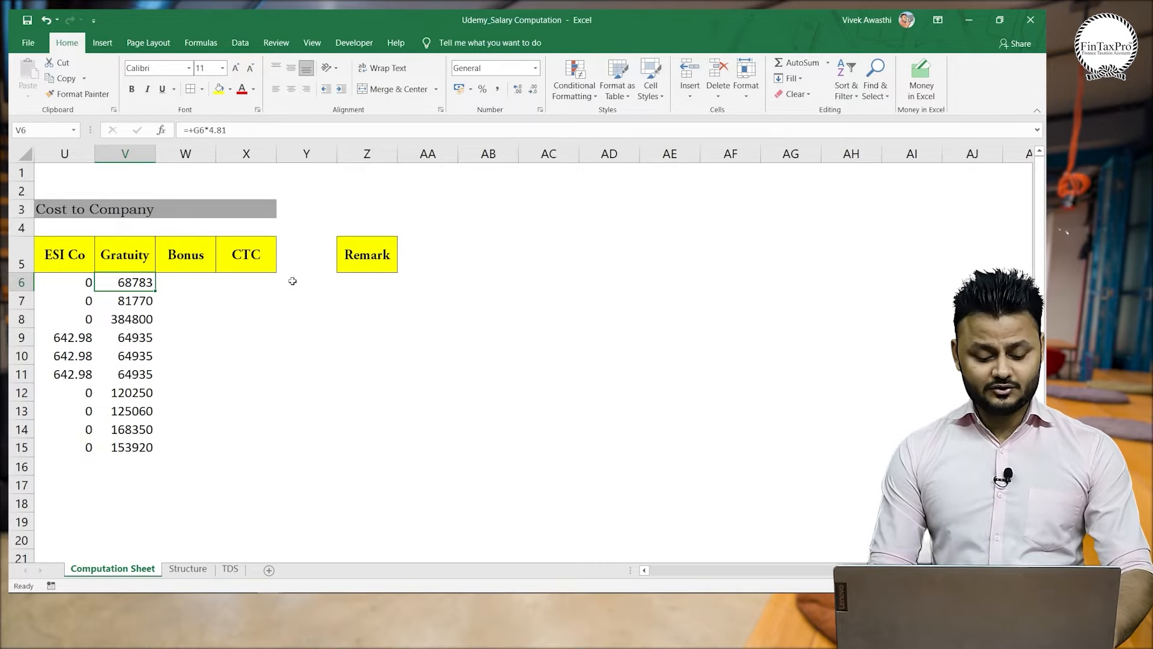
pyautogui.press('F2')
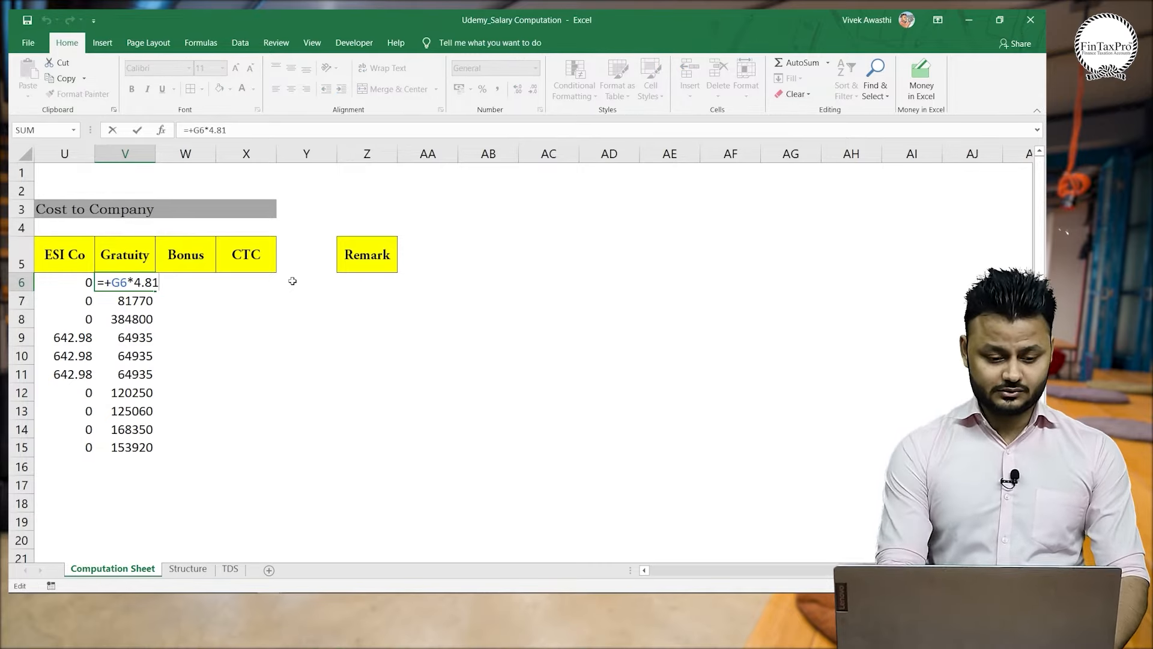
pyautogui.write('%')
pyautogui.press('Return')
# Copy the corrected 4.81% Gratuity formula from V6 down through the last employee in V15.
pyautogui.press('Up')
pyautogui.hotkey('ctrl', 'shift', 'Down')
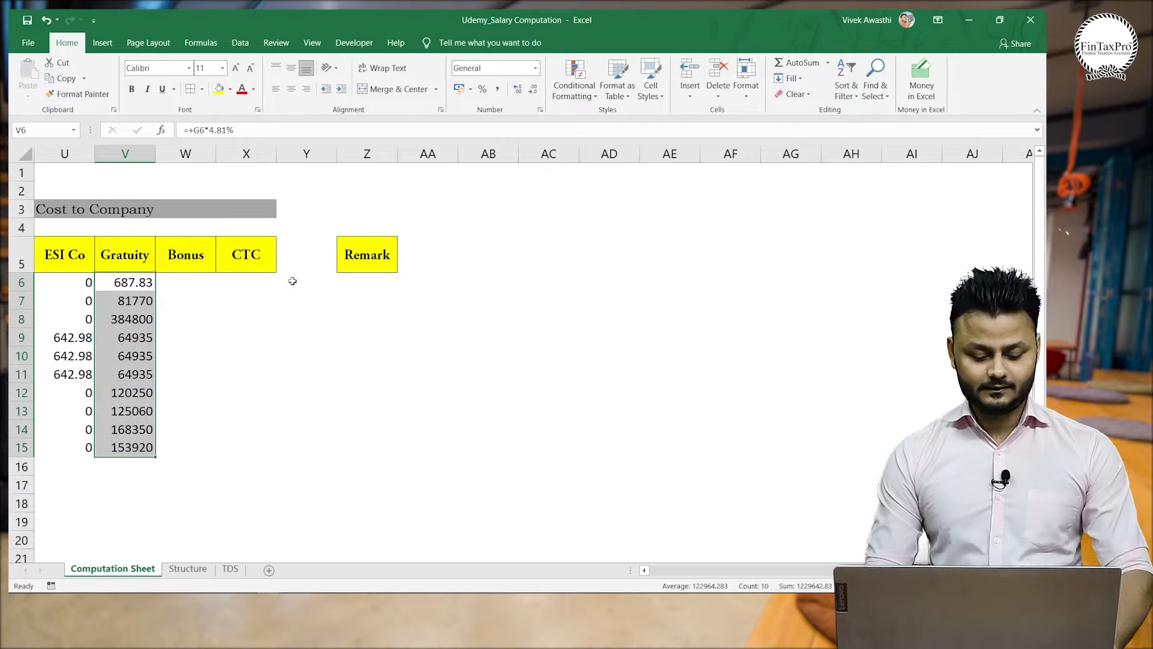
pyautogui.hotkey('ctrl', 'd')
pyautogui.press('Down')
pyautogui.press('Up')
# Review the filled Cost to Company columns from PFCO to Gratuity, ending at the first empty Bonus cell, W6.
pyautogui.press('Up')
pyautogui.press('Left')
pyautogui.press('Left')
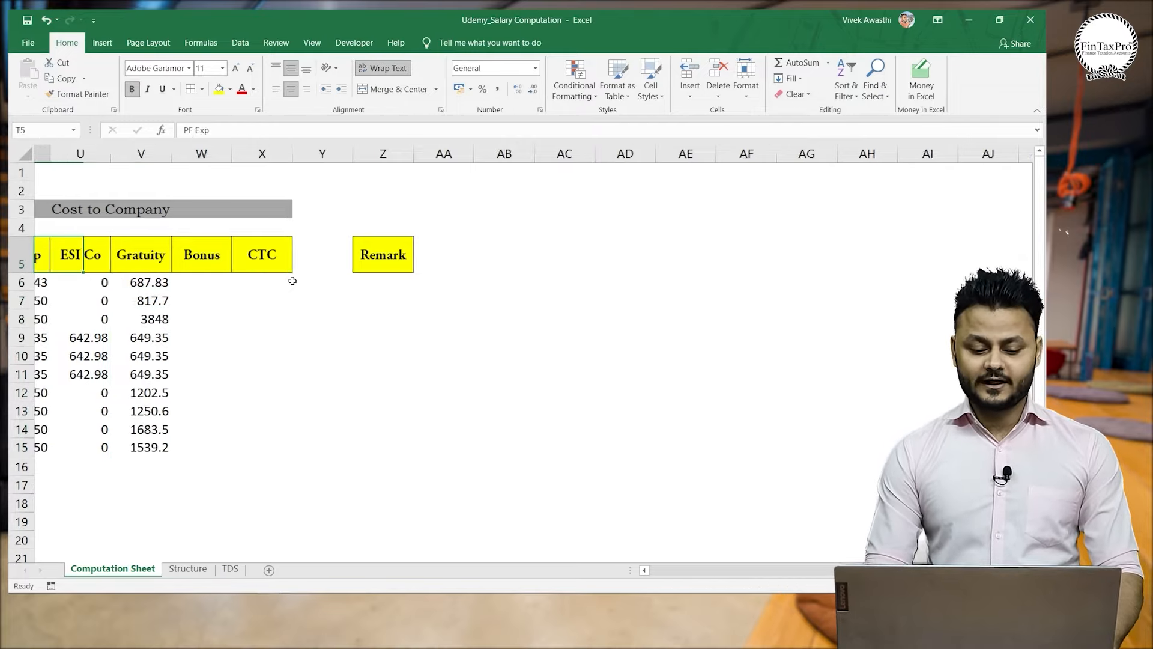
pyautogui.press('Left')
pyautogui.press('Left')
pyautogui.press('Left')
pyautogui.press('Left')
pyautogui.press('Right')
pyautogui.press('Right')
pyautogui.press('Right')
pyautogui.press('Right')
pyautogui.press('Right')
pyautogui.press('Right')
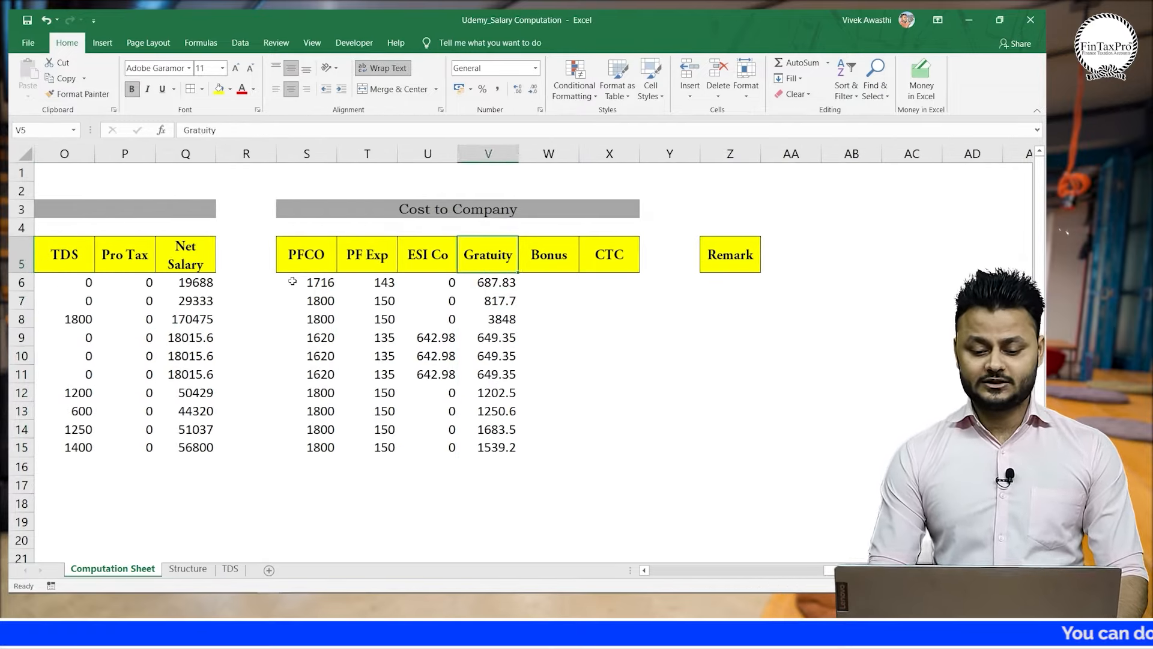
pyautogui.press('Right')
pyautogui.press('Down')
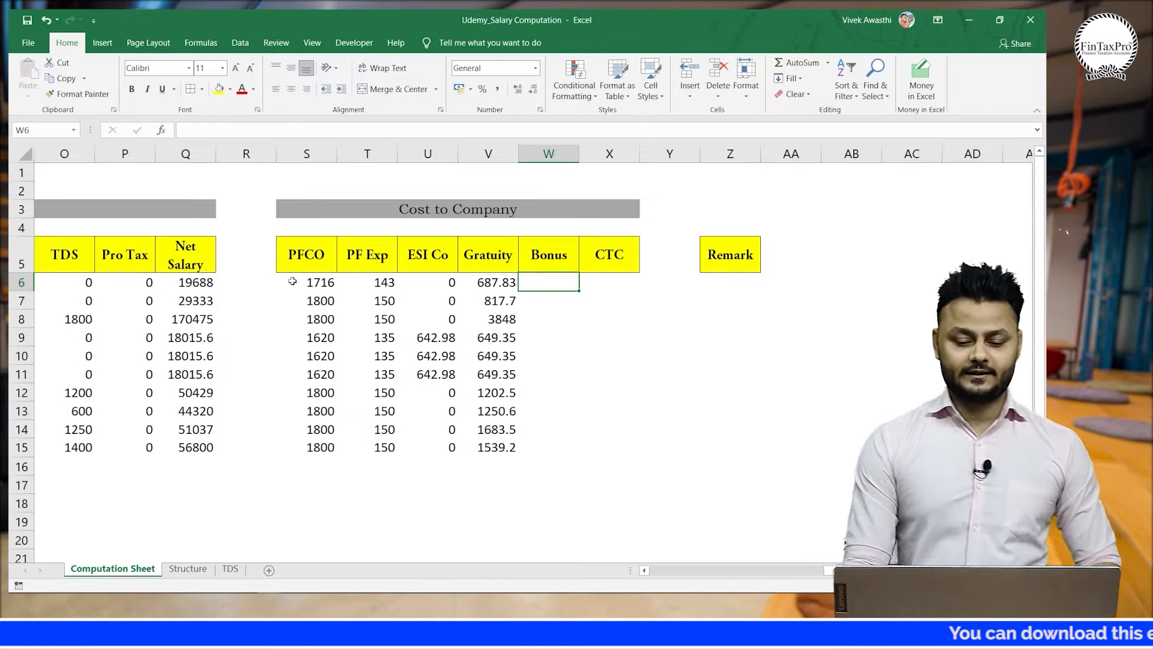
pyautogui.press('Left')
pyautogui.press('Up')
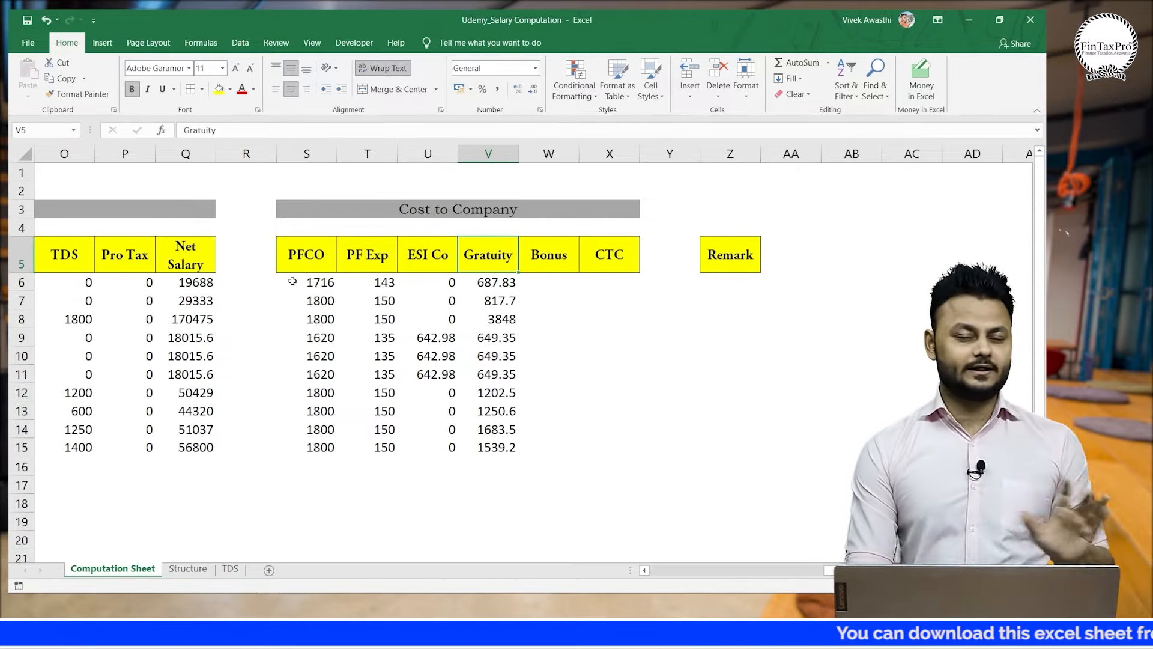
pyautogui.press('Right')
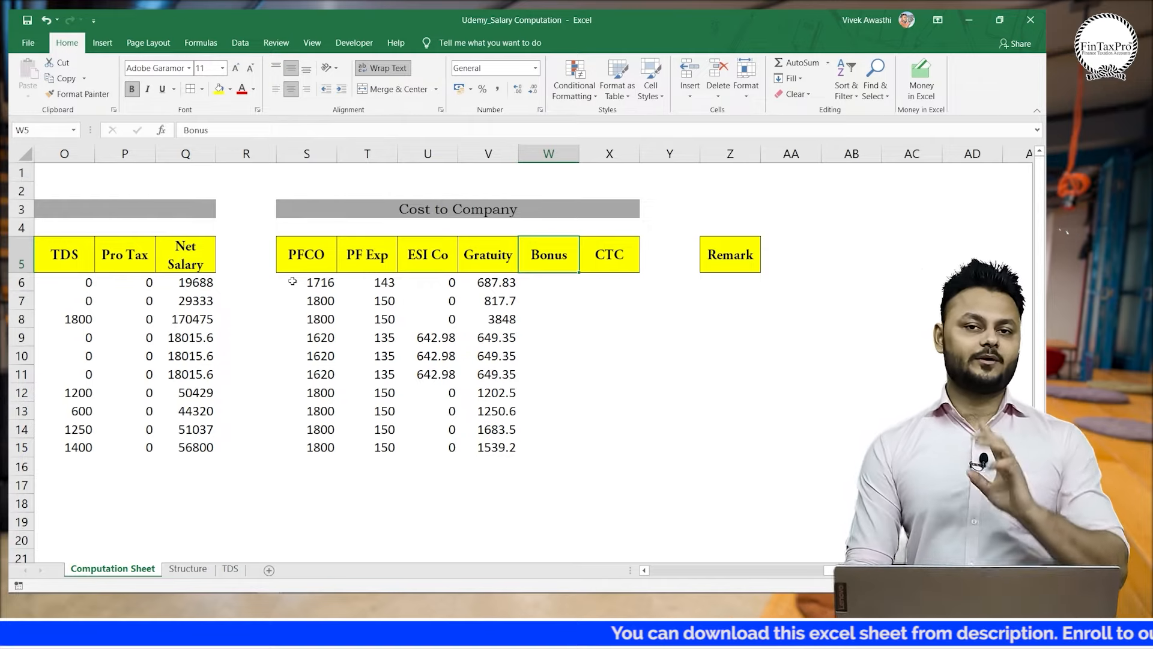
pyautogui.press('Down')
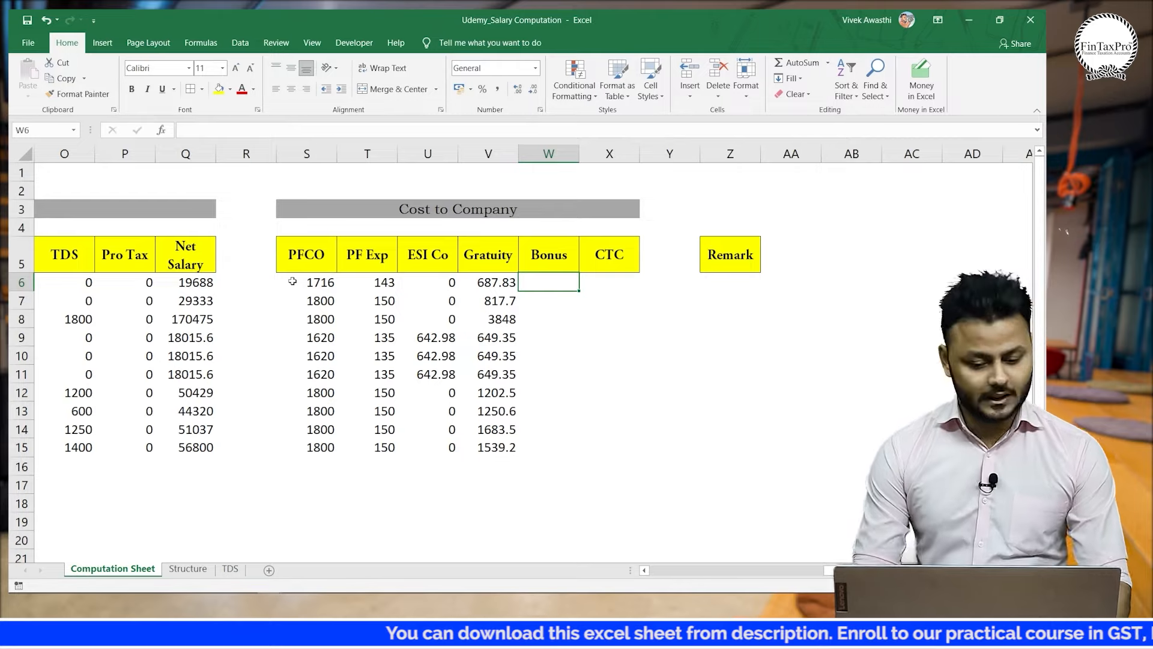
# Copy the whole Bonus sheet from Salary April_Template into a new sheet in Udemy_Salary Computation.
pyautogui.hotkey('alt', 'Tab')
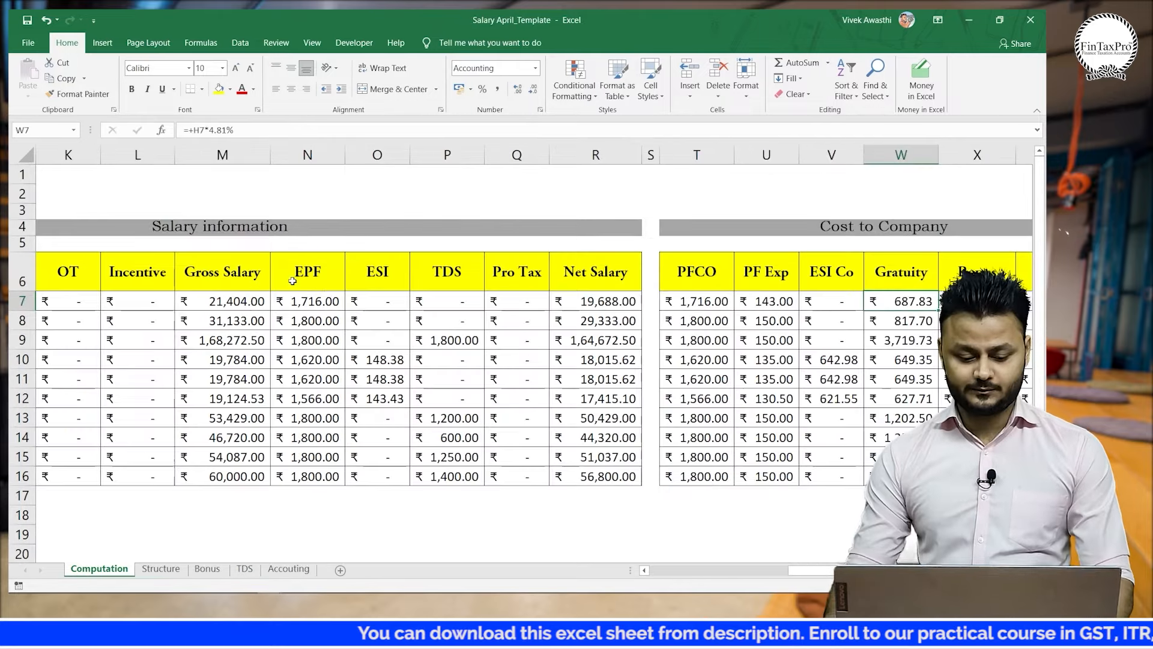
pyautogui.click(207, 570)
pyautogui.click(582, 391)
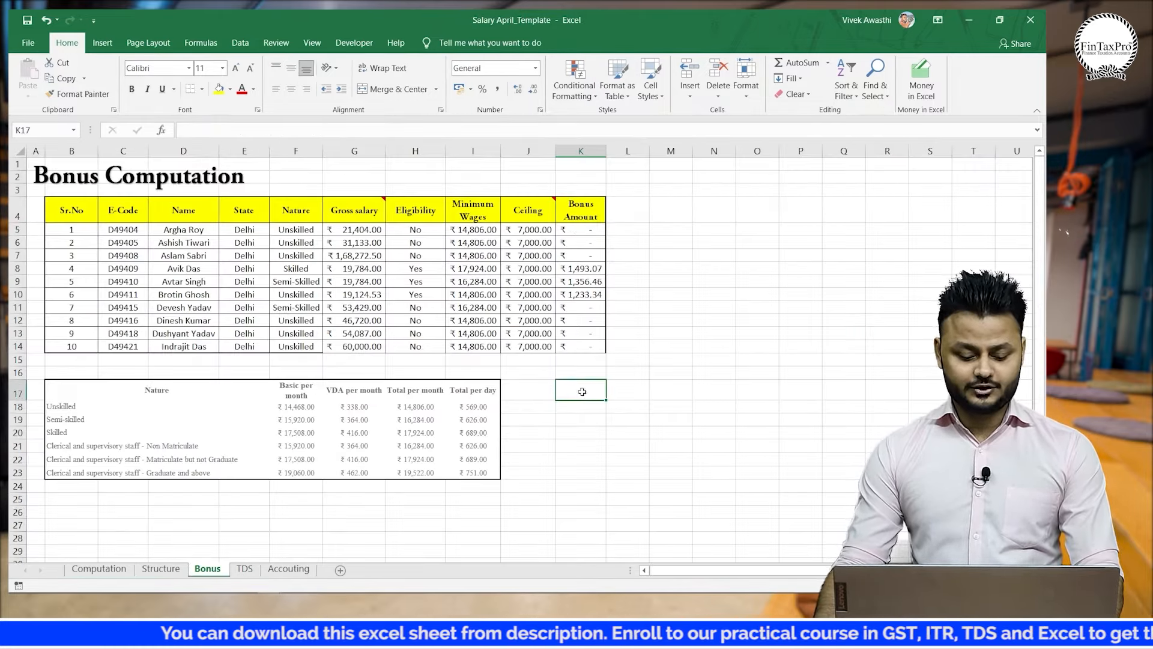
pyautogui.hotkey('ctrl', 'a')
pyautogui.hotkey('ctrl', 'c')
pyautogui.hotkey('alt', 'Tab')
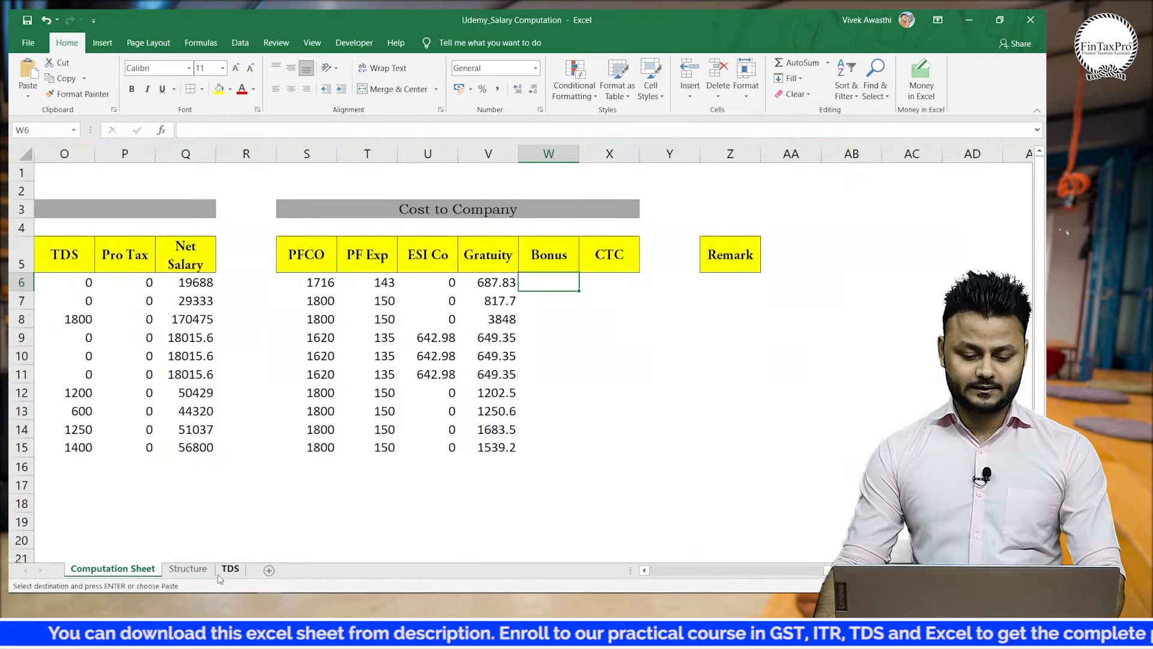
pyautogui.click(269, 570)
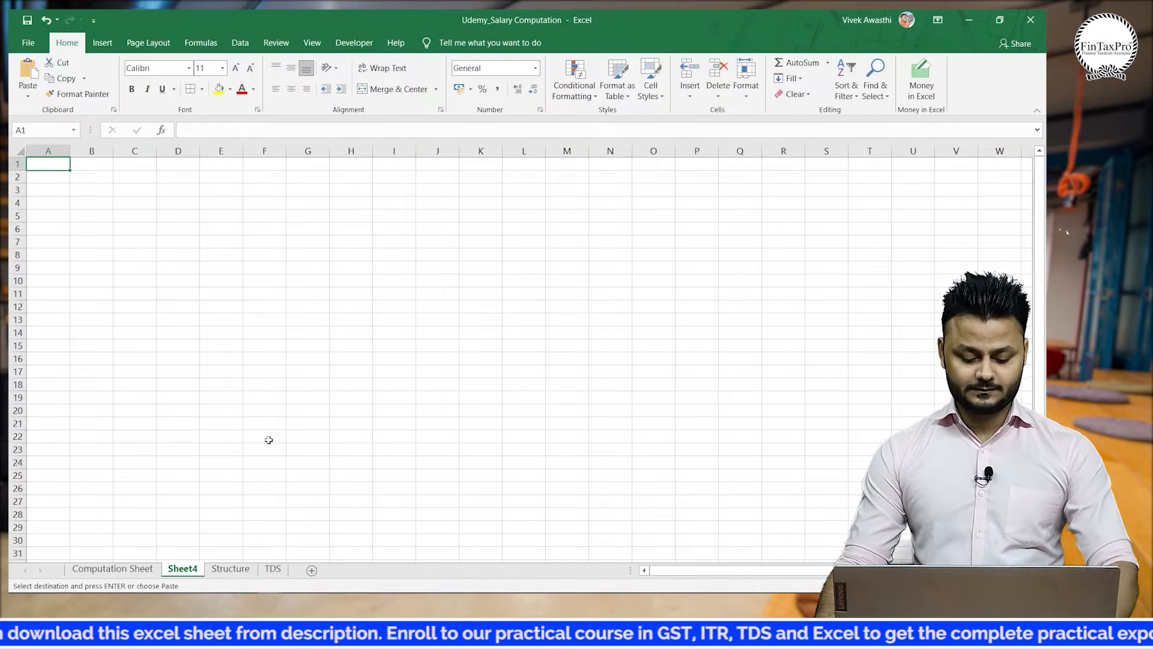
pyautogui.hotkey('ctrl', 'a')
pyautogui.hotkey('ctrl', 'v')
# Rename the new sheet as Bonus.
pyautogui.rightClick(189, 572)
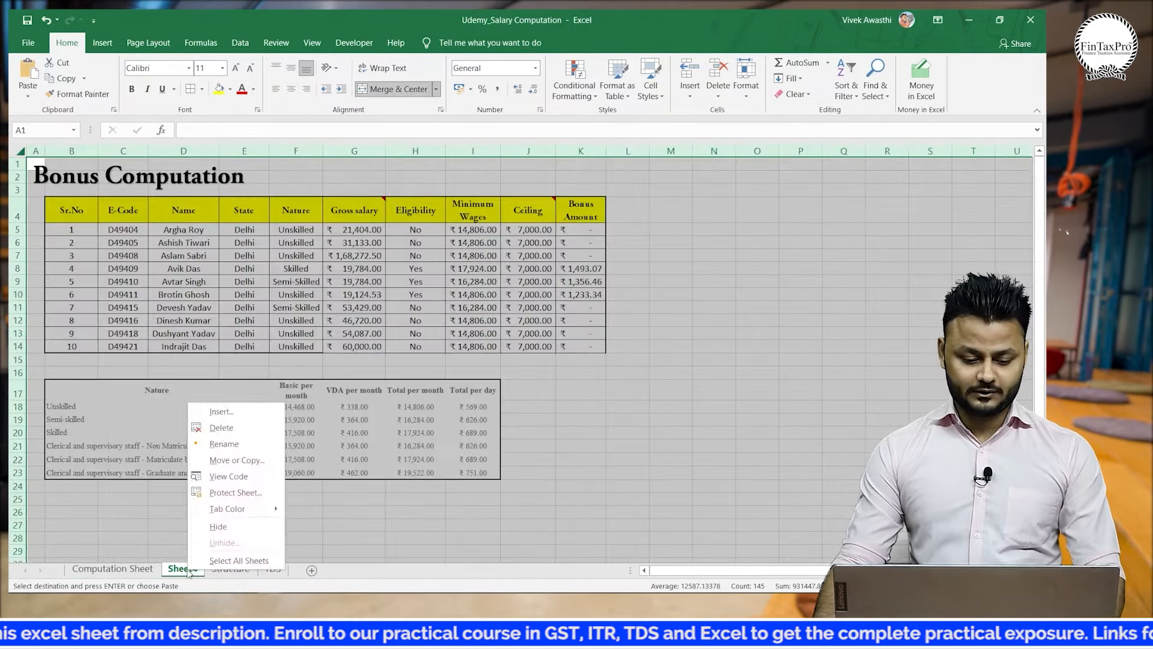
pyautogui.click(224, 444)
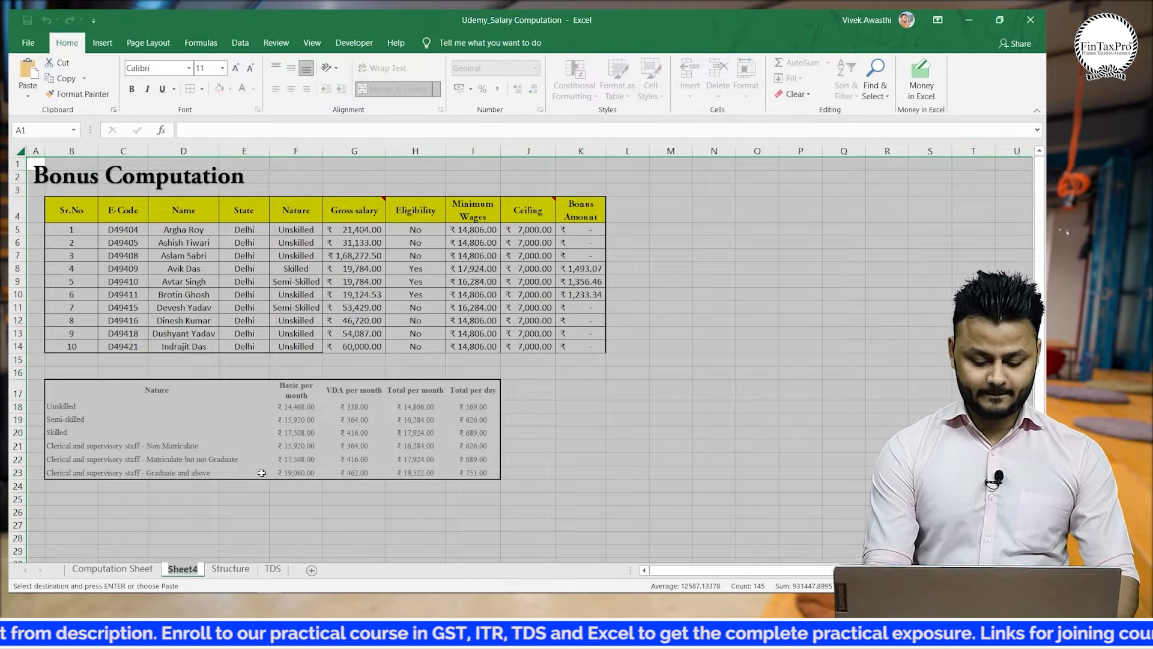
pyautogui.write('Bonus')
pyautogui.press('Return')
# Inspect the source references behind the Gross salary cells G5 and G10 and the column heading in the Bonus sheet.
pyautogui.click(204, 346)
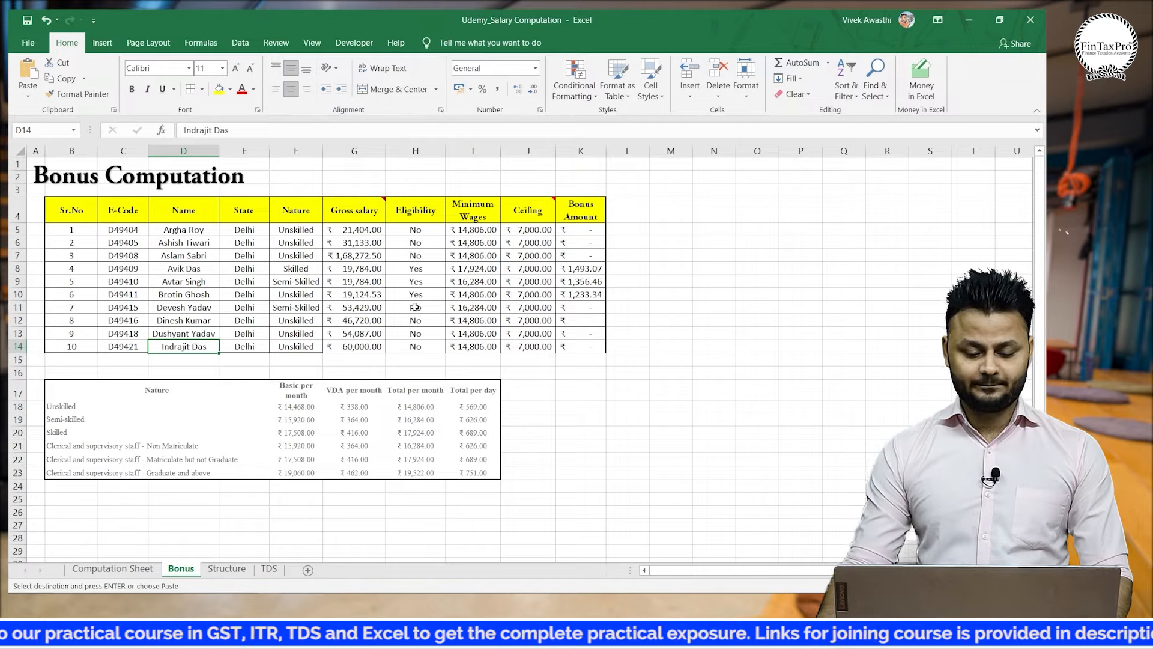
pyautogui.click(363, 228)
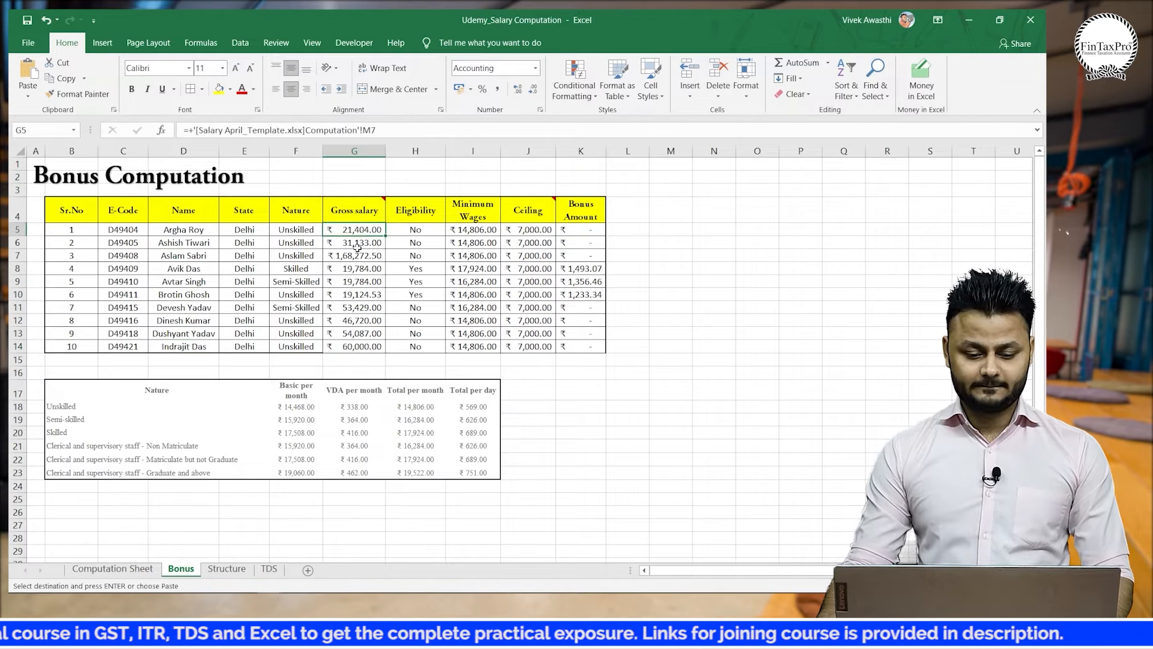
pyautogui.click(354, 294)
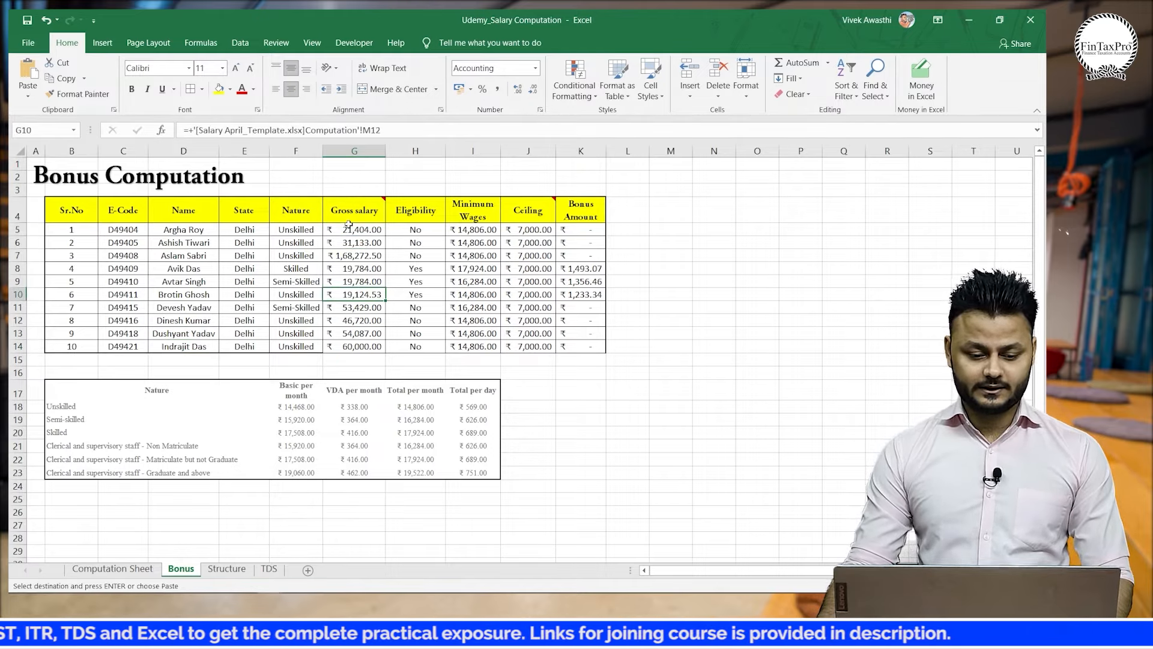
pyautogui.moveTo(349, 225); pyautogui.dragTo(351, 211)
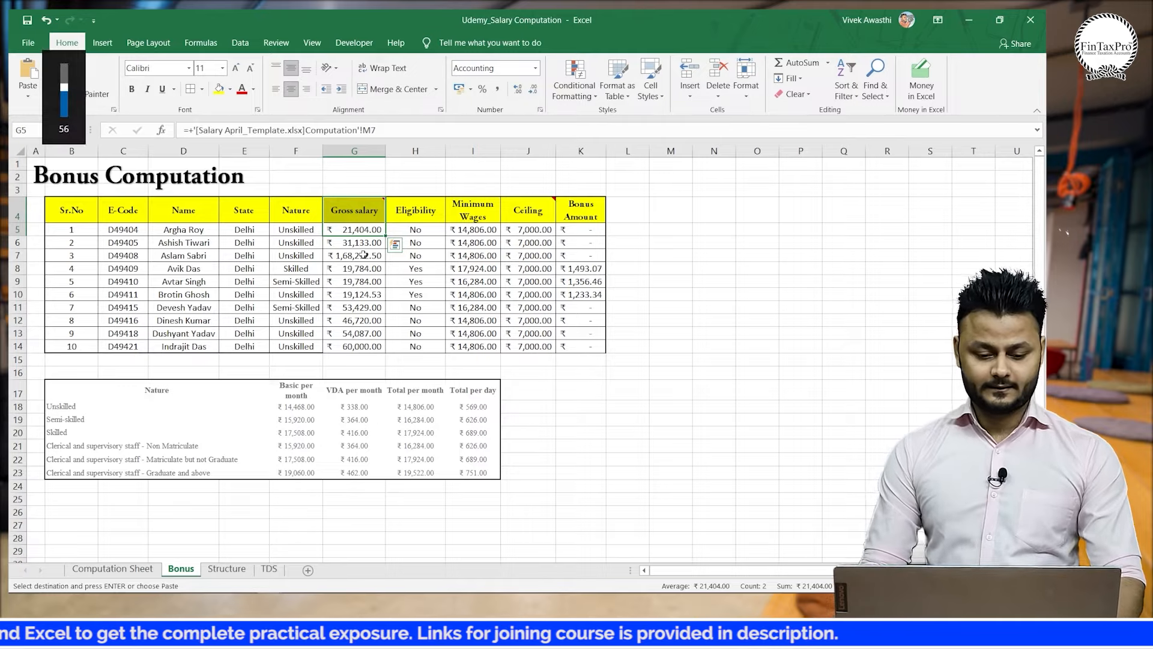
pyautogui.press('F2')
pyautogui.press('Return')
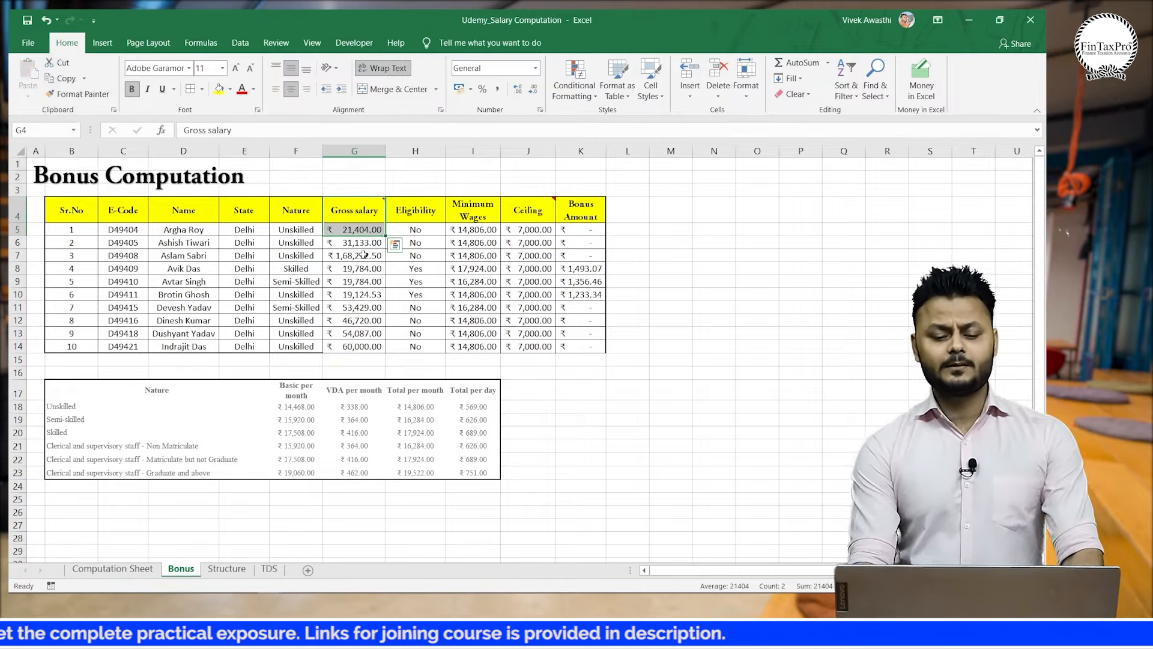
pyautogui.press('Up')
pyautogui.press('Down')
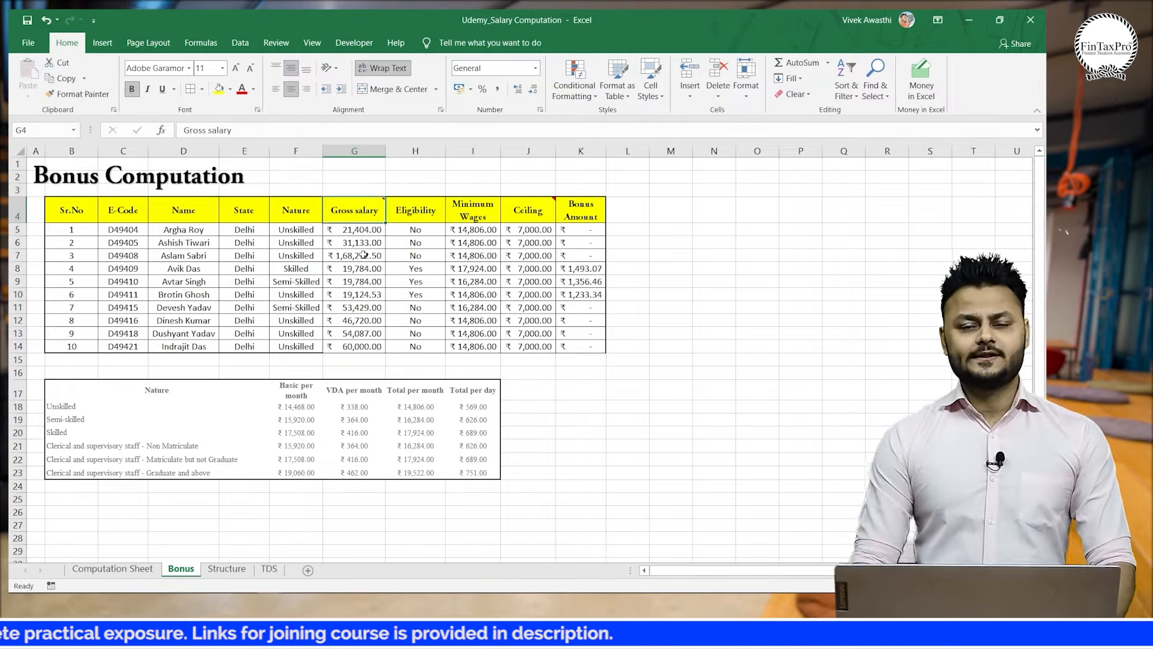
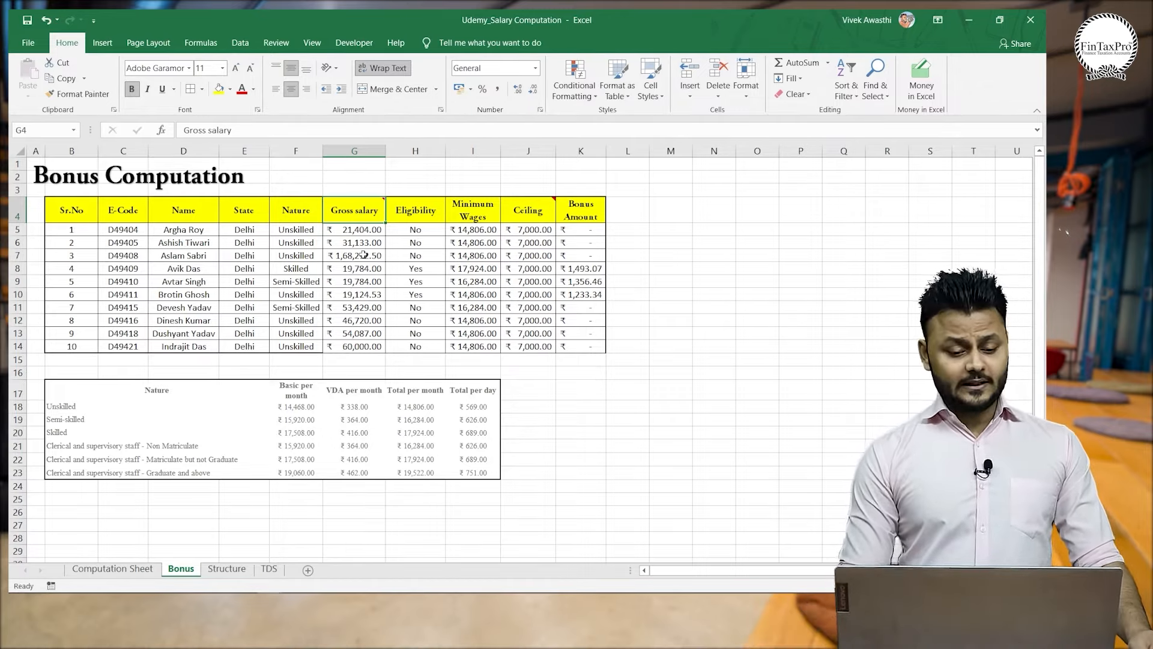
# Look over the serial number, E-Code and Name columns of the Bonus Computation table at a larger zoom.
pyautogui.press('Left')
pyautogui.press('Left')
pyautogui.press('Left')
pyautogui.press('Left')
pyautogui.press('Left')
pyautogui.press('Left')
pyautogui.press('Down')
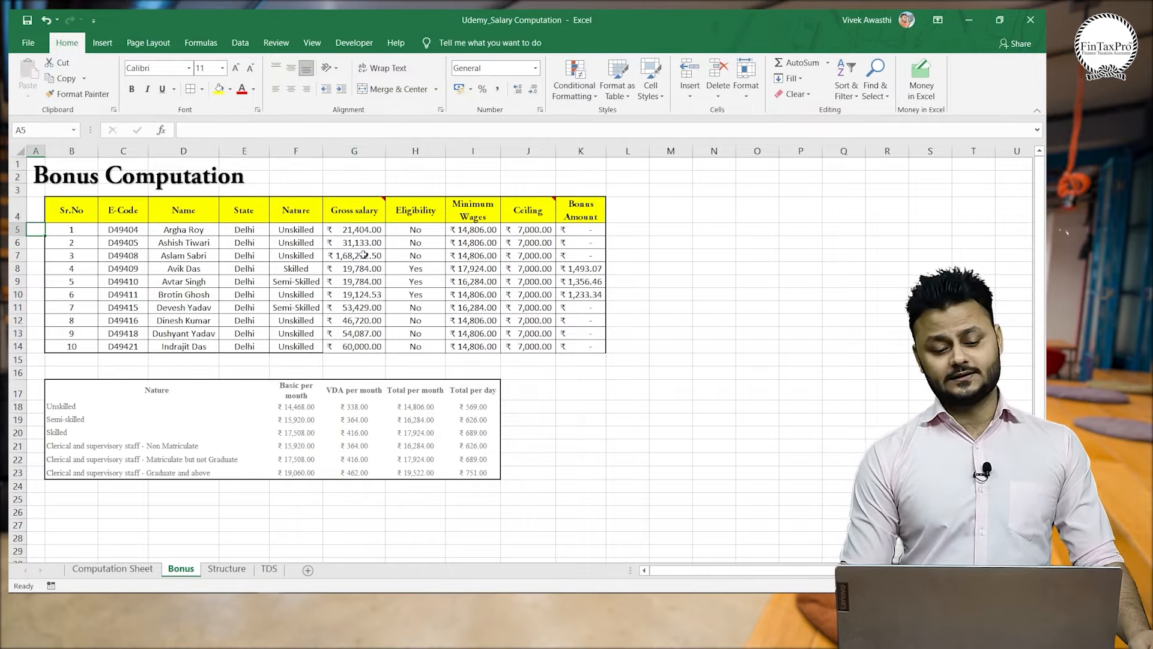
pyautogui.press('Right')
pyautogui.press('Right')
pyautogui.press('Right')
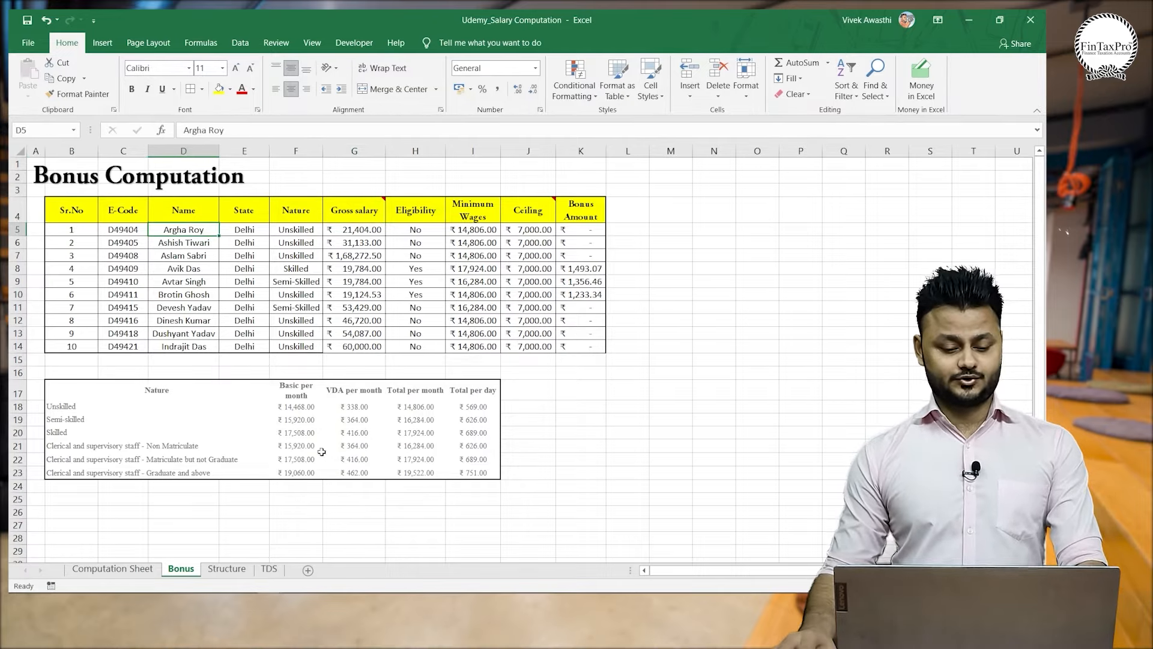
pyautogui.click(91, 229)
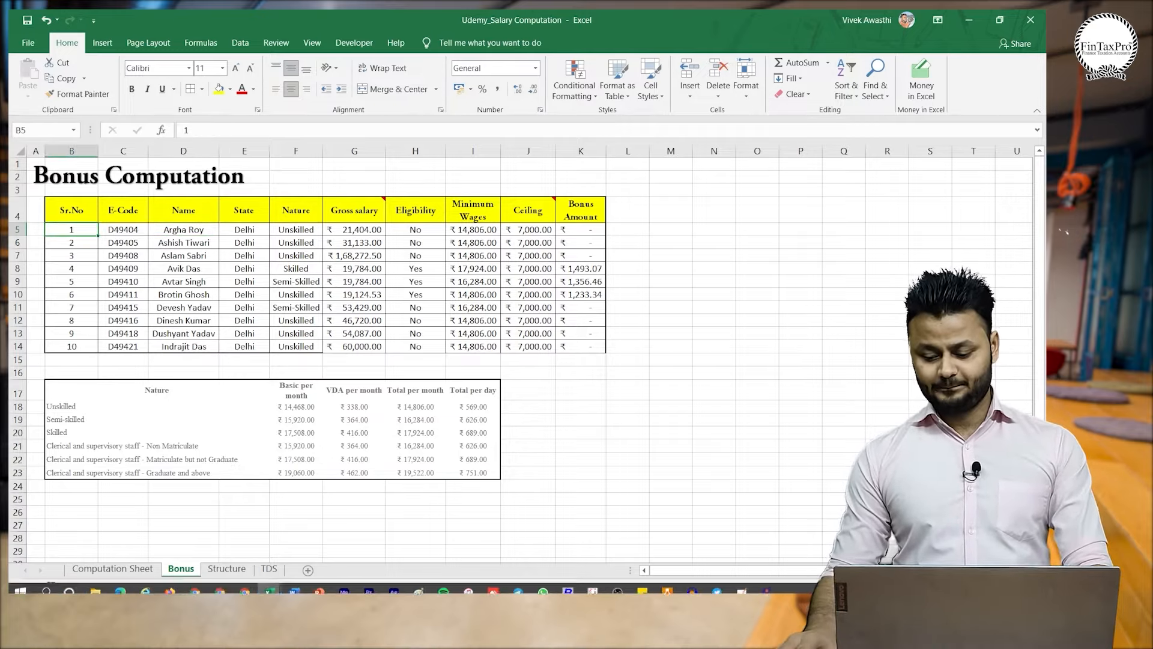
pyautogui.scroll(3, 805, 418)
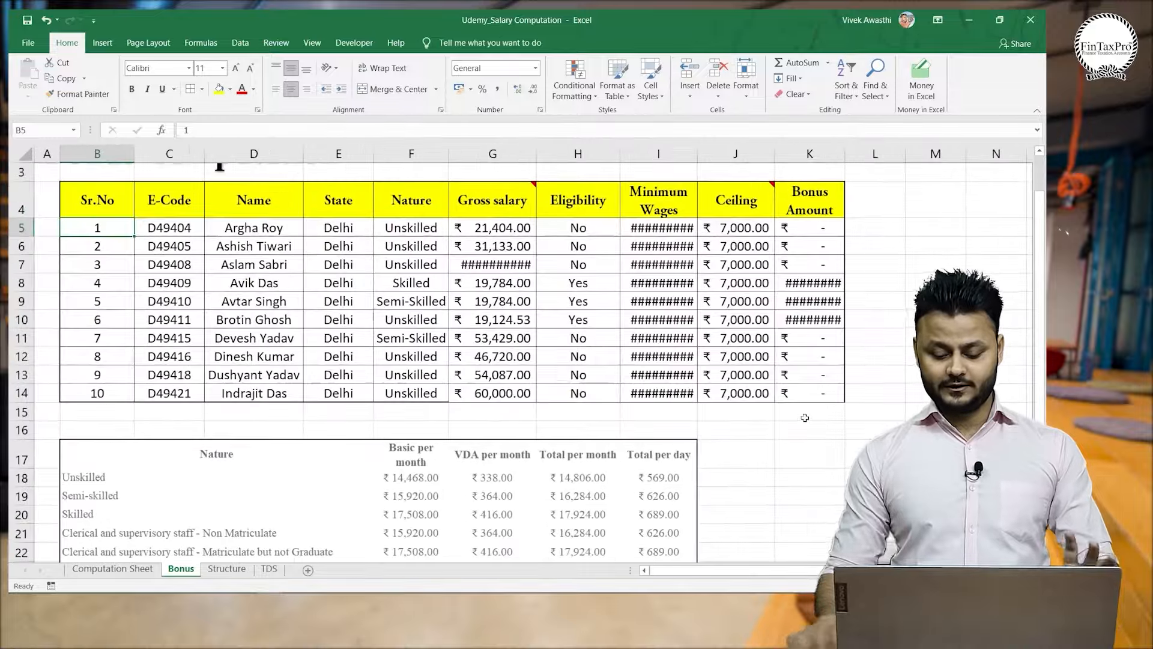
pyautogui.press('Up')
pyautogui.press('Up')
pyautogui.press('Up')
pyautogui.press('Up')
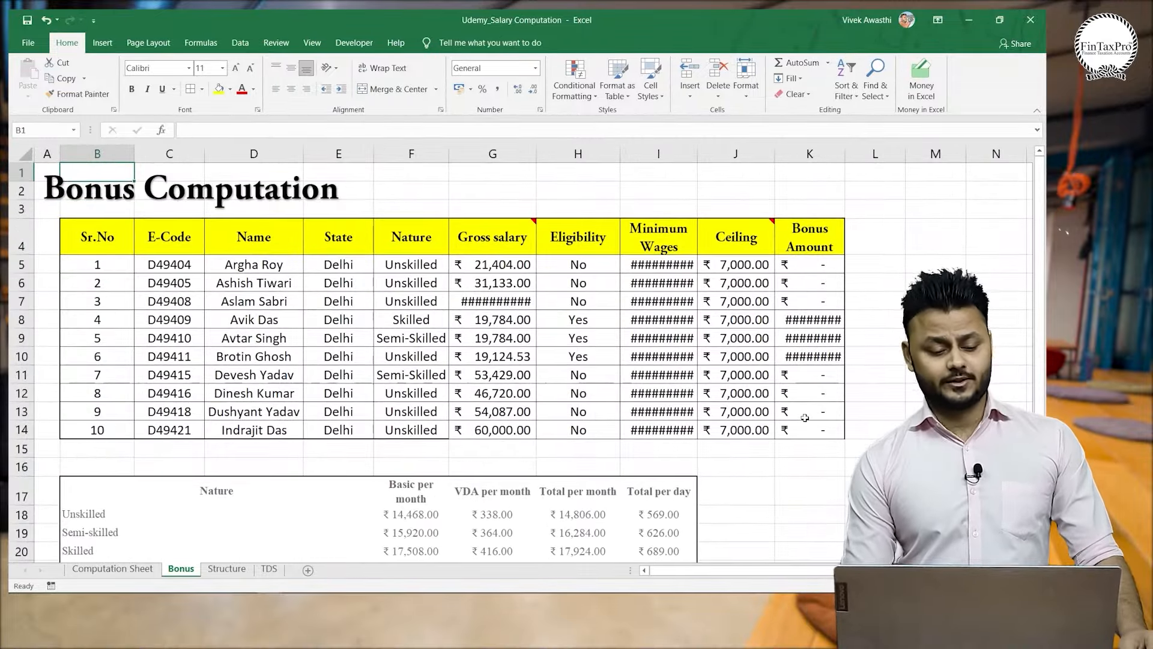
pyautogui.press('Down')
pyautogui.press('Down')
pyautogui.press('Down')
pyautogui.press('Down')
pyautogui.press('Down')
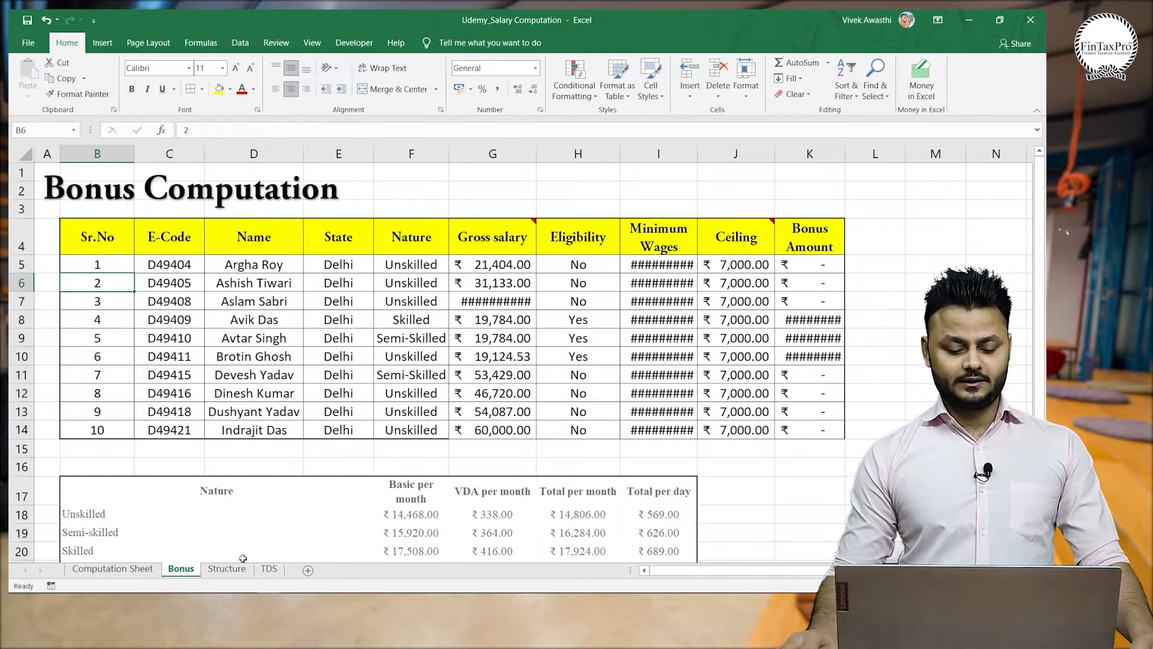
# Move the TDS sheet between Bonus and Structure, and return to the Bonus sheet.
pyautogui.click(269, 569)
pyautogui.moveTo(268, 569); pyautogui.dragTo(214, 570)
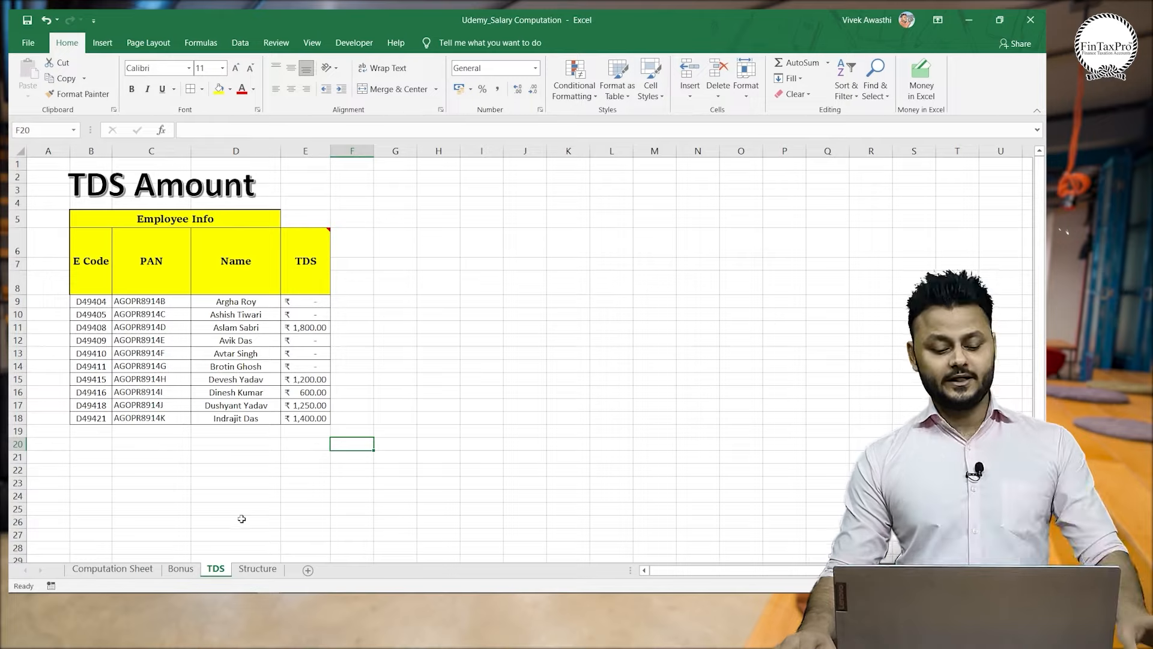
pyautogui.click(180, 568)
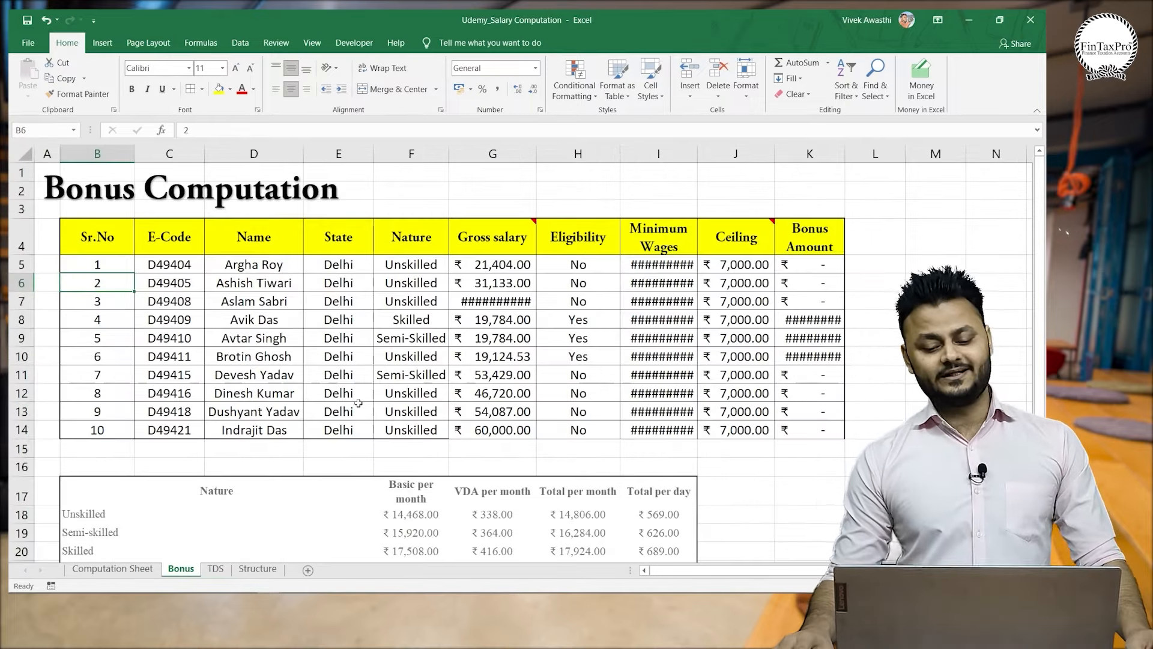
# AutoFit the Gross salary, Minimum Wages and Bonus Amount columns to their contents.
pyautogui.doubleClick(534, 161)
pyautogui.doubleClick(699, 154)
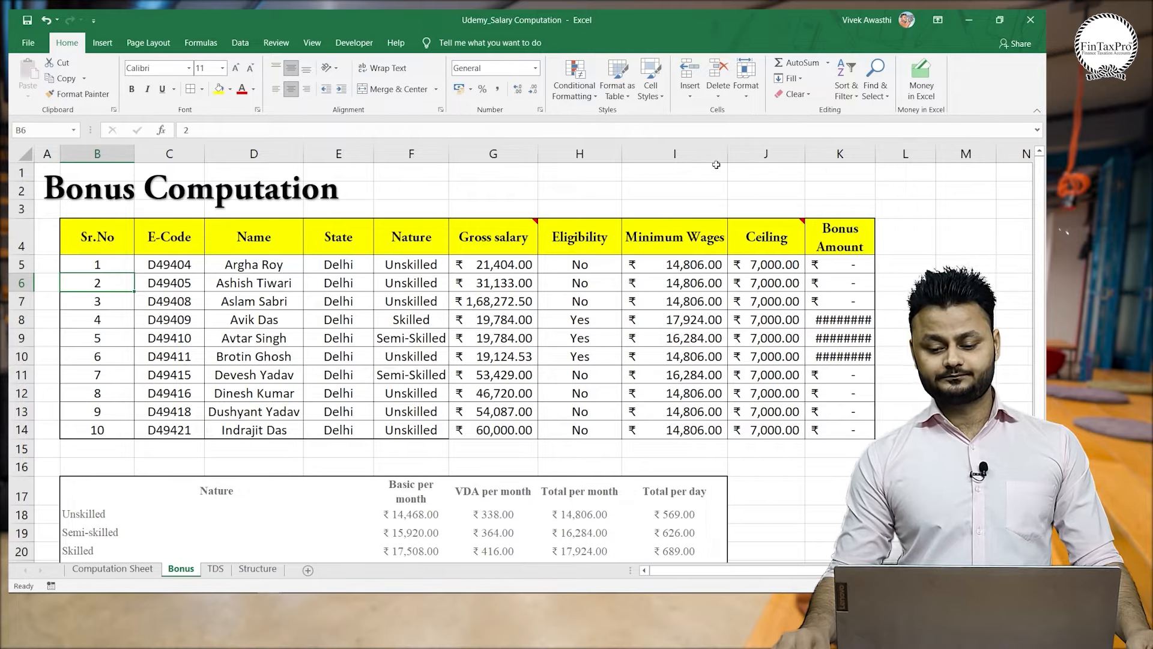
pyautogui.doubleClick(876, 154)
# Review the E-Code, Name and State columns of the bonus table, and glance at the wage table below it.
pyautogui.click(198, 249)
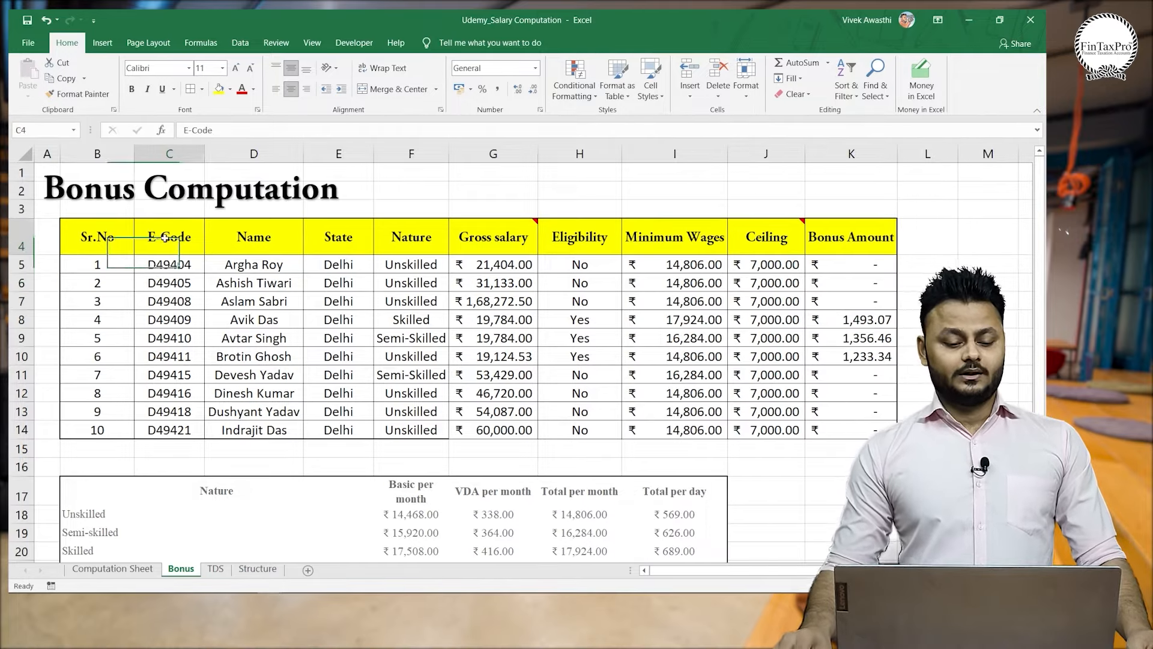
pyautogui.press('Left')
pyautogui.press('Right')
pyautogui.press('Right')
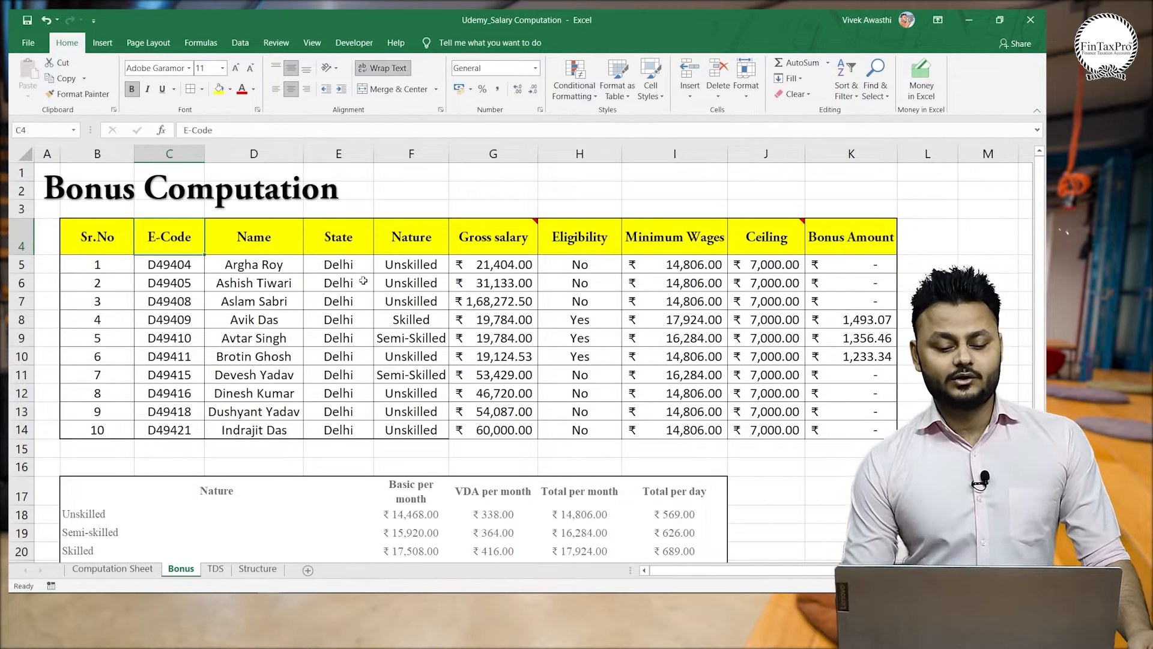
pyautogui.press('Right')
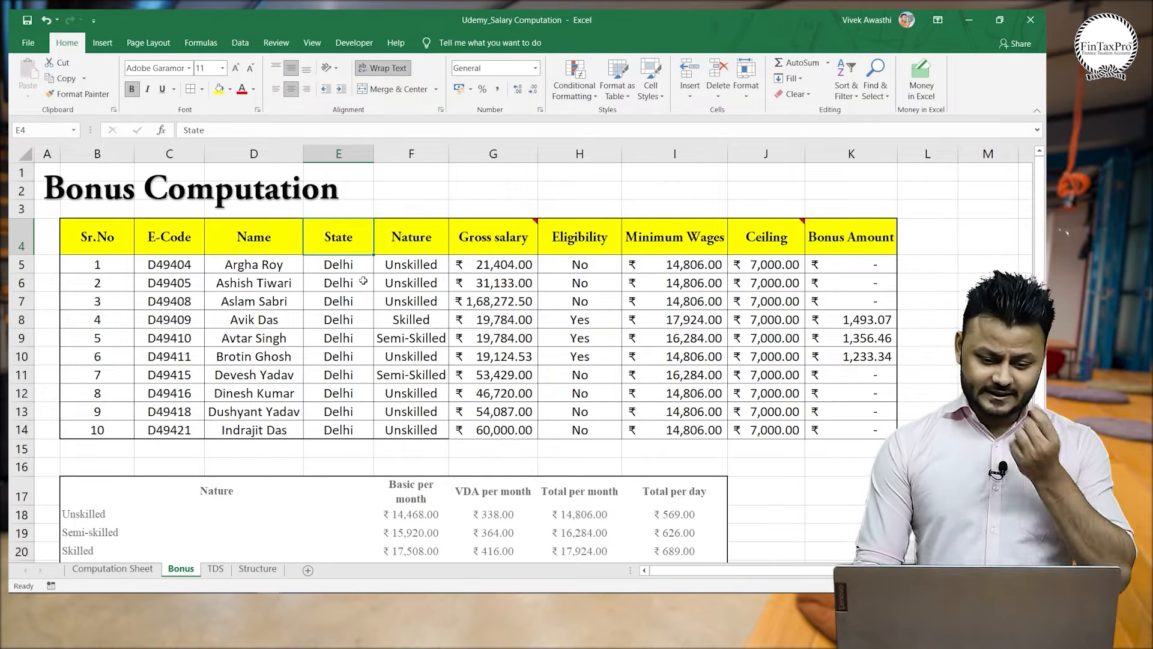
pyautogui.press('Down')
pyautogui.press('Down')
pyautogui.press('Down')
pyautogui.press('Down')
pyautogui.press('Down')
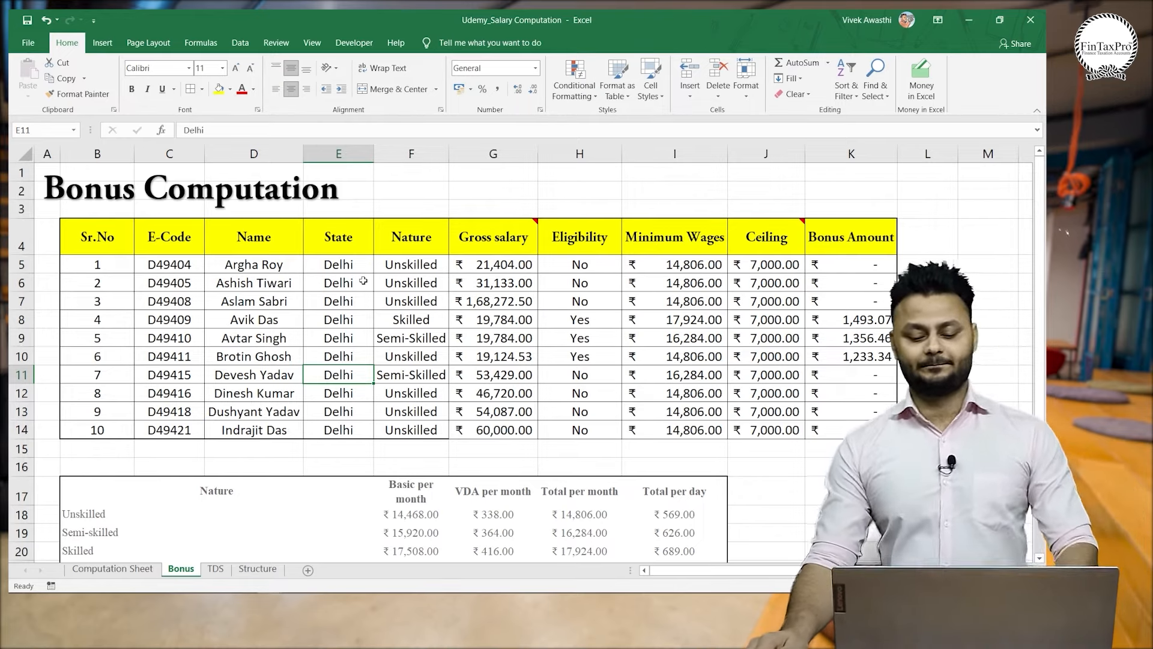
pyautogui.scroll(-3, 363, 281)
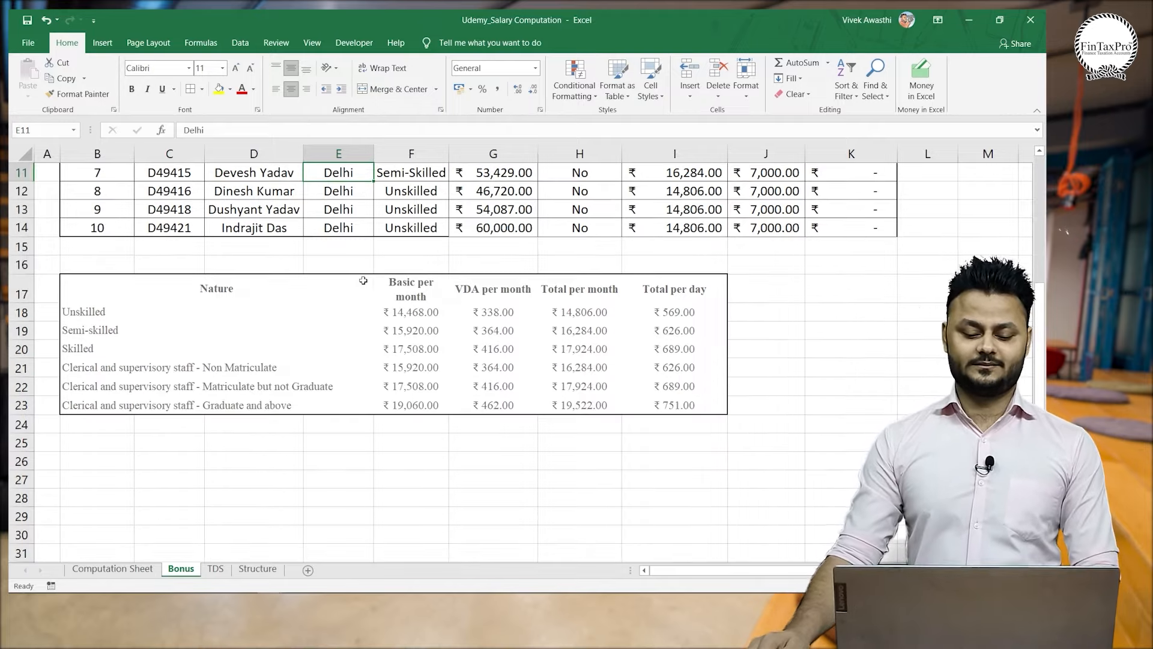
pyautogui.scroll(3, 364, 280)
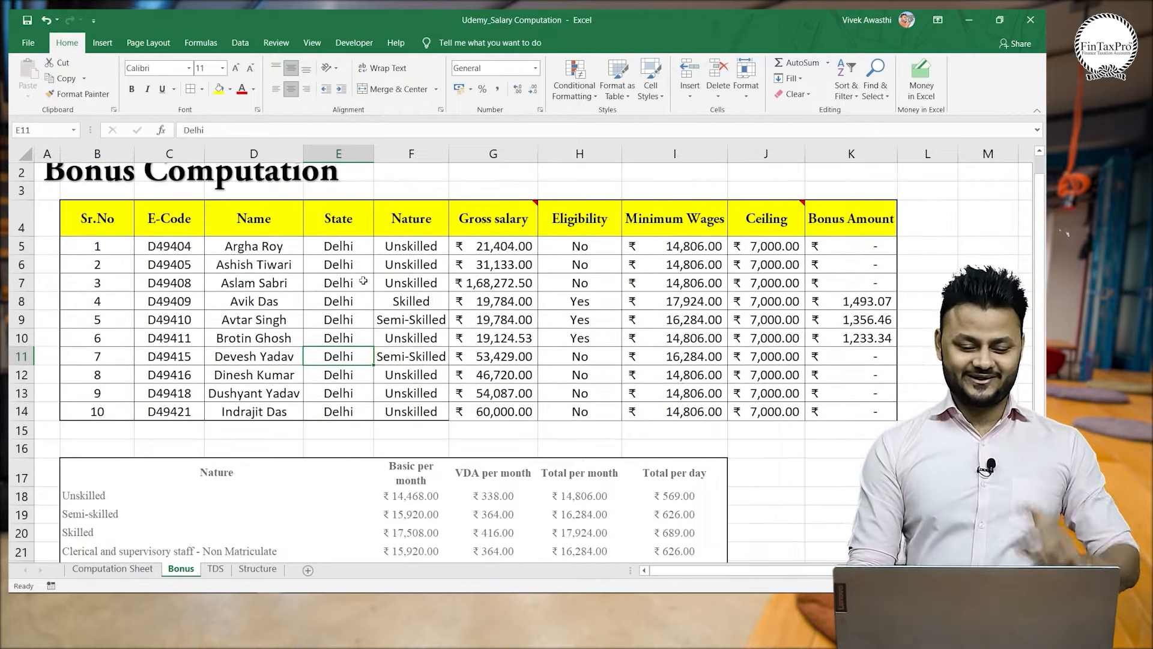
# Examine the Eligibility column and the IF formula behind its first employee cell, H5.
pyautogui.press('Right')
pyautogui.press('Right')
pyautogui.press('Right')
pyautogui.press('Down')
pyautogui.press('Down')
pyautogui.press('Down')
pyautogui.press('Down')
pyautogui.press('Up')
pyautogui.press('Up')
pyautogui.press('Up')
pyautogui.press('Up')
pyautogui.press('Up')
pyautogui.press('Up')
pyautogui.press('Up')
pyautogui.press('Up')
pyautogui.press('Up')
pyautogui.press('Up')
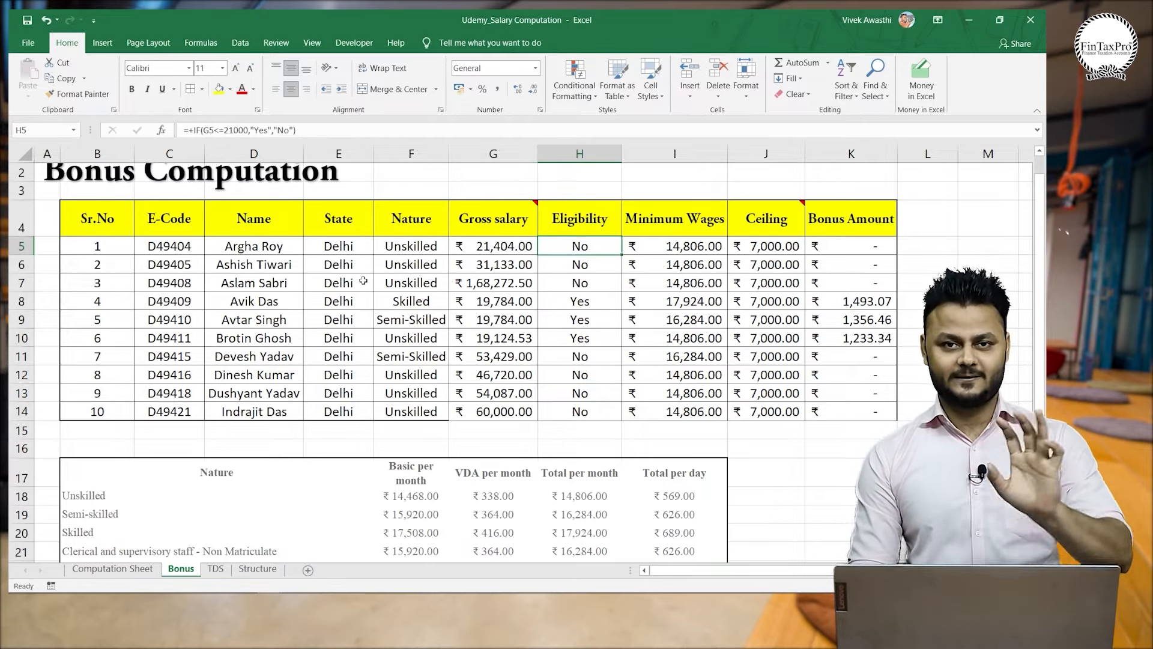
# Read across the first employee's row from E-Code to the source reference in Gross salary.
pyautogui.press('Left')
pyautogui.press('Left')
pyautogui.press('Left')
pyautogui.press('Left')
pyautogui.press('Left')
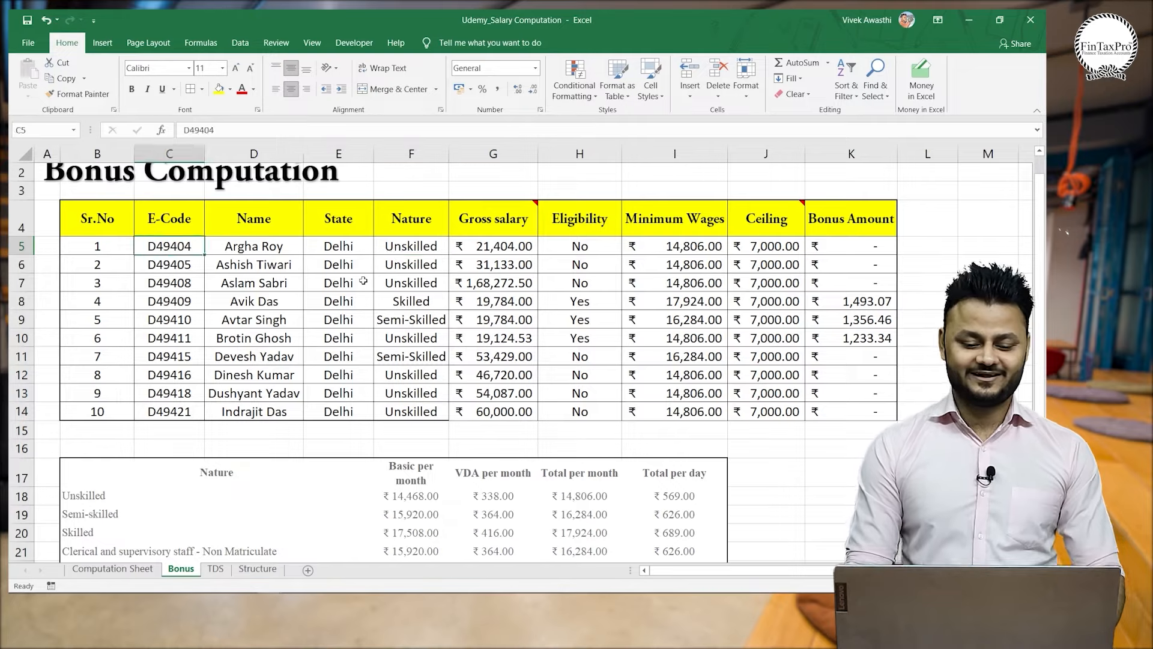
pyautogui.press('Right')
pyautogui.press('Right')
pyautogui.press('Right')
pyautogui.press('Right')
pyautogui.press('Left')
pyautogui.press('Right')
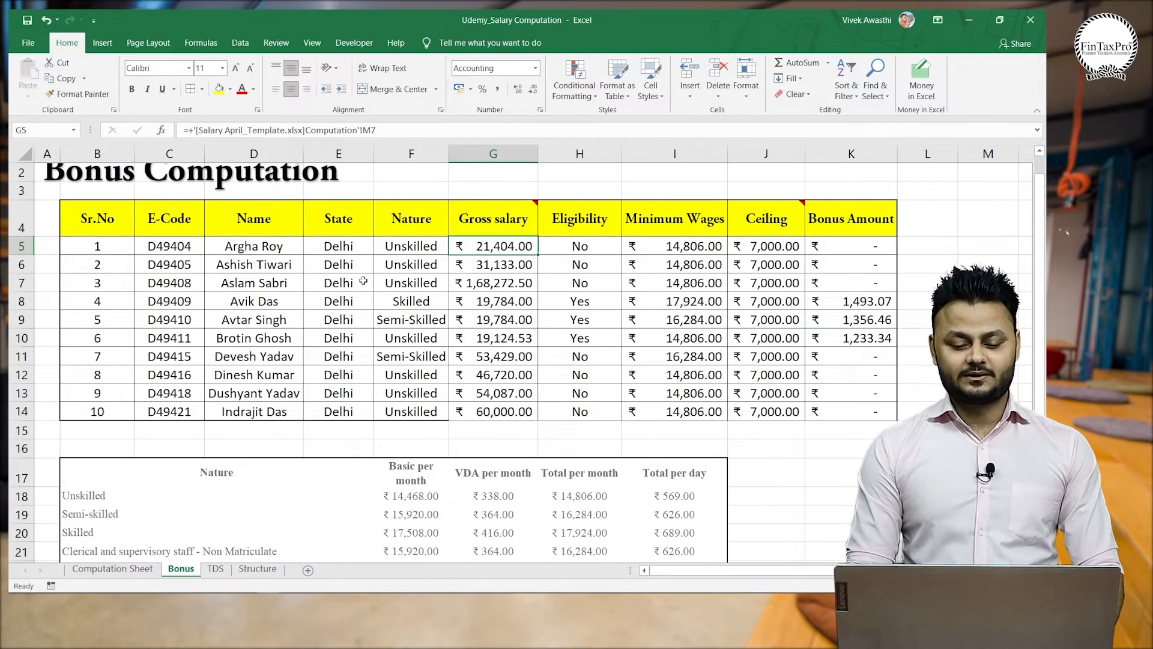
# Examine the skill classification of each employee down the Nature column.
pyautogui.press('Left')
pyautogui.press('Down')
pyautogui.press('Down')
pyautogui.press('Down')
pyautogui.press('Down')
pyautogui.press('Down')
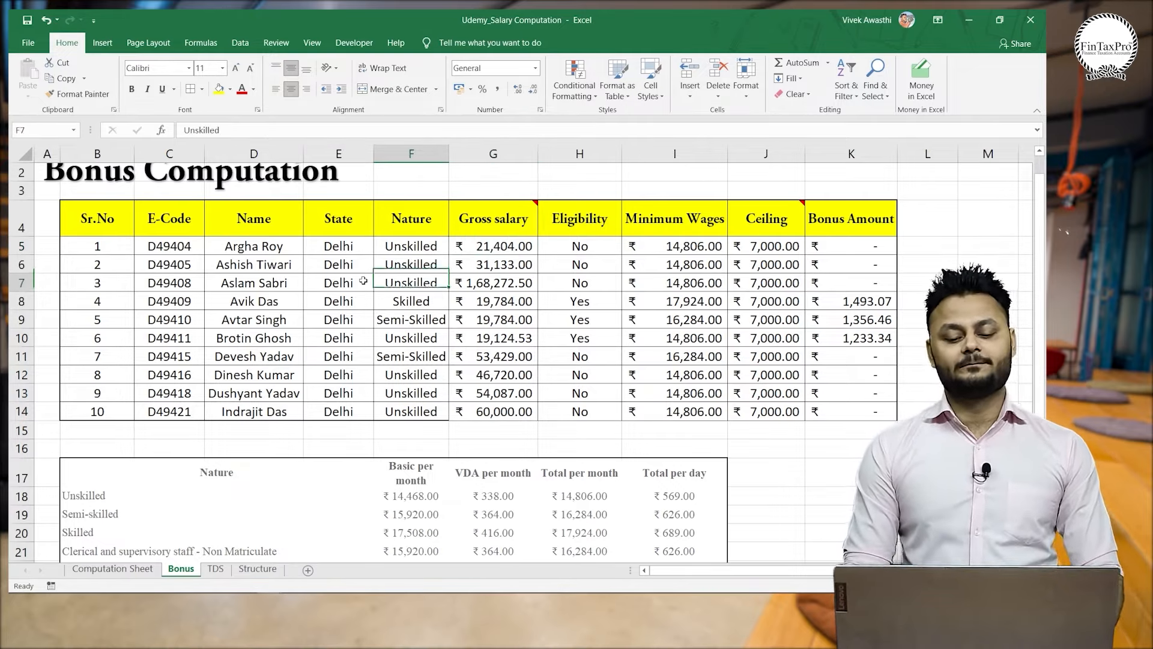
pyautogui.press('Down')
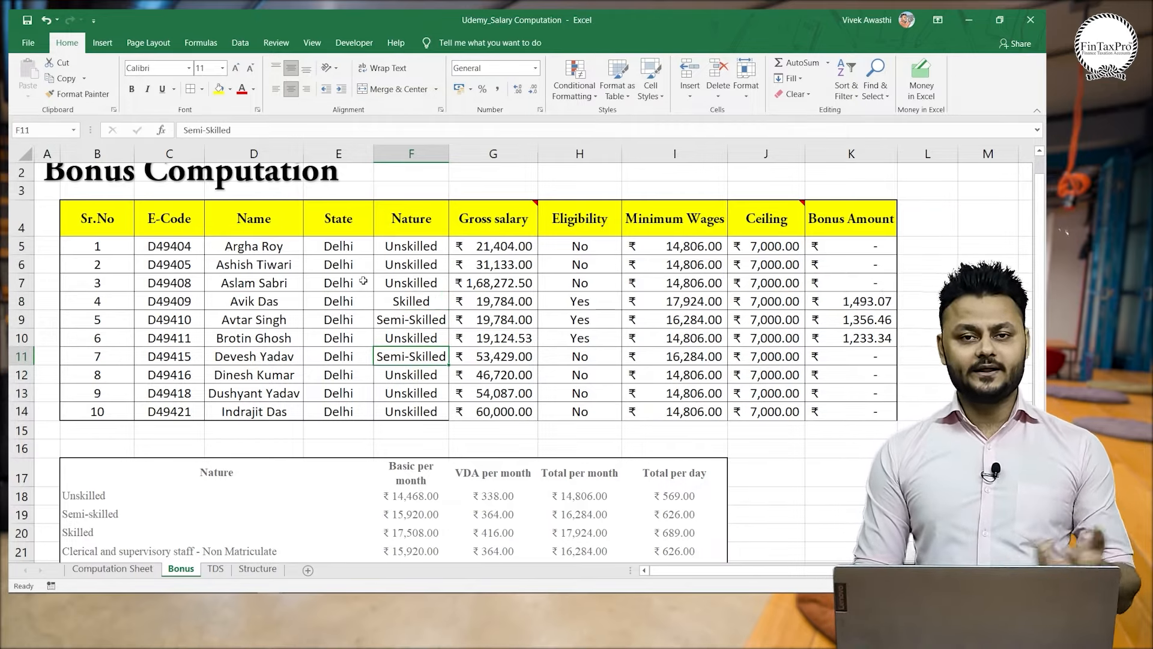
pyautogui.press('Down')
pyautogui.press('Down')
pyautogui.press('Down')
pyautogui.press('Down')
pyautogui.press('Down')
pyautogui.press('Down')
pyautogui.press('Down')
pyautogui.press('Down')
pyautogui.press('Down')
pyautogui.press('Down')
pyautogui.press('Down')
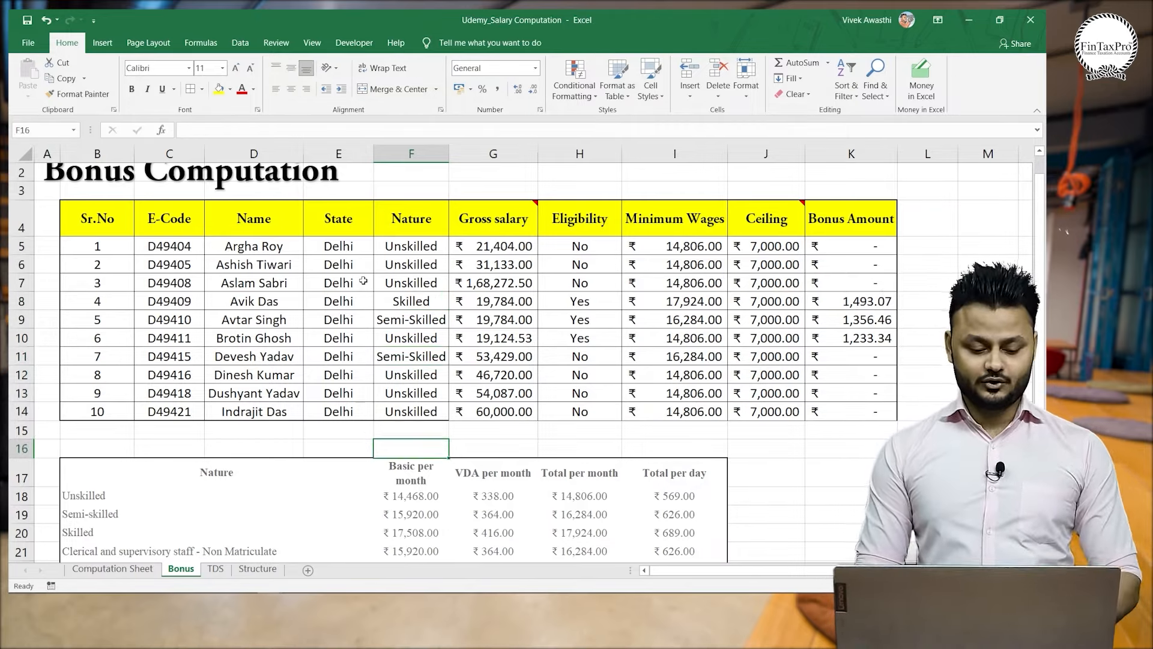
# Examine the minimum wage table below, comparing the Basic per month amounts of all six worker categories.
pyautogui.press('Down')
pyautogui.press('Down')
pyautogui.press('Down')
pyautogui.press('Down')
pyautogui.press('Down')
pyautogui.press('Down')
pyautogui.press('Down')
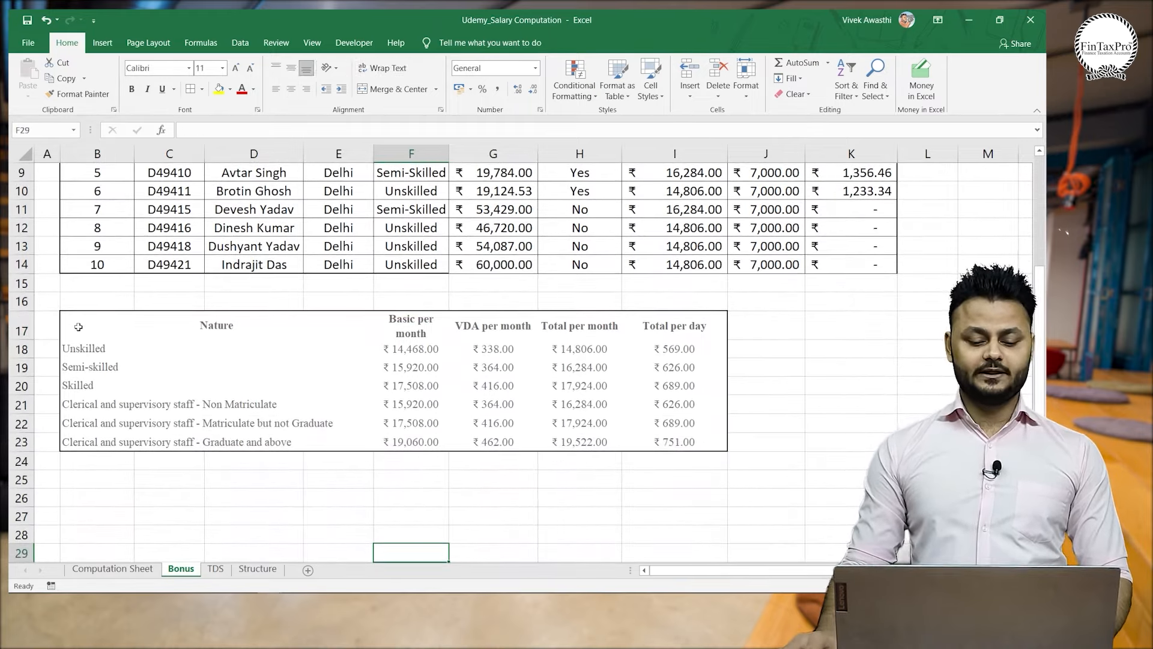
pyautogui.moveTo(81, 327)
pyautogui.mouseDown()
pyautogui.moveTo(498, 397)
pyautogui.moveTo(722, 458)
pyautogui.moveTo(723, 447)
pyautogui.mouseUp()
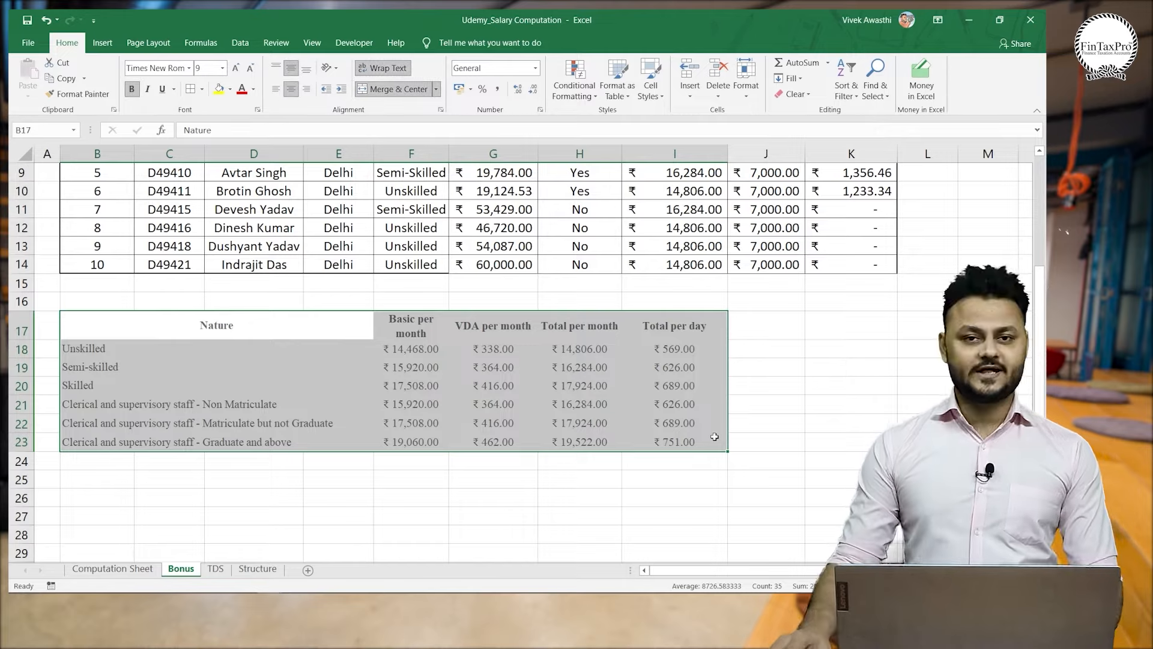
pyautogui.click(108, 349)
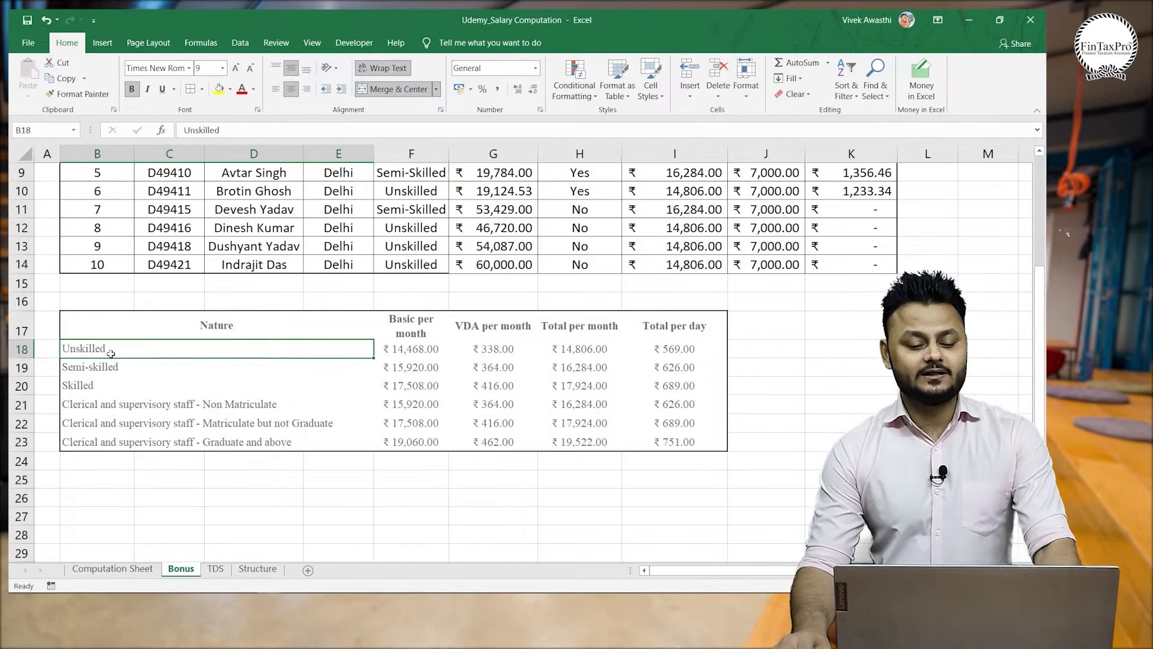
pyautogui.click(420, 348)
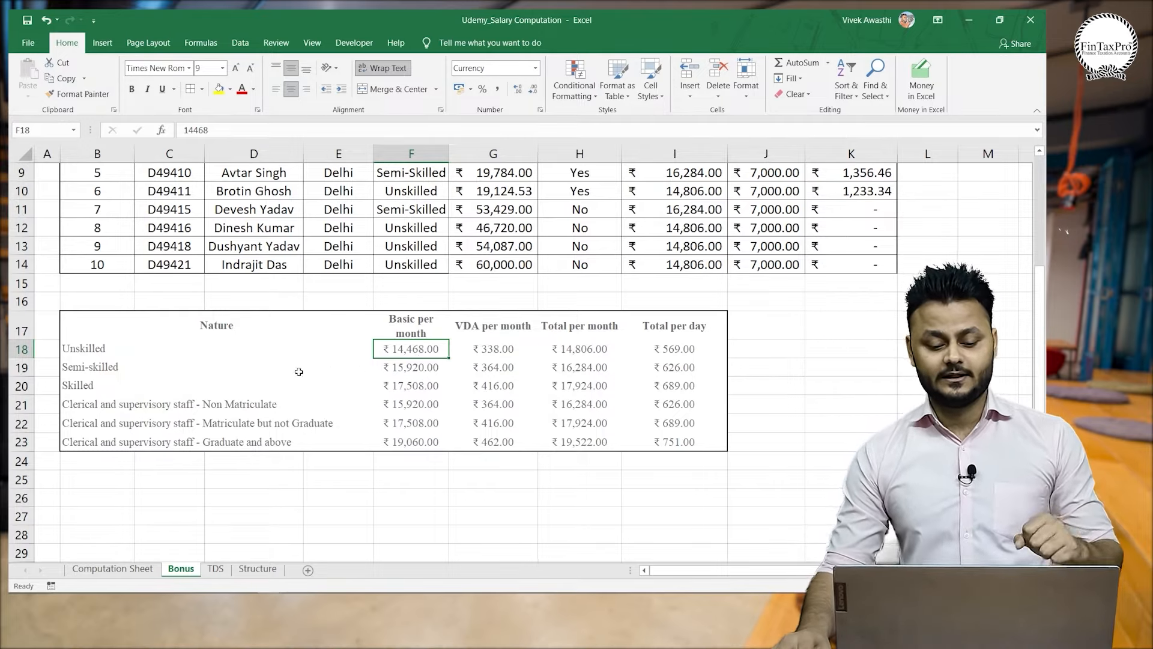
pyautogui.click(399, 368)
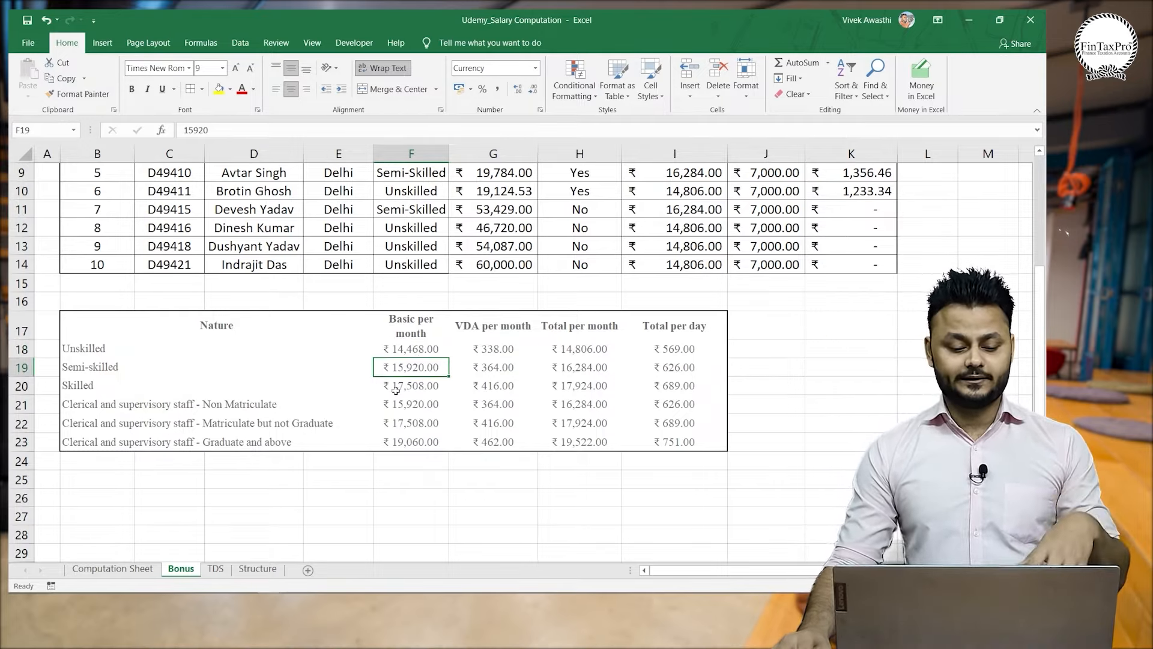
pyautogui.click(396, 389)
pyautogui.click(402, 403)
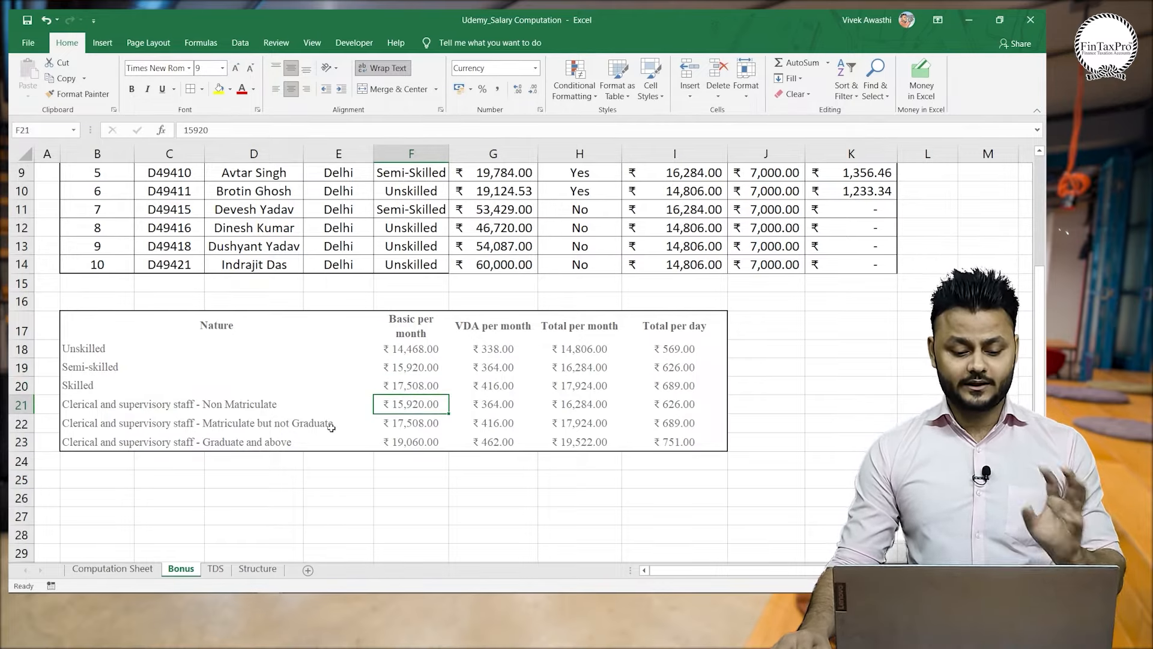
pyautogui.click(399, 428)
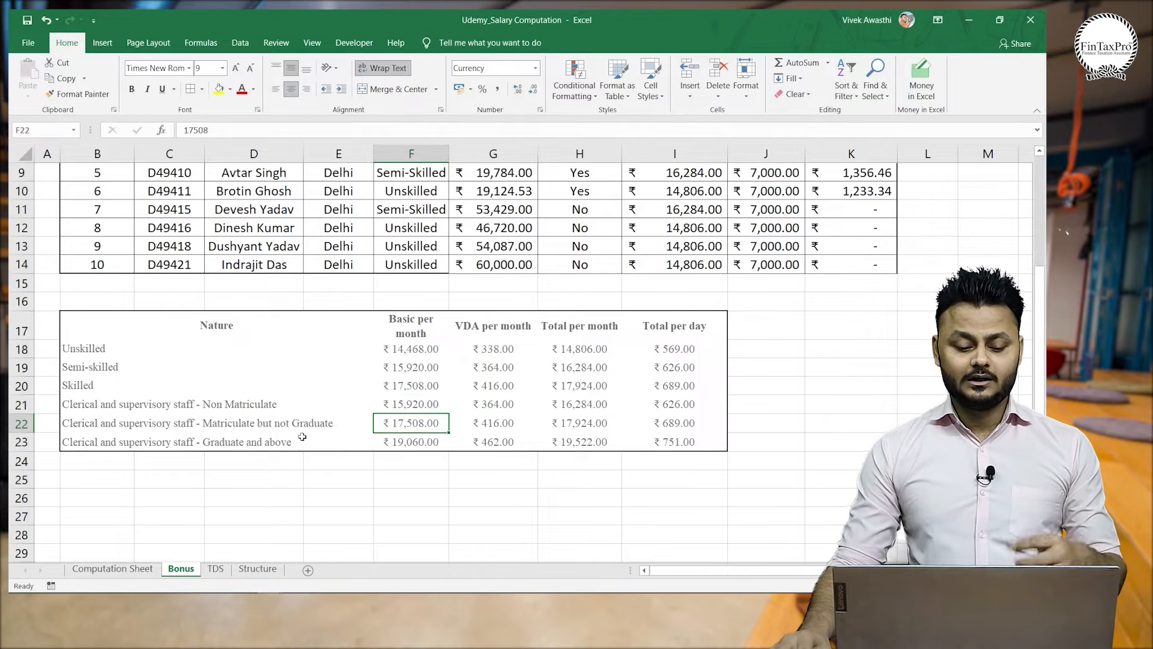
pyautogui.click(424, 441)
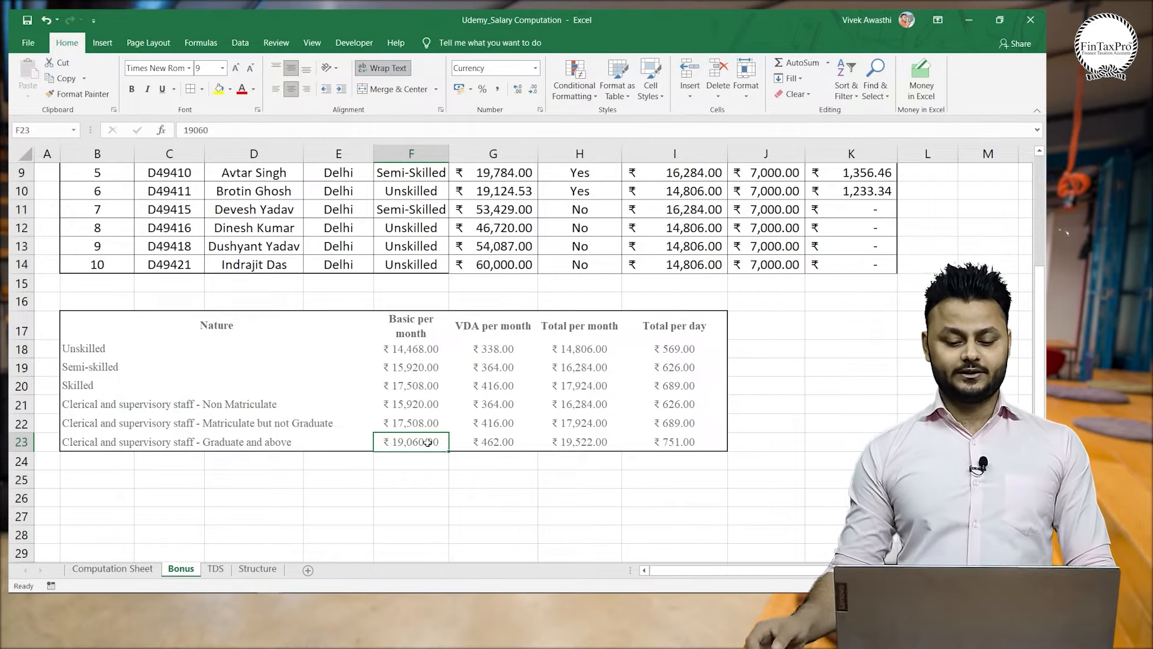
# Review the VDA per month column and the Total per month and Total per day headings of the wage table.
pyautogui.press('Right')
pyautogui.press('Up')
pyautogui.press('Up')
pyautogui.press('Up')
pyautogui.press('Up')
pyautogui.press('Up')
pyautogui.press('Up')
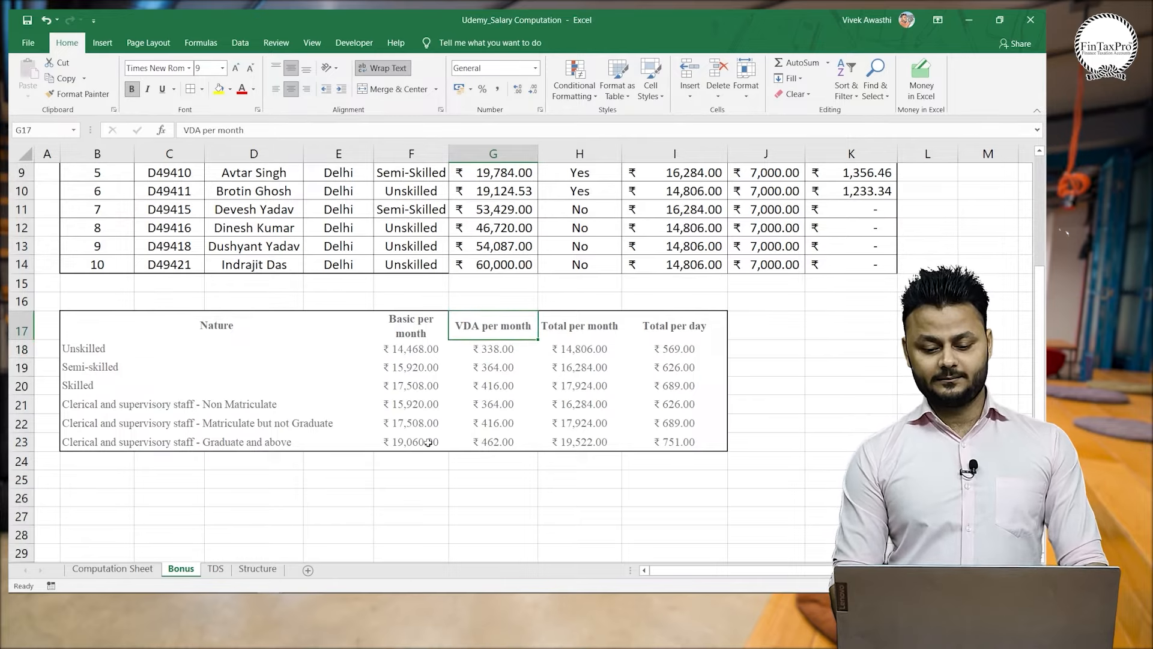
pyautogui.press('Right')
pyautogui.press('Right')
pyautogui.press('Right')
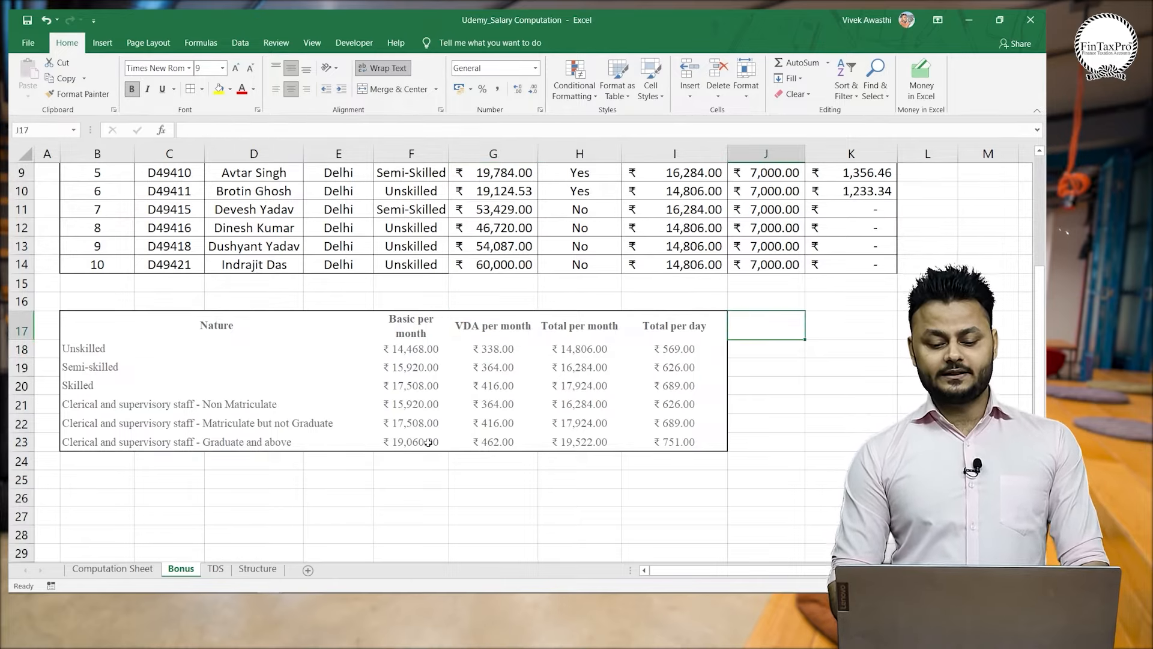
pyautogui.press('Left')
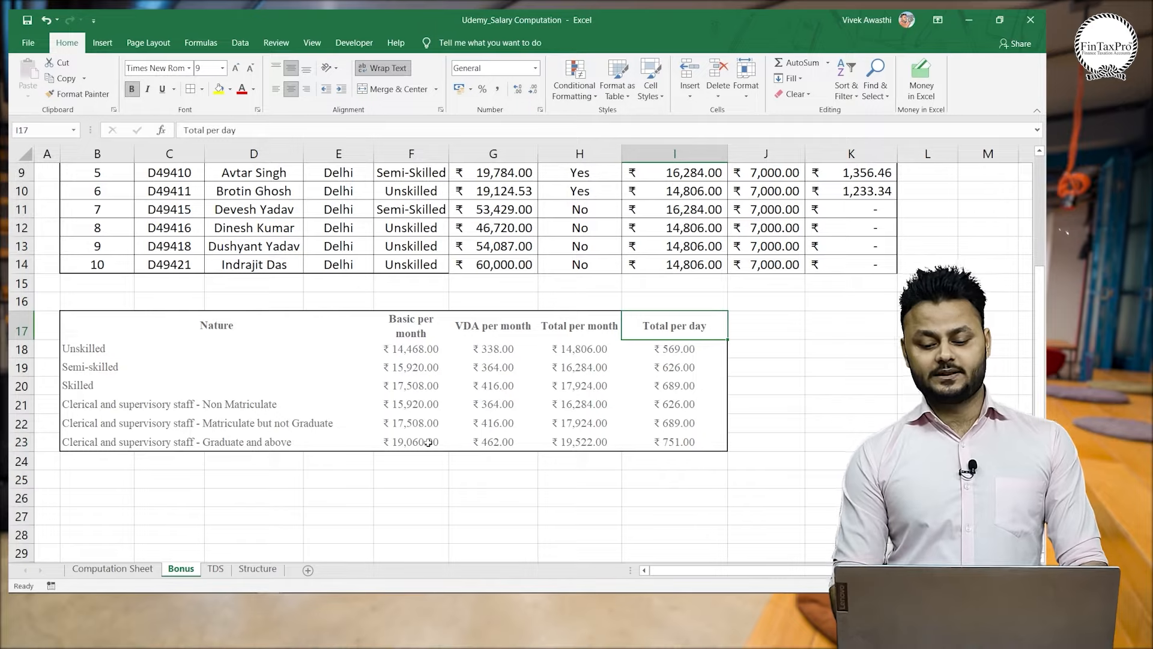
pyautogui.press('Left')
pyautogui.press('Left')
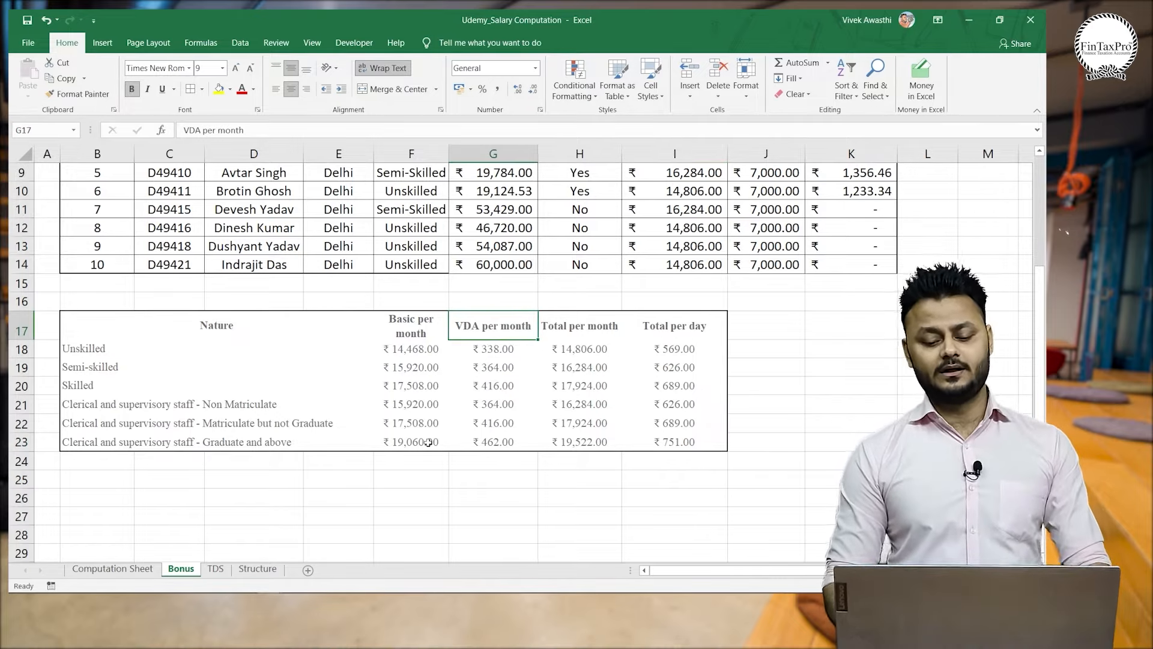
# Examine the Total per month and Total per day amounts for every category in the wage table.
pyautogui.press('Right')
pyautogui.hotkey('ctrl', 'shift', 'Down')
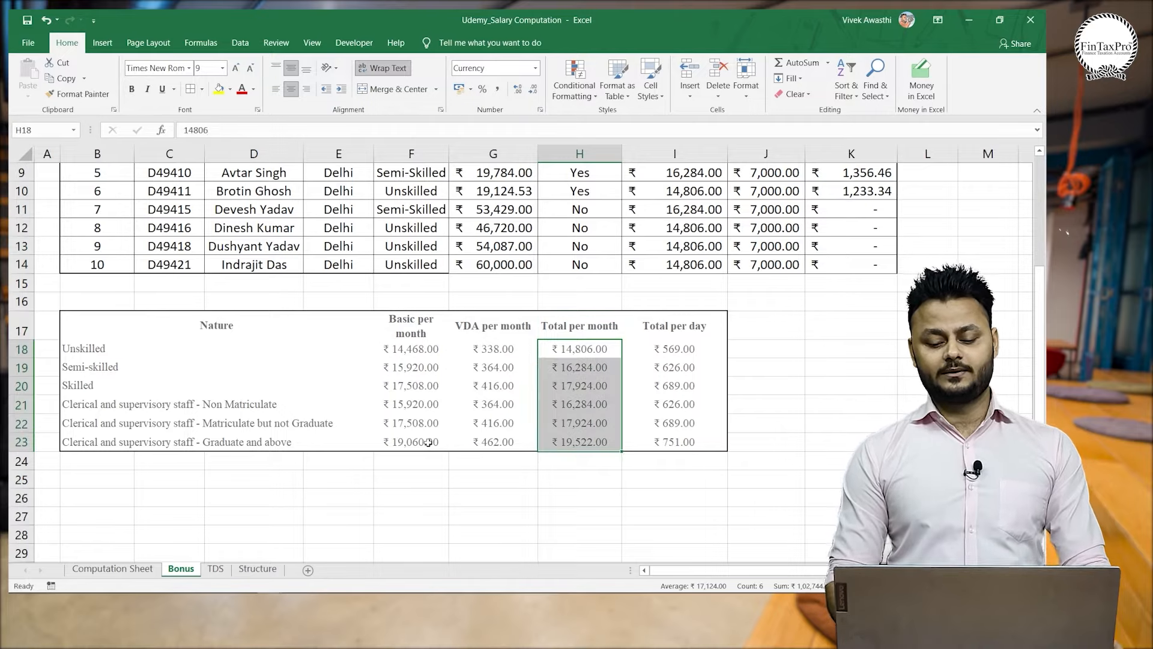
pyautogui.hotkey('ctrl', 'shift', 'Up')
pyautogui.press('Right')
pyautogui.press('Down')
pyautogui.press('Down')
pyautogui.press('Down')
pyautogui.press('Down')
pyautogui.press('Down')
pyautogui.press('Down')
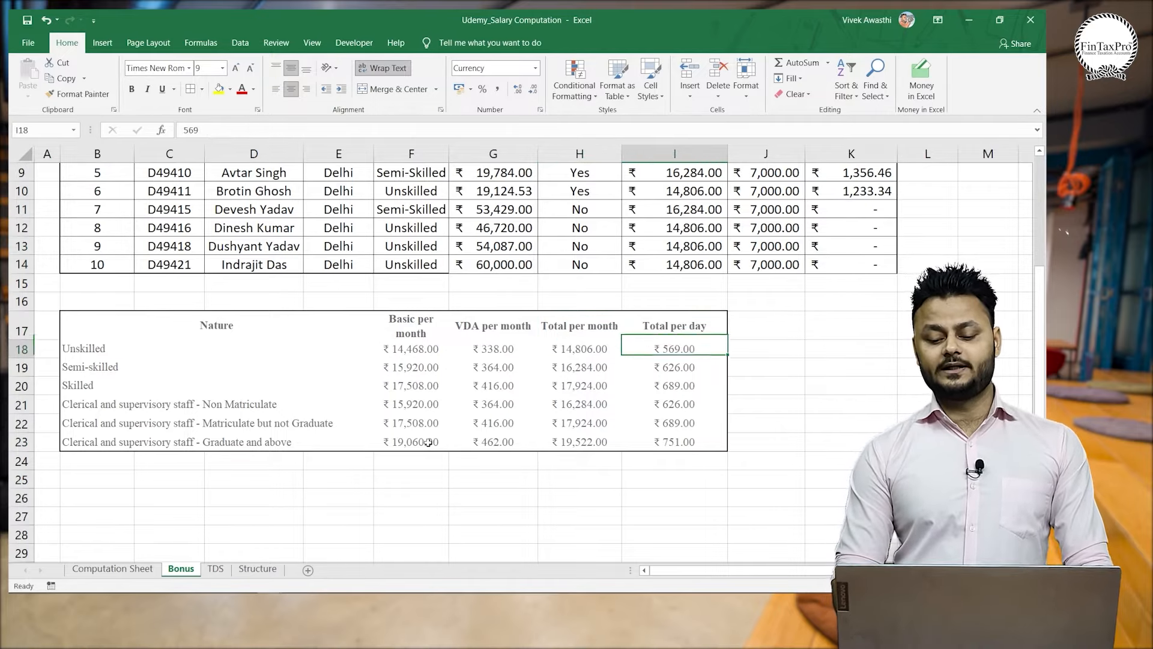
# Compare the Total per day amounts across the worker categories in the minimum wage table.
pyautogui.press('Up')
pyautogui.press('Up')
pyautogui.press('Up')
pyautogui.press('Up')
pyautogui.press('Up')
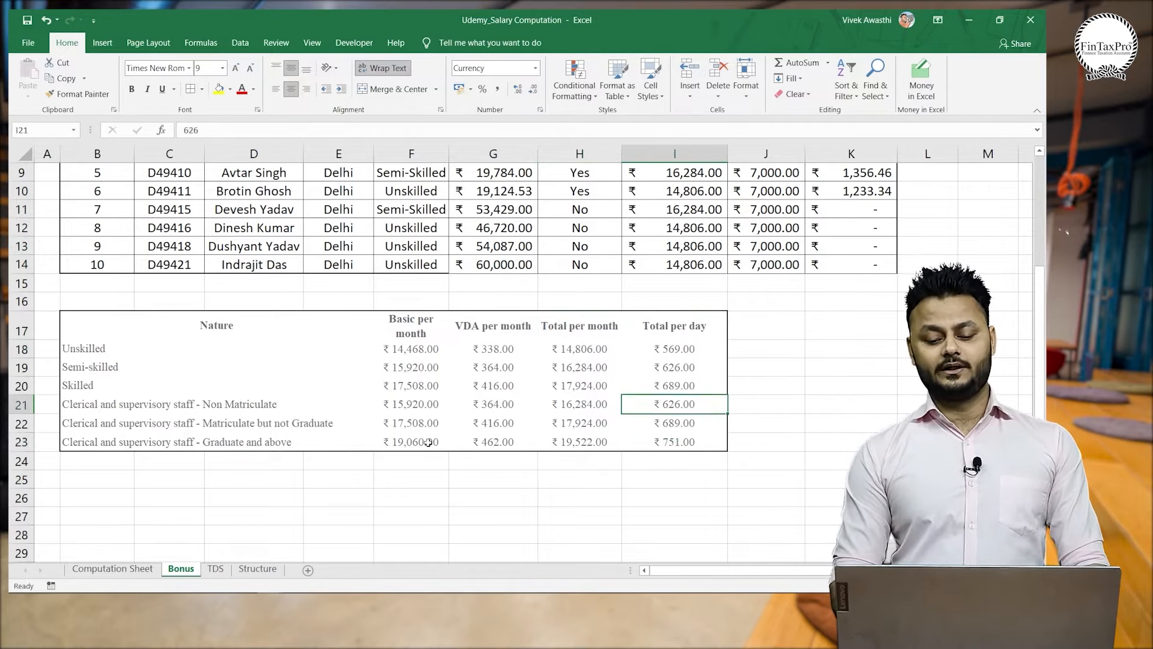
pyautogui.press('Down')
pyautogui.press('Down')
pyautogui.press('Down')
pyautogui.press('Down')
pyautogui.press('Down')
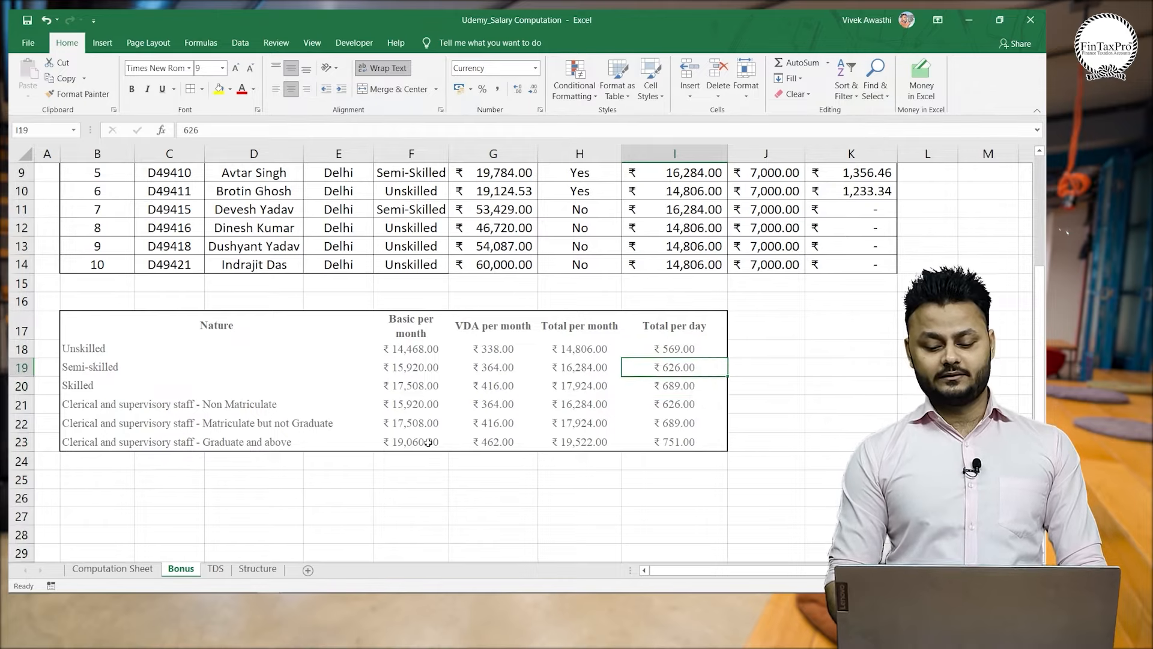
pyautogui.press('Up')
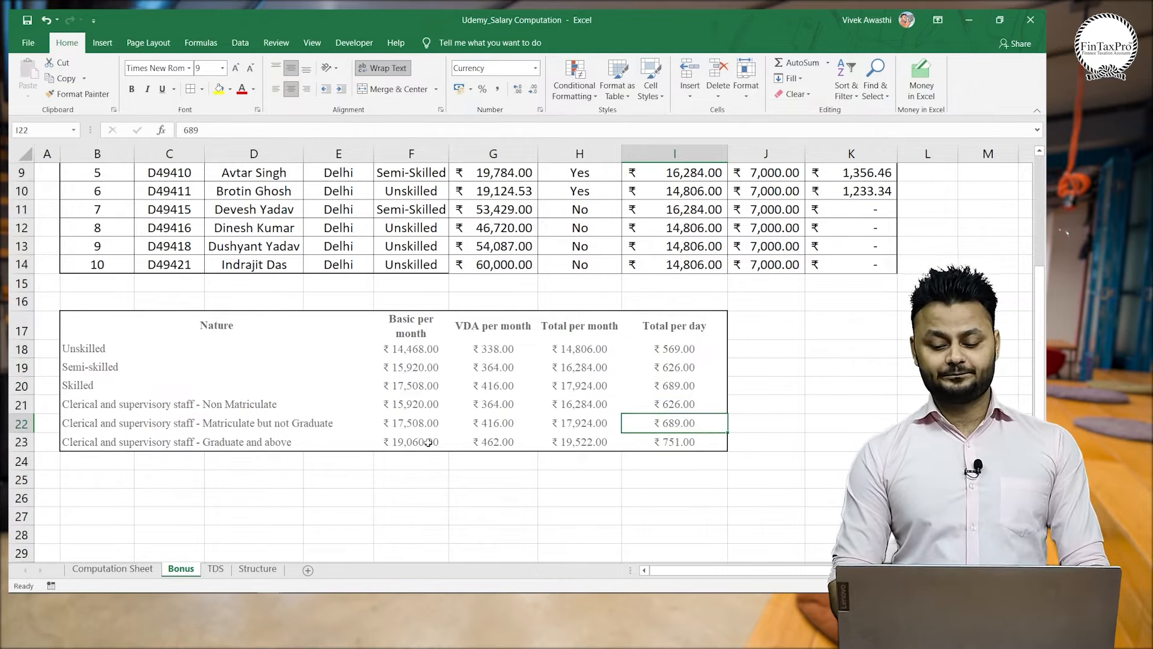
# Begin a VLOOKUP in the first employee's Gross salary cell, G5, with the E-Code in C5 as the lookup value.
pyautogui.press('Right')
pyautogui.press('Up')
pyautogui.press('Up')
pyautogui.press('Up')
pyautogui.press('Up')
pyautogui.press('Up')
pyautogui.press('Up')
pyautogui.press('Up')
pyautogui.press('Up')
pyautogui.press('Up')
pyautogui.press('Up')
pyautogui.press('Up')
pyautogui.press('Up')
pyautogui.press('Up')
pyautogui.press('Up')
pyautogui.press('Up')
pyautogui.press('Up')
pyautogui.press('Up')
pyautogui.press('Up')
pyautogui.press('Up')
pyautogui.press('Up')
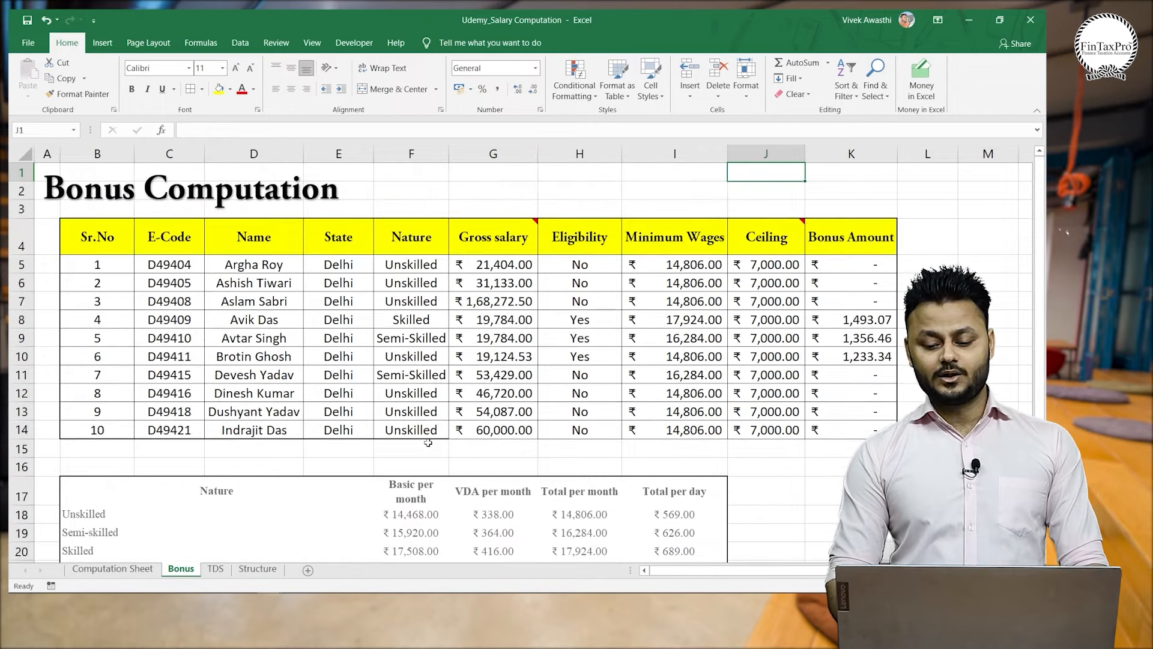
pyautogui.press('Down')
pyautogui.press('Down')
pyautogui.press('Down')
pyautogui.press('Down')
pyautogui.press('Down')
pyautogui.press('Down')
pyautogui.press('Left')
pyautogui.press('Left')
pyautogui.press('Left')
pyautogui.press('Left')
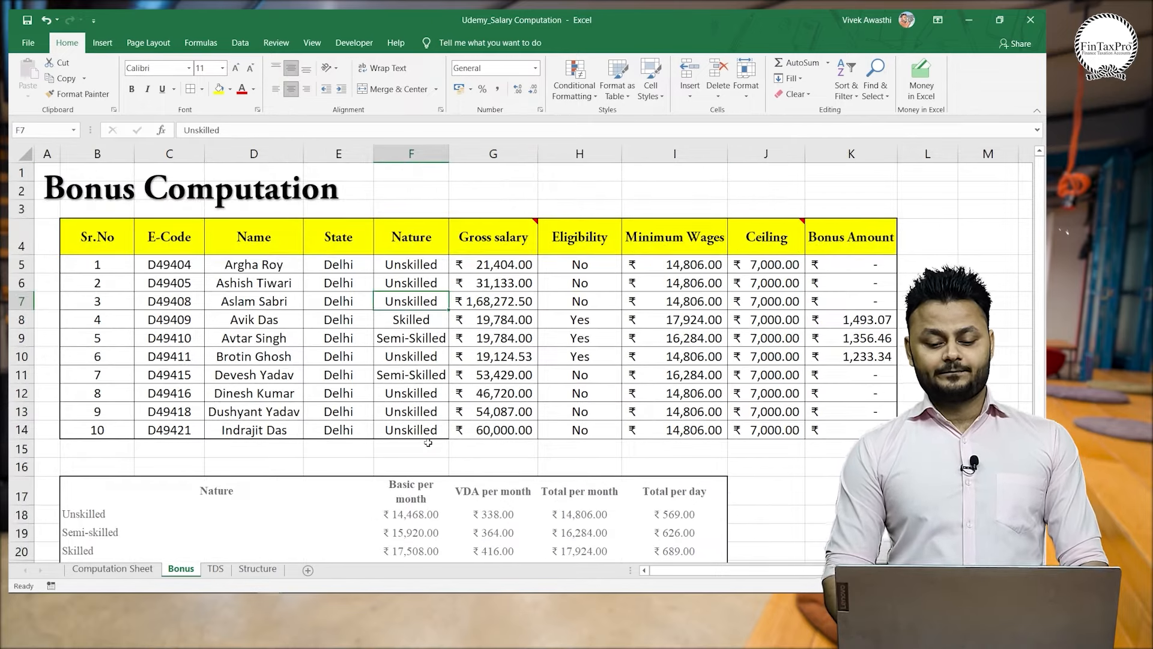
pyautogui.press('Up')
pyautogui.press('Up')
pyautogui.press('Up')
pyautogui.press('Right')
pyautogui.press('Down')
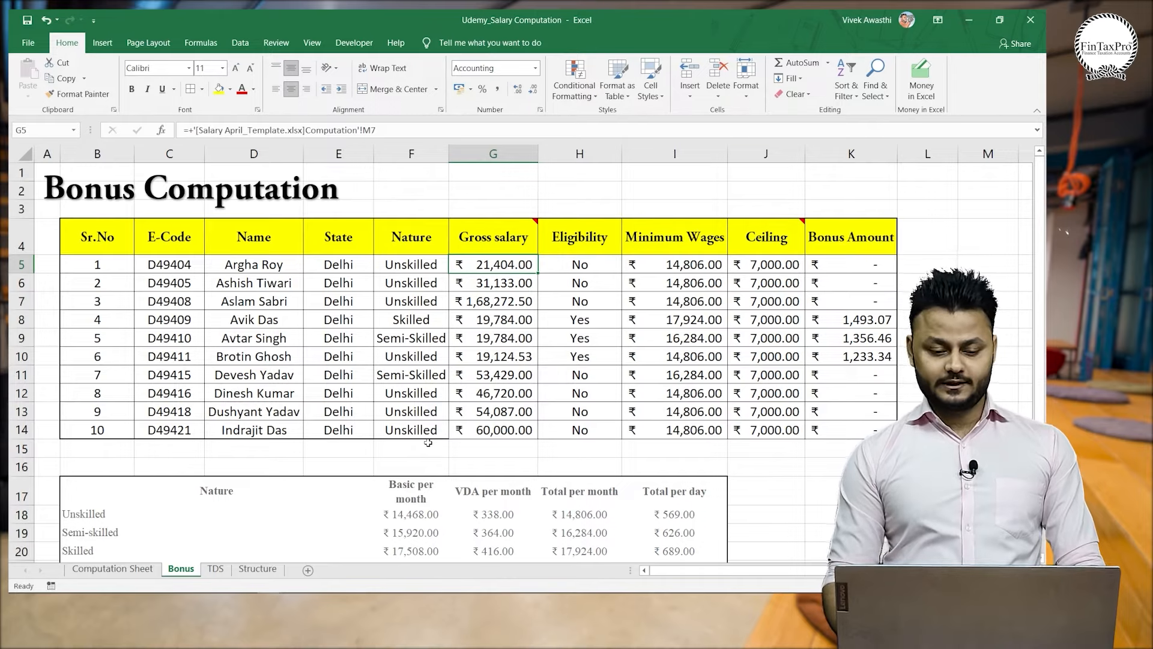
pyautogui.write('+vl')
pyautogui.press('Tab')
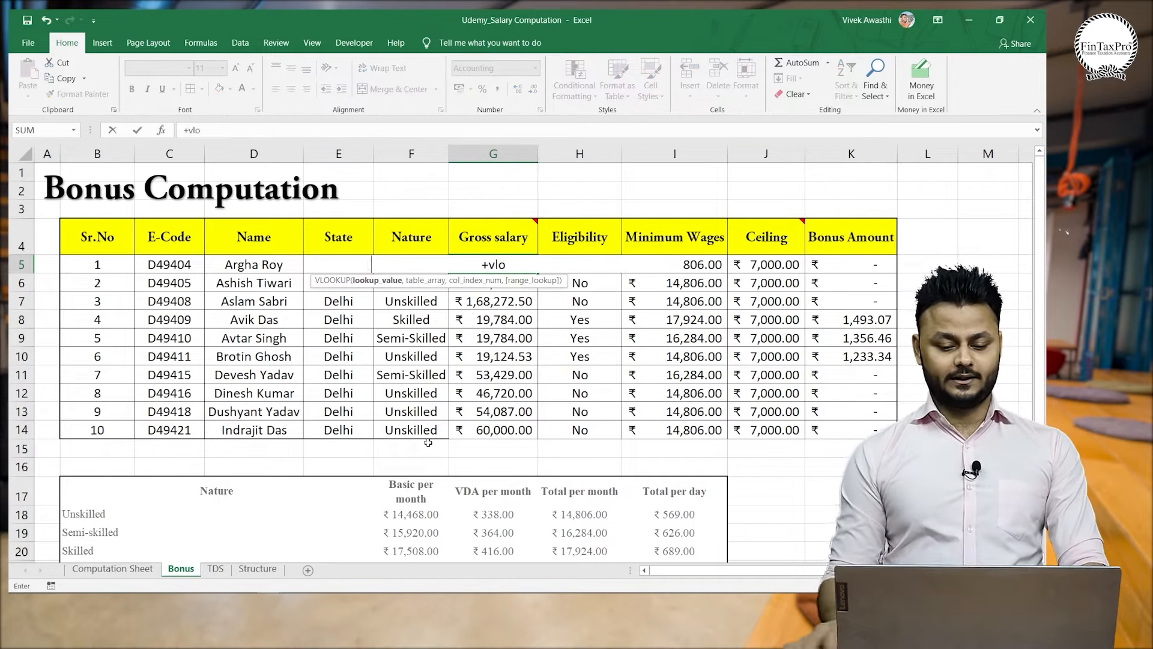
pyautogui.click(168, 265)
pyautogui.write(',')
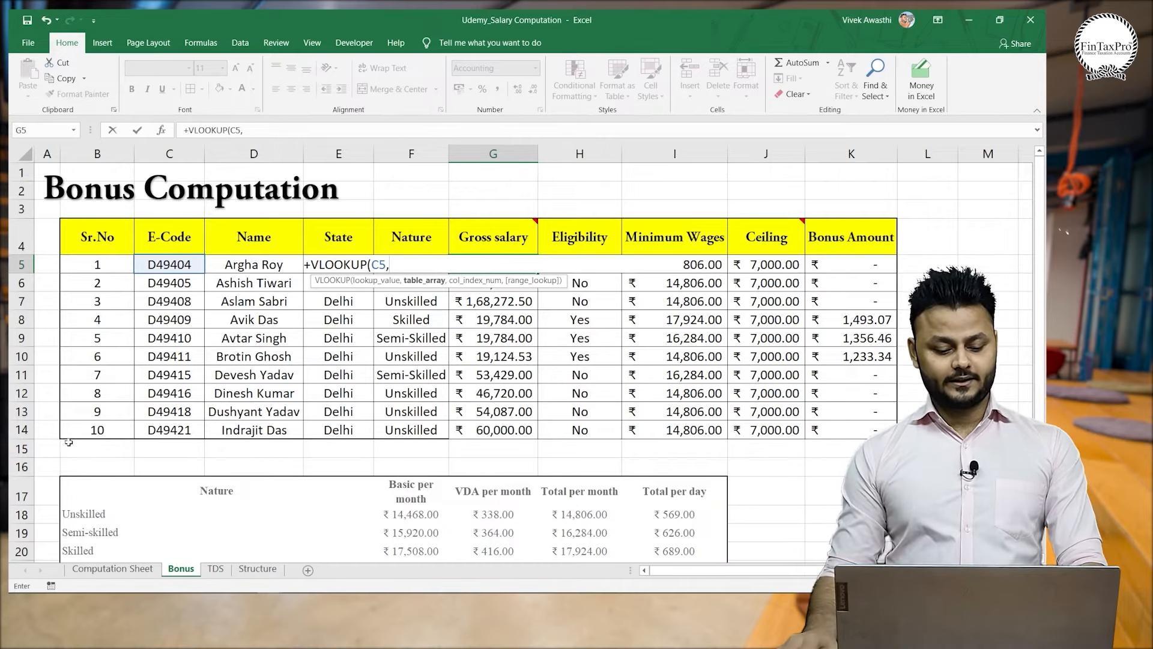
# Set the lookup's table array to B5:L15 on the Computation Sheet, from E-Code through Gross Salary.
pyautogui.click(95, 570)
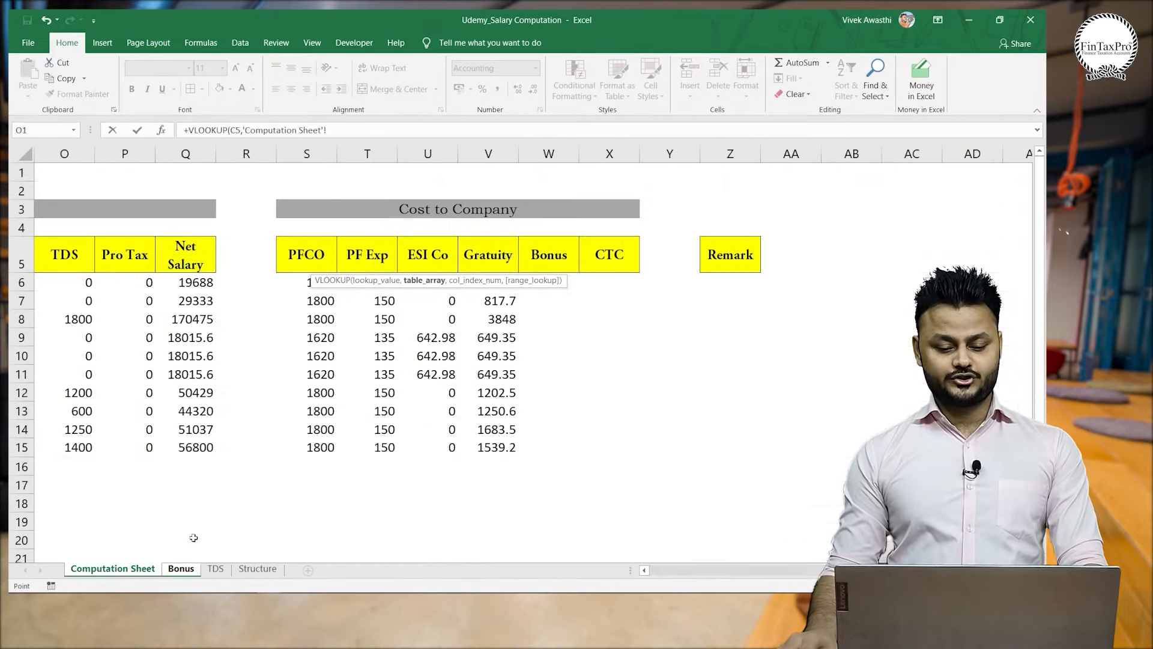
pyautogui.click(142, 257)
pyautogui.press('Left')
pyautogui.press('Left')
pyautogui.press('Left')
pyautogui.press('Left')
pyautogui.press('Left')
pyautogui.press('Left')
pyautogui.press('Left')
pyautogui.press('Left')
pyautogui.press('Left')
pyautogui.press('Left')
pyautogui.press('Left')
pyautogui.press('Left')
pyautogui.press('Left')
pyautogui.press('Left')
pyautogui.press('Left')
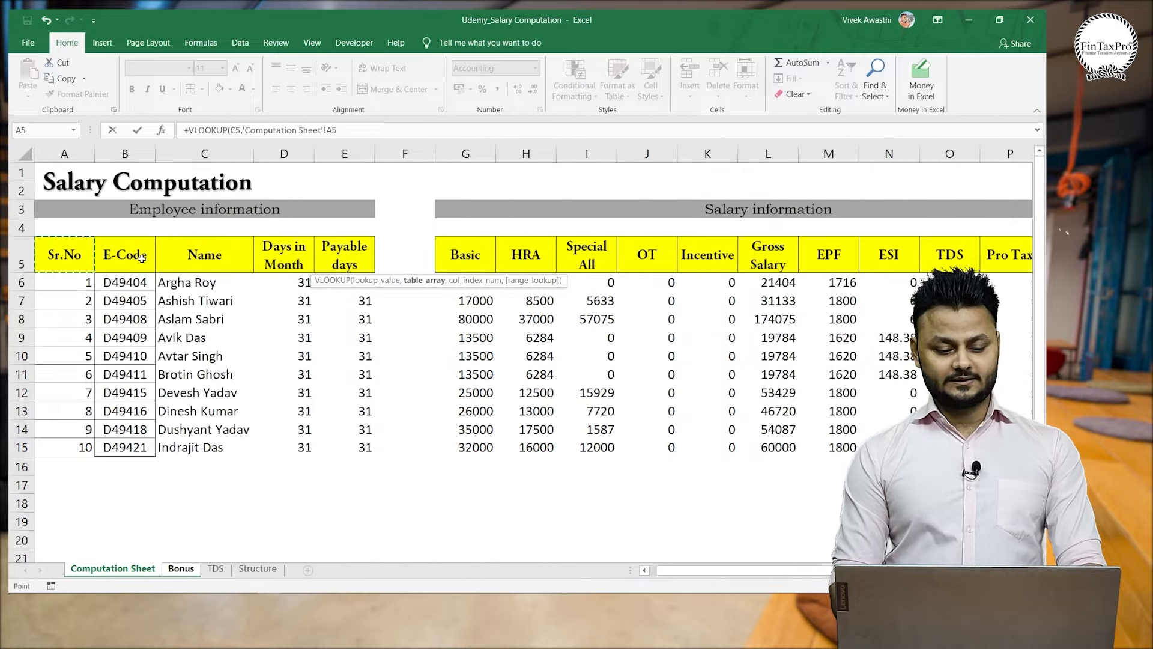
pyautogui.press('Right')
pyautogui.hotkey('shift', 'Right')
pyautogui.hotkey('shift', 'Right')
pyautogui.hotkey('shift', 'Right')
pyautogui.hotkey('shift', 'Right')
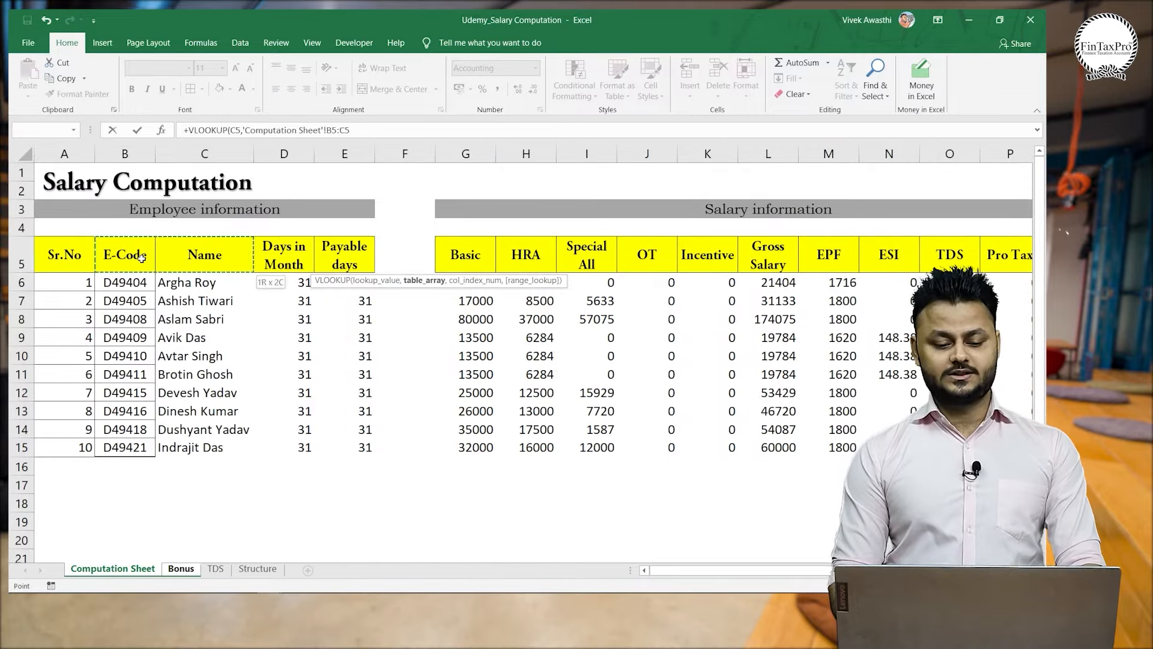
pyautogui.hotkey('shift', 'Right')
pyautogui.hotkey('shift', 'Right')
pyautogui.hotkey('shift', 'Right')
pyautogui.hotkey('shift', 'Right')
pyautogui.hotkey('shift', 'Right')
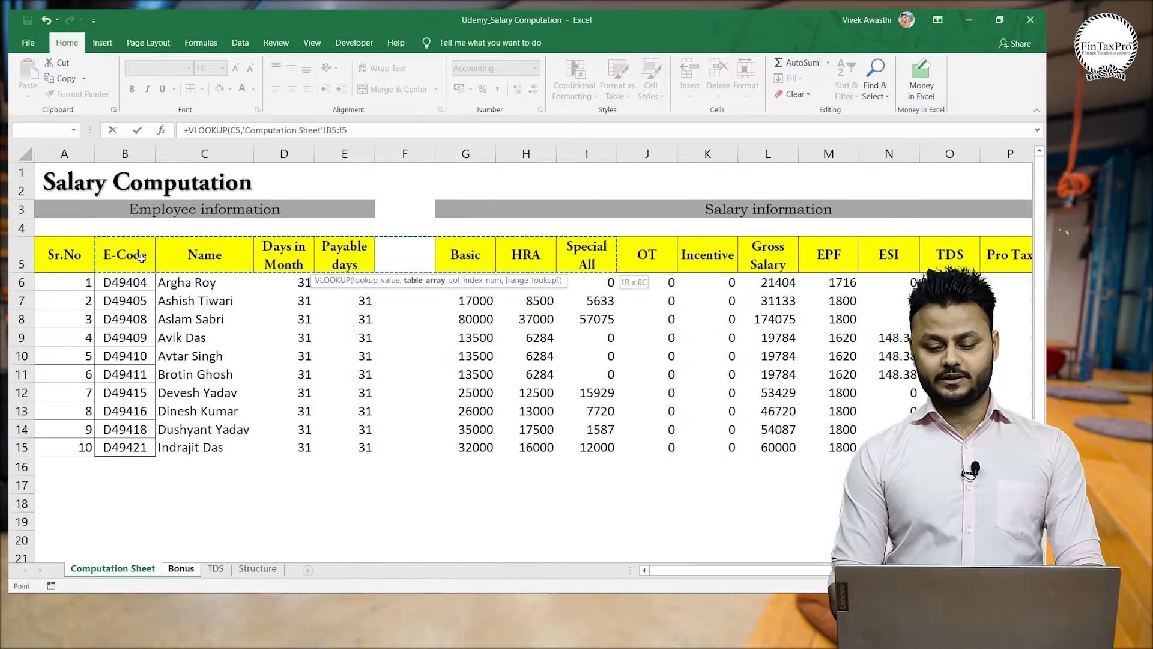
pyautogui.hotkey('shift', 'Right')
pyautogui.hotkey('ctrl', 'shift', 'Down')
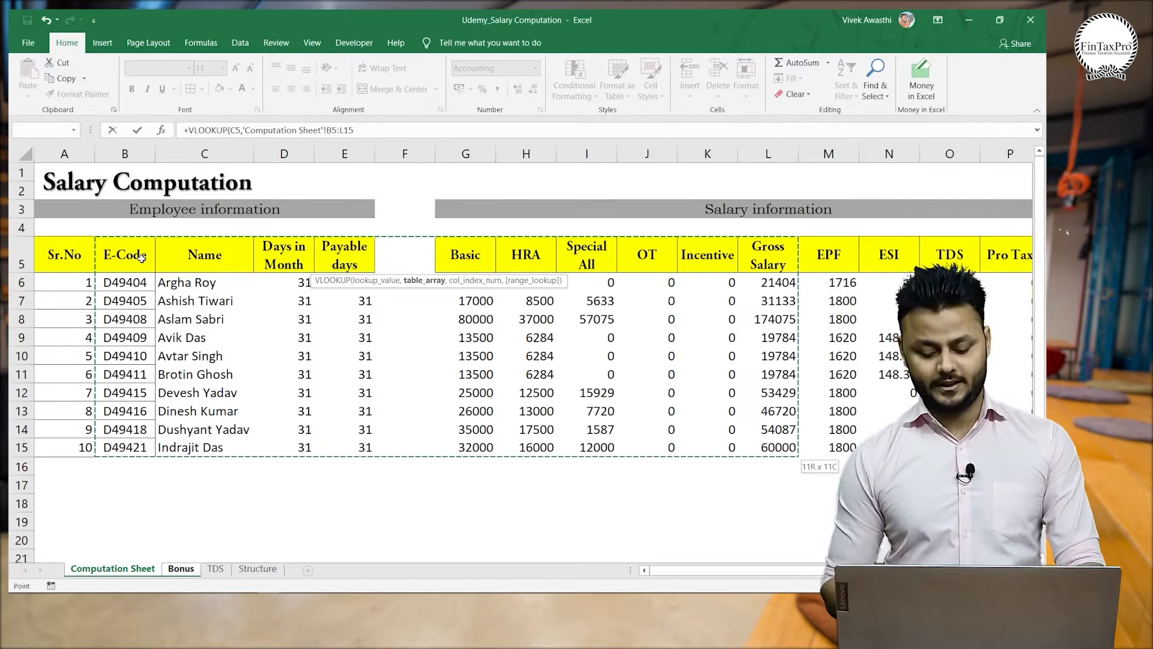
# Finish the lookup with column index 11 and match type 0, and fill it down the Gross salary column.
pyautogui.write(',11,0')
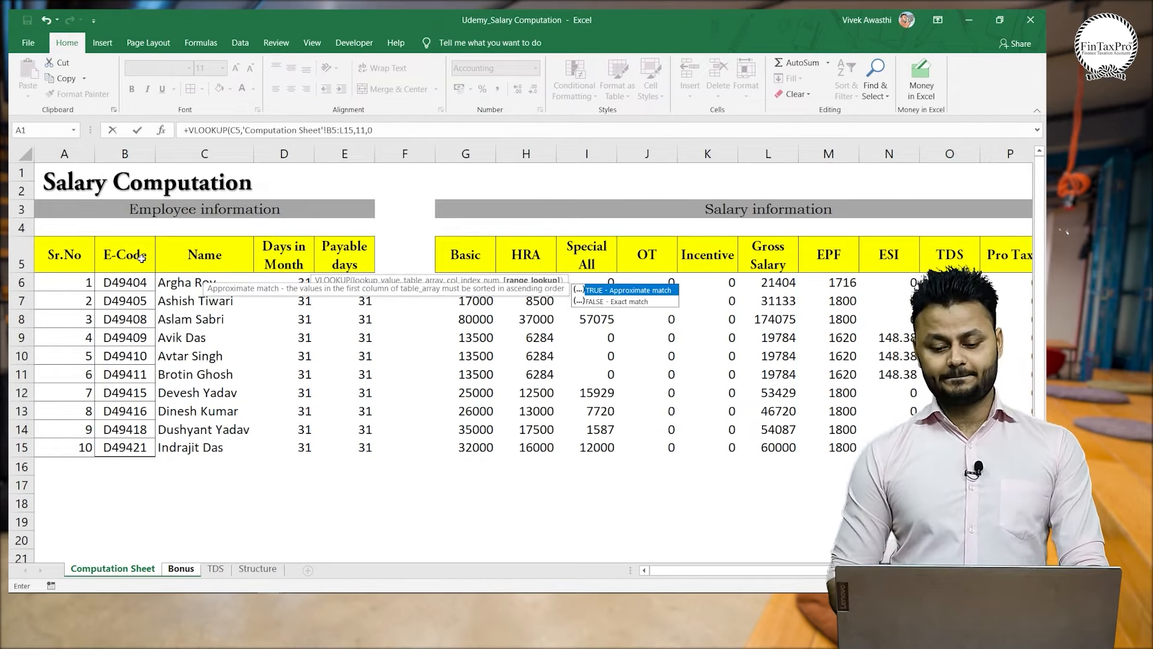
pyautogui.press('Return')
pyautogui.press('Up')
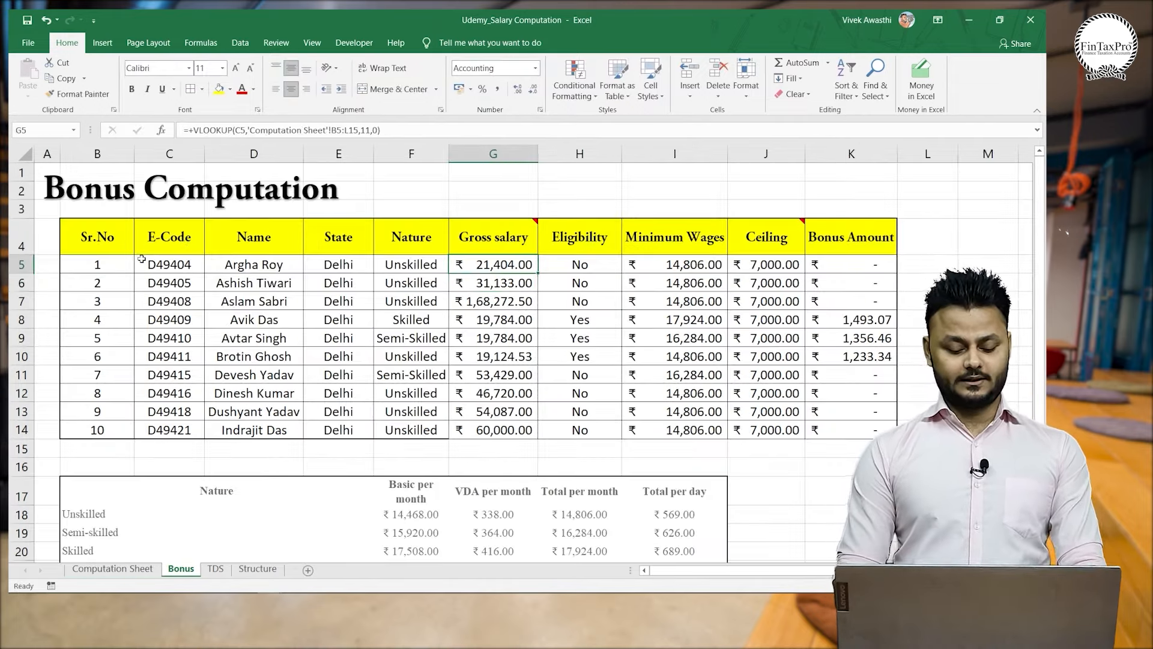
pyautogui.hotkey('ctrl', 'shift', 'Down')
pyautogui.hotkey('ctrl', 'd')
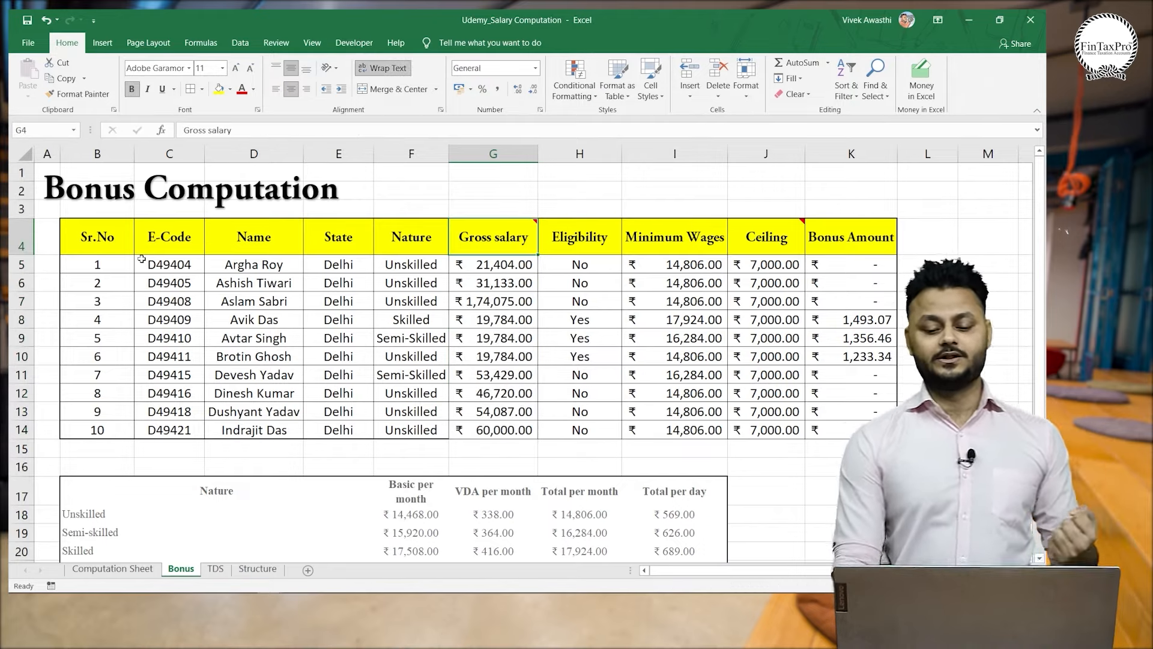
# Clear the first Eligibility cell, H5, and start an IF formula there testing whether G5<=21000.
pyautogui.press('Right')
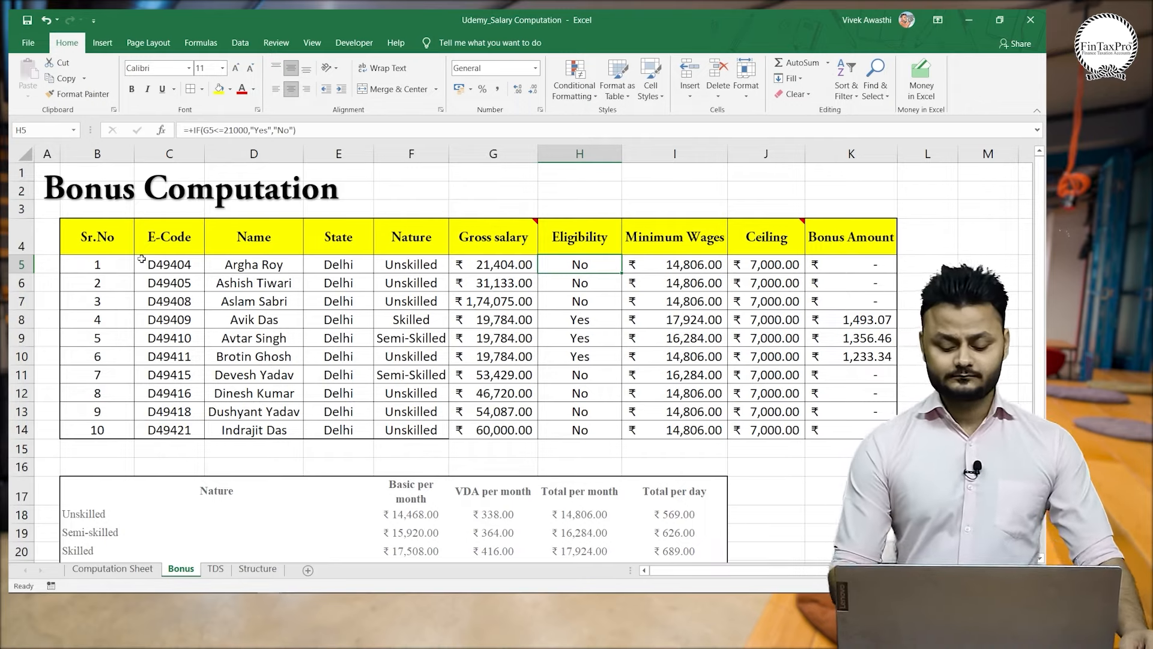
pyautogui.press('Delete')
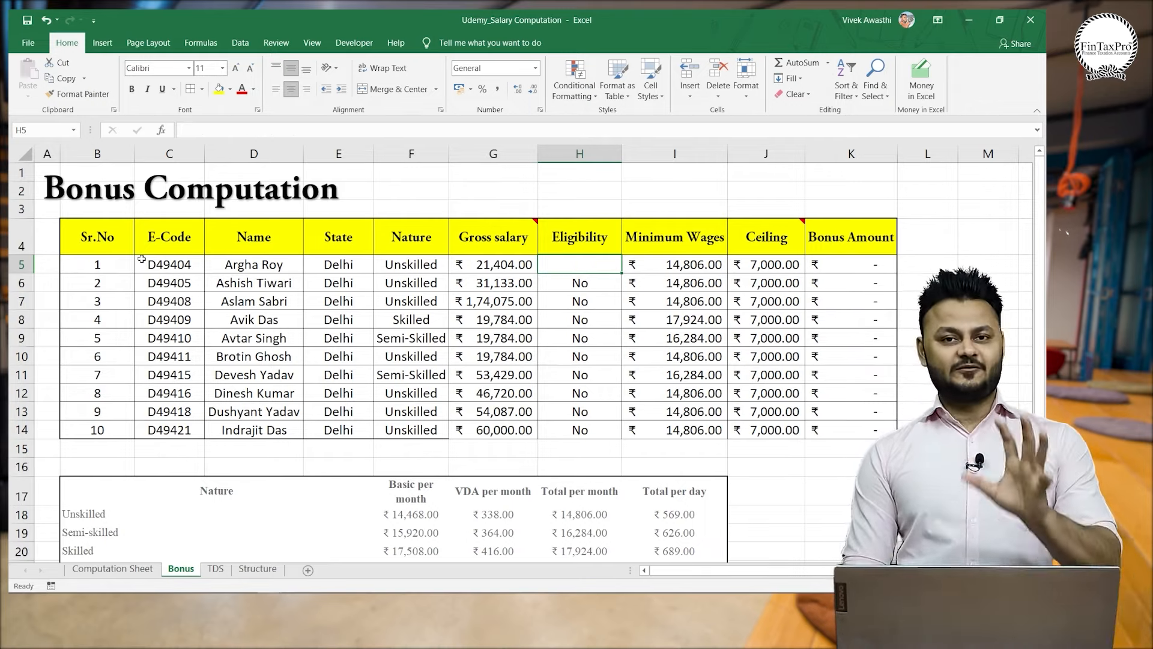
pyautogui.write('=')
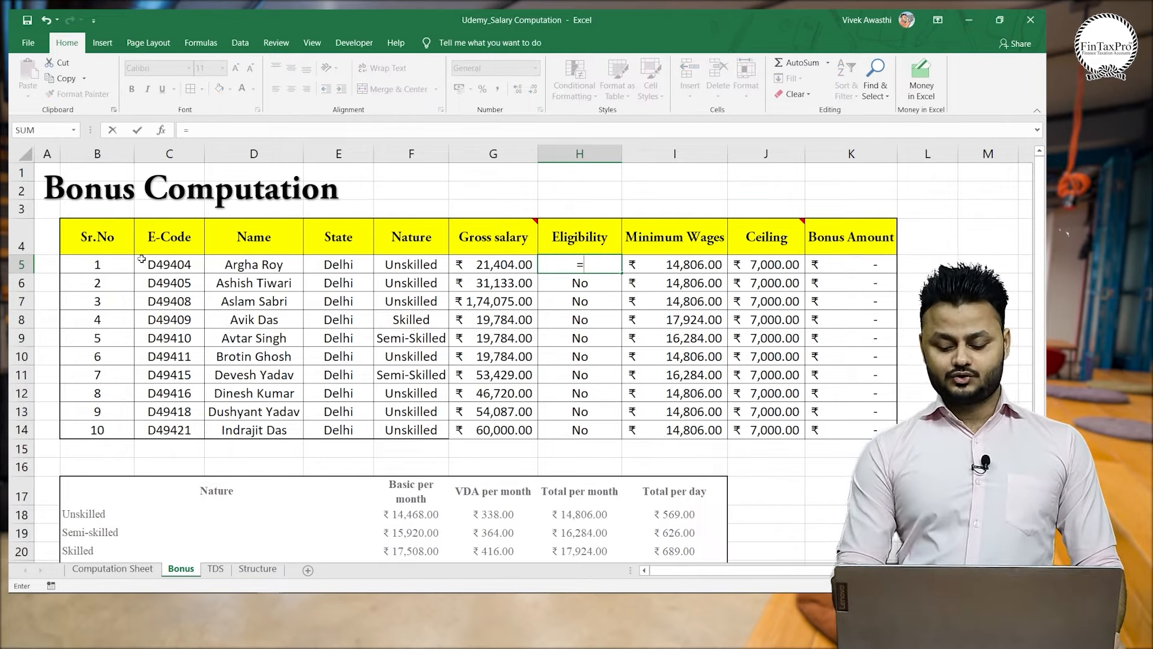
pyautogui.press('Left')
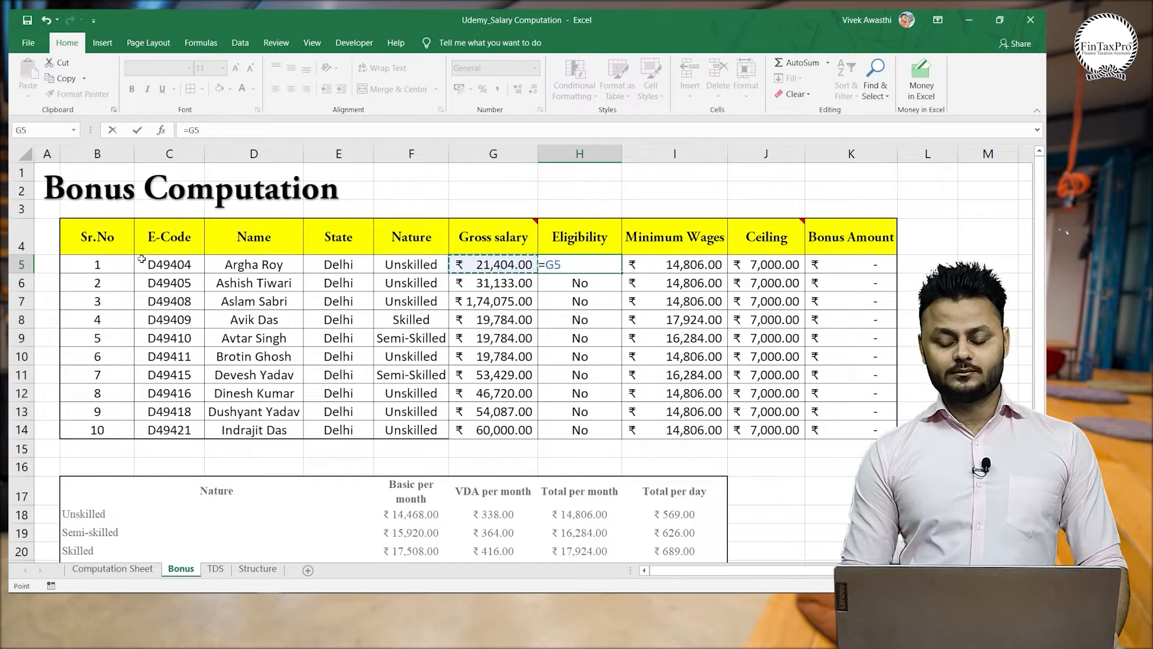
pyautogui.press('BackSpace')
pyautogui.press('BackSpace')
pyautogui.write('if')
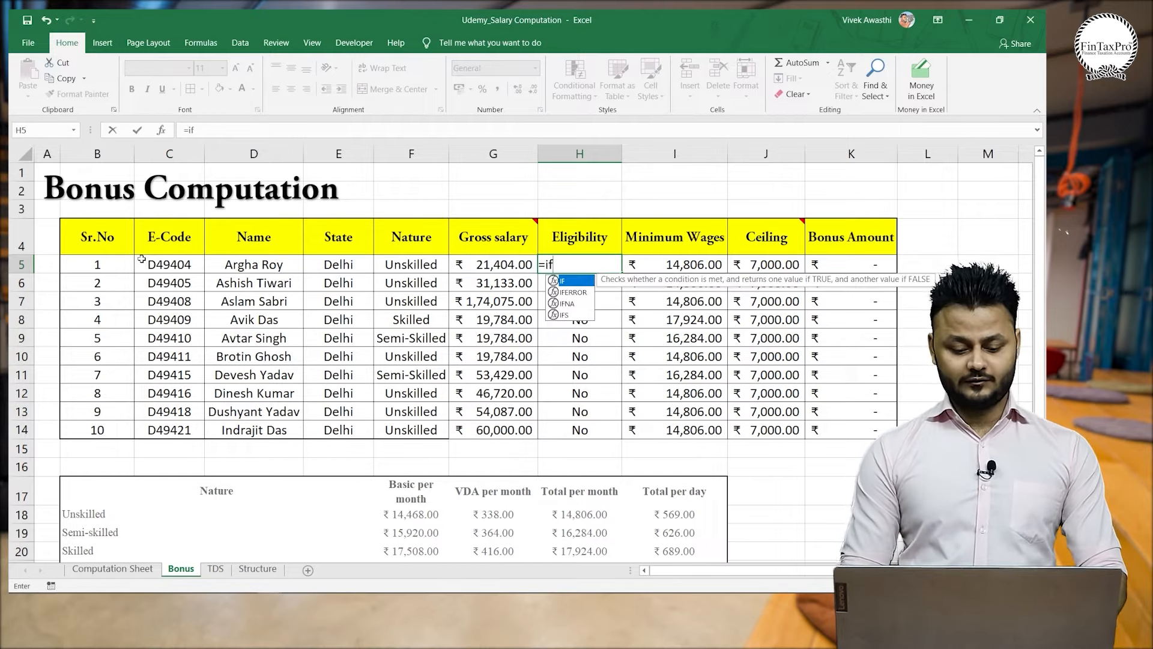
pyautogui.press('Tab')
pyautogui.press('Left')
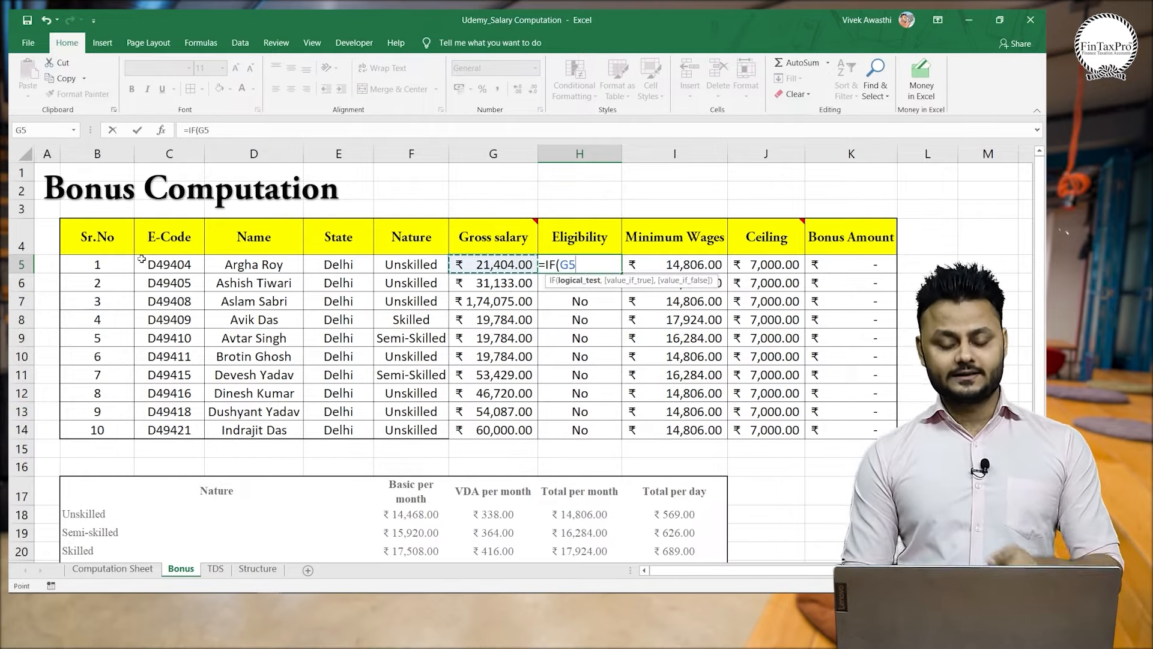
pyautogui.write('<')
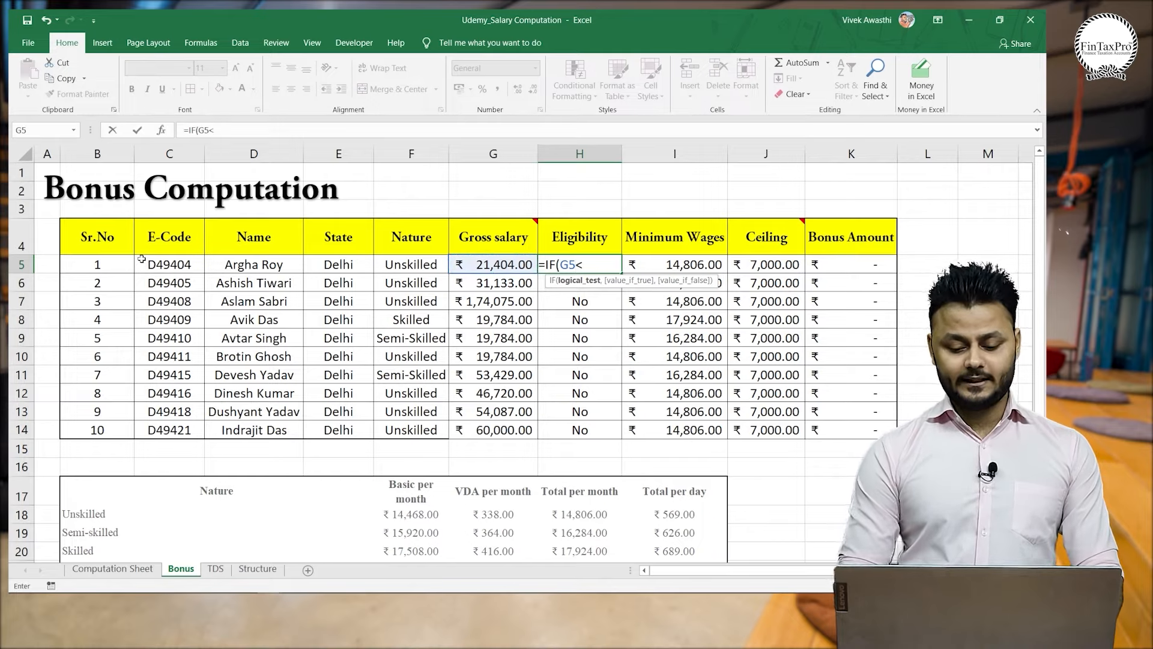
pyautogui.write('=21000')
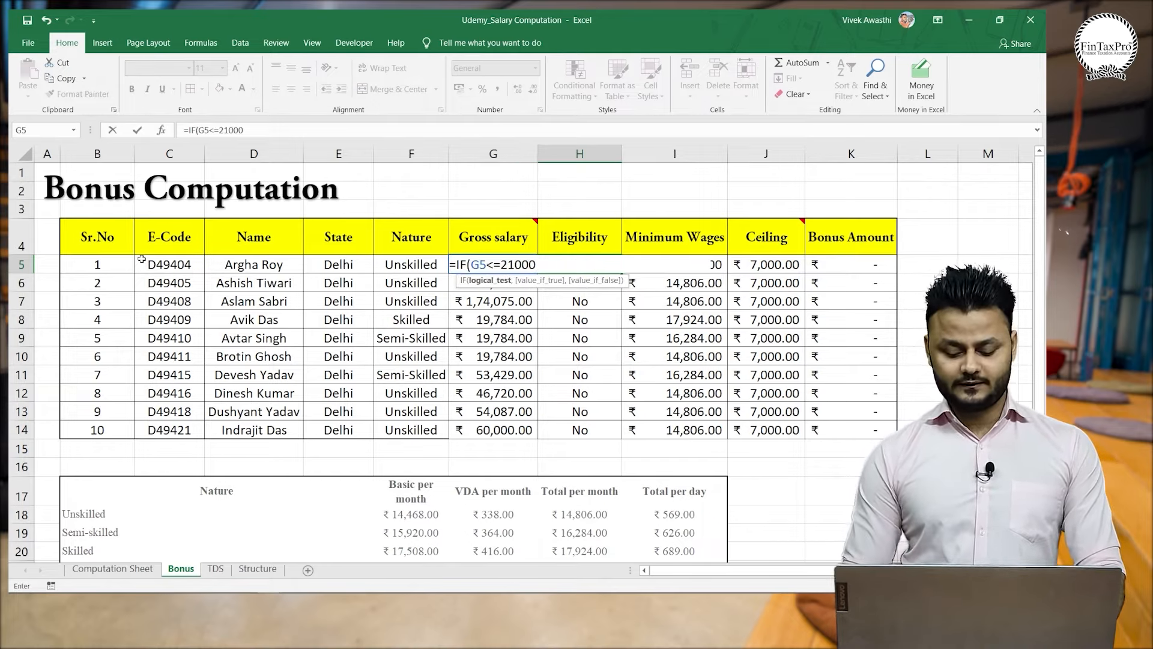
# Complete the Eligibility IF formula so it returns "Yes" when true and "No" when false.
pyautogui.write(',"')
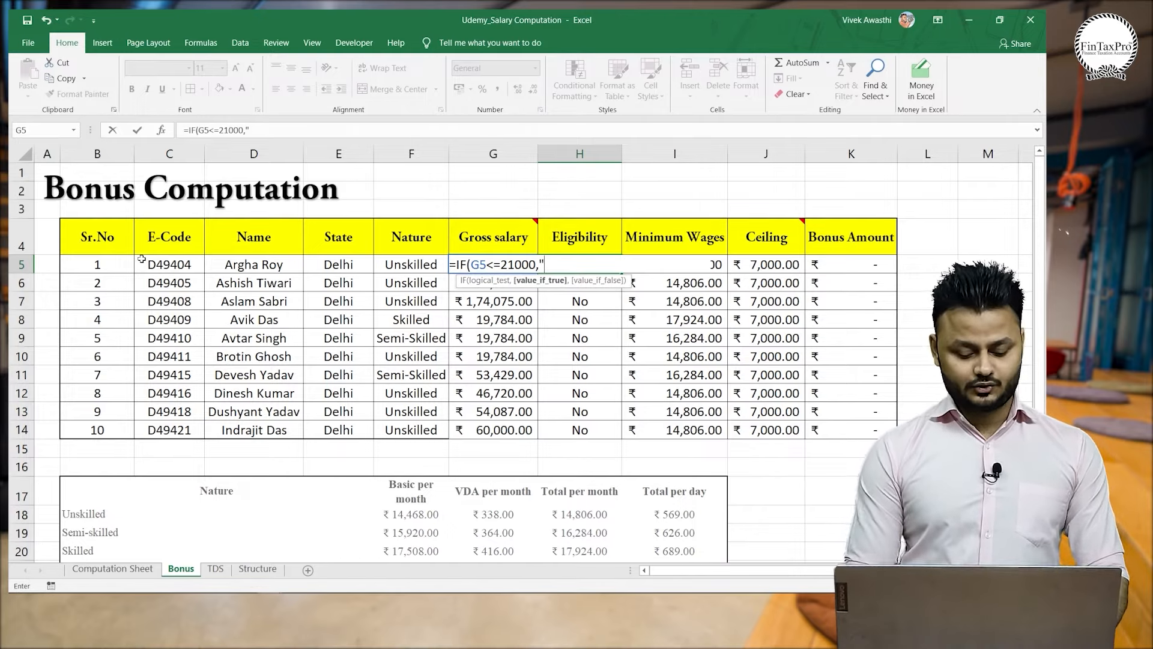
pyautogui.write('Yes",')
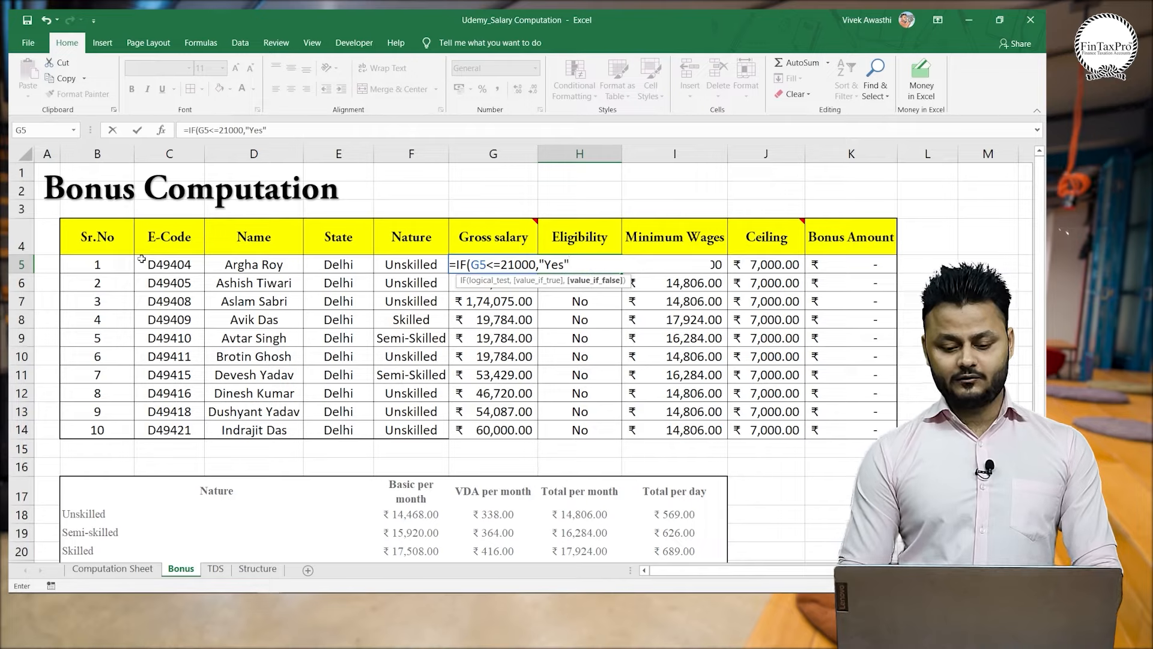
pyautogui.write(',"')
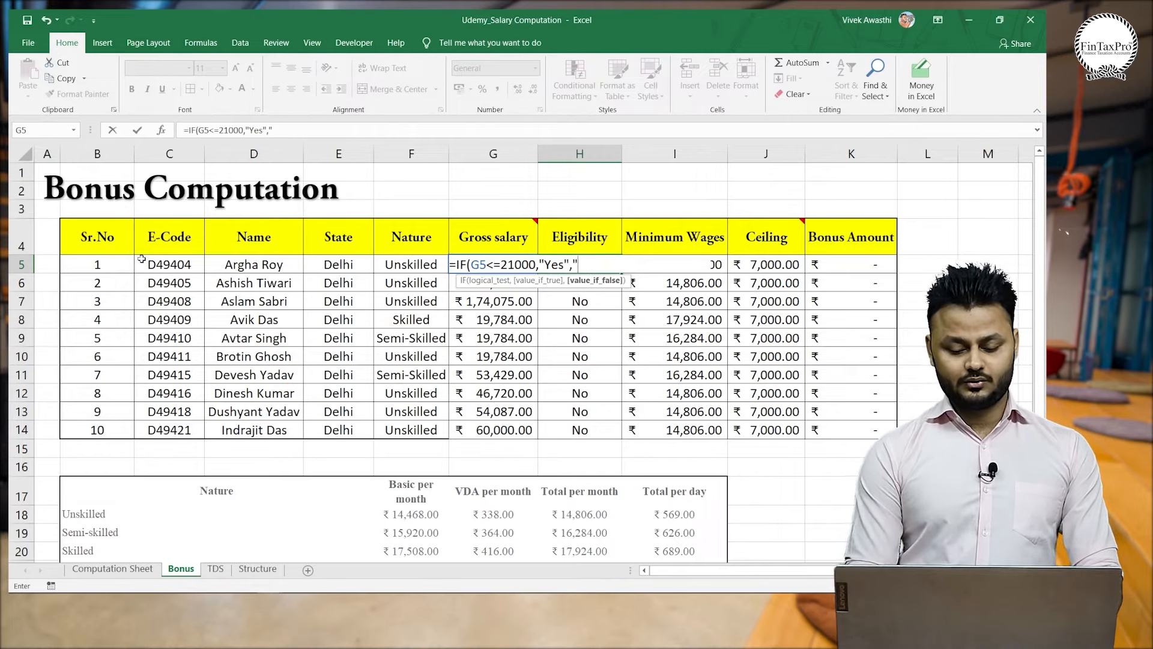
pyautogui.write('No"')
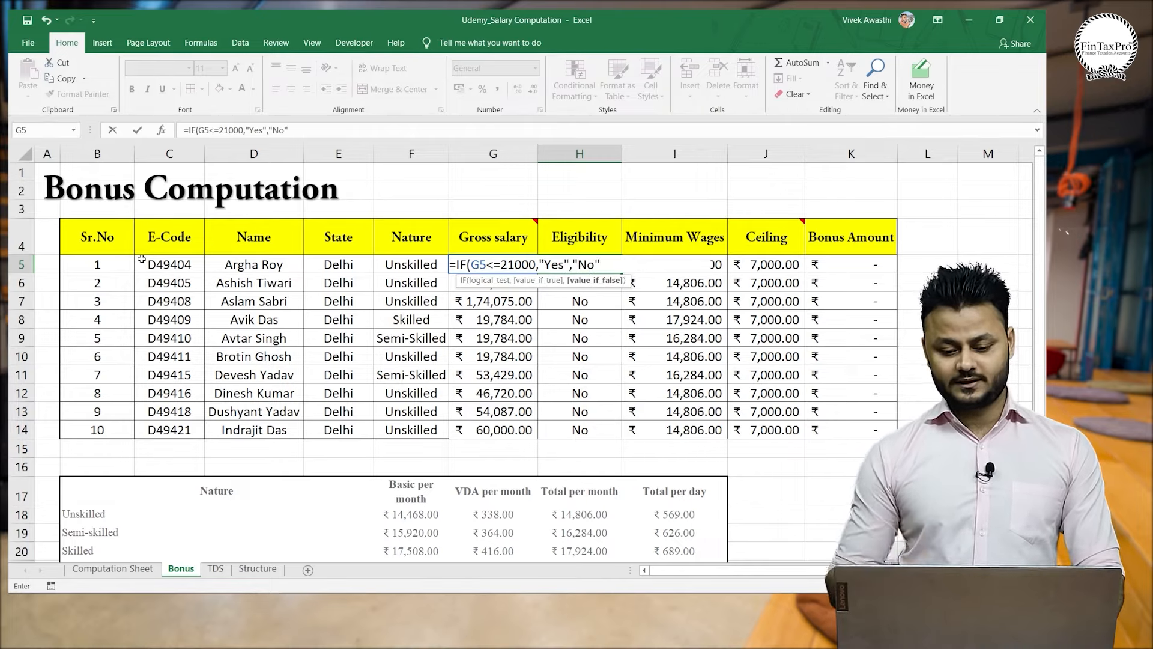
pyautogui.press('Return')
# Copy the Eligibility formula from H5 down to the last employee in row 14.
pyautogui.press('Up')
pyautogui.hotkey('ctrl', 'c')
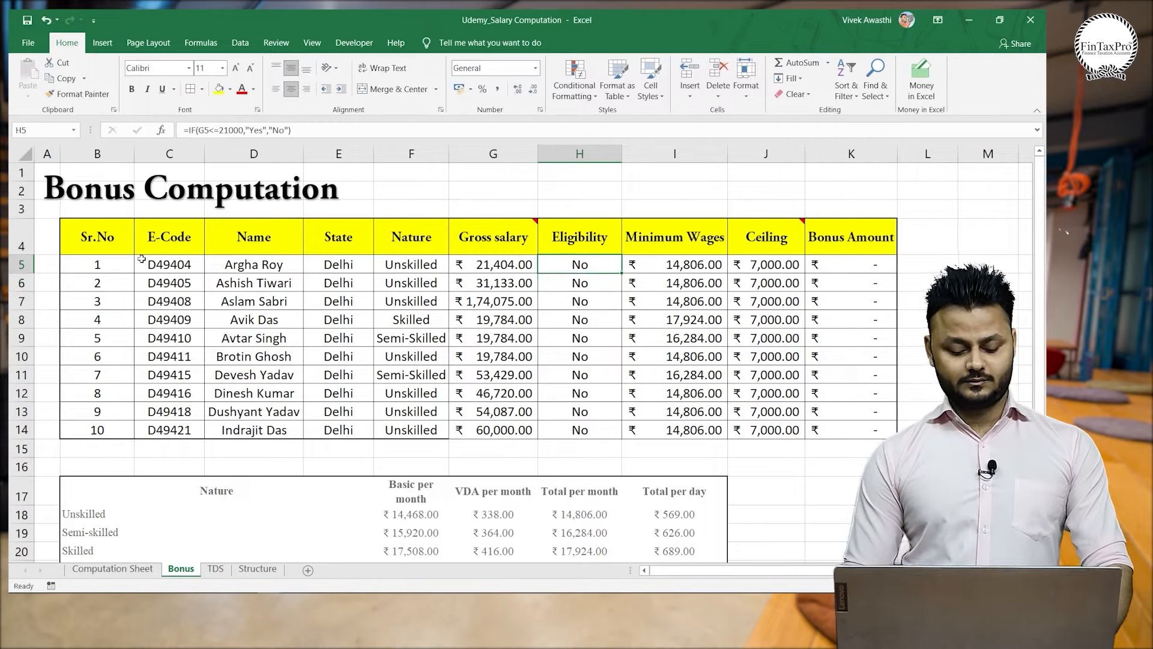
pyautogui.hotkey('ctrl', 'shift', 'Down')
pyautogui.hotkey('ctrl', 'v')
# Check the copied Eligibility results against the Gross salary lookups down to the last employee's row.
pyautogui.press('Down')
pyautogui.press('Down')
pyautogui.press('Down')
pyautogui.press('Down')
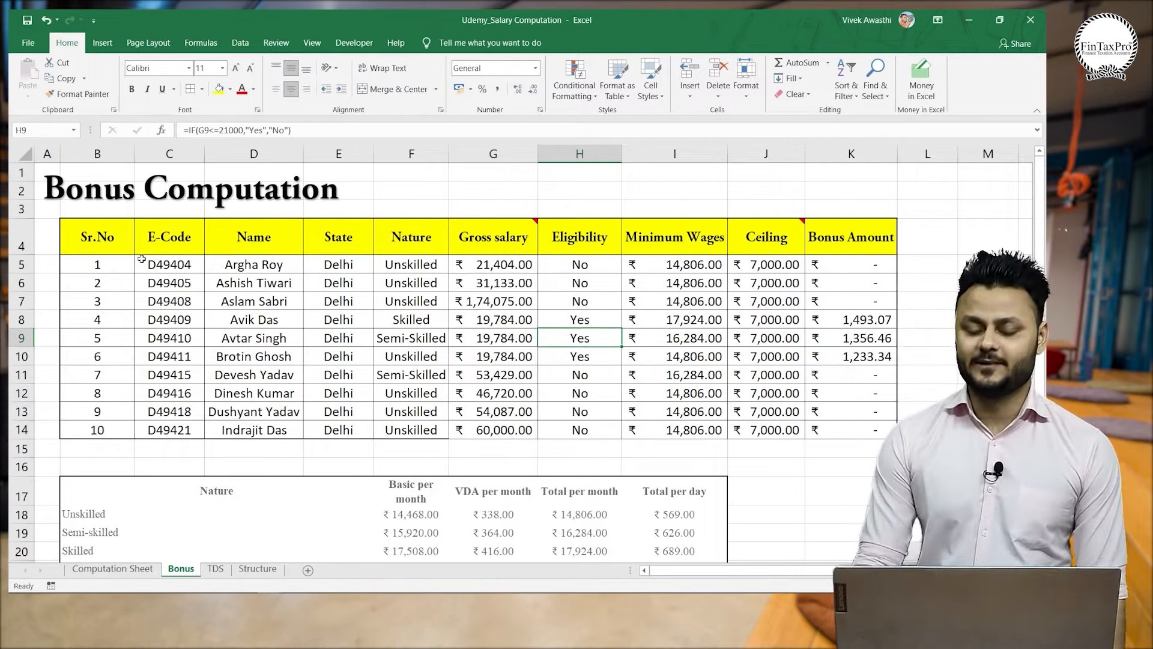
pyautogui.press('Up')
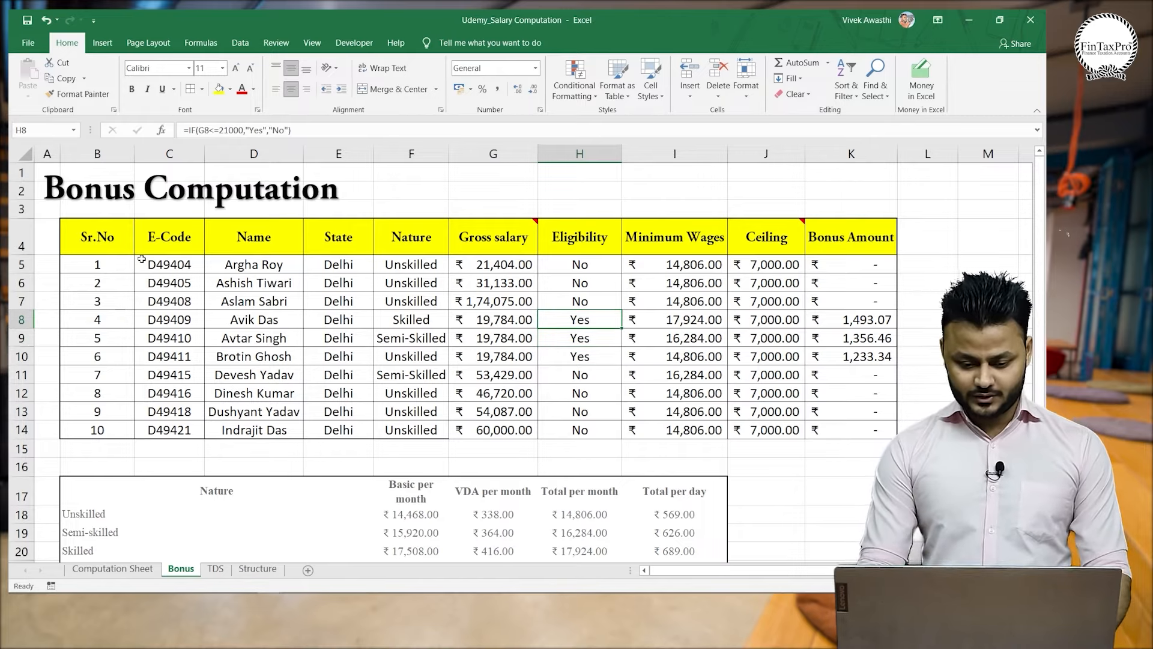
pyautogui.press('Left')
pyautogui.press('Left')
pyautogui.press('Right')
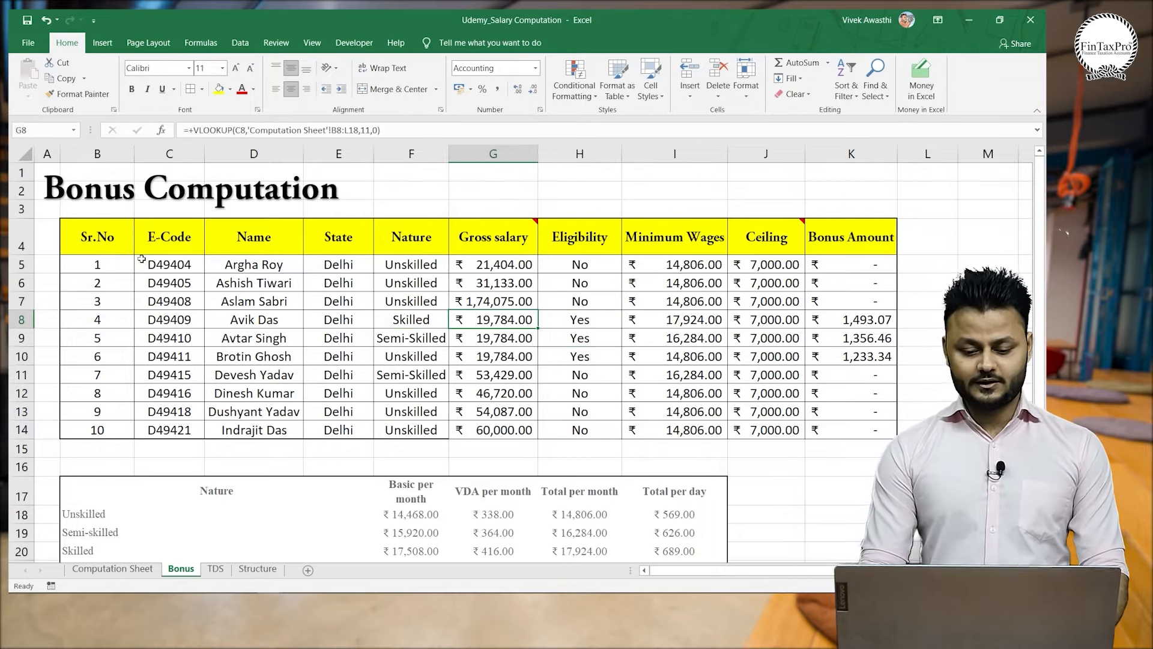
pyautogui.press('Down')
pyautogui.press('Down')
pyautogui.press('Down')
pyautogui.press('Down')
pyautogui.press('Down')
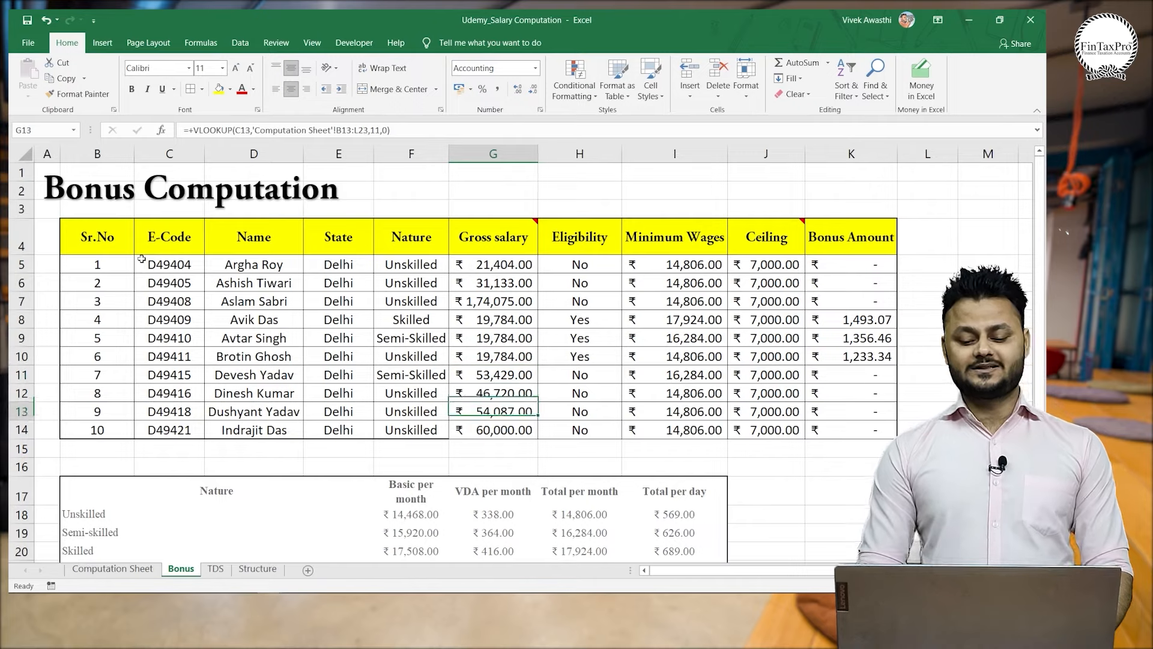
pyautogui.press('Down')
# Review the Eligibility column from the last employee up to the first, and inspect the Minimum Wages formula in I5.
pyautogui.press('Right')
pyautogui.press('Up')
pyautogui.press('Up')
pyautogui.press('Up')
pyautogui.press('Up')
pyautogui.press('Up')
pyautogui.press('Up')
pyautogui.press('Up')
pyautogui.press('Up')
pyautogui.press('Up')
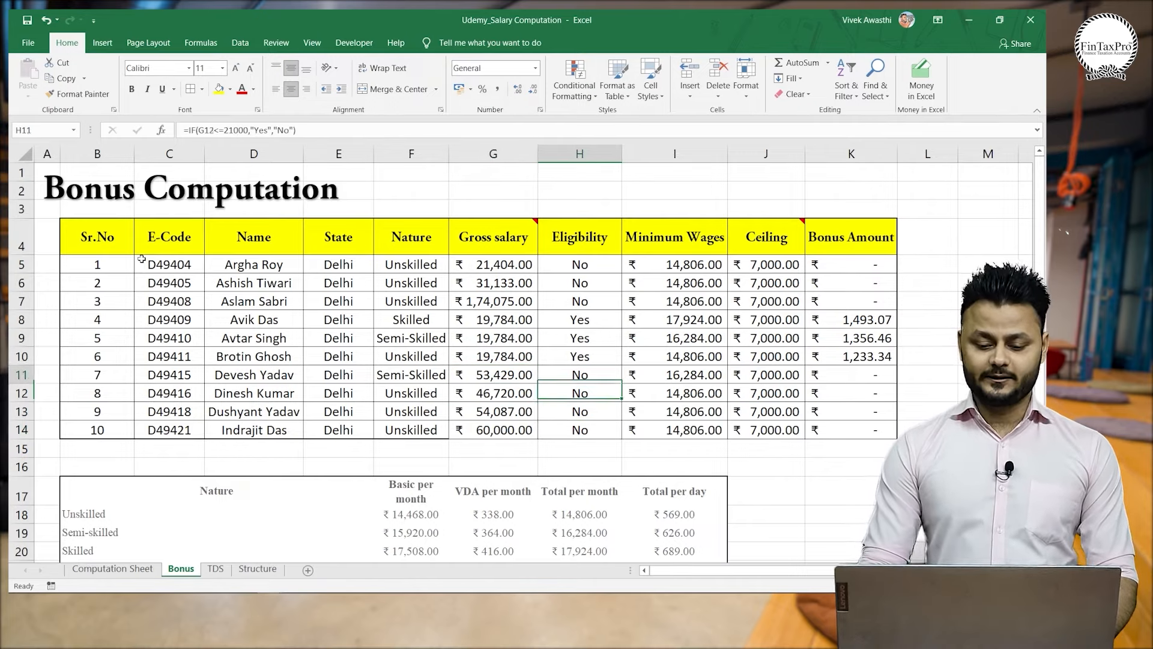
pyautogui.press('Right')
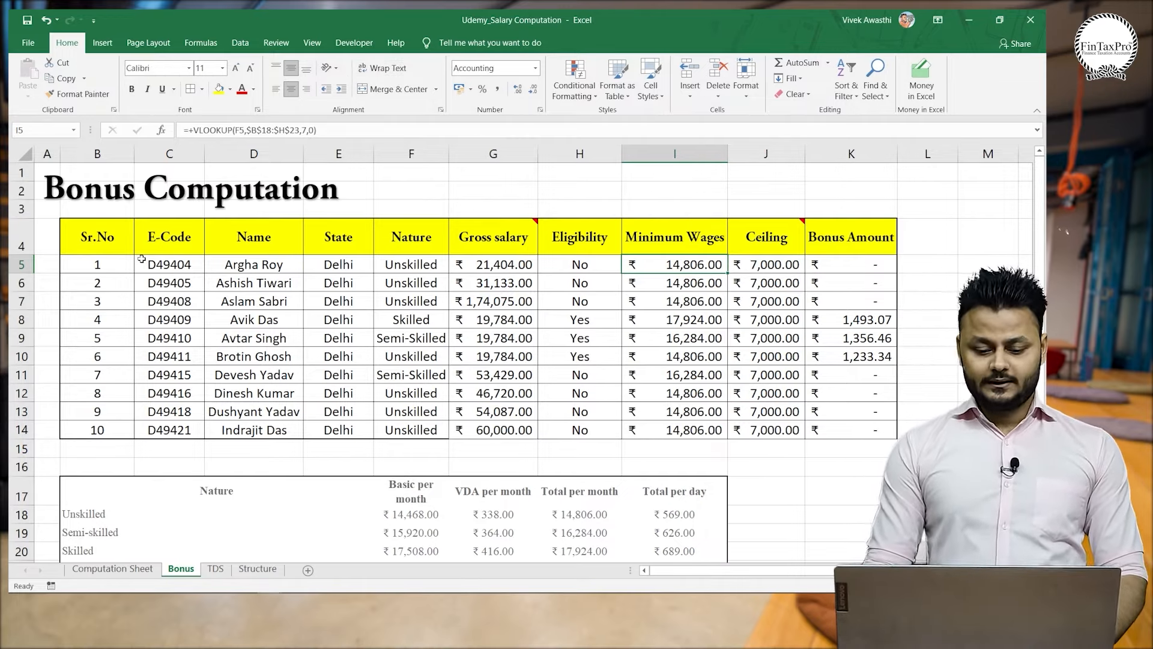
# Examine the Minimum Wages lookup in I8, the Ceiling heading and the first employee's ceiling value in J5.
pyautogui.press('Down')
pyautogui.press('Down')
pyautogui.press('Down')
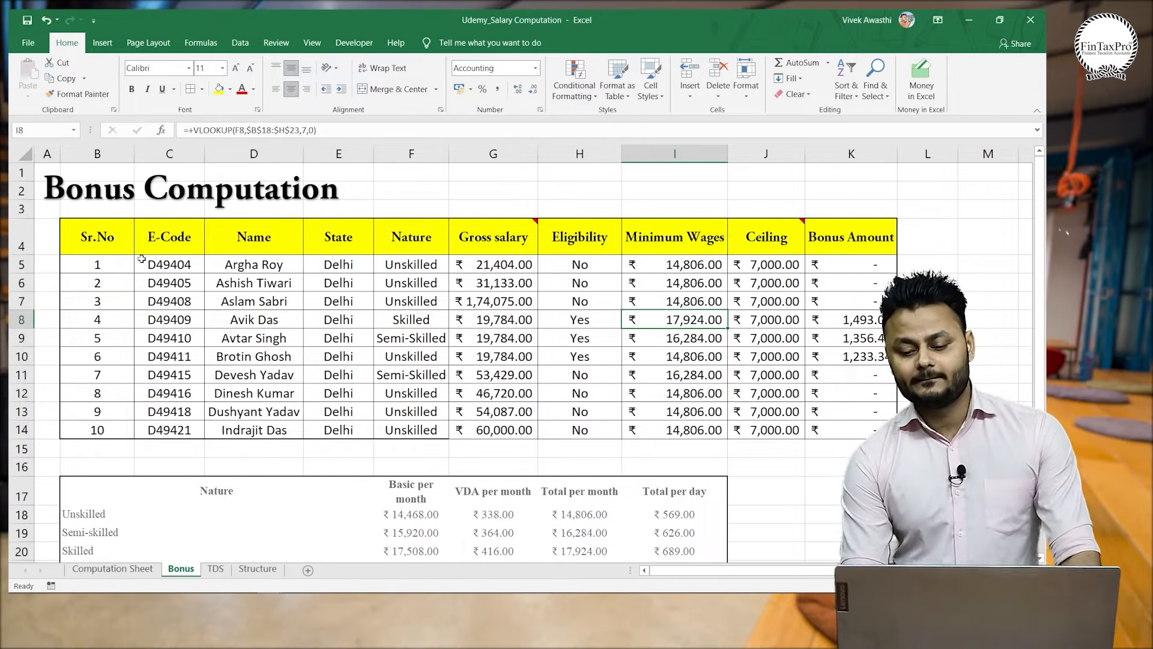
pyautogui.press('Right')
pyautogui.press('Up')
pyautogui.press('Up')
pyautogui.press('Up')
pyautogui.press('Up')
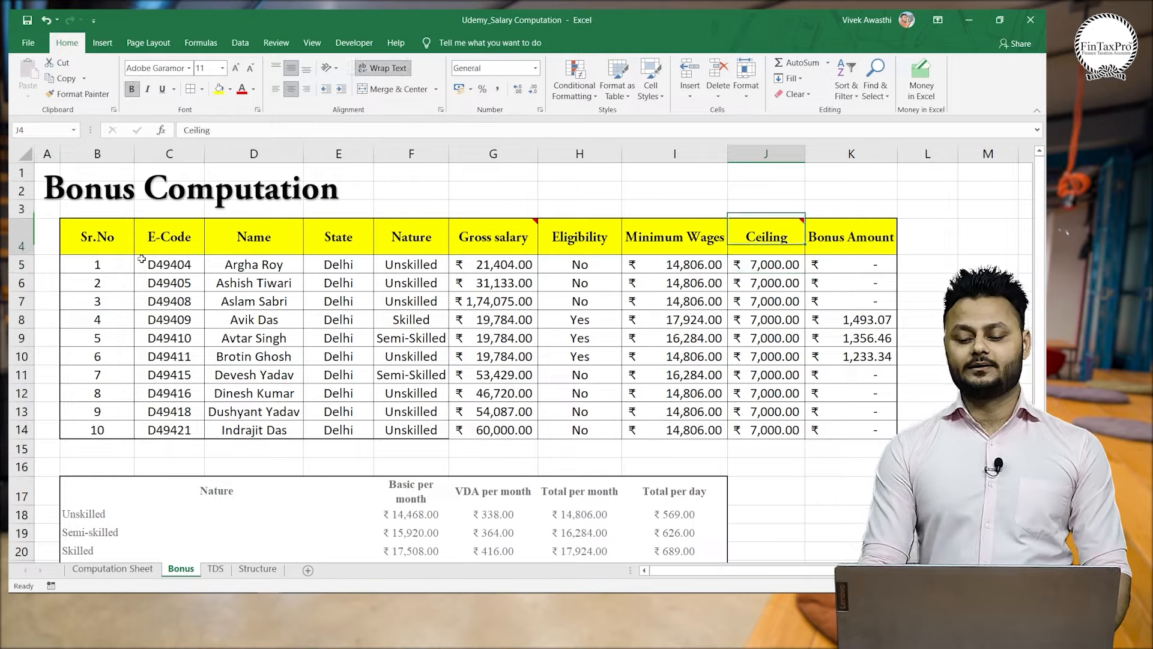
pyautogui.press('Down')
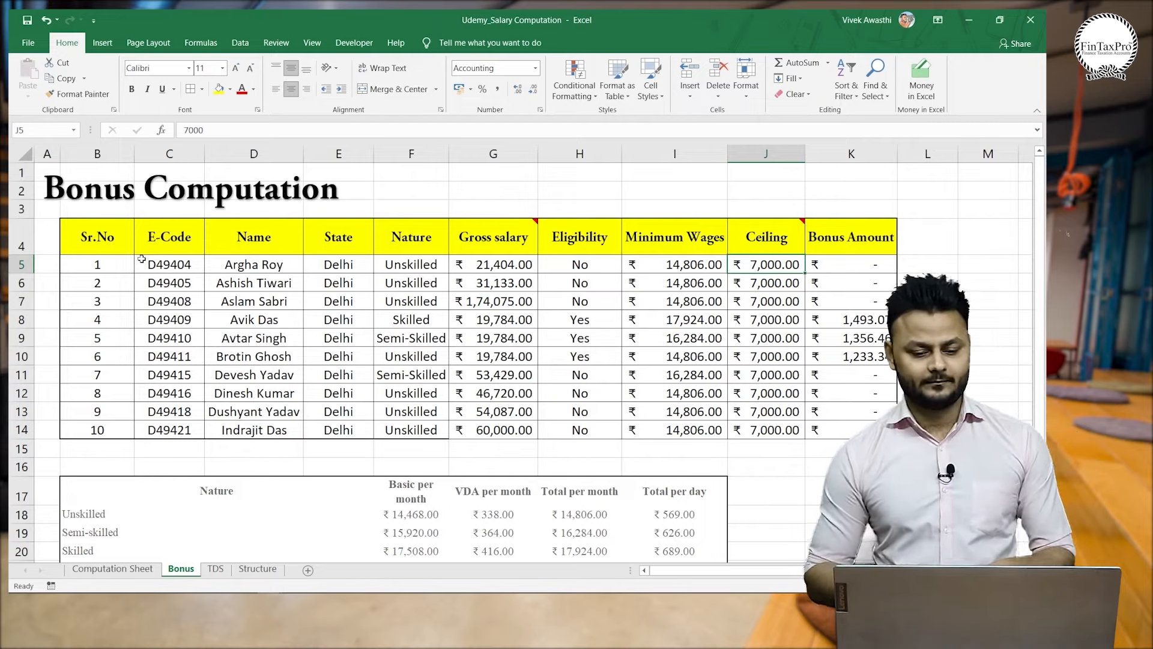
# Compare row 8's gross salary, minimum wages, ceiling and bonus amount for the skilled employee.
pyautogui.press('Left')
pyautogui.press('Left')
pyautogui.press('Left')
pyautogui.press('Down')
pyautogui.press('Down')
pyautogui.press('Down')
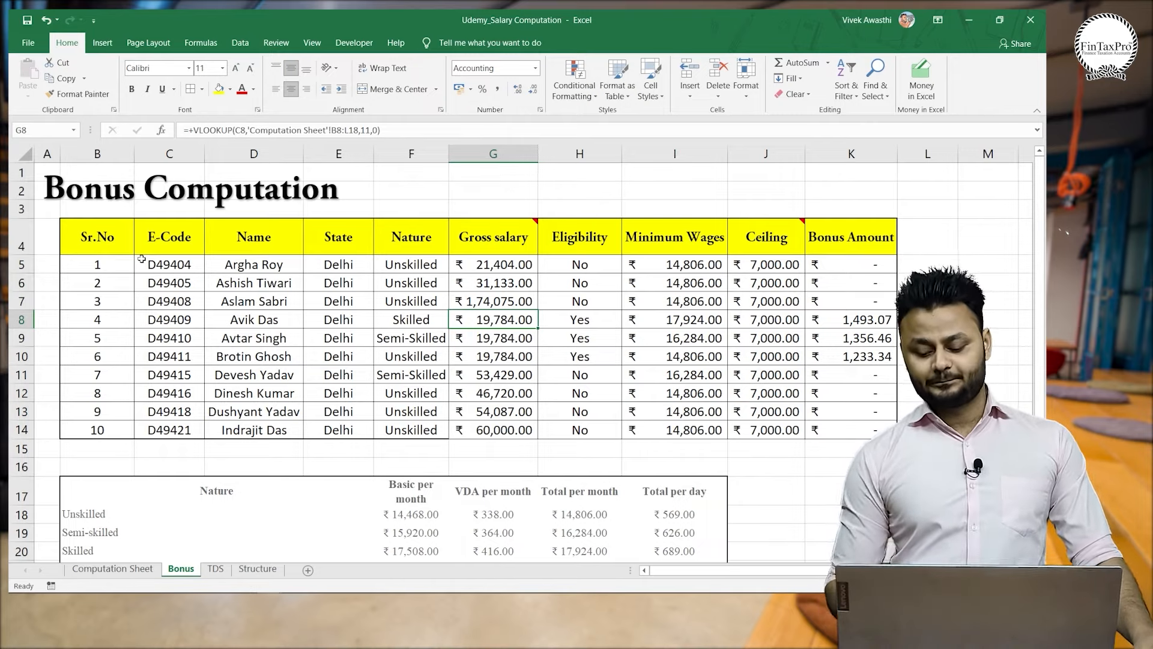
pyautogui.press('Right')
pyautogui.press('Right')
pyautogui.press('Right')
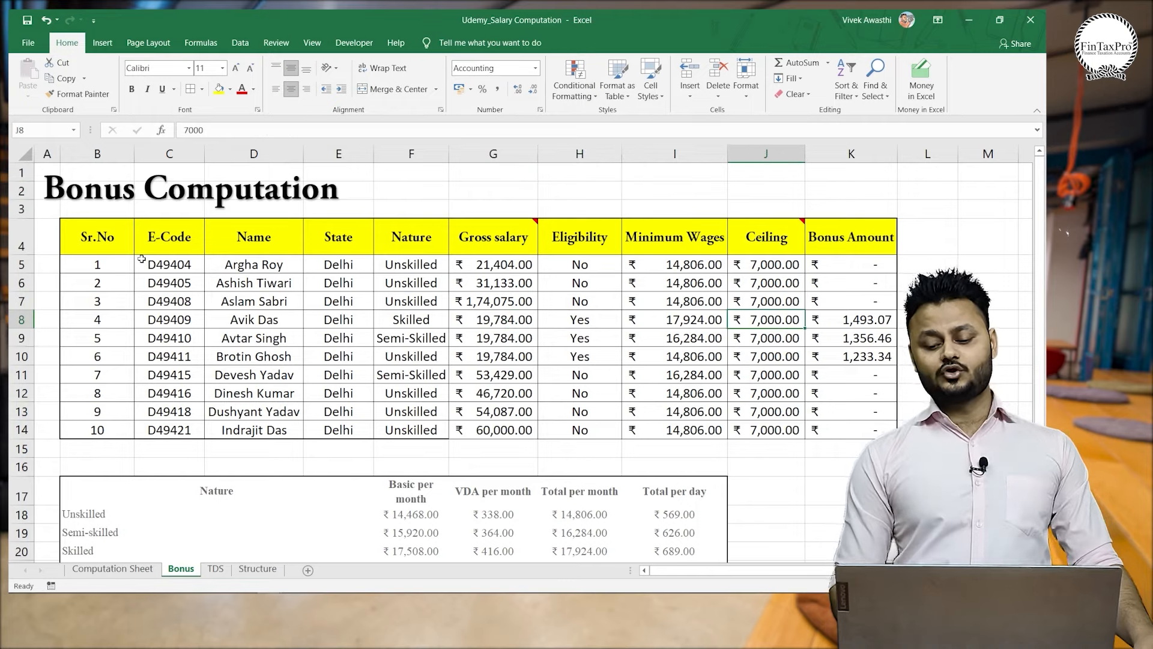
pyautogui.press('Right')
pyautogui.press('Left')
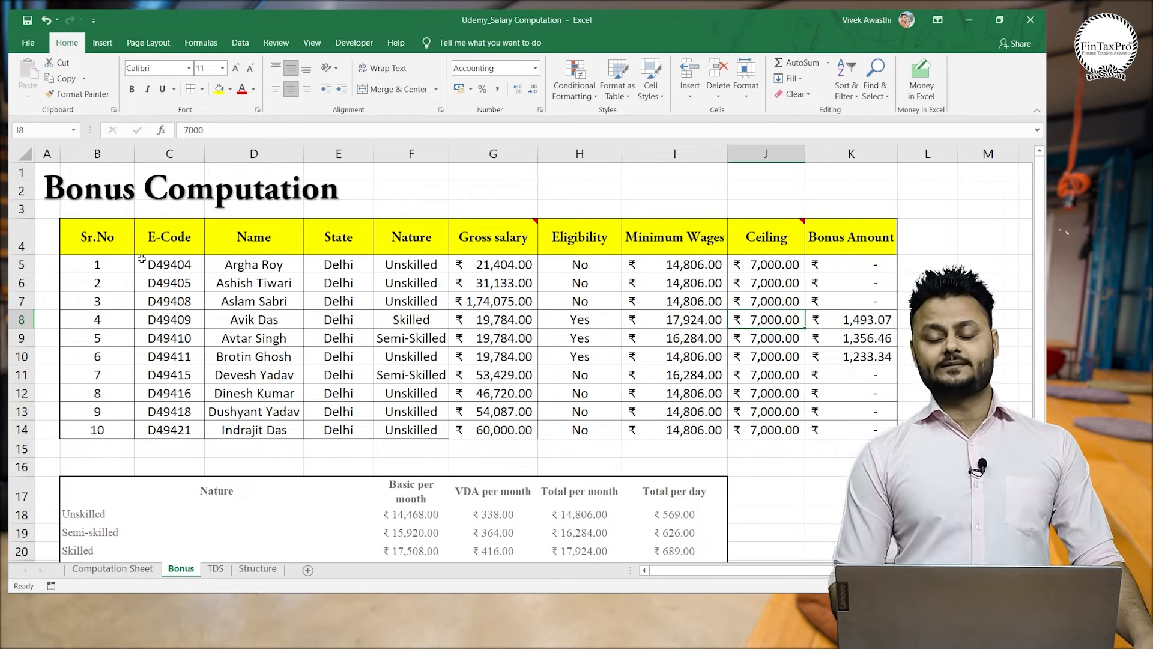
pyautogui.press('Left')
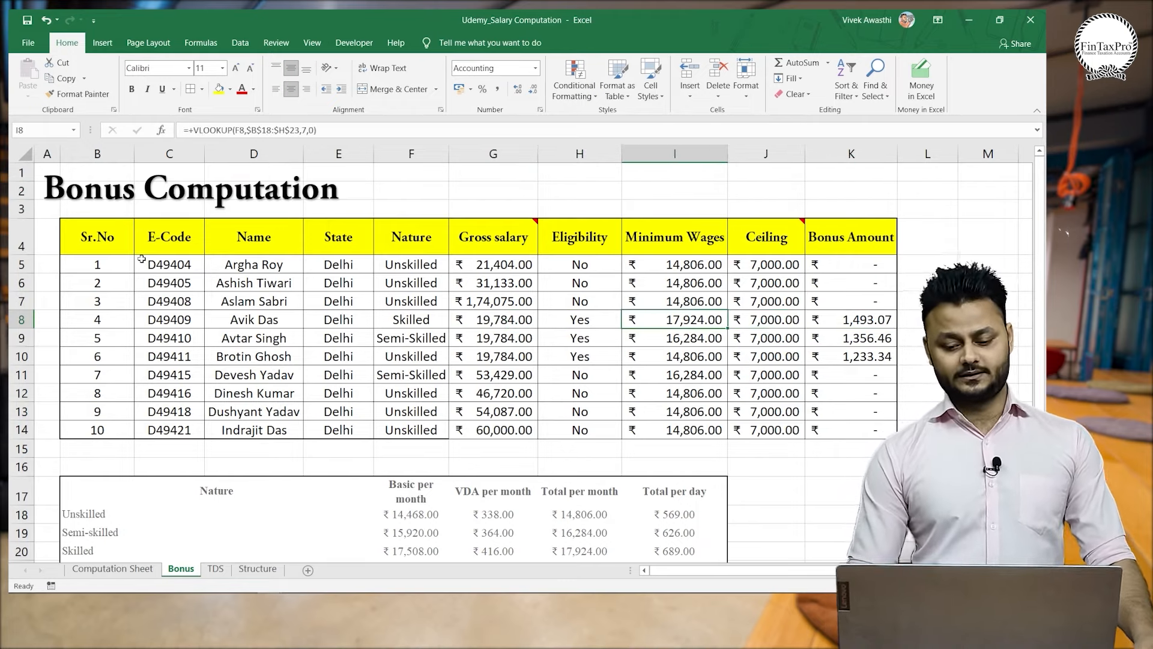
# Clear the Minimum Wages and Ceiling entries for all employees, cells I5 to J14.
pyautogui.press('Up')
pyautogui.press('Up')
pyautogui.press('Up')
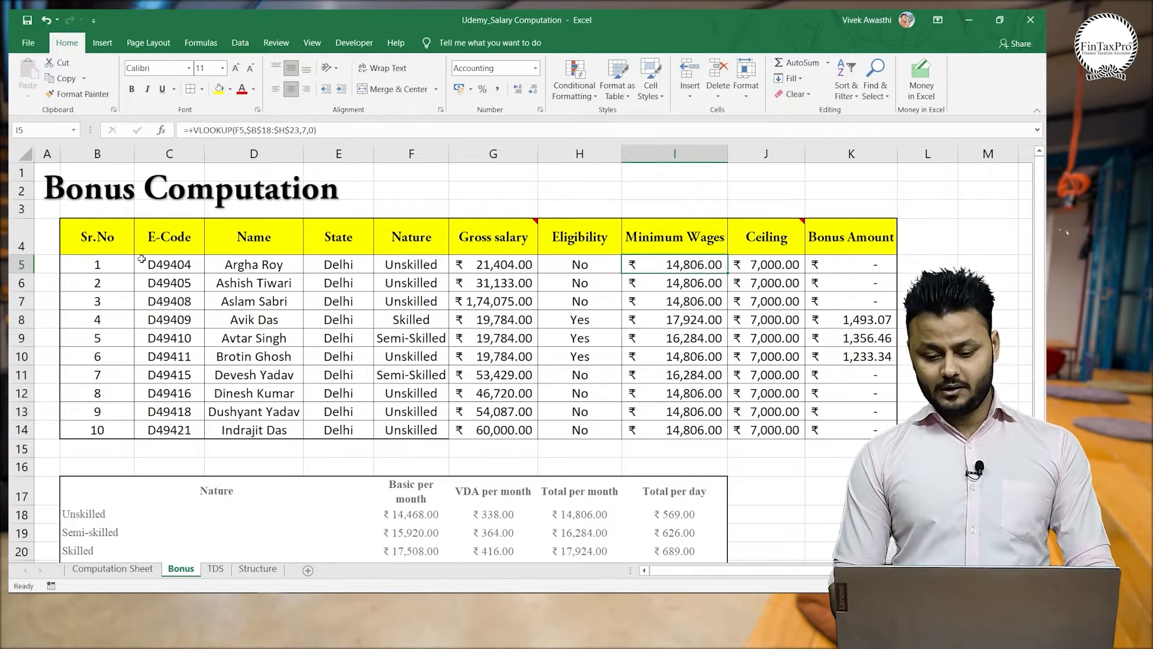
pyautogui.hotkey('shift', 'Right')
pyautogui.hotkey('ctrl', 'shift', 'Down')
pyautogui.press('Delete')
pyautogui.press('Up')
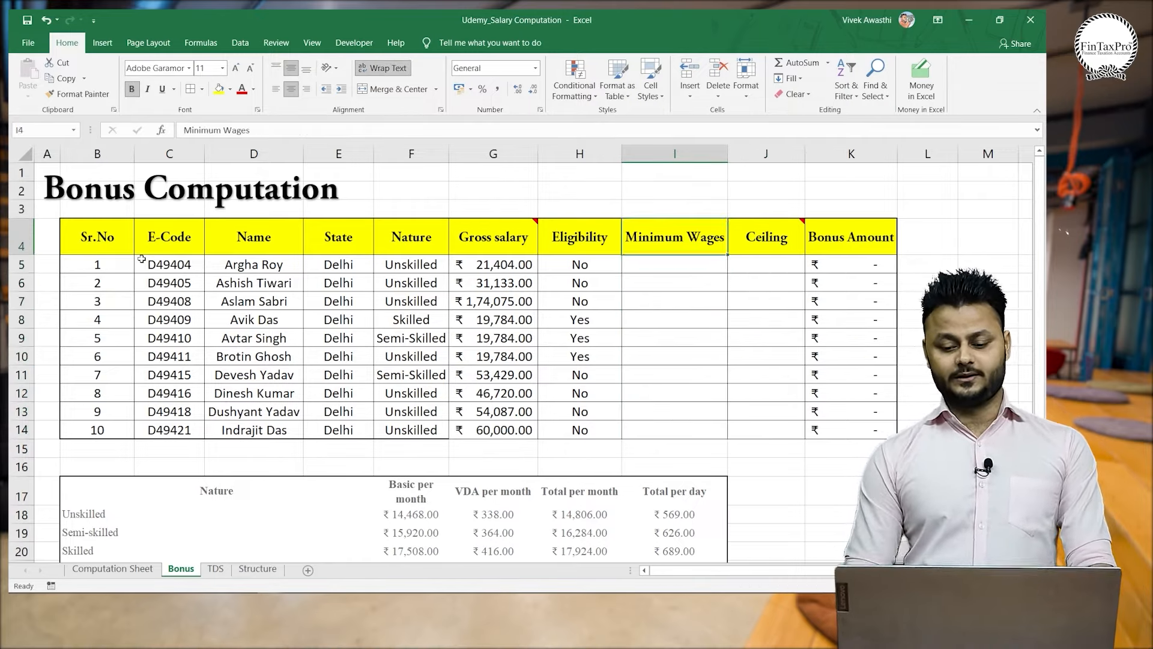
pyautogui.press('Down')
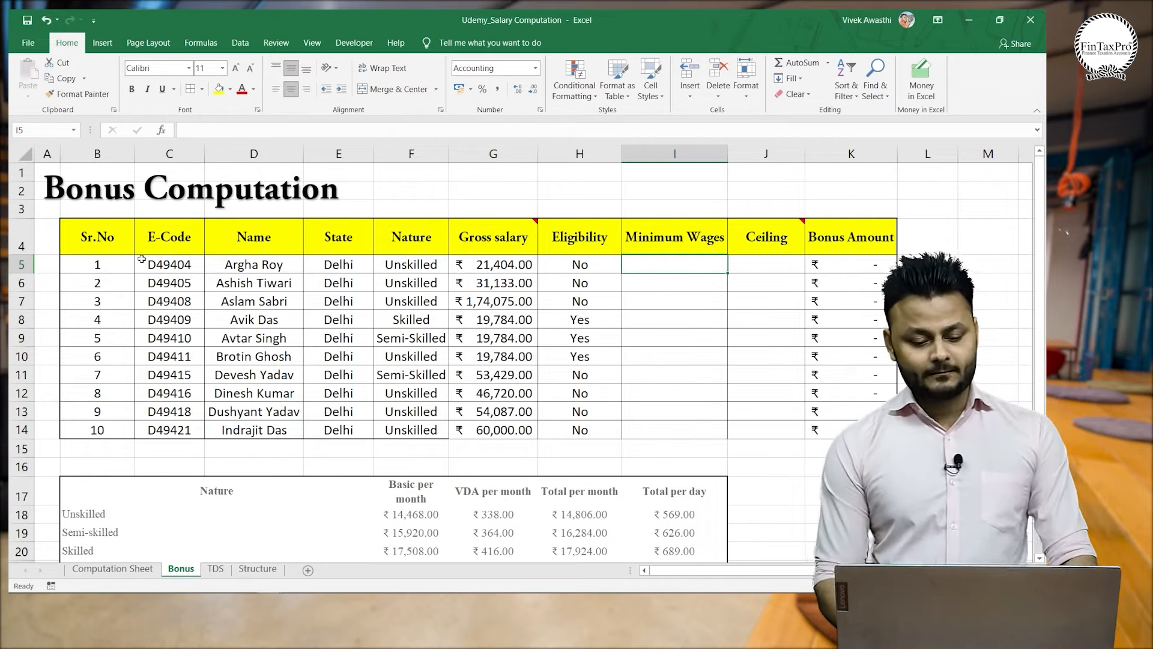
# Examine the first employee's state and nature in row 5, and the wage rates by nature in the table below.
pyautogui.press('Left')
pyautogui.press('Left')
pyautogui.press('Left')
pyautogui.press('Left')
pyautogui.press('Left')
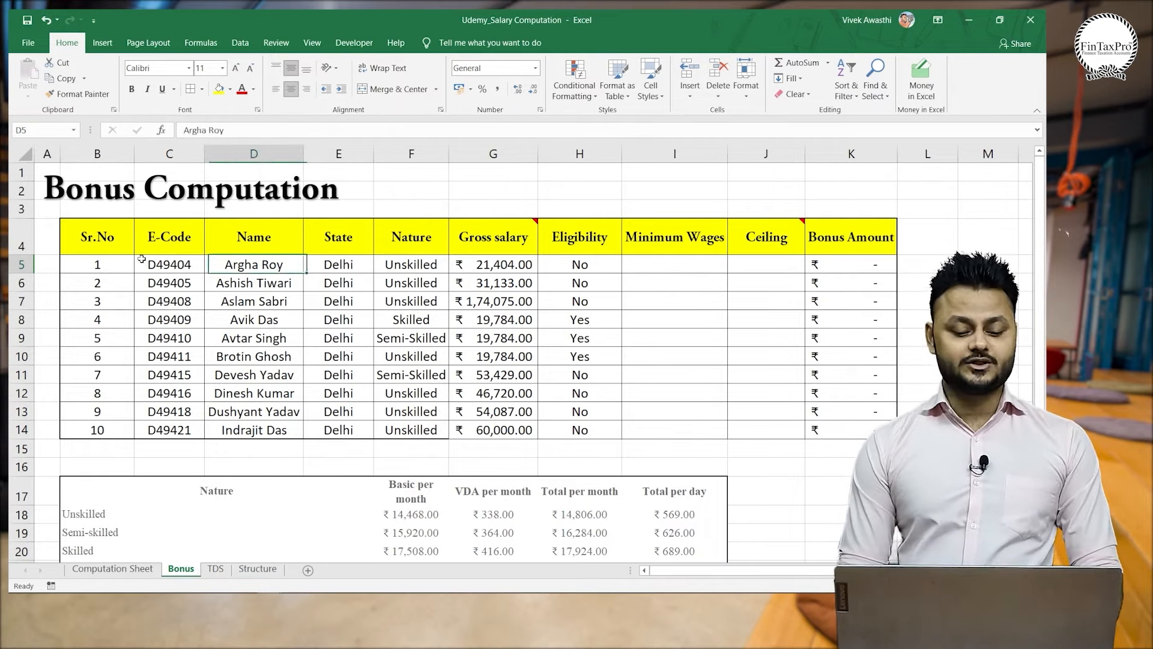
pyautogui.press('Left')
pyautogui.press('Right')
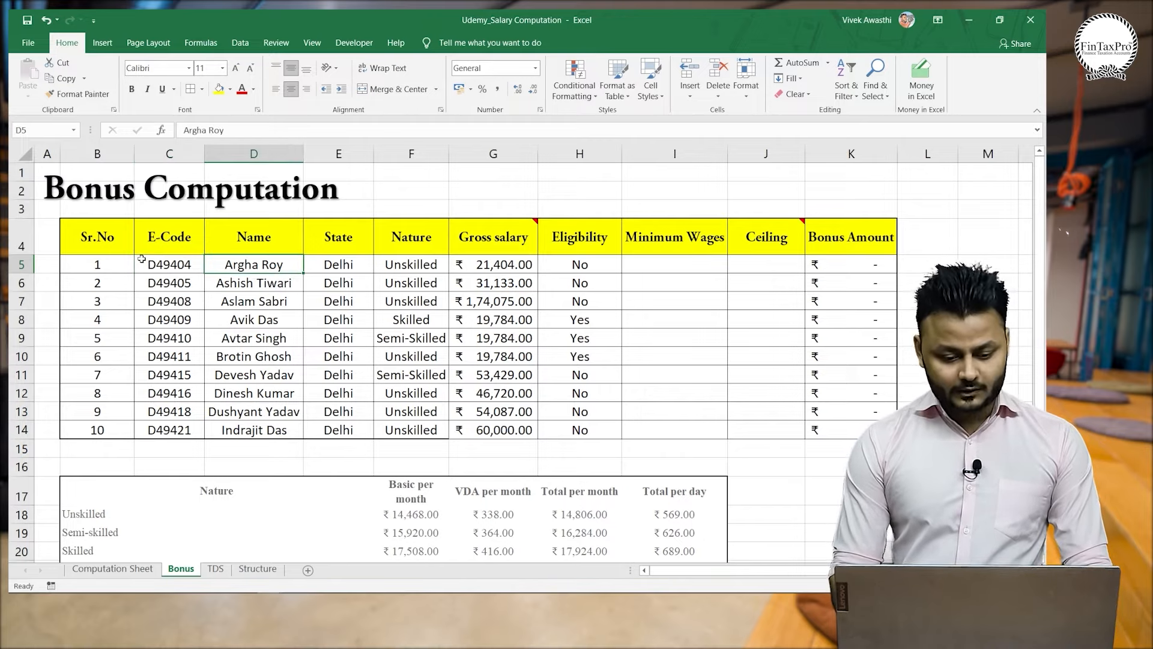
pyautogui.press('Right')
pyautogui.press('Right')
pyautogui.press('Right')
pyautogui.press('Left')
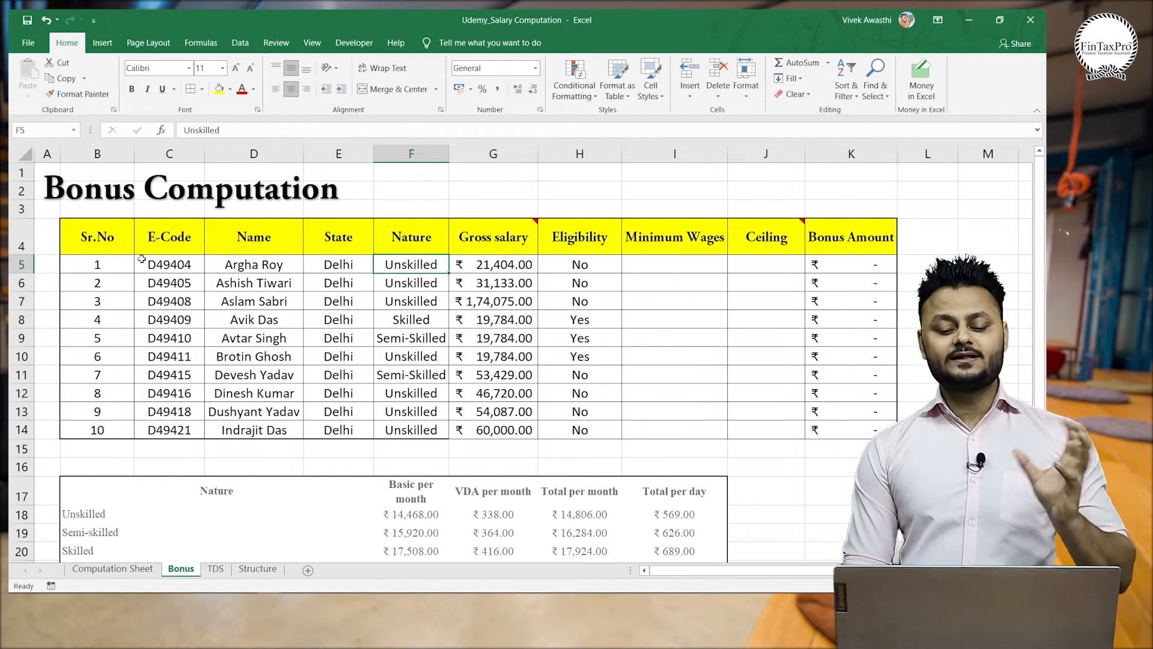
pyautogui.press('Right')
pyautogui.press('Right')
pyautogui.press('Right')
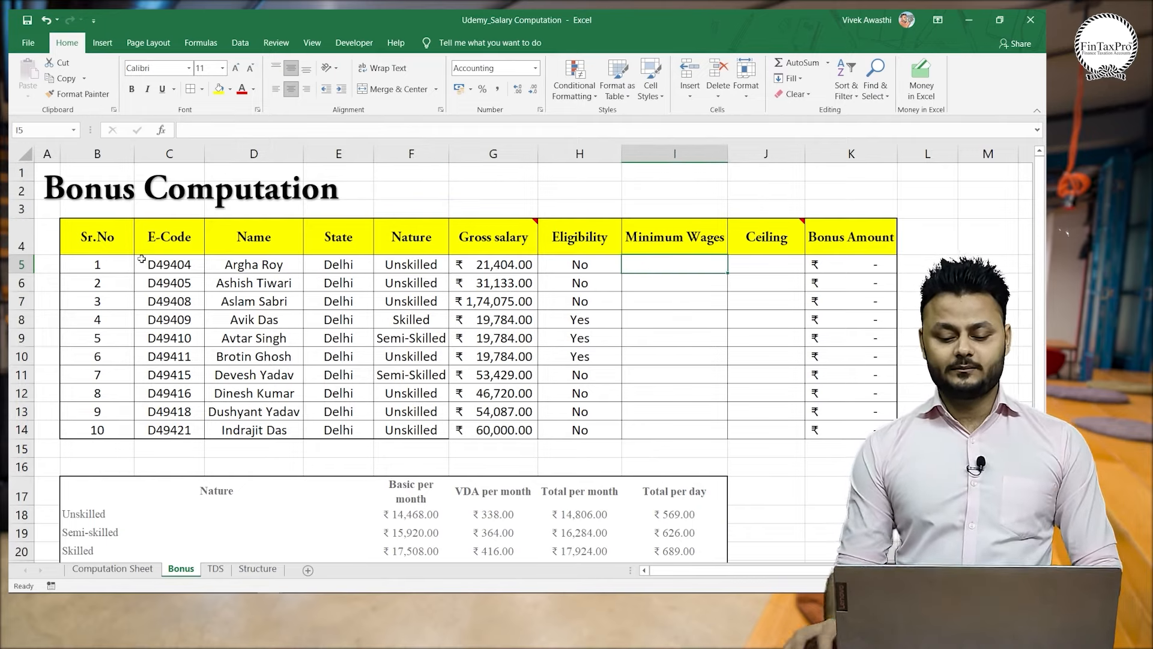
pyautogui.scroll(-3, 142, 259)
pyautogui.scroll(2, 372, 253)
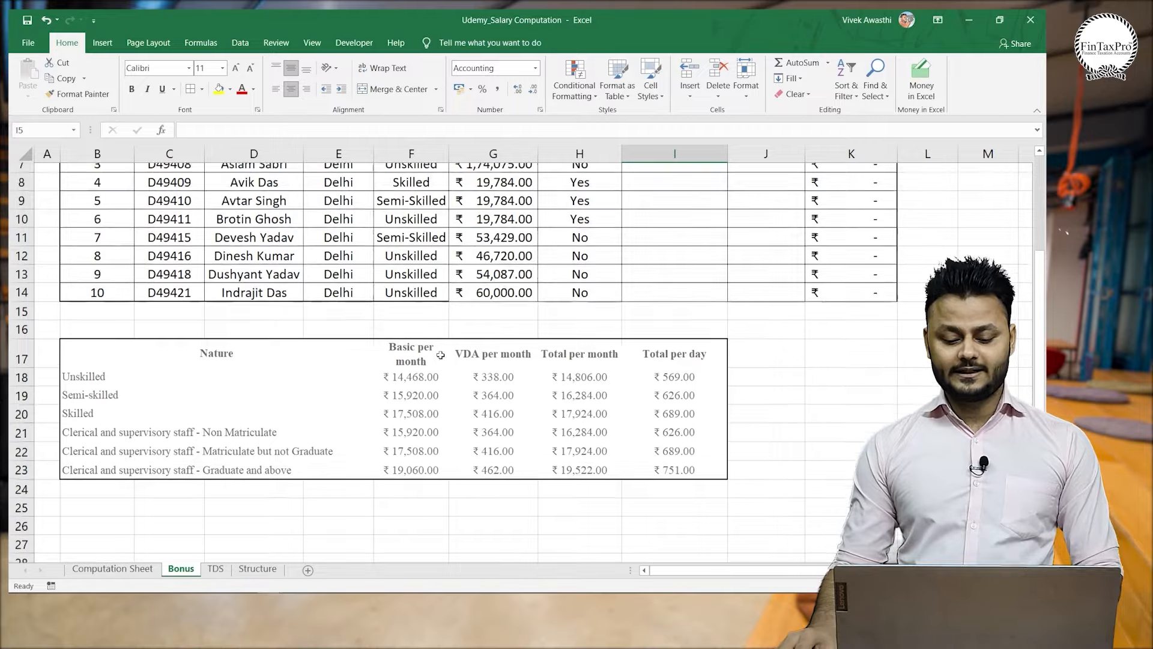
pyautogui.scroll(1, 598, 304)
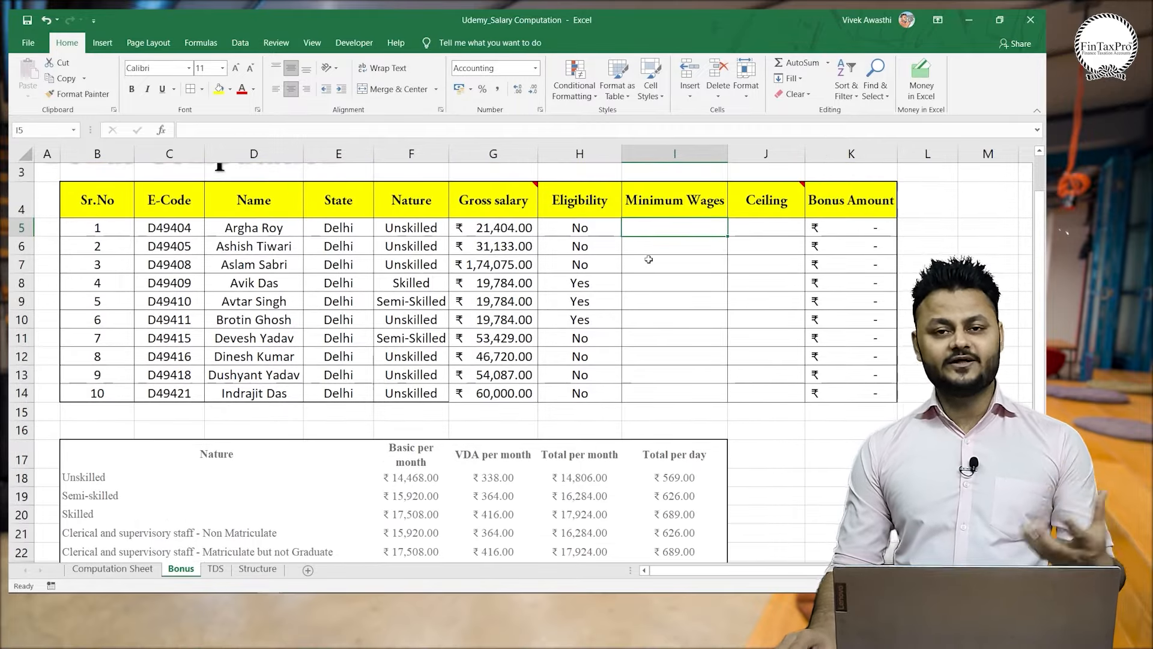
# Enter =VLOOKUP(F5,B18:H23,7,0) in I5 to fetch the first employee's monthly minimum wage by nature.
pyautogui.write('=vl')
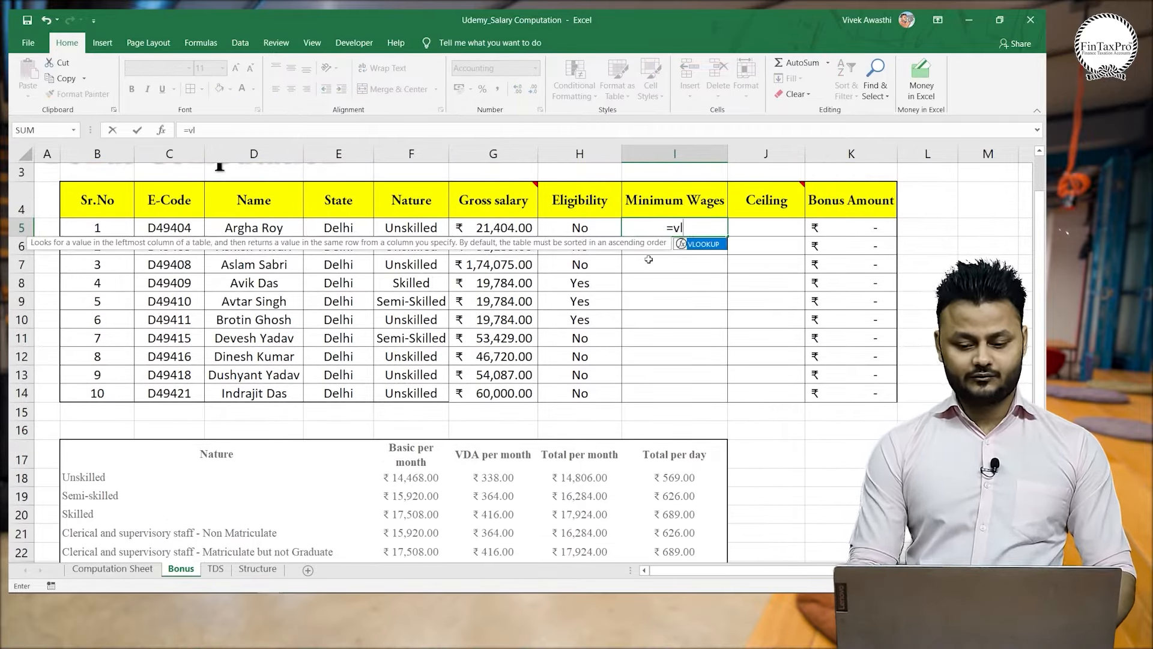
pyautogui.press('Tab')
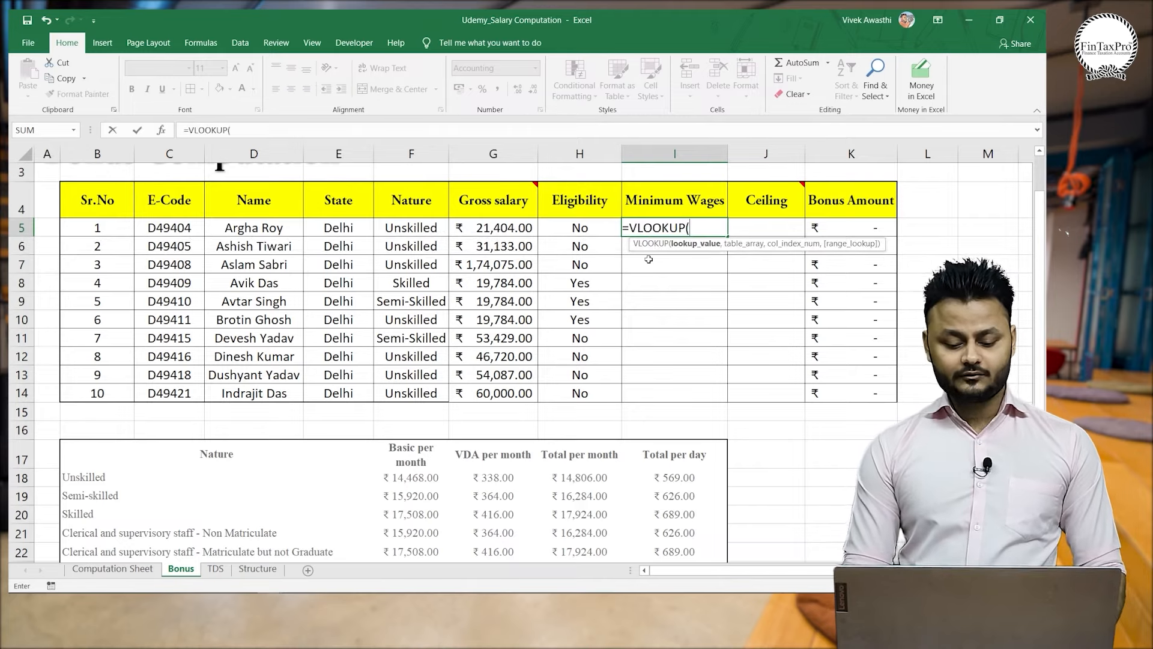
pyautogui.click(408, 229)
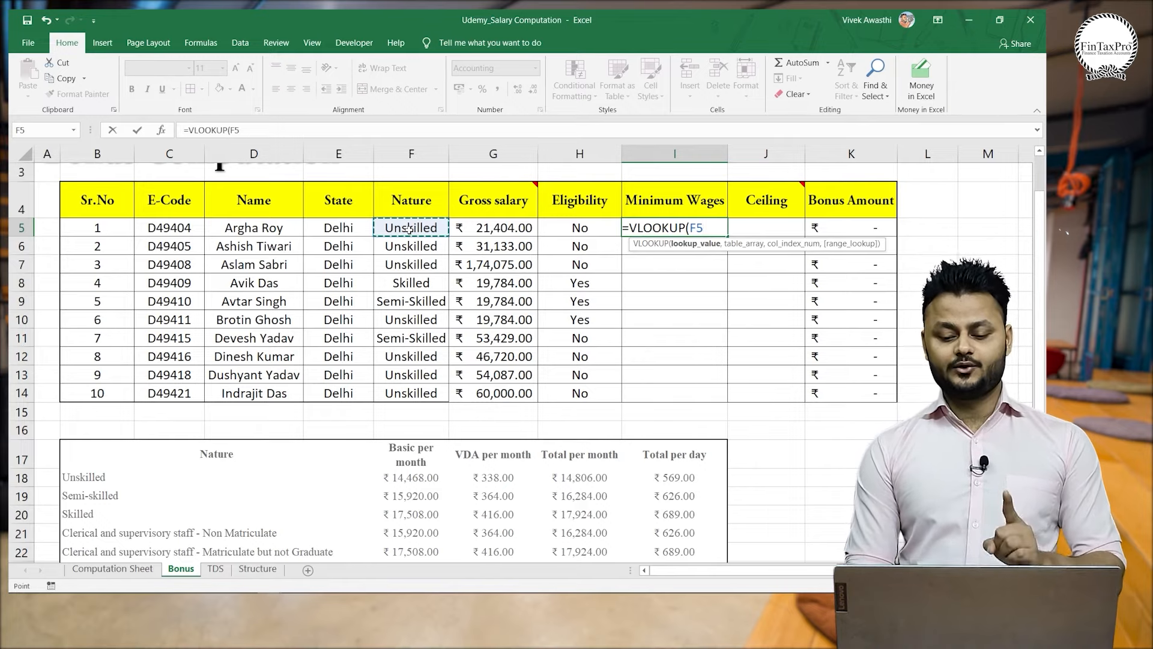
pyautogui.write(',')
pyautogui.scroll(-2, 289, 297)
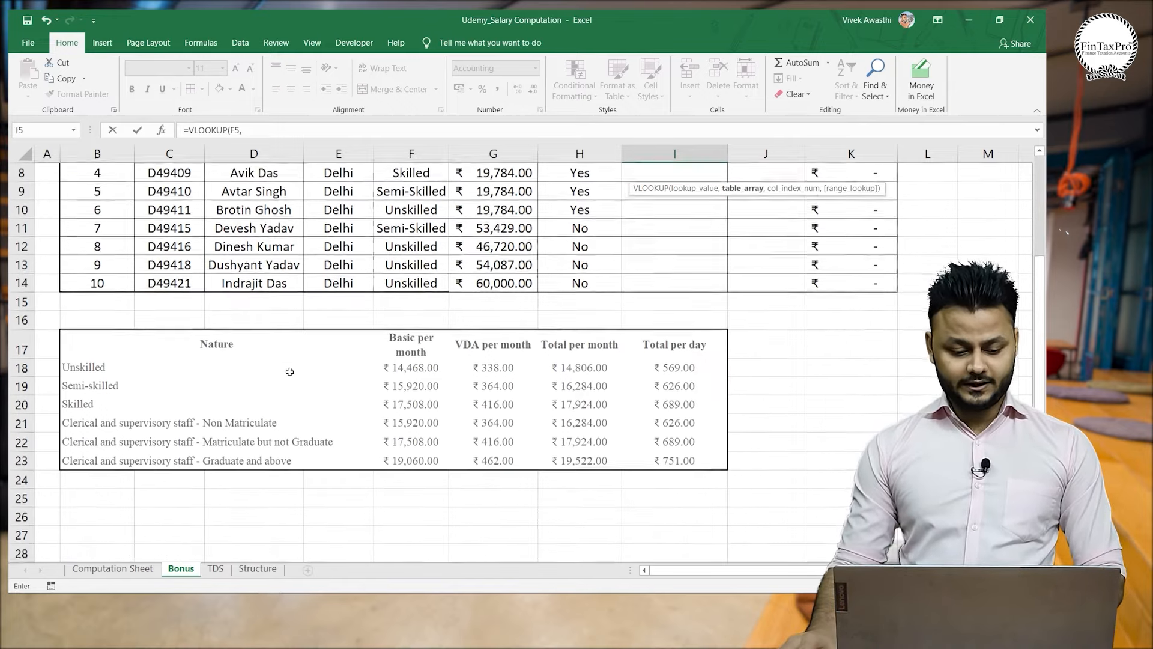
pyautogui.moveTo(98, 365); pyautogui.dragTo(568, 465)
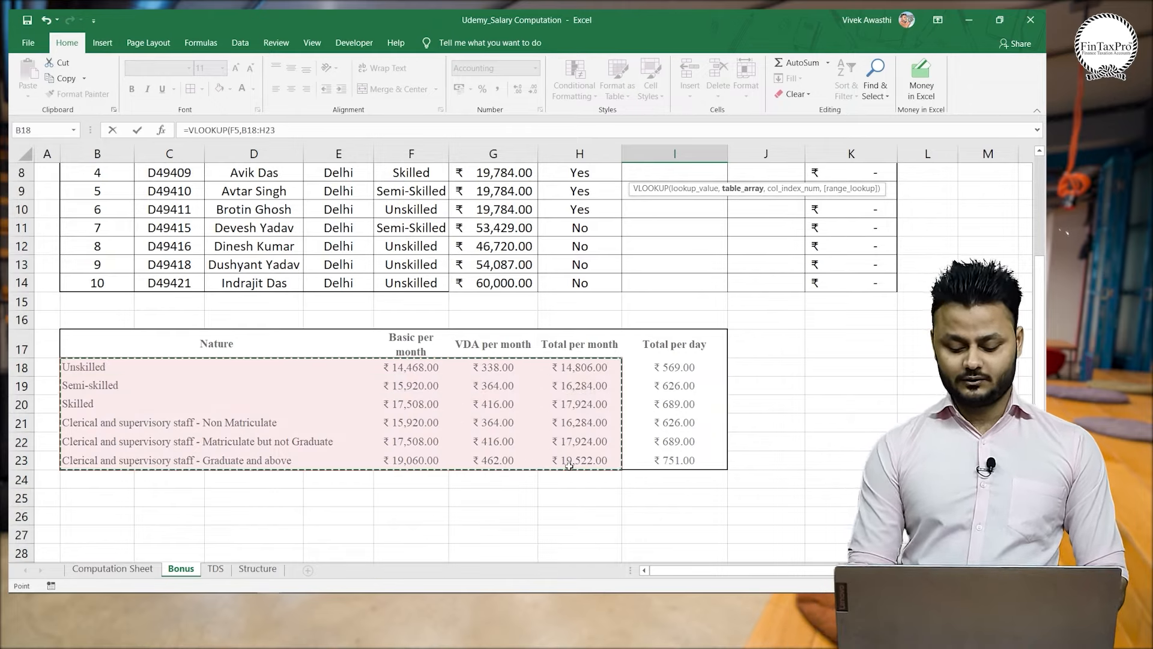
pyautogui.write(',7,')
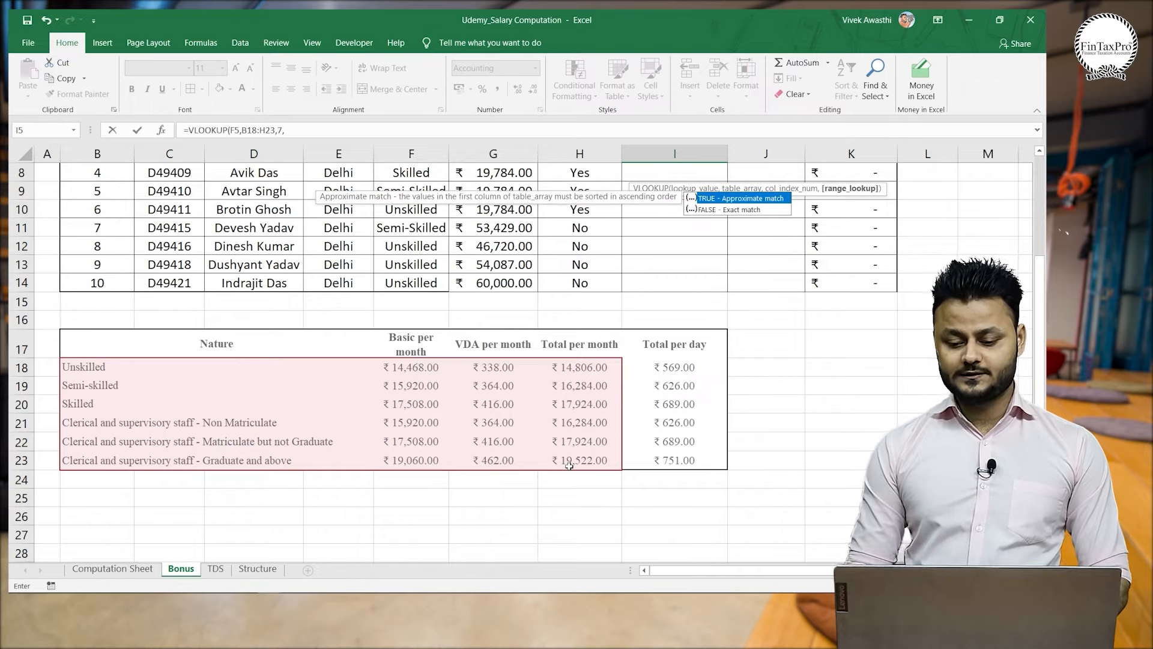
pyautogui.press('Return')
pyautogui.press('Up')
pyautogui.press('Up')
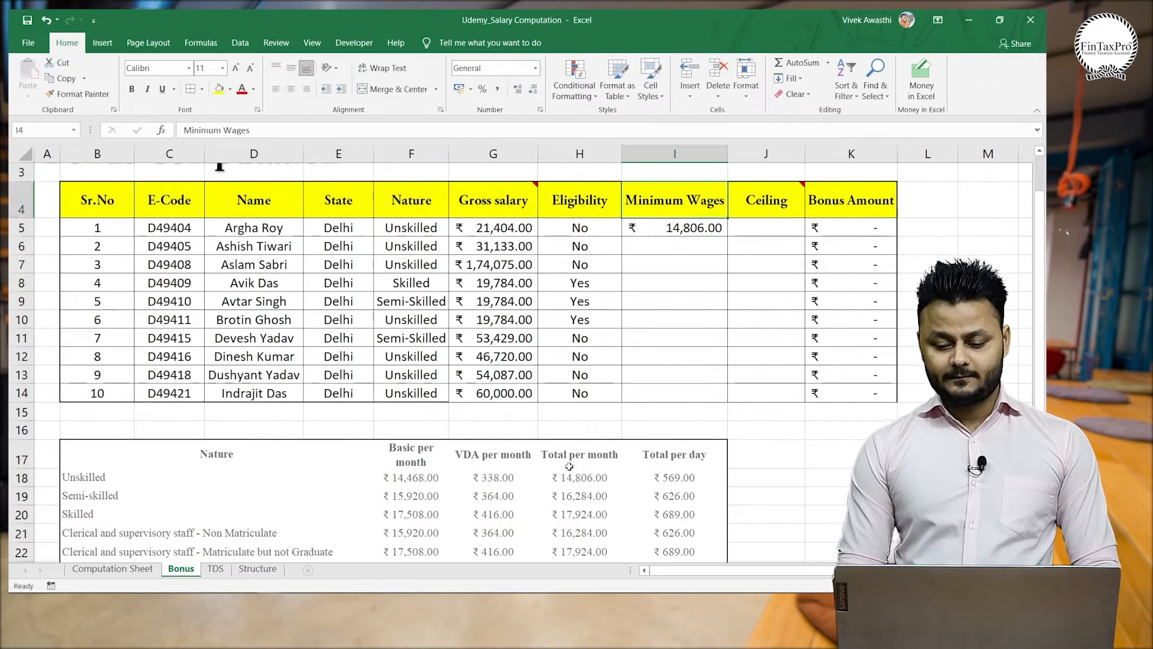
pyautogui.press('Down')
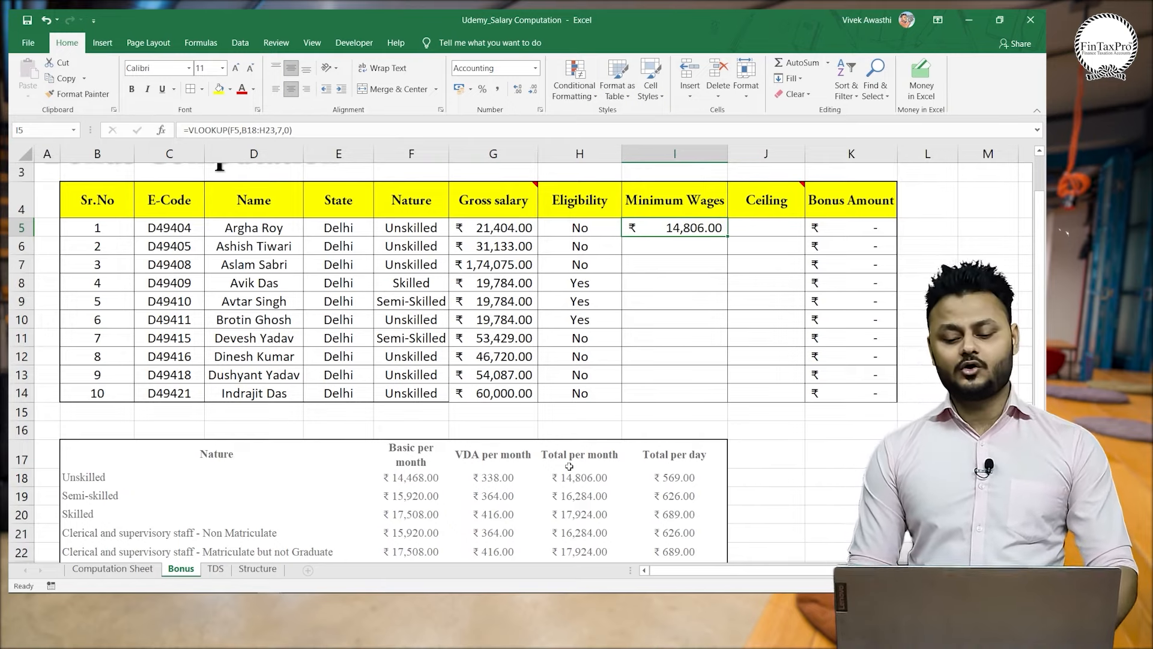
# Extend the I5 formula to divide by days in month (D6) and multiply by payable days (E6) from the Computation Sheet.
pyautogui.press('F2')
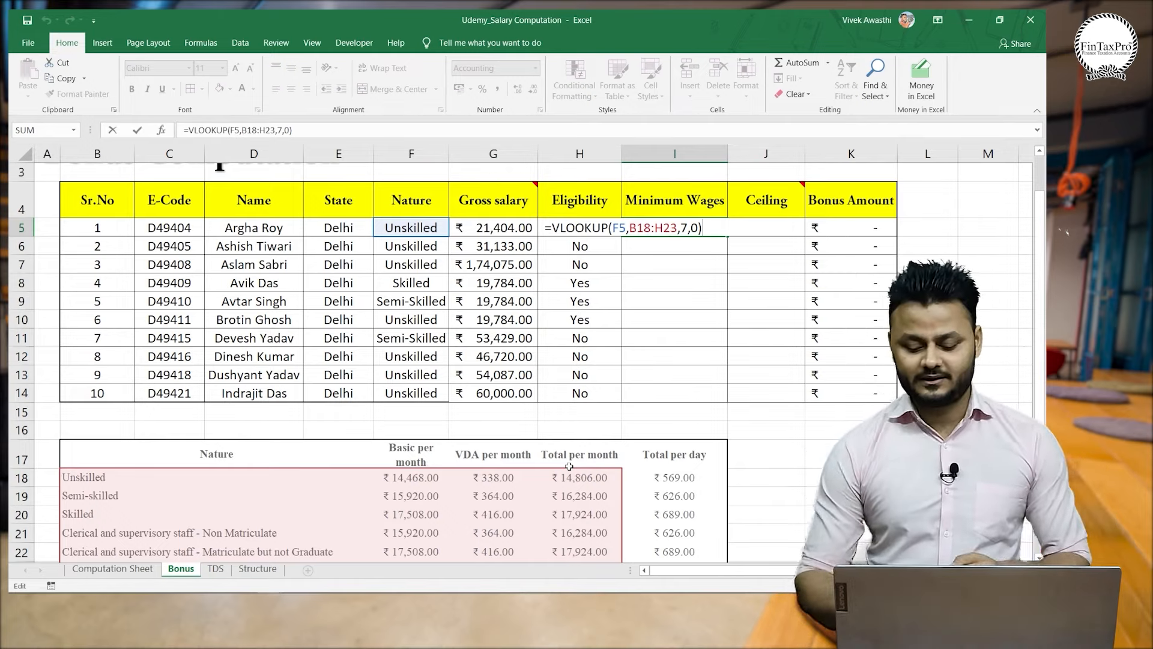
pyautogui.write('/')
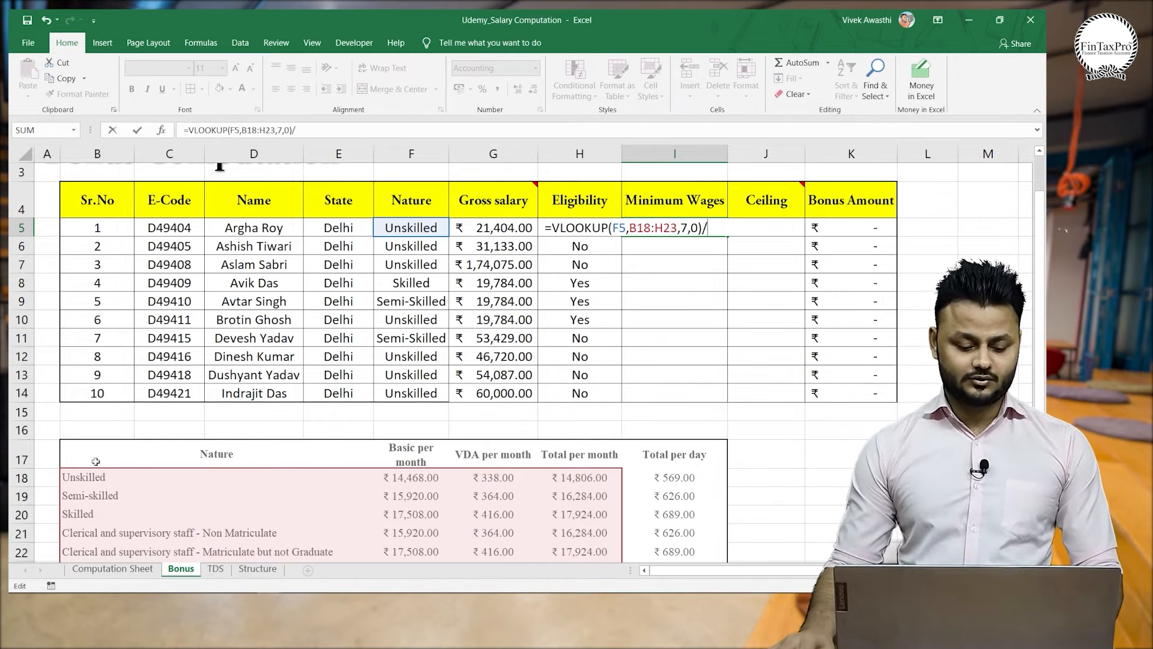
pyautogui.click(105, 572)
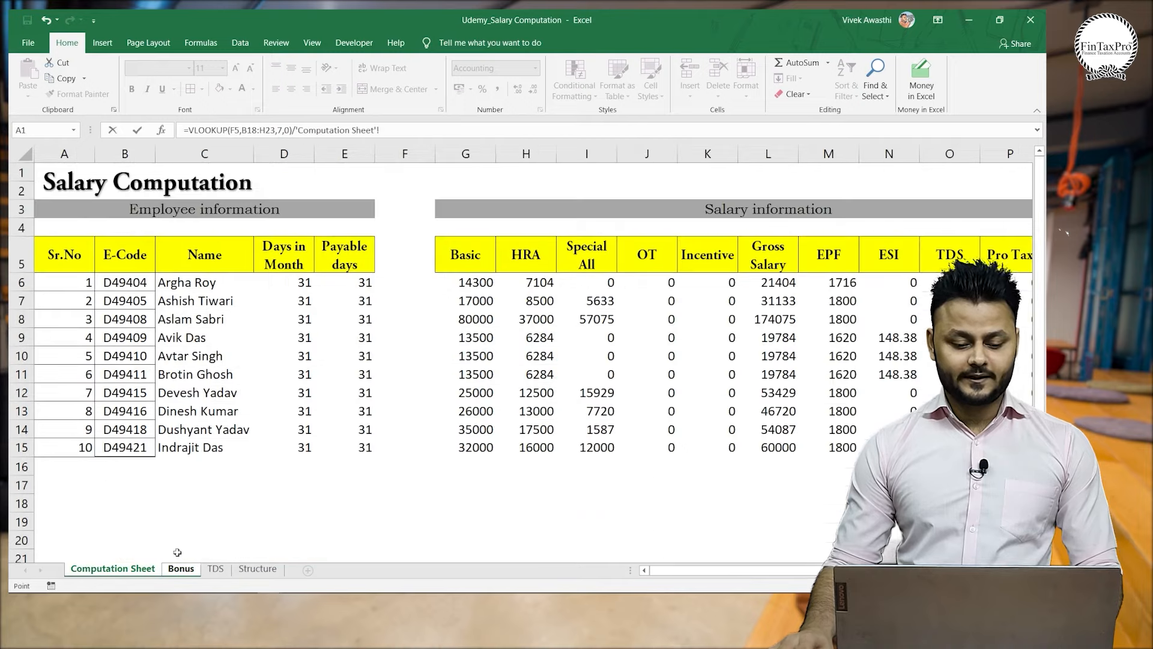
pyautogui.click(292, 283)
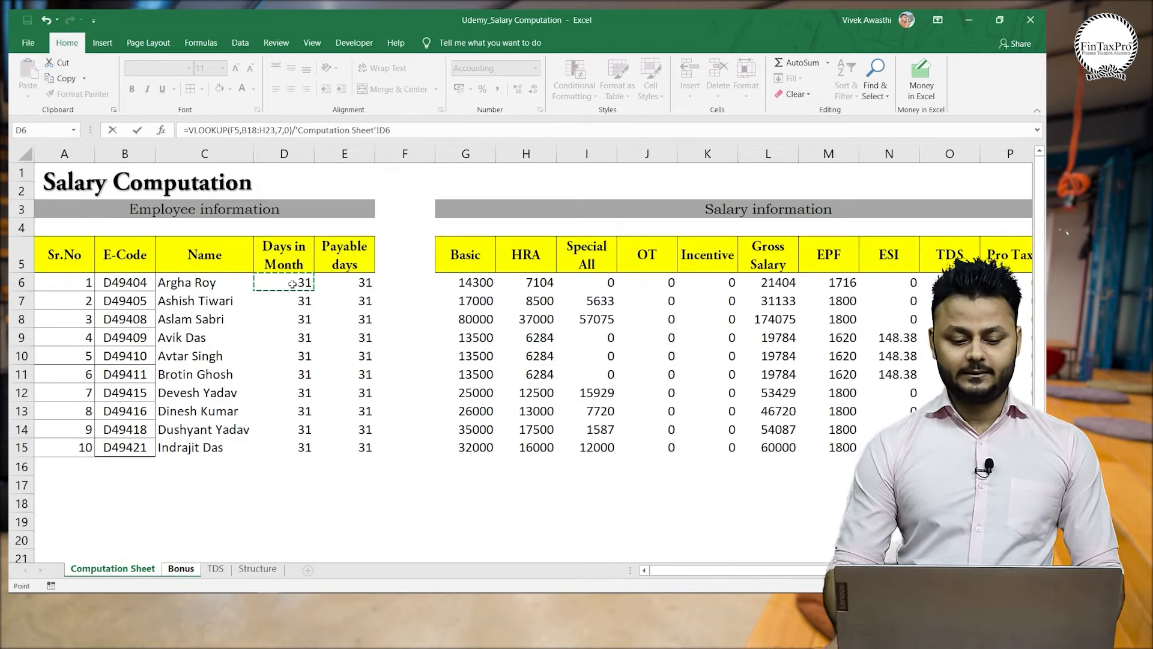
pyautogui.write('*')
pyautogui.click(354, 286)
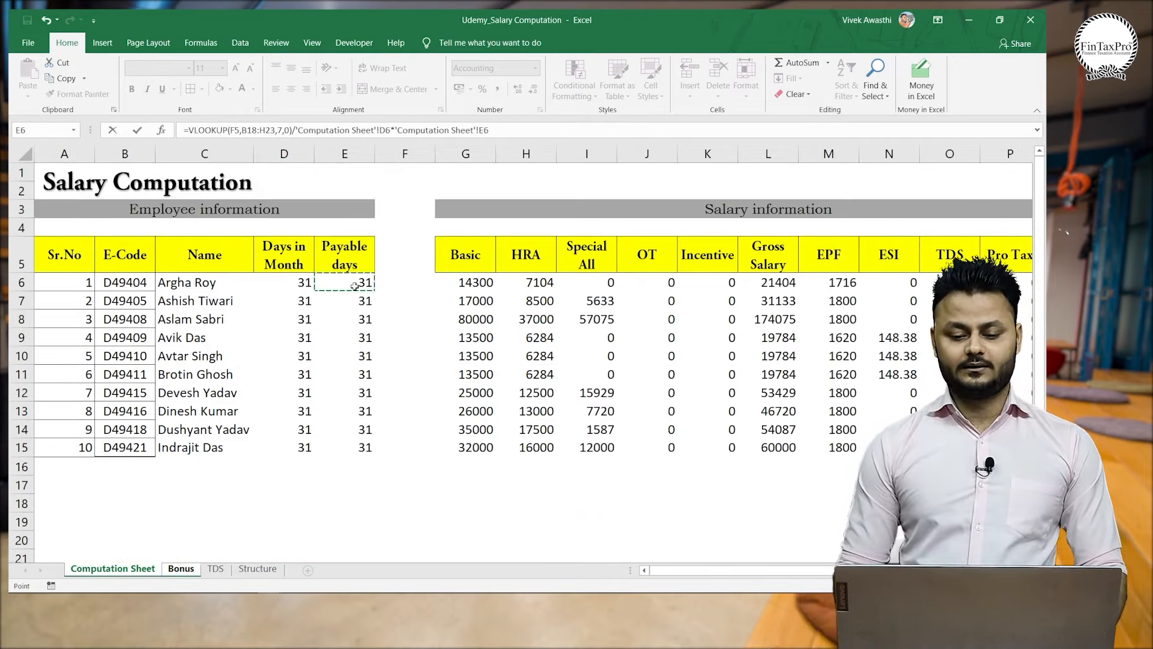
pyautogui.press('Return')
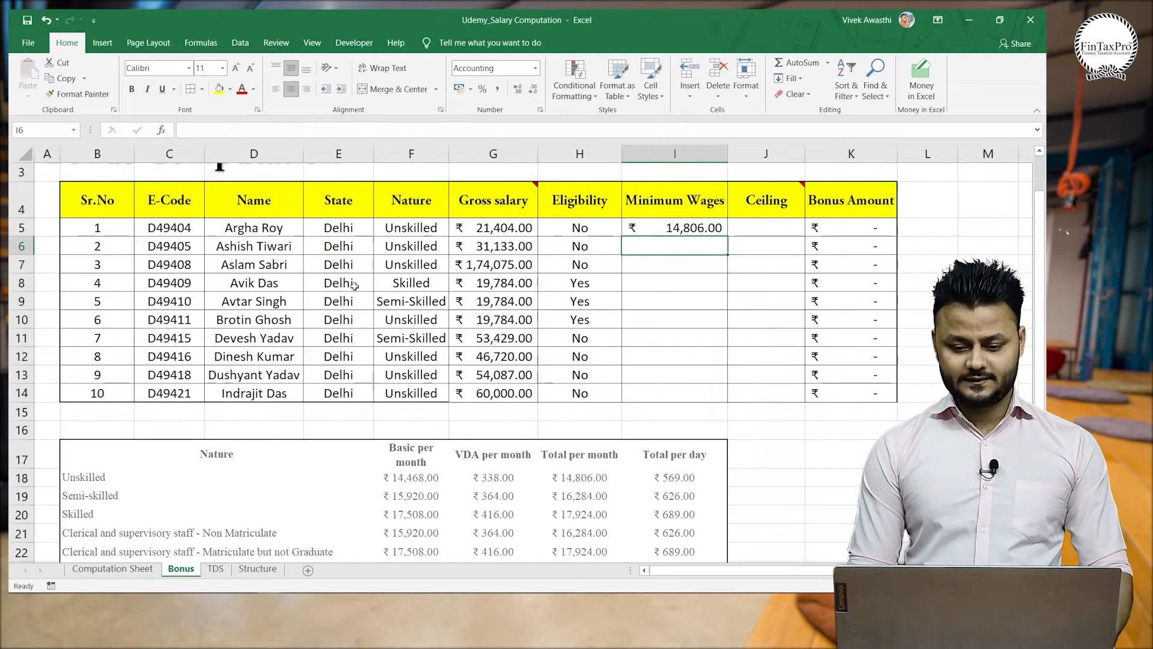
# Copy the Minimum Wages formula from I5 down to the last employee in row 14.
pyautogui.press('Up')
pyautogui.hotkey('shift', 'Down')
pyautogui.hotkey('shift', 'Down')
pyautogui.hotkey('shift', 'Down')
pyautogui.hotkey('shift', 'Down')
pyautogui.hotkey('shift', 'Down')
pyautogui.hotkey('shift', 'Down')
pyautogui.hotkey('shift', 'Down')
pyautogui.hotkey('shift', 'Down')
pyautogui.hotkey('shift', 'Down')
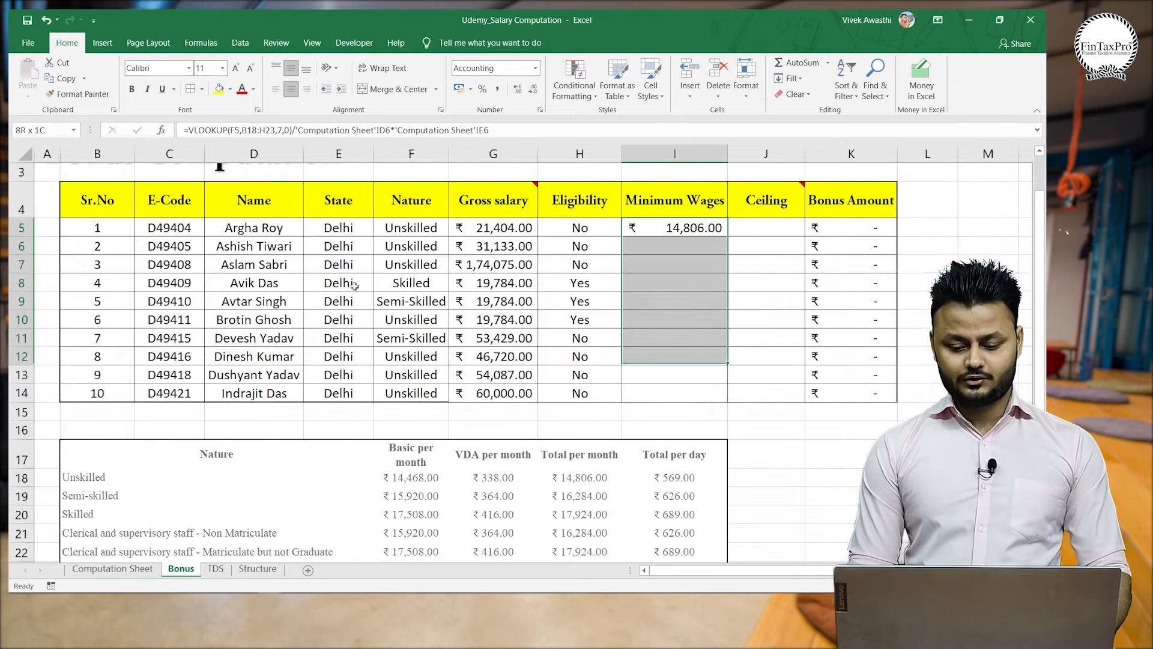
pyautogui.hotkey('ctrl', 'd')
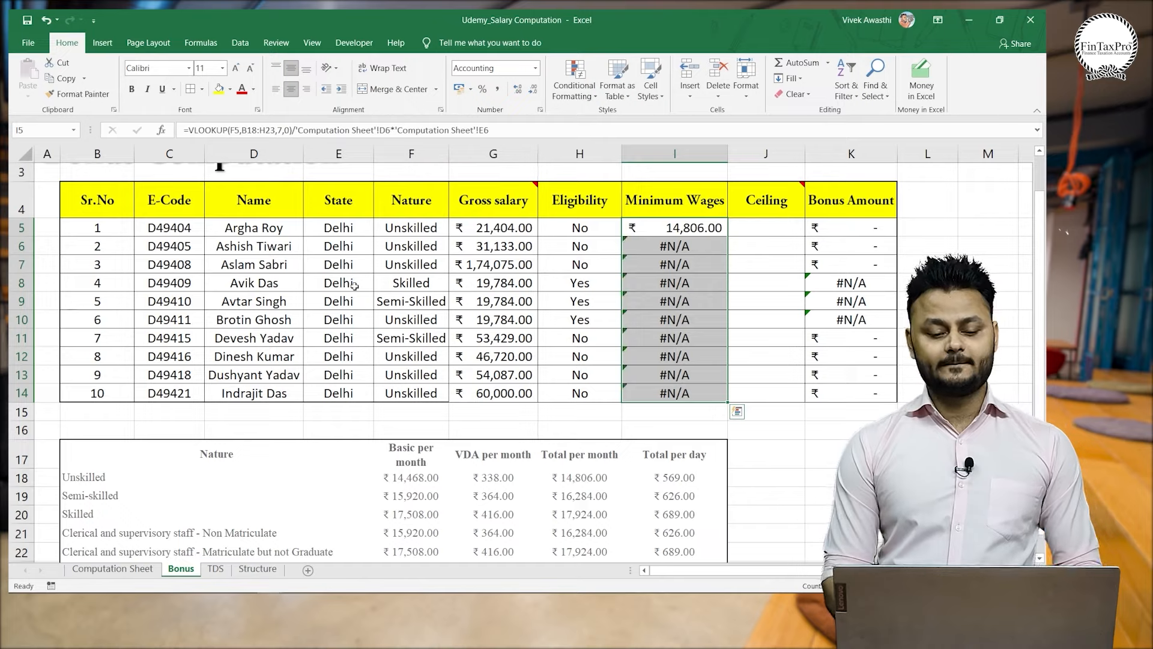
# Lock the lookup table range in the I5 Minimum Wages formula as the absolute reference $B$18:$H$23.
pyautogui.press('Up')
pyautogui.press('Down')
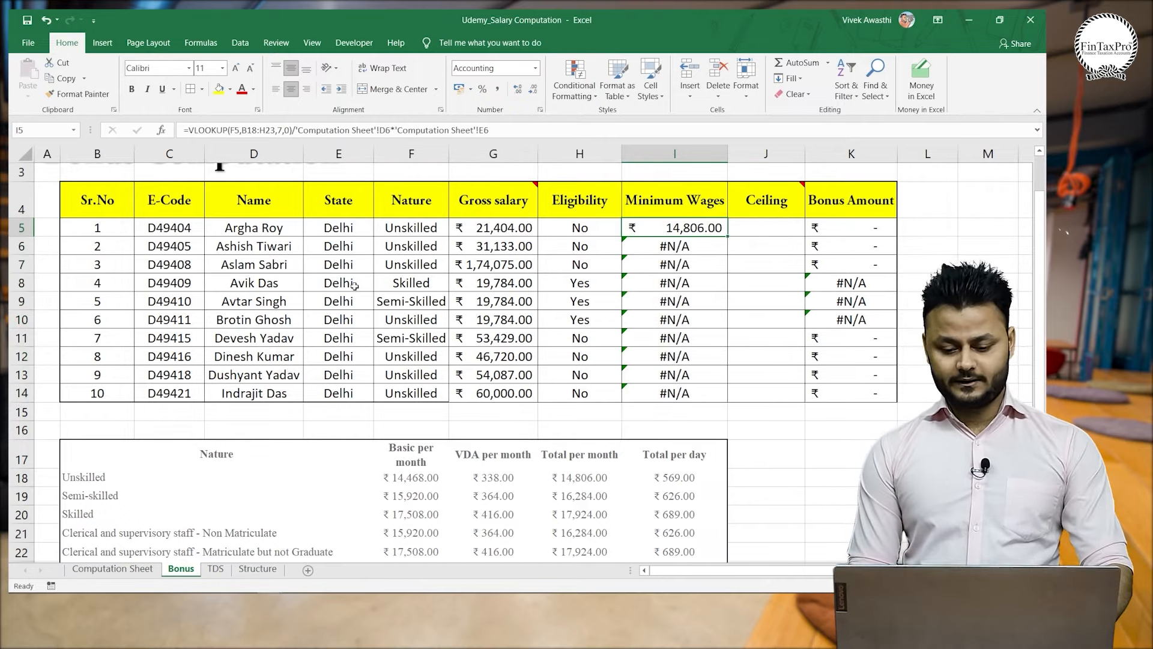
pyautogui.press('XF86AudioLowerVolume')
pyautogui.press('F2')
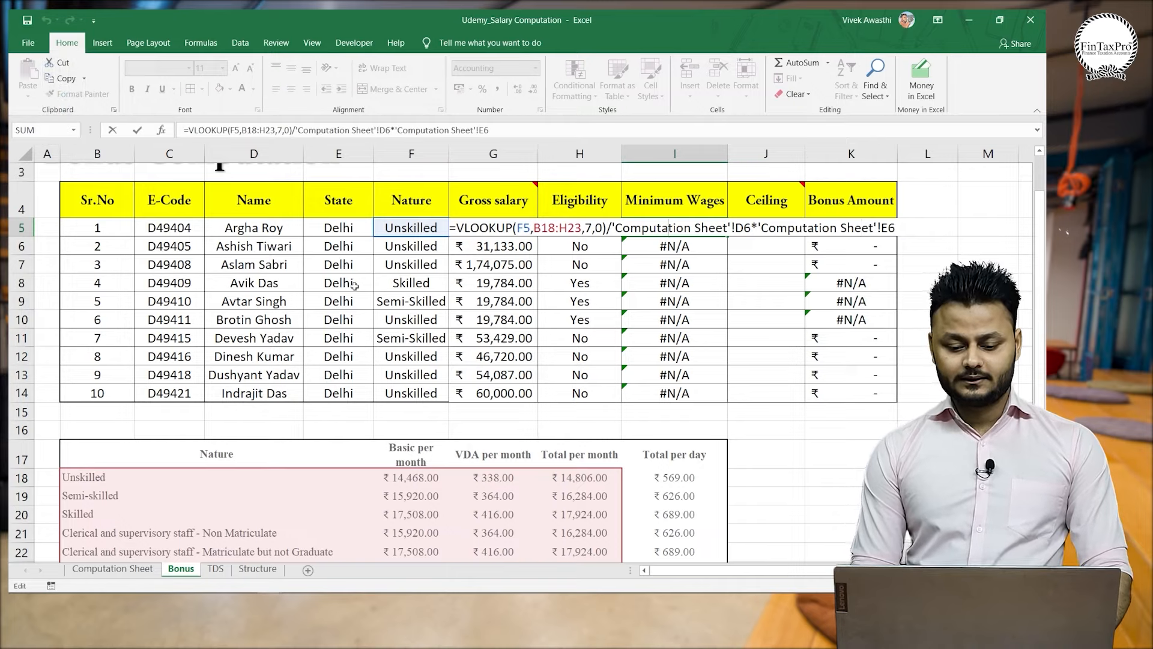
pyautogui.press('Left')
pyautogui.press('Left')
pyautogui.press('Left')
pyautogui.press('Left')
pyautogui.press('Left')
pyautogui.press('Left')
pyautogui.press('Left')
pyautogui.press('Left')
pyautogui.press('Left')
pyautogui.press('Left')
pyautogui.press('Left')
pyautogui.press('Left')
pyautogui.press('Left')
pyautogui.press('Left')
pyautogui.press('Left')
pyautogui.press('Left')
pyautogui.press('Left')
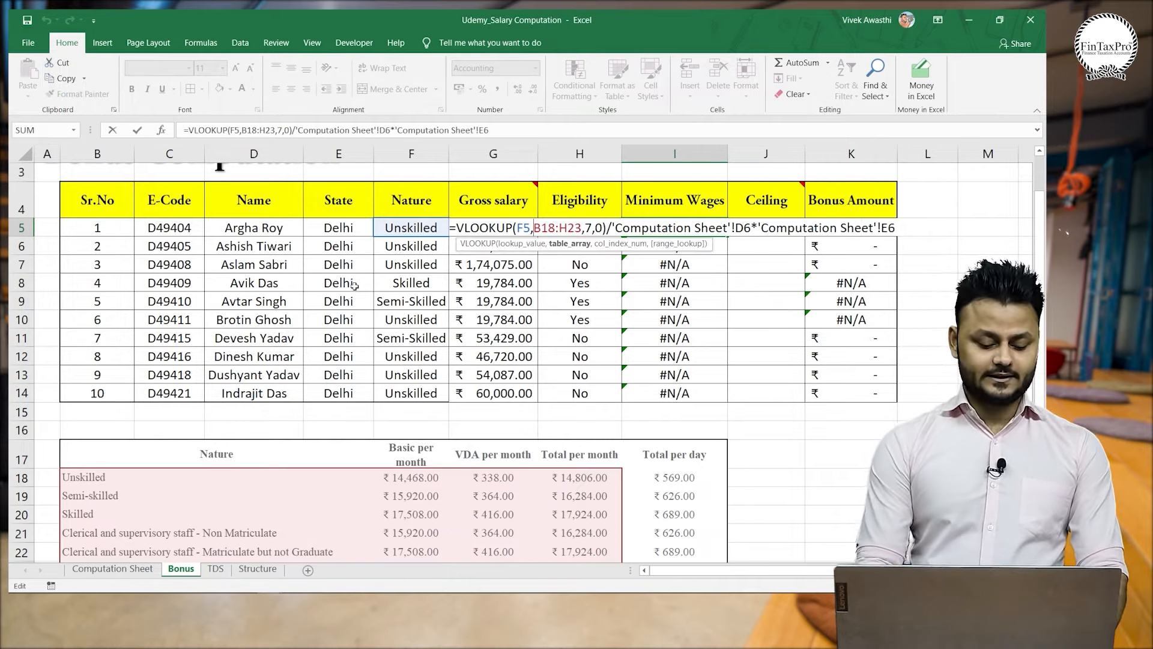
pyautogui.press('F4')
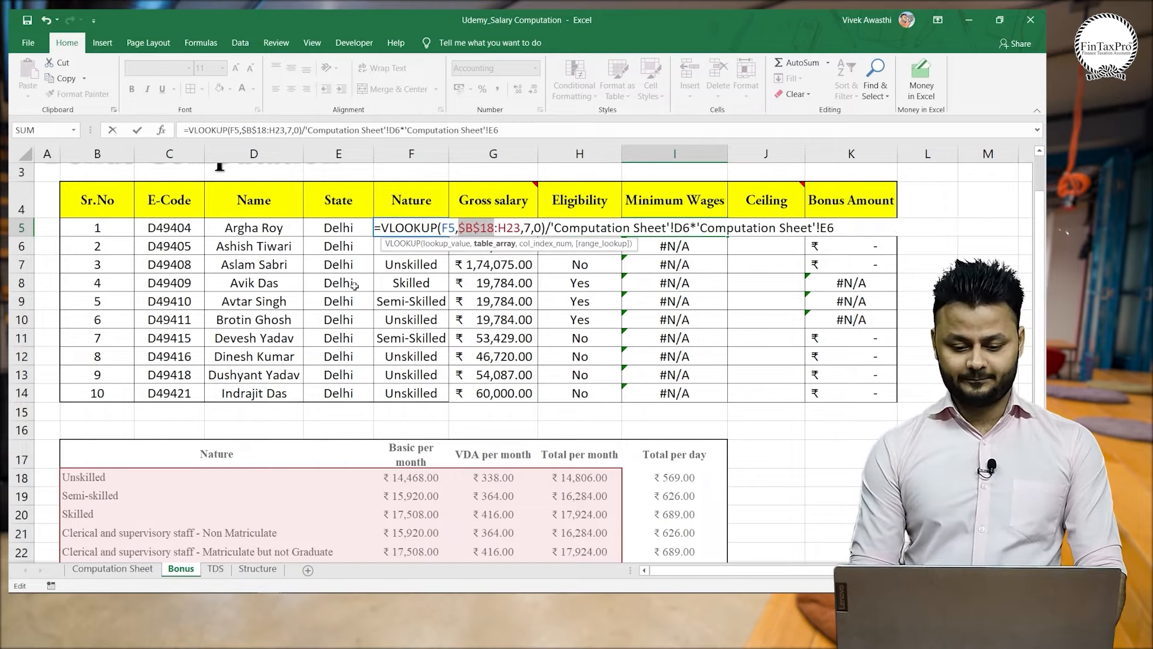
pyautogui.press('Right')
pyautogui.press('F4')
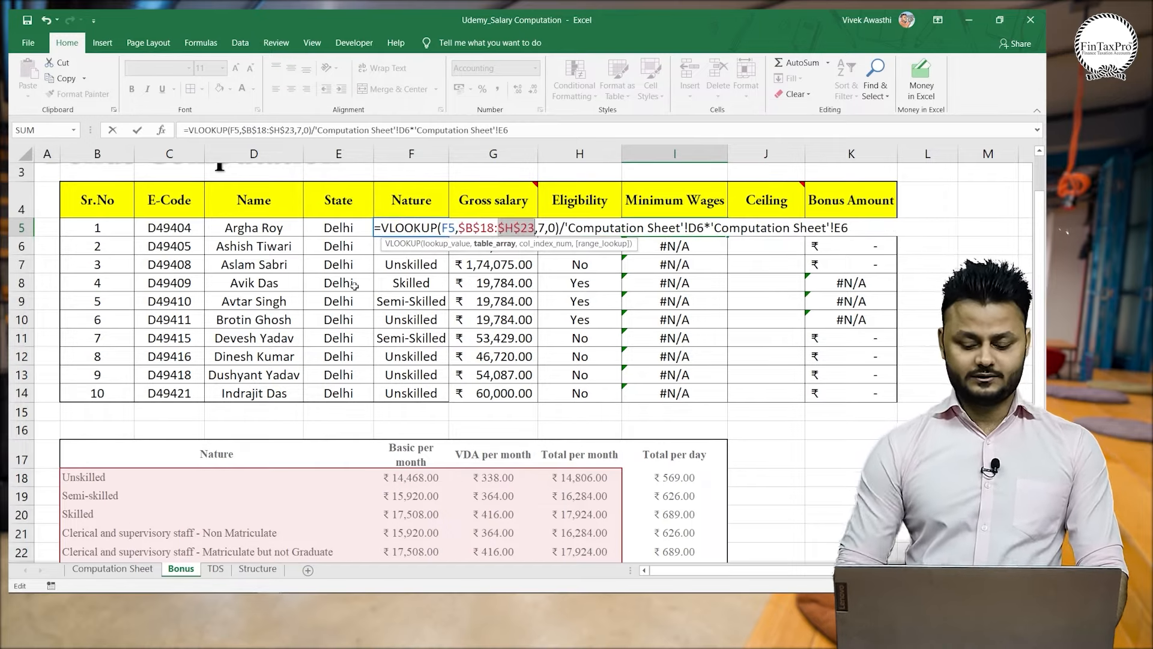
pyautogui.hotkey('ctrl', 'Return')
# Copy the corrected Minimum Wages formula from I5 down through the last employee in row 14.
pyautogui.hotkey('ctrl', 'shift', 'Down')
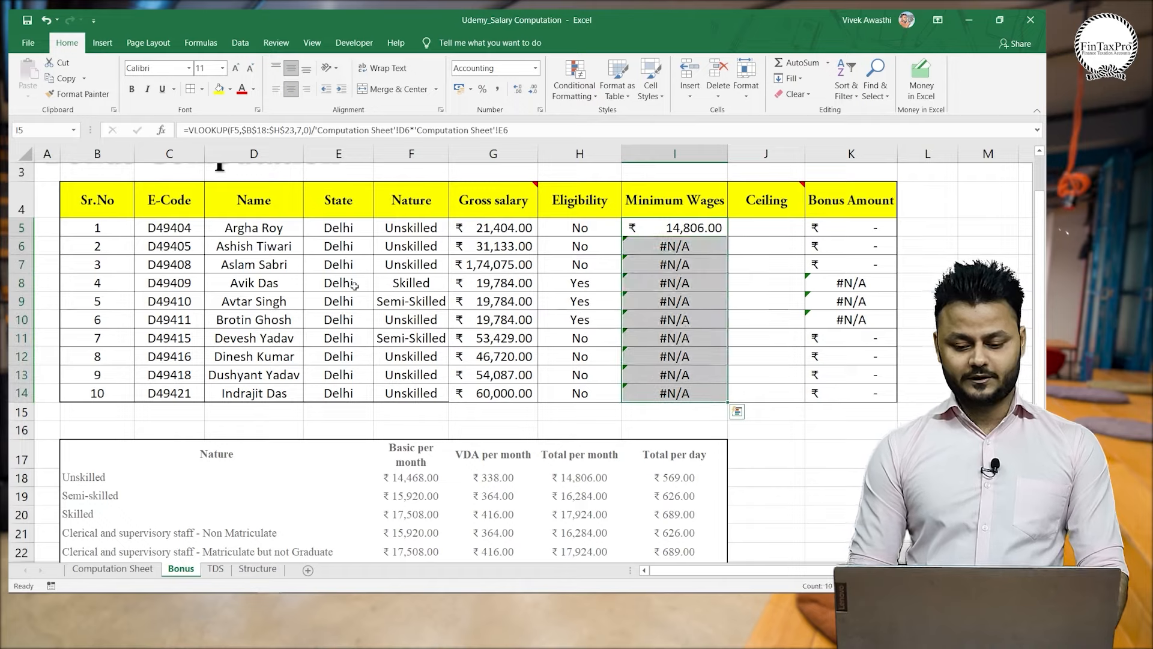
pyautogui.hotkey('ctrl', 'd')
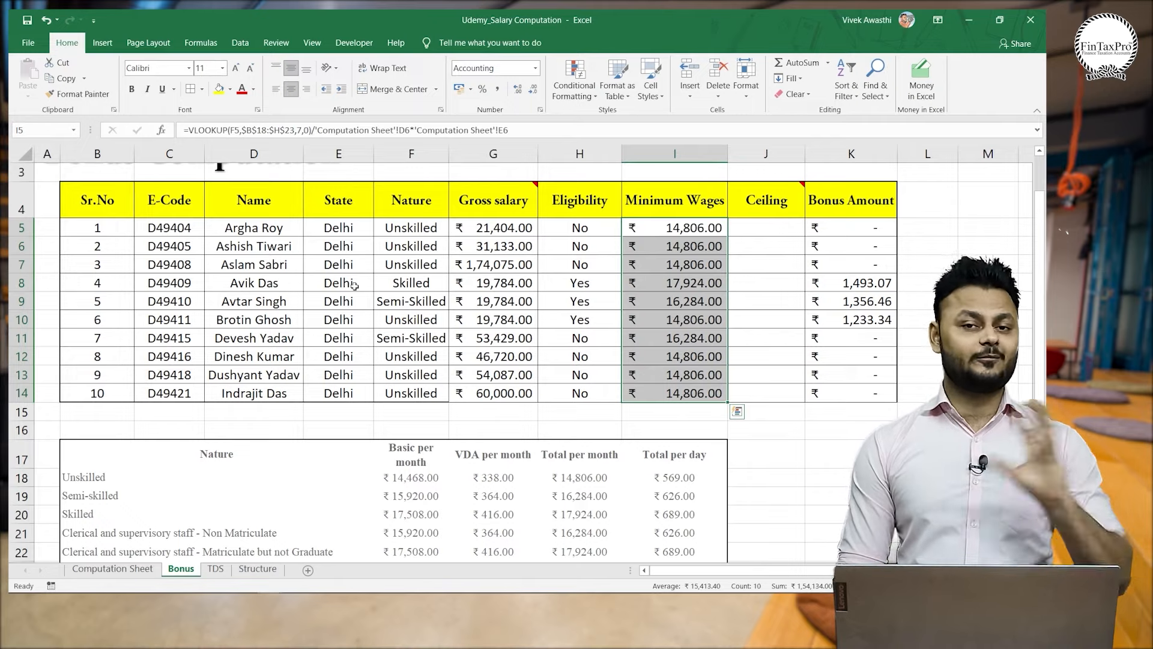
pyautogui.press('Up')
# Review the Minimum Wages column and compare it with the Unskilled monthly and daily rates in the wage table below.
pyautogui.press('Down')
pyautogui.press('Down')
pyautogui.press('Down')
pyautogui.press('Down')
pyautogui.press('Down')
pyautogui.press('Down')
pyautogui.press('Down')
pyautogui.press('Down')
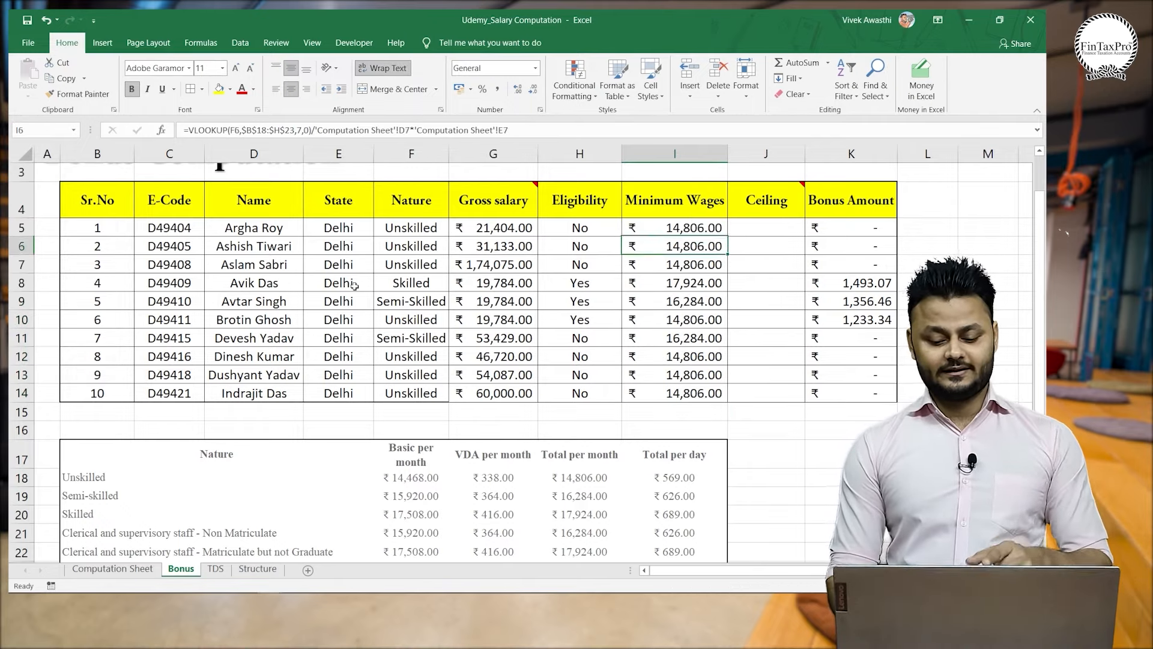
pyautogui.press('Down')
pyautogui.press('Down')
pyautogui.press('Down')
pyautogui.press('Down')
pyautogui.press('Down')
pyautogui.press('Down')
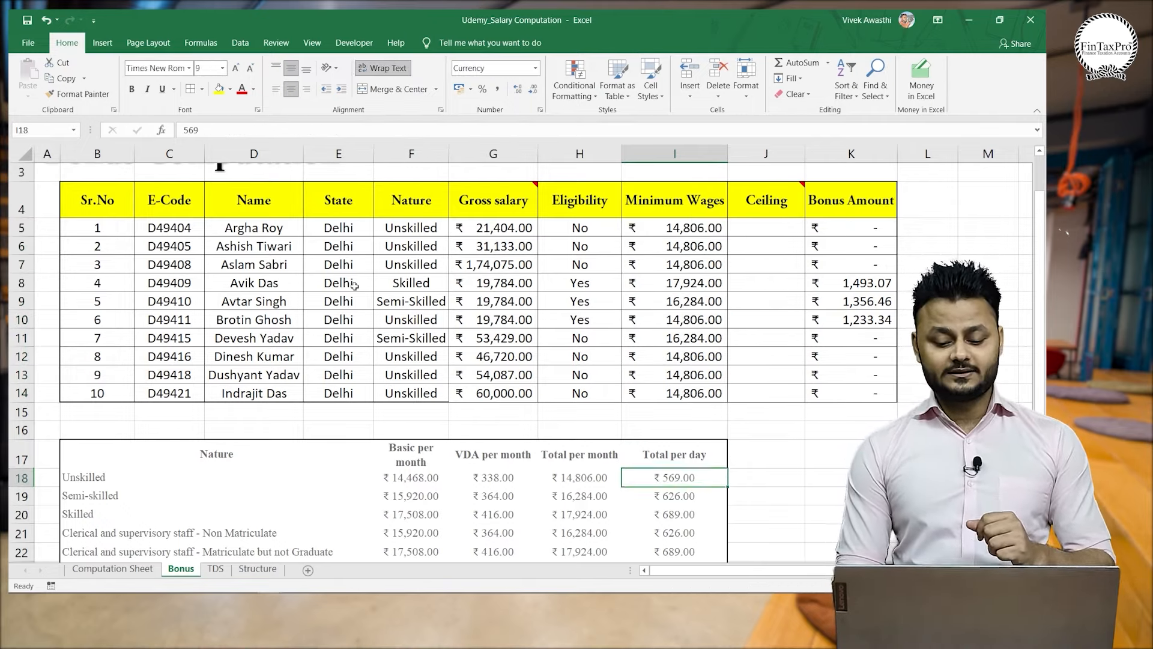
pyautogui.press('Left')
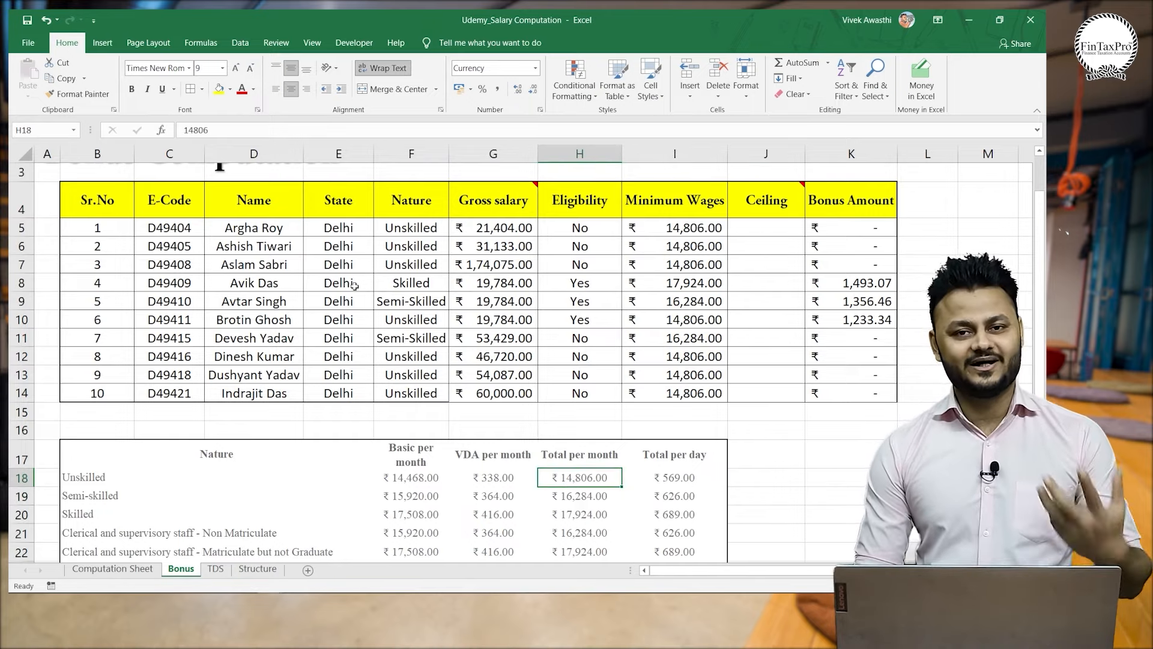
pyautogui.press('Right')
pyautogui.press('Right')
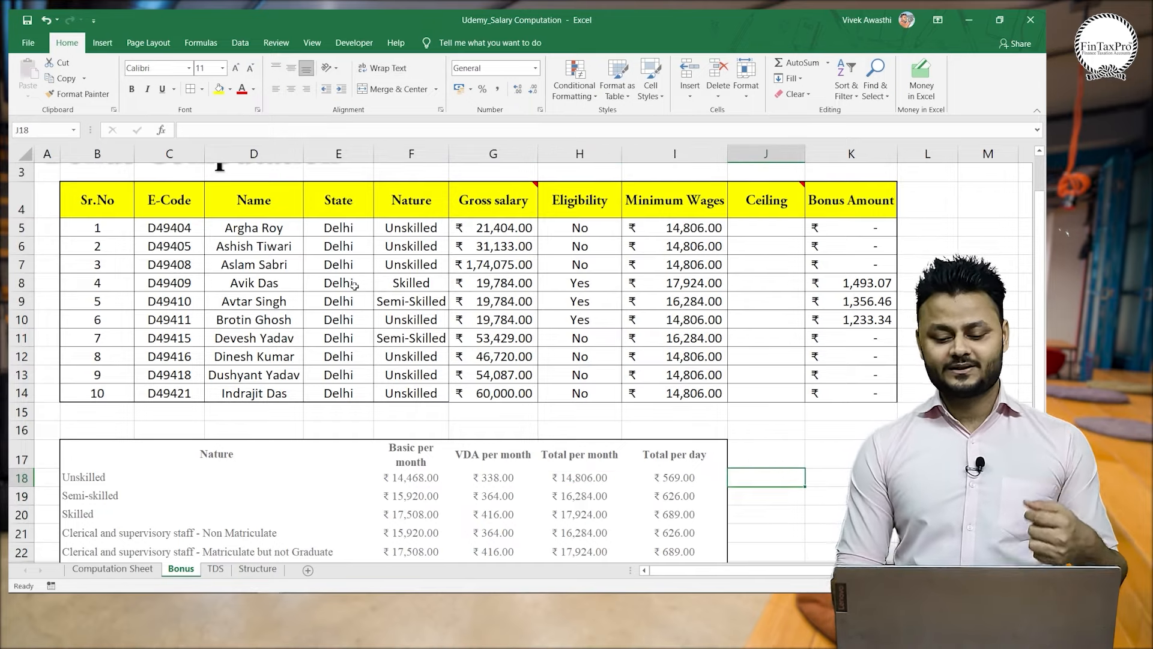
# Enter 7000 as the first employee's Ceiling in J5.
pyautogui.press('Up')
pyautogui.press('Up')
pyautogui.press('Up')
pyautogui.press('Up')
pyautogui.press('Up')
pyautogui.press('Up')
pyautogui.press('Up')
pyautogui.press('Up')
pyautogui.press('Up')
pyautogui.press('Up')
pyautogui.press('Up')
pyautogui.press('Up')
pyautogui.press('Up')
pyautogui.press('Up')
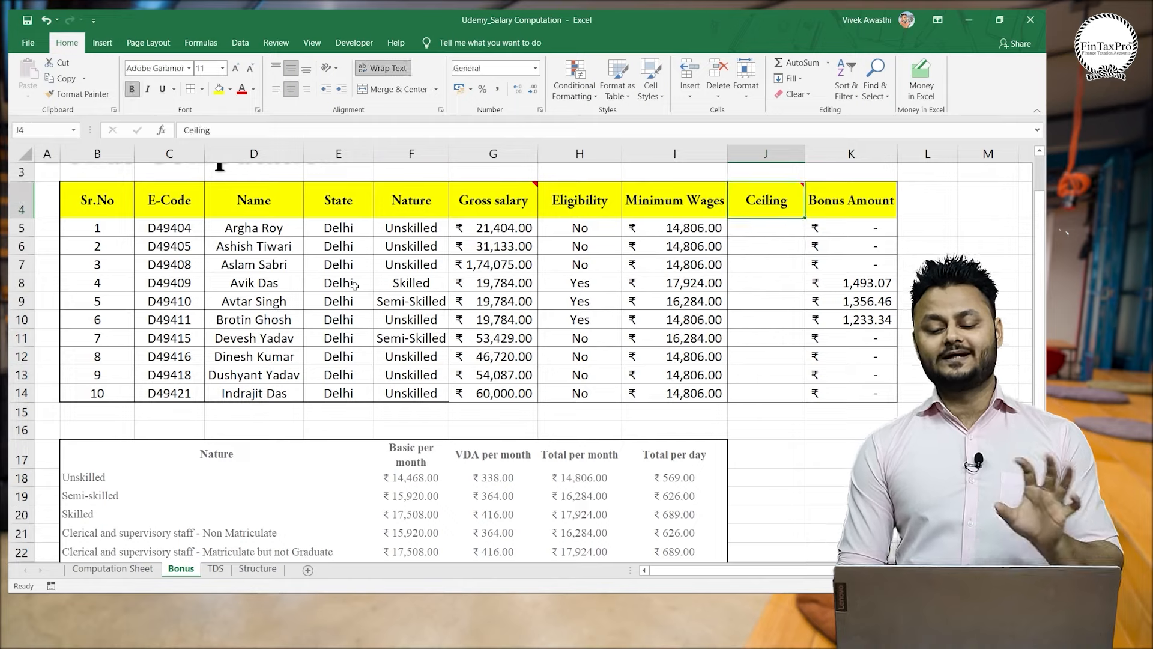
pyautogui.press('Down')
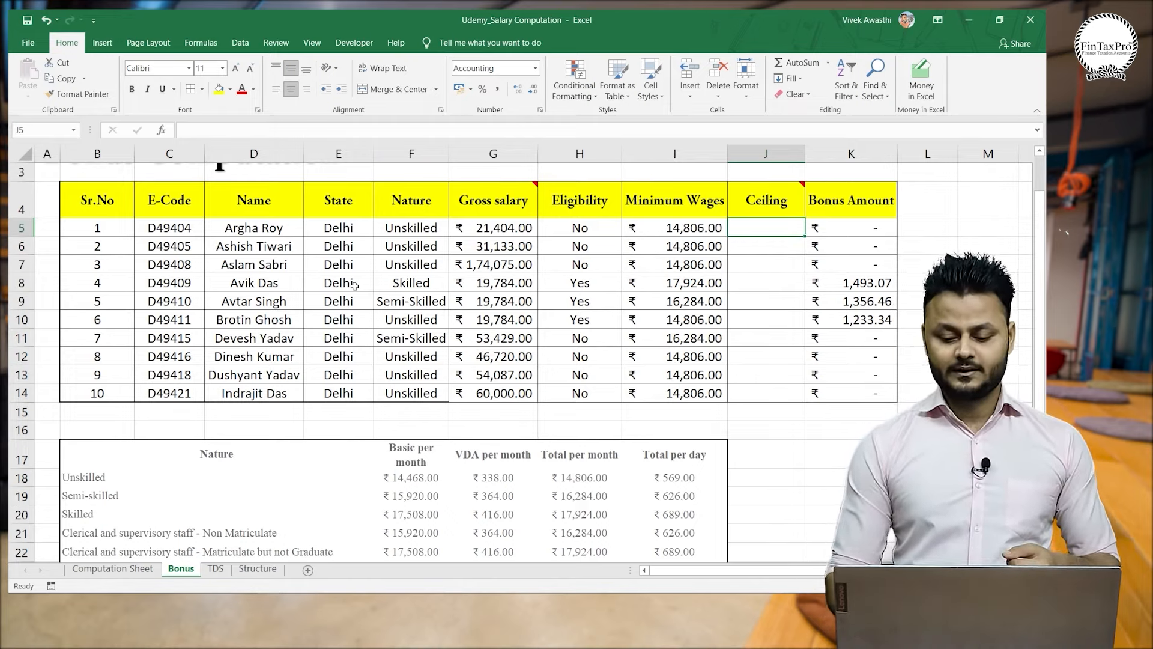
pyautogui.write('7000')
pyautogui.press('Return')
pyautogui.press('Up')
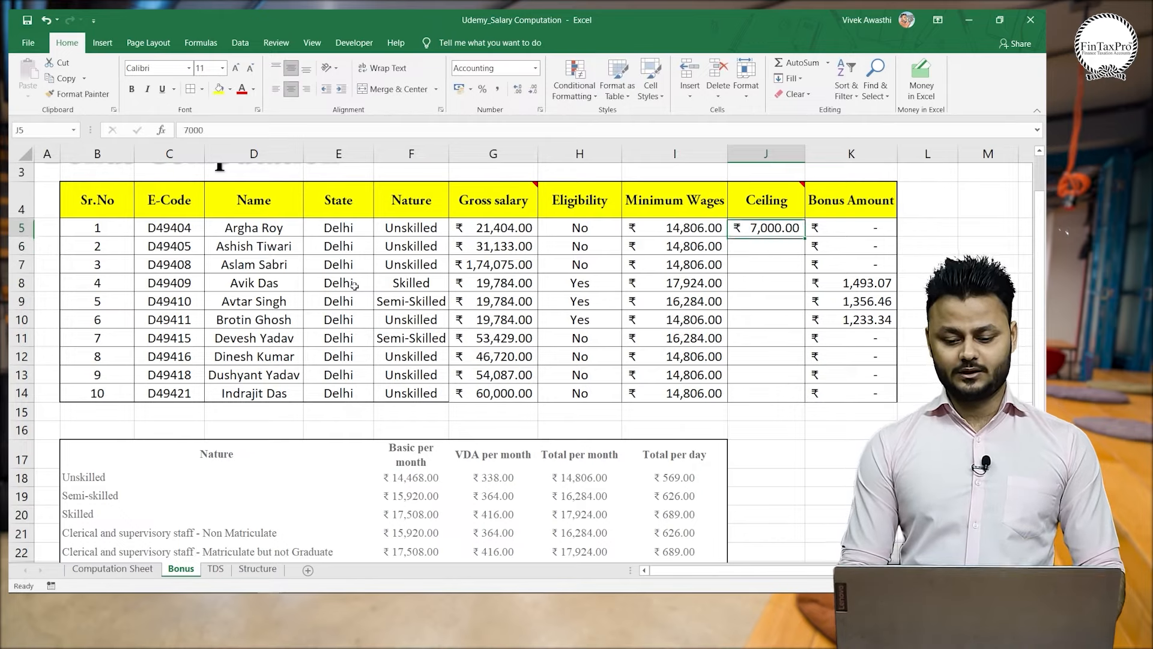
# Copy the Ceiling value from J5 down to the last employee in J14.
pyautogui.press('Left')
pyautogui.hotkey('ctrl', 'Down')
pyautogui.press('Right')
pyautogui.hotkey('ctrl', 'shift', 'Up')
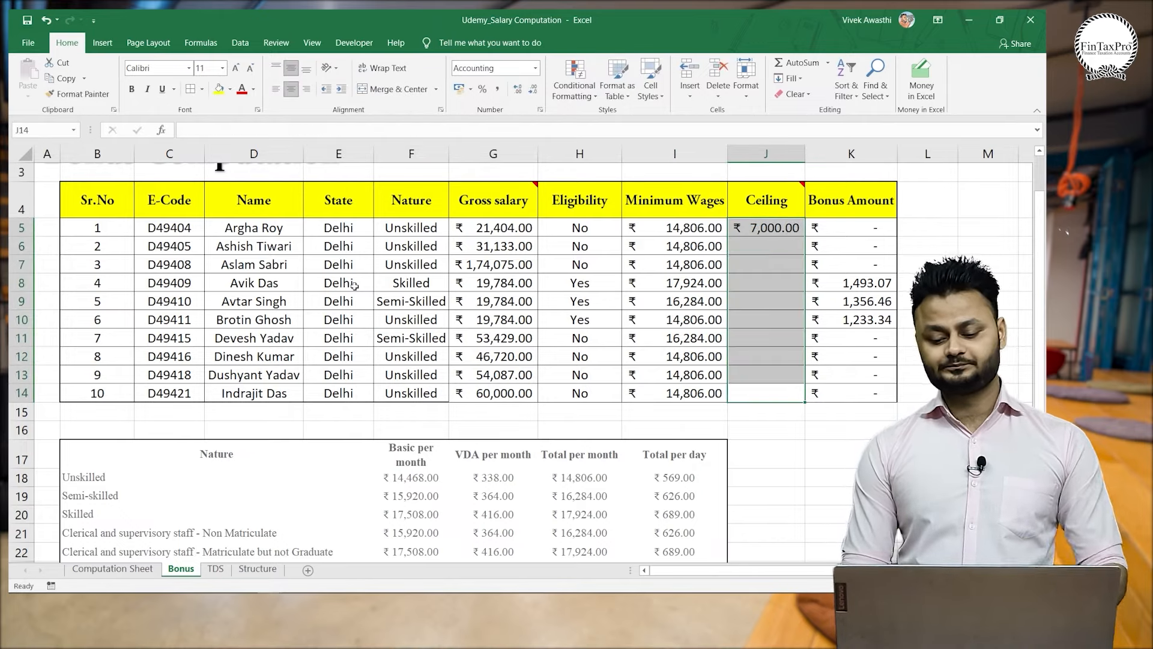
pyautogui.hotkey('ctrl', 'd')
pyautogui.press('Up')
# Clear the existing Bonus Amount formula for the first employee in K5.
pyautogui.press('Right')
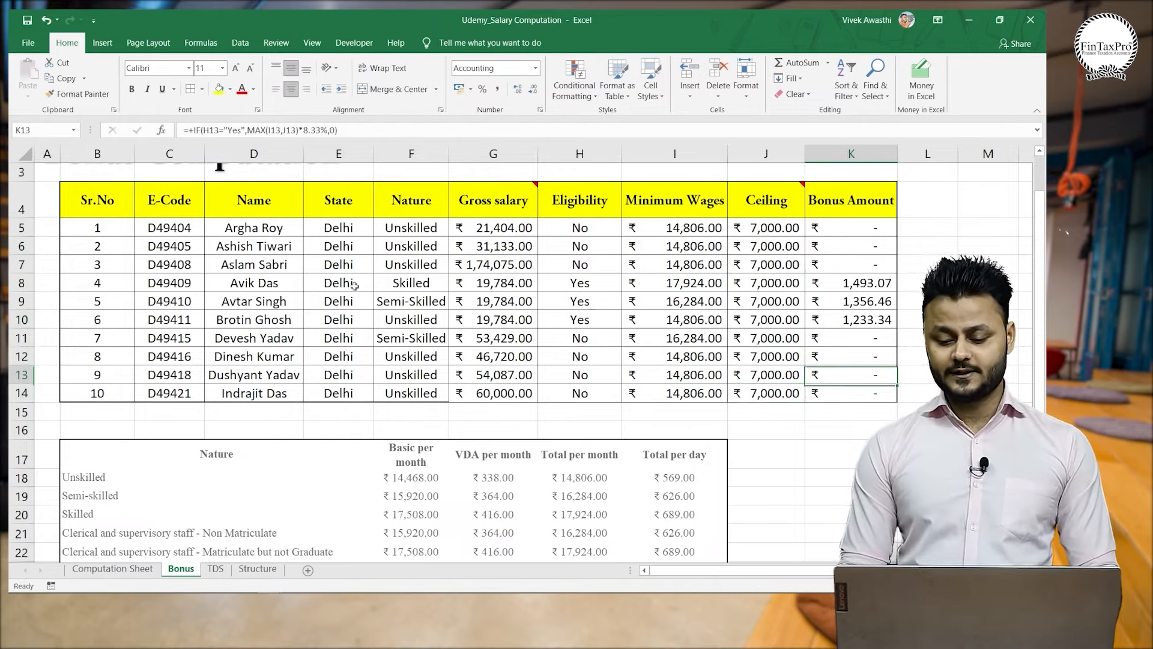
pyautogui.press('Up')
pyautogui.press('Up')
pyautogui.press('Up')
pyautogui.press('Up')
pyautogui.press('Up')
pyautogui.press('Up')
pyautogui.press('Up')
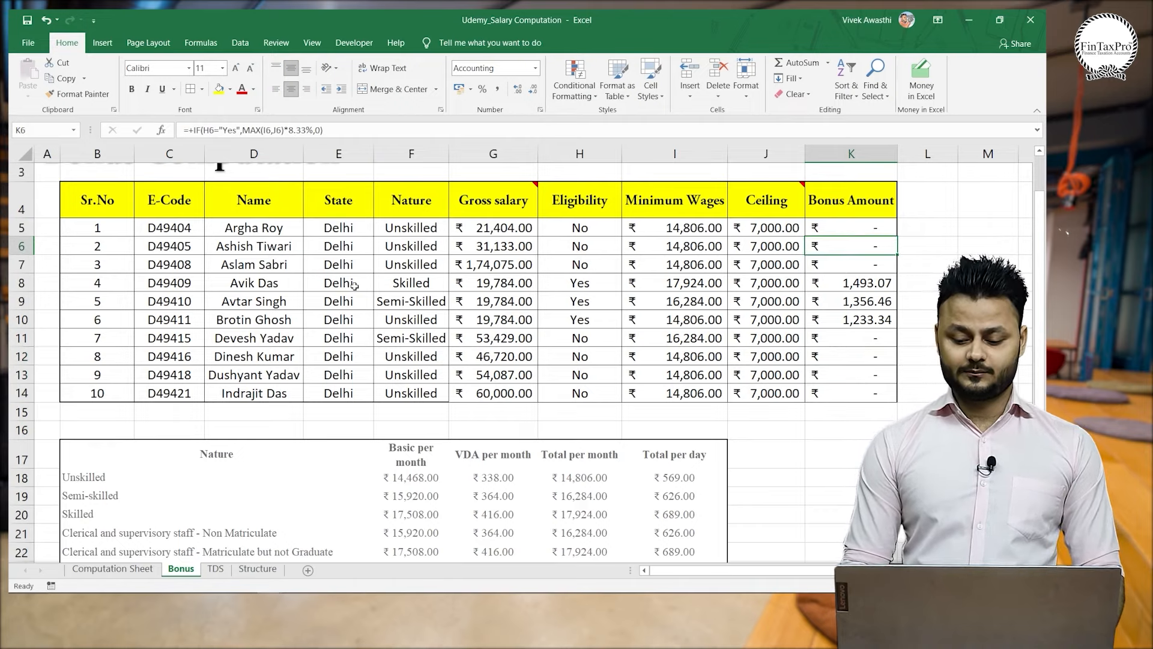
pyautogui.press('Up')
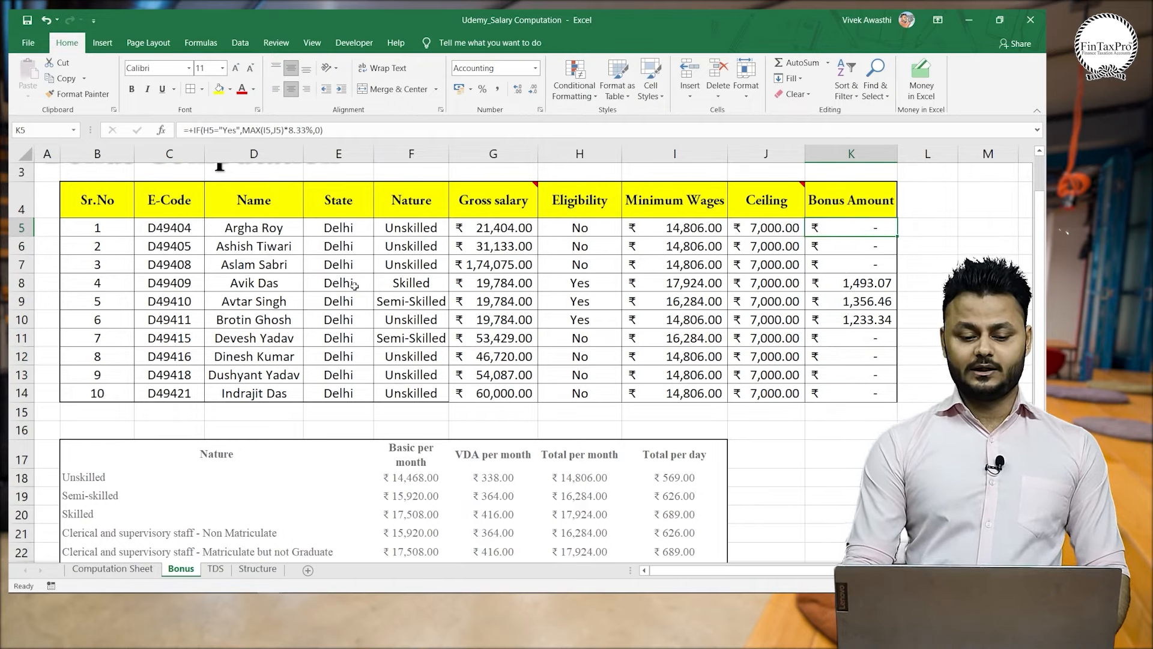
pyautogui.press('Delete')
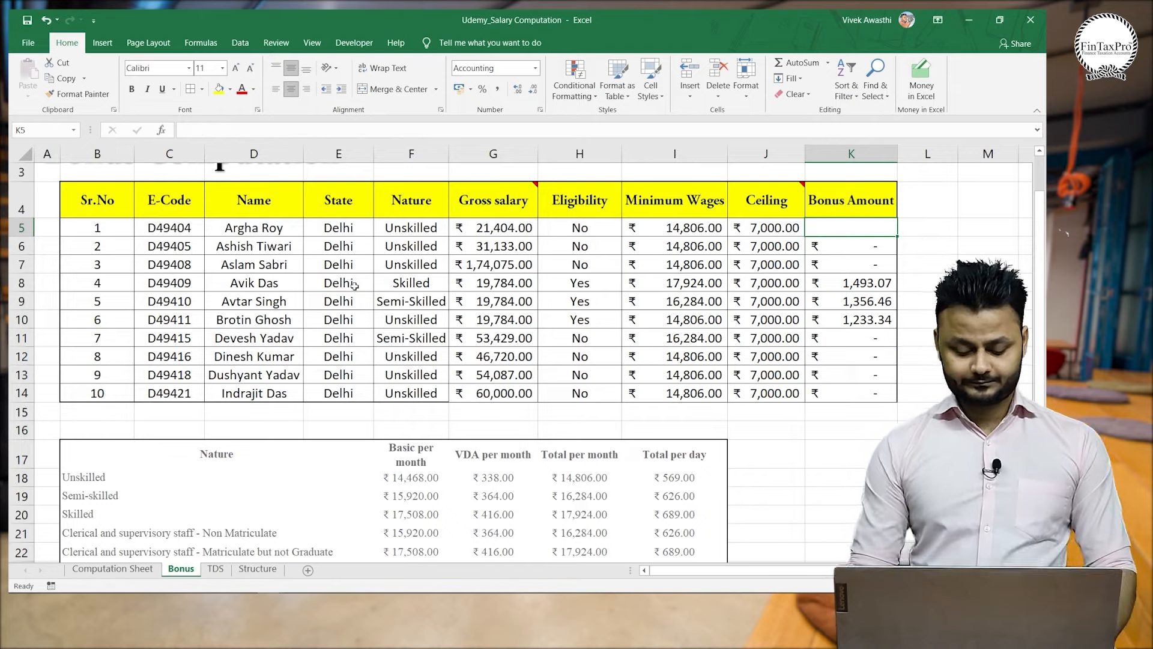
pyautogui.press('Down')
pyautogui.press('Up')
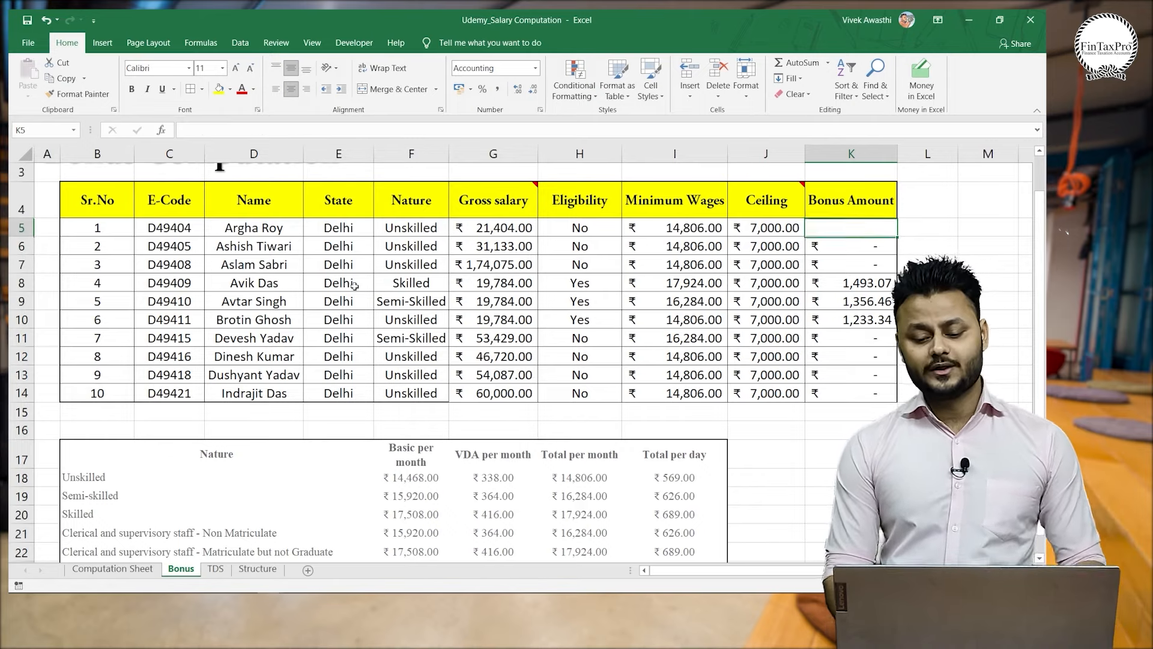
# Begin the Bonus Amount formula in K5 with =IF(H5="Yes", to test the first employee's eligibility.
pyautogui.press('Left')
pyautogui.press('Left')
pyautogui.press('Left')
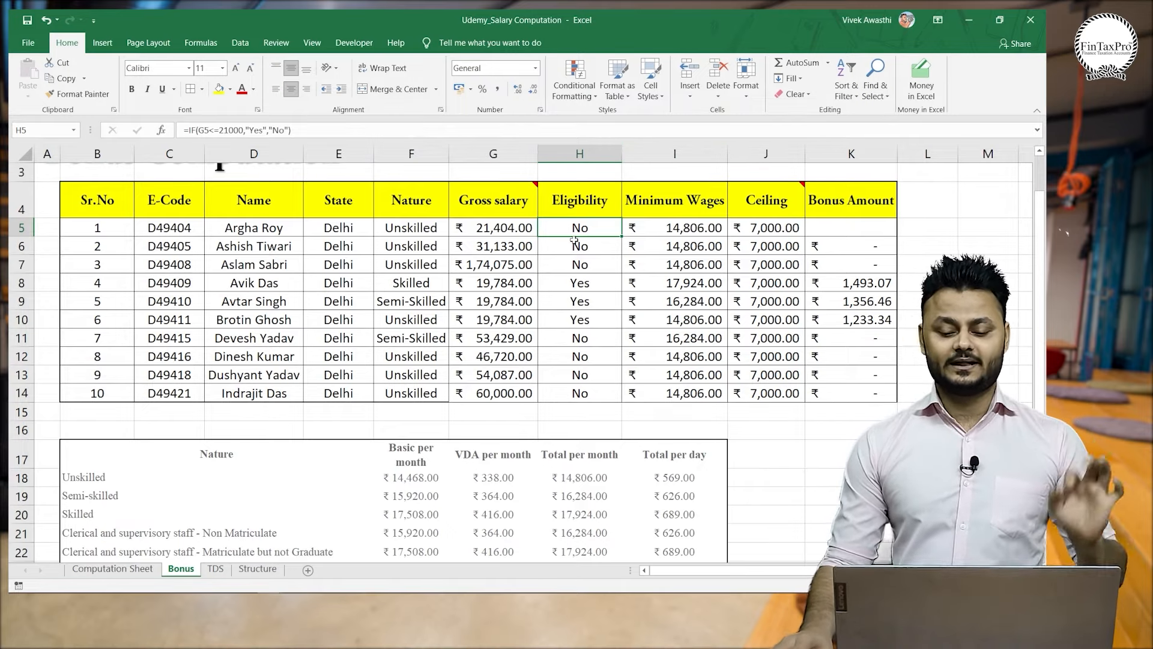
pyautogui.moveTo(689, 155); pyautogui.dragTo(756, 158)
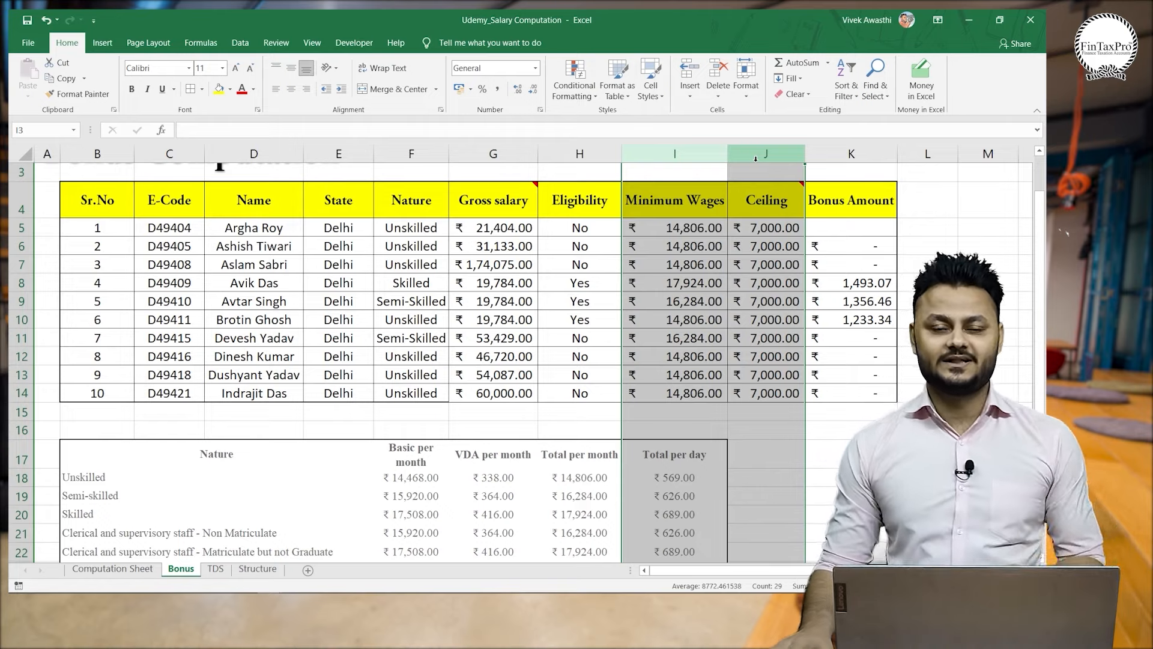
pyautogui.click(837, 223)
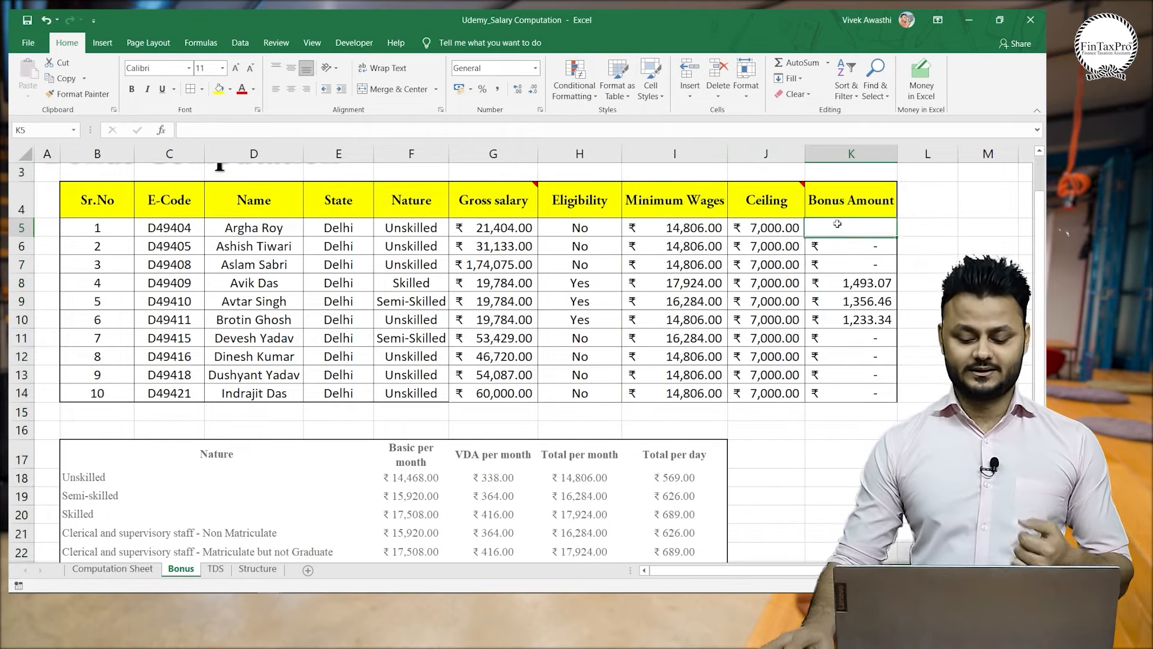
pyautogui.write('=')
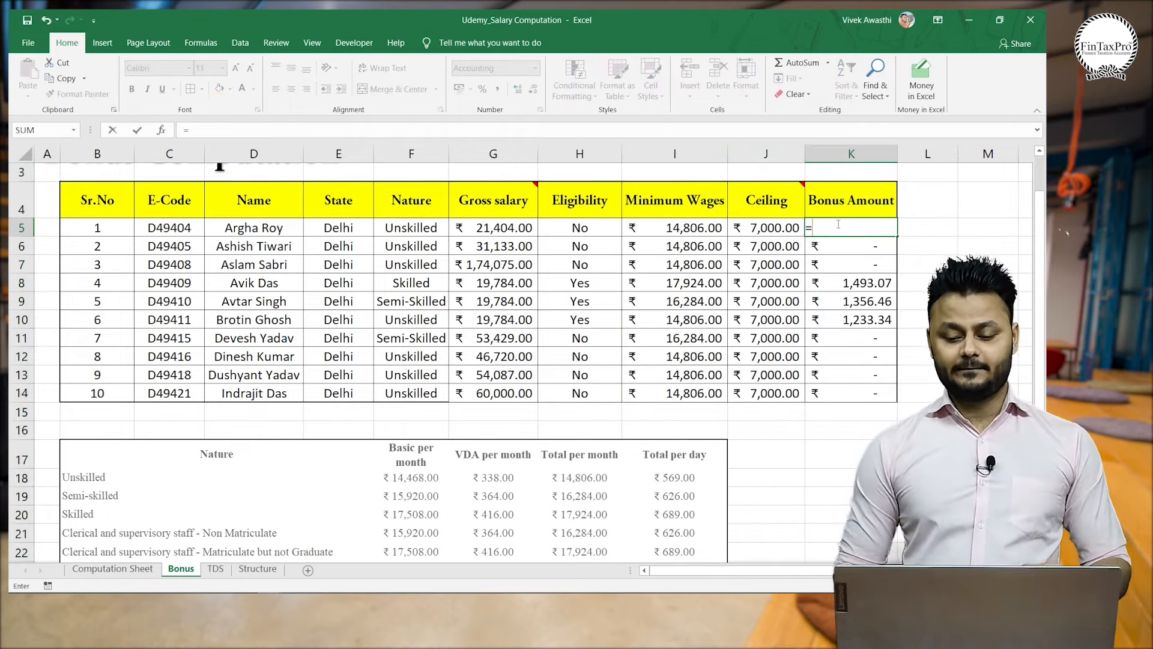
pyautogui.write('if')
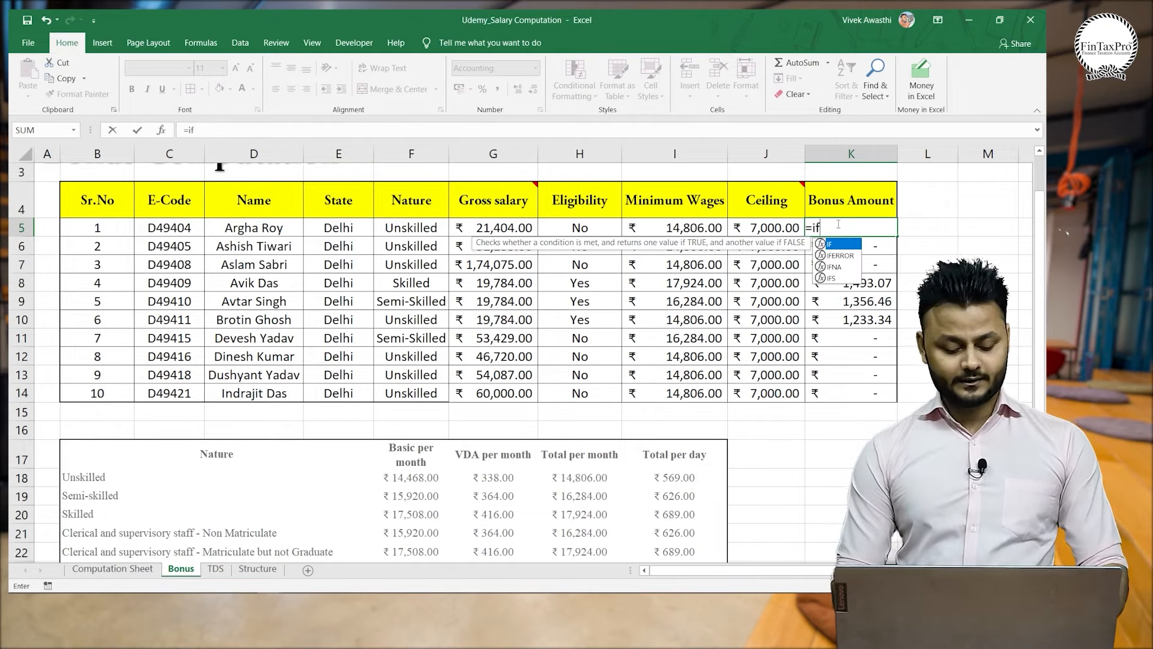
pyautogui.press('Tab')
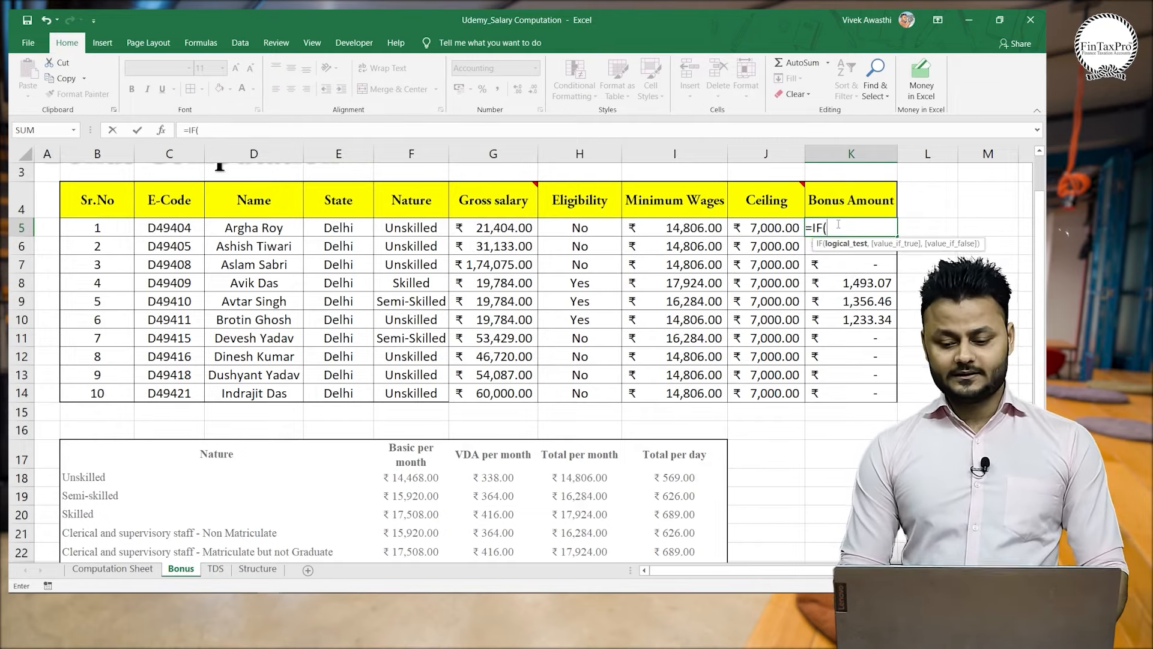
pyautogui.press('Left')
pyautogui.press('Left')
pyautogui.press('Left')
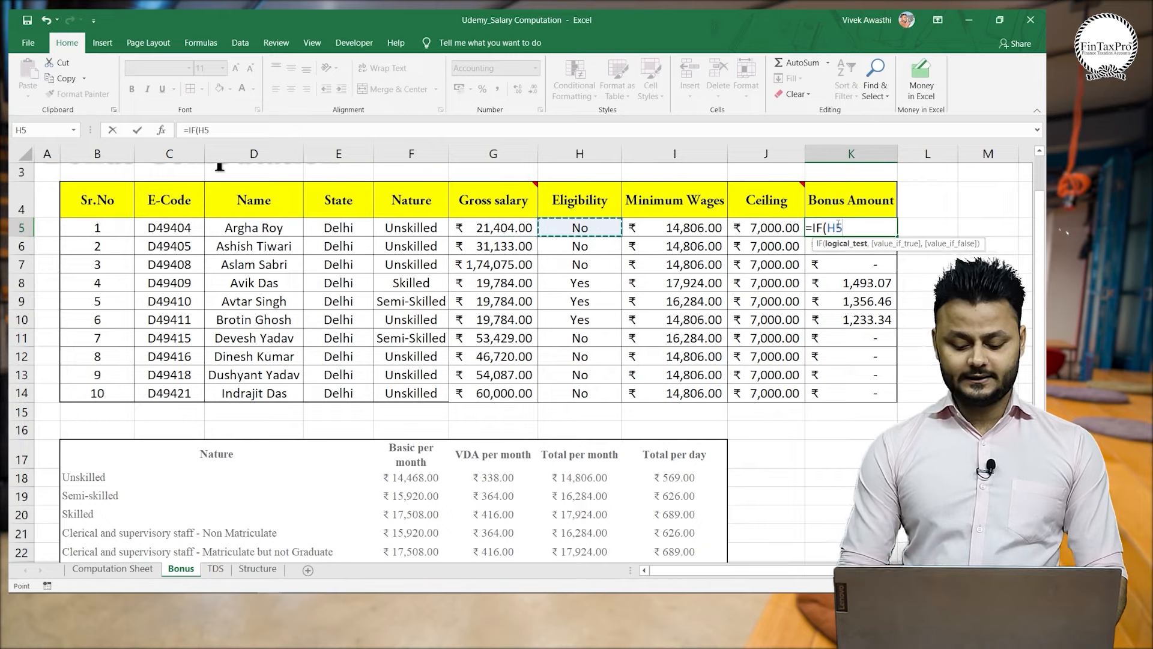
pyautogui.write('+')
pyautogui.press('BackSpace')
pyautogui.write('=')
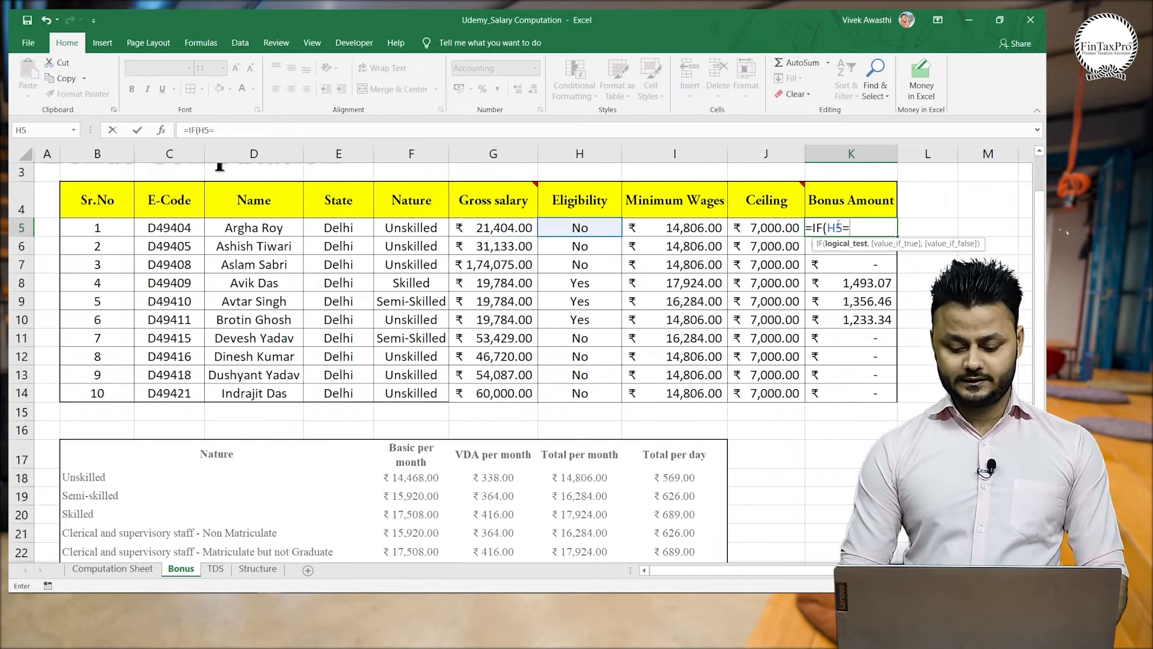
pyautogui.write('"Yes')
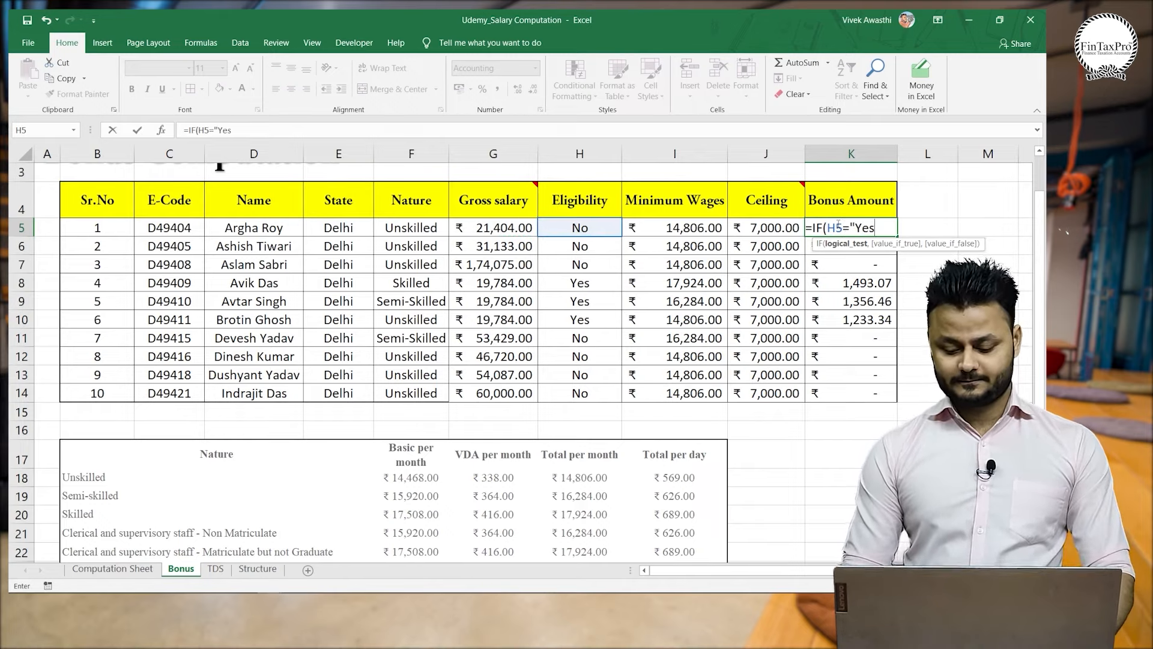
pyautogui.write('"')
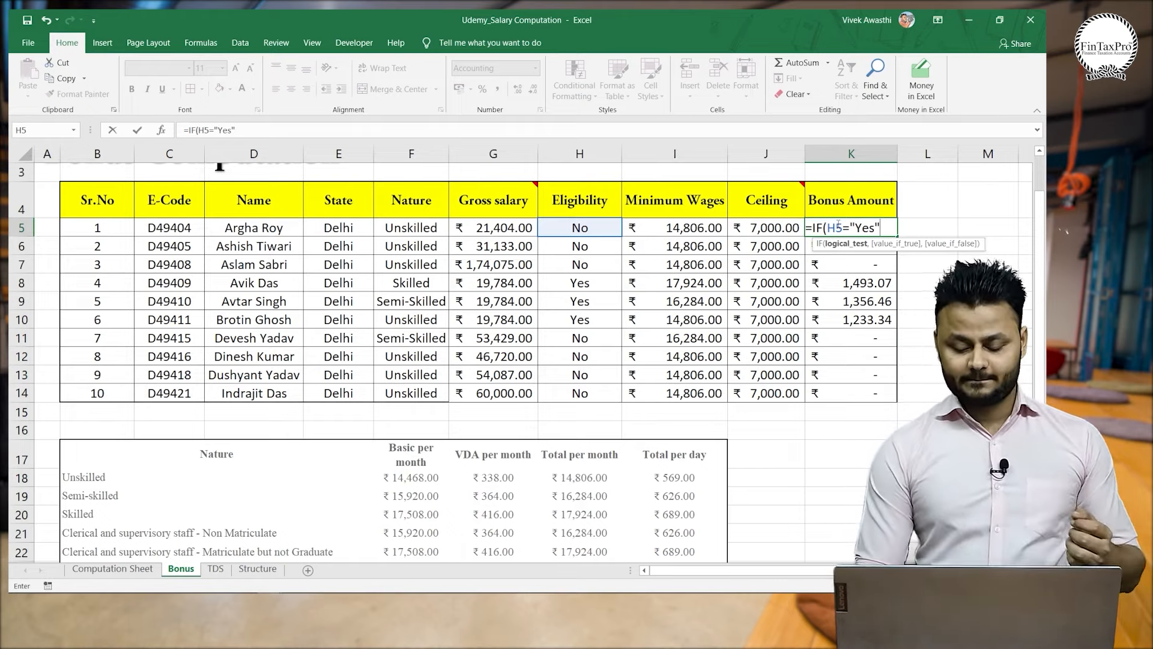
pyautogui.write(',')
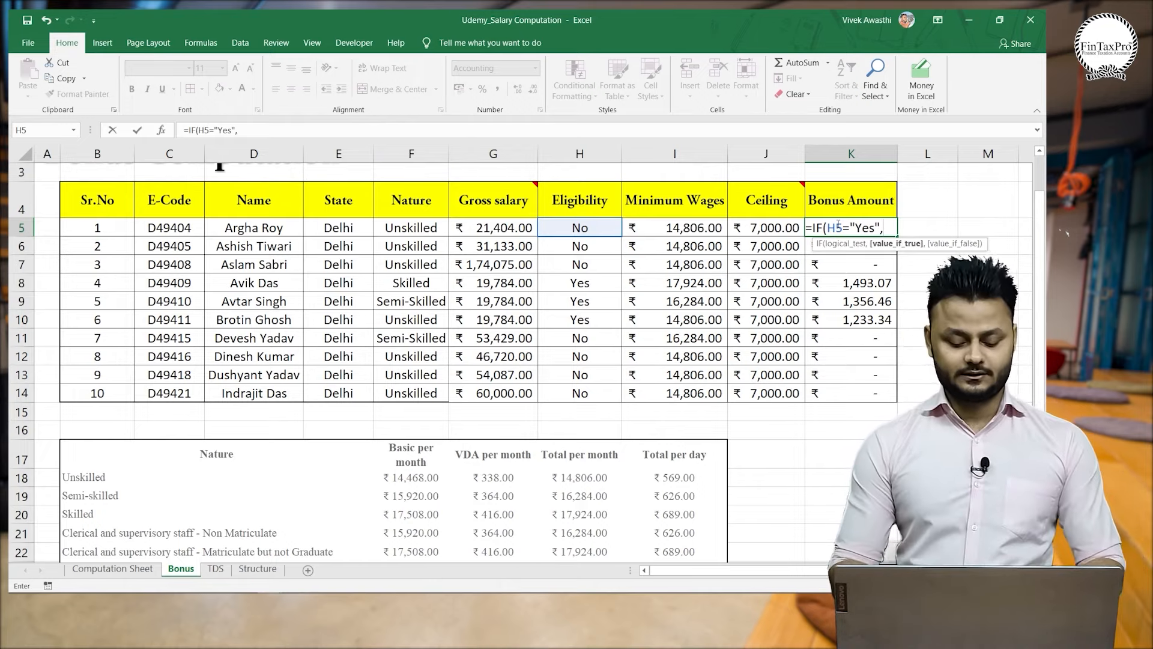
# Continue the Bonus Amount formula in K5 with MAX(I5,J5) as the value for eligible employees.
pyautogui.write('max')
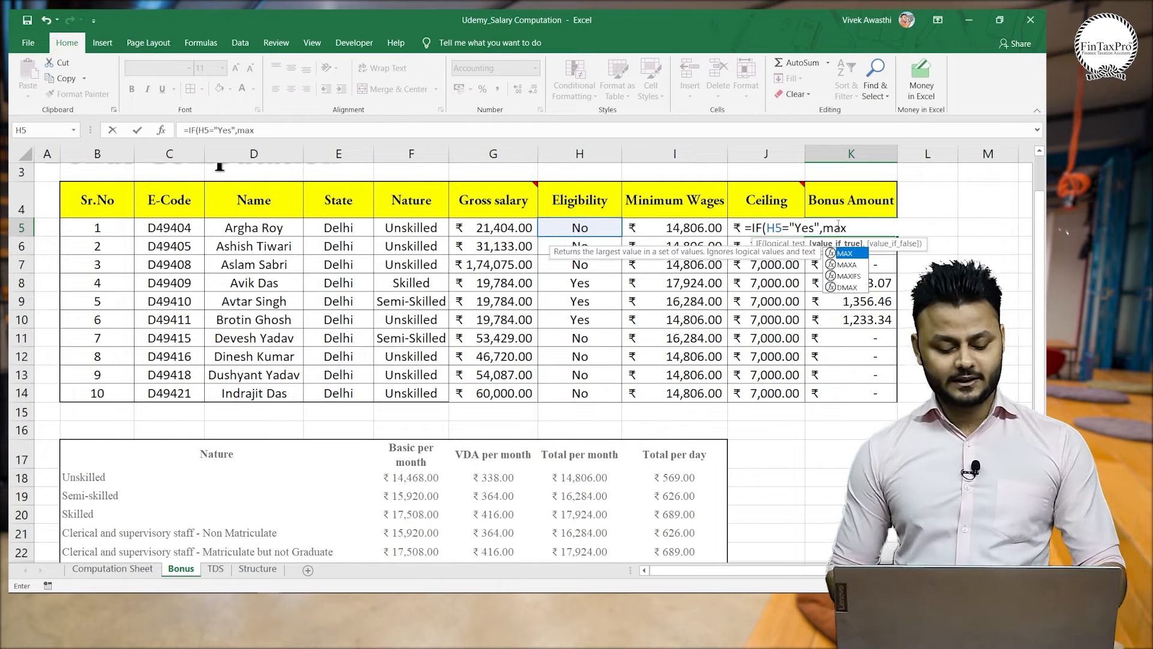
pyautogui.press('Tab')
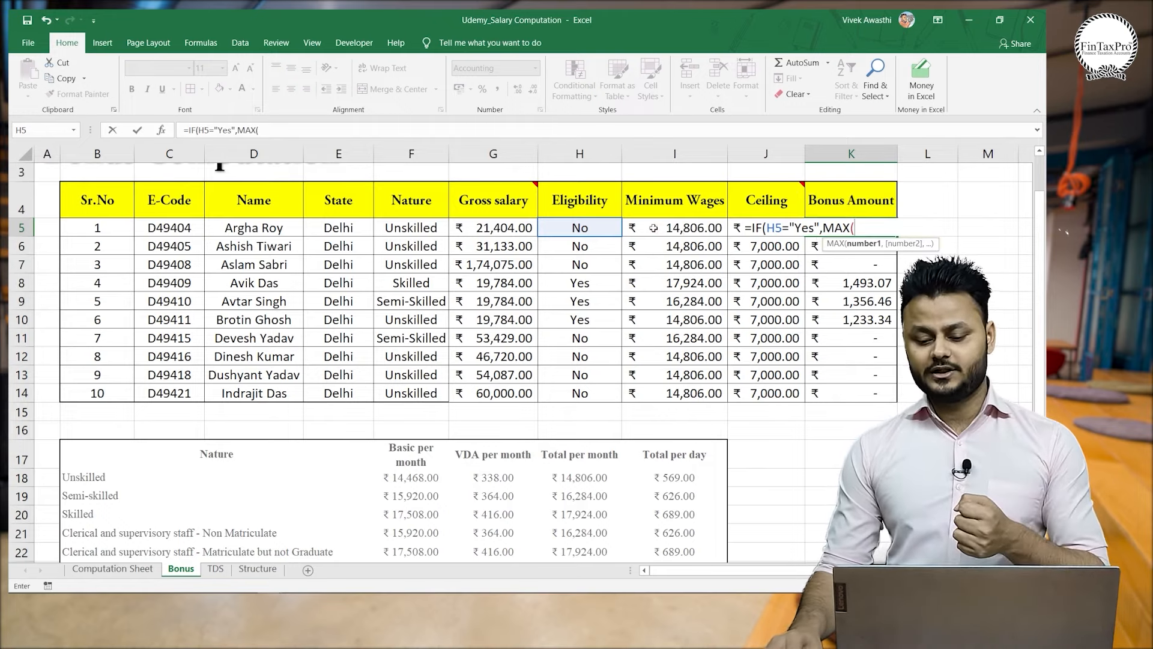
pyautogui.moveTo(654, 229); pyautogui.dragTo(741, 231)
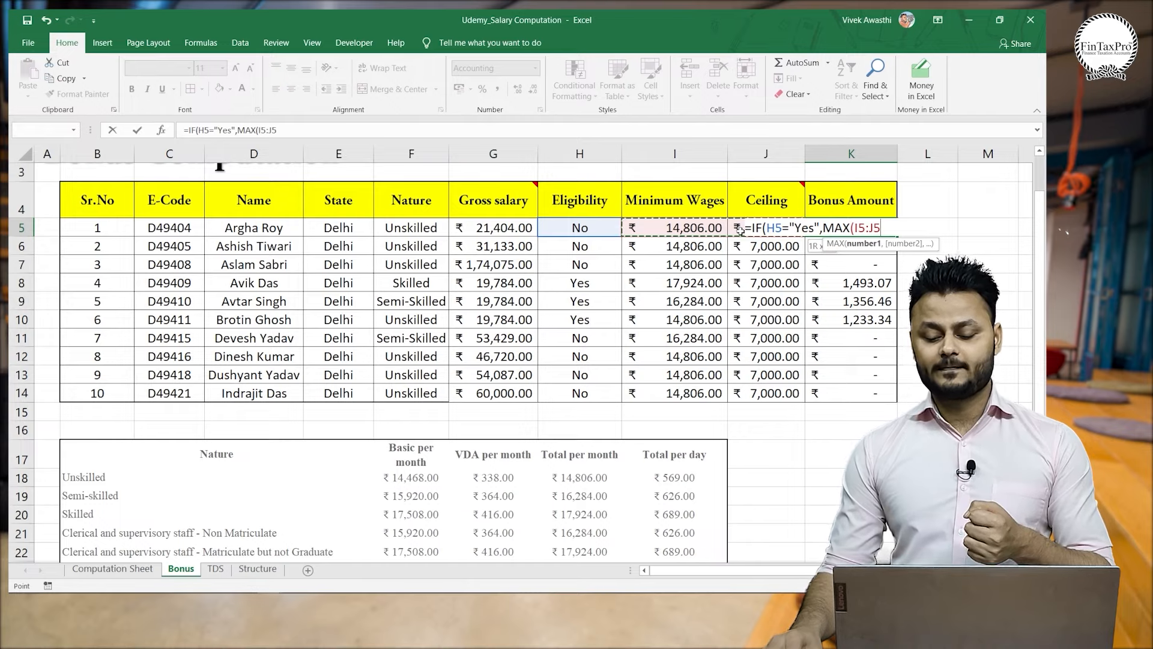
pyautogui.moveTo(741, 231); pyautogui.dragTo(719, 230)
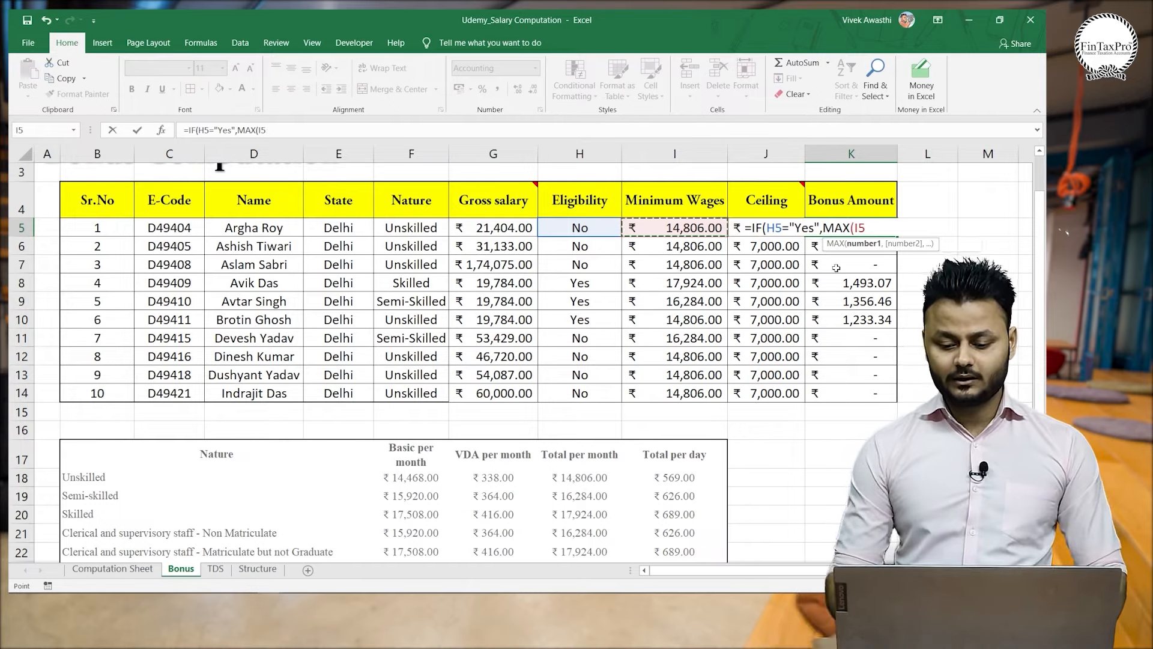
pyautogui.write(',')
pyautogui.click(736, 232)
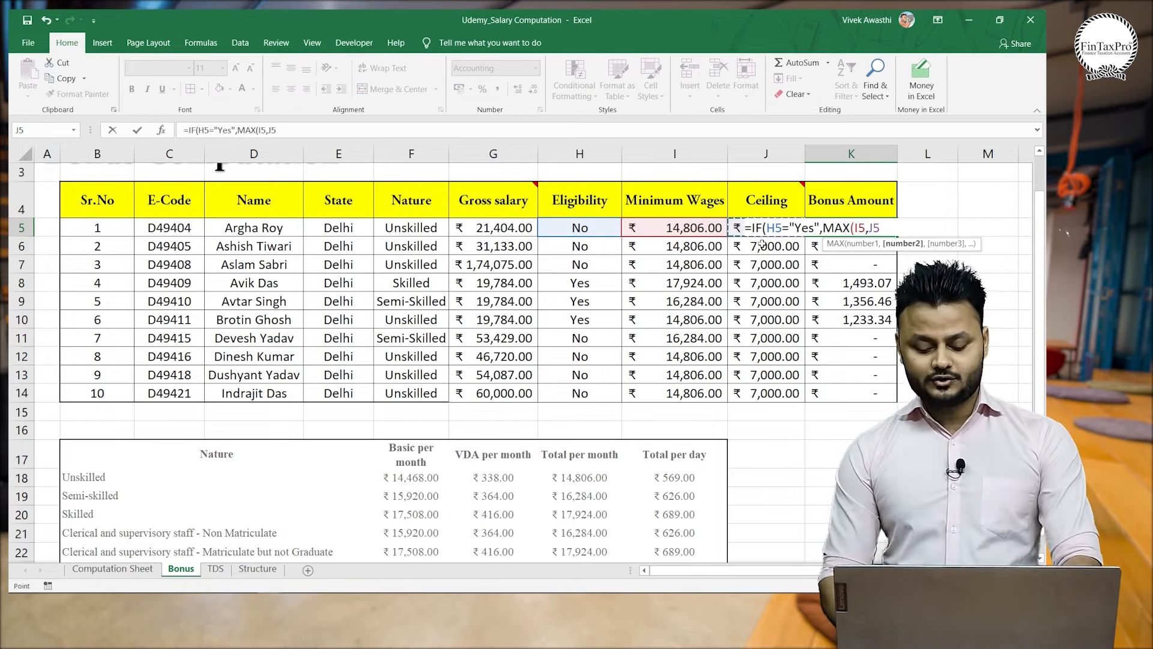
pyautogui.write(')')
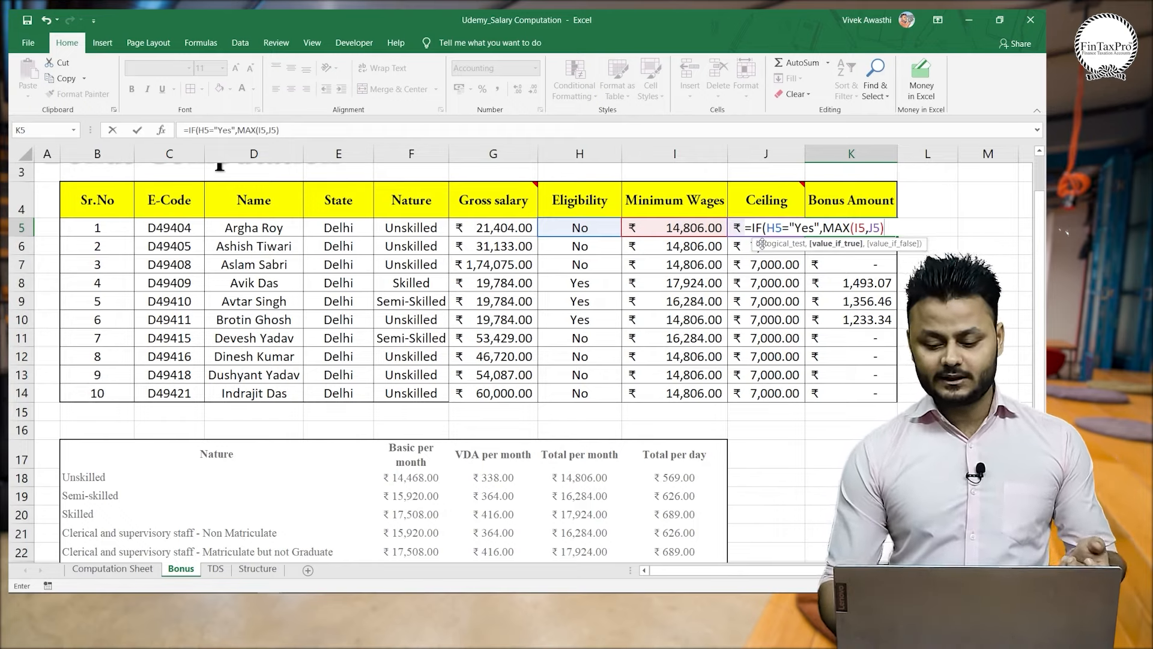
# Finish the K5 formula by multiplying the maximum by 8.33% and returning 0 for ineligible employees.
pyautogui.write('*8.33')
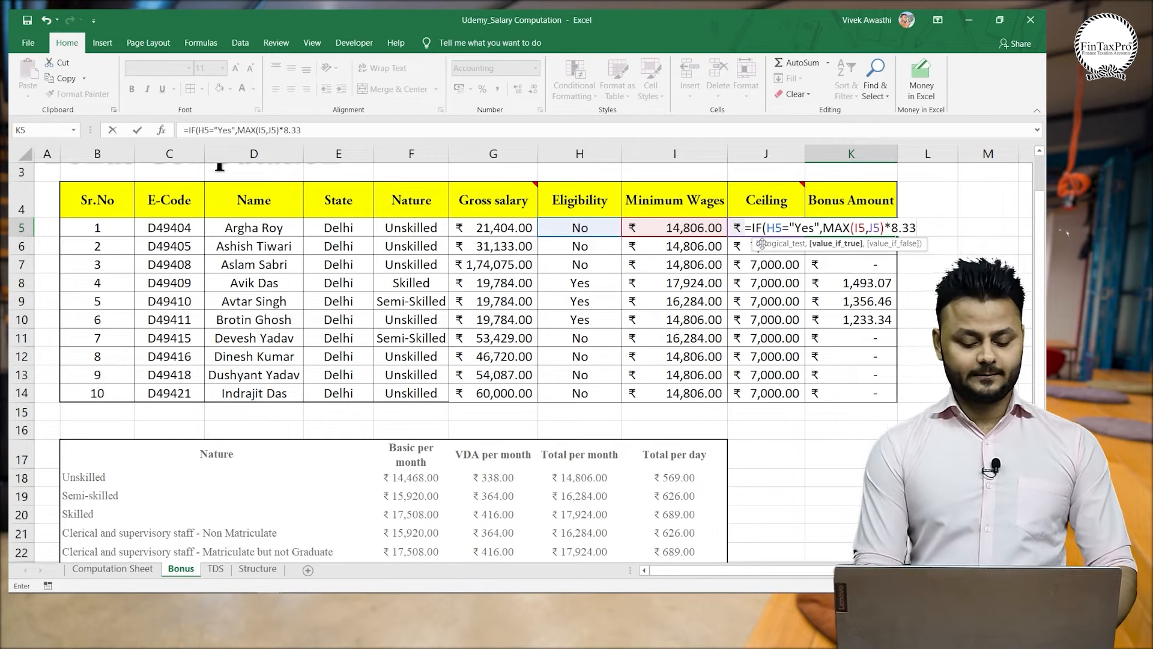
pyautogui.write('%')
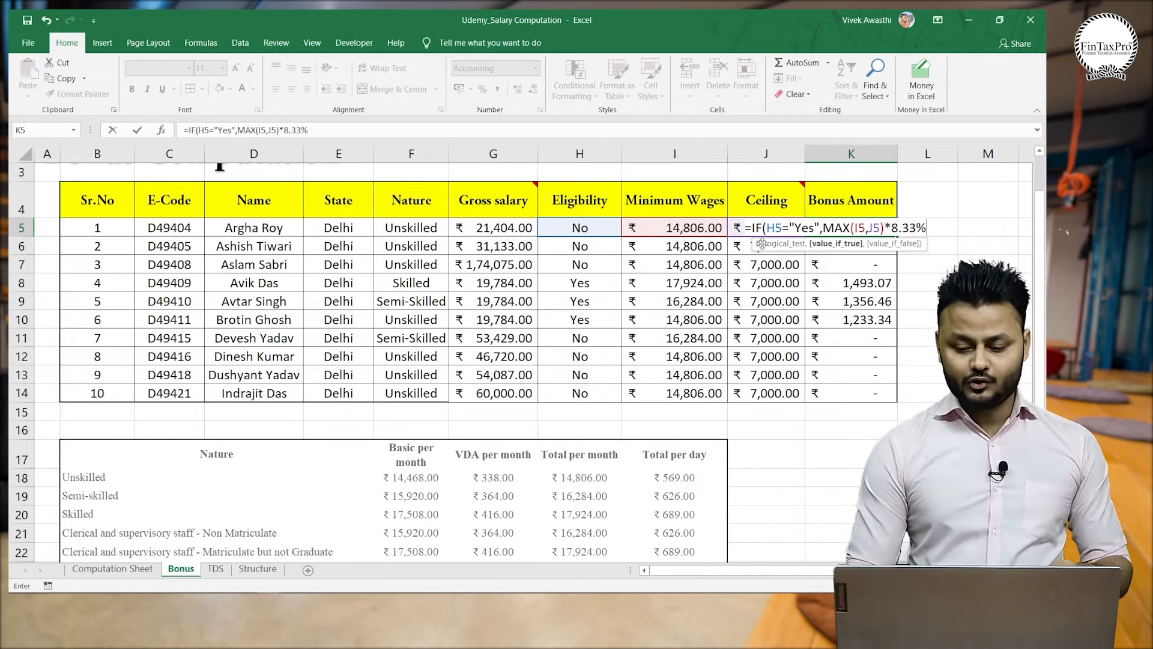
pyautogui.write(',0')
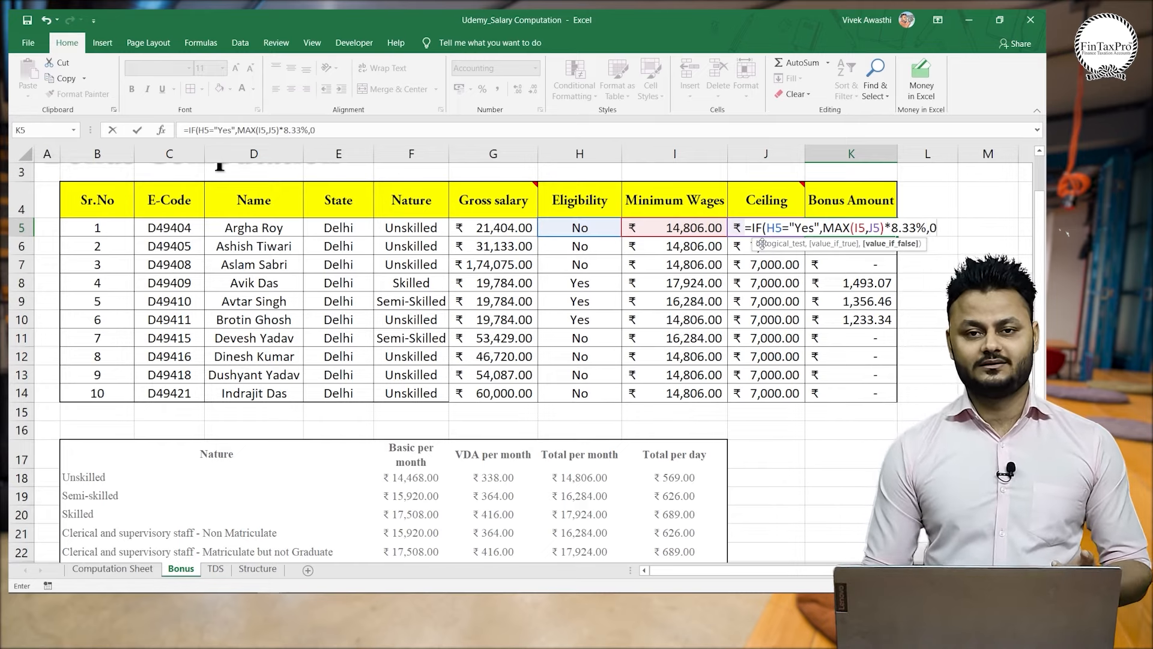
pyautogui.press('Return')
pyautogui.press('Return')
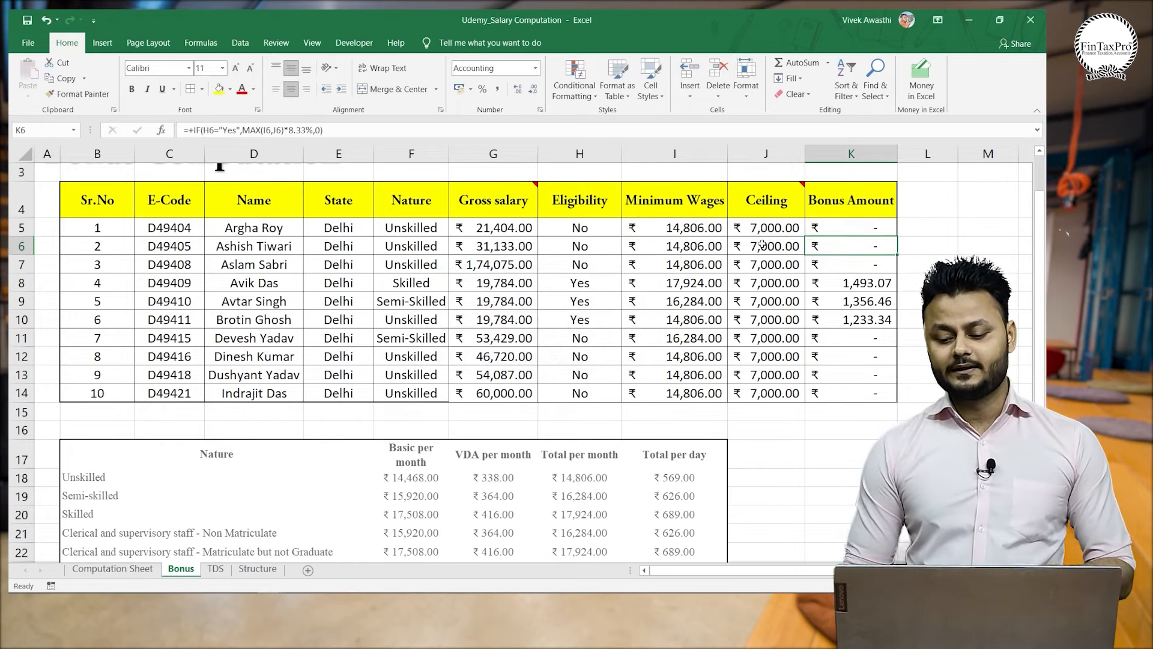
# Fill the Bonus Amount formula from K5 down to the last employee in K14.
pyautogui.press('Up')
pyautogui.hotkey('shift', 'Down')
pyautogui.hotkey('shift', 'Down')
pyautogui.hotkey('shift', 'Down')
pyautogui.hotkey('shift', 'Down')
pyautogui.hotkey('shift', 'Down')
pyautogui.hotkey('shift', 'Down')
pyautogui.hotkey('shift', 'Down')
pyautogui.hotkey('shift', 'Down')
pyautogui.hotkey('shift', 'Down')
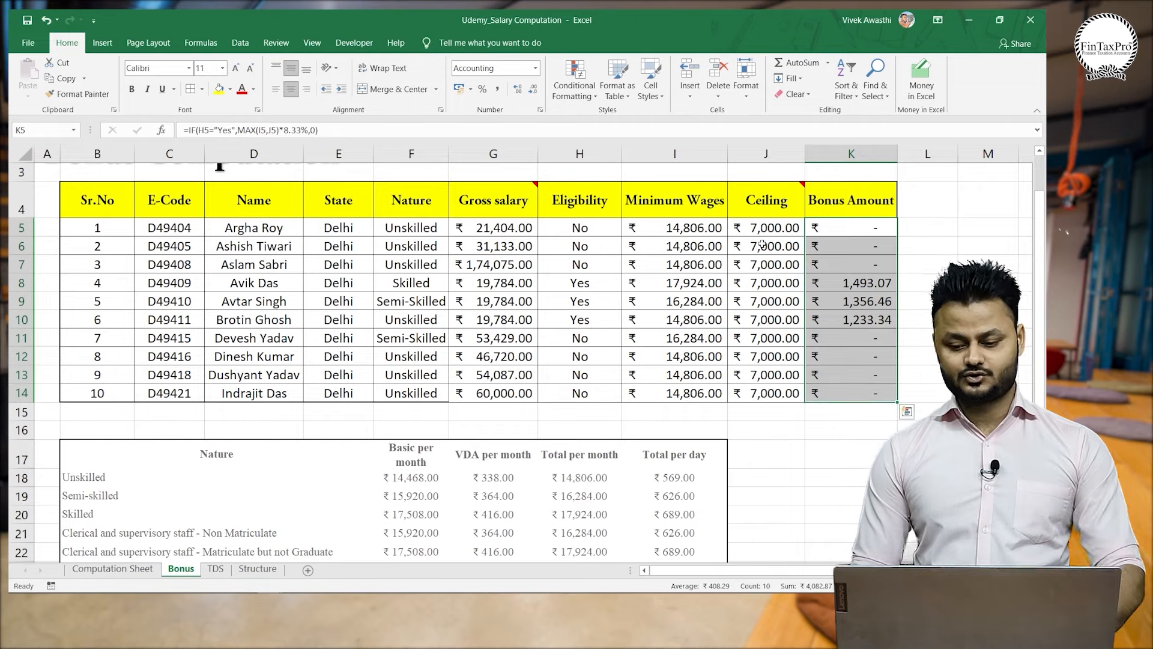
# Review the copied Bonus Amount formulas in column K and compare the eligible employees' minimum wages with their ceilings.
pyautogui.press('Down')
pyautogui.press('Down')
pyautogui.press('Down')
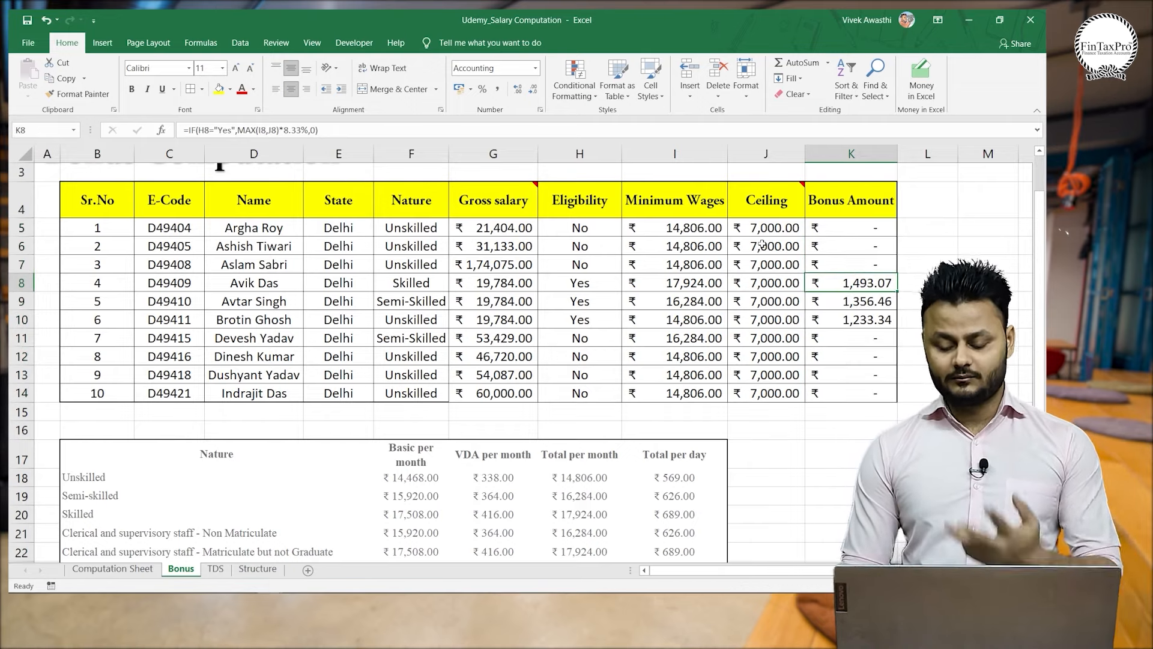
pyautogui.press('Down')
pyautogui.press('Down')
pyautogui.press('Up')
pyautogui.press('Up')
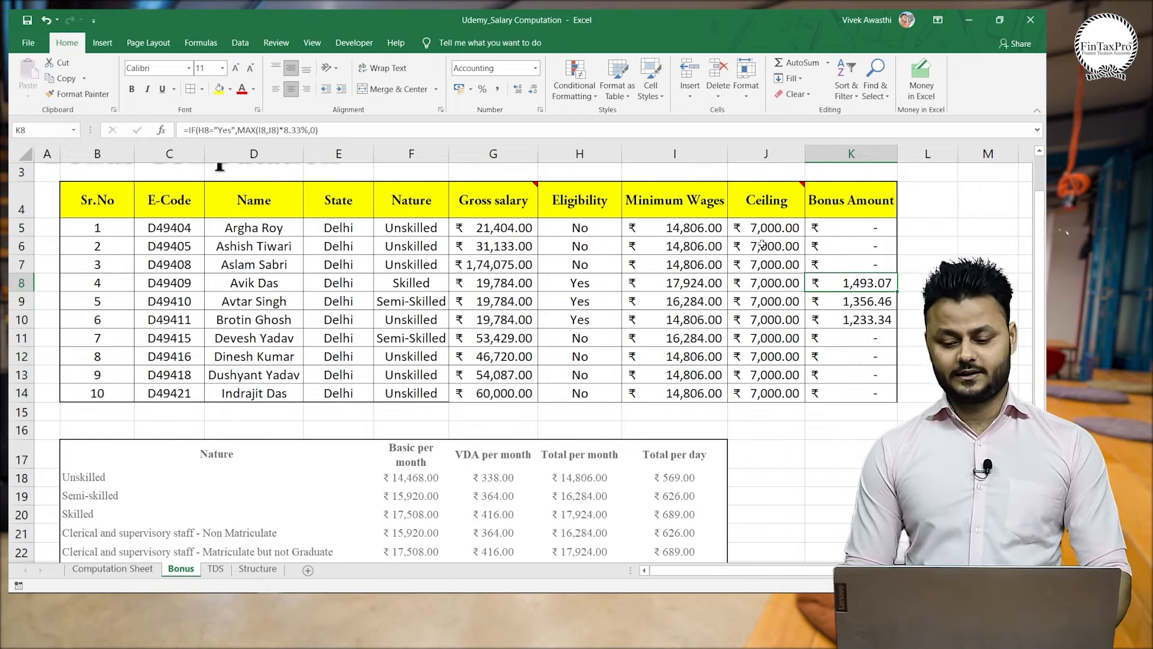
pyautogui.press('Down')
pyautogui.press('Up')
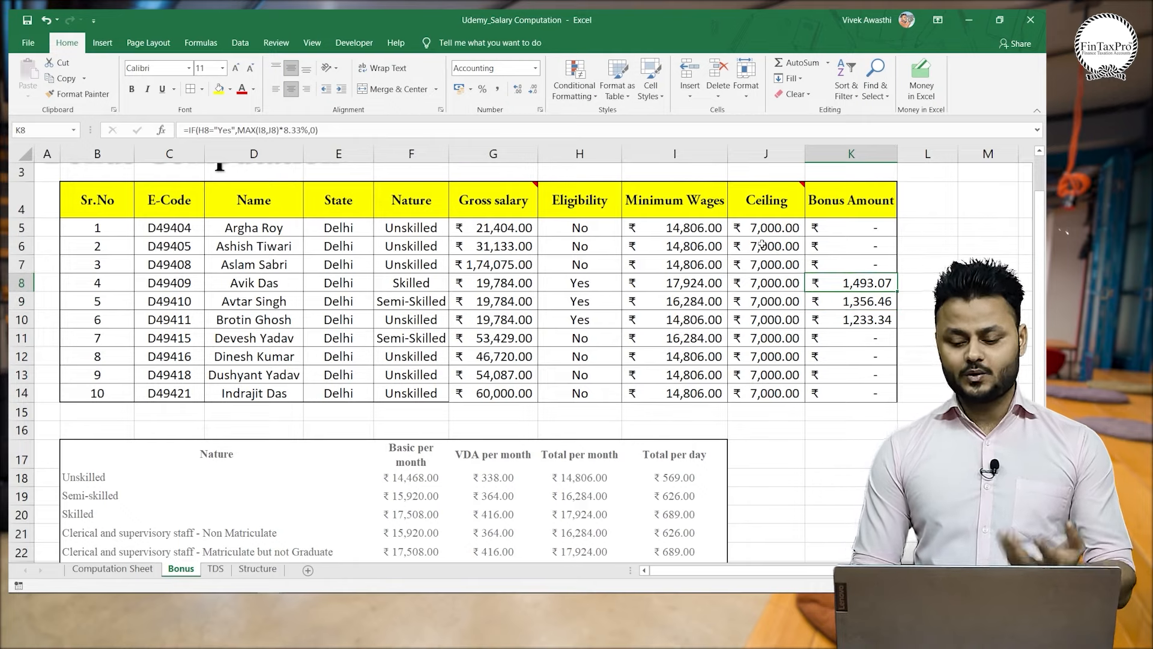
pyautogui.press('Up')
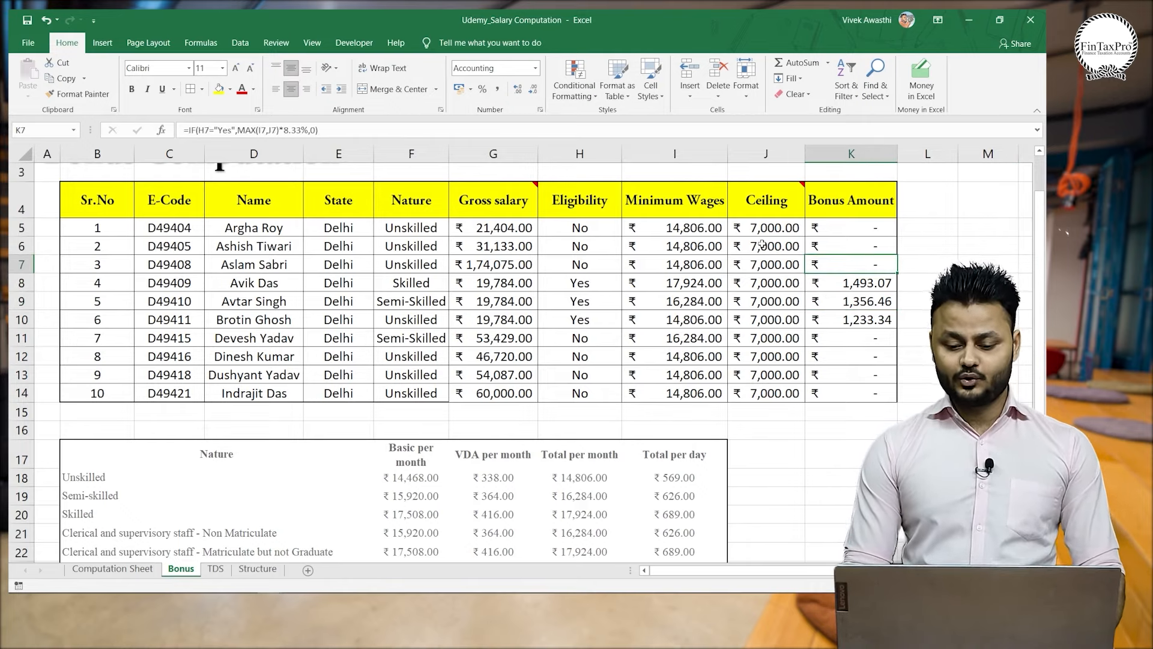
pyautogui.press('Left')
pyautogui.press('Left')
pyautogui.press('Left')
pyautogui.press('Right')
pyautogui.press('Right')
pyautogui.press('Right')
pyautogui.press('Right')
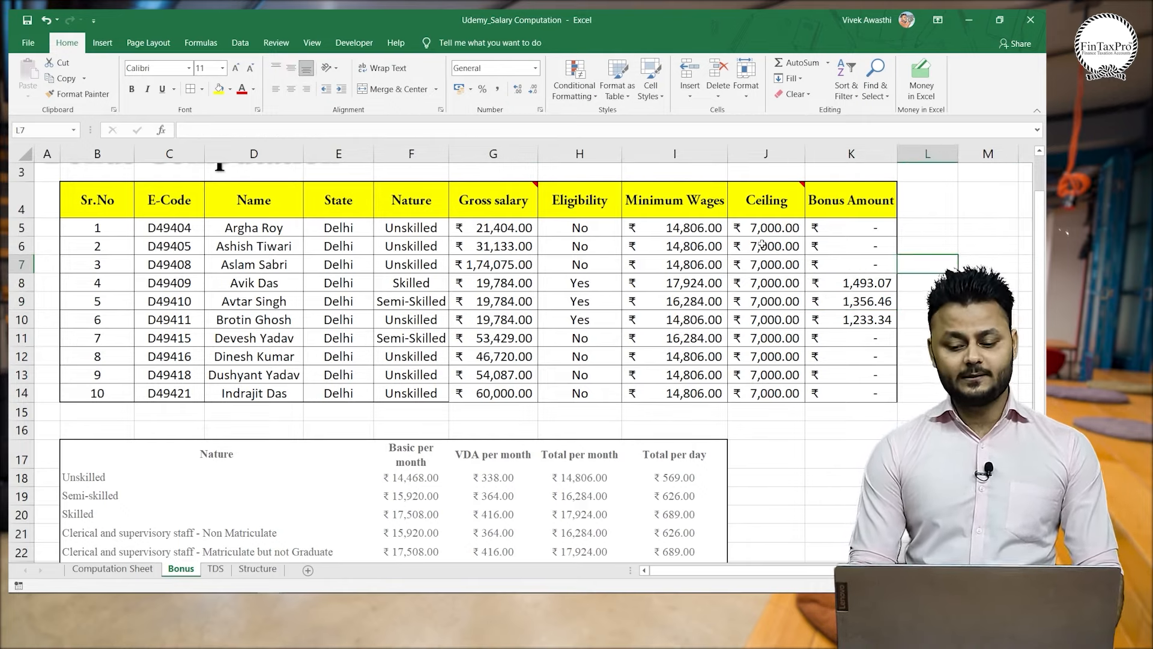
pyautogui.press('Down')
pyautogui.press('Down')
pyautogui.press('Down')
pyautogui.press('Down')
pyautogui.press('Left')
pyautogui.press('Down')
pyautogui.press('Down')
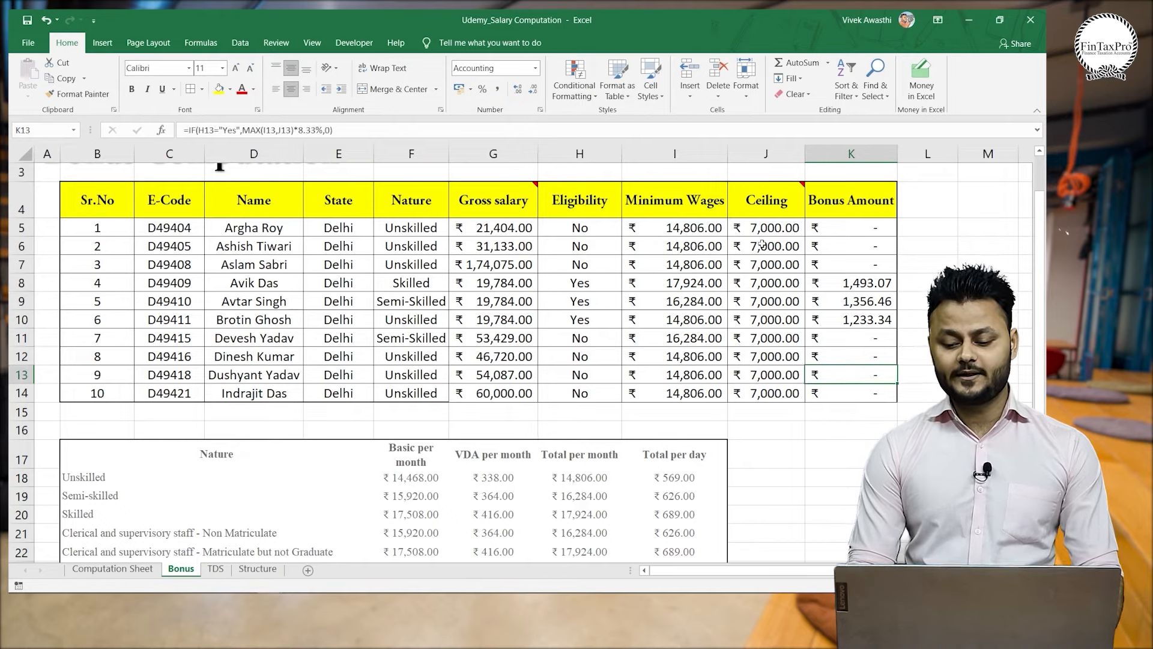
pyautogui.press('Up')
pyautogui.press('Up')
pyautogui.press('Up')
pyautogui.press('Up')
pyautogui.press('Up')
pyautogui.press('Left')
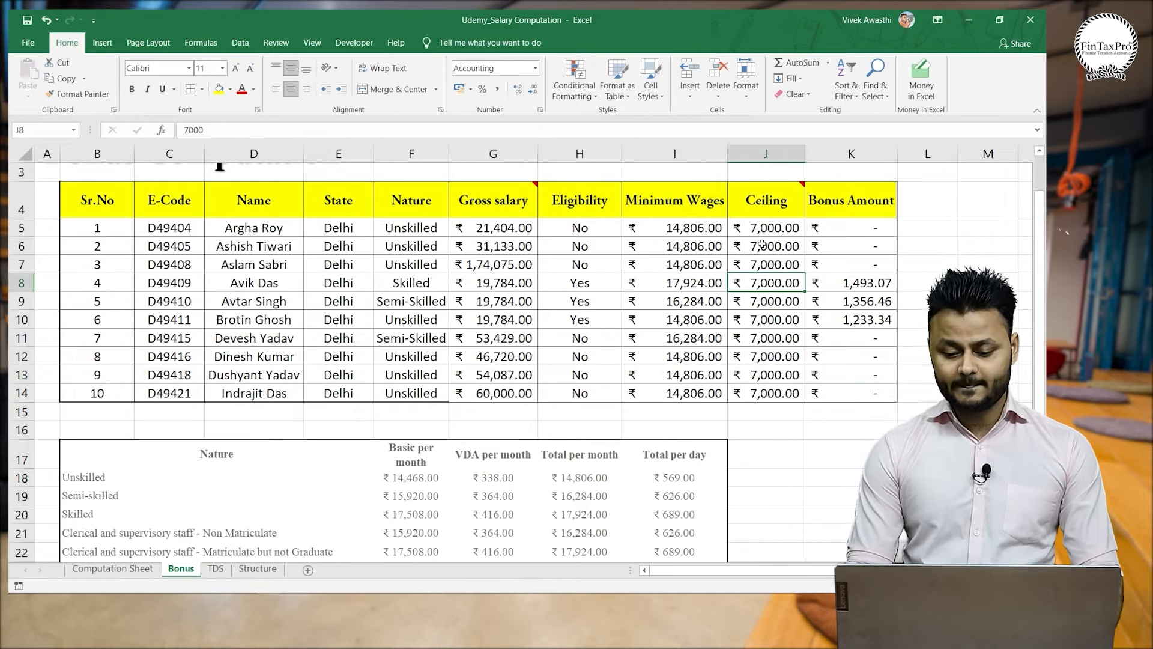
pyautogui.press('Left')
pyautogui.press('Right')
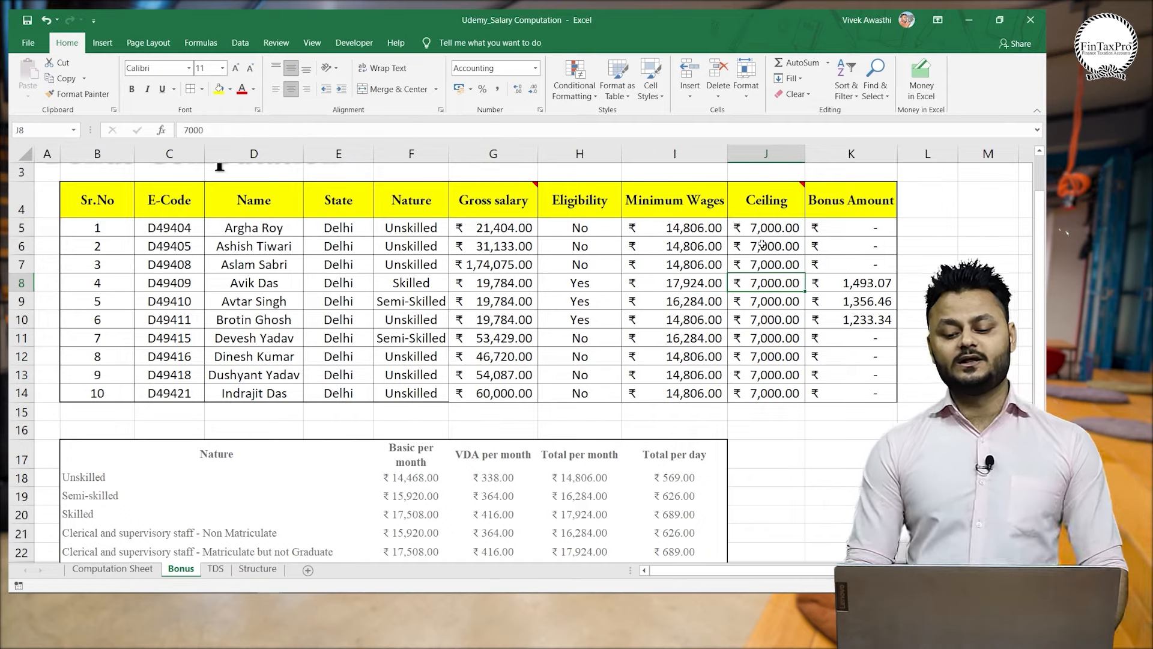
pyautogui.press('Left')
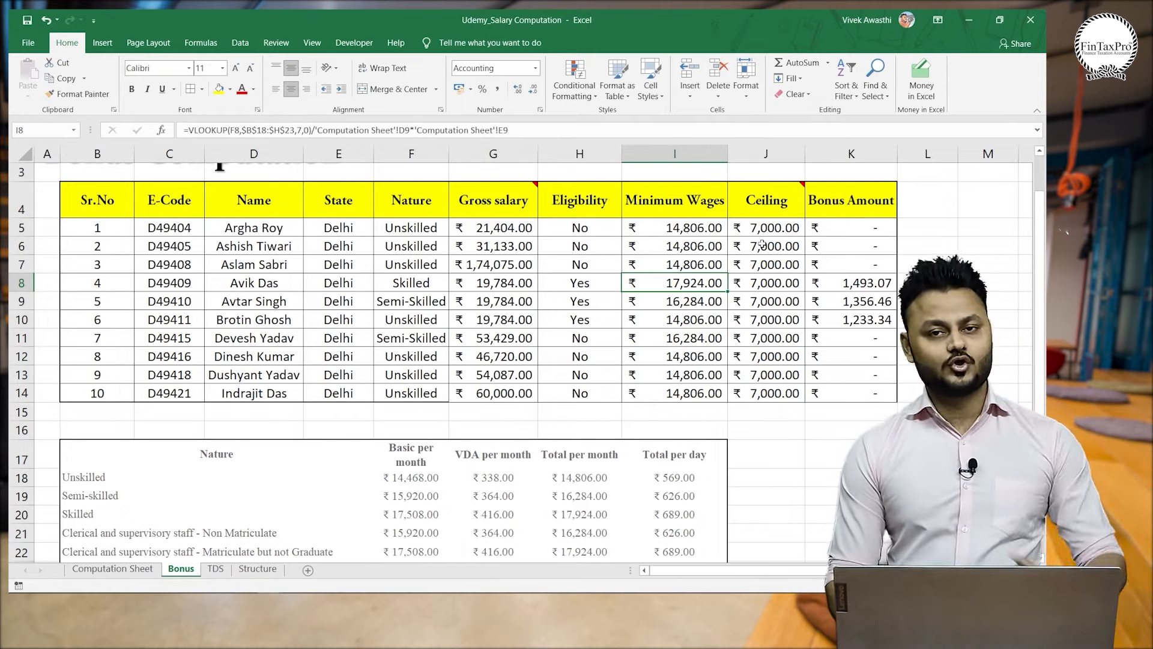
# Cross-check the skilled employee's bonus with =17924*8.33/100 in the spare cell L8, and clear the test calculation.
pyautogui.press('Right')
pyautogui.press('Right')
pyautogui.press('Right')
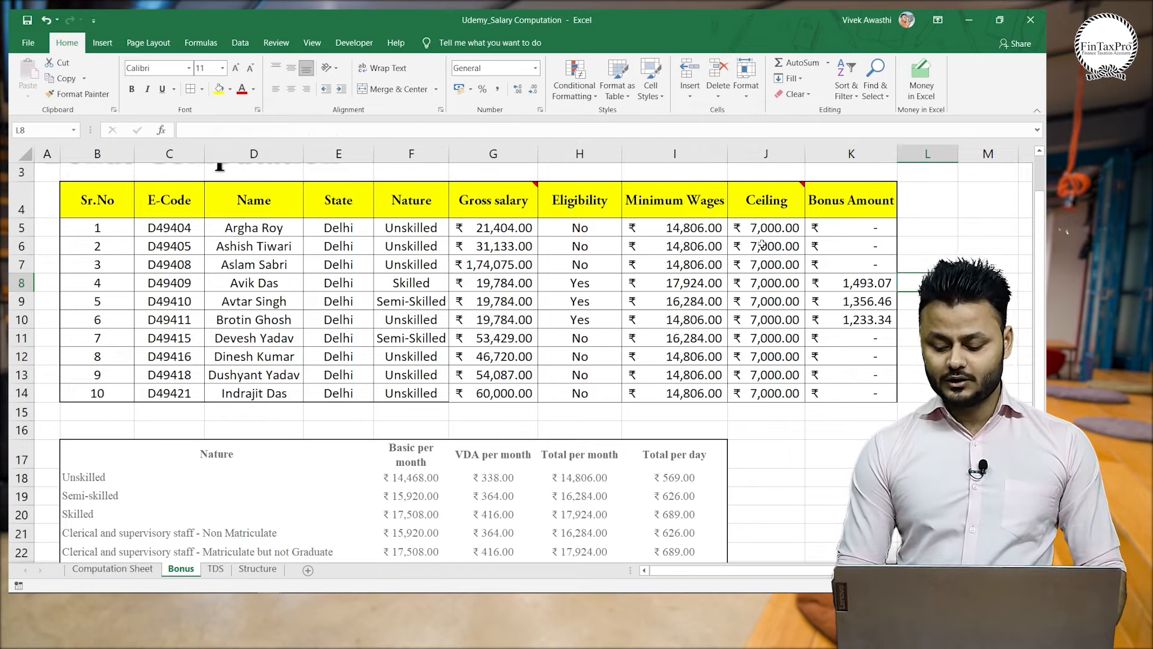
pyautogui.write('=17924*8.33/10')
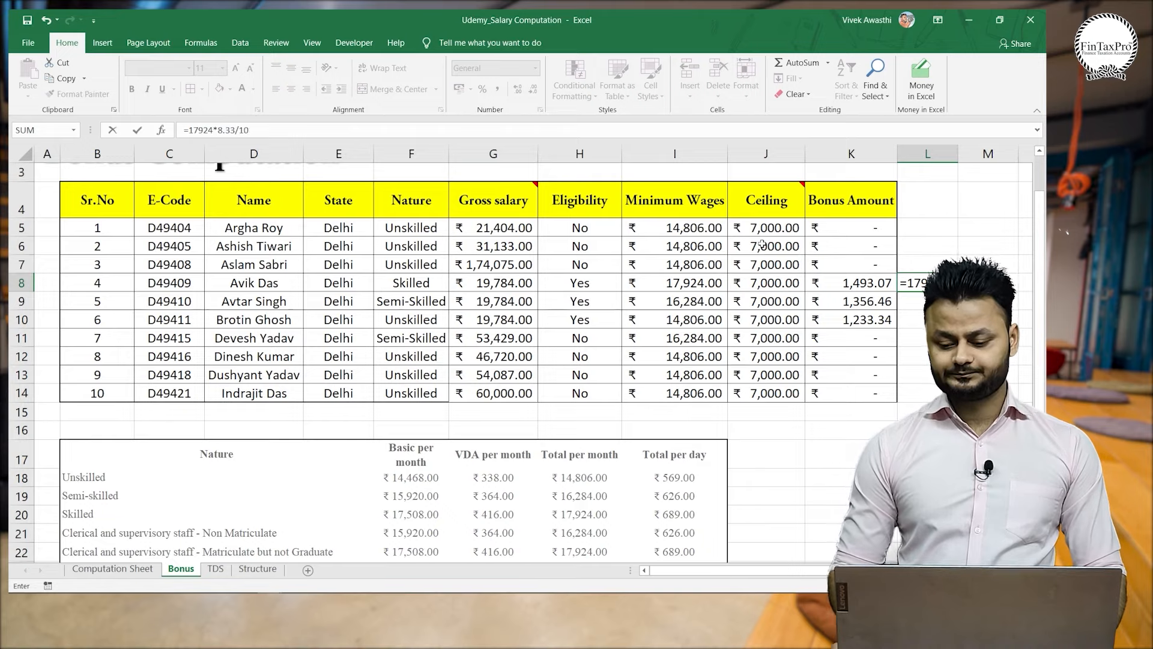
pyautogui.press('Return')
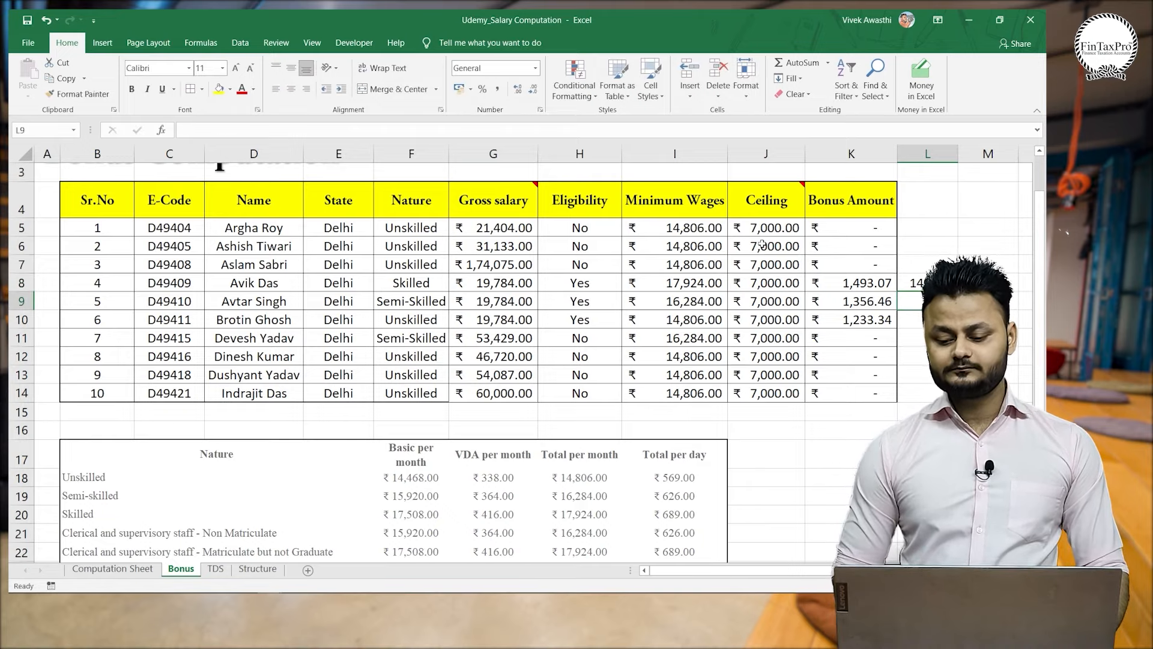
pyautogui.press('Up')
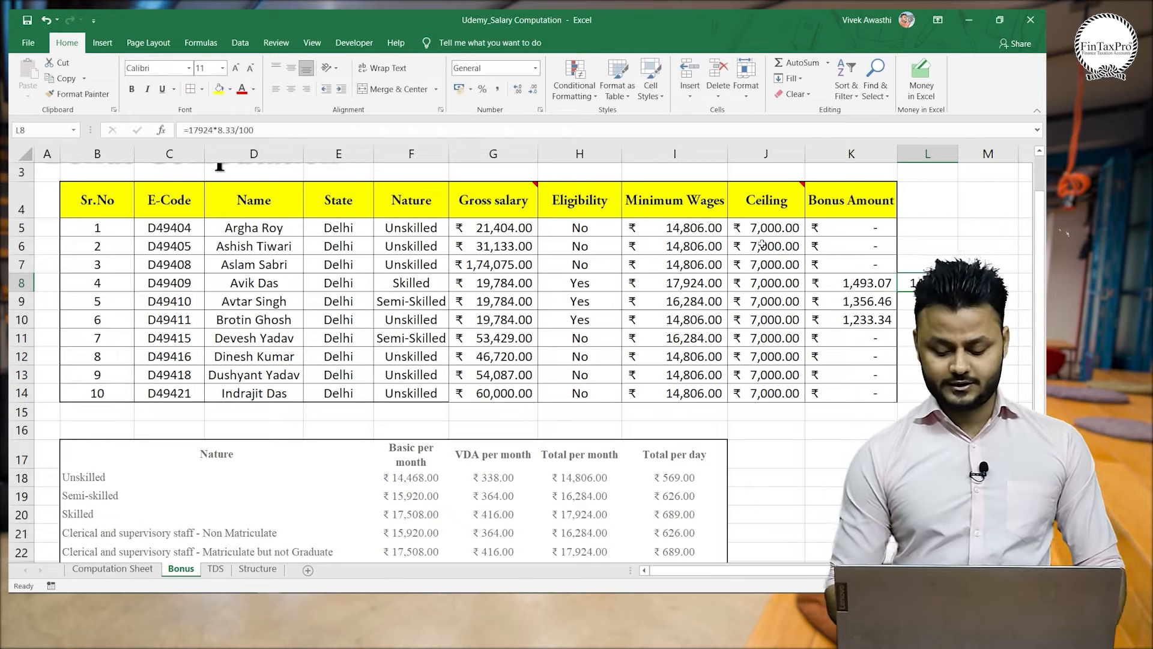
pyautogui.press('Left')
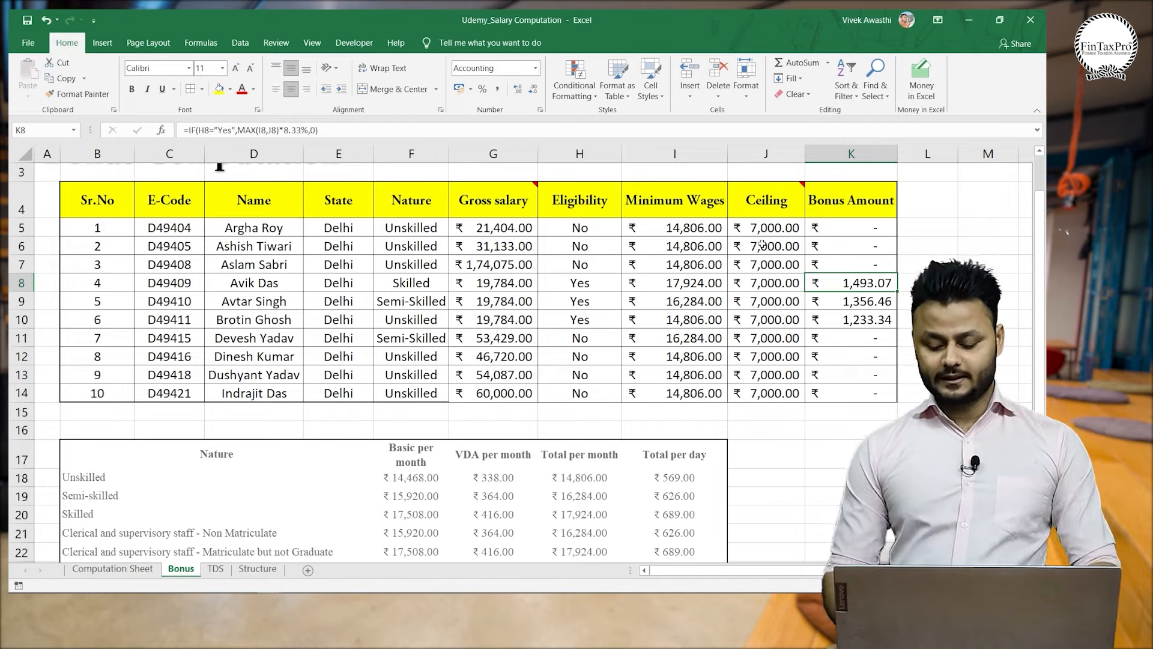
pyautogui.press('Up')
pyautogui.press('Up')
pyautogui.press('Up')
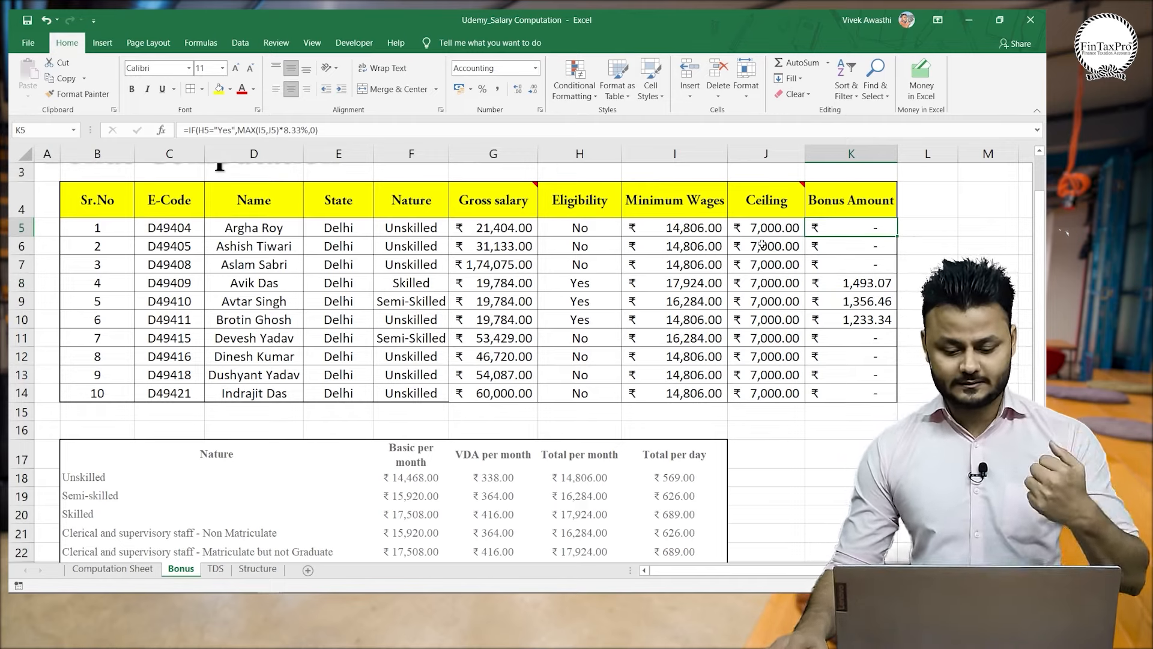
# Return to the Computation Sheet and go to the first employee's Bonus cell, W6, under Cost to Company.
pyautogui.click(108, 569)
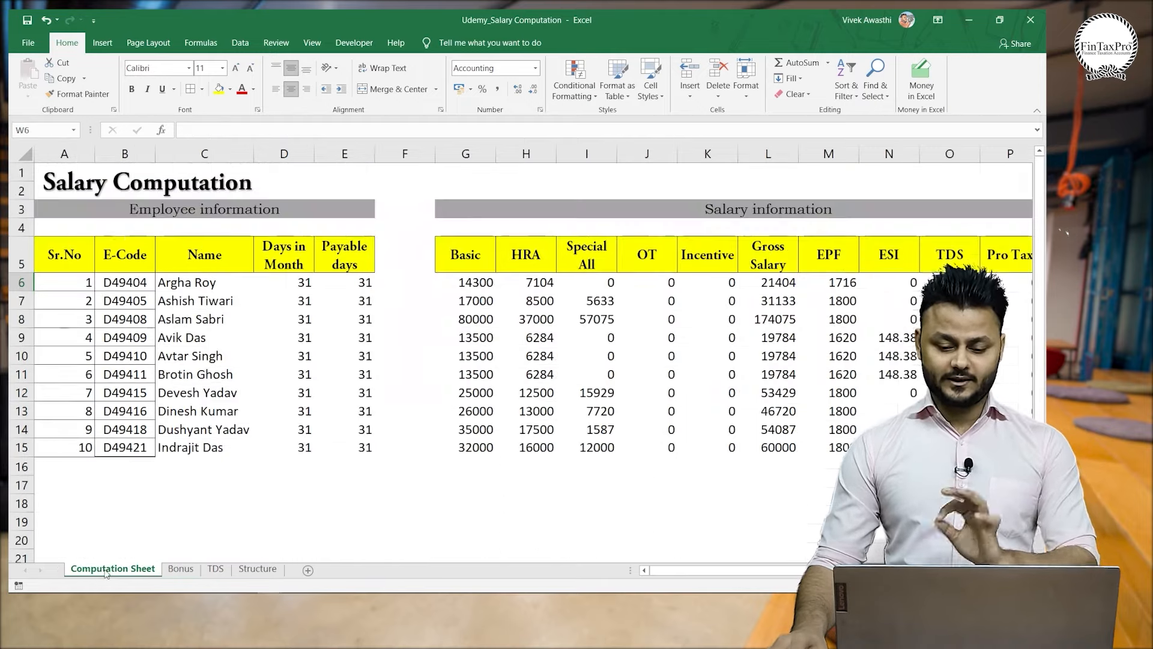
pyautogui.click(813, 263)
pyautogui.press('Right')
pyautogui.press('Right')
pyautogui.press('Right')
pyautogui.press('Right')
pyautogui.press('Right')
pyautogui.press('Right')
pyautogui.press('Right')
pyautogui.press('Right')
pyautogui.press('Right')
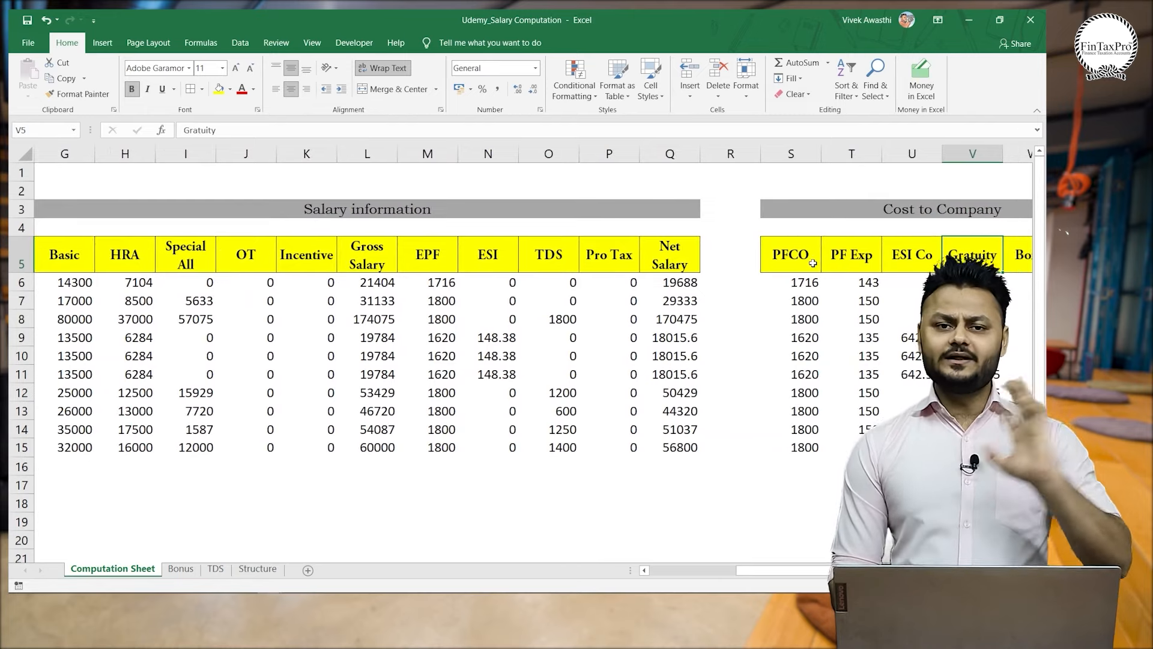
pyautogui.press('Right')
pyautogui.press('Right')
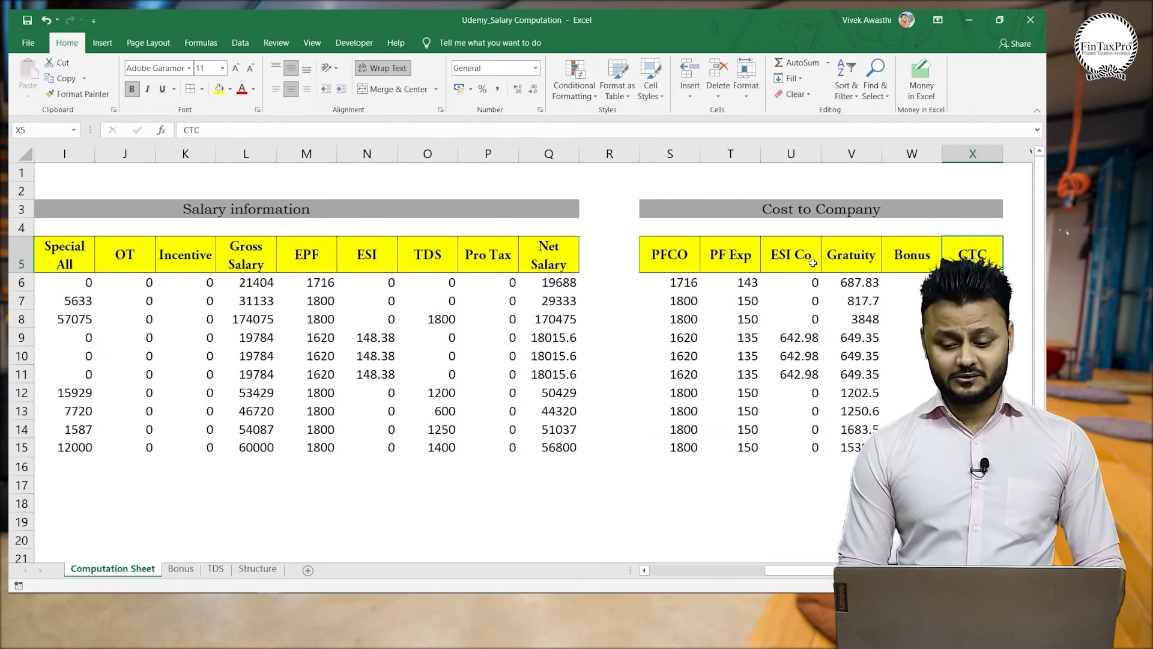
pyautogui.press('Left')
pyautogui.press('Down')
# Begin a VLOOKUP formula in W6 with the first employee's E-Code in B6 as the lookup value.
pyautogui.write('+')
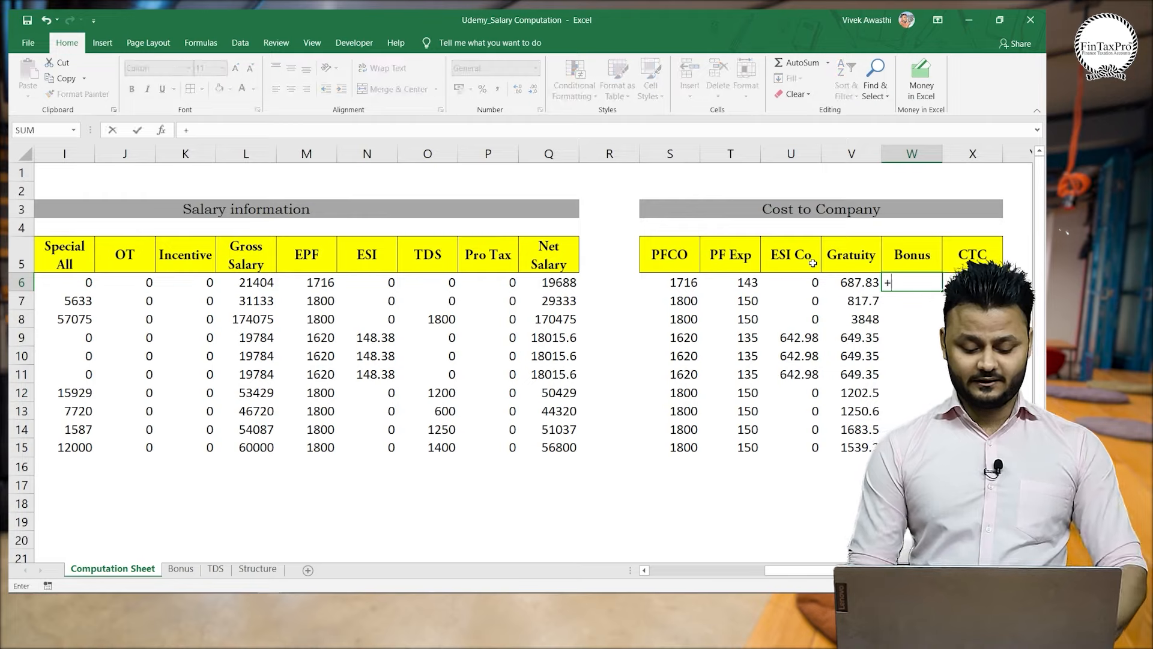
pyautogui.write('vl')
pyautogui.press('Tab')
pyautogui.press('Left')
pyautogui.press('Left')
pyautogui.press('Left')
pyautogui.press('Left')
pyautogui.press('Left')
pyautogui.press('Left')
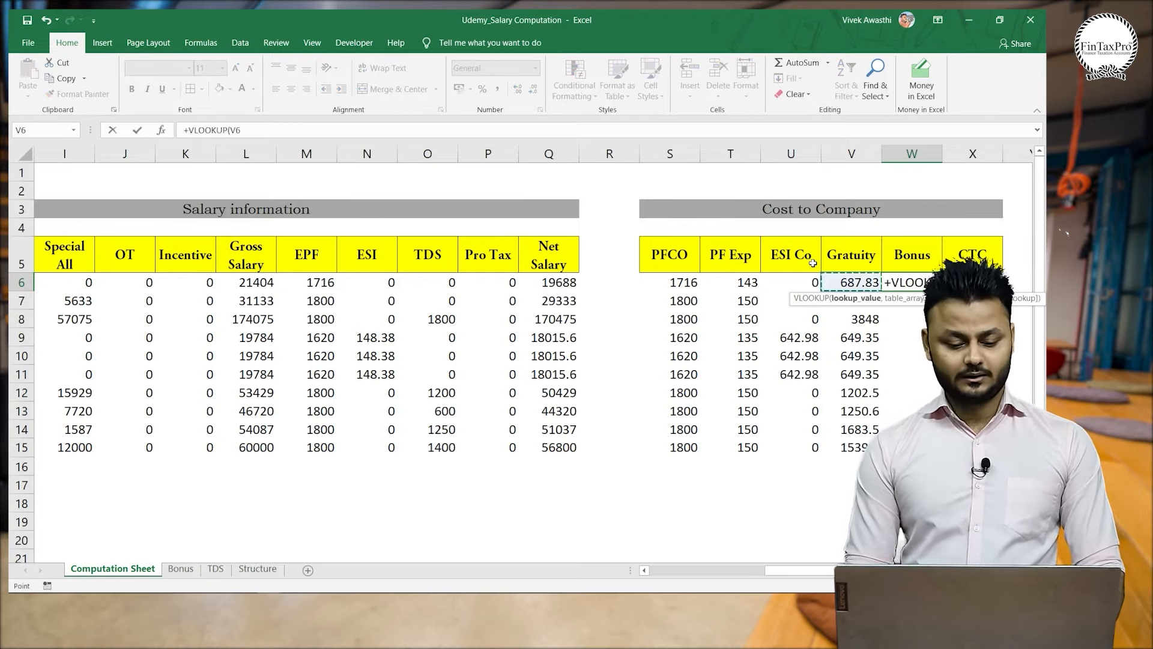
pyautogui.press('Left')
pyautogui.press('Left')
pyautogui.press('Left')
pyautogui.press('Left')
pyautogui.press('Left')
pyautogui.press('Left')
pyautogui.press('Left')
pyautogui.press('Left')
pyautogui.press('Left')
pyautogui.press('Left')
pyautogui.press('Left')
pyautogui.press('Left')
pyautogui.press('Left')
pyautogui.press('Left')
pyautogui.press('Left')
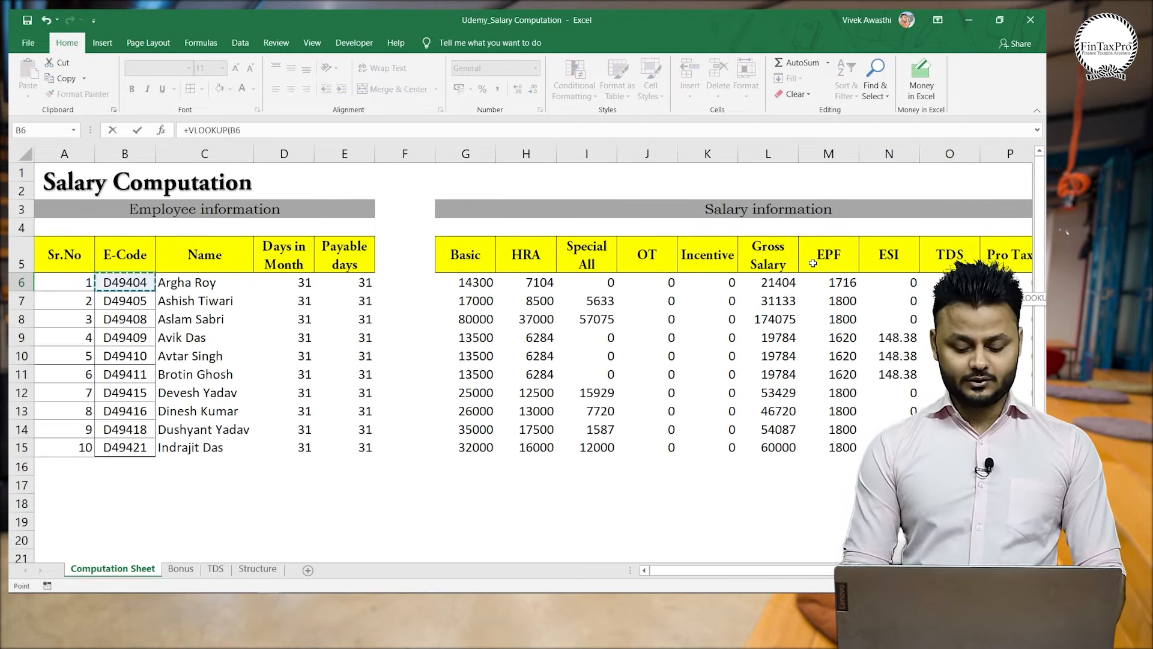
pyautogui.write(',')
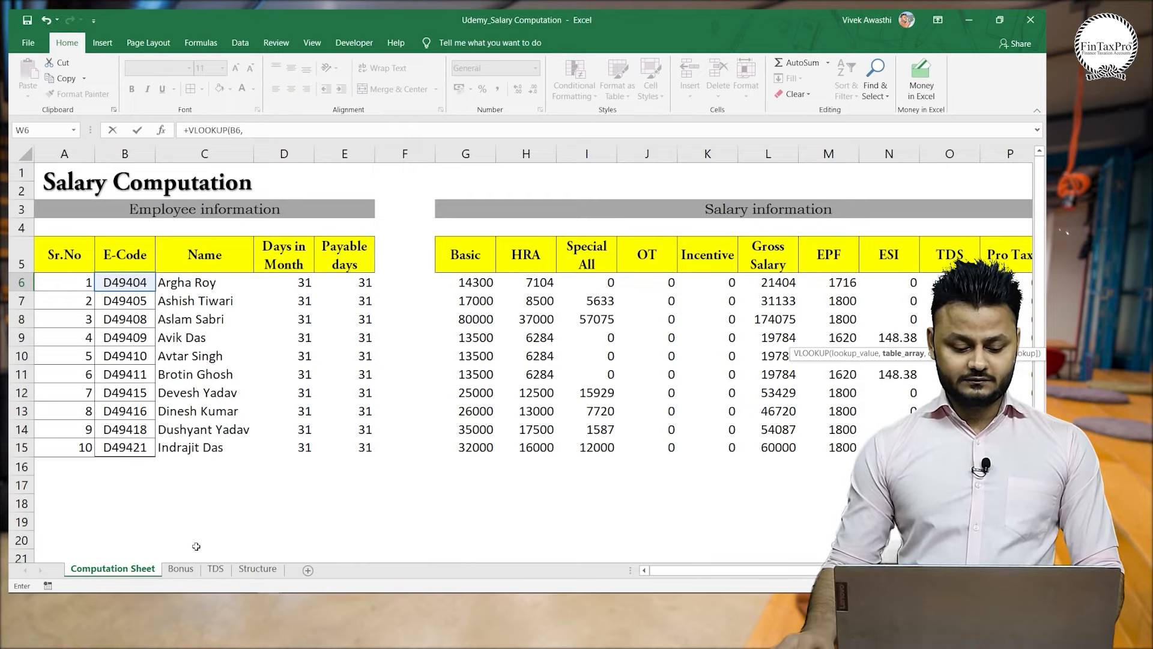
# Set the VLOOKUP table array to C5:K14 on the Bonus sheet, from E-Code through Bonus Amount.
pyautogui.click(186, 571)
pyautogui.click(159, 230)
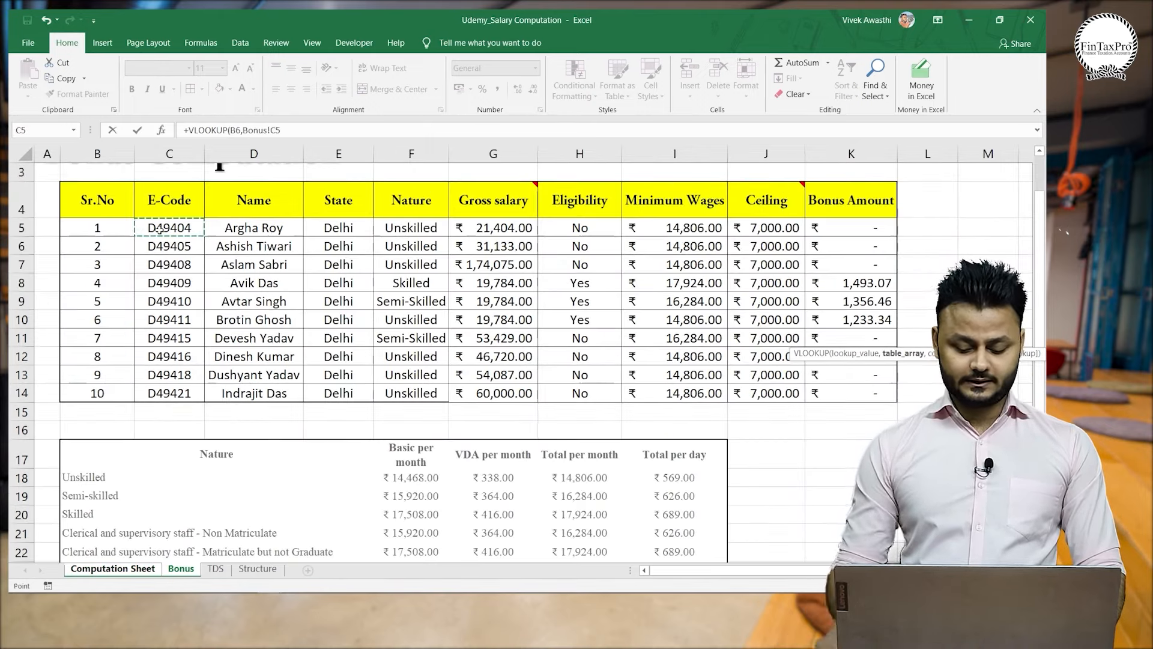
pyautogui.moveTo(159, 230); pyautogui.dragTo(889, 234)
pyautogui.hotkey('ctrl', 'shift', 'Down')
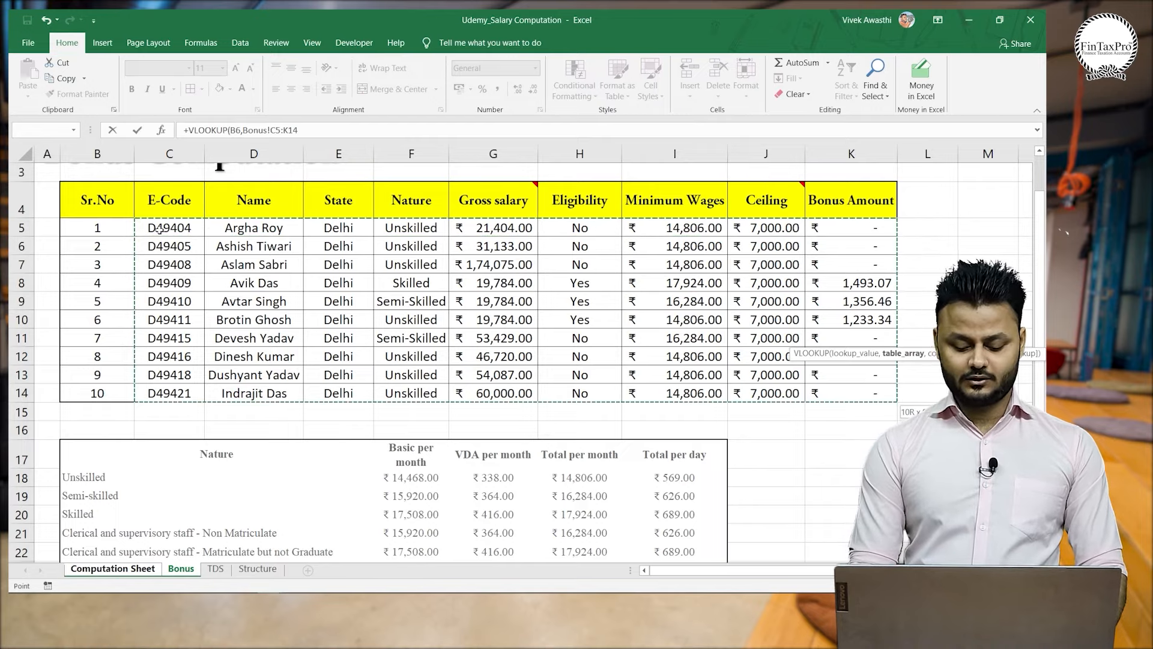
# Finish the VLOOKUP in W6 with column index 9 and range lookup 0 for an exact match.
pyautogui.write(',9')
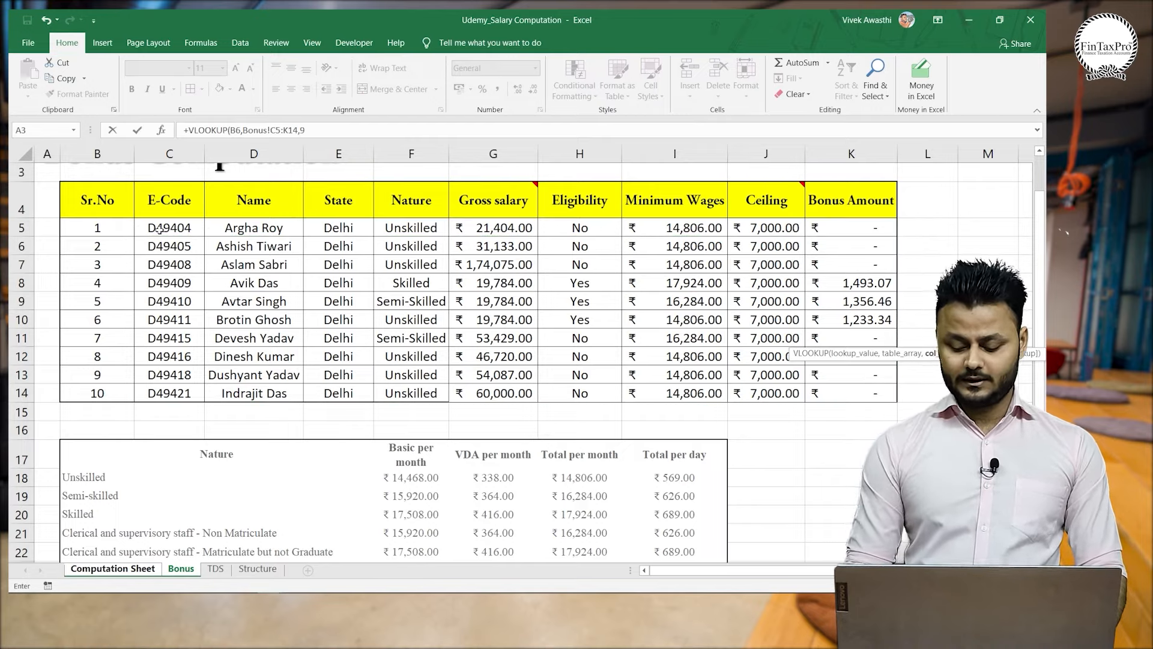
pyautogui.write(')')
pyautogui.press('Return')
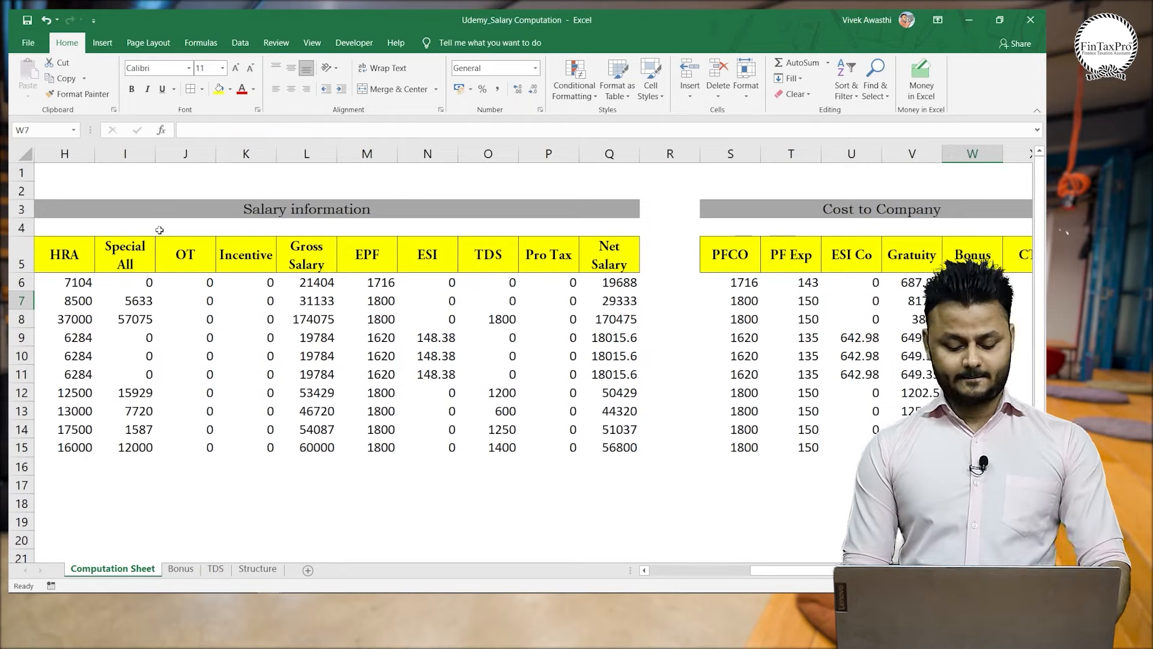
# Make the Bonus sheet table array in W6's VLOOKUP absolute, as $C$5:$K$14.
pyautogui.press('Up')
pyautogui.press('super')
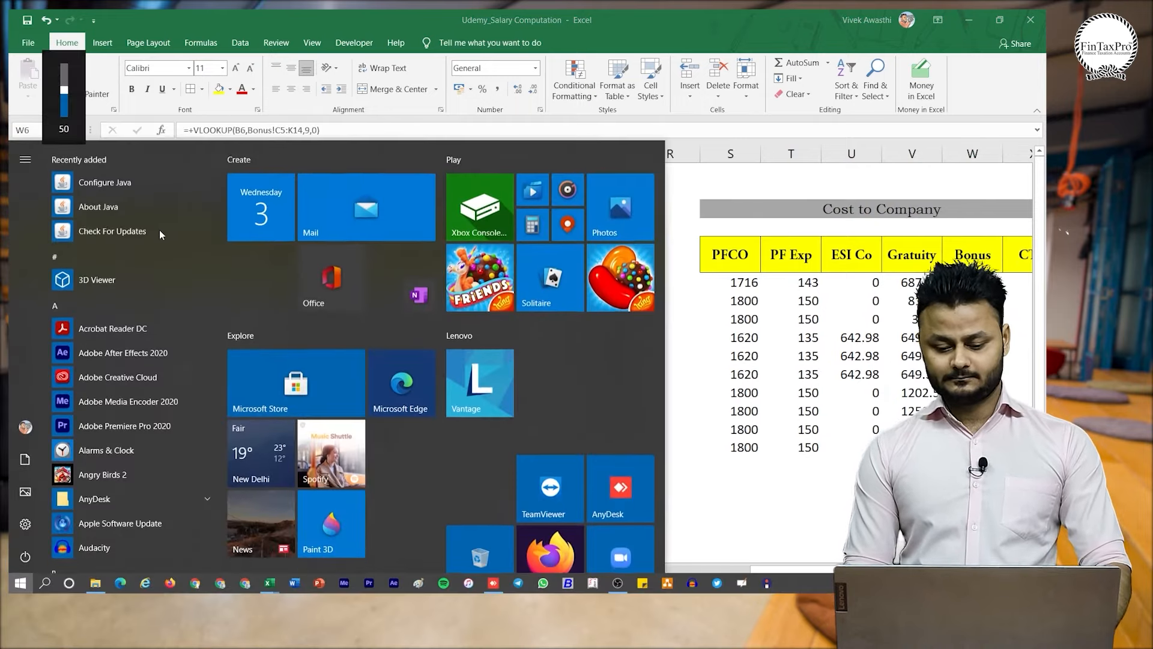
pyautogui.press('Escape')
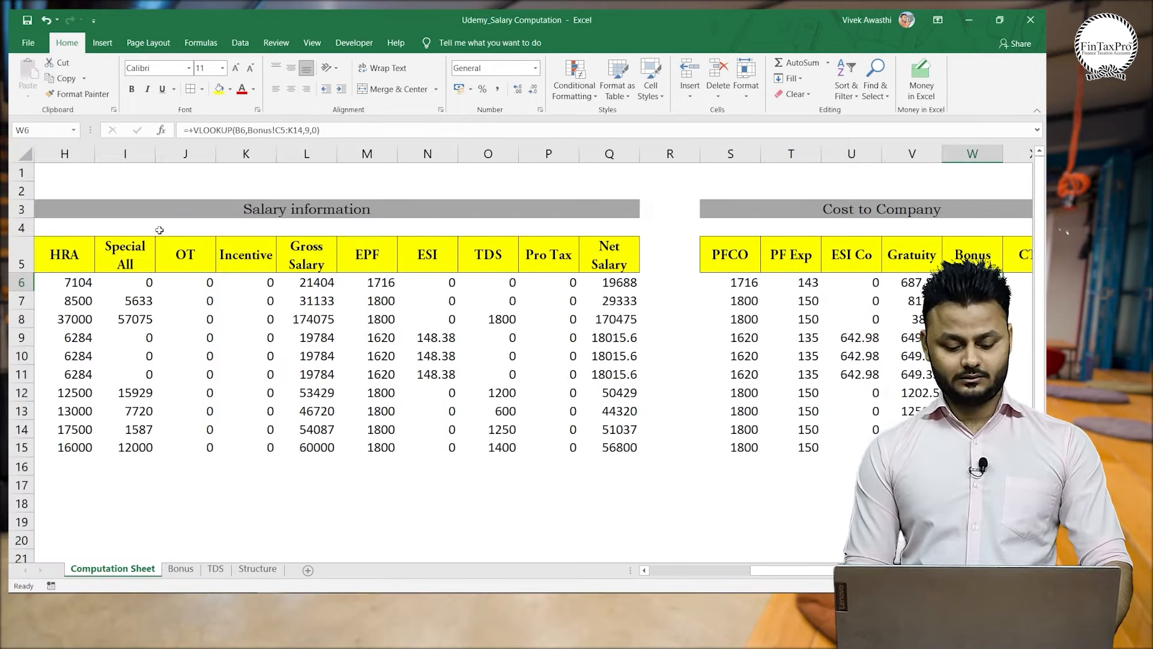
pyautogui.press('F2')
pyautogui.press('Left')
pyautogui.press('Left')
pyautogui.press('Left')
pyautogui.press('Left')
pyautogui.press('Left')
pyautogui.press('Left')
pyautogui.press('Left')
pyautogui.press('Left')
pyautogui.press('Left')
pyautogui.press('Left')
pyautogui.press('Left')
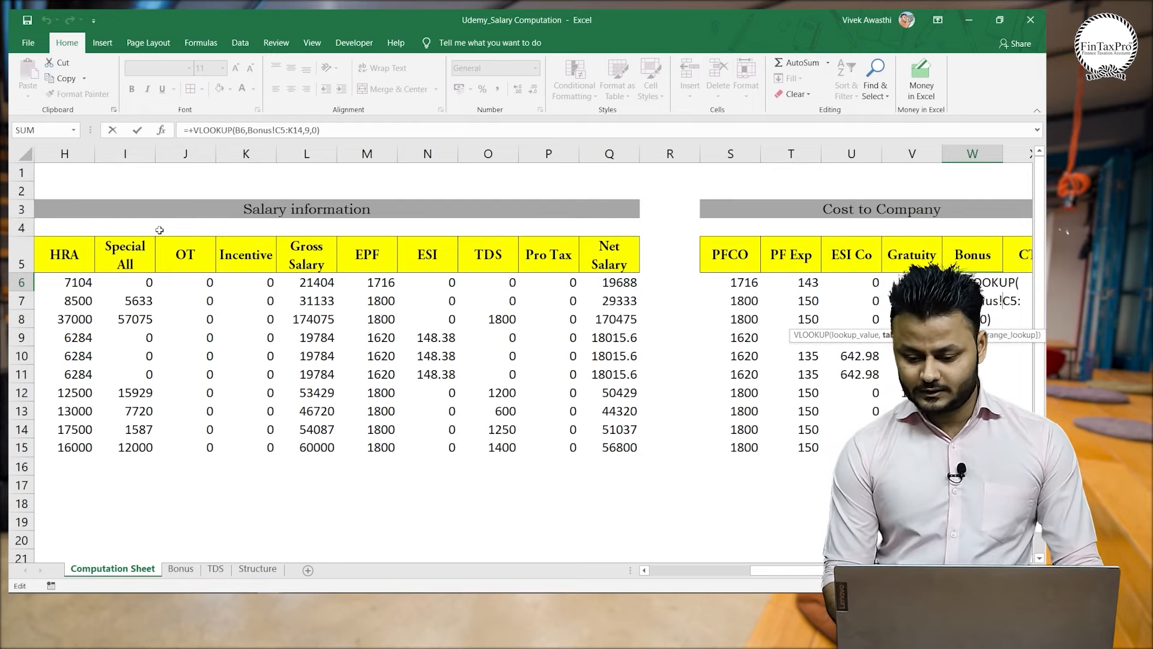
pyautogui.press('F4')
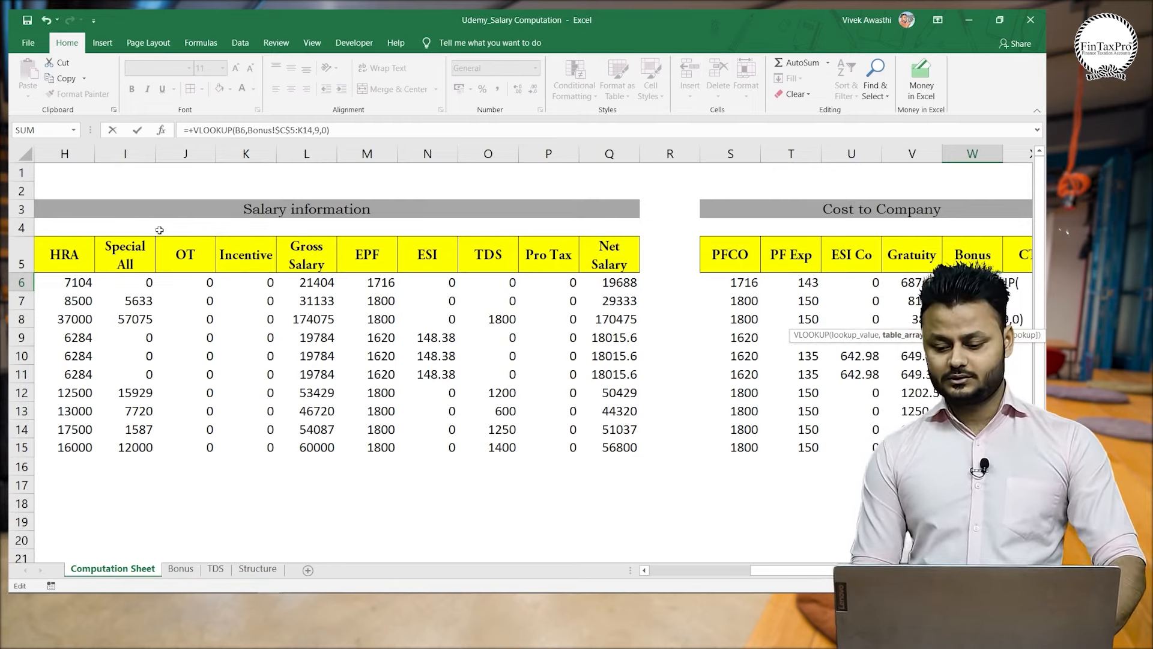
pyautogui.press('Right')
pyautogui.press('F4')
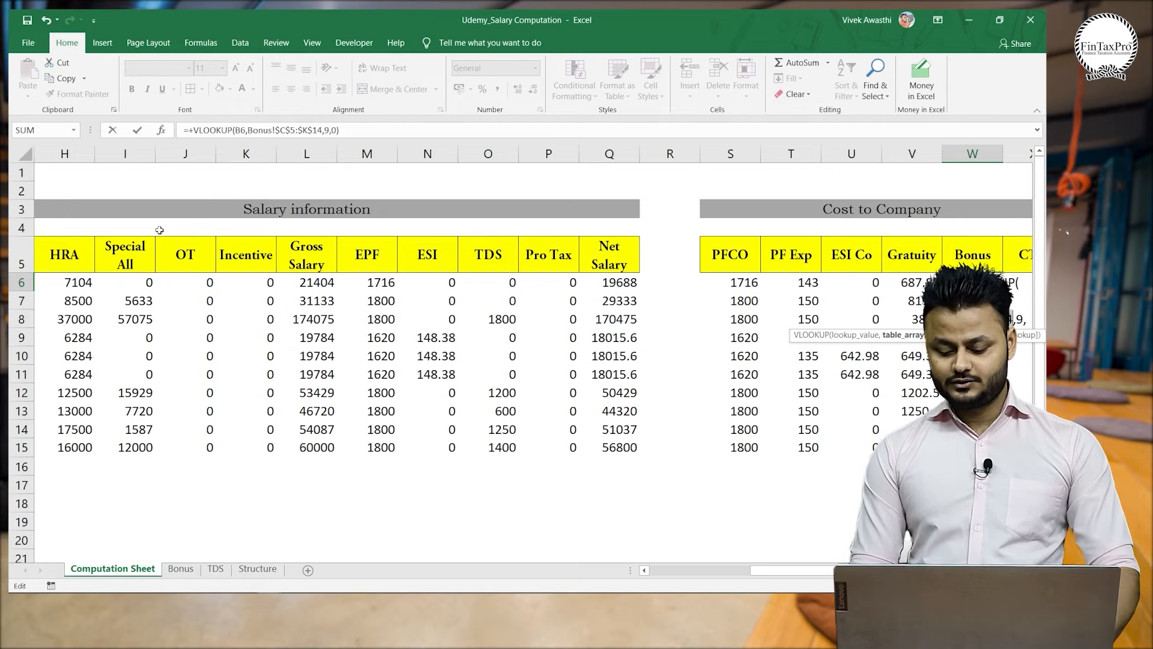
pyautogui.press('Return')
# Fill the Bonus VLOOKUP from W6 down to the last employee in W15.
pyautogui.press('Left')
pyautogui.hotkey('ctrl', 'Down')
pyautogui.press('Right')
pyautogui.hotkey('ctrl', 'shift', 'Up')
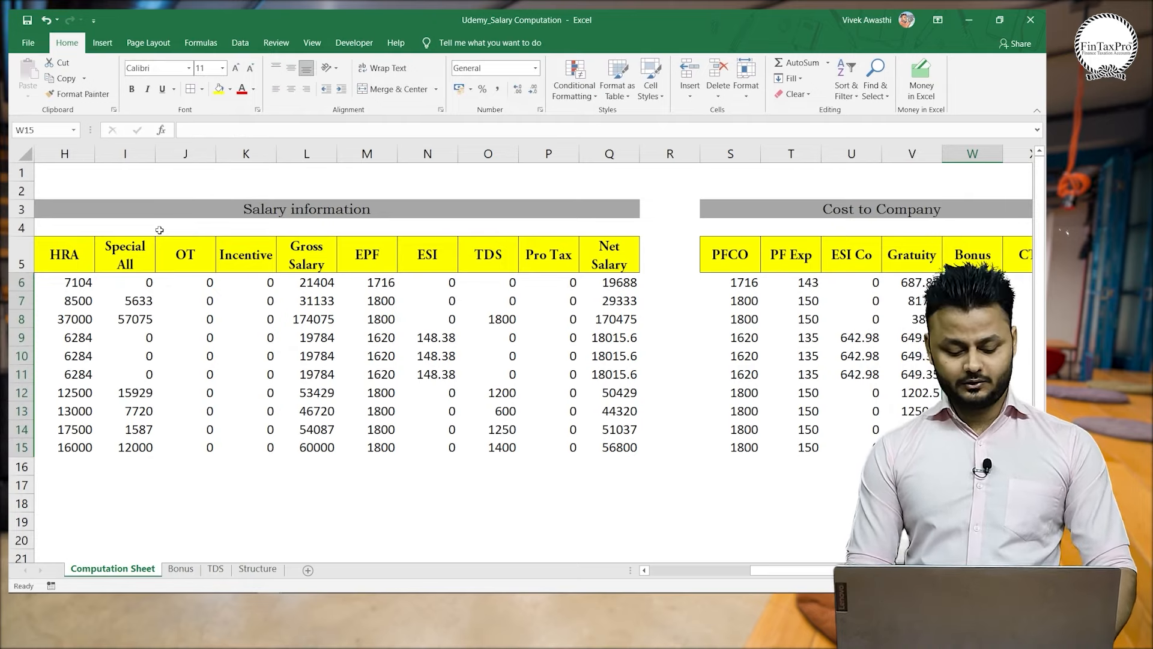
pyautogui.hotkey('ctrl', 'd')
# Begin the first employee's CTC formula in X6, adding Gross Salary L6, PFCO S6 and PF Exp T6.
pyautogui.press('Down')
pyautogui.press('Down')
pyautogui.press('Down')
pyautogui.press('Up')
pyautogui.press('Right')
pyautogui.press('Right')
pyautogui.press('Left')
pyautogui.hotkey('ctrl', 'Up')
pyautogui.press('Down')
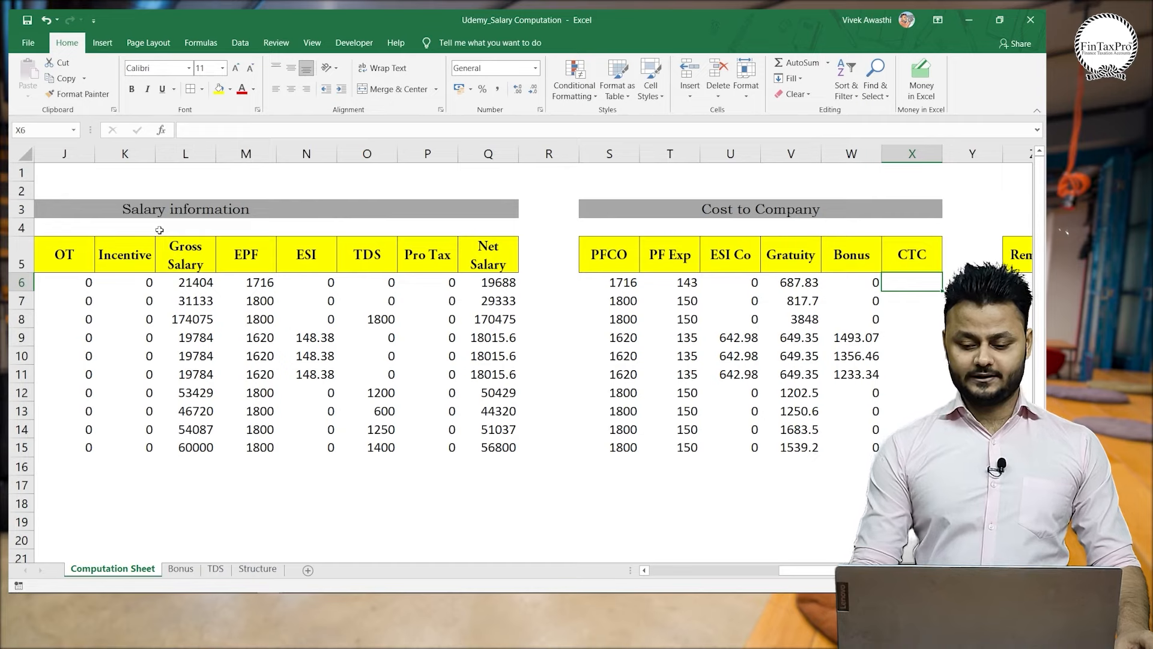
pyautogui.write('+')
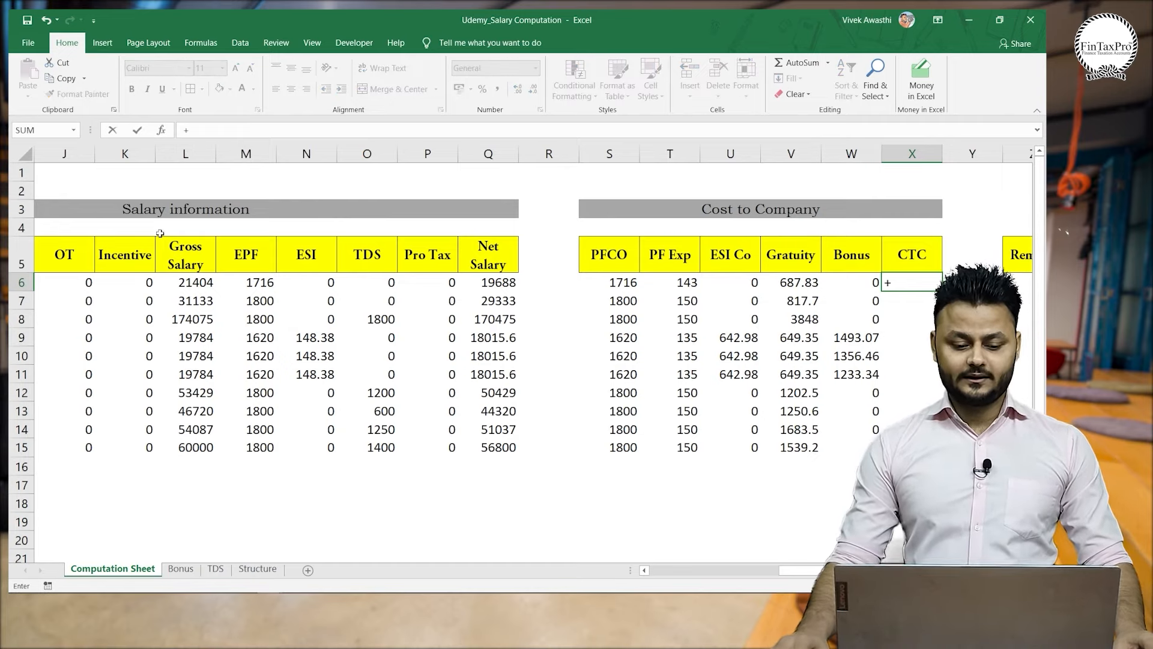
pyautogui.click(194, 282)
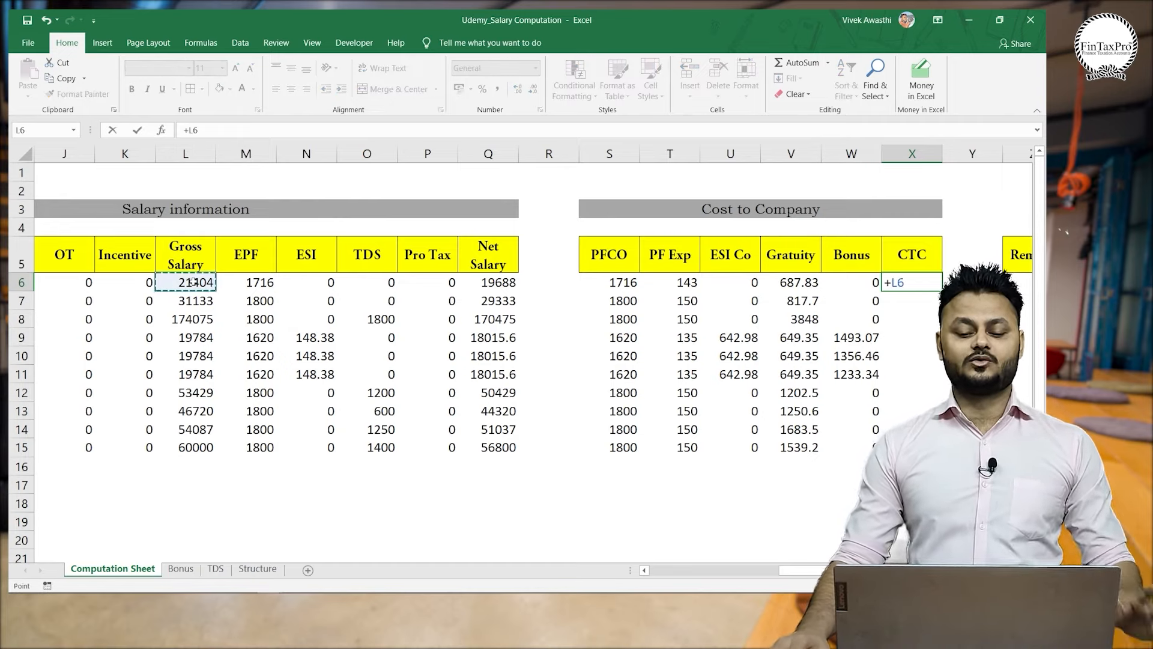
pyautogui.write('+')
pyautogui.click(609, 283)
pyautogui.write('+')
pyautogui.click(658, 282)
pyautogui.write('+S6+T6+')
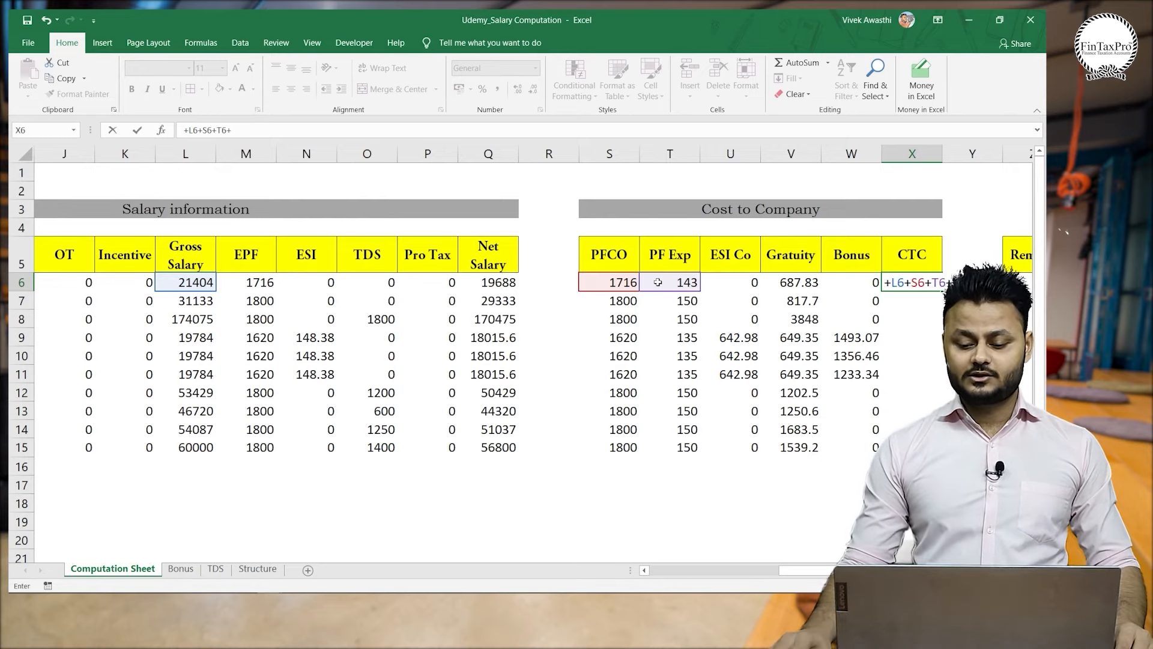
# Complete the CTC formula in X6 by adding ESI Co U6, Gratuity V6 and Bonus W6, and check its references.
pyautogui.click(728, 282)
pyautogui.write('+')
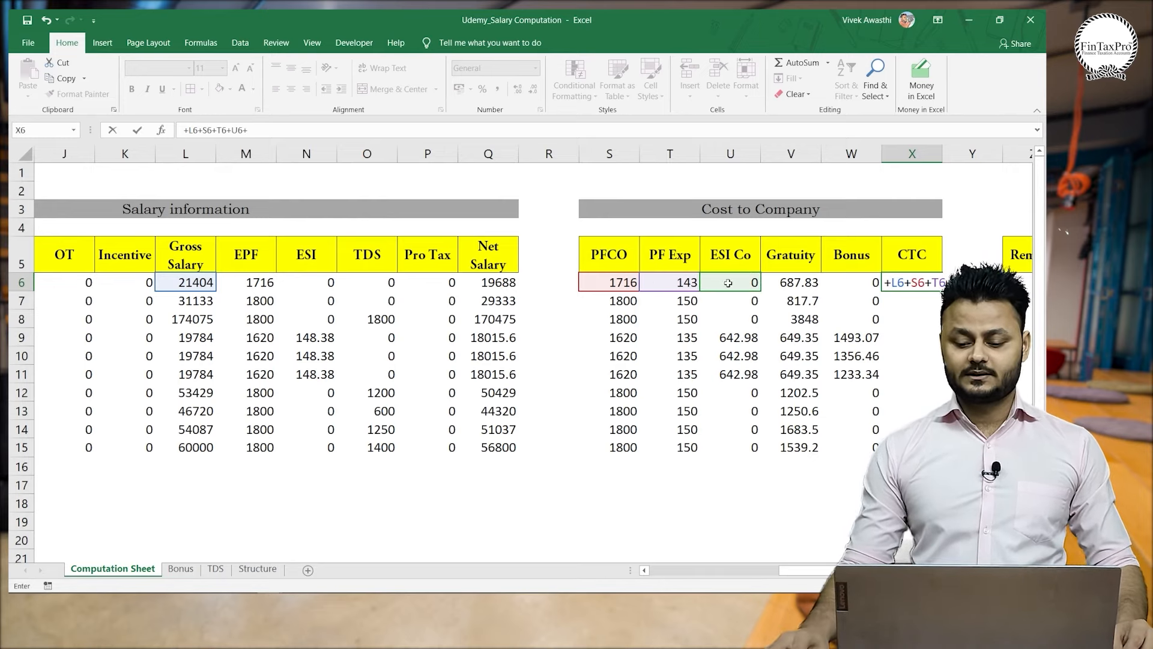
pyautogui.click(792, 280)
pyautogui.write('+')
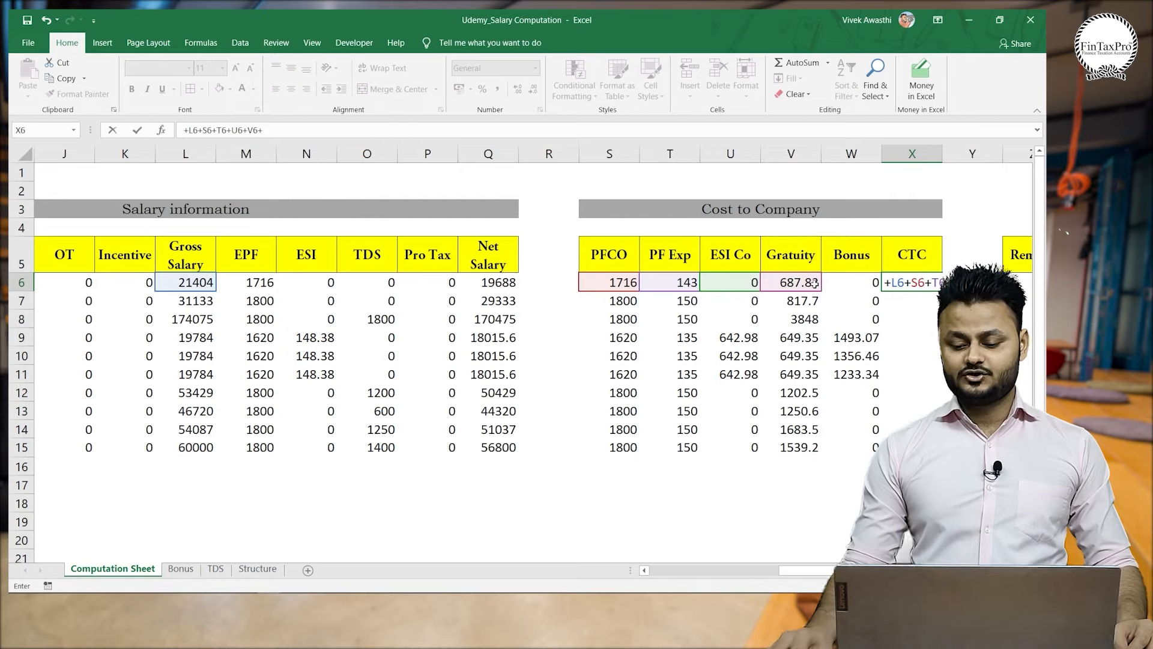
pyautogui.click(836, 278)
pyautogui.press('Return')
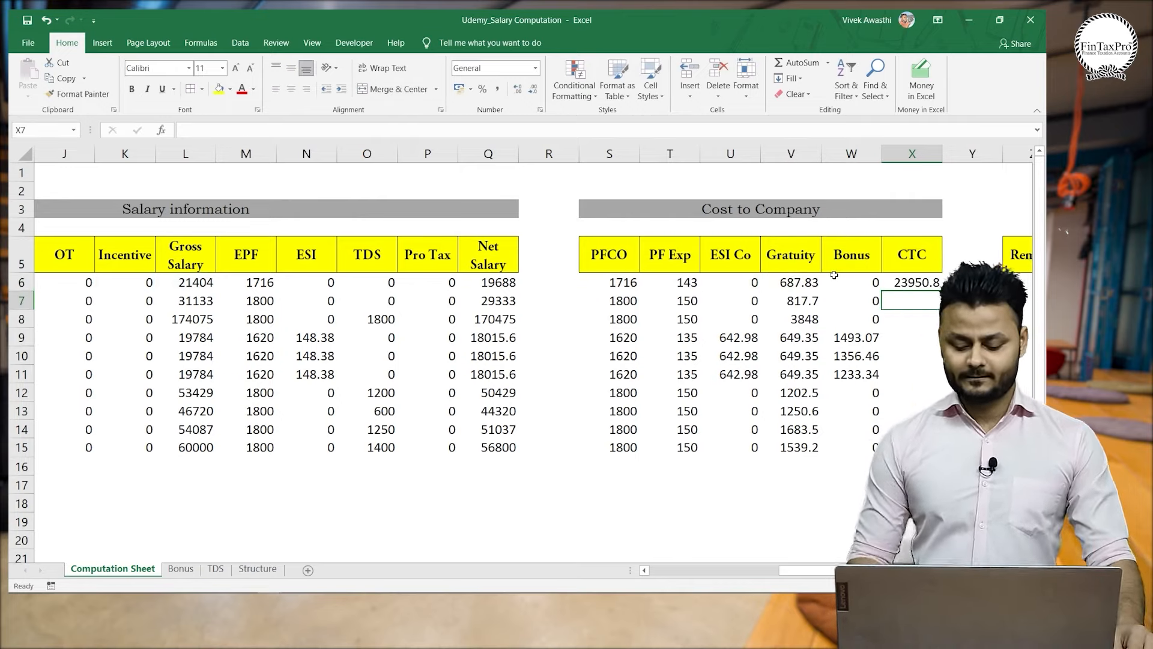
pyautogui.press('Up')
pyautogui.press('F2')
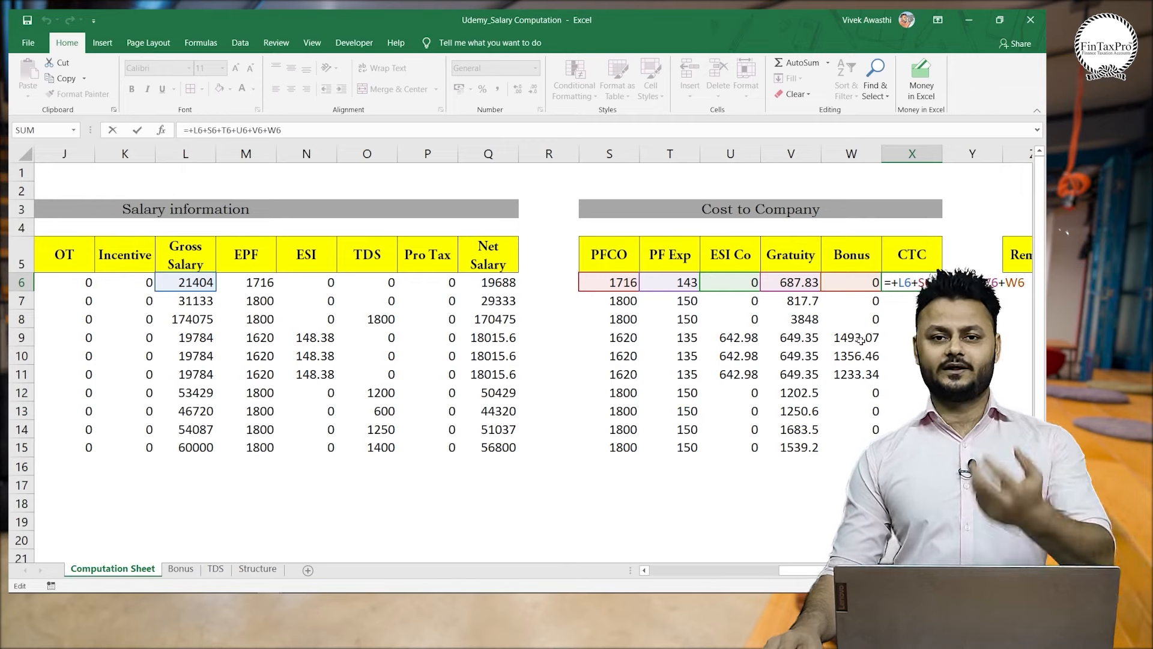
pyautogui.press('Return')
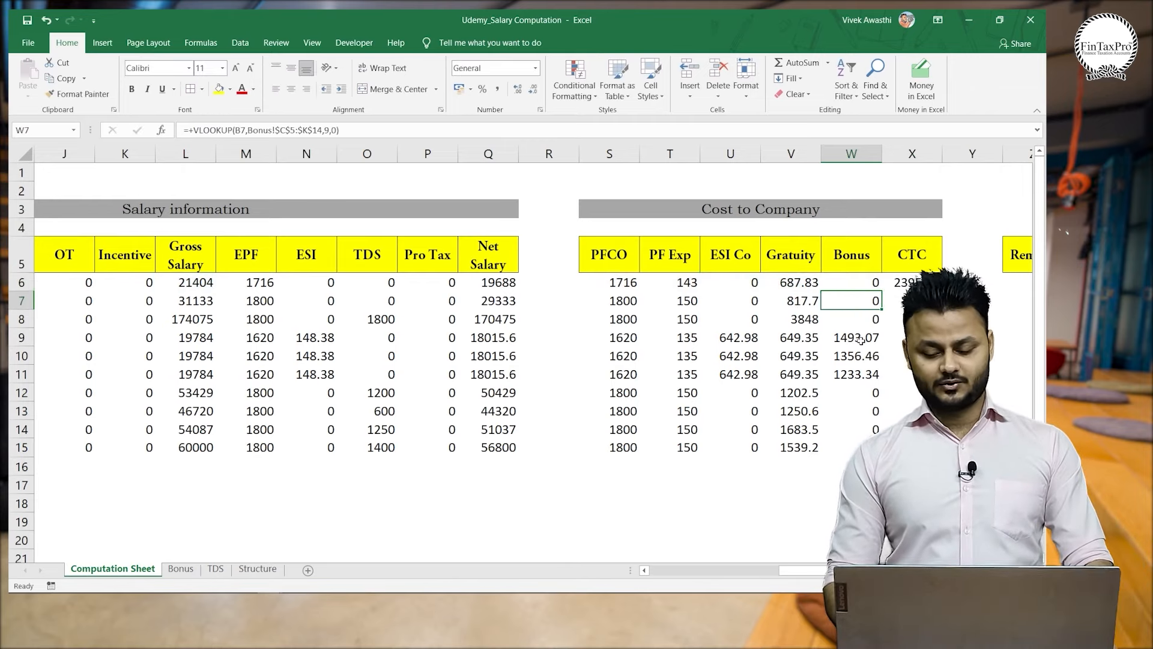
# Fill the CTC formula from X6 down to the last employee in X15.
pyautogui.hotkey('ctrl', 'Down')
pyautogui.hotkey('ctrl', 'Right')
pyautogui.hotkey('ctrl', 'shift', 'Up')
pyautogui.press('Left')
pyautogui.press('Left')
pyautogui.hotkey('ctrl', 'Left')
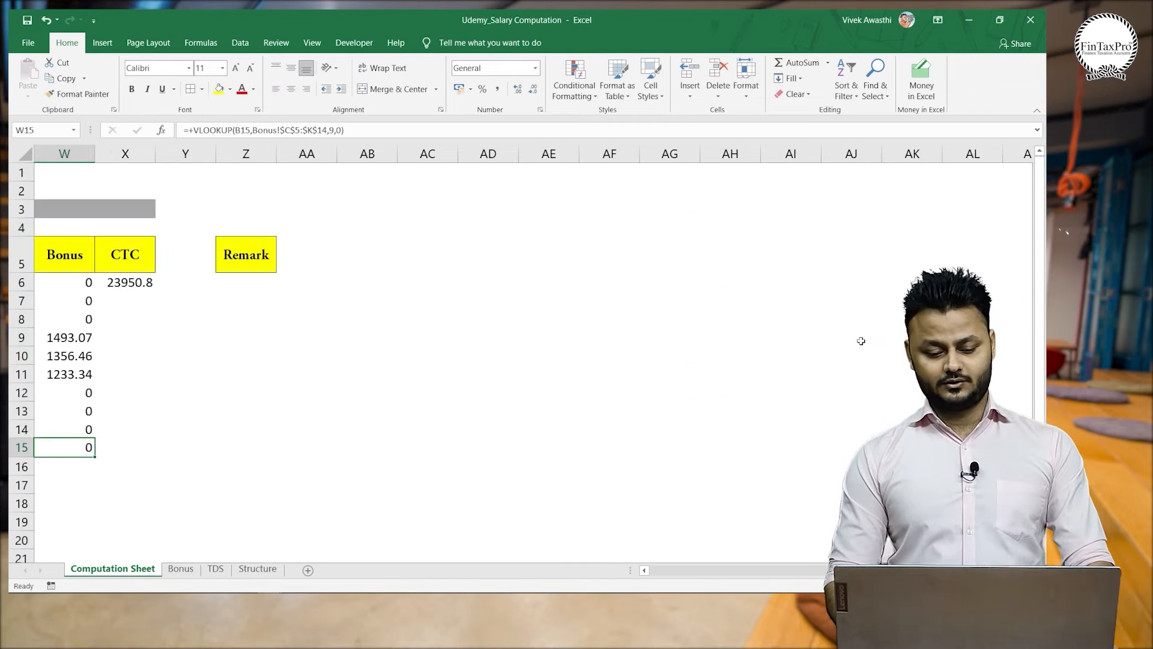
pyautogui.press('Right')
pyautogui.hotkey('ctrl', 'shift', 'Up')
pyautogui.hotkey('ctrl', 'd')
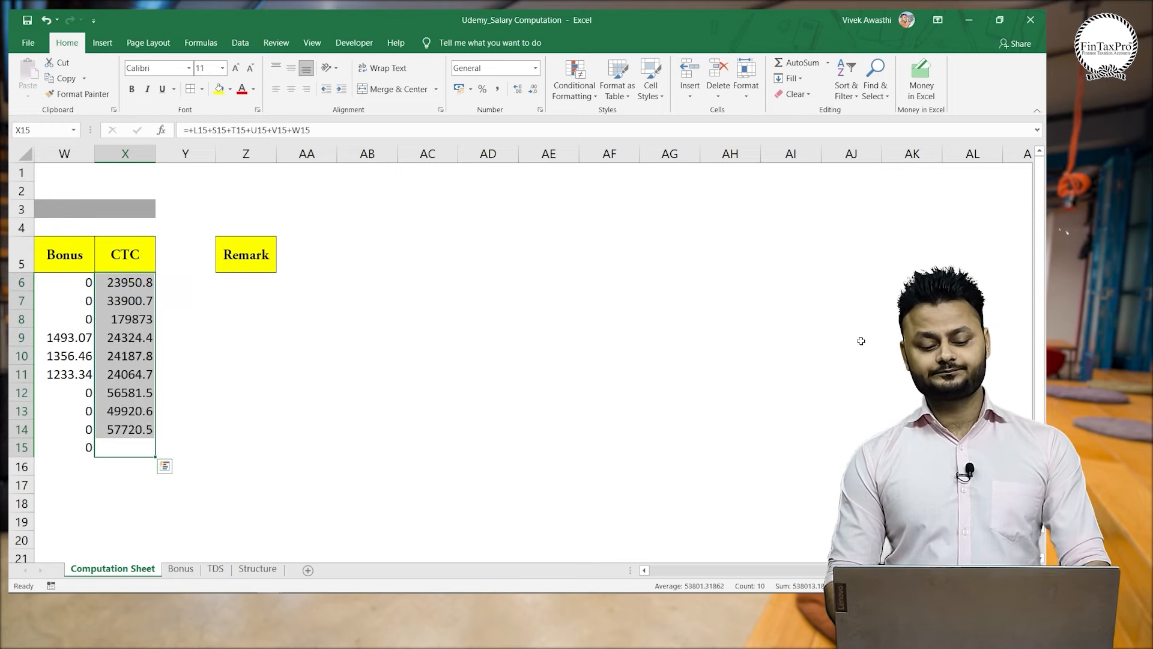
# Review the Cost to Company columns from PFCO to CTC and the Remark column beside them.
pyautogui.press('Left')
pyautogui.press('Left')
pyautogui.press('Left')
pyautogui.press('Left')
pyautogui.press('Left')
pyautogui.press('Left')
pyautogui.press('Right')
pyautogui.press('Right')
pyautogui.press('Right')
pyautogui.press('Right')
pyautogui.press('Right')
pyautogui.press('Right')
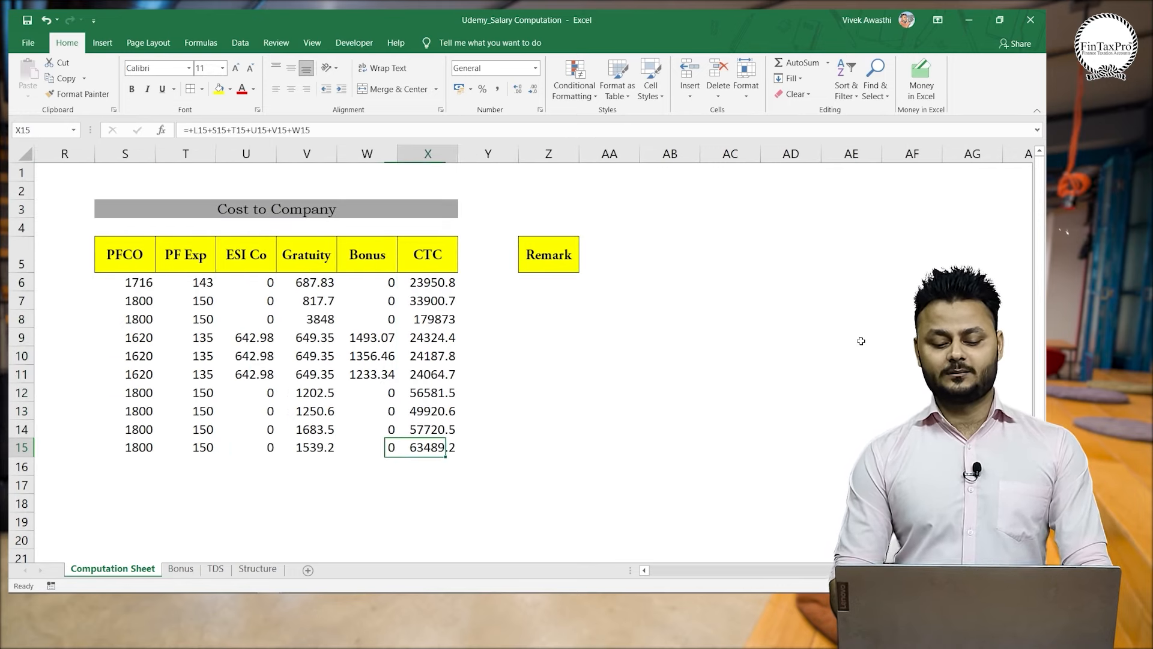
pyautogui.press('Right')
pyautogui.press('Right')
pyautogui.press('Up')
pyautogui.press('Up')
pyautogui.press('Up')
pyautogui.press('Up')
pyautogui.press('Up')
pyautogui.press('Up')
pyautogui.press('Up')
pyautogui.press('Up')
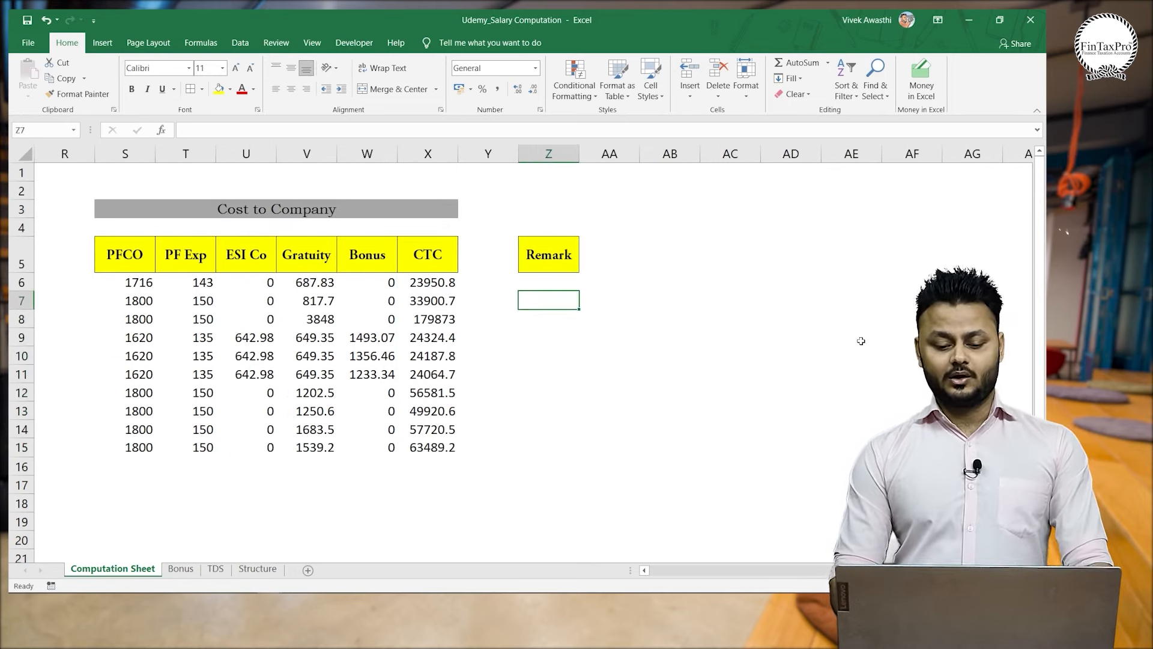
# Return to the Sr.No column at the start of the Computation Sheet and save the workbook.
pyautogui.press('Left')
pyautogui.press('Left')
pyautogui.press('Left')
pyautogui.press('Left')
pyautogui.press('Left')
pyautogui.press('Left')
pyautogui.press('Left')
pyautogui.press('Left')
pyautogui.press('Left')
pyautogui.press('Left')
pyautogui.press('Left')
pyautogui.press('Left')
pyautogui.press('Left')
pyautogui.press('Left')
pyautogui.press('Left')
pyautogui.press('Left')
pyautogui.press('Left')
pyautogui.press('Left')
pyautogui.press('Left')
pyautogui.press('Left')
pyautogui.hotkey('ctrl', 's')
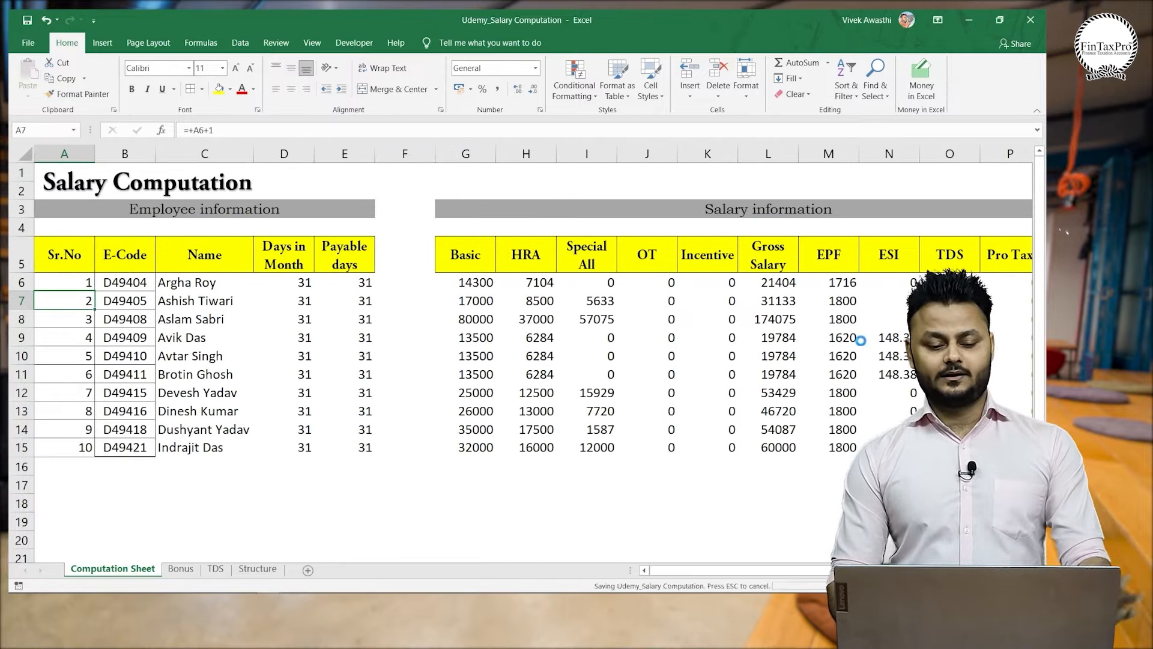
# Apply all borders to the Employee information table, A5:E15, including its header row.
pyautogui.press('Up')
pyautogui.press('Up')
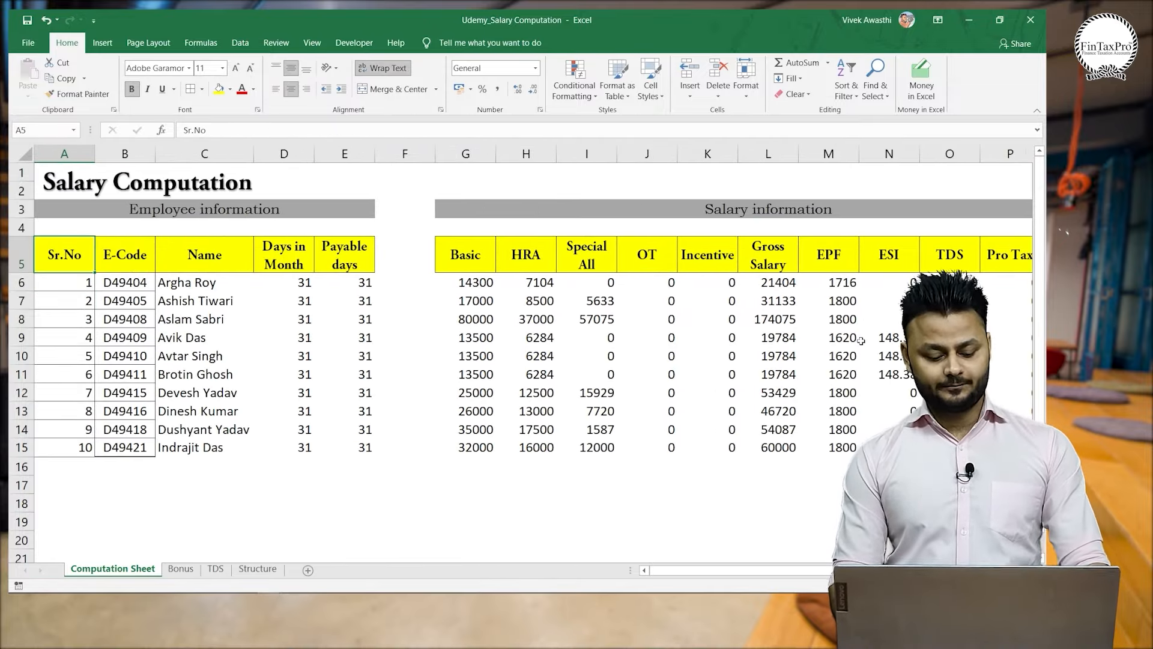
pyautogui.hotkey('ctrl', 'shift', 'Right')
pyautogui.hotkey('ctrl', 'shift', 'Down')
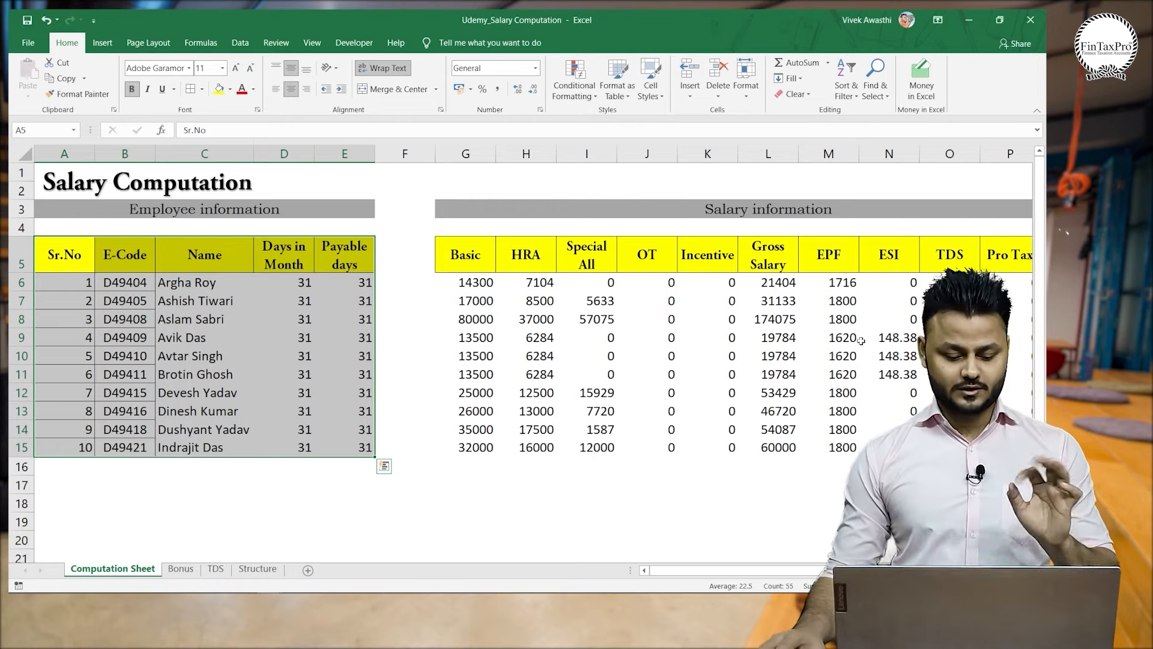
pyautogui.press('alt')
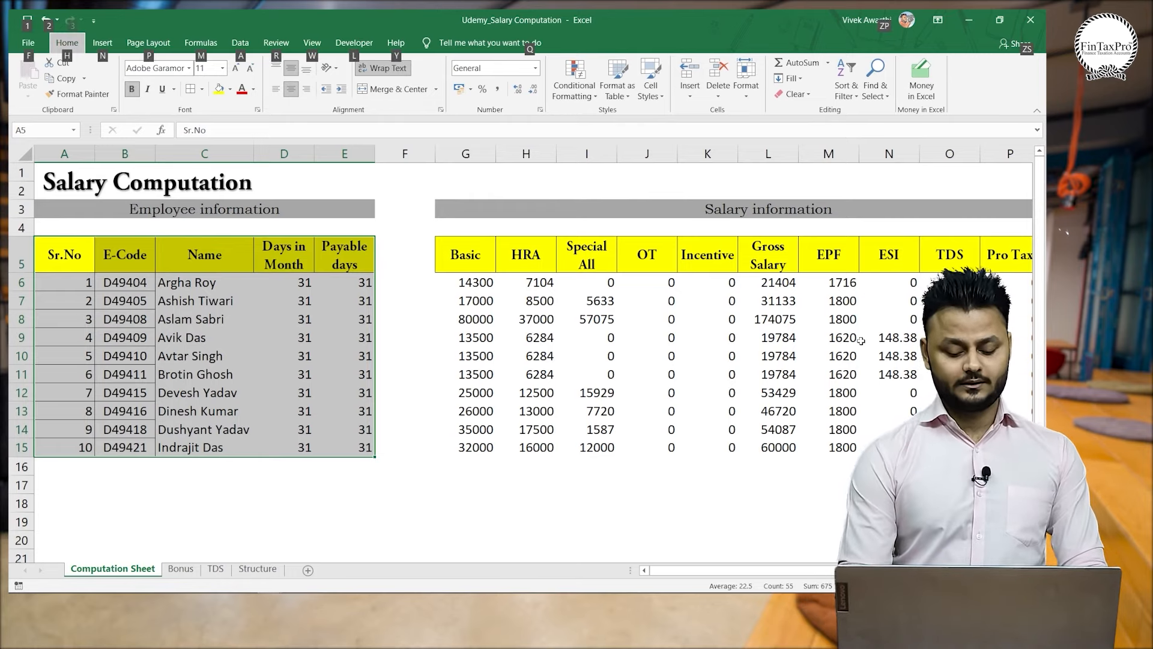
pyautogui.press('h')
pyautogui.press('b')
pyautogui.press('a')
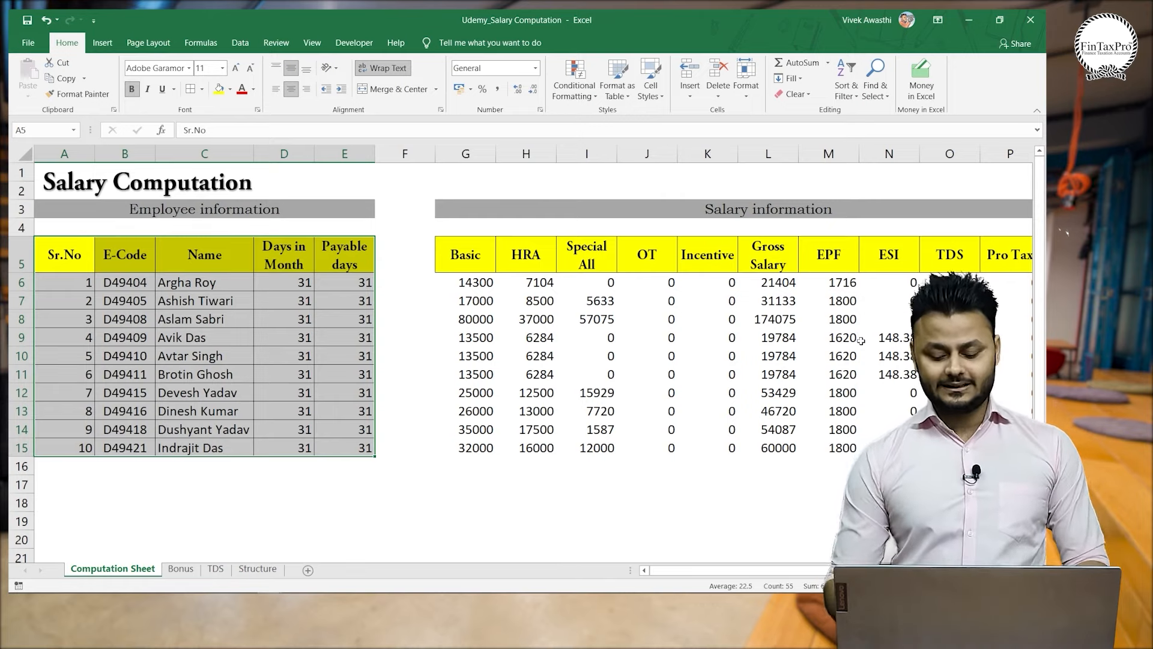
# Select the Salary information table G5:Q15, from Basic through Net Salary, including its header row.
pyautogui.press('Right')
pyautogui.press('Right')
pyautogui.press('Right')
pyautogui.press('Right')
pyautogui.press('Right')
pyautogui.press('Right')
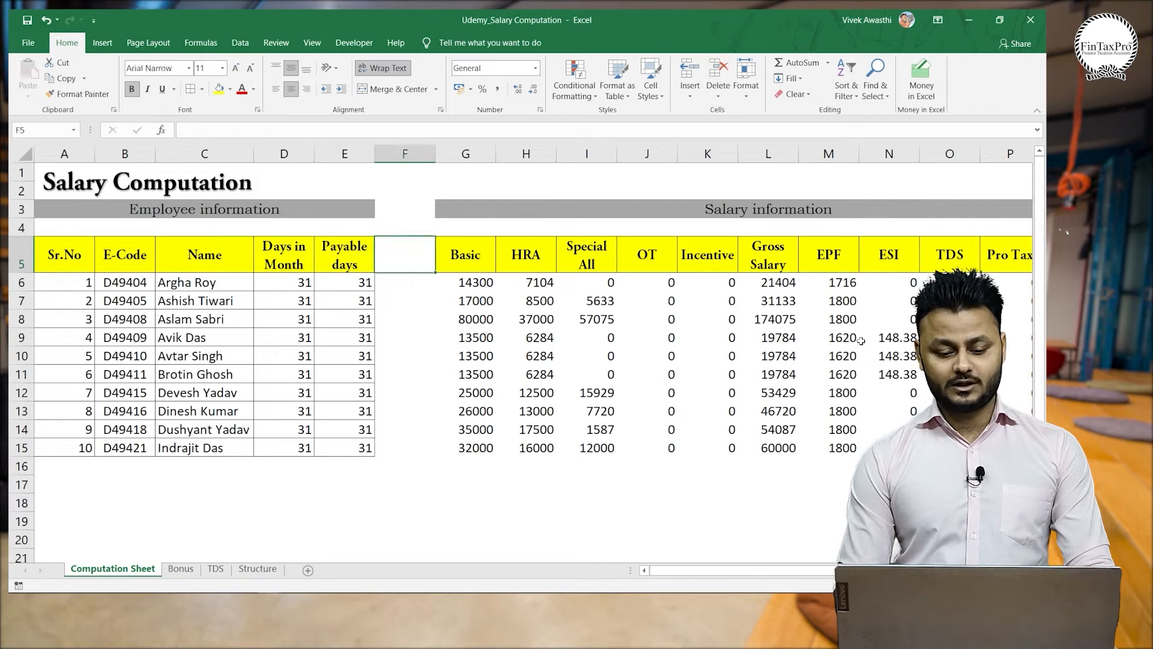
pyautogui.hotkey('ctrl', 'shift', 'Right')
pyautogui.hotkey('ctrl', 'shift', 'Down')
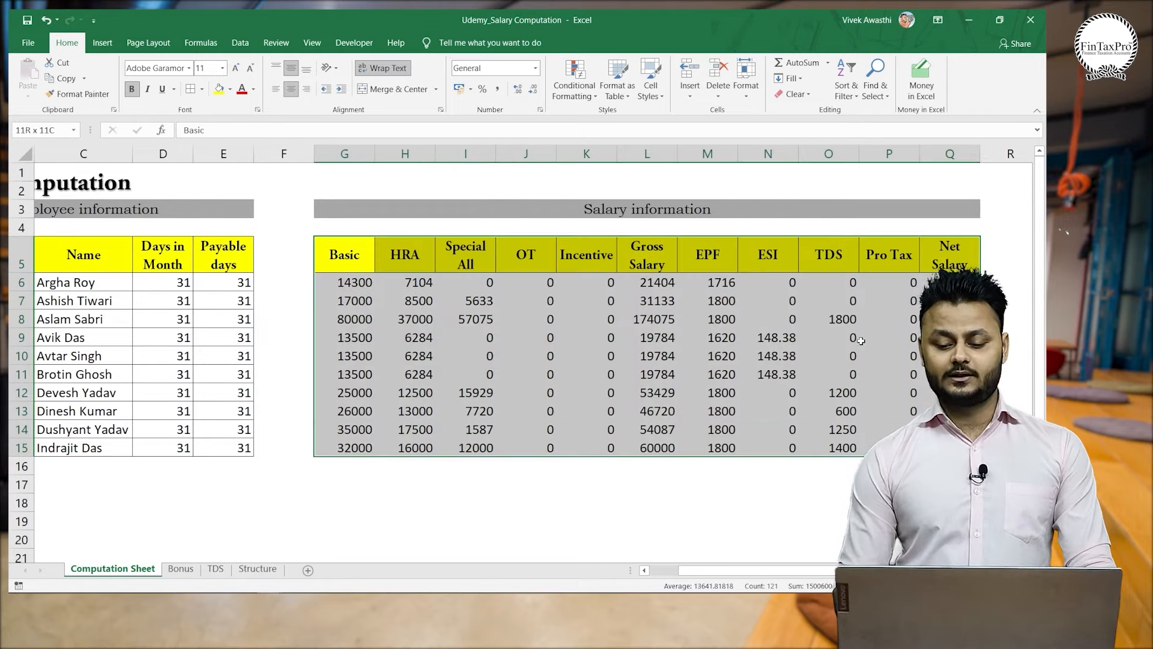